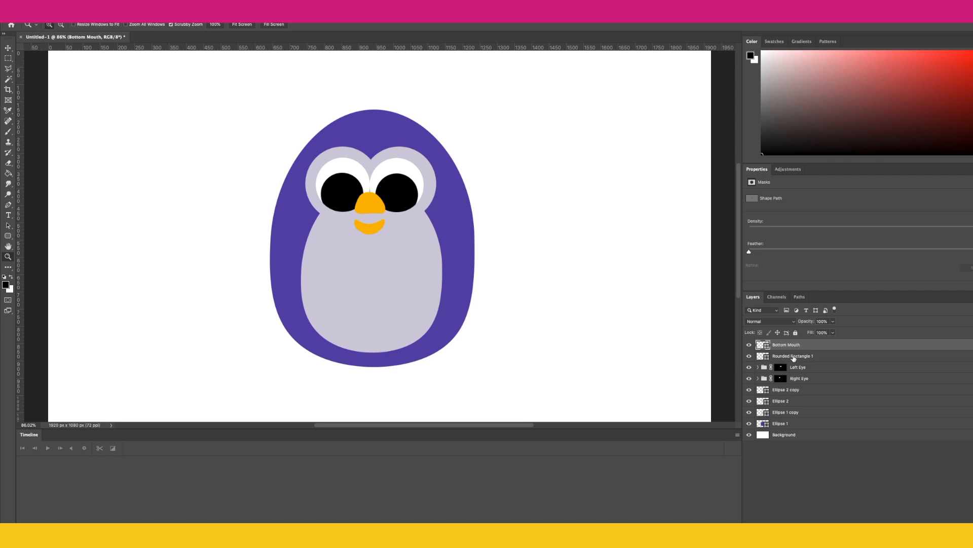
- Rename the upper beak's rounded rectangle layer as "Top mouth"
{"action": "type", "text": "Top mo"}
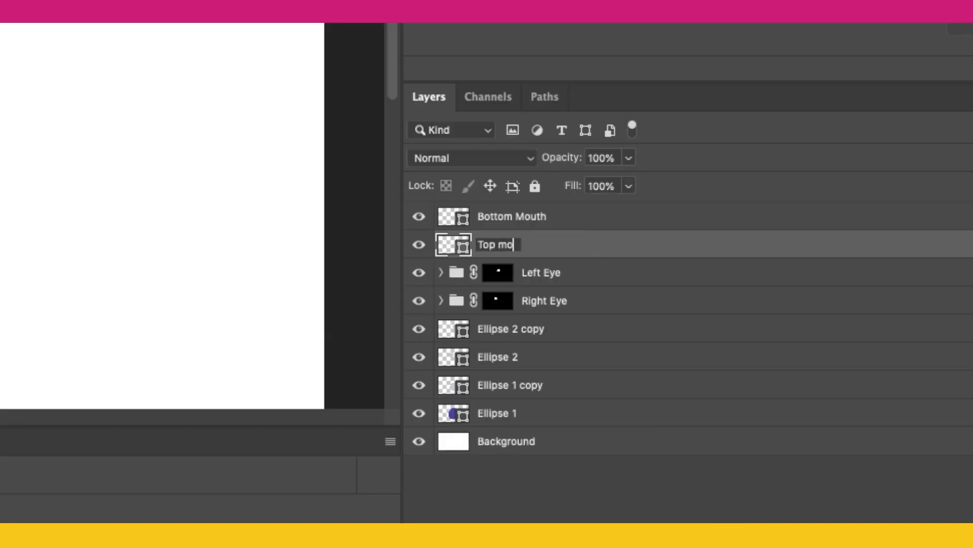
{"action": "type", "text": "uth"}
{"action": "key", "text": "Return"}
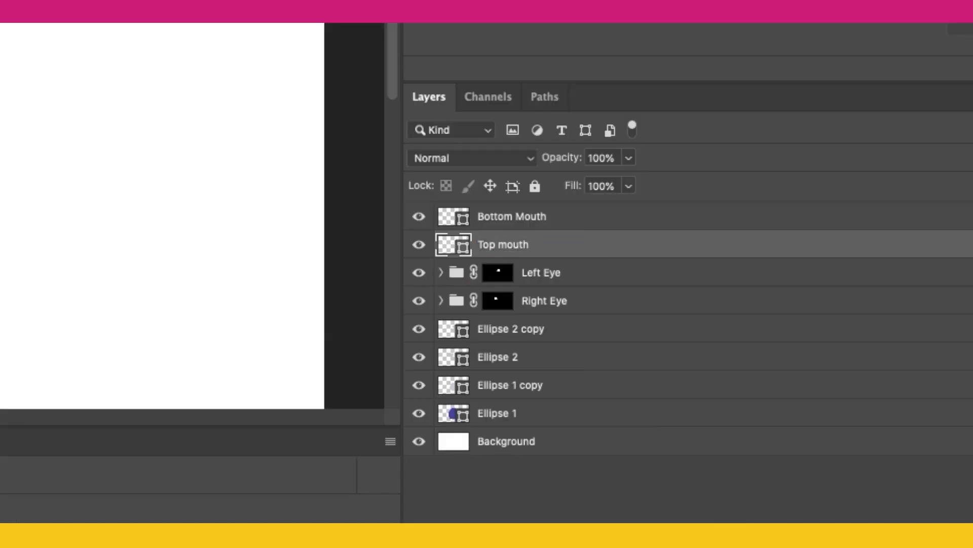
- Draw a rounded rectangle about 77 × 69 px over the gap in the beak and place its layer below the Top mouth layer
{"action": "key", "text": "alt+shift+super+n"}
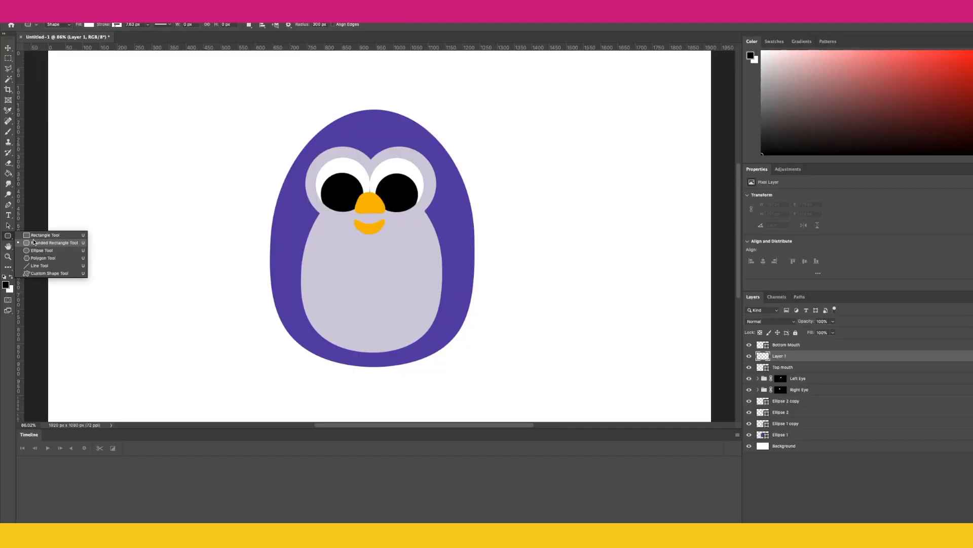
{"action": "left_click", "coordinate": [36, 235]}
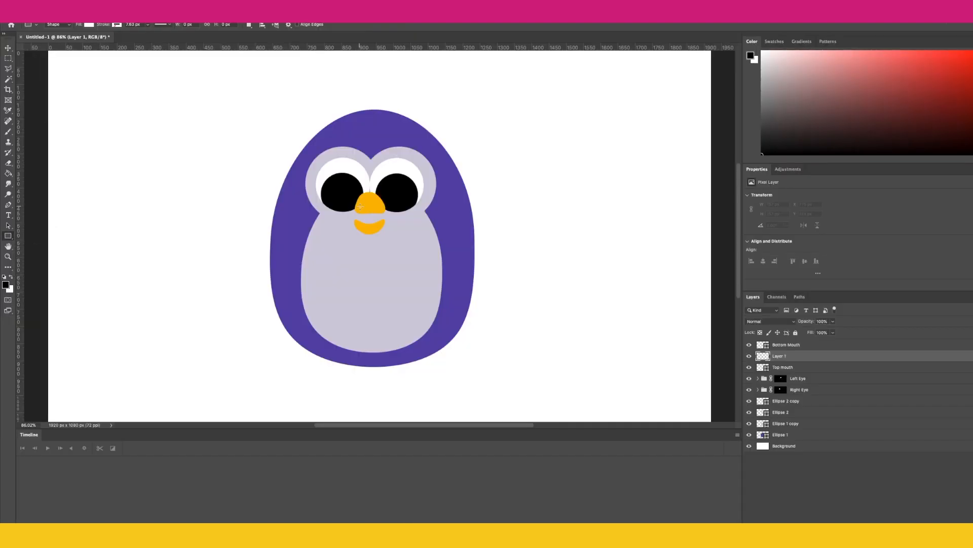
{"action": "right_click", "coordinate": [8, 237]}
{"action": "left_click", "coordinate": [40, 243]}
{"action": "left_click_drag", "start_coordinate": [358, 206], "coordinate": [383, 229]}
{"action": "left_click_drag", "start_coordinate": [772, 360], "coordinate": [786, 370]}
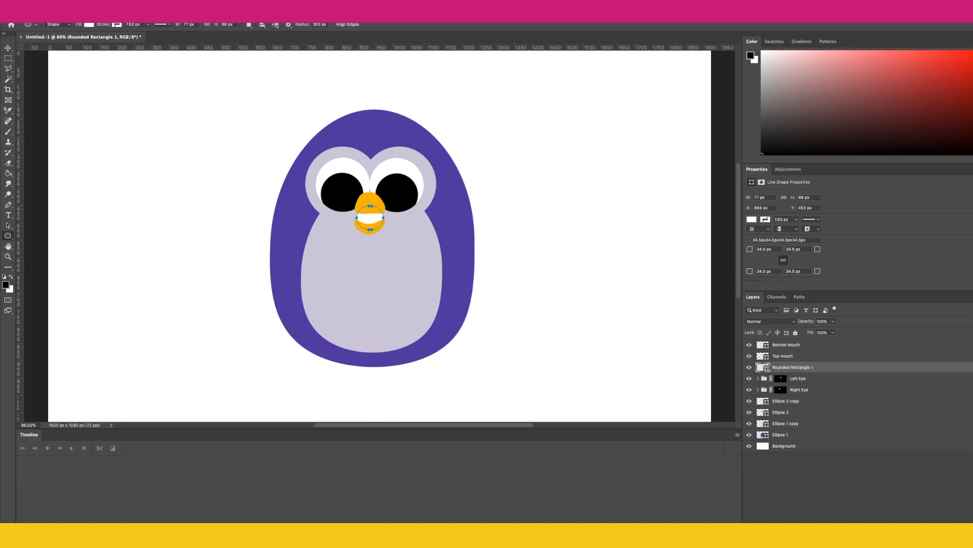
- Warp the new mouth shape's upper edge upward behind the top beak, accepting conversion to a regular path
{"action": "left_click", "coordinate": [74, 4]}
{"action": "mouse_move", "coordinate": [109, 188]}
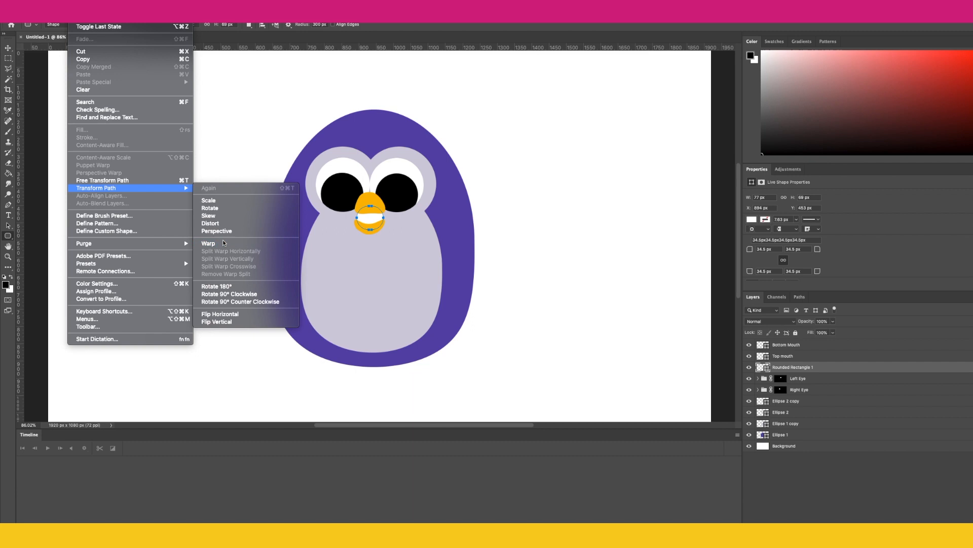
{"action": "left_click", "coordinate": [208, 243]}
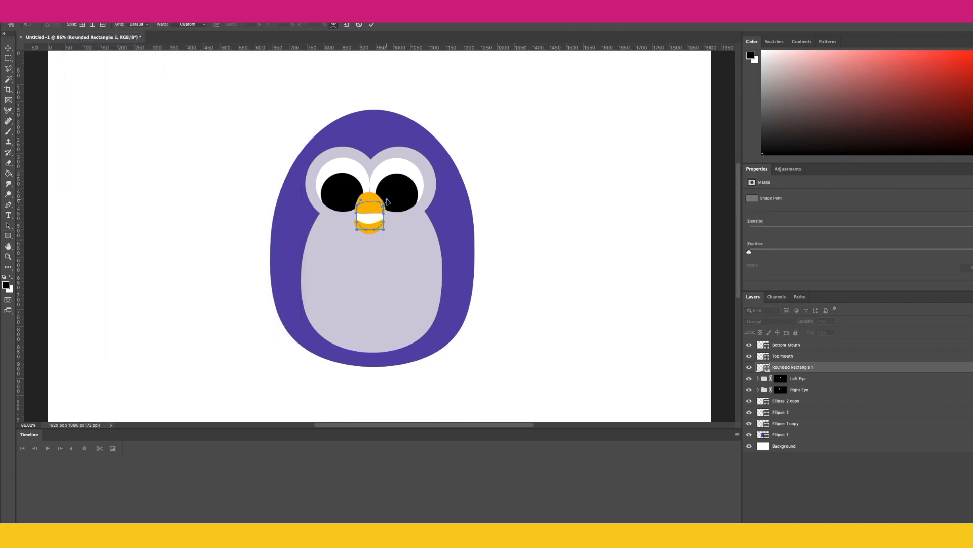
{"action": "key", "text": "Return"}
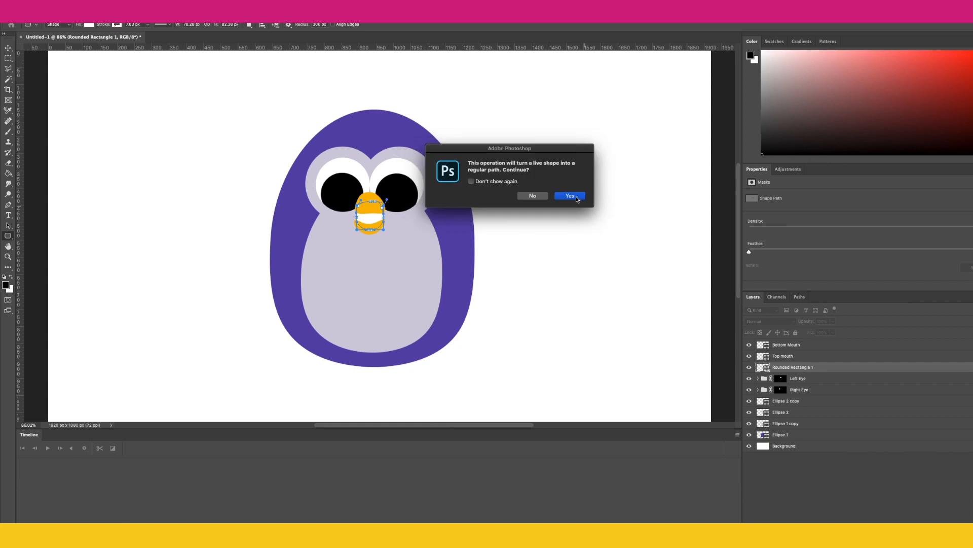
{"action": "left_click", "coordinate": [576, 197]}
- Recolor the inner mouth shape with a dark reddish brown
{"action": "double_click", "coordinate": [767, 372]}
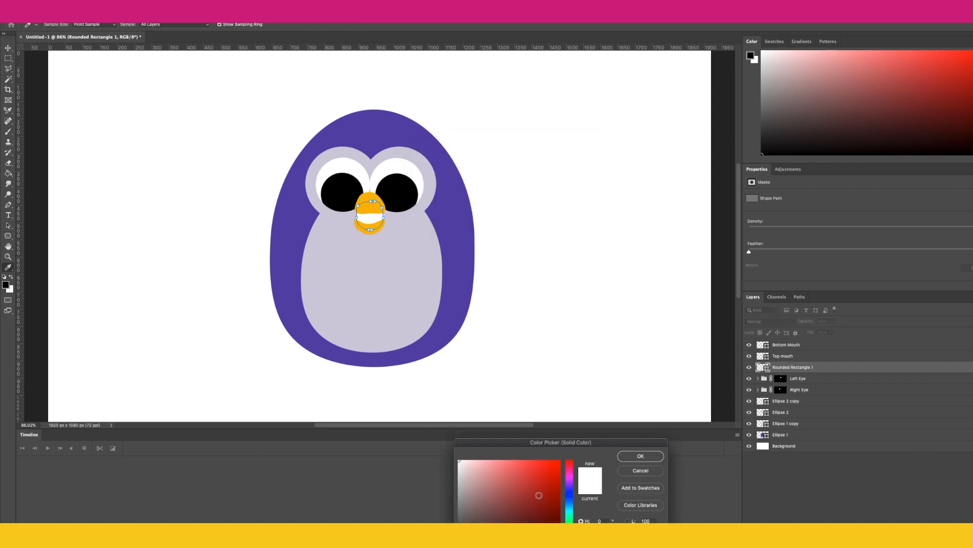
{"action": "left_click", "coordinate": [520, 520]}
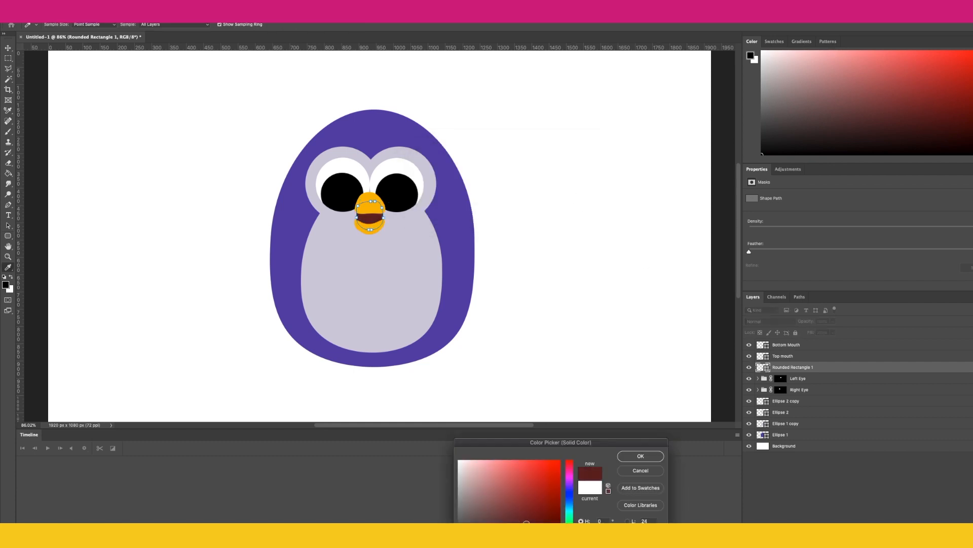
{"action": "left_click", "coordinate": [640, 456]}
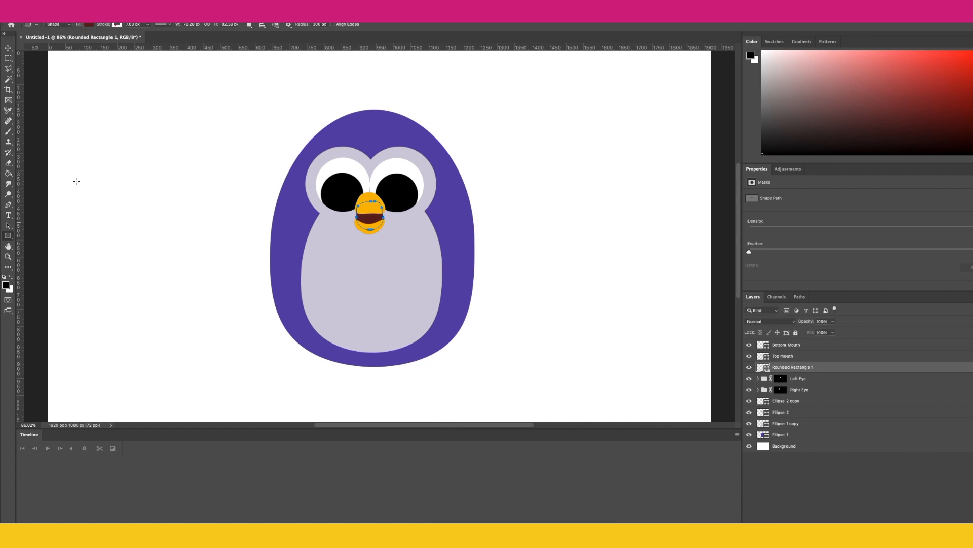
{"action": "left_click", "coordinate": [10, 59]}
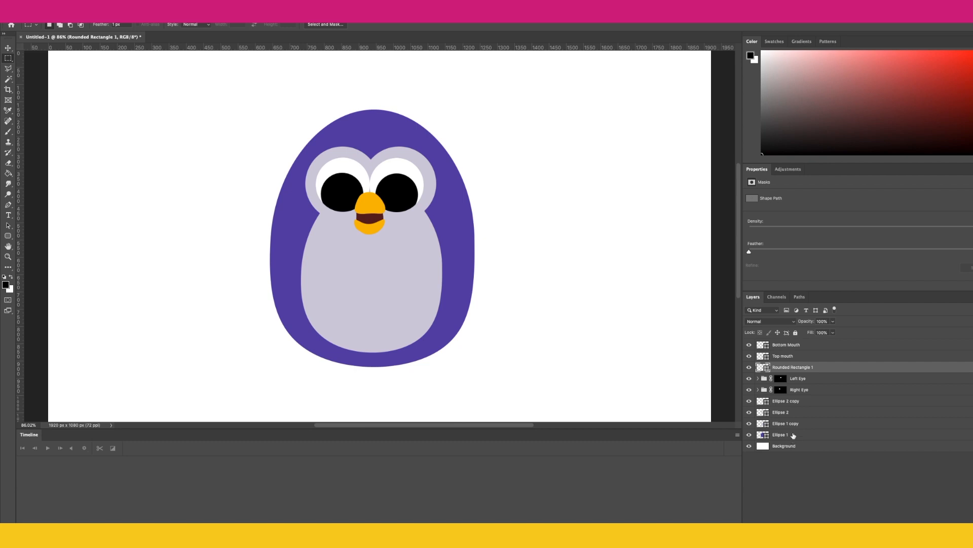
- Draw a tall ellipse about 170 × 359 px on the blank canvas beside the penguin and bring its layer above all others
{"action": "left_click", "coordinate": [794, 435]}
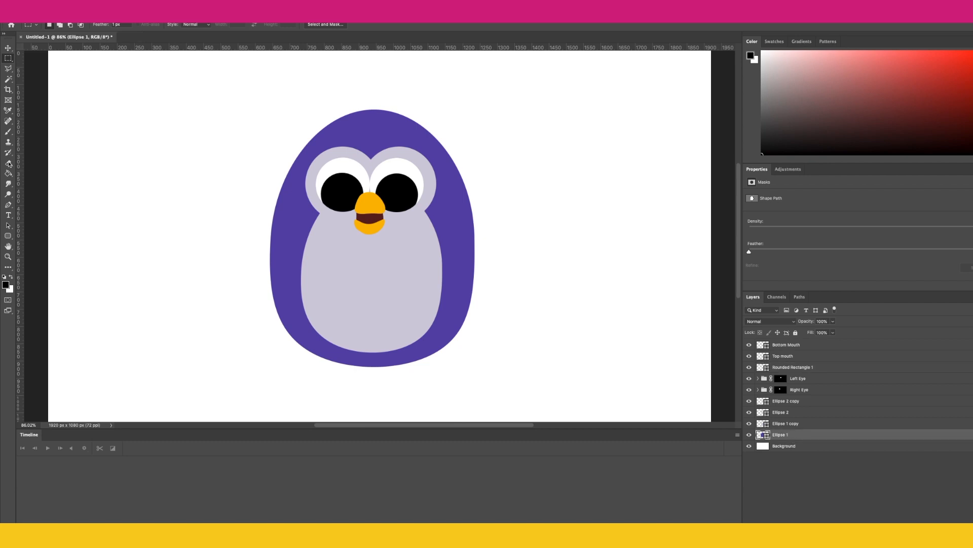
{"action": "left_click", "coordinate": [9, 236]}
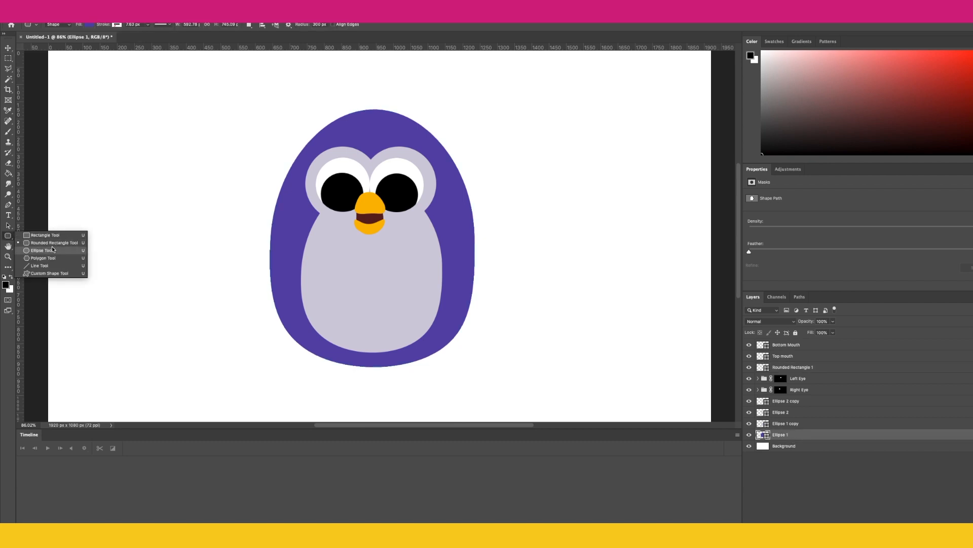
{"action": "left_click", "coordinate": [51, 250]}
{"action": "key", "text": "ctrl+shift+alt+n"}
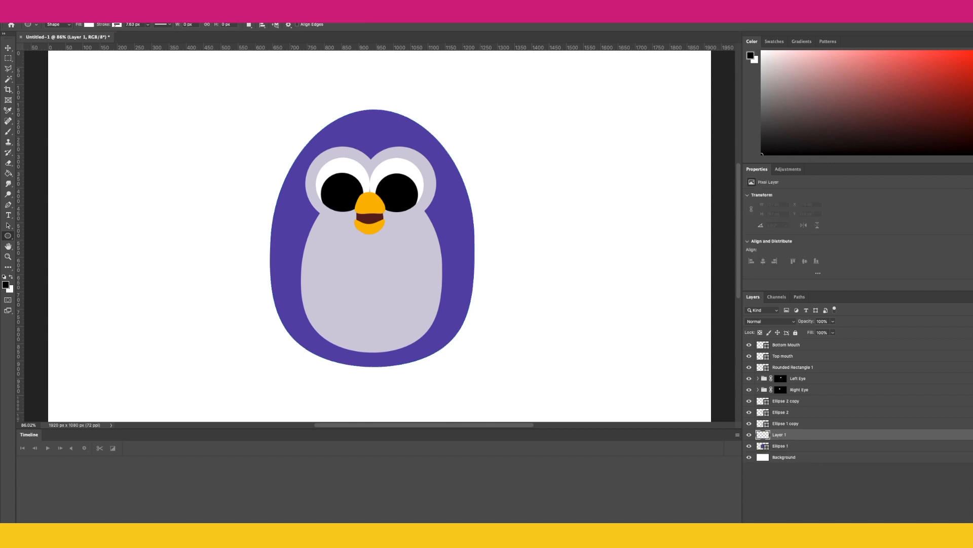
{"action": "left_click_drag", "start_coordinate": [103, 178], "coordinate": [161, 303]}
{"action": "left_click_drag", "start_coordinate": [780, 436], "coordinate": [767, 348]}
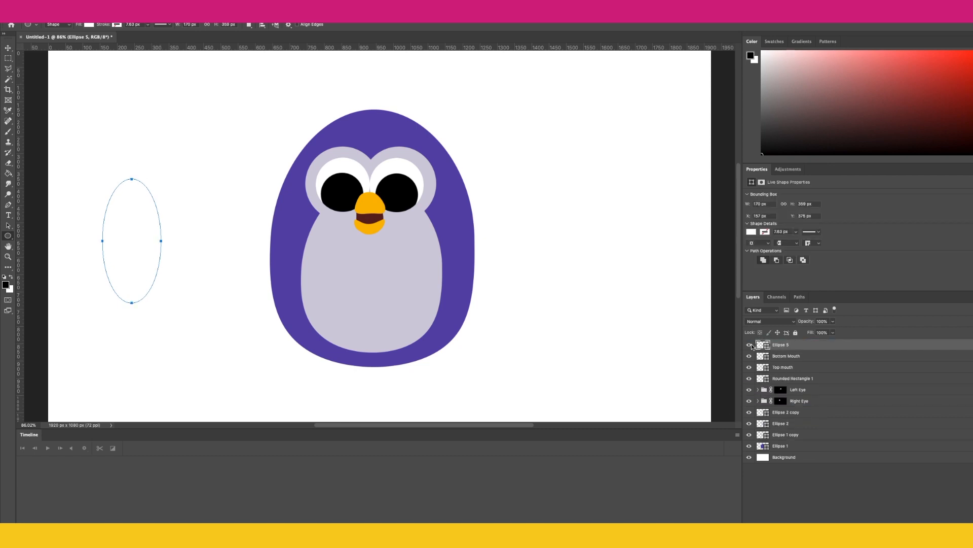
- Fill the new ellipse with the purple sampled from the penguin's body
{"action": "double_click", "coordinate": [763, 344]}
{"action": "left_click", "coordinate": [287, 266]}
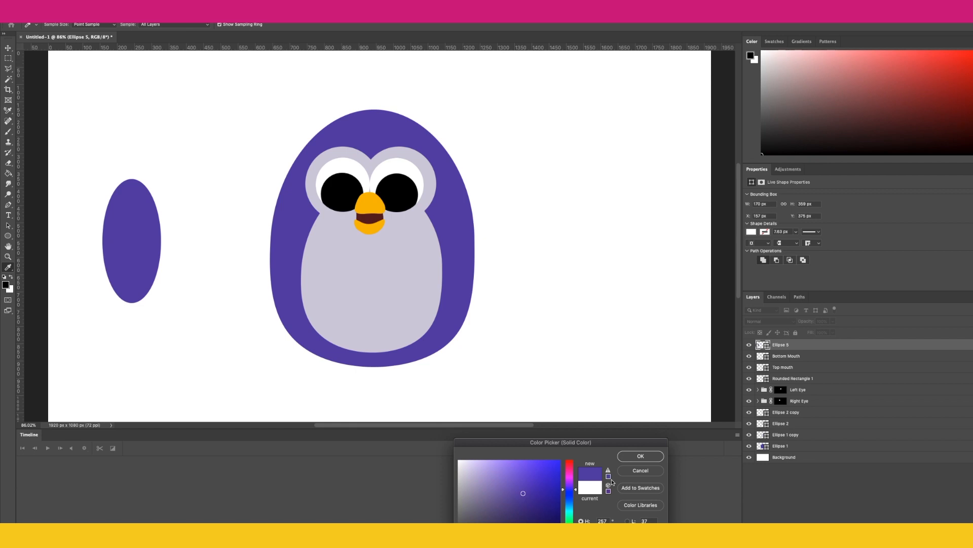
{"action": "left_click", "coordinate": [640, 456]}
- Warp the purple ellipse into a wing shape with a fuller upper corner and a narrow, extended lower tip
{"action": "left_click", "coordinate": [75, 3]}
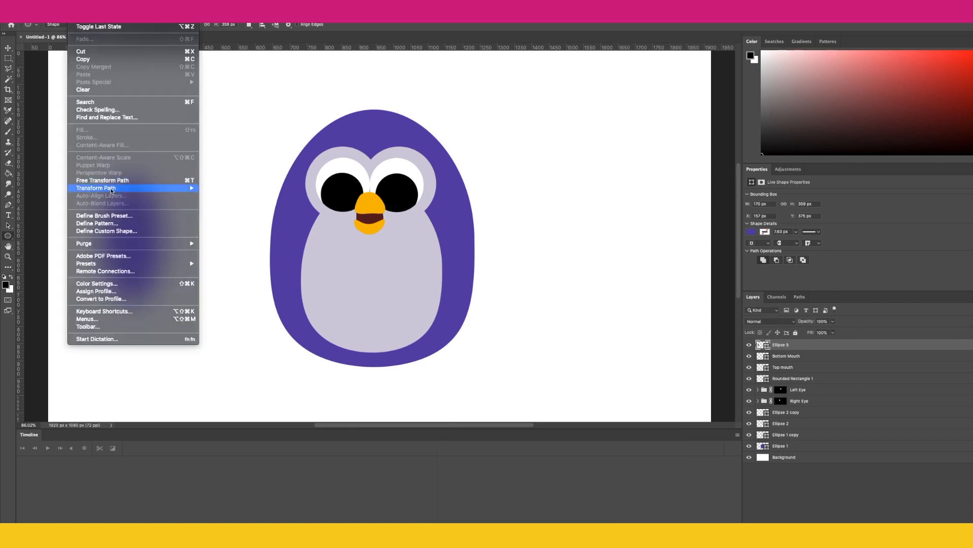
{"action": "mouse_move", "coordinate": [116, 188]}
{"action": "left_click", "coordinate": [241, 244]}
{"action": "left_click_drag", "start_coordinate": [150, 202], "coordinate": [161, 196]}
{"action": "left_click_drag", "start_coordinate": [138, 300], "coordinate": [144, 313]}
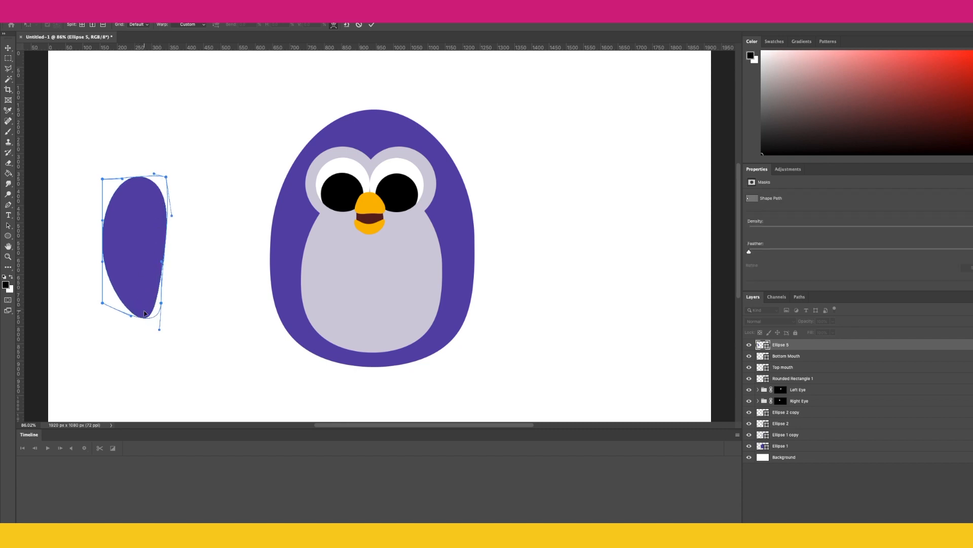
{"action": "key", "text": "Return"}
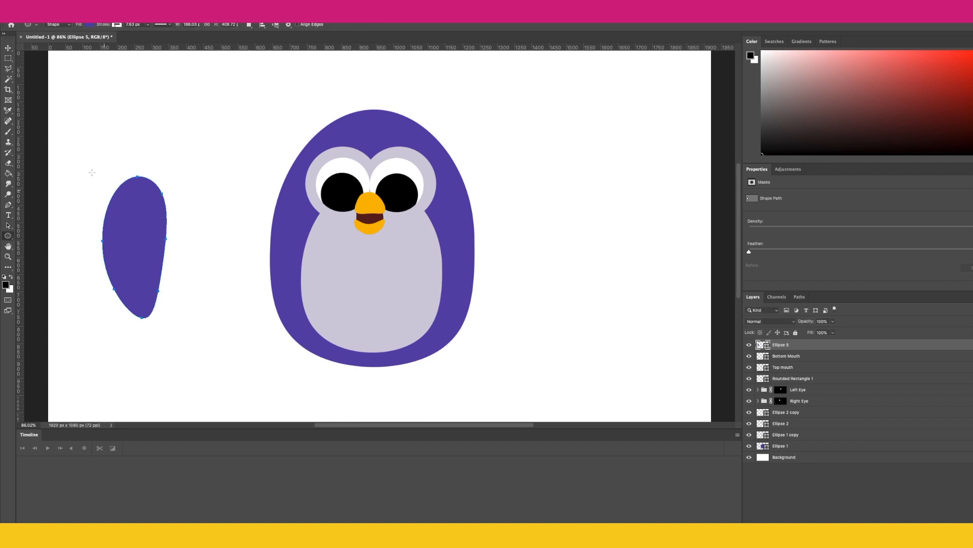
- Set the wing's transform reference point near its upper end and move the wing against the penguin's side
{"action": "key", "text": "v"}
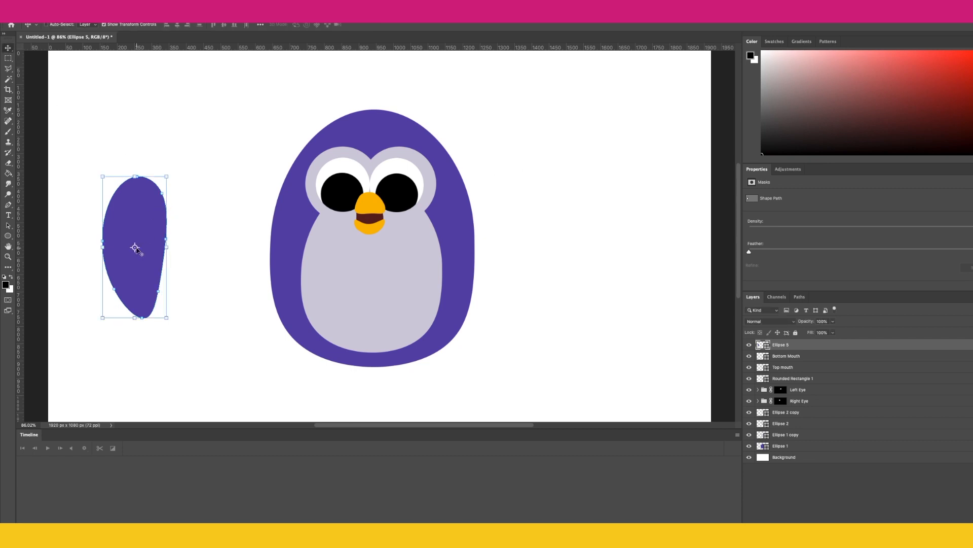
{"action": "left_click", "coordinate": [51, 24]}
{"action": "left_click_drag", "start_coordinate": [135, 247], "coordinate": [154, 168]}
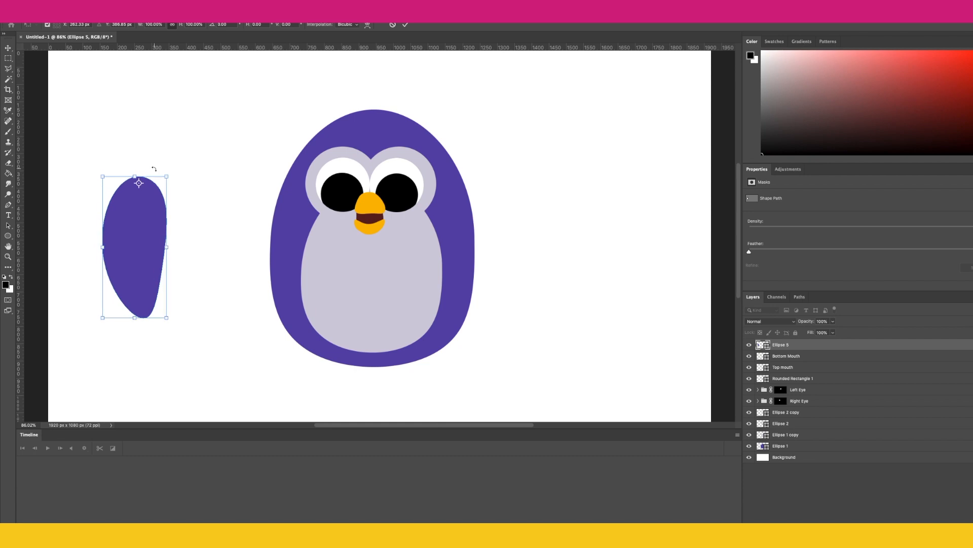
{"action": "left_click_drag", "start_coordinate": [149, 207], "coordinate": [288, 248]}
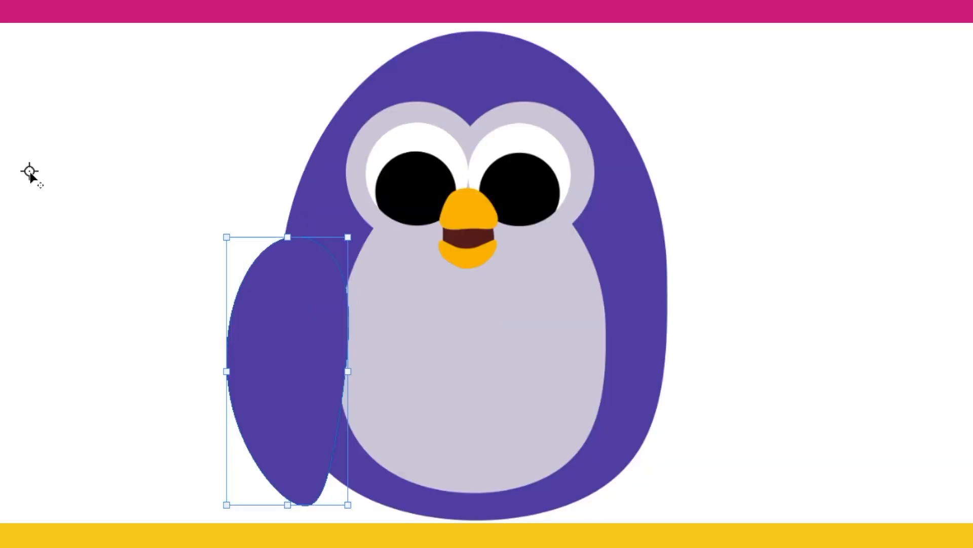
- Try placing the reference point at the wing's shoulder and rotating the wing around it, and undo the attempt
{"action": "left_click_drag", "start_coordinate": [139, 183], "coordinate": [282, 232]}
{"action": "left_click_drag", "start_coordinate": [302, 263], "coordinate": [302, 263]}
{"action": "mouse_move", "coordinate": [343, 221]}
{"action": "left_mouse_down"}
{"action": "mouse_move", "coordinate": [357, 225]}
{"action": "mouse_move", "coordinate": [345, 231]}
{"action": "left_mouse_up"}
{"action": "key", "text": "ctrl+z"}
{"action": "left_click", "coordinate": [467, 258]}
{"action": "left_click", "coordinate": [287, 372]}
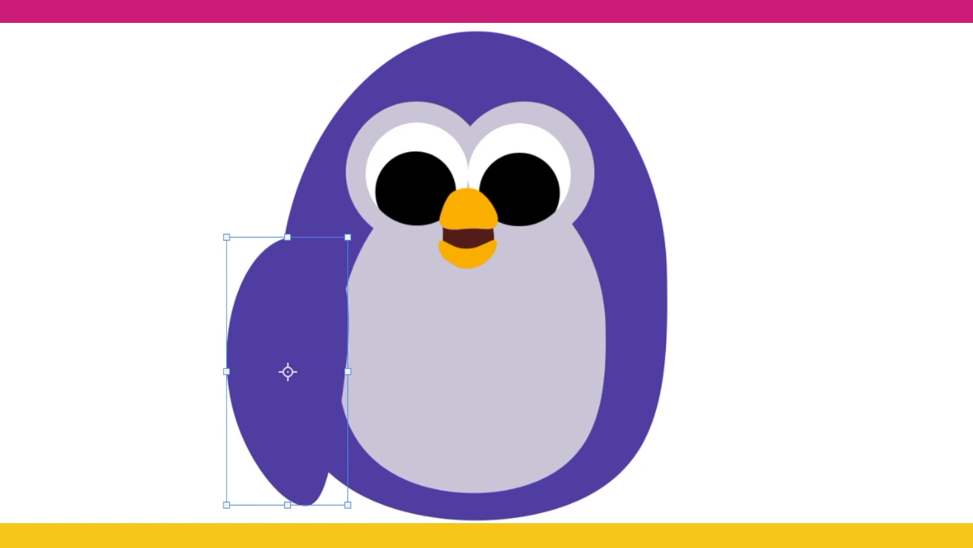
- Shift the wing slightly up and outward, and warp its shoulder and outer edge to blend smoothly into the body
{"action": "left_click_drag", "start_coordinate": [304, 323], "coordinate": [282, 312]}
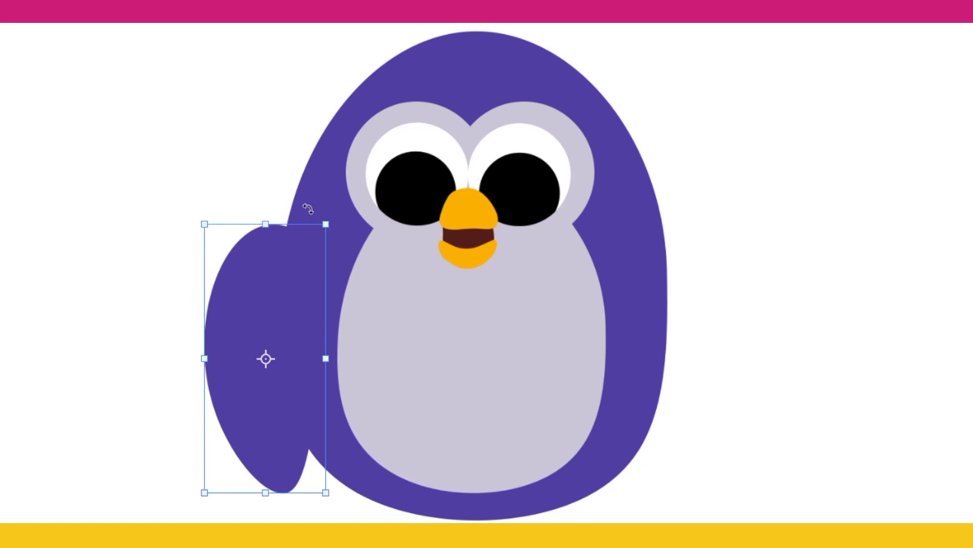
{"action": "left_click", "coordinate": [1, 10]}
{"action": "mouse_move", "coordinate": [31, 181]}
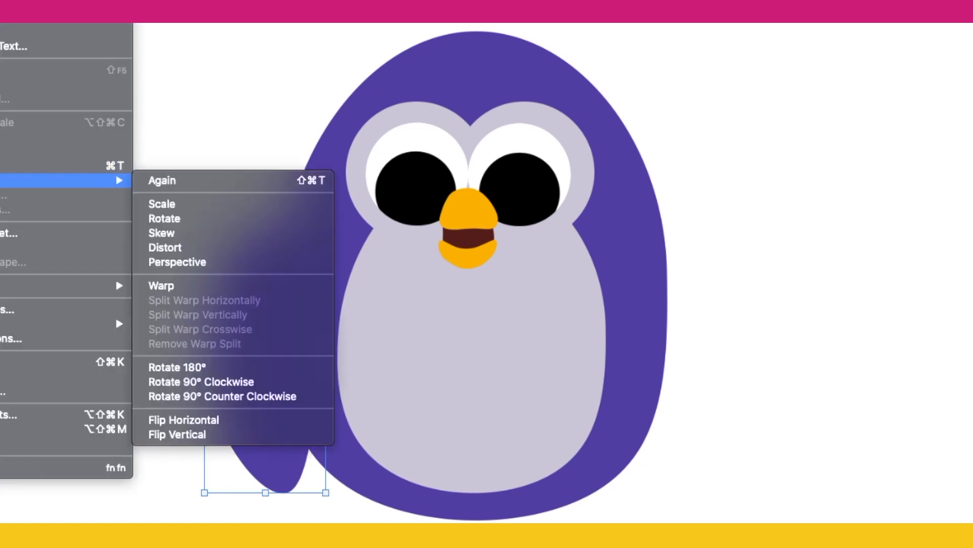
{"action": "left_click", "coordinate": [233, 288]}
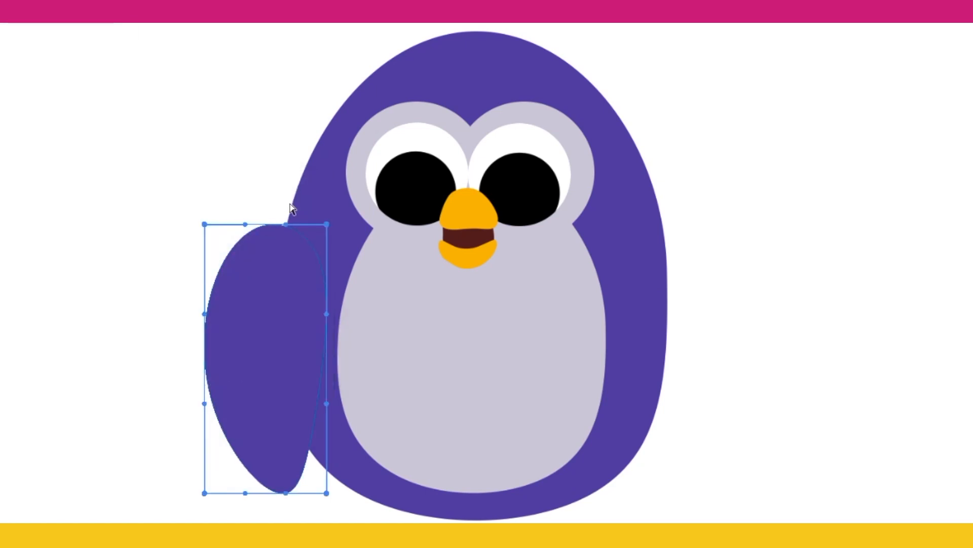
{"action": "left_click_drag", "start_coordinate": [269, 229], "coordinate": [298, 217]}
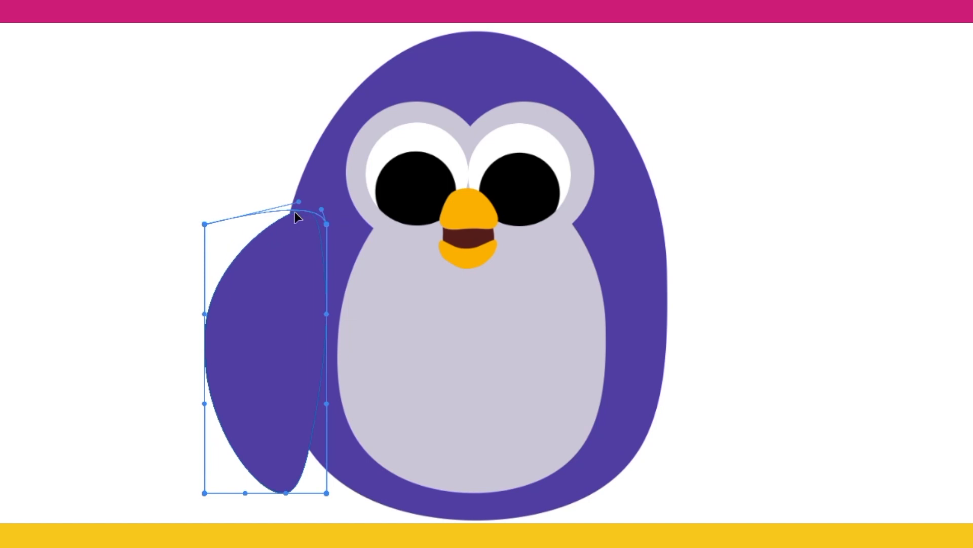
{"action": "left_click_drag", "start_coordinate": [228, 302], "coordinate": [249, 298]}
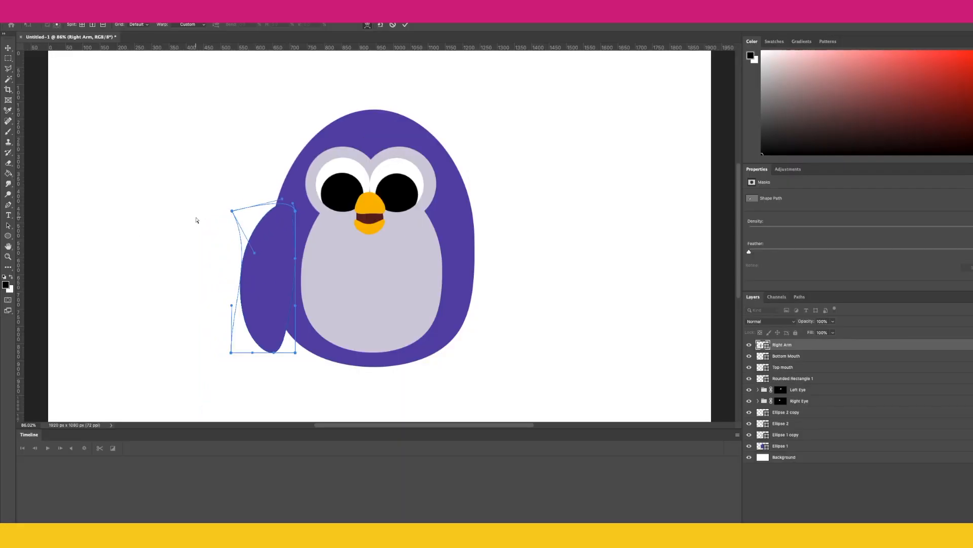
{"action": "key", "text": "Return"}
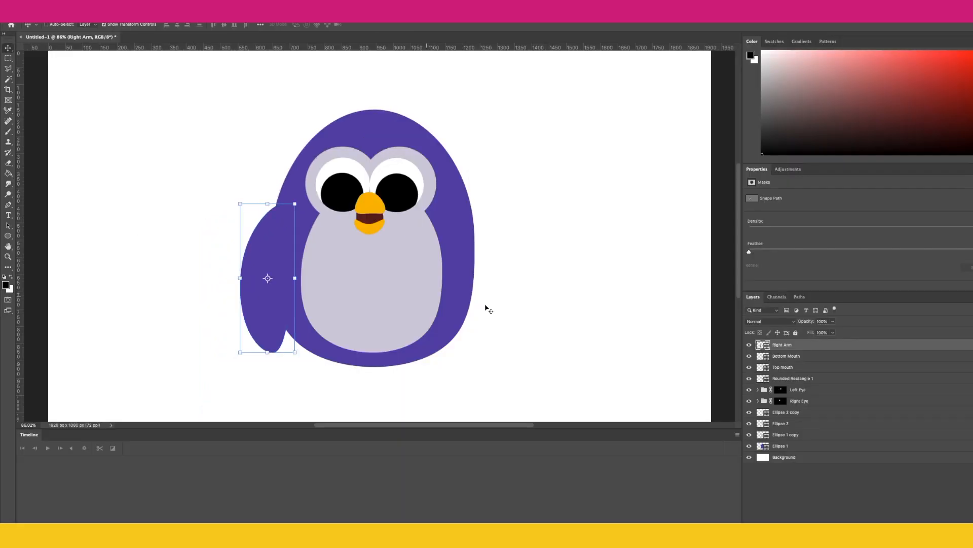
- Duplicate the Right Arm layer as "Left Arm"
{"action": "right_click", "coordinate": [794, 347]}
{"action": "left_click", "coordinate": [824, 309]}
{"action": "type", "text": "Left"}
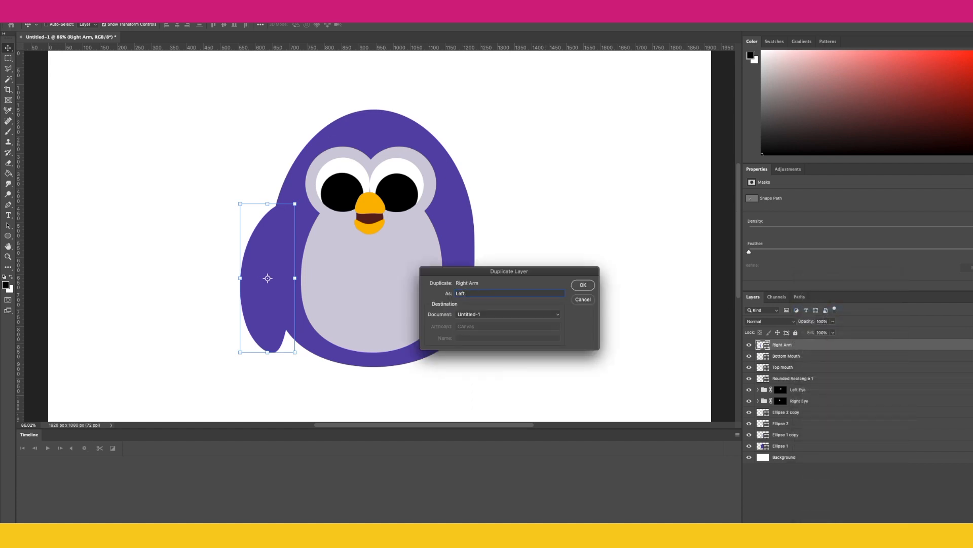
{"action": "key", "text": "Return"}
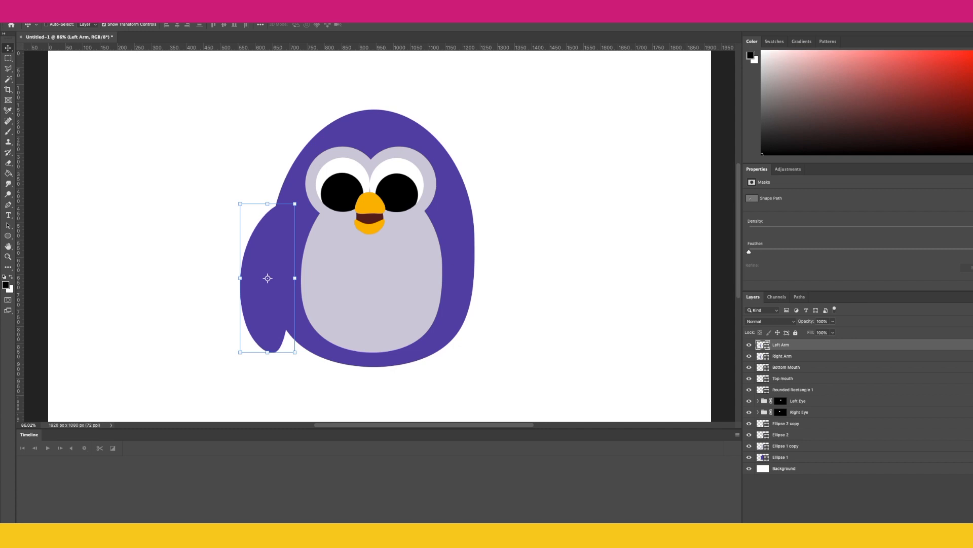
- Flip the Left Arm horizontally and move it to the opposite side of the penguin's body
{"action": "left_click", "coordinate": [81, 15]}
{"action": "mouse_move", "coordinate": [152, 188]}
{"action": "left_click", "coordinate": [215, 314]}
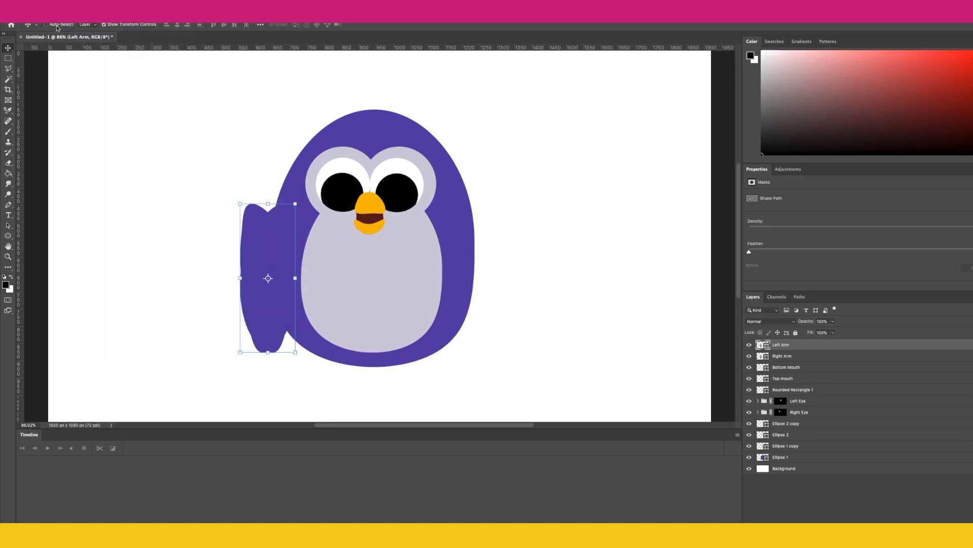
{"action": "left_click_drag", "start_coordinate": [269, 247], "coordinate": [474, 249]}
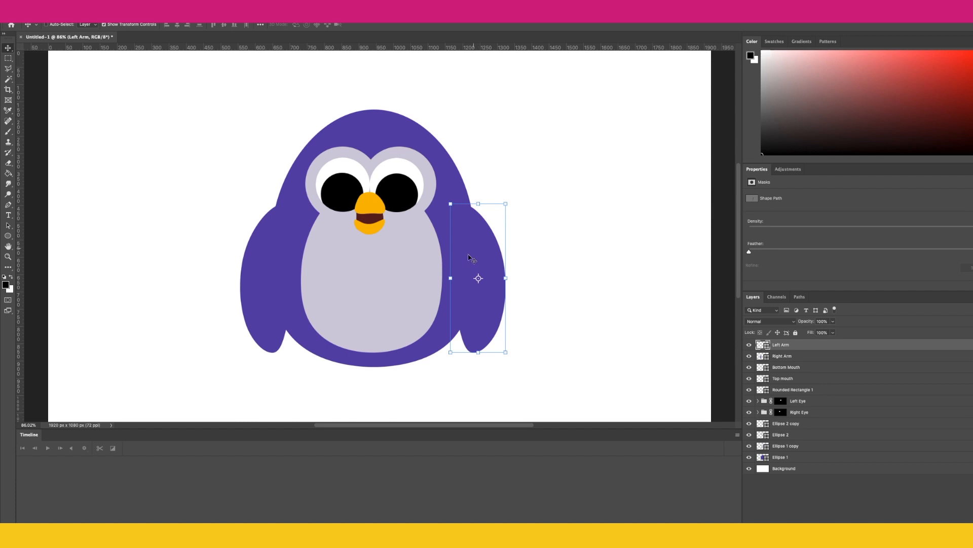
- Start a warp on the penguin's belly shape, the Ellipse 1 copy layer
{"action": "left_click", "coordinate": [781, 448]}
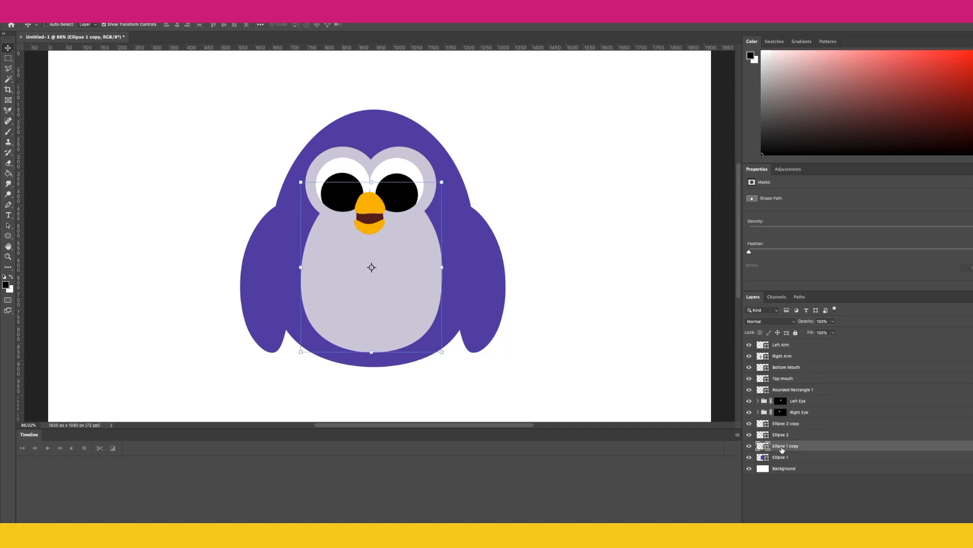
{"action": "left_click", "coordinate": [81, 11]}
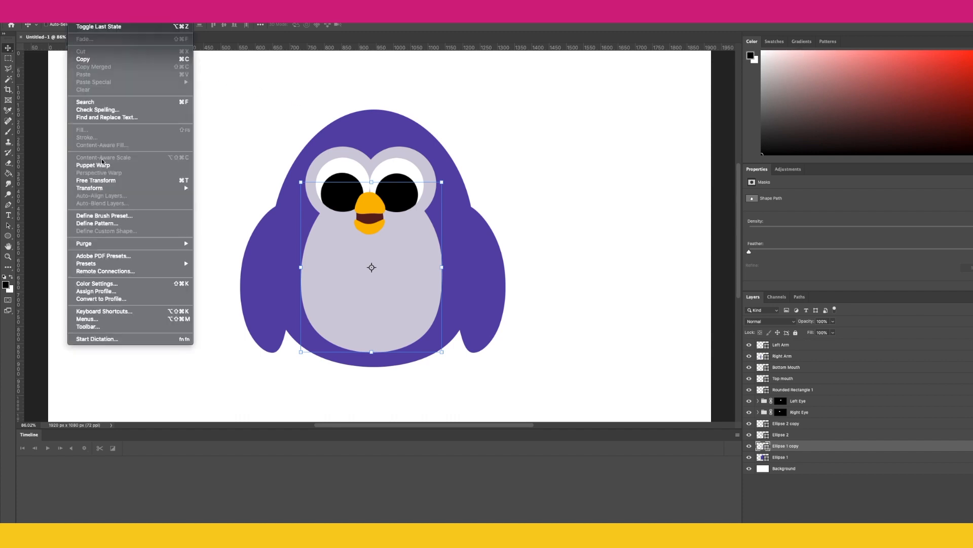
{"action": "mouse_move", "coordinate": [107, 188]}
{"action": "left_click", "coordinate": [238, 243]}
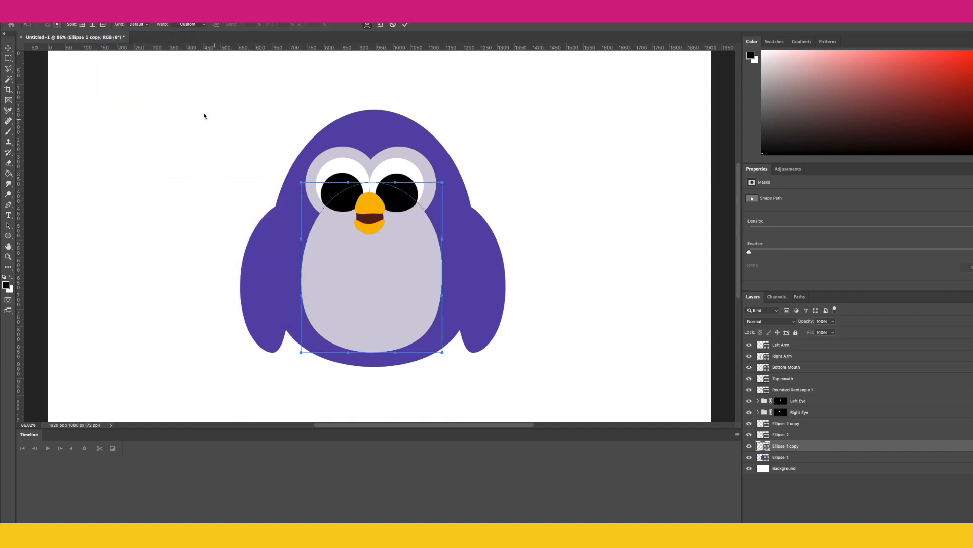
- Try splitting the belly's warp grid horizontally at mouth level and pulling one upper corner outward, and undo both changes
{"action": "left_click", "coordinate": [103, 25]}
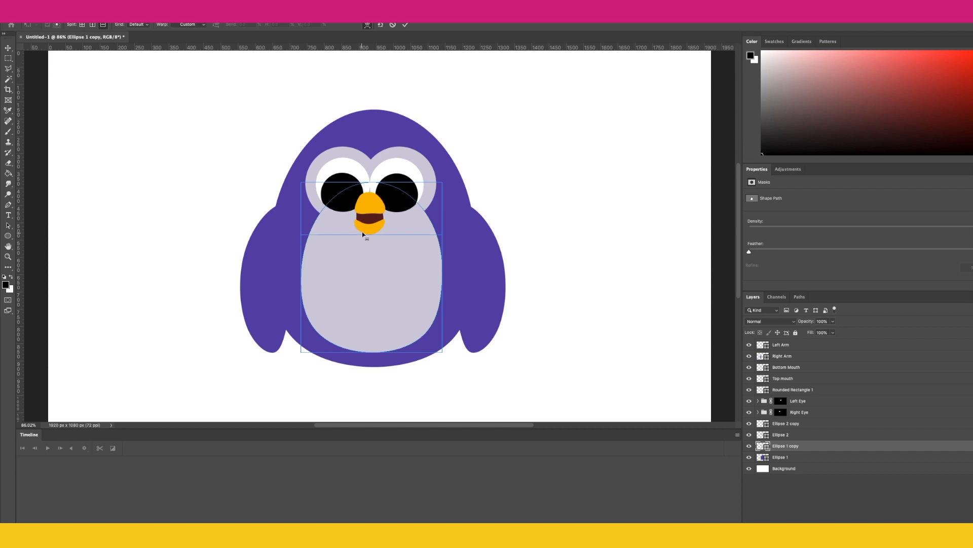
{"action": "left_click", "coordinate": [367, 215]}
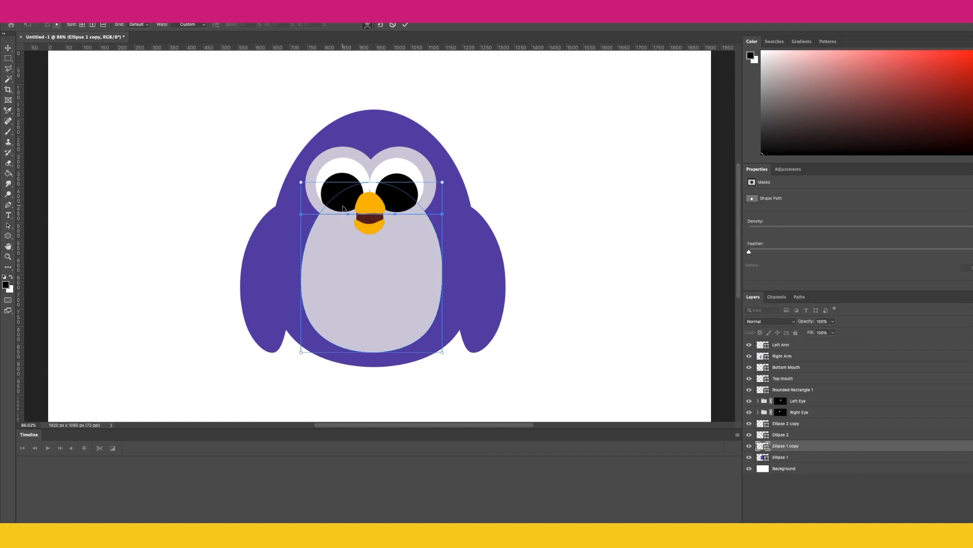
{"action": "left_click_drag", "start_coordinate": [301, 183], "coordinate": [268, 177]}
{"action": "key", "text": "ctrl+z"}
{"action": "key", "text": "ctrl+z"}
- Split the belly's warp grid horizontally across the lower beak and pull both upper corners up and outward to widen the chest
{"action": "left_click", "coordinate": [103, 25]}
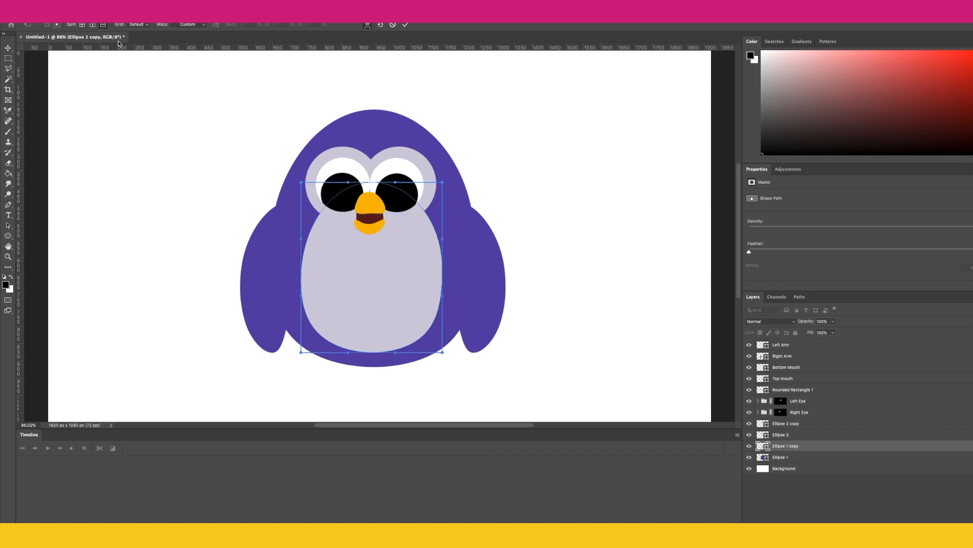
{"action": "left_click", "coordinate": [346, 223]}
{"action": "left_click_drag", "start_coordinate": [301, 182], "coordinate": [276, 160]}
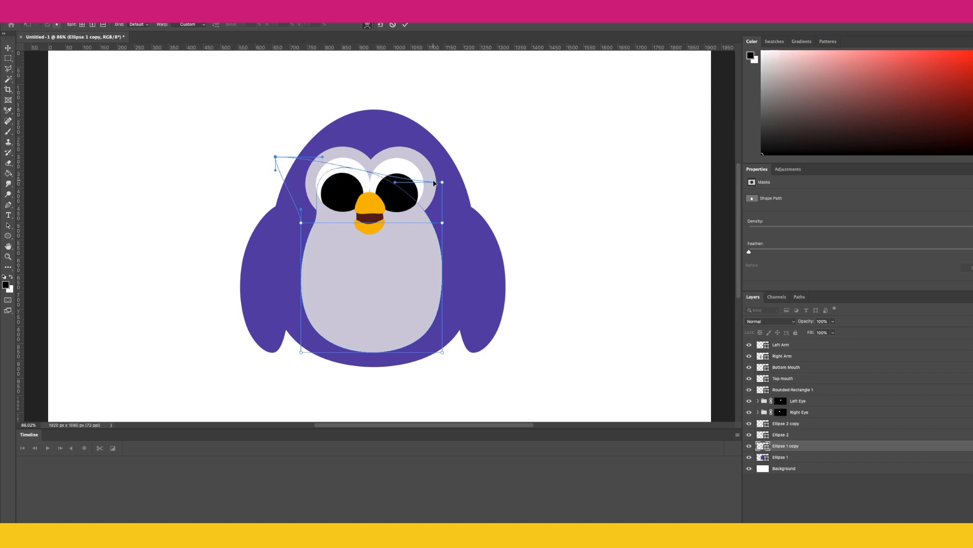
{"action": "left_click_drag", "start_coordinate": [443, 183], "coordinate": [470, 174]}
{"action": "key", "text": "Escape"}
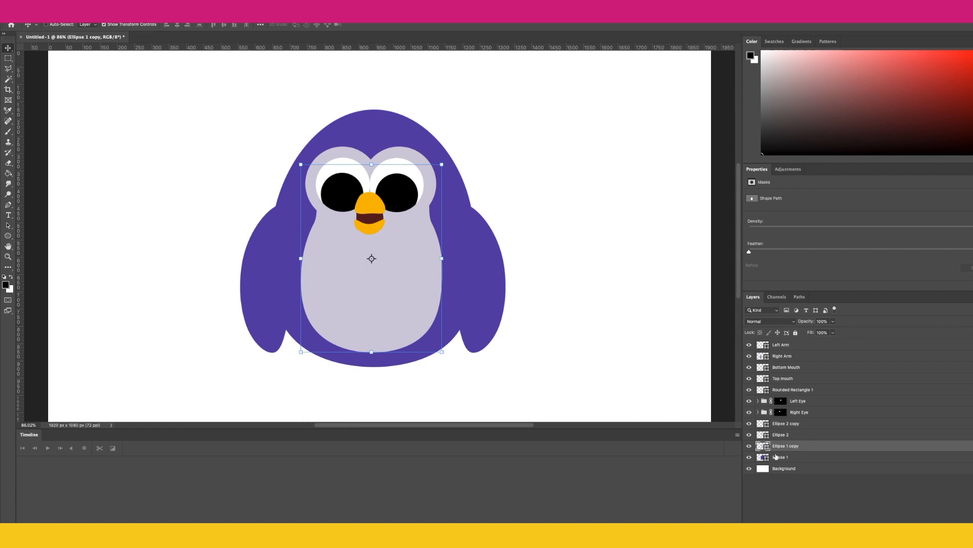
- Recolor the belly shape to a very light lavender-grey
{"action": "double_click", "coordinate": [766, 446]}
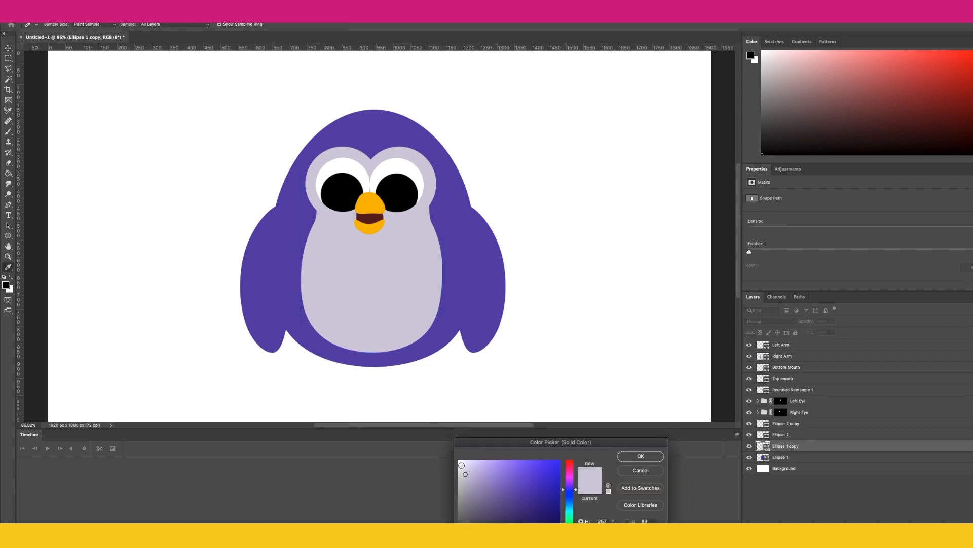
{"action": "left_click", "coordinate": [461, 465]}
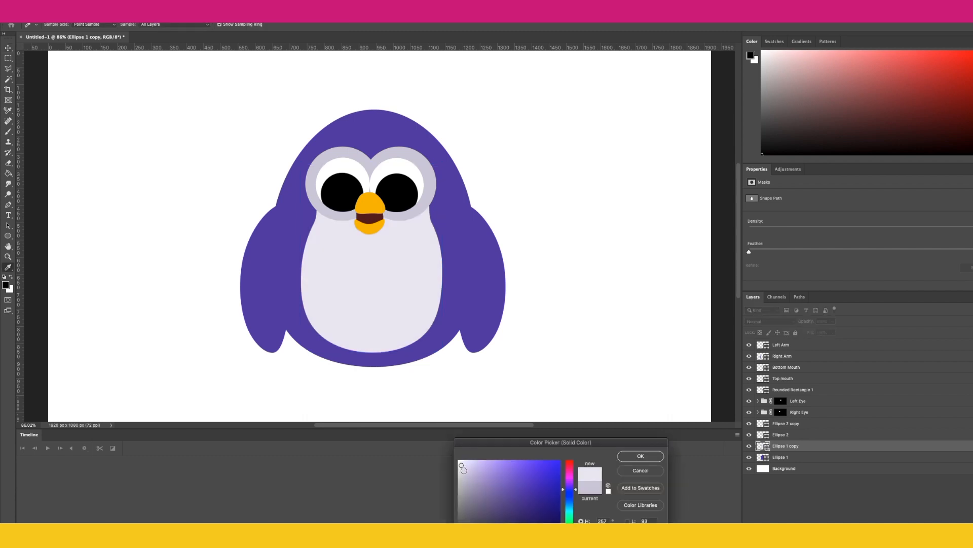
{"action": "left_click", "coordinate": [649, 457]}
- Recolor both eye-surround circles, Ellipse 2 and Ellipse 2 copy, with the light color sampled from the belly
{"action": "double_click", "coordinate": [764, 435]}
{"action": "left_click", "coordinate": [402, 302]}
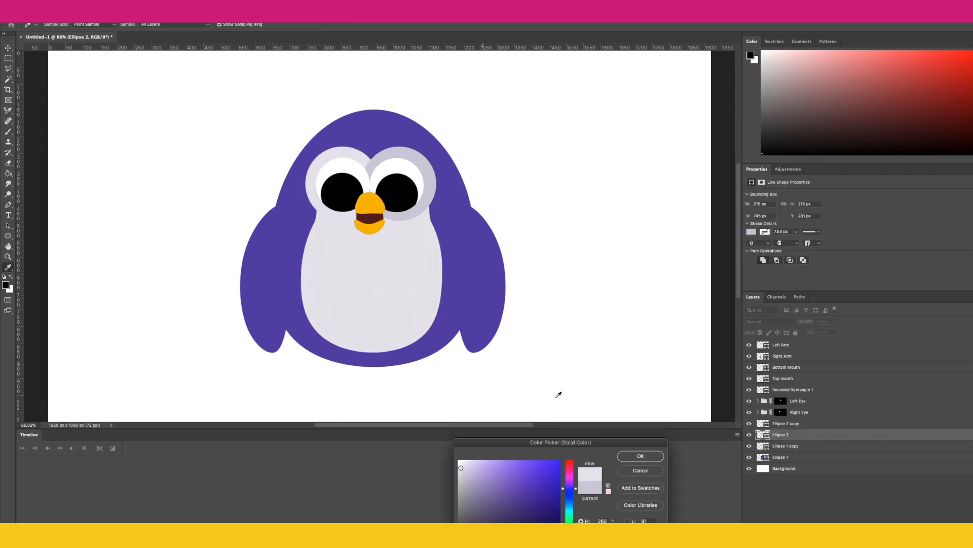
{"action": "left_click", "coordinate": [641, 456]}
{"action": "double_click", "coordinate": [764, 424]}
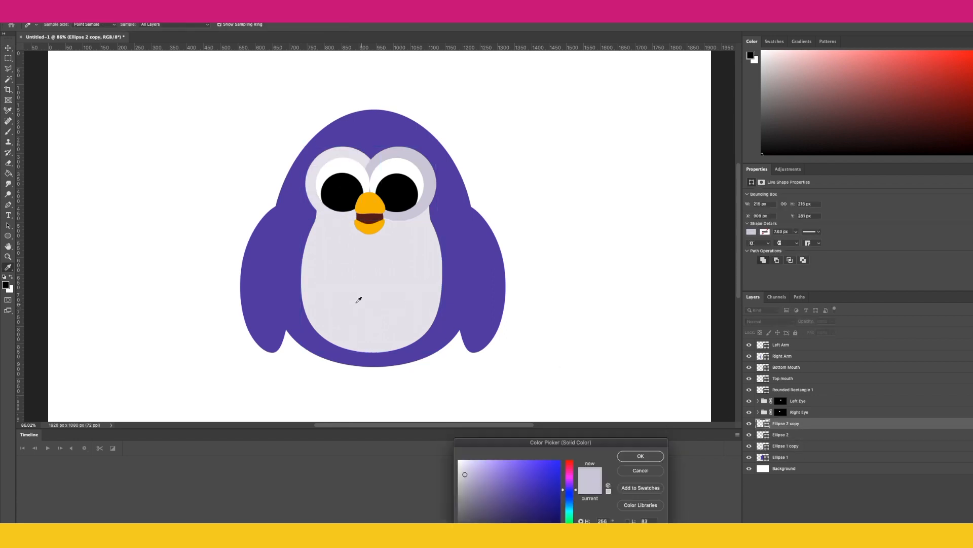
{"action": "left_click", "coordinate": [361, 302]}
{"action": "left_click", "coordinate": [640, 456]}
{"action": "key", "text": "v"}
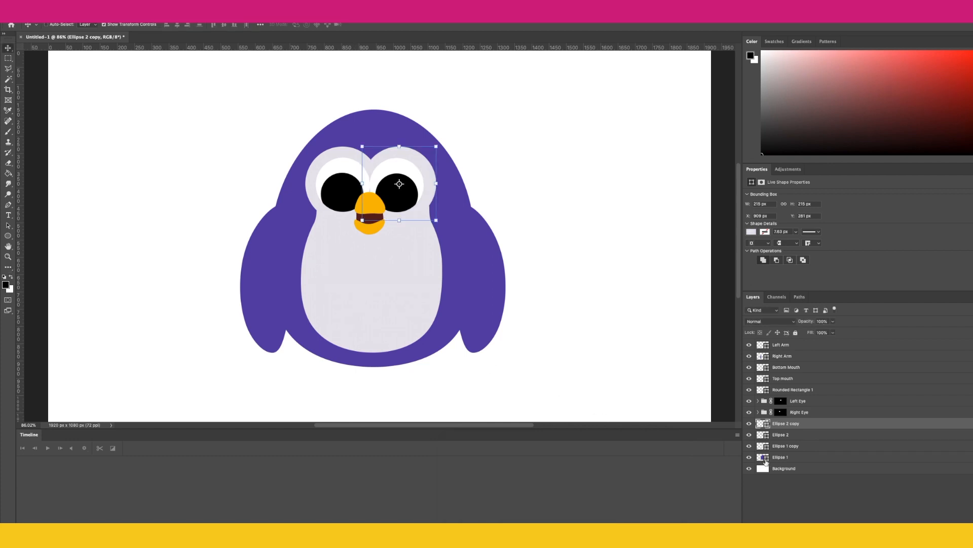
- Recolor the penguin's body, the Ellipse 1 layer, to a dark purplish grey
{"action": "left_click", "coordinate": [766, 458]}
{"action": "double_click", "coordinate": [765, 458]}
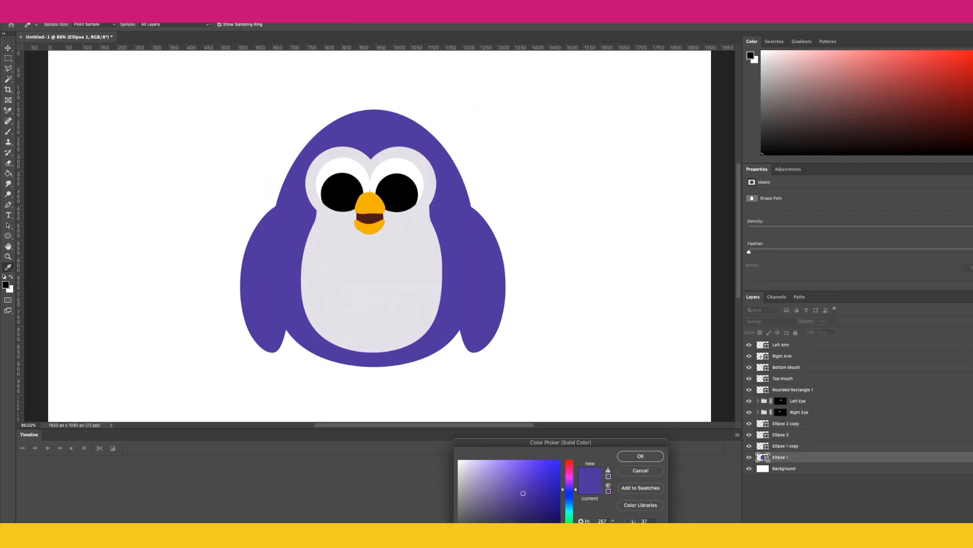
{"action": "left_click", "coordinate": [536, 531]}
{"action": "left_click_drag", "start_coordinate": [536, 521], "coordinate": [539, 518]}
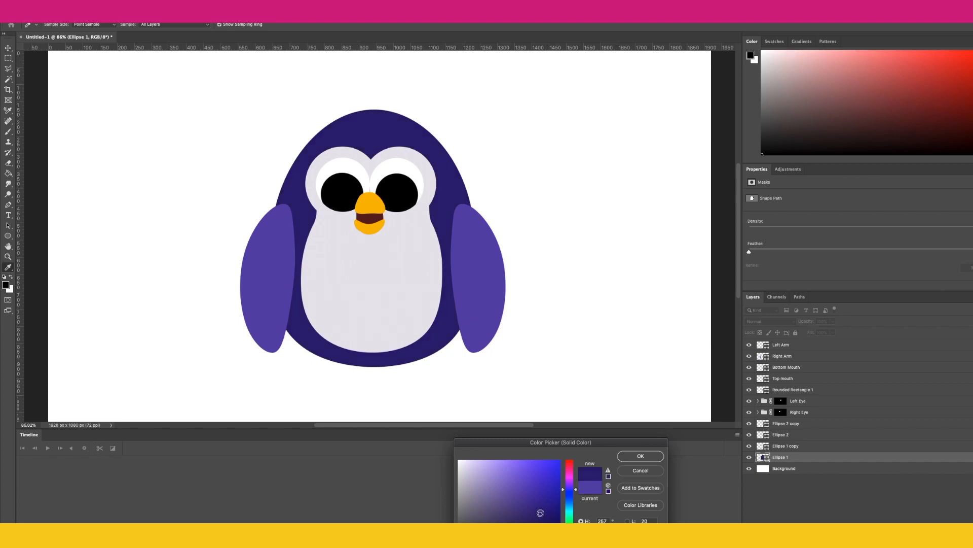
{"action": "left_click_drag", "start_coordinate": [500, 538], "coordinate": [480, 535]}
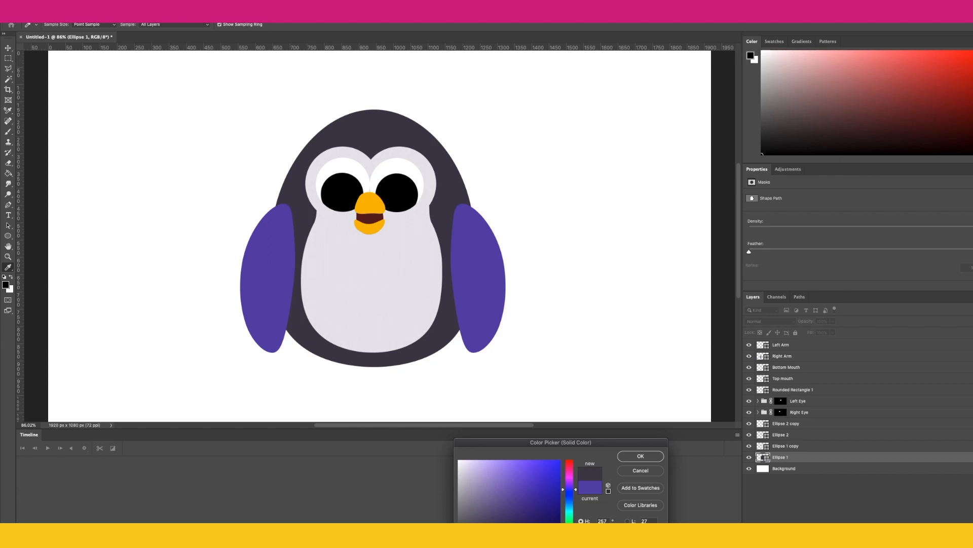
{"action": "left_click", "coordinate": [640, 456]}
{"action": "key", "text": "v"}
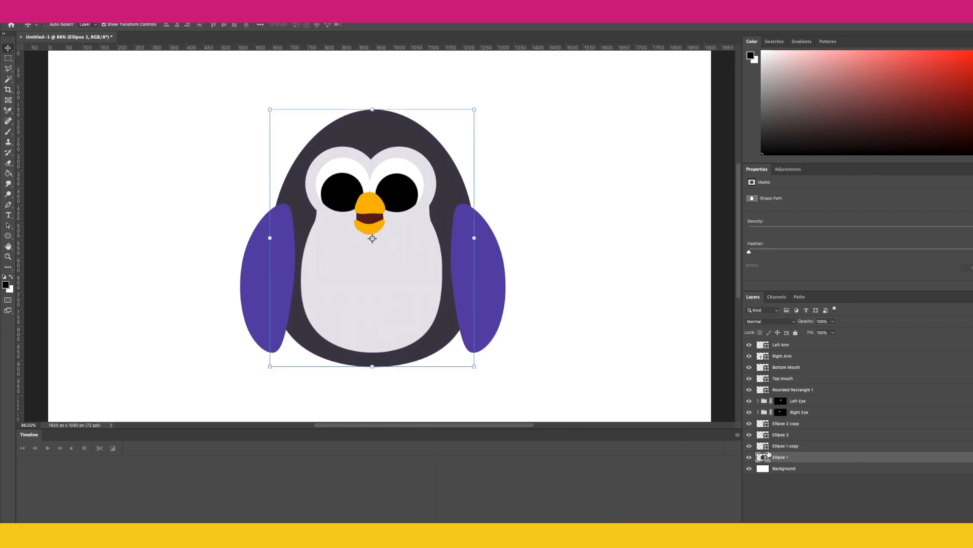
- Recolor the Left Arm and Right Arm with the dark grey sampled from the body
{"action": "double_click", "coordinate": [768, 347]}
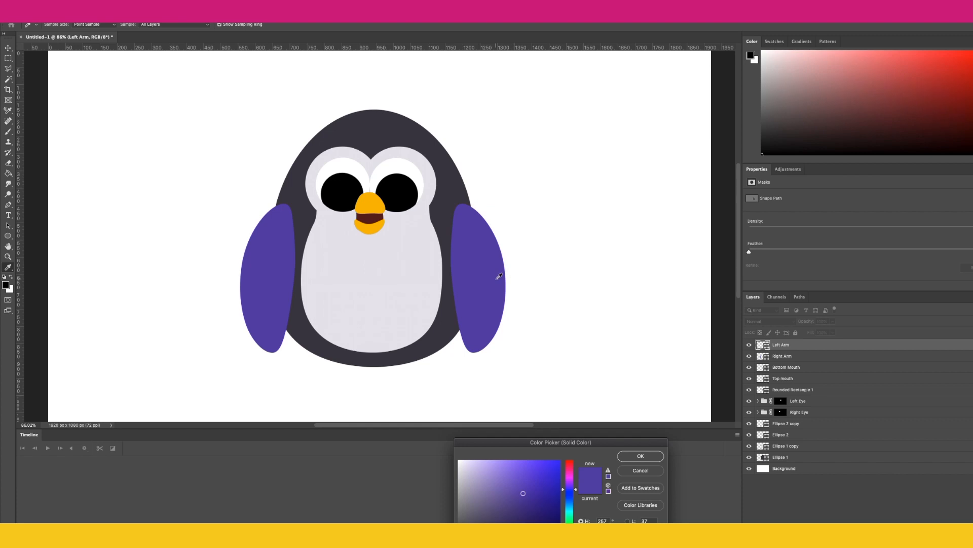
{"action": "left_click", "coordinate": [445, 320]}
{"action": "key", "text": "Return"}
{"action": "double_click", "coordinate": [767, 355]}
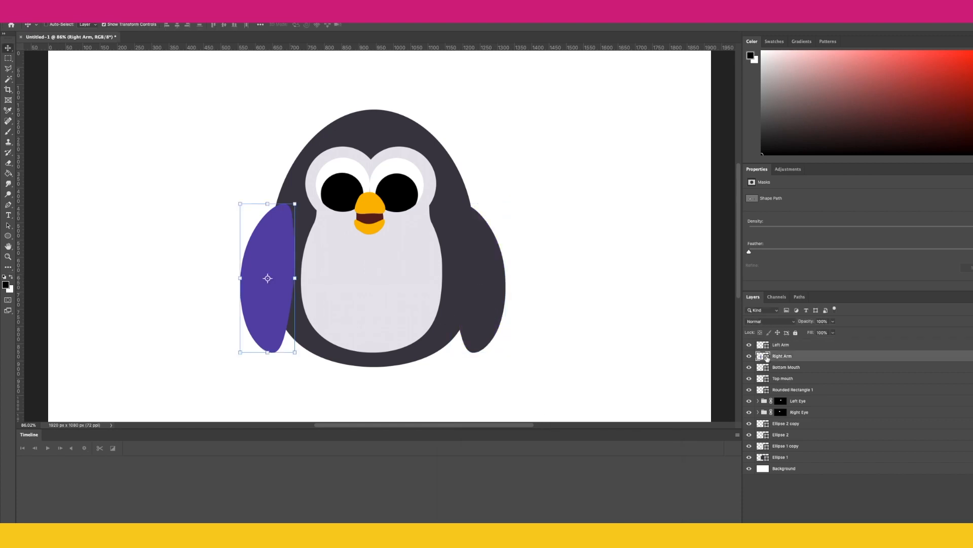
{"action": "left_click", "coordinate": [304, 222]}
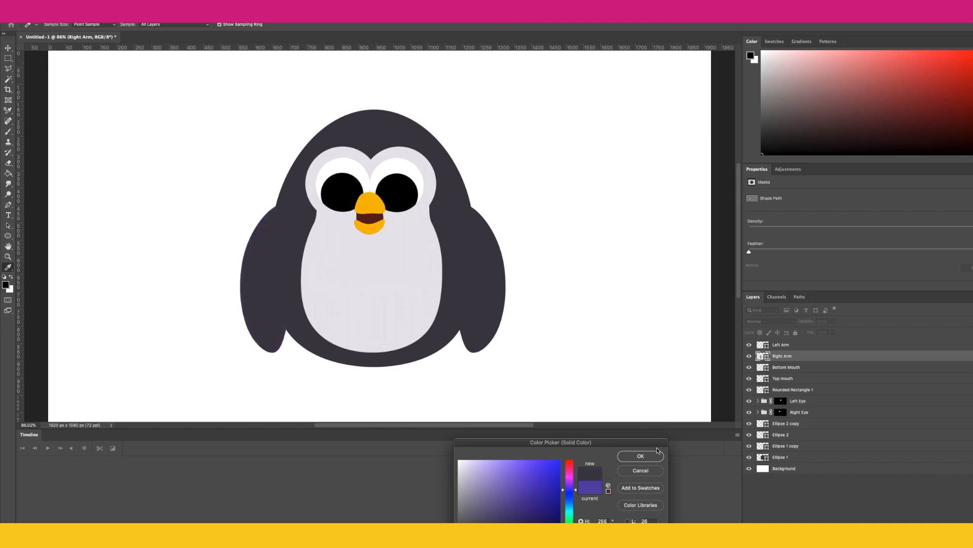
{"action": "left_click", "coordinate": [641, 455]}
{"action": "left_click", "coordinate": [9, 58]}
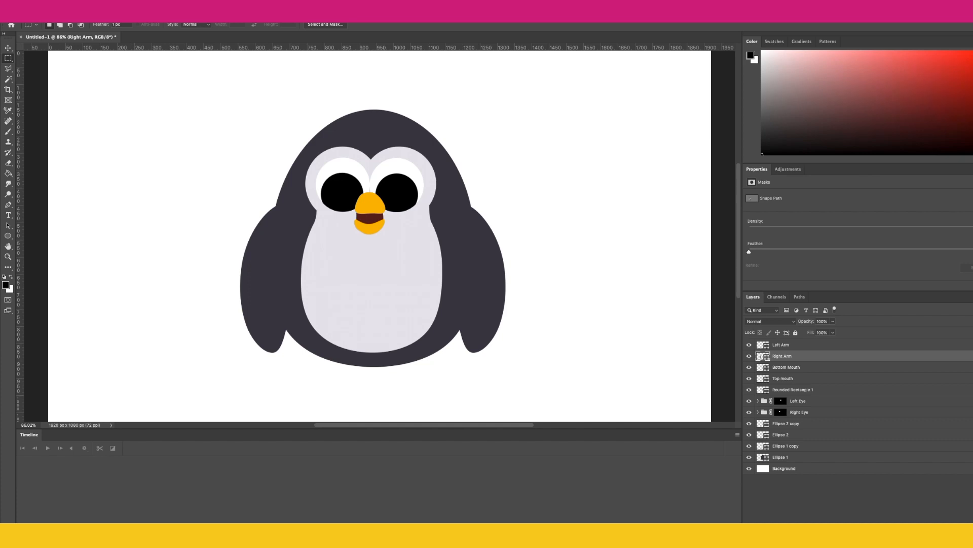
- Start saving the document under a new name and create a folder named "Penguin" inside Tutorials for it
{"action": "left_click", "coordinate": [57, 2]}
{"action": "left_click", "coordinate": [90, 94]}
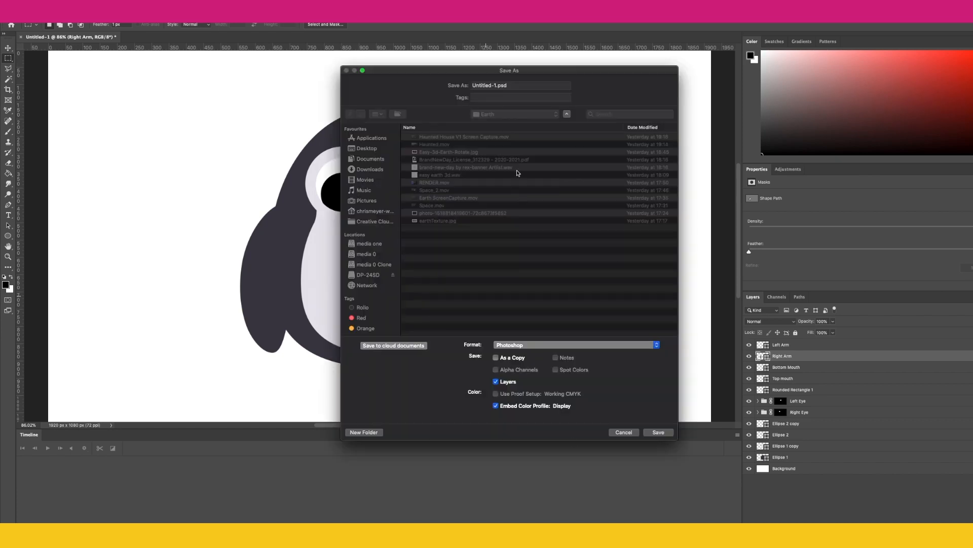
{"action": "left_click", "coordinate": [504, 117]}
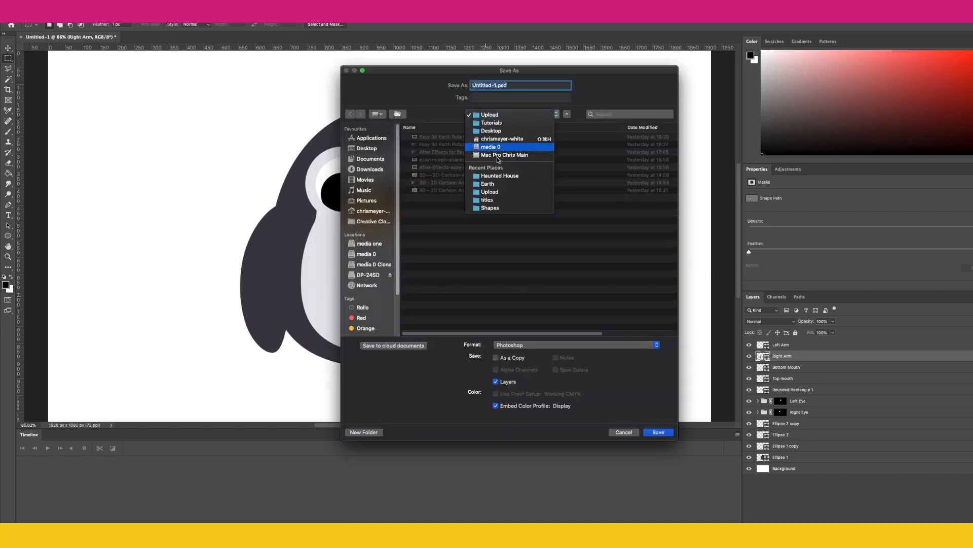
{"action": "left_click", "coordinate": [491, 123]}
{"action": "left_click", "coordinate": [372, 432]}
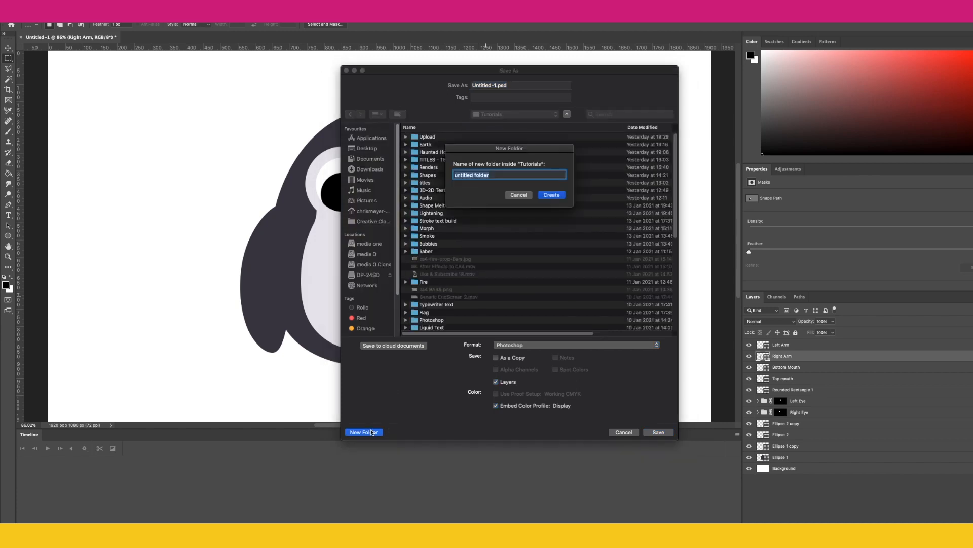
{"action": "type", "text": "Penguin"}
{"action": "key", "text": "Return"}
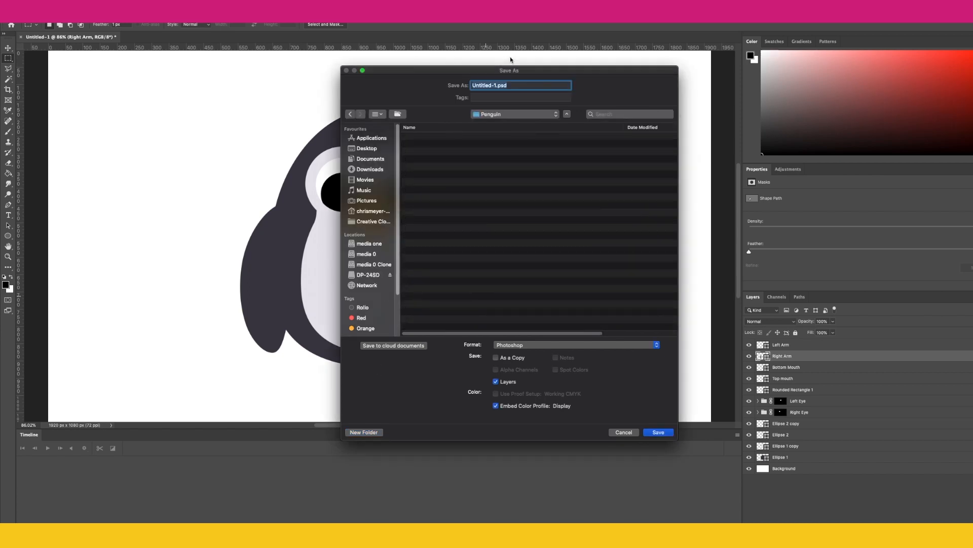
- Save the document in the Penguin folder as "Penguin" in Photoshop format with layers
{"action": "type", "text": "Penguin"}
{"action": "key", "text": "Return"}
{"action": "left_click", "coordinate": [604, 286]}
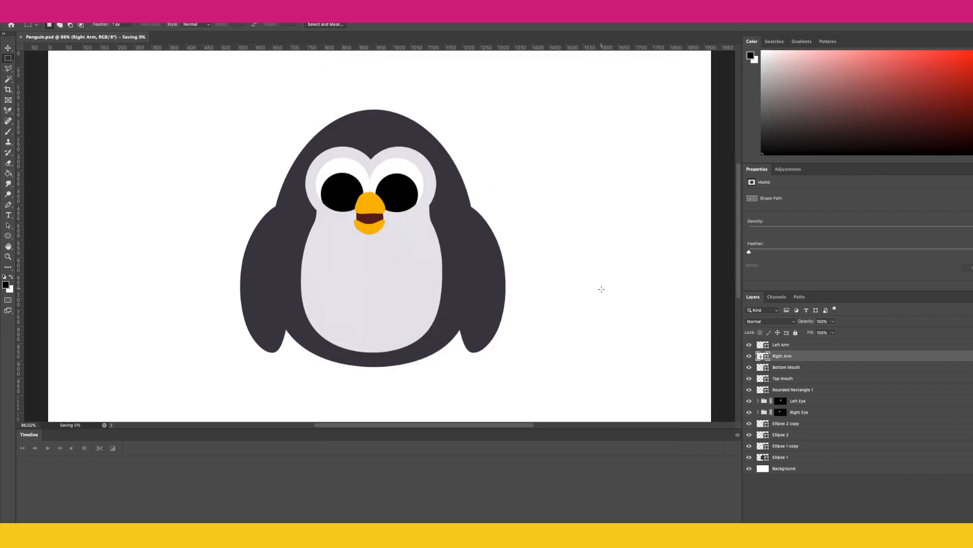
- Group the Bottom Mouth and Top mouth layers and name the group "Mouth Open"
{"action": "left_click", "coordinate": [785, 345]}
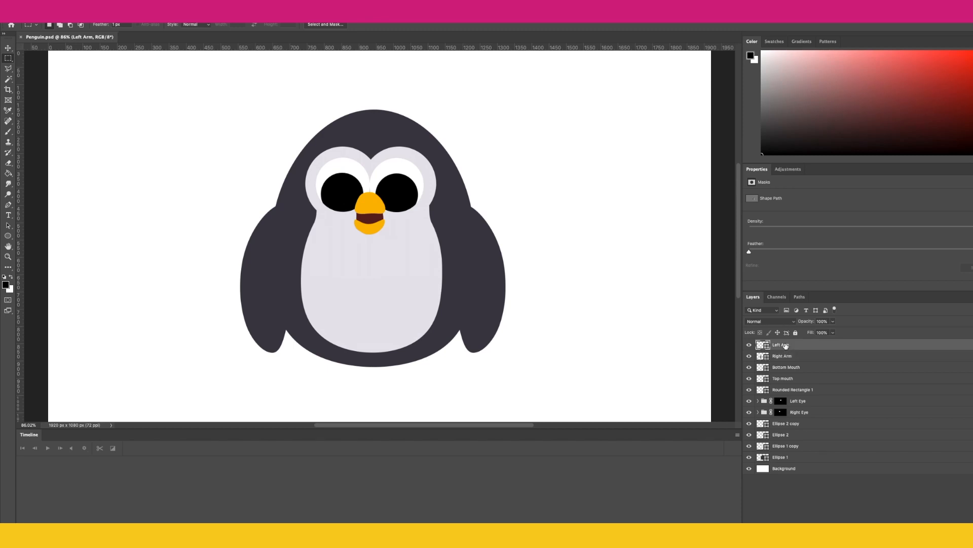
{"action": "left_click", "coordinate": [790, 369]}
{"action": "left_click", "coordinate": [795, 378], "text": "shift"}
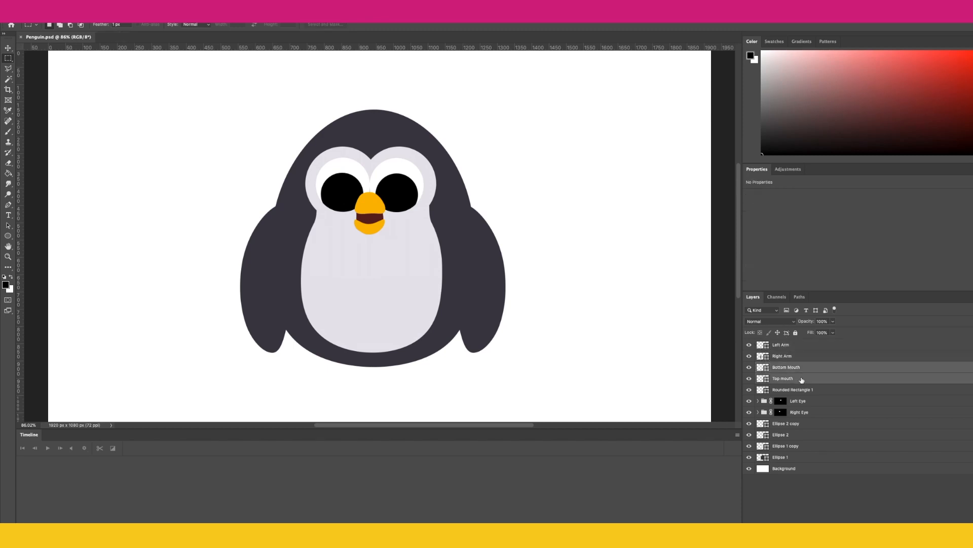
{"action": "right_click", "coordinate": [802, 381]}
{"action": "left_click", "coordinate": [832, 322]}
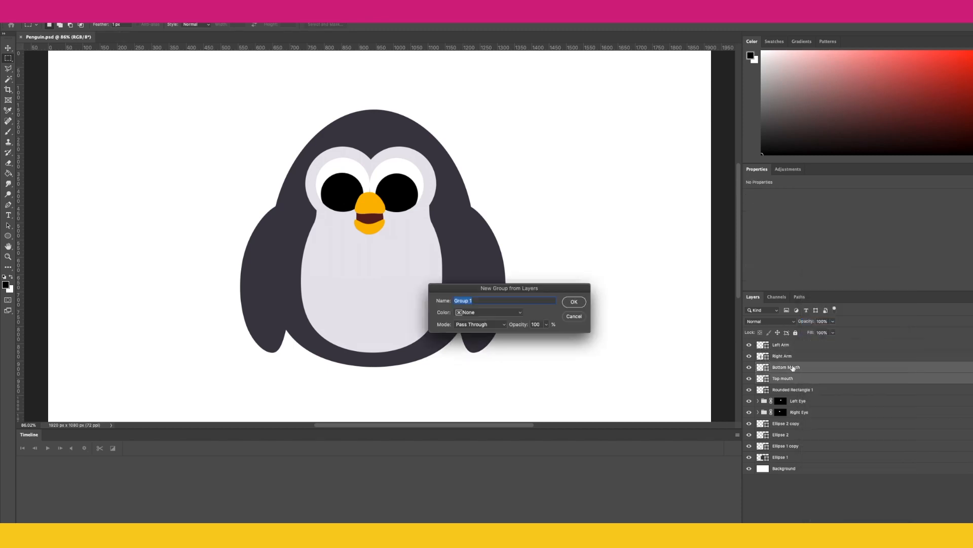
{"action": "key", "text": "Return"}
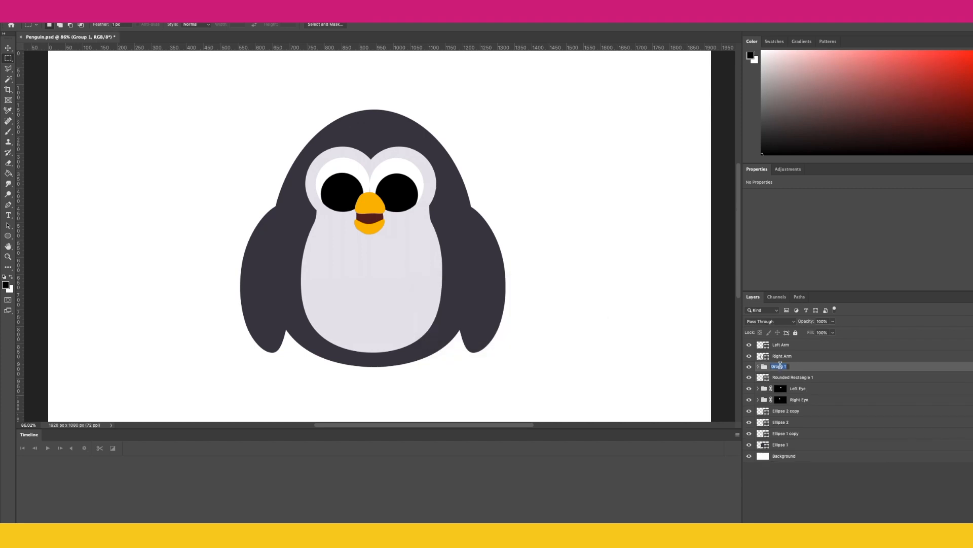
{"action": "type", "text": "Mouth Open"}
{"action": "key", "text": "Return"}
- Duplicate the Mouth Open group as "Mouth Closed"
{"action": "right_click", "coordinate": [794, 370]}
{"action": "left_click", "coordinate": [816, 316]}
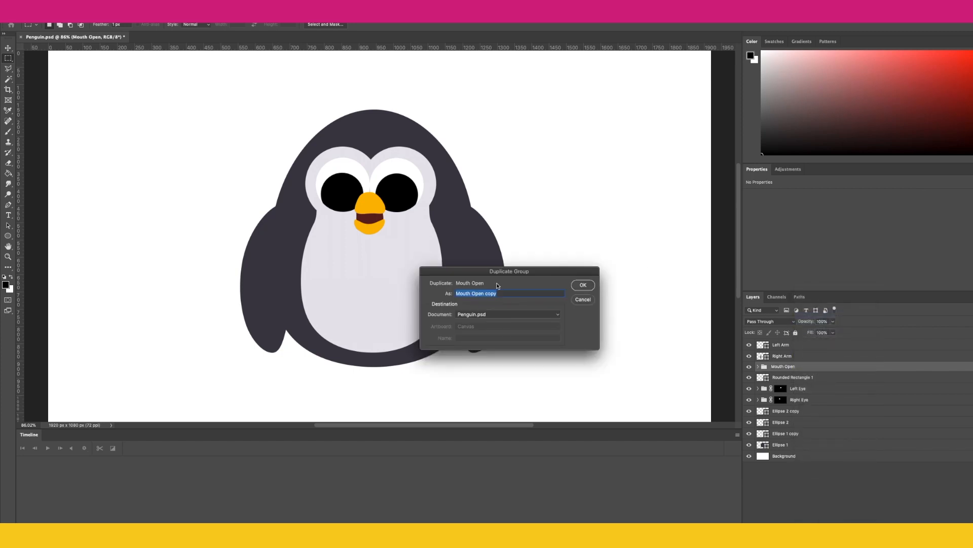
{"action": "type", "text": "Mouth Closed"}
{"action": "key", "text": "Return"}
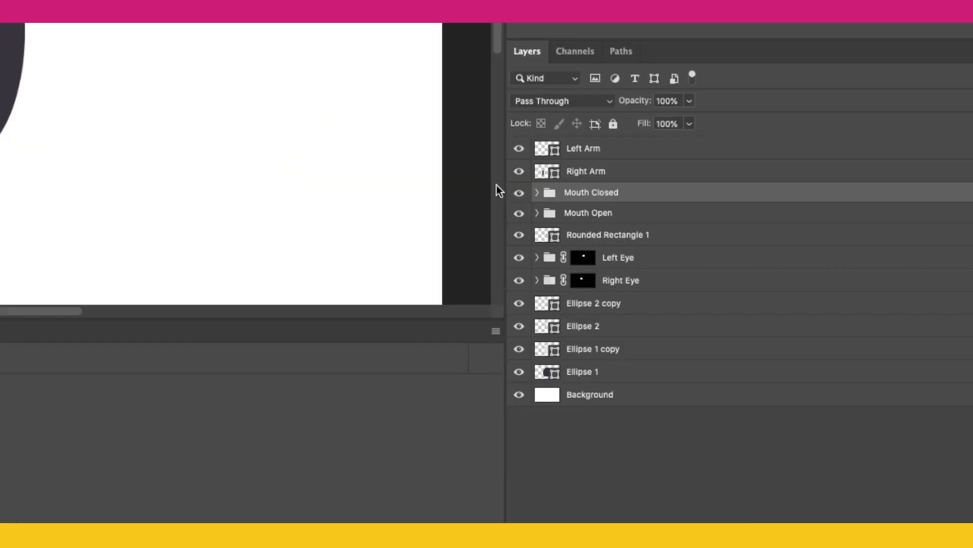
- Hide the Mouth Open group and expand both mouth groups to show their layers
{"action": "left_click", "coordinate": [749, 377]}
{"action": "left_click", "coordinate": [536, 193]}
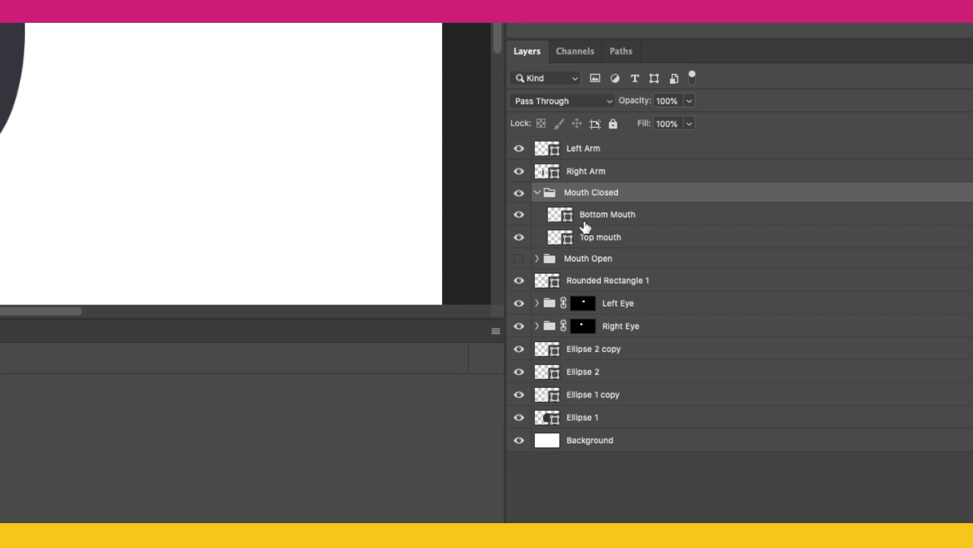
{"action": "left_click", "coordinate": [537, 258]}
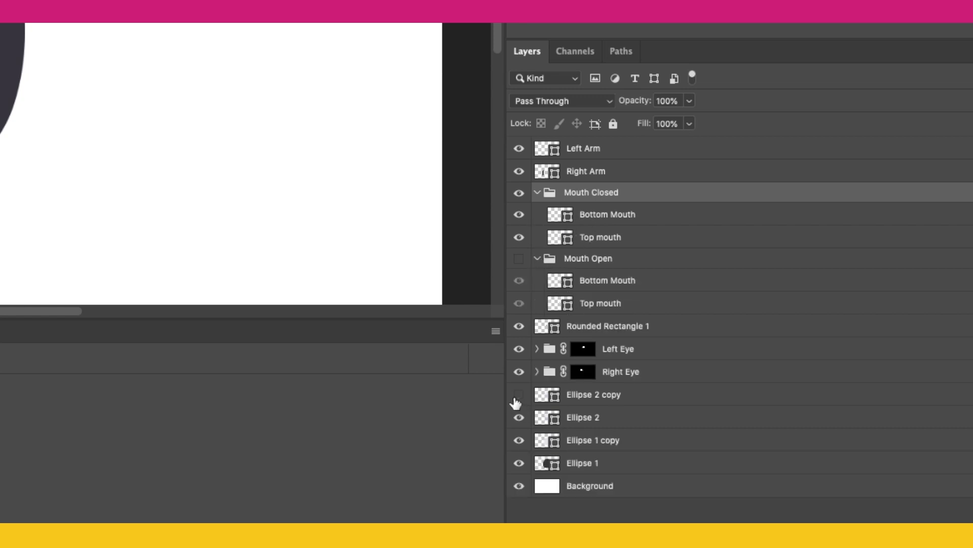
- Toggle the visibility of Ellipse 2 and Ellipse 1 copy off and on to identify their shapes
{"action": "left_click", "coordinate": [519, 420]}
{"action": "left_click", "coordinate": [518, 421]}
{"action": "left_click", "coordinate": [519, 440]}
{"action": "left_click", "coordinate": [518, 440]}
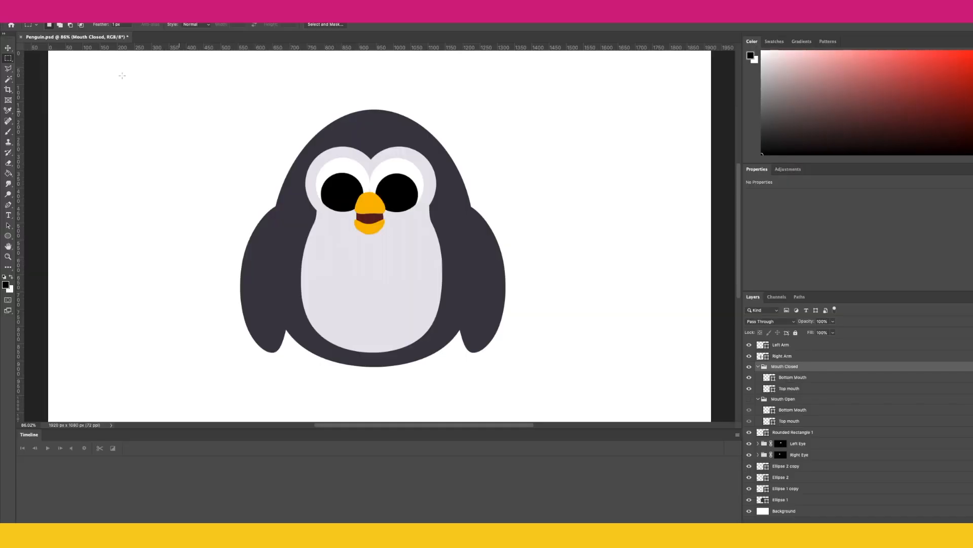
- Put Rounded Rectangle 1 into the Mouth Open group and place a duplicate of it at the bottom of the Mouth Closed group
{"action": "key", "text": "v"}
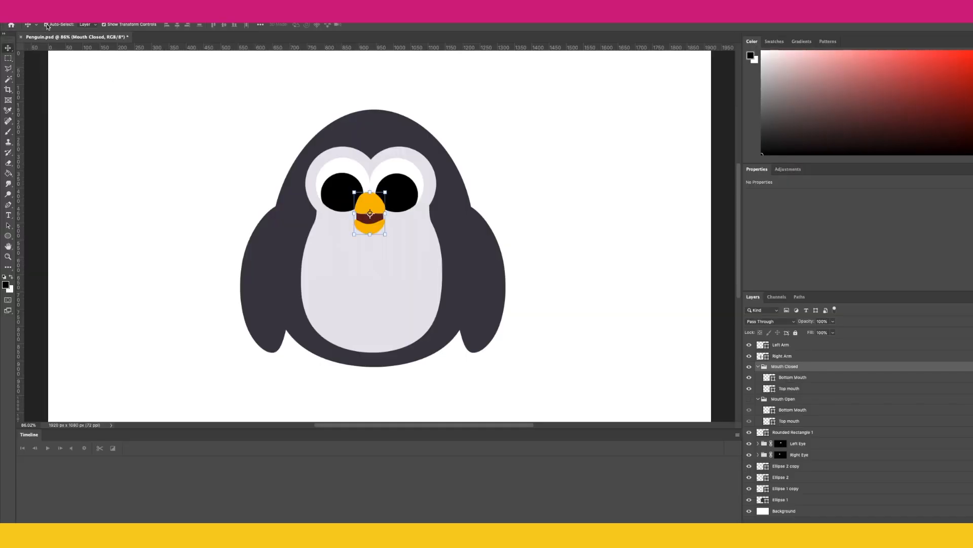
{"action": "left_click", "coordinate": [377, 223]}
{"action": "left_click_drag", "start_coordinate": [785, 432], "coordinate": [790, 406]}
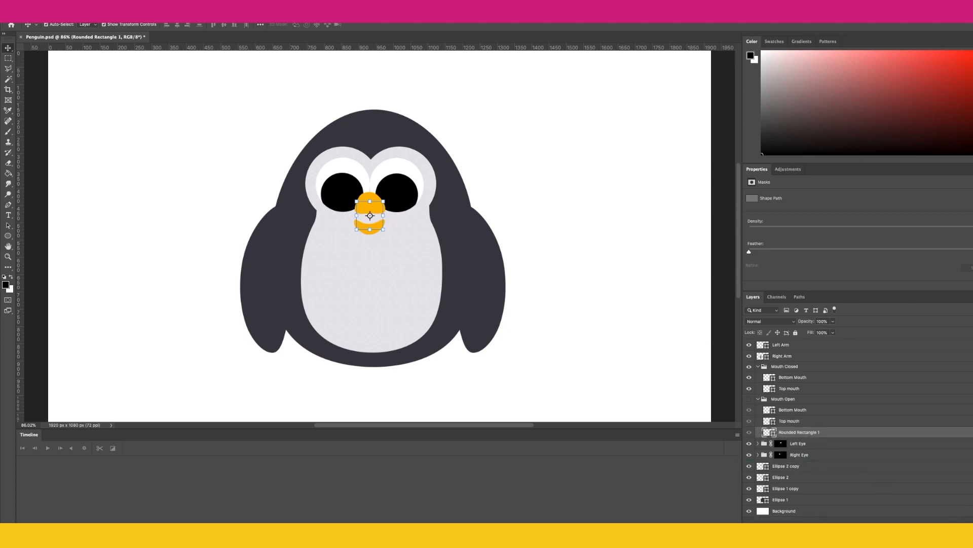
{"action": "key", "text": "ctrl+j"}
{"action": "left_click_drag", "start_coordinate": [799, 436], "coordinate": [796, 394]}
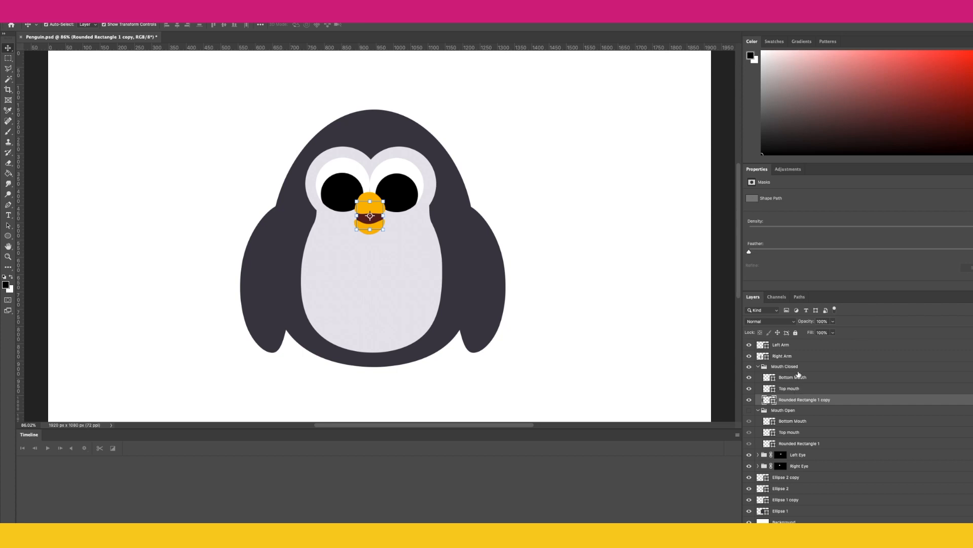
- Hide Rounded Rectangle 1 copy and nudge the Mouth Closed group's Bottom Mouth up until its corners meet the top beak
{"action": "left_click", "coordinate": [797, 368]}
{"action": "left_click", "coordinate": [749, 400]}
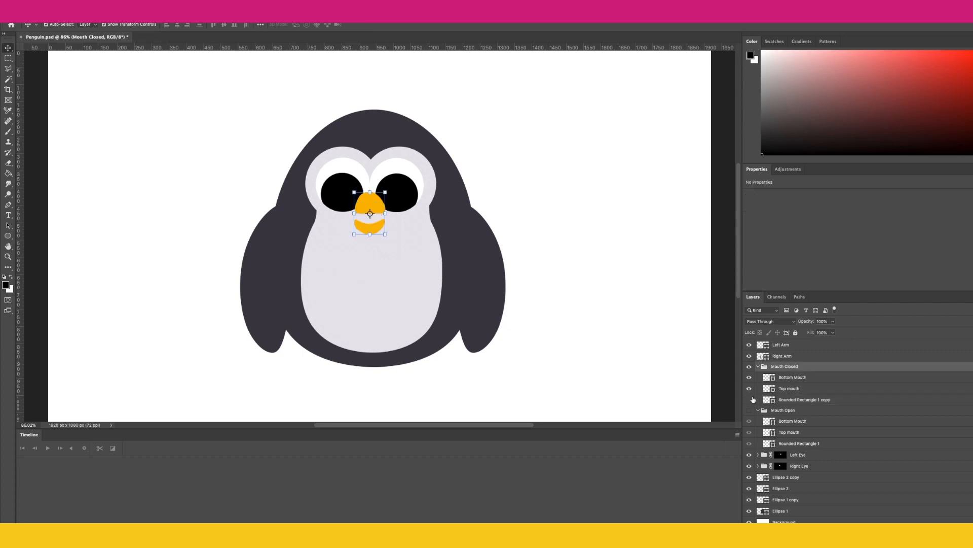
{"action": "left_click", "coordinate": [785, 389]}
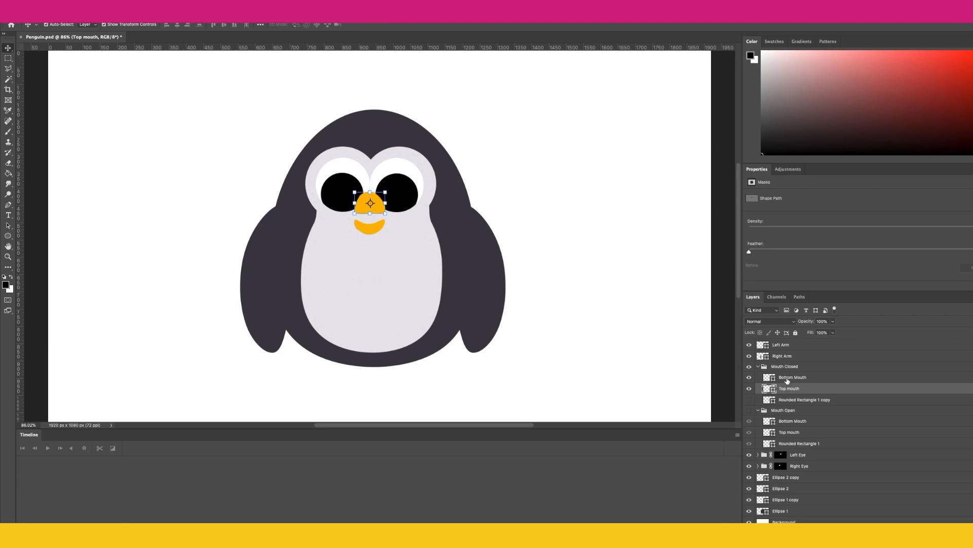
{"action": "left_click", "coordinate": [788, 378]}
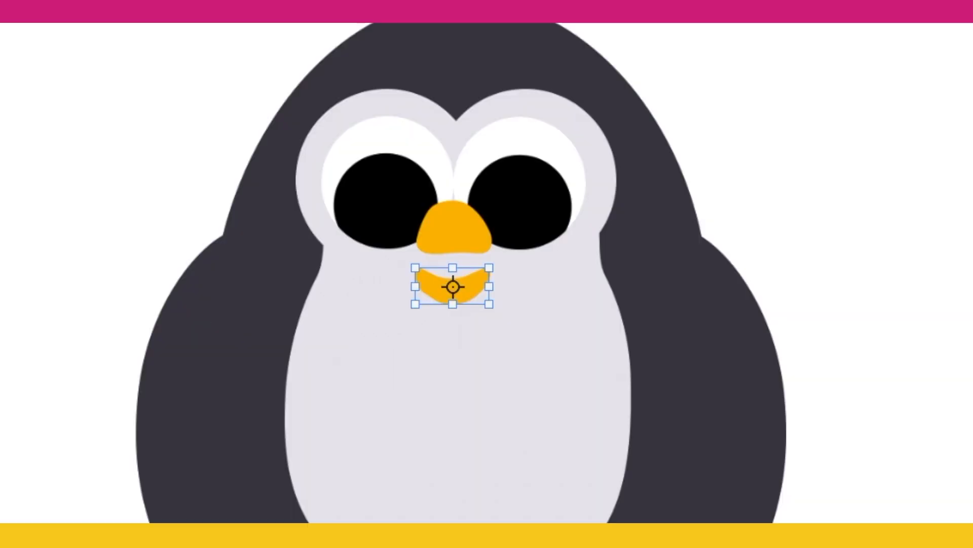
{"action": "key", "text": "shift+Up"}
{"action": "key", "text": "shift+Up"}
{"action": "key", "text": "shift+Up"}
{"action": "key", "text": "shift+Down"}
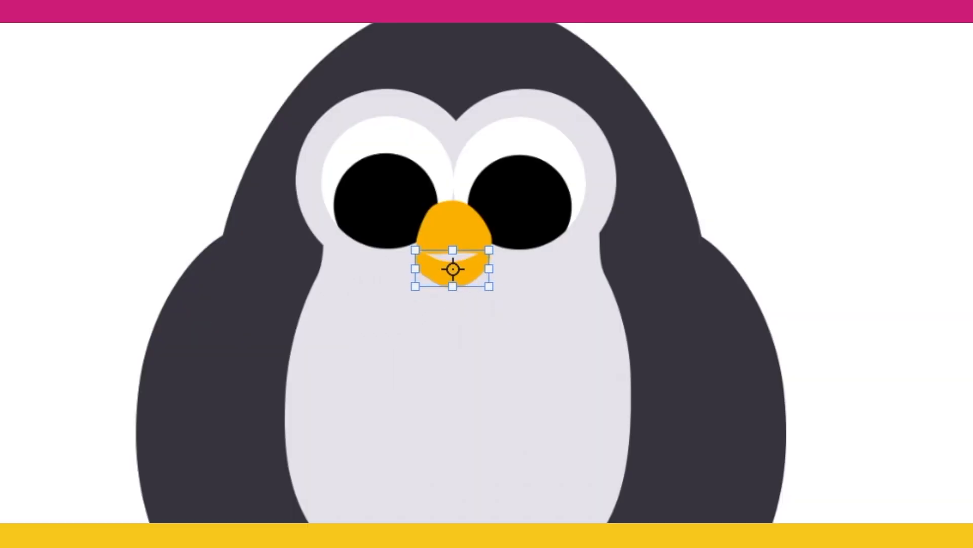
- Show Rounded Rectangle 1 copy, shorten it from below so it stays behind the closed beak, and collapse the Mouth Closed group
{"action": "left_click", "coordinate": [749, 400]}
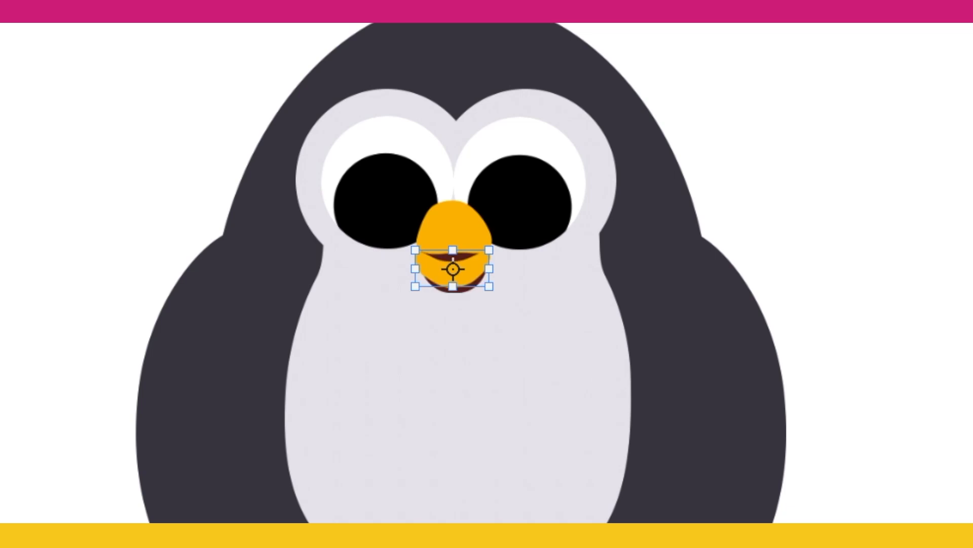
{"action": "left_click", "coordinate": [789, 399]}
{"action": "left_click_drag", "start_coordinate": [457, 293], "coordinate": [454, 280]}
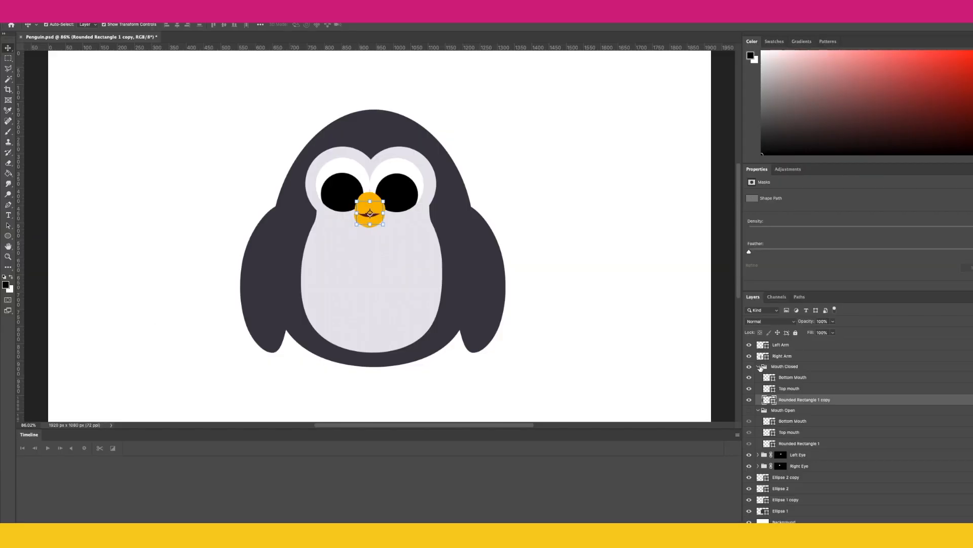
{"action": "left_click", "coordinate": [757, 366]}
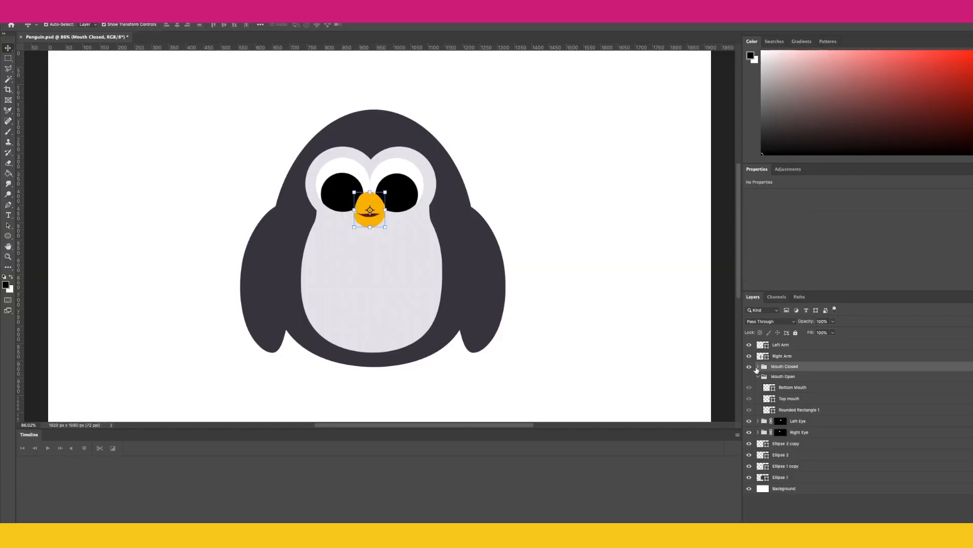
- Toggle the visibility of the two mouth groups to compare them, leave only Mouth Closed showing, and save the file
{"action": "left_click", "coordinate": [750, 376]}
{"action": "left_click", "coordinate": [749, 366]}
{"action": "left_click", "coordinate": [748, 366]}
{"action": "left_click", "coordinate": [749, 365]}
{"action": "left_click", "coordinate": [748, 365]}
{"action": "left_click", "coordinate": [748, 365]}
{"action": "left_click", "coordinate": [749, 378]}
{"action": "key", "text": "ctrl+s"}
- Identify the eye groups and rename Left Eye and Right Eye as "Left Eye Normal" and "Right Eye Normal"
{"action": "left_click", "coordinate": [782, 422]}
{"action": "left_click", "coordinate": [750, 421]}
{"action": "left_click", "coordinate": [750, 421]}
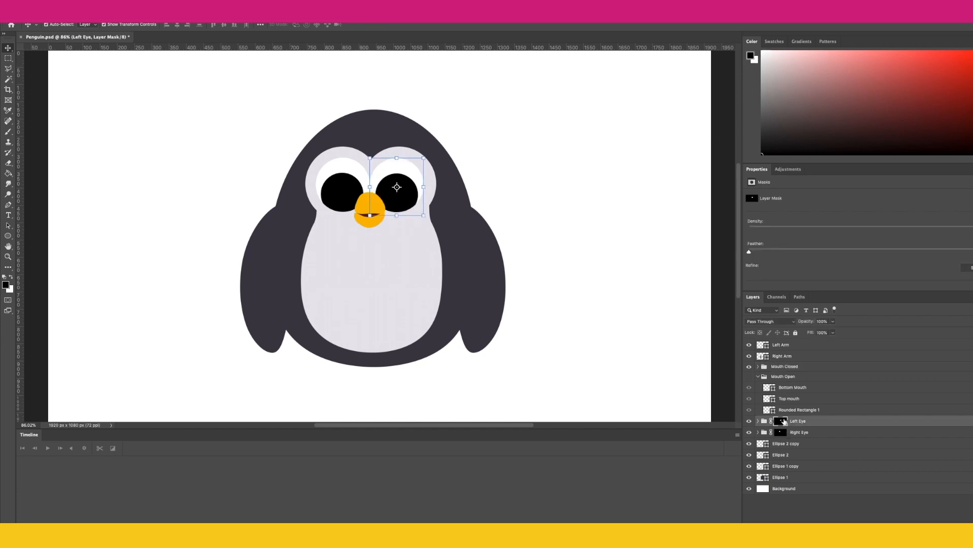
{"action": "left_click", "coordinate": [819, 423]}
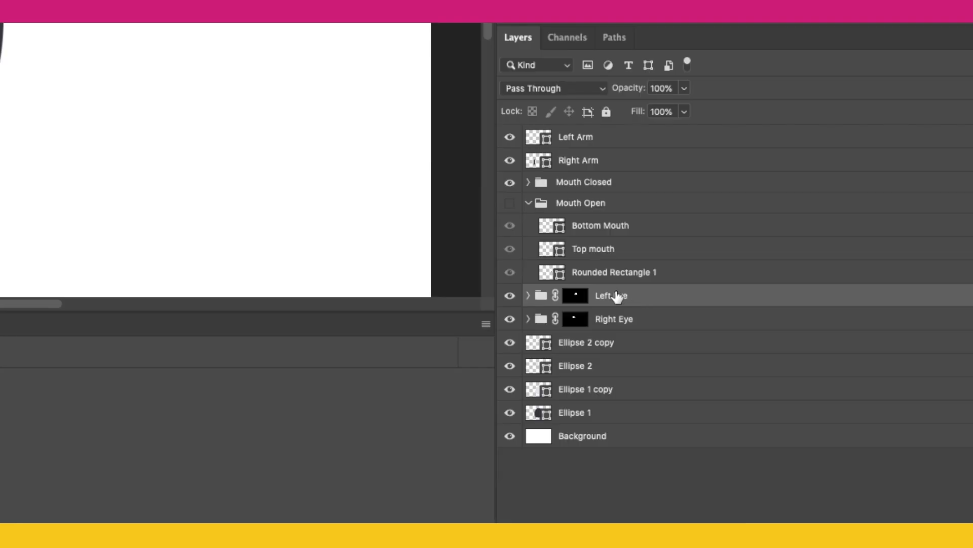
{"action": "double_click", "coordinate": [800, 422]}
{"action": "key", "text": "Right"}
{"action": "type", "text": "Normal"}
{"action": "key", "text": "Return"}
{"action": "double_click", "coordinate": [619, 319]}
{"action": "key", "text": "Right"}
{"action": "type", "text": "Normal"}
{"action": "key", "text": "Return"}
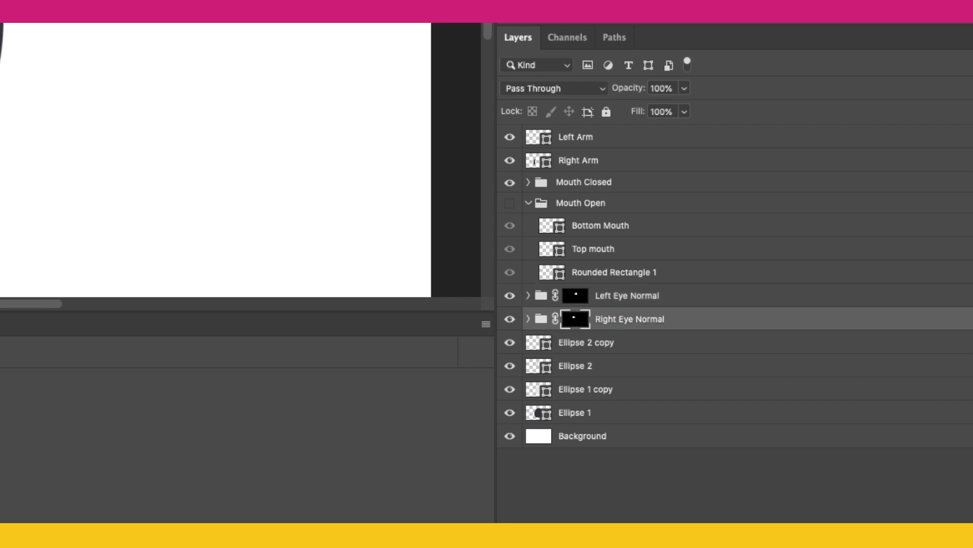
- Duplicate the Left Eye Normal group as "Left Eye Closed"
{"action": "left_click", "coordinate": [702, 296]}
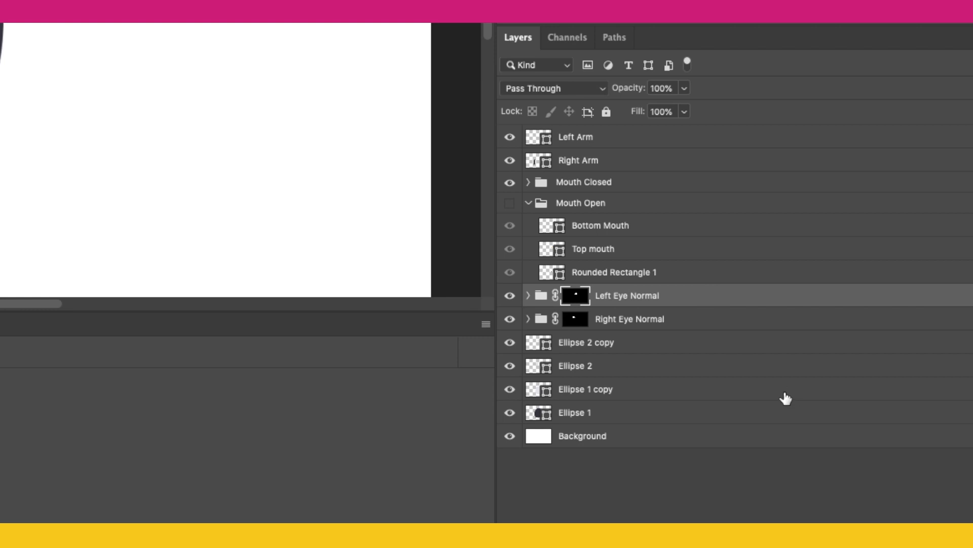
{"action": "right_click", "coordinate": [662, 298]}
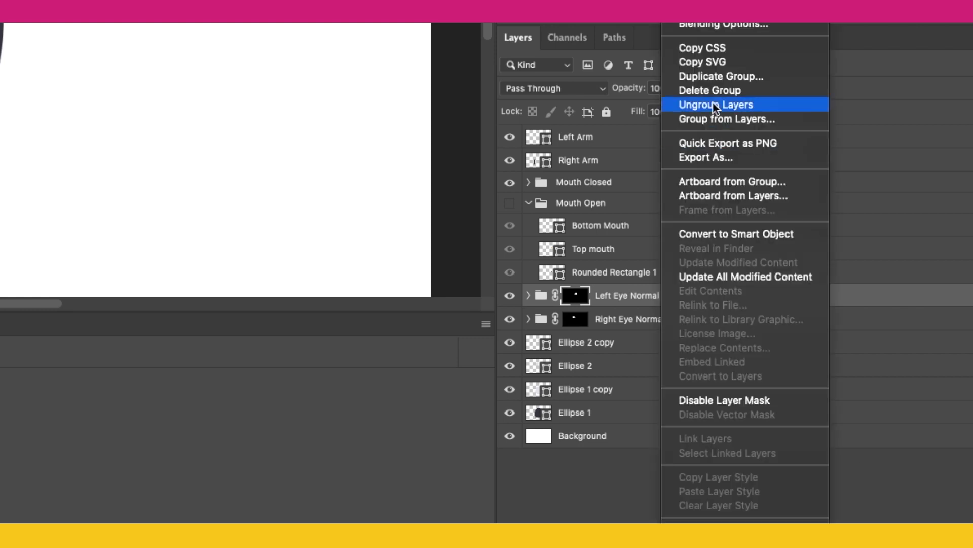
{"action": "left_click", "coordinate": [721, 76]}
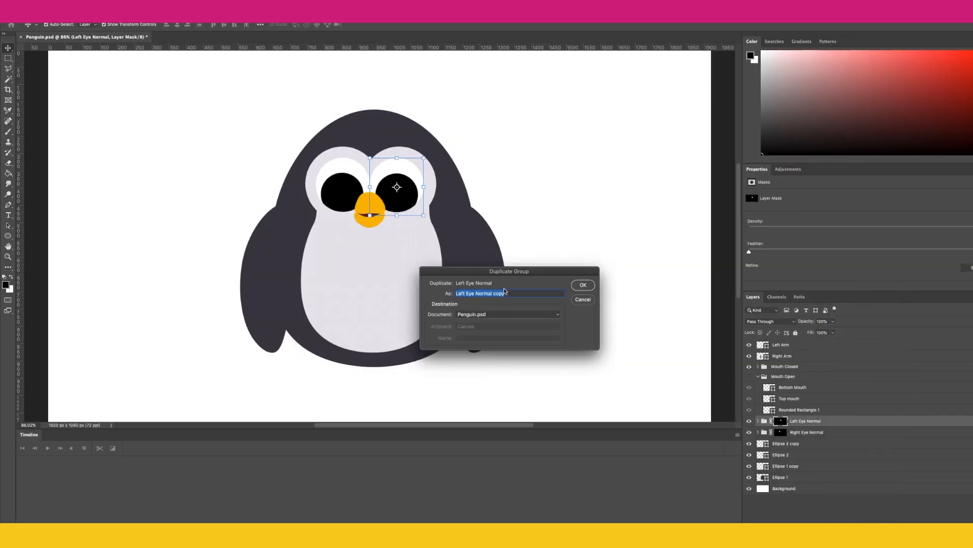
{"action": "left_click", "coordinate": [503, 293]}
{"action": "left_click", "coordinate": [476, 293], "text": "shift"}
{"action": "type", "text": "Closed"}
{"action": "key", "text": "Return"}
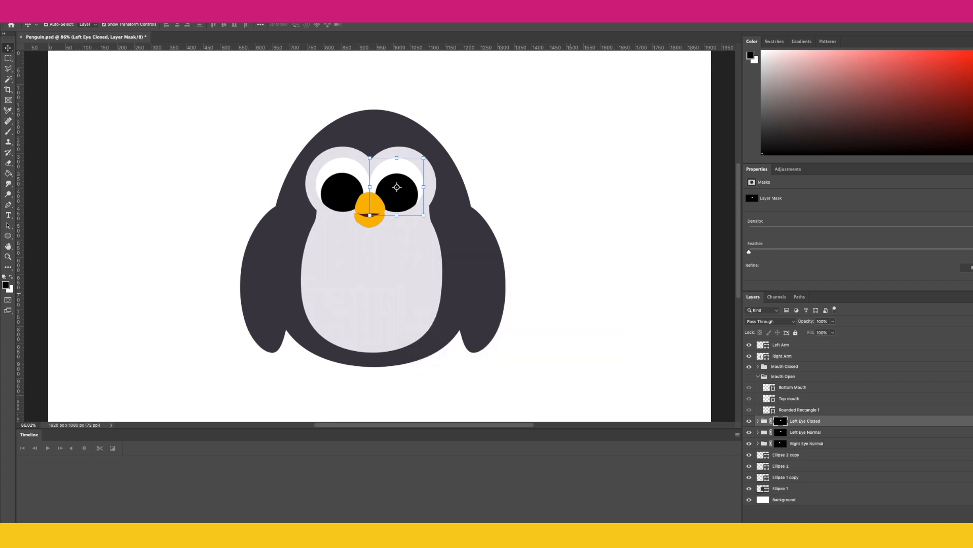
- Duplicate the Right Eye Normal group as "Right Eye Closed"
{"action": "right_click", "coordinate": [812, 443]}
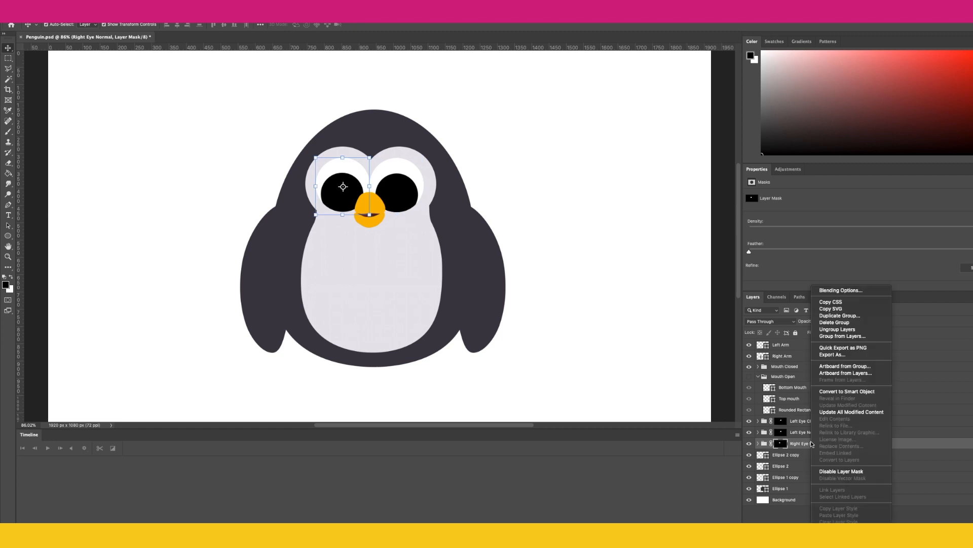
{"action": "left_click", "coordinate": [837, 316]}
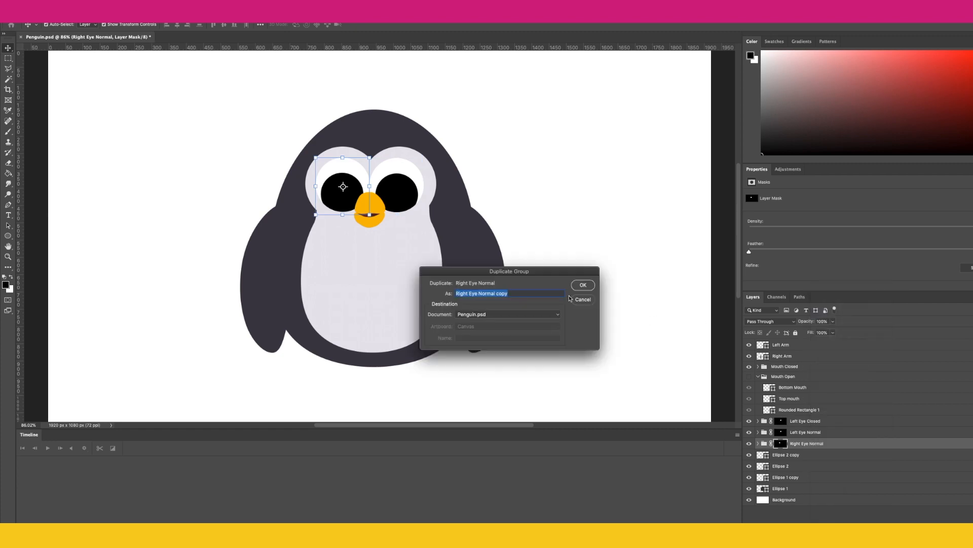
{"action": "left_click", "coordinate": [519, 293]}
{"action": "left_click_drag", "start_coordinate": [480, 293], "coordinate": [615, 300]}
{"action": "type", "text": "Closed"}
{"action": "key", "text": "Return"}
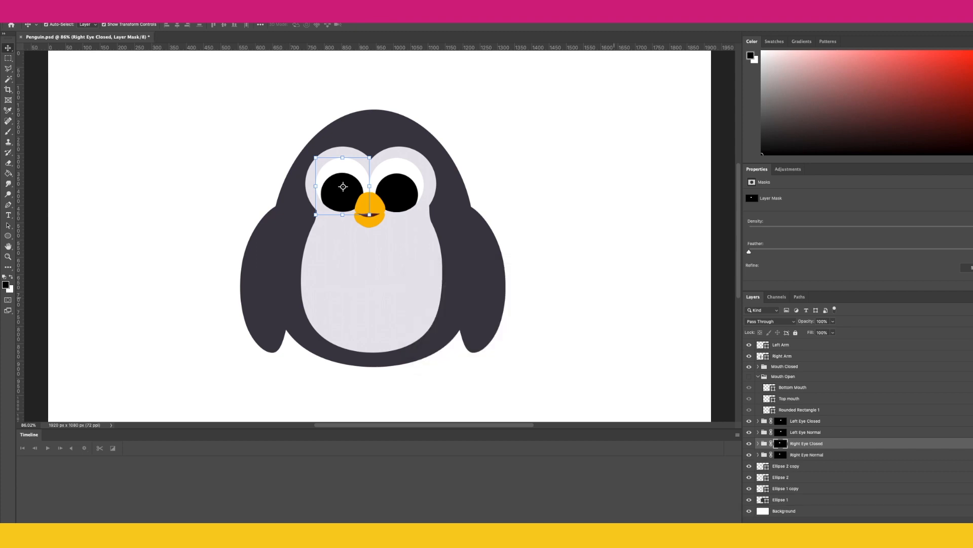
- Hide the Left Eye Normal group and draw a rounded rectangle about 161 × 21 px across the penguin's left eye above Left Eye Closed
{"action": "left_click", "coordinate": [748, 433]}
{"action": "left_click", "coordinate": [747, 420]}
{"action": "left_click", "coordinate": [747, 421]}
{"action": "left_click", "coordinate": [803, 420]}
{"action": "left_click", "coordinate": [8, 236]}
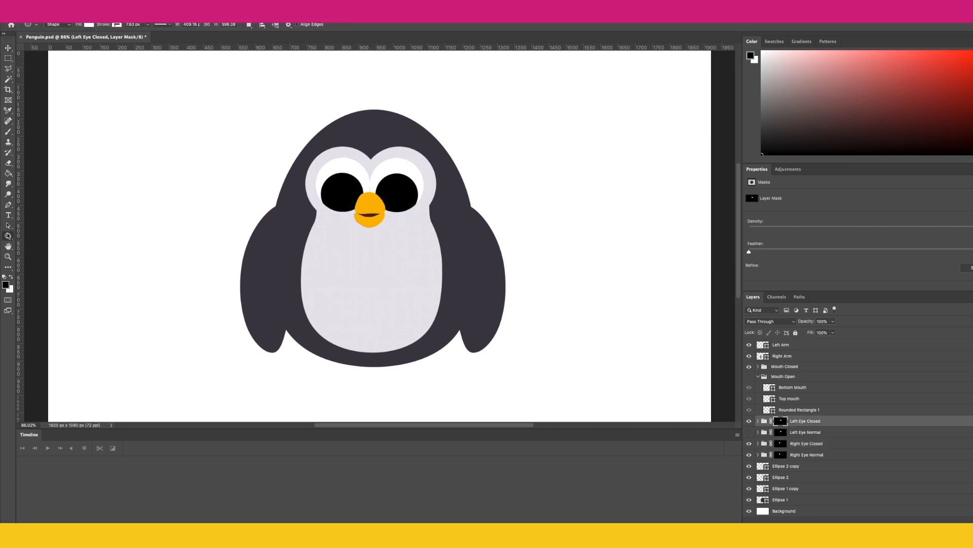
{"action": "left_click", "coordinate": [57, 242]}
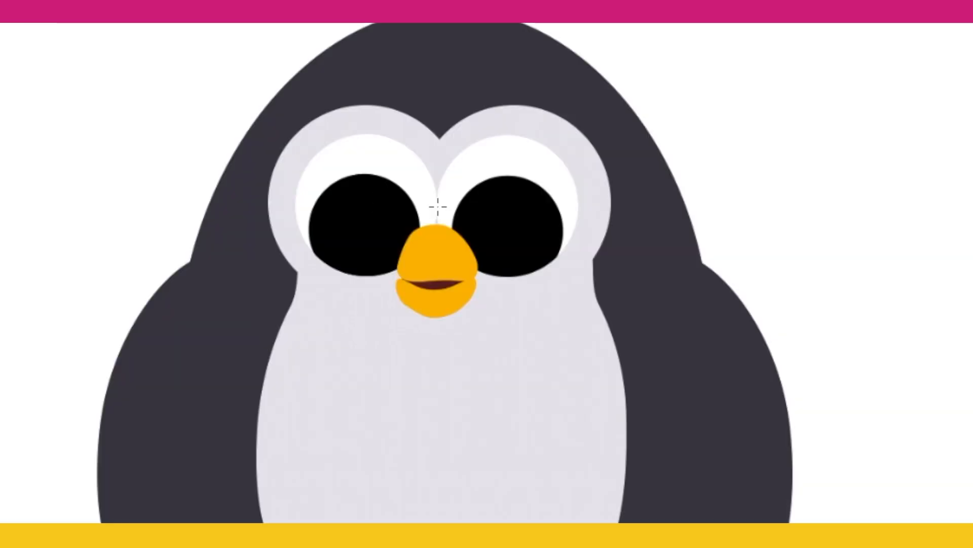
{"action": "left_click_drag", "start_coordinate": [437, 200], "coordinate": [582, 219]}
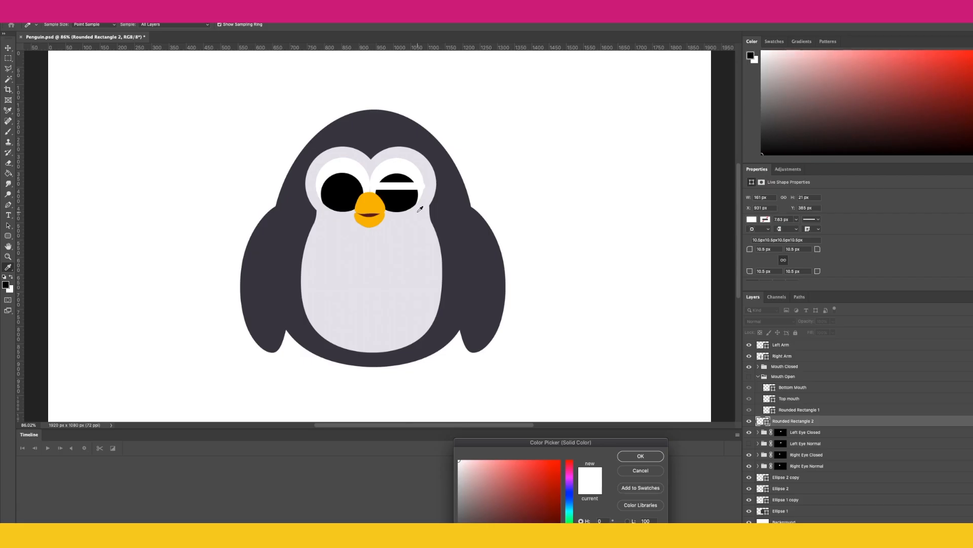
- Fill the new rounded rectangle with a darker shade of the light lavender-grey sampled from the penguin's belly
{"action": "left_click", "coordinate": [565, 302]}
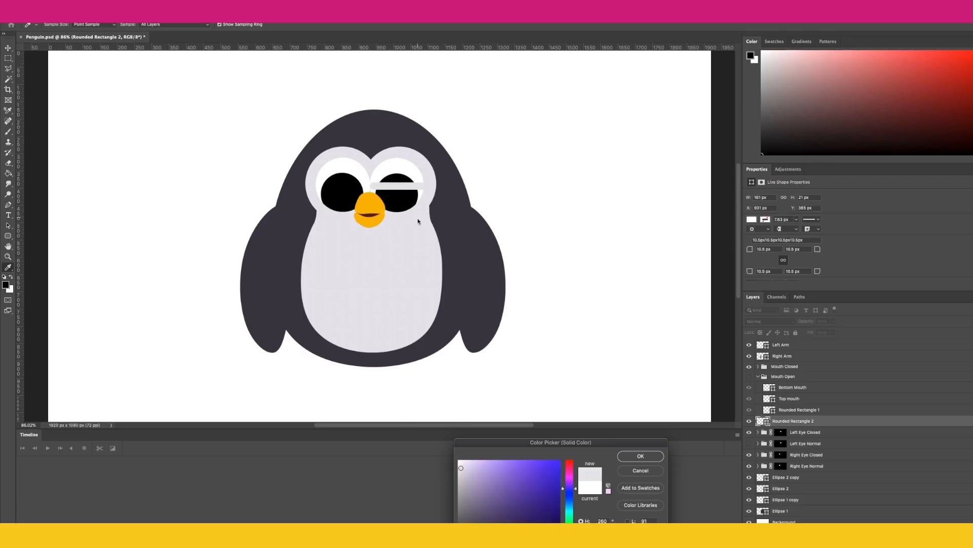
{"action": "left_click_drag", "start_coordinate": [461, 471], "coordinate": [465, 484]}
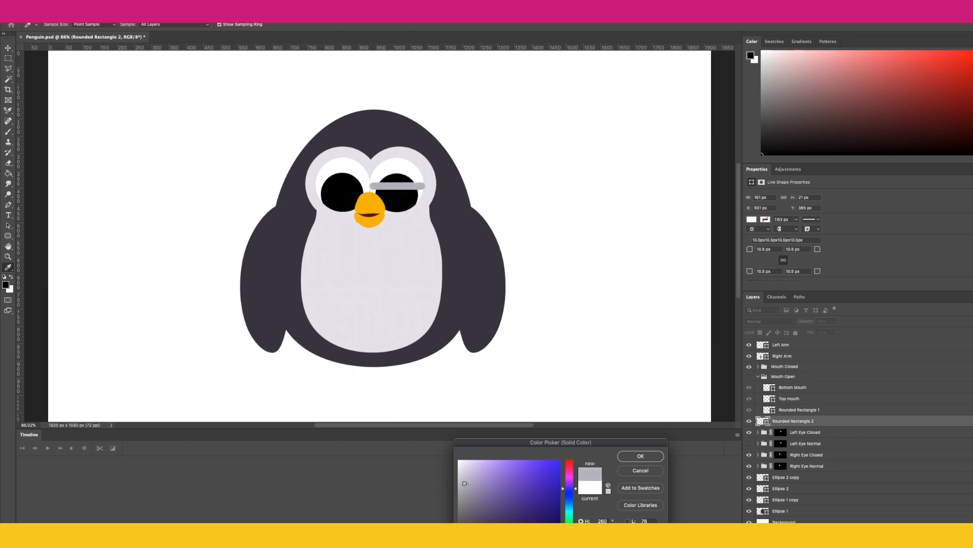
{"action": "left_click", "coordinate": [641, 457]}
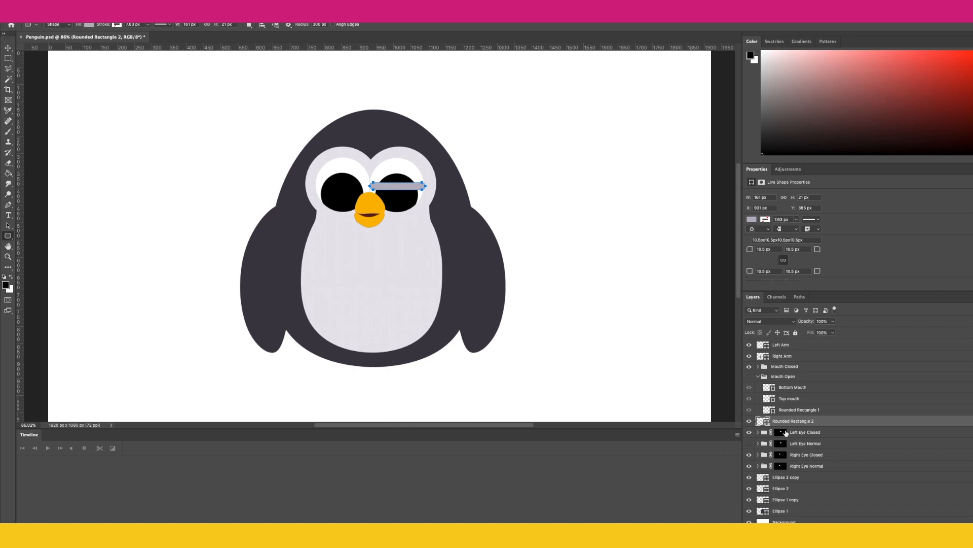
- Move Rounded Rectangle 2 into the Left Eye Closed group and delete that group's layer mask
{"action": "left_click", "coordinate": [759, 433]}
{"action": "left_click_drag", "start_coordinate": [796, 422], "coordinate": [788, 449]}
{"action": "right_click", "coordinate": [781, 421]}
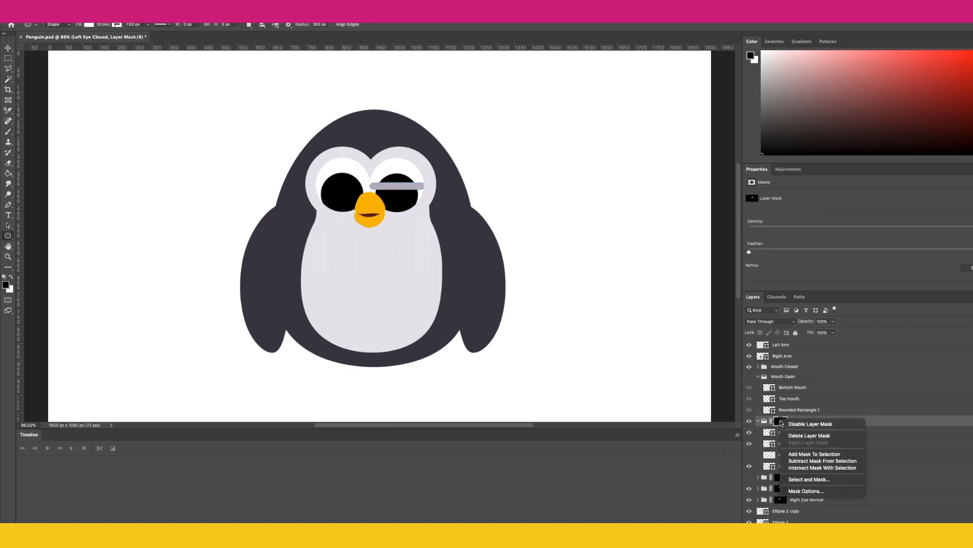
{"action": "key", "text": "Escape"}
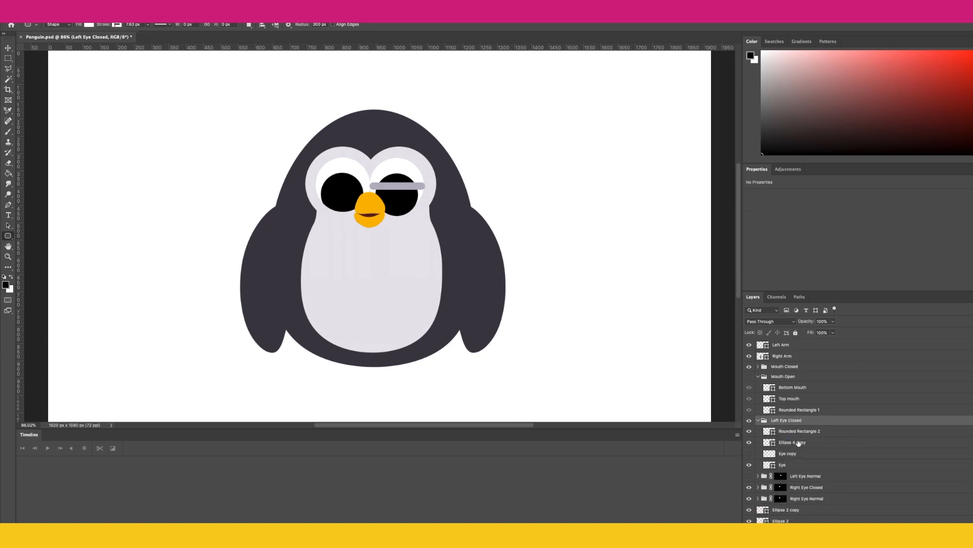
- Delete the Ellipse 4 copy, Eye copy and Eye layers from the Left Eye Closed group
{"action": "left_click", "coordinate": [798, 441]}
{"action": "left_click", "coordinate": [795, 465], "text": "shift"}
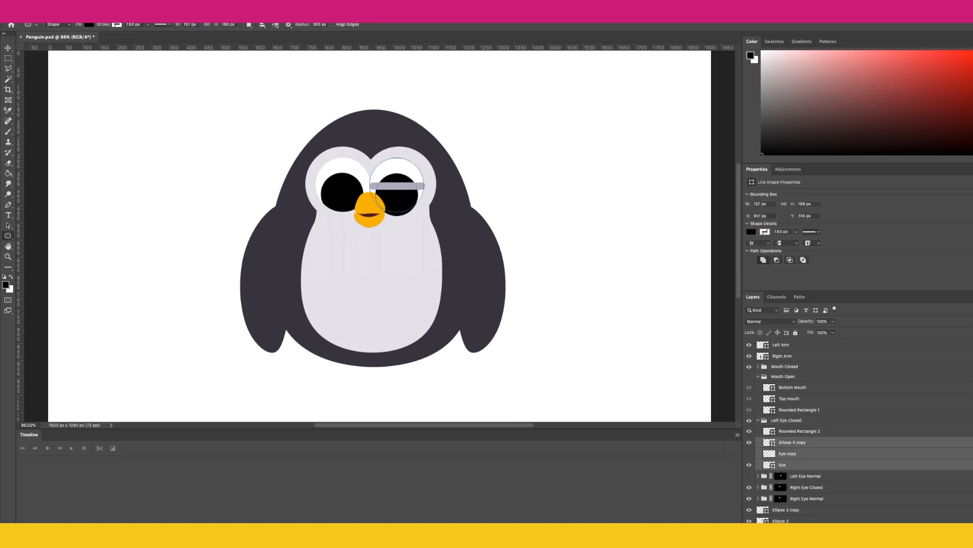
{"action": "key", "text": "Delete"}
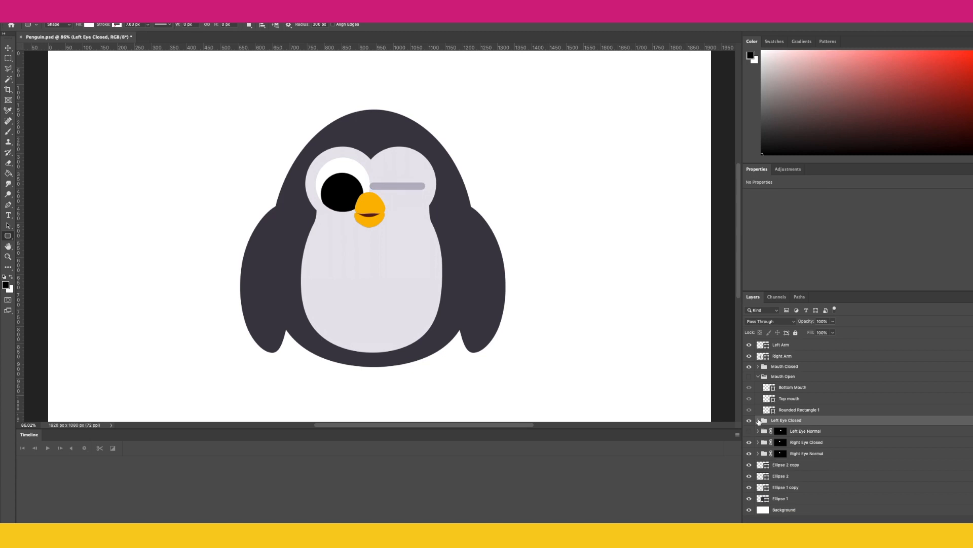
- Duplicate the Rounded Rectangle 2 layer within the Left Eye Closed group, keeping the suggested copy name
{"action": "right_click", "coordinate": [796, 432]}
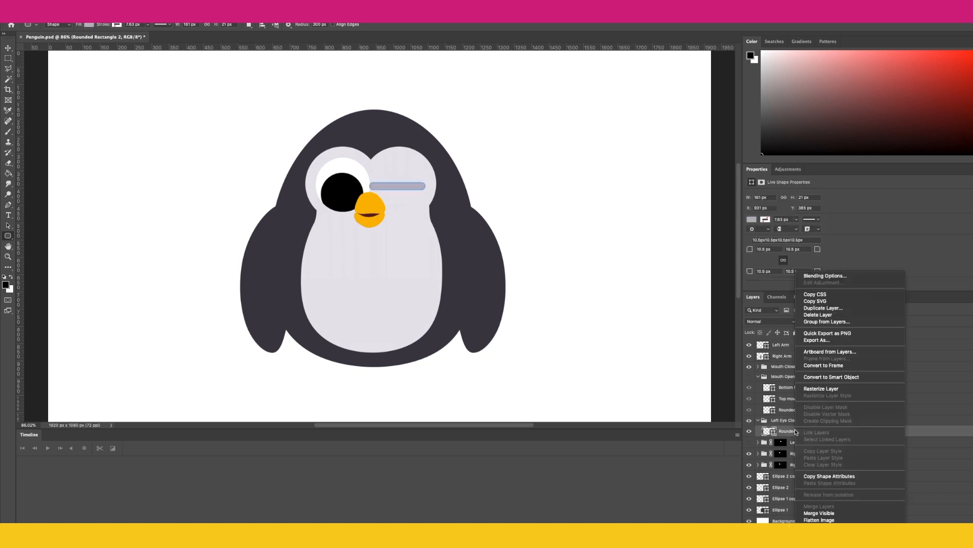
{"action": "left_click", "coordinate": [824, 308]}
{"action": "left_click", "coordinate": [581, 287]}
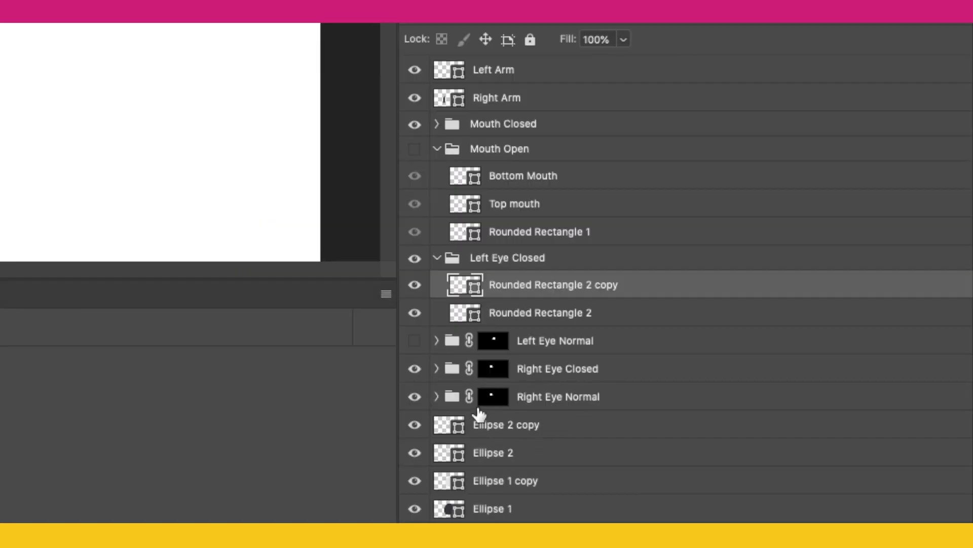
- Delete the Ellipse 4, Eye copy 2 and Eye layers from the Right Eye Closed group, and select the Rounded Rectangle 2 layer
{"action": "left_click", "coordinate": [436, 369]}
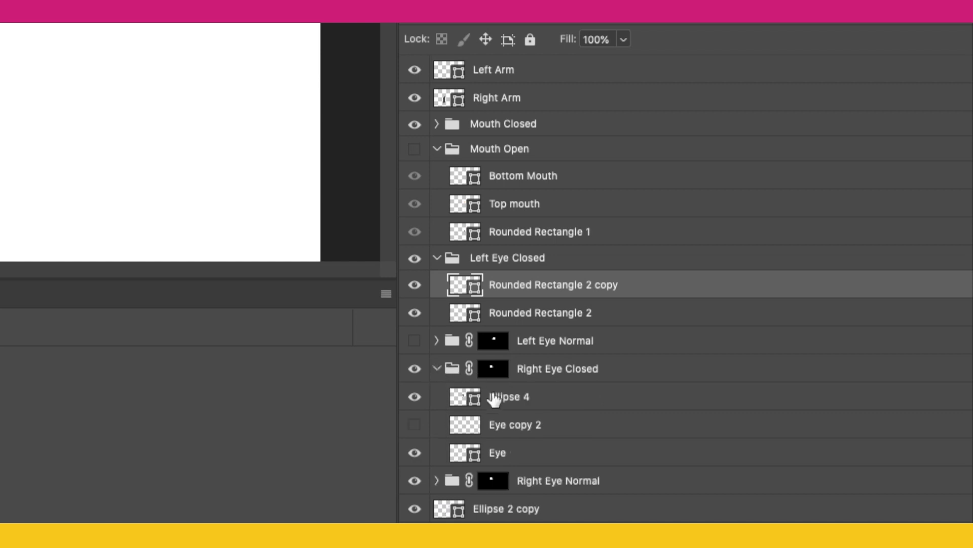
{"action": "left_click", "coordinate": [504, 401]}
{"action": "left_click", "coordinate": [528, 451], "text": "shift"}
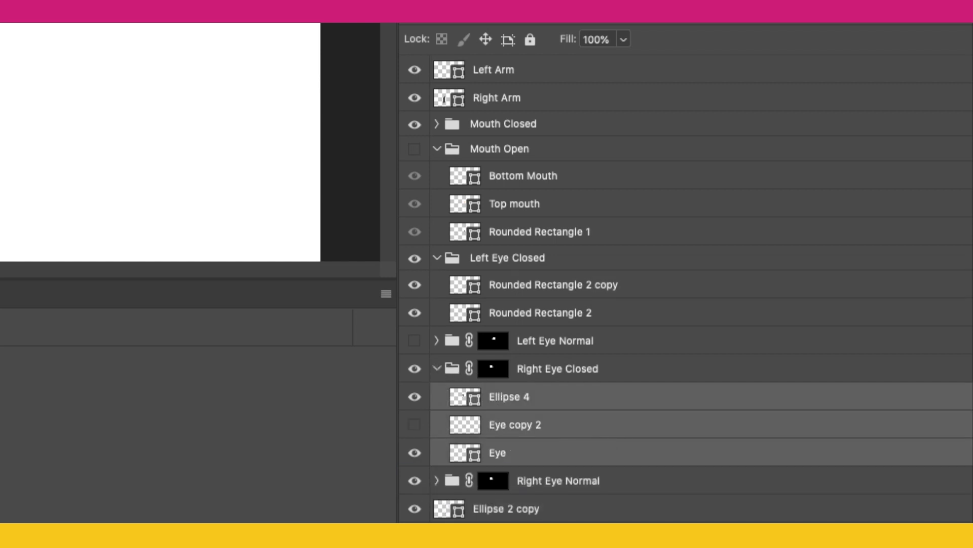
{"action": "key", "text": "Delete"}
{"action": "left_click", "coordinate": [588, 316]}
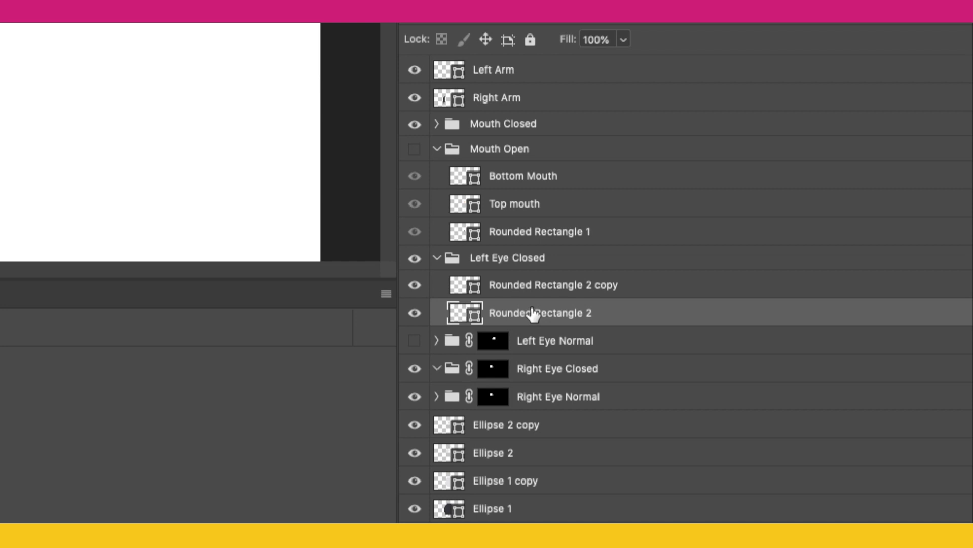
- Move the Rounded Rectangle 2 layer into the Right Eye Closed group and delete that group's layer mask
{"action": "left_click_drag", "start_coordinate": [533, 313], "coordinate": [542, 363]}
{"action": "right_click", "coordinate": [493, 341]}
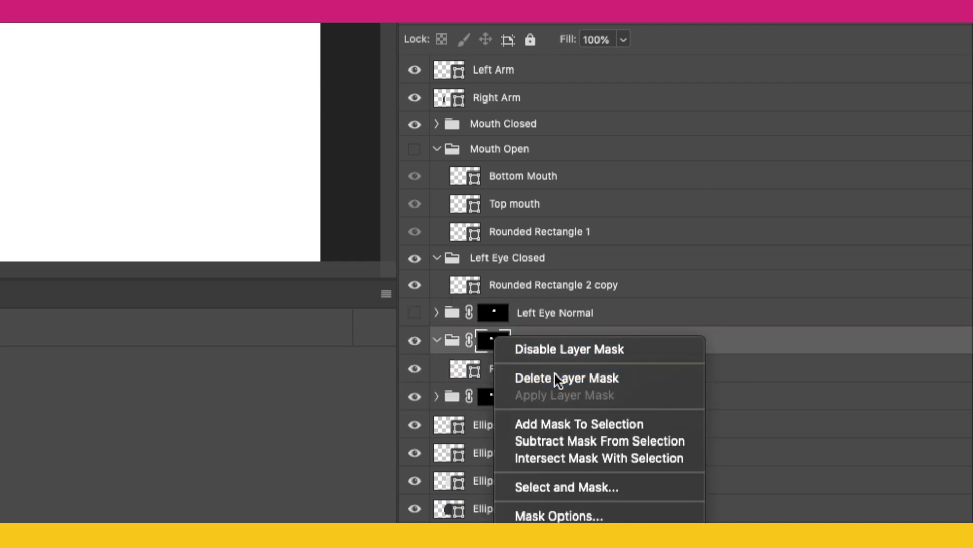
{"action": "left_click", "coordinate": [555, 377]}
- Move the Rounded Rectangle 2 eyelid bar across to the penguin's other eye, level with the copy, and nudge it slightly left
{"action": "left_click", "coordinate": [465, 365]}
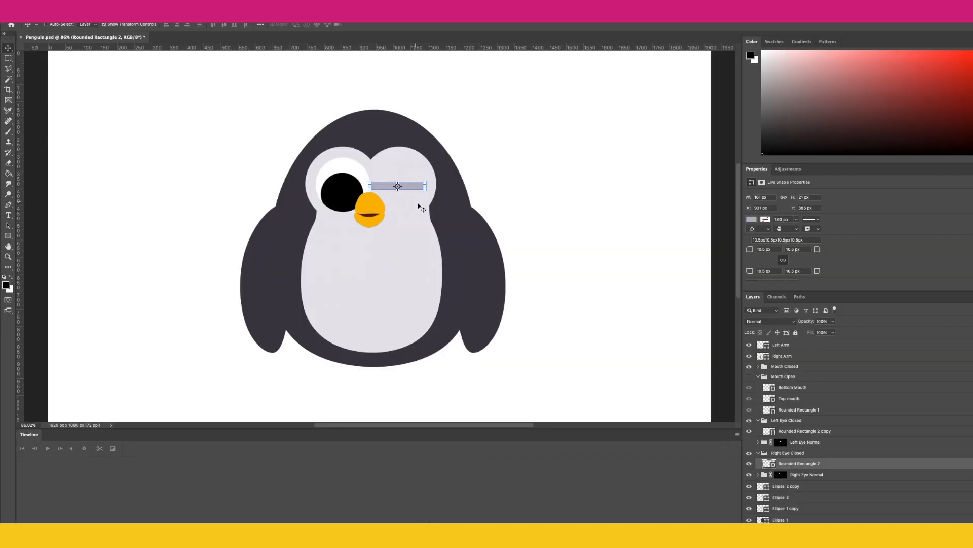
{"action": "left_click_drag", "start_coordinate": [418, 204], "coordinate": [363, 211]}
{"action": "left_click", "coordinate": [799, 432]}
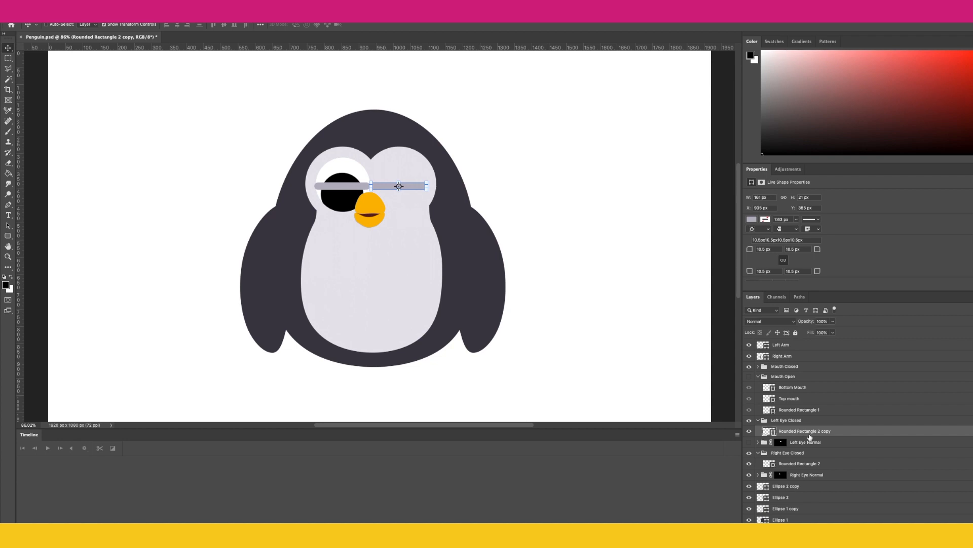
{"action": "left_click", "coordinate": [803, 463]}
{"action": "key", "text": "Left"}
{"action": "key", "text": "Left"}
{"action": "key", "text": "Left"}
{"action": "key", "text": "Left"}
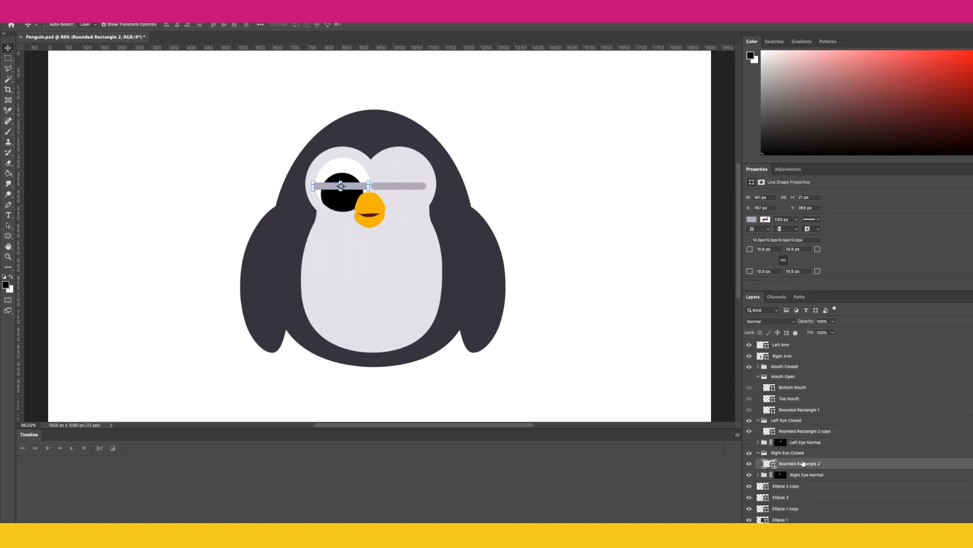
- Collapse the Right Eye Closed, Left Eye Closed and Mouth Open groups, and make the Left Eye Normal group visible
{"action": "left_click", "coordinate": [759, 452]}
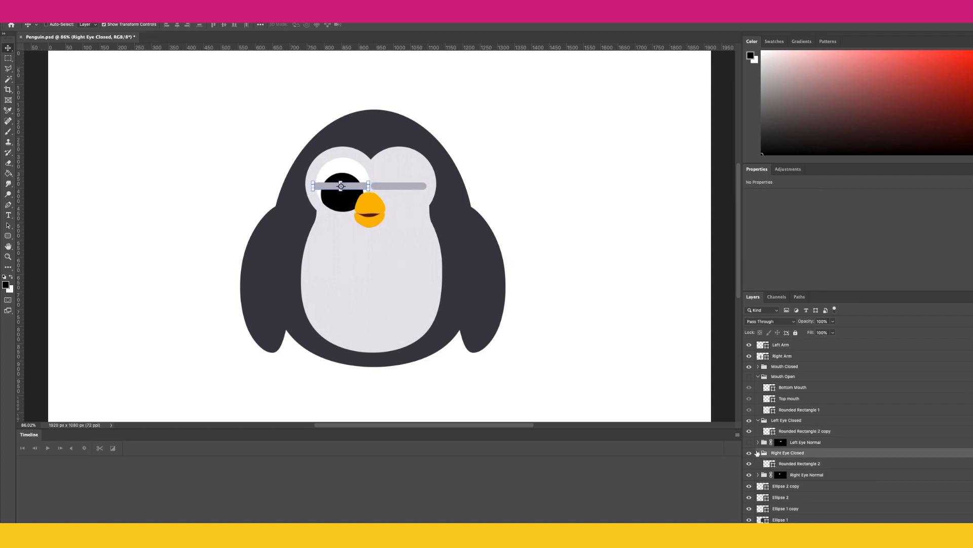
{"action": "left_click", "coordinate": [757, 453]}
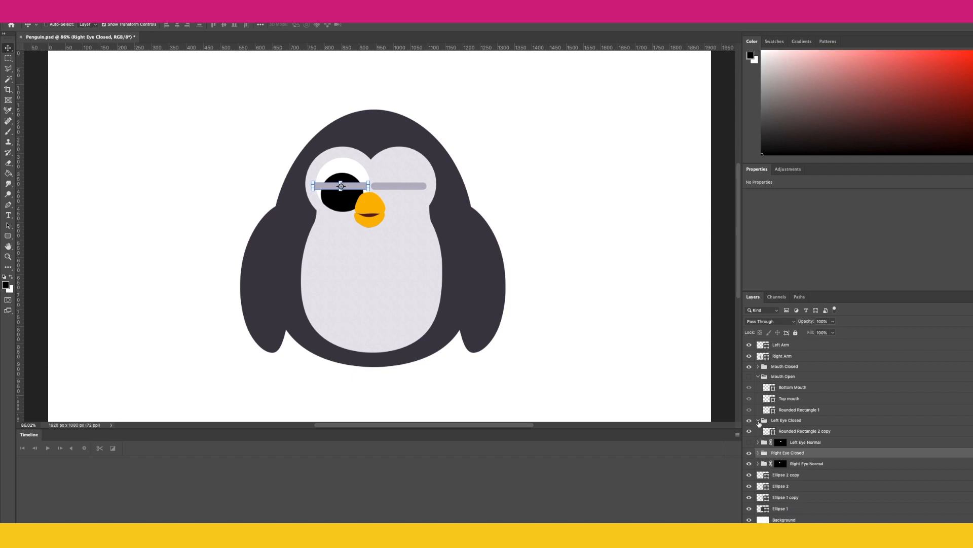
{"action": "left_click", "coordinate": [750, 441]}
{"action": "left_click", "coordinate": [759, 420]}
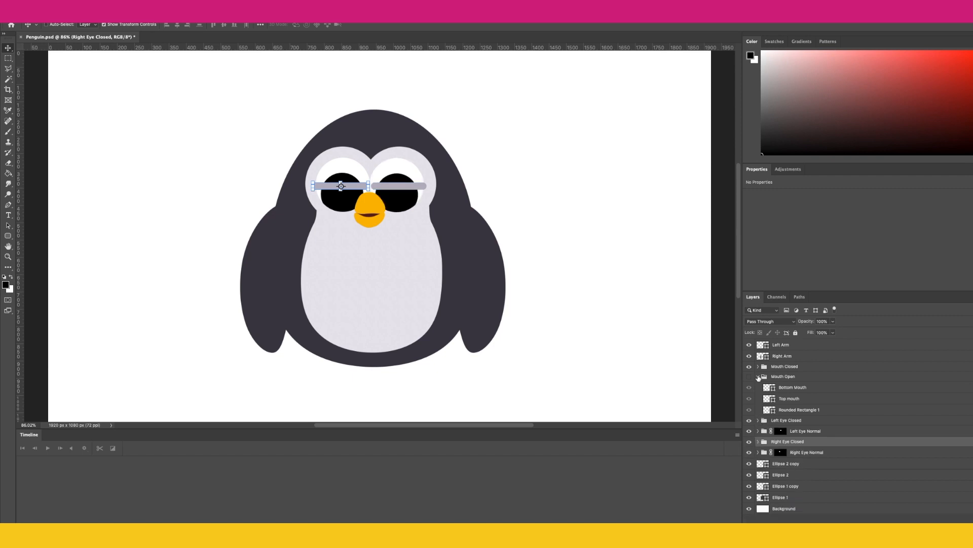
{"action": "left_click", "coordinate": [759, 376]}
{"action": "left_click", "coordinate": [750, 386]}
{"action": "left_click", "coordinate": [749, 396]}
{"action": "left_click", "coordinate": [749, 397]}
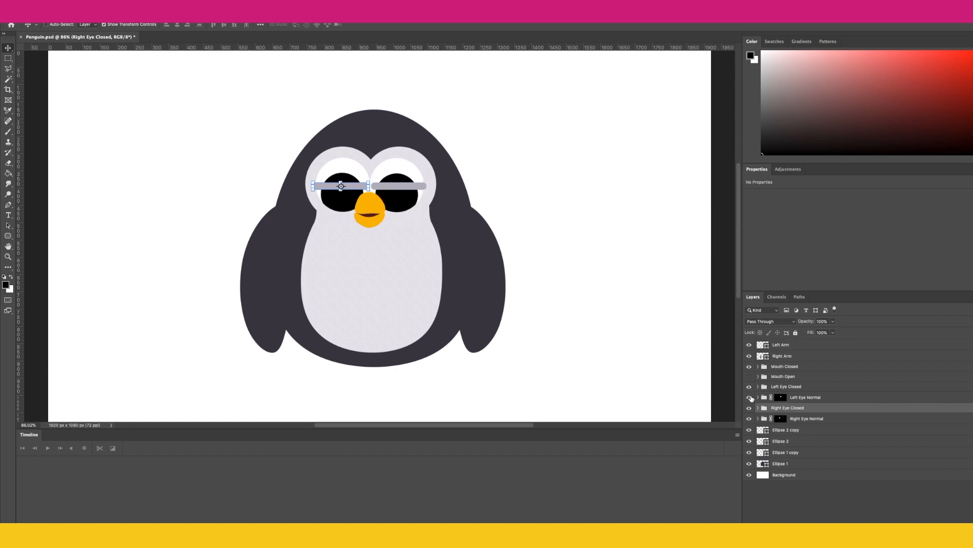
- Nudge the Rounded Rectangle 2 copy bar in the Left Eye Closed group slightly left to centre it over its eye
{"action": "left_click", "coordinate": [758, 397]}
{"action": "left_click", "coordinate": [759, 397]}
{"action": "left_click", "coordinate": [759, 387]}
{"action": "left_click", "coordinate": [800, 396]}
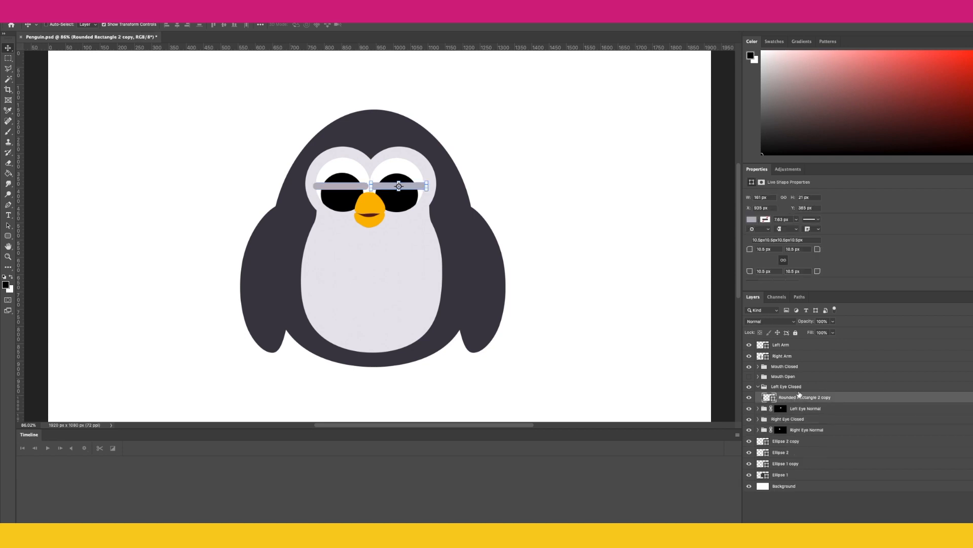
{"action": "key", "text": "Left"}
{"action": "key", "text": "Left"}
{"action": "key", "text": "Left"}
{"action": "key", "text": "Left"}
{"action": "key", "text": "Left"}
{"action": "key", "text": "Left"}
- Collapse the Left Eye Closed group and hide both the Left Eye Closed and Right Eye Closed groups
{"action": "left_click", "coordinate": [759, 387]}
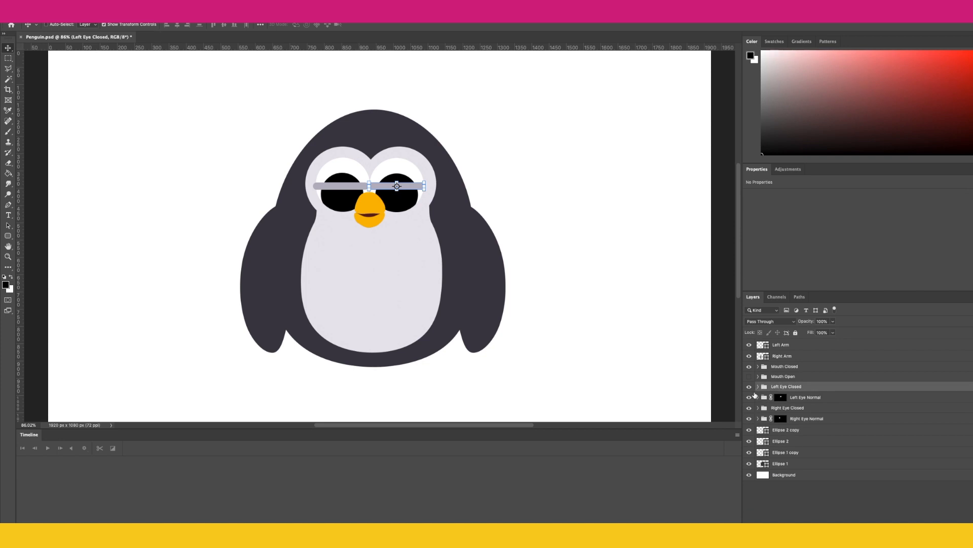
{"action": "left_click", "coordinate": [749, 388]}
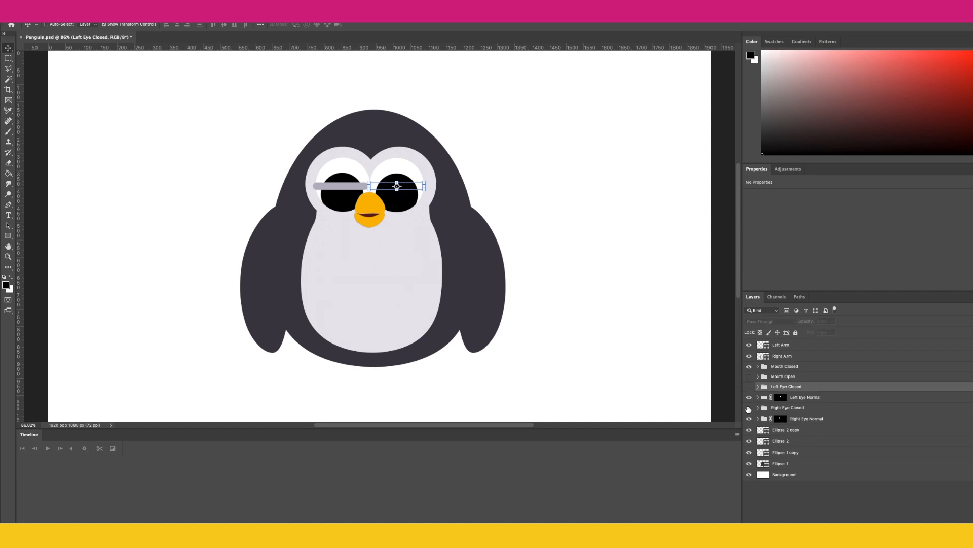
{"action": "left_click", "coordinate": [749, 408]}
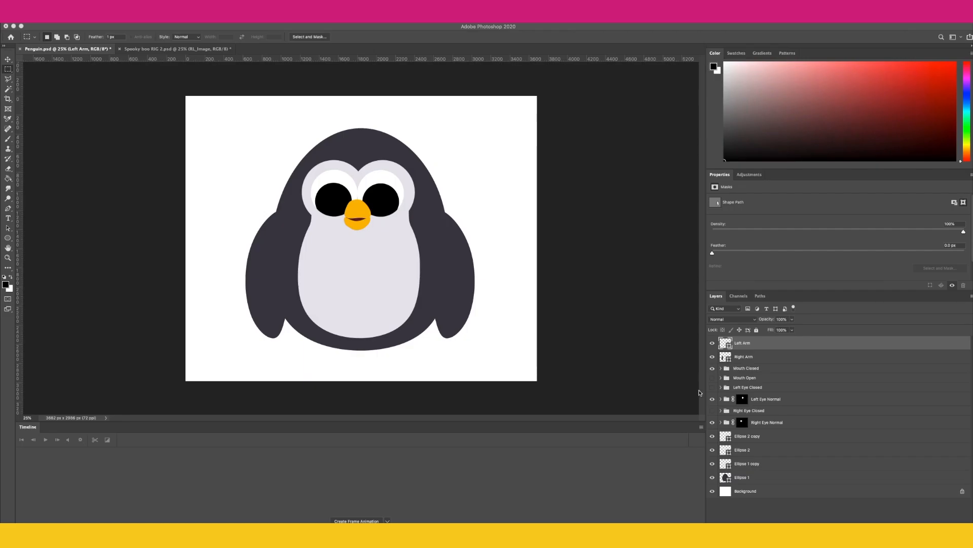
- Create a new group named Face directly above the Mouth Closed group
{"action": "left_click", "coordinate": [754, 348]}
{"action": "left_click", "coordinate": [751, 369]}
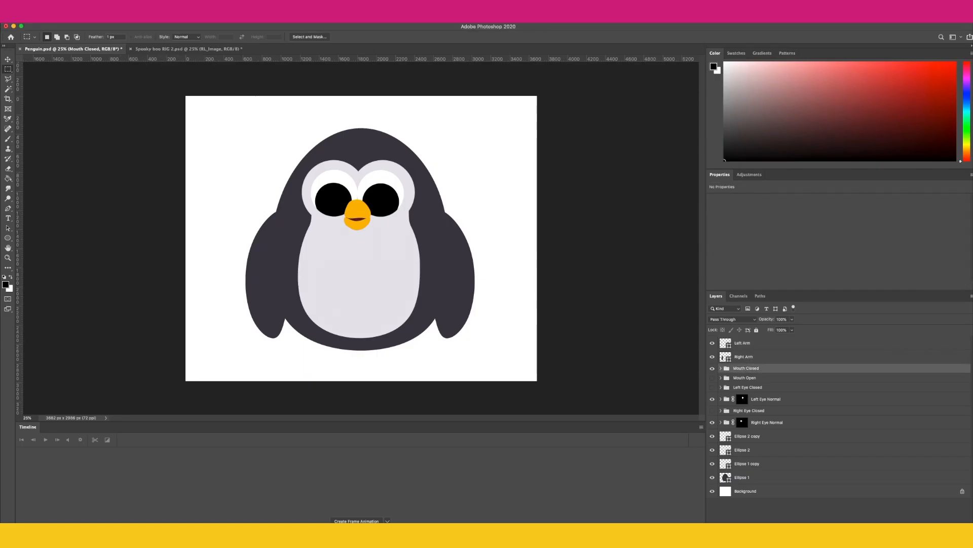
{"action": "left_click", "coordinate": [850, 526]}
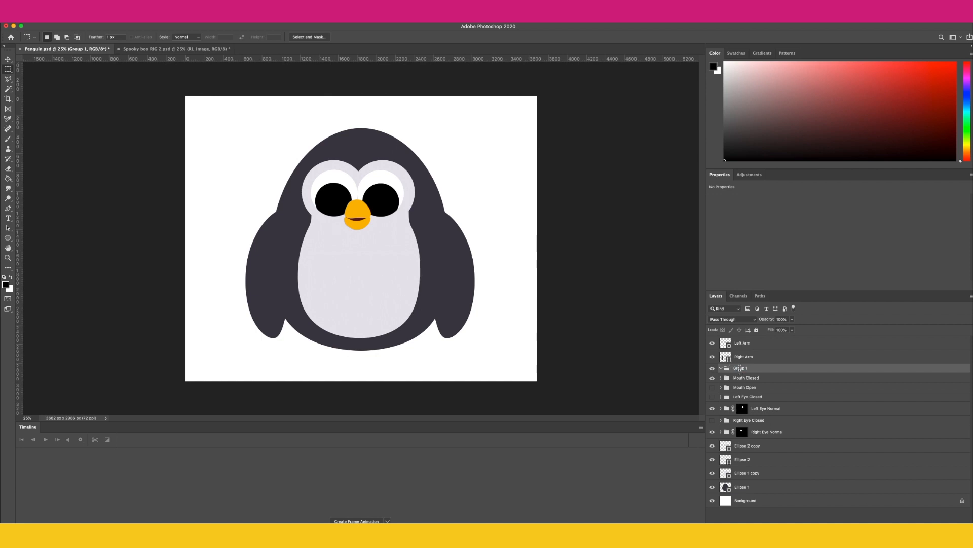
{"action": "type", "text": "Face"}
{"action": "key", "text": "Return"}
- Move both mouth groups and all four eye groups into the Face group and collapse it
{"action": "left_click", "coordinate": [744, 377]}
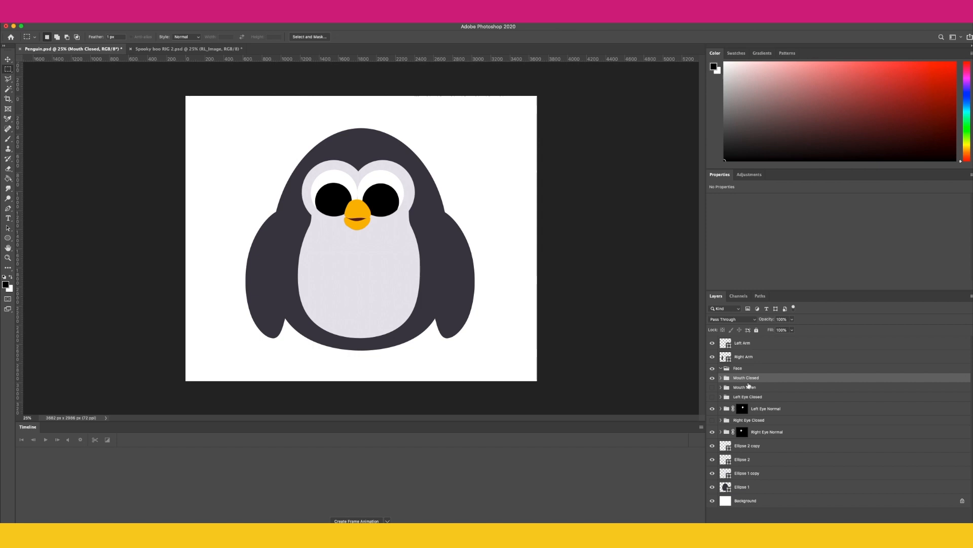
{"action": "left_click", "coordinate": [746, 388], "text": "shift"}
{"action": "left_click", "coordinate": [747, 397], "text": "shift"}
{"action": "left_click", "coordinate": [767, 409], "text": "shift"}
{"action": "left_click", "coordinate": [766, 420], "text": "shift"}
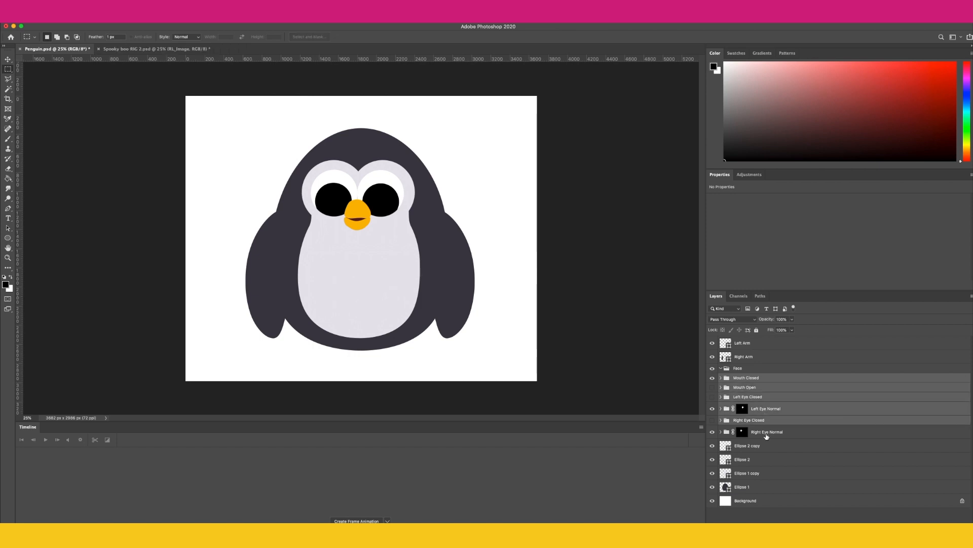
{"action": "left_click", "coordinate": [767, 432], "text": "shift"}
{"action": "left_click", "coordinate": [739, 369]}
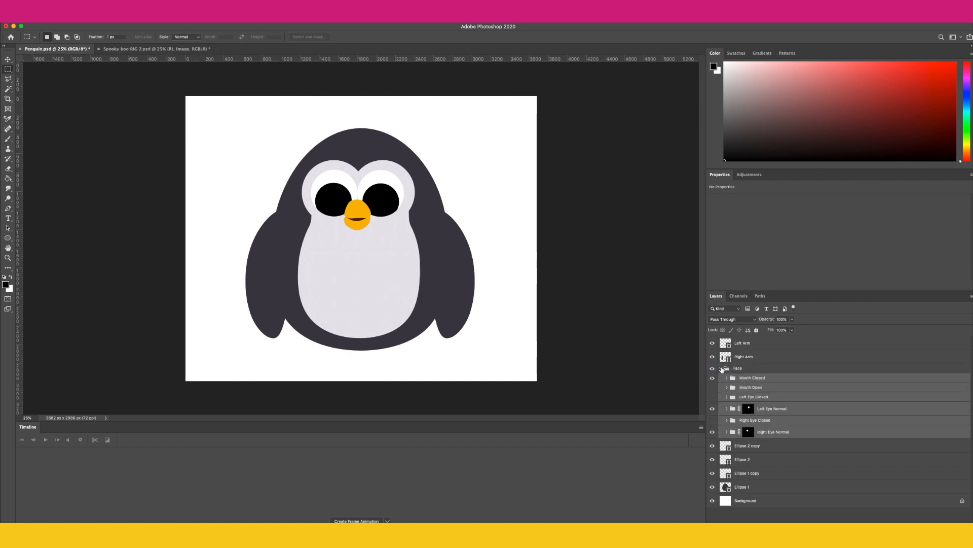
{"action": "left_click", "coordinate": [720, 369]}
{"action": "left_click", "coordinate": [713, 368]}
{"action": "left_click", "coordinate": [713, 369]}
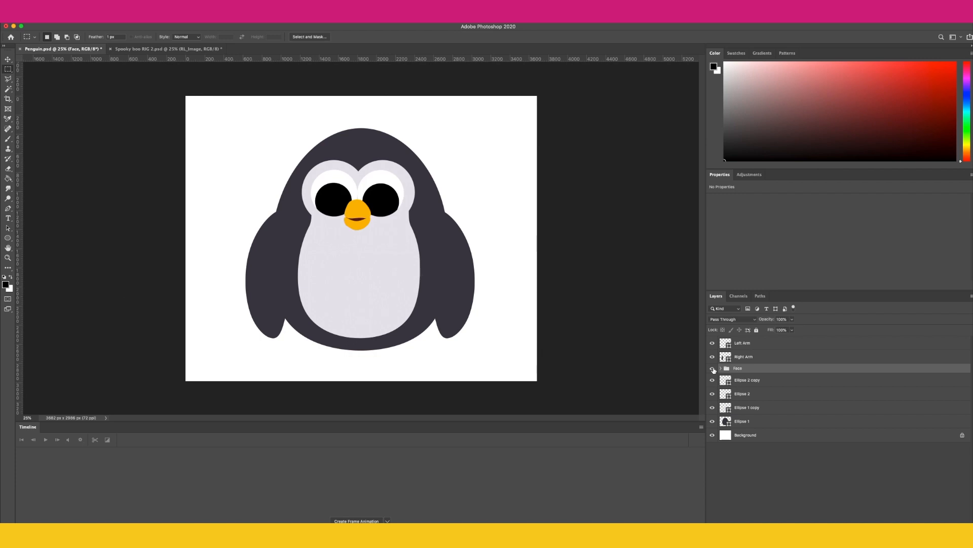
- Group the Ellipse 2 copy and Ellipse 2 layers and name the group Head
{"action": "left_click", "coordinate": [712, 383]}
{"action": "left_click", "coordinate": [738, 381]}
{"action": "left_click", "coordinate": [743, 394], "text": "shift"}
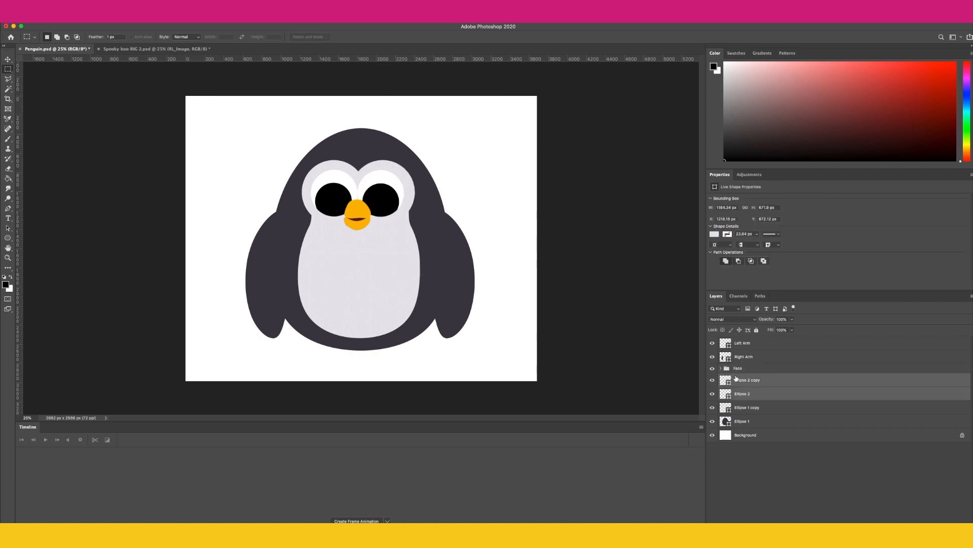
{"action": "key", "text": "super+g"}
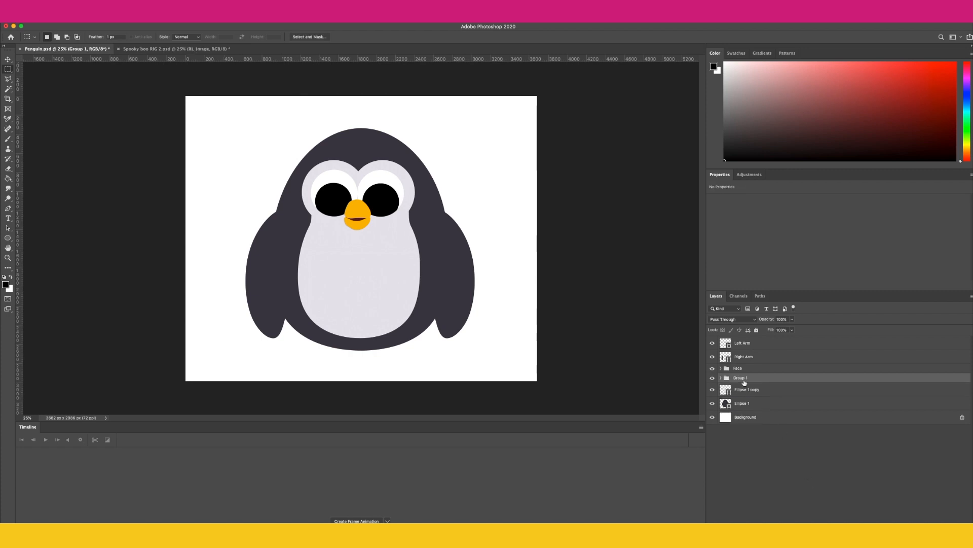
{"action": "type", "text": "Head"}
{"action": "key", "text": "Return"}
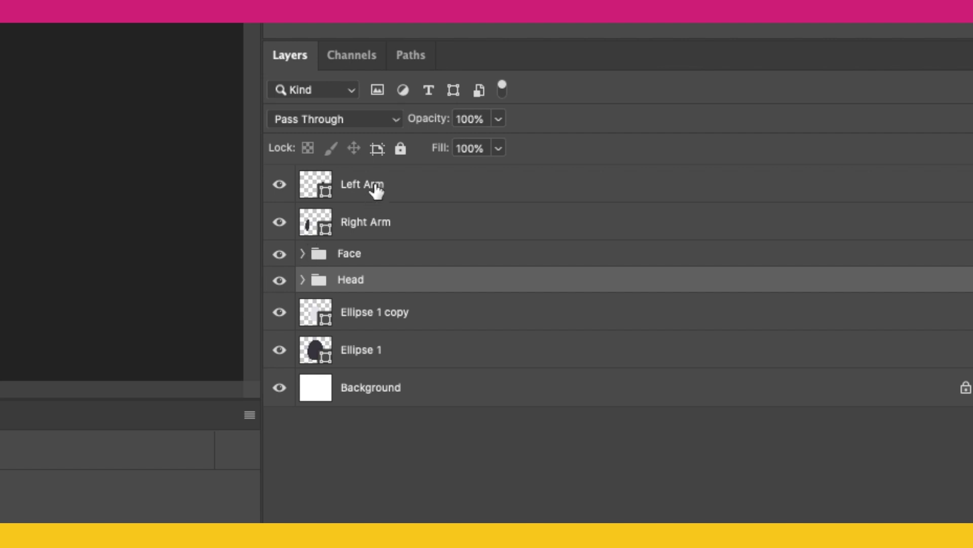
- Create a new group named Body directly above the Ellipse 1 copy layer
{"action": "left_click", "coordinate": [408, 317]}
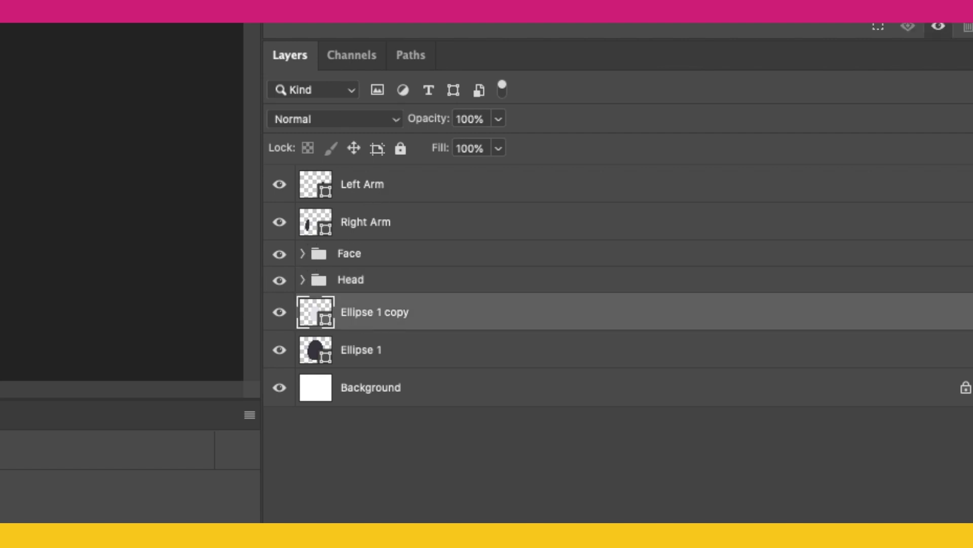
{"action": "key", "text": "ctrl+g"}
{"action": "double_click", "coordinate": [352, 306]}
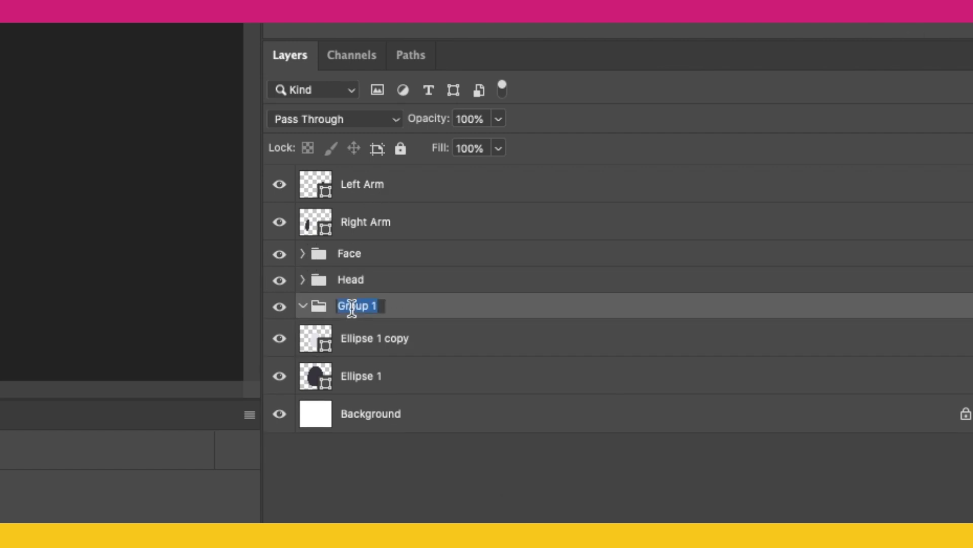
{"action": "type", "text": "Body"}
{"action": "key", "text": "Return"}
- Move the Left Arm, Right Arm, Ellipse 1 copy and Ellipse 1 layers into the Body group and collapse it
{"action": "left_click", "coordinate": [345, 336]}
{"action": "left_click", "coordinate": [353, 378], "text": "super"}
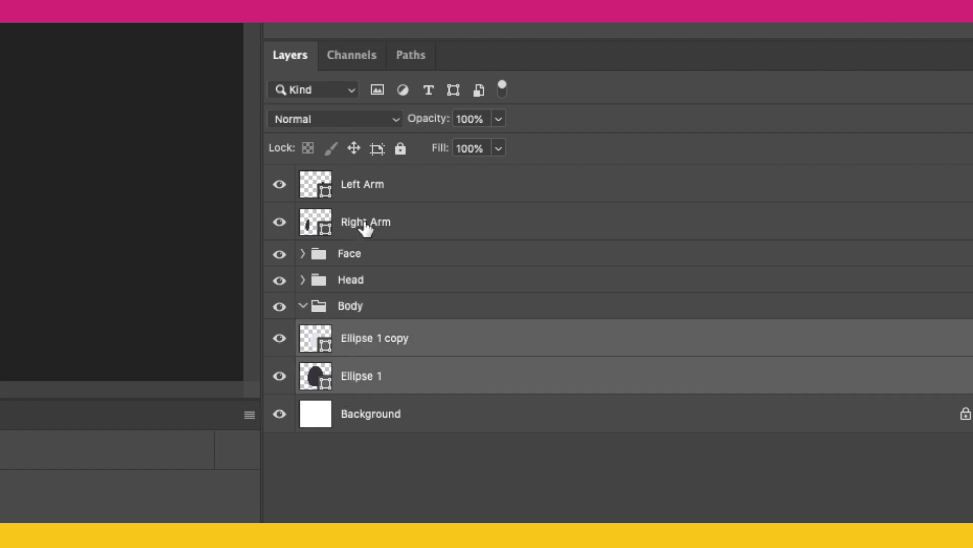
{"action": "left_click", "coordinate": [365, 226], "text": "super"}
{"action": "left_click", "coordinate": [370, 192], "text": "super"}
{"action": "left_click_drag", "start_coordinate": [375, 339], "coordinate": [353, 306]}
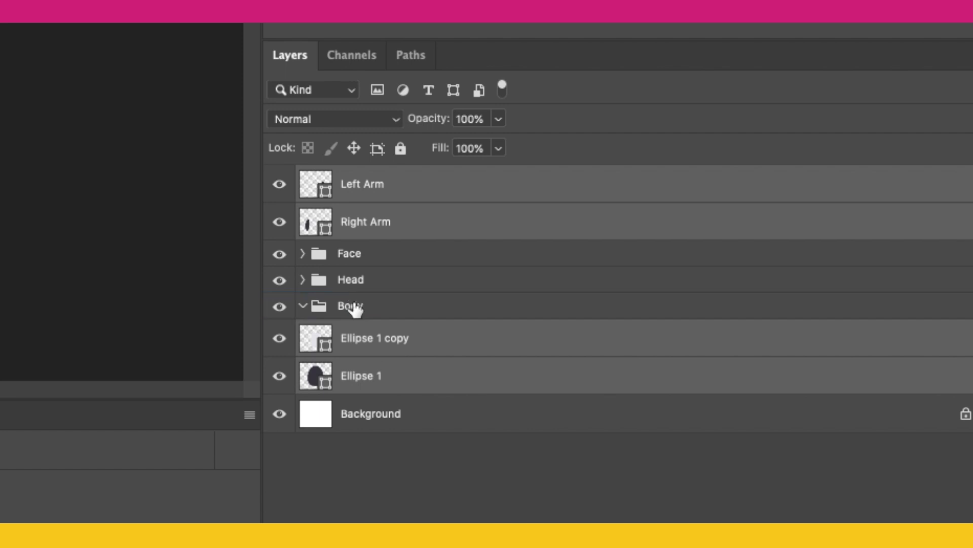
{"action": "left_click", "coordinate": [303, 230]}
- Toggle the visibility of the top-level penguin groups to check which parts each one contains
{"action": "left_click", "coordinate": [280, 205]}
{"action": "left_click", "coordinate": [279, 204]}
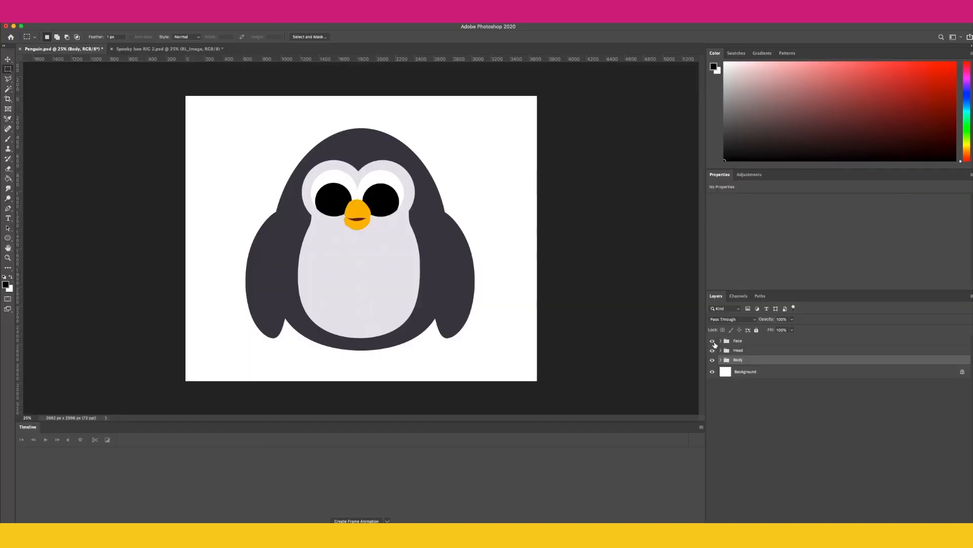
{"action": "left_click", "coordinate": [713, 351]}
{"action": "left_click", "coordinate": [712, 361]}
{"action": "left_click", "coordinate": [712, 361]}
- Create a group named Left Arm inside the Body group and move the Left Arm layer into it
{"action": "left_click", "coordinate": [720, 361]}
{"action": "left_click", "coordinate": [749, 375]}
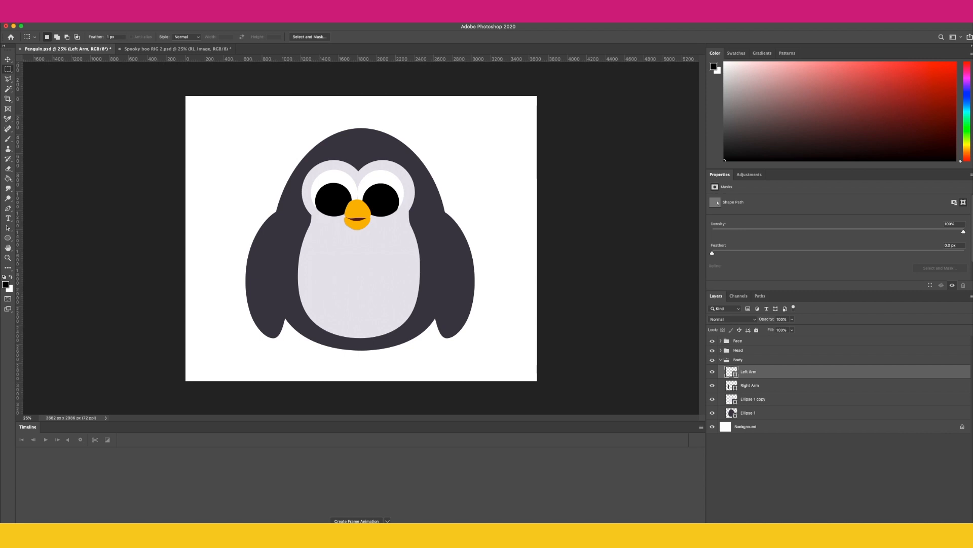
{"action": "key", "text": "super+g"}
{"action": "type", "text": "Left Ar"}
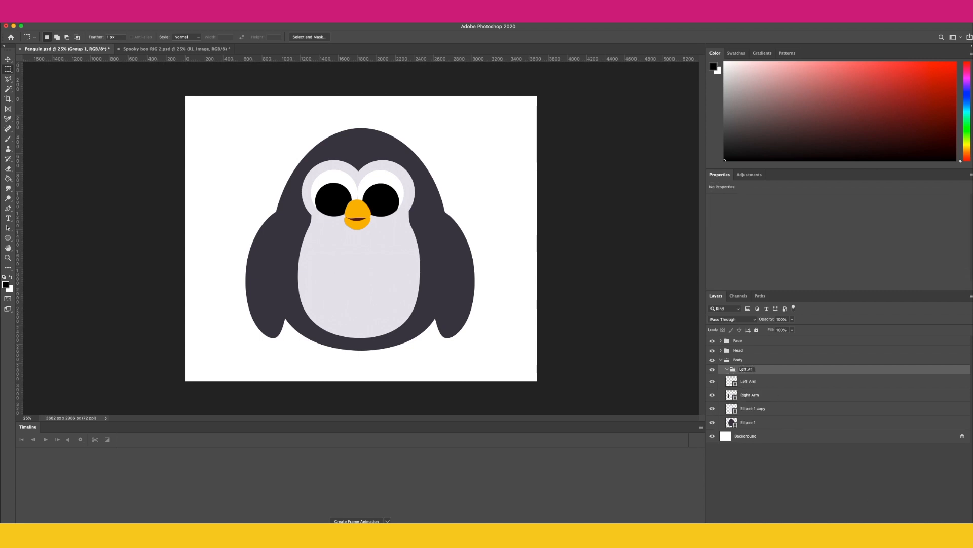
{"action": "type", "text": "m"}
{"action": "key", "text": "Return"}
{"action": "mouse_move", "coordinate": [754, 381]}
{"action": "left_mouse_down"}
{"action": "mouse_move", "coordinate": [755, 371]}
{"action": "mouse_move", "coordinate": [758, 390]}
{"action": "left_mouse_up"}
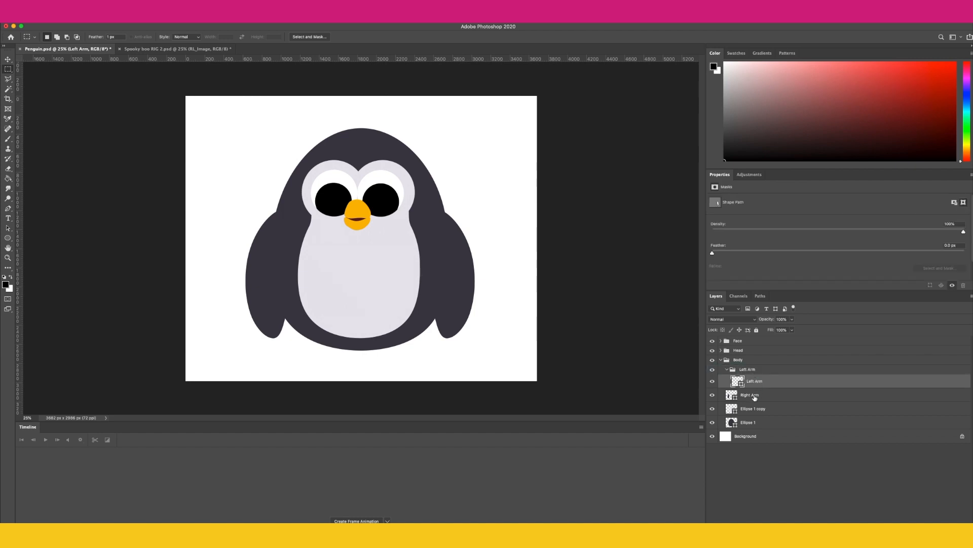
- Create a group named Right Arm inside the Body group and move the Right Arm layer into it
{"action": "left_click", "coordinate": [755, 395]}
{"action": "key", "text": "super+g"}
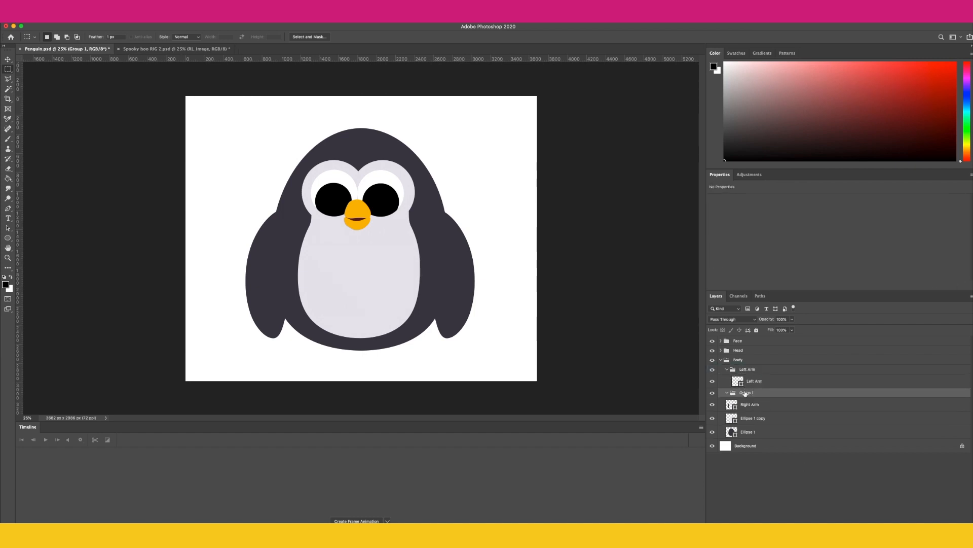
{"action": "type", "text": "Right Arm"}
{"action": "key", "text": "Return"}
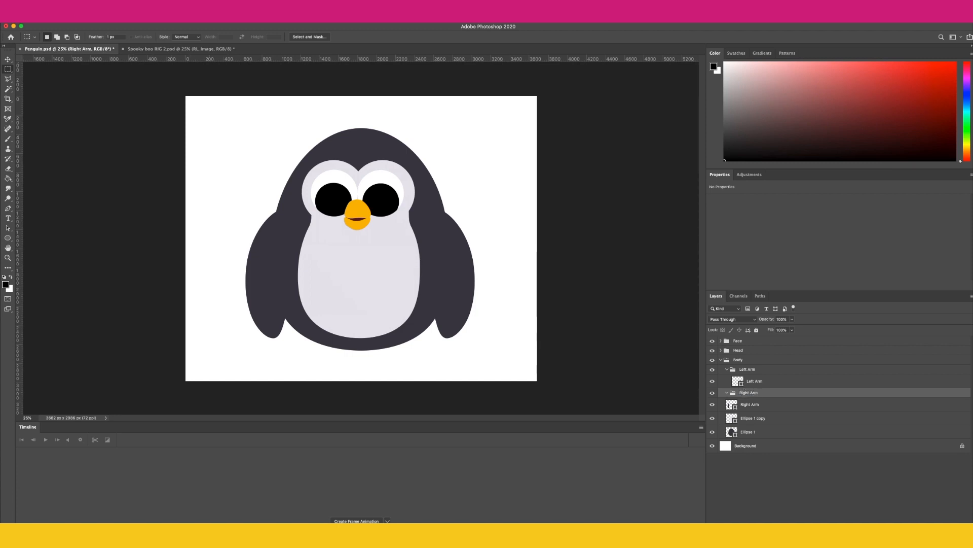
{"action": "left_click", "coordinate": [749, 406]}
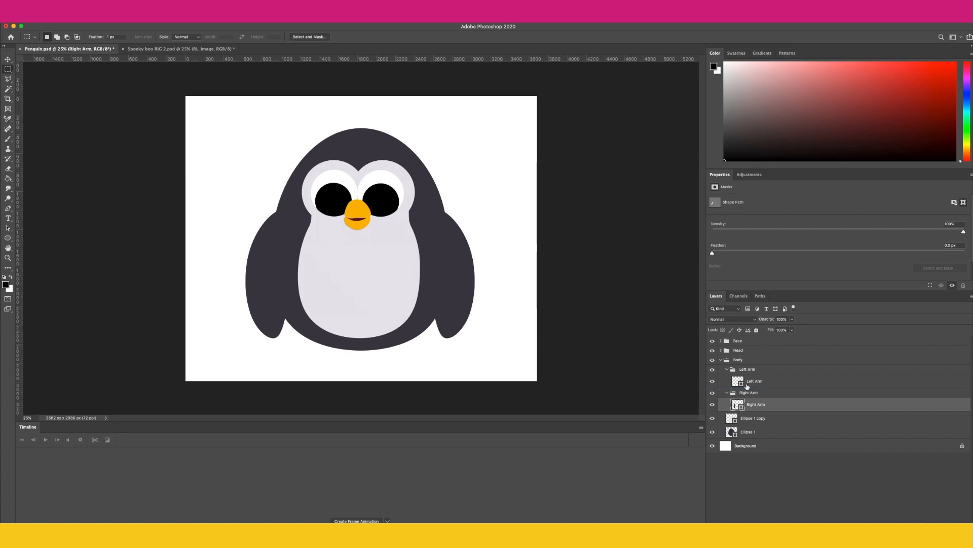
- Collapse the Left Arm and Right Arm groups and duplicate both within Penguin.psd
{"action": "left_click", "coordinate": [727, 369]}
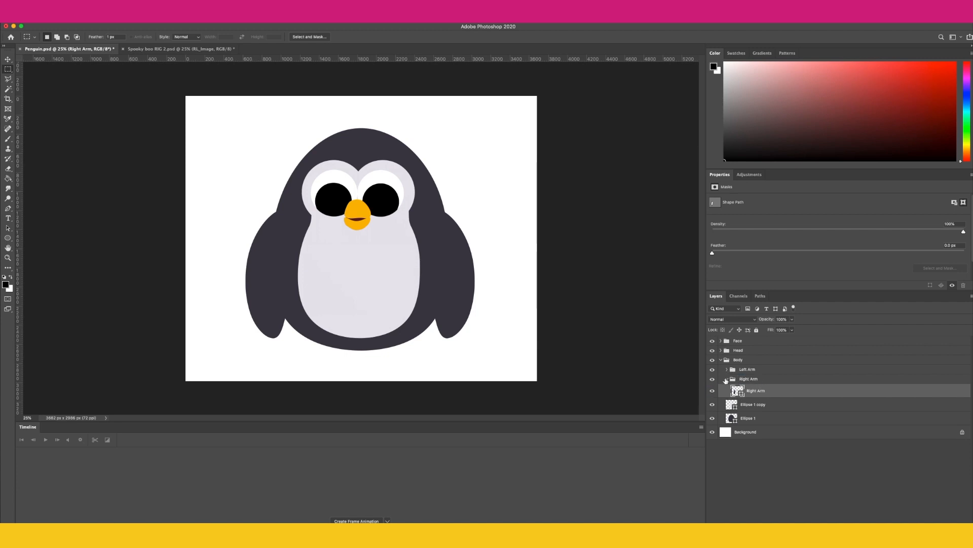
{"action": "left_click", "coordinate": [745, 379]}
{"action": "left_click", "coordinate": [726, 380]}
{"action": "left_click", "coordinate": [756, 372], "text": "shift"}
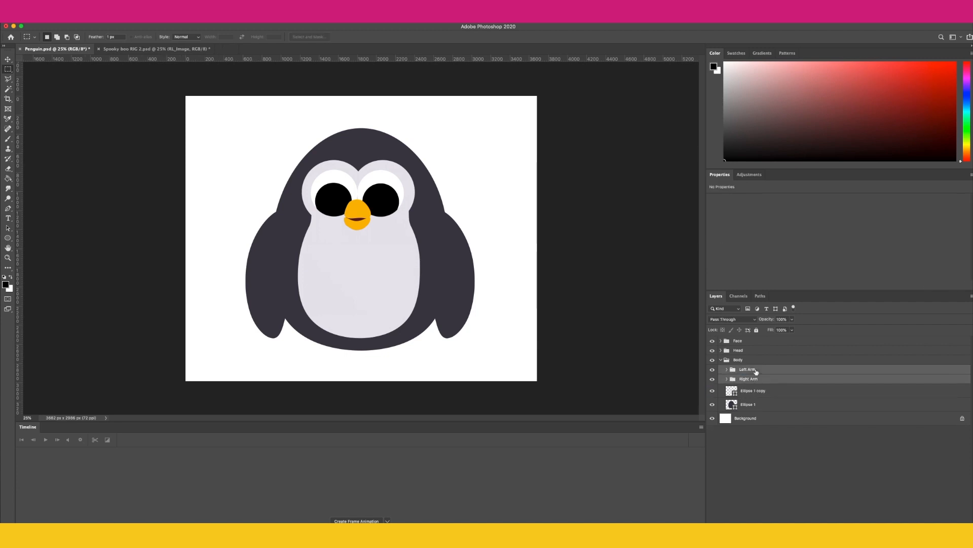
{"action": "right_click", "coordinate": [756, 372]}
{"action": "left_click", "coordinate": [780, 313]}
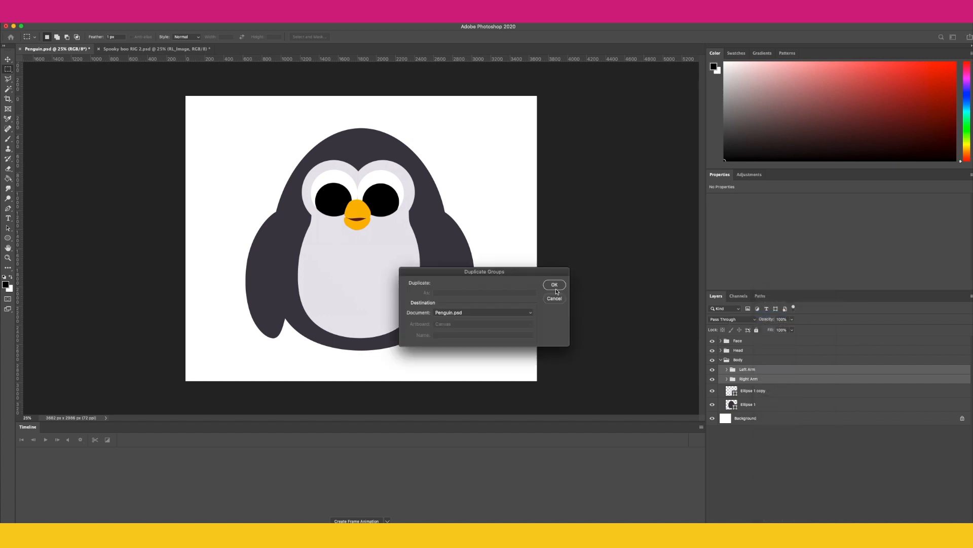
{"action": "left_click", "coordinate": [558, 287]}
- Hide the Left Arm copy and Right Arm copy groups and label them red
{"action": "left_click_drag", "start_coordinate": [713, 380], "coordinate": [712, 369]}
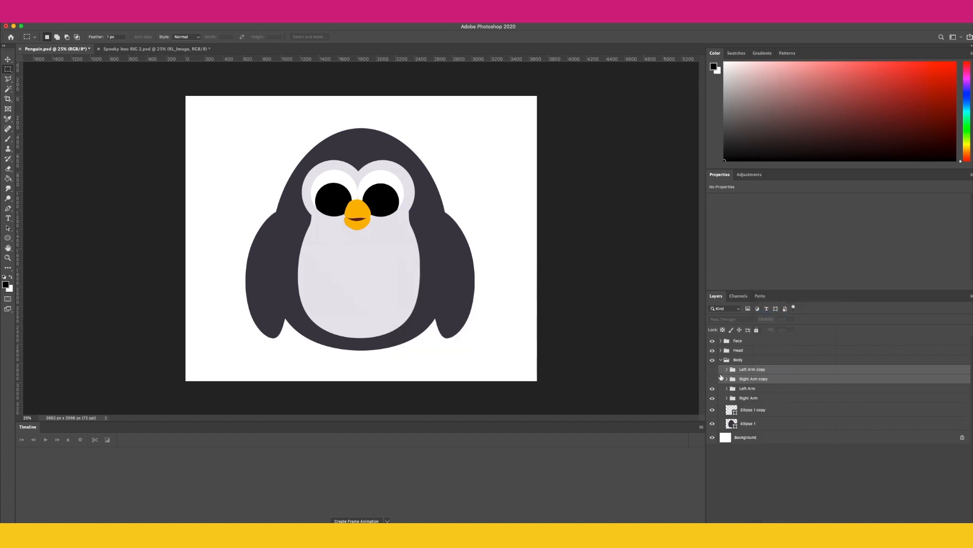
{"action": "right_click", "coordinate": [751, 370]}
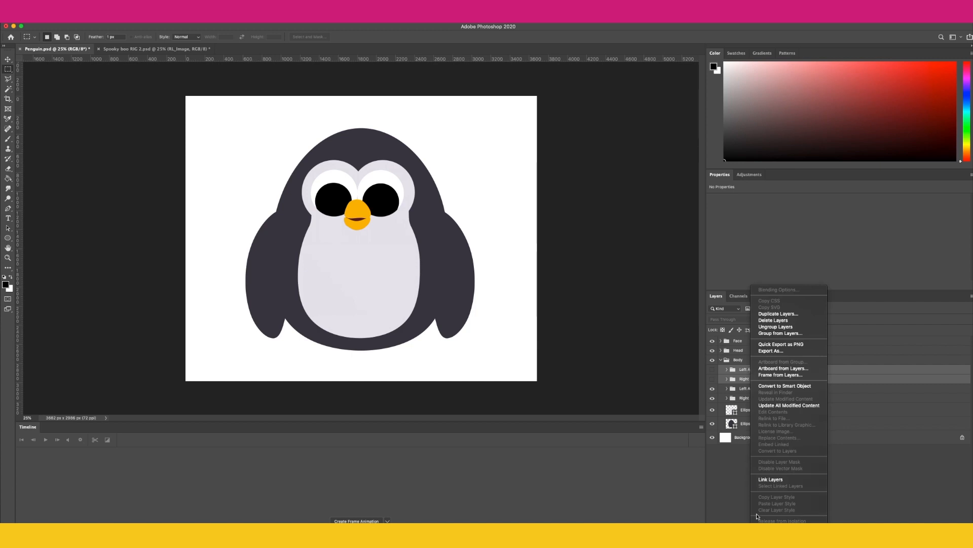
{"action": "left_click", "coordinate": [763, 547]}
{"action": "left_click", "coordinate": [759, 521]}
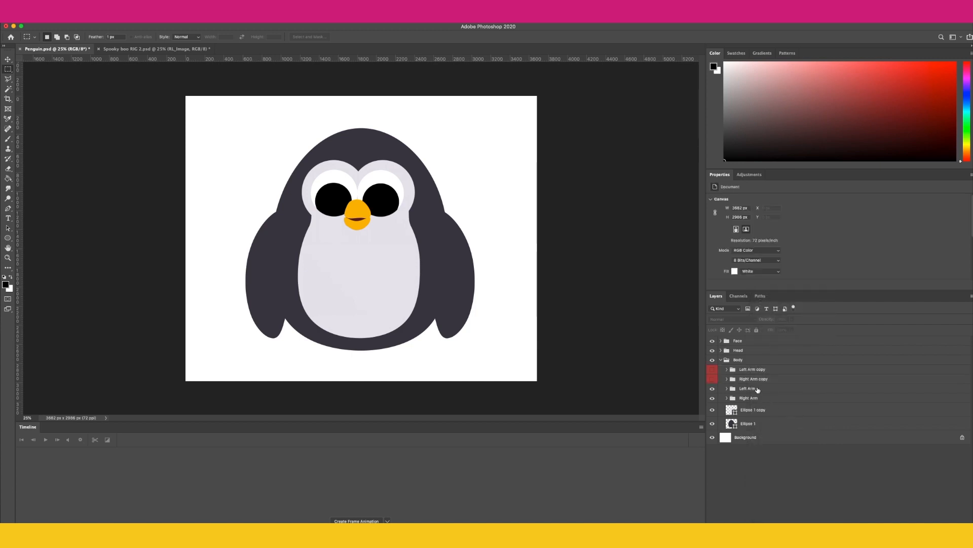
{"action": "left_click", "coordinate": [754, 370]}
{"action": "left_click", "coordinate": [750, 380], "text": "shift"}
{"action": "double_click", "coordinate": [752, 379]}
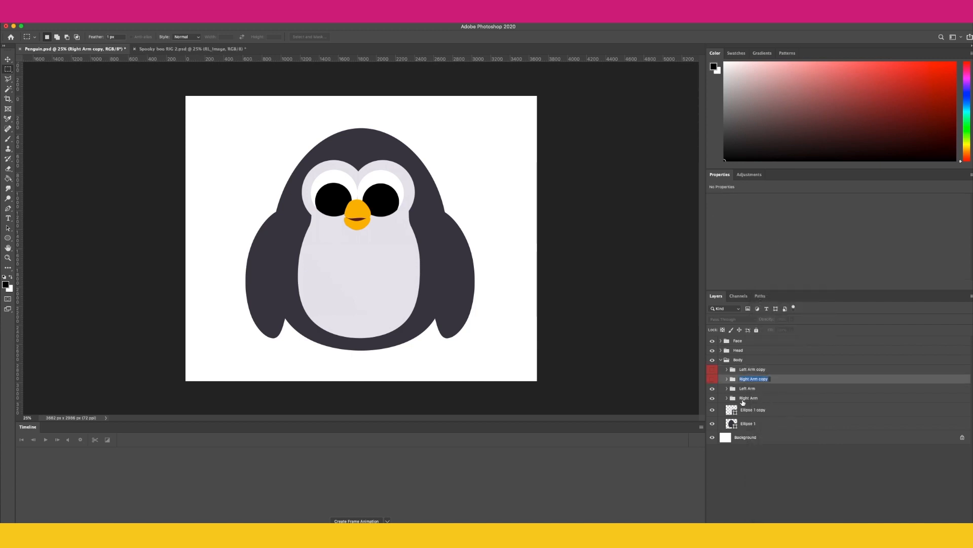
{"action": "double_click", "coordinate": [771, 372]}
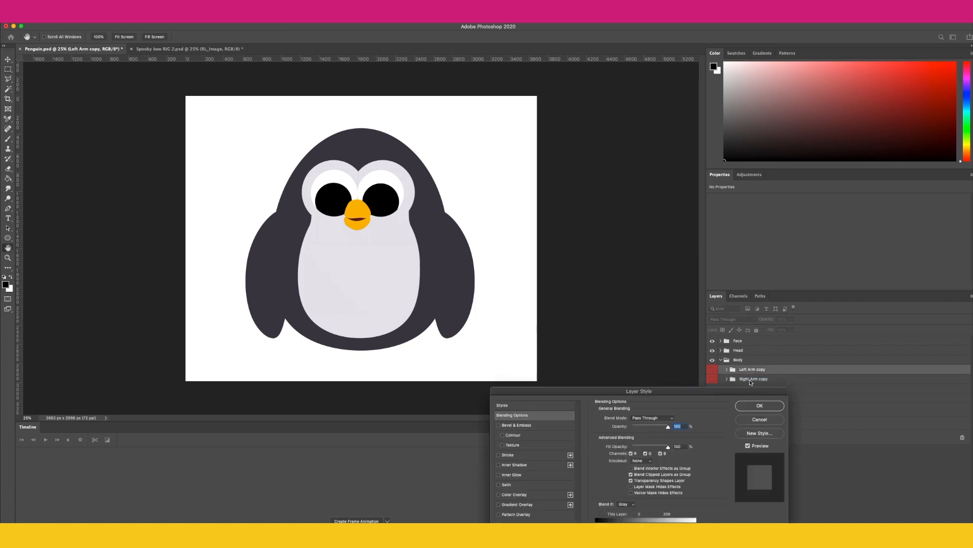
{"action": "left_click", "coordinate": [761, 424]}
- Move the Left Arm copy and Right Arm copy groups below the original arm groups inside Body
{"action": "left_click", "coordinate": [757, 380]}
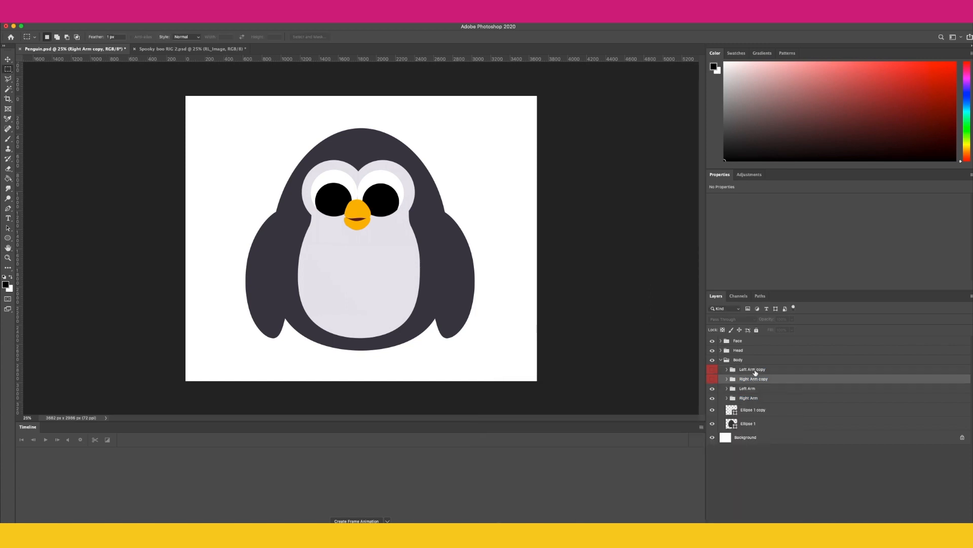
{"action": "left_click", "coordinate": [756, 372], "text": "shift"}
{"action": "left_click_drag", "start_coordinate": [755, 372], "coordinate": [746, 404]}
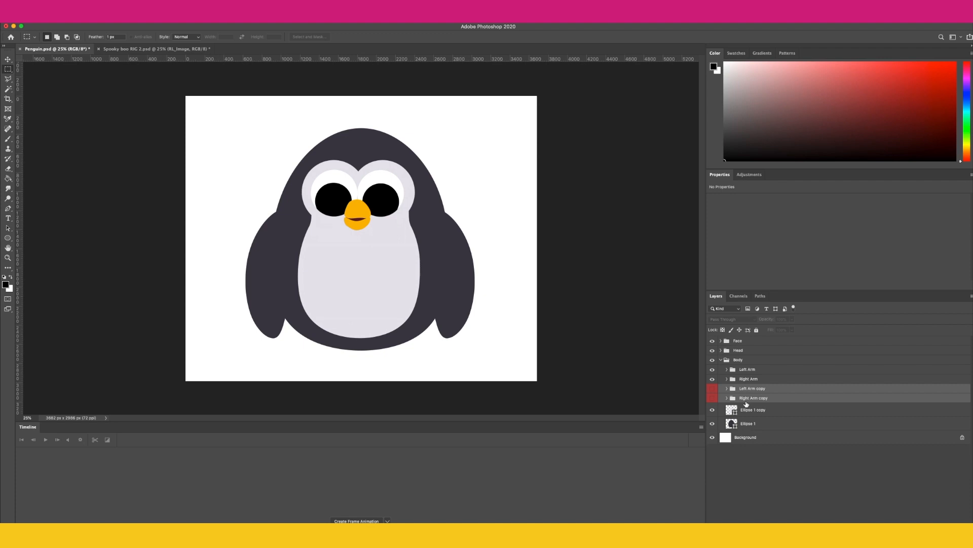
- Identify the arm in the Right Arm group, then hide the Ellipse 1 copy and Ellipse 1 body layers
{"action": "left_click", "coordinate": [763, 380]}
{"action": "left_click", "coordinate": [713, 380]}
{"action": "left_click", "coordinate": [713, 379]}
{"action": "left_click_drag", "start_coordinate": [714, 408], "coordinate": [712, 424]}
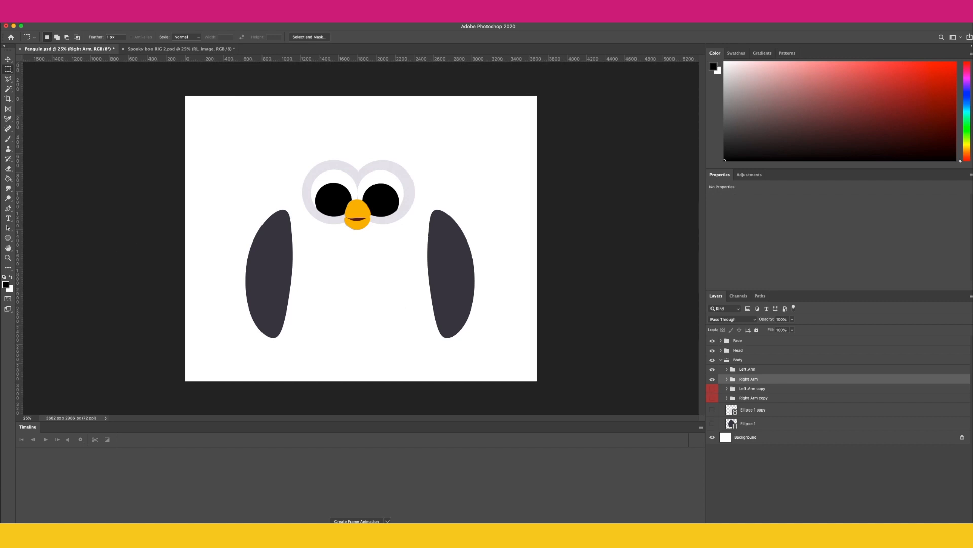
- Draw a white circle about 463 px wide over the middle of the Right Arm shape as an elbow joint
{"action": "left_click", "coordinate": [7, 258]}
{"action": "left_click", "coordinate": [229, 266]}
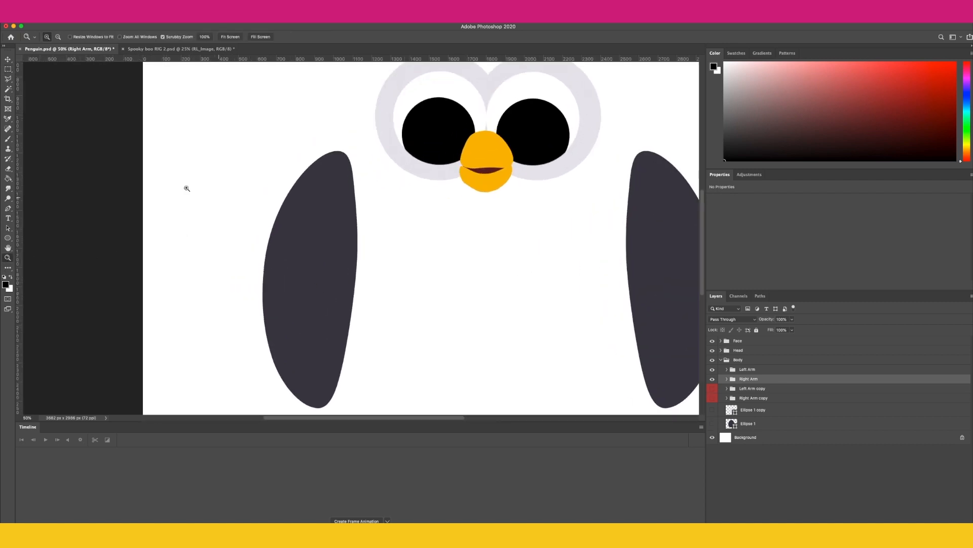
{"action": "left_click", "coordinate": [8, 238]}
{"action": "left_click", "coordinate": [41, 253]}
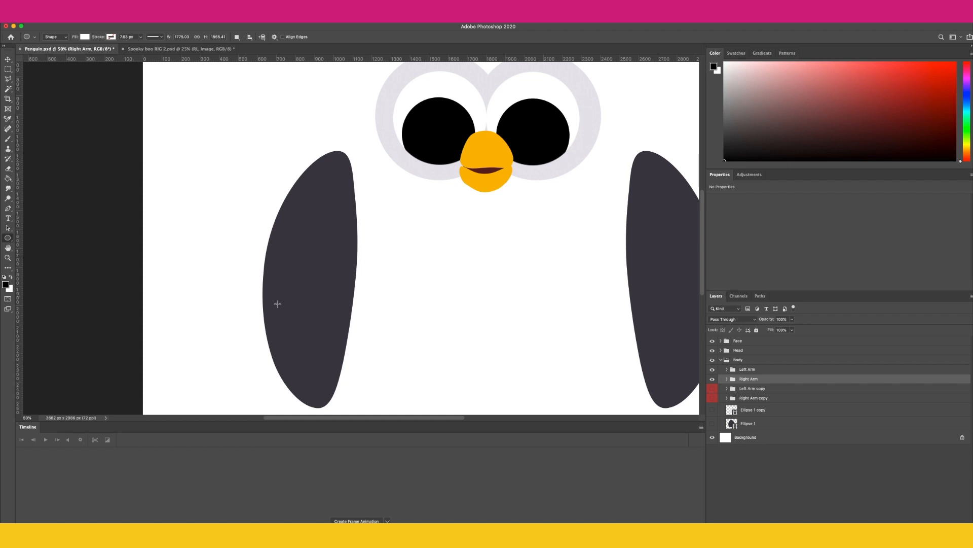
{"action": "left_click", "coordinate": [712, 380]}
{"action": "left_click", "coordinate": [712, 379]}
{"action": "left_click_drag", "start_coordinate": [270, 223], "coordinate": [391, 316]}
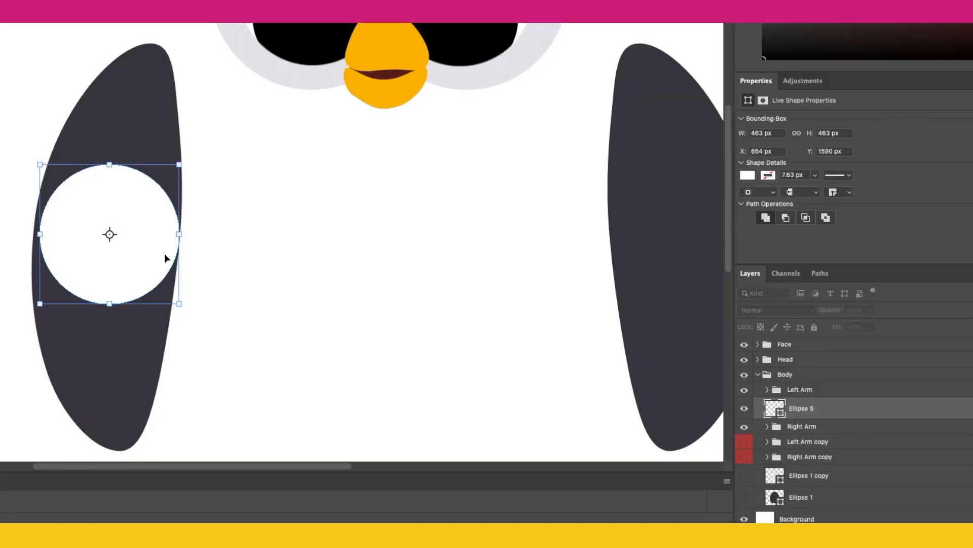
- Enlarge the white elbow circle to about 481 px so it spans the arm's width
{"action": "left_click_drag", "start_coordinate": [40, 164], "coordinate": [56, 134]}
{"action": "key", "text": "super+z"}
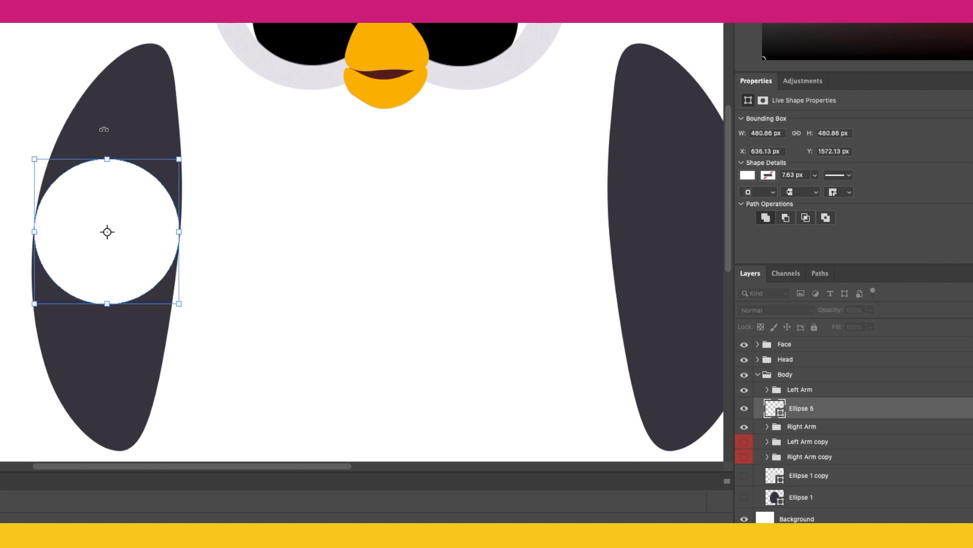
{"action": "key", "text": "Return"}
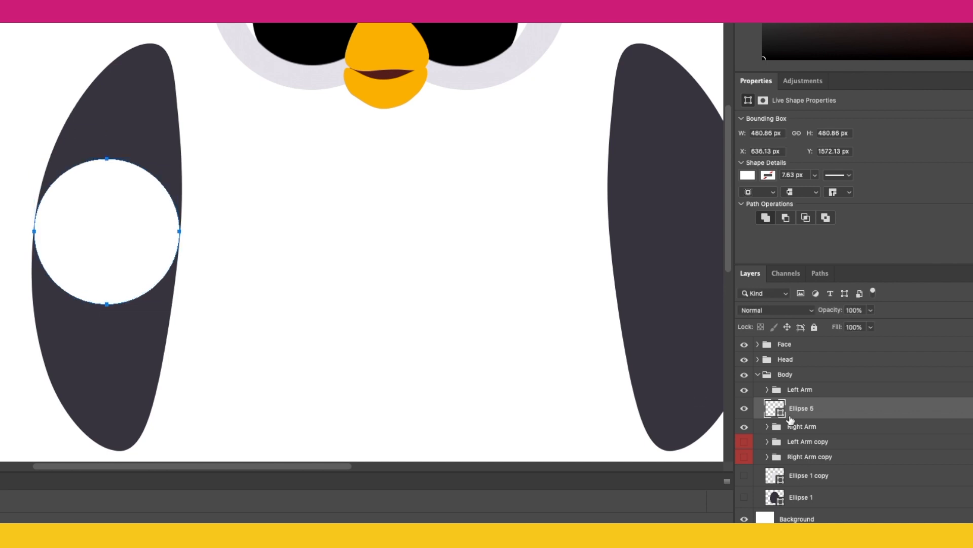
- Check the circle and arm visibility, then rasterize the Right Arm shape layer inside its group
{"action": "left_click", "coordinate": [744, 409]}
{"action": "left_click", "coordinate": [744, 409]}
{"action": "left_click", "coordinate": [744, 428]}
{"action": "left_click", "coordinate": [744, 430]}
{"action": "left_click", "coordinate": [767, 426]}
{"action": "left_click", "coordinate": [834, 446]}
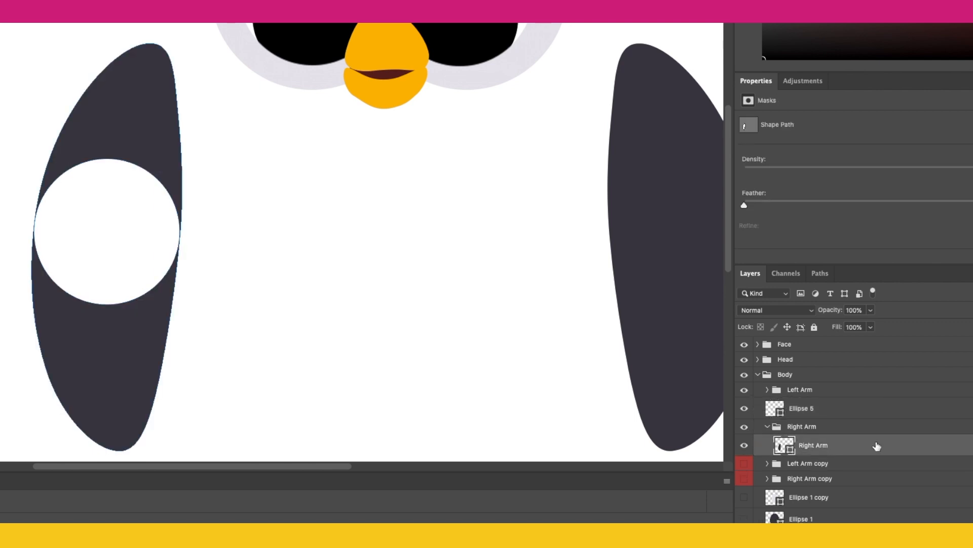
{"action": "right_click", "coordinate": [875, 446]}
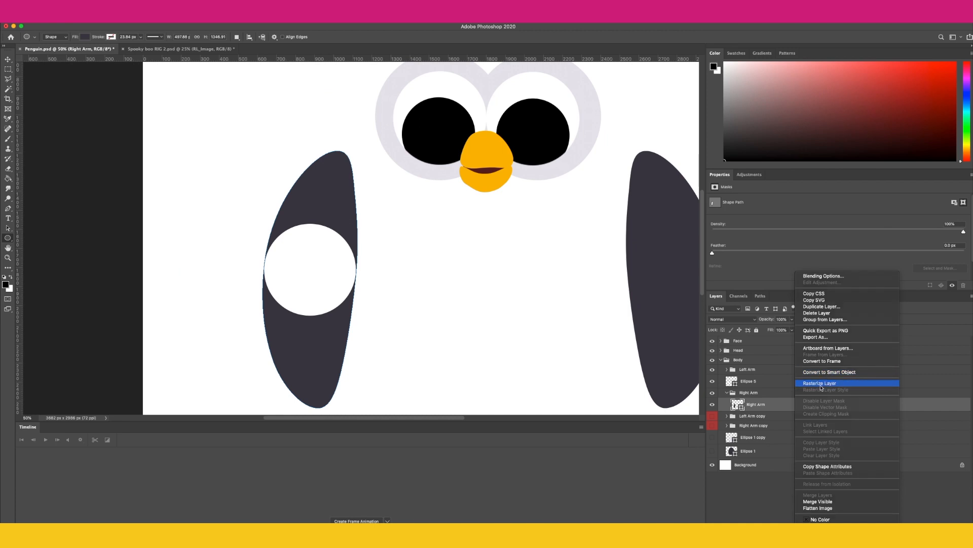
{"action": "left_click", "coordinate": [822, 388]}
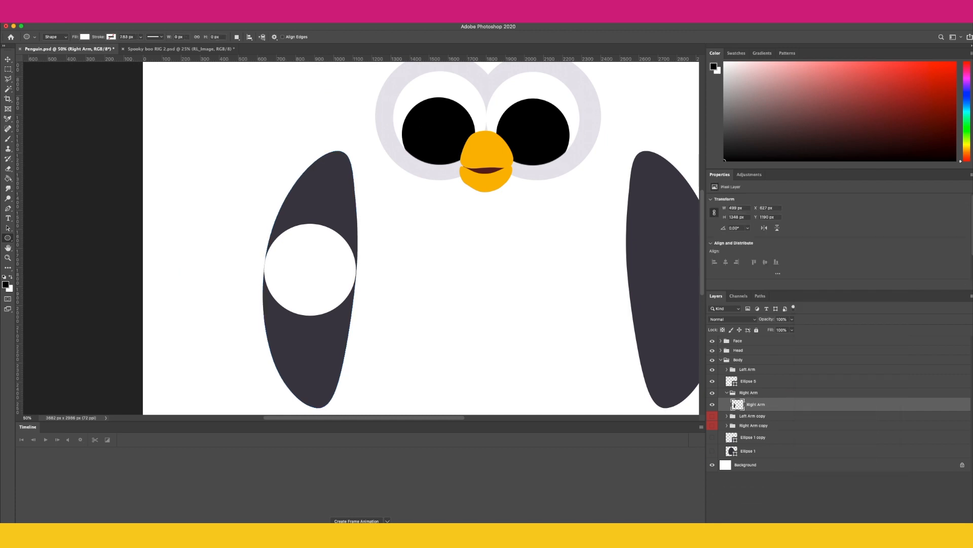
- Duplicate the Right Arm layer, mask the copy to the Ellipse 5 circle, and hide the circle layer
{"action": "key", "text": "super+j"}
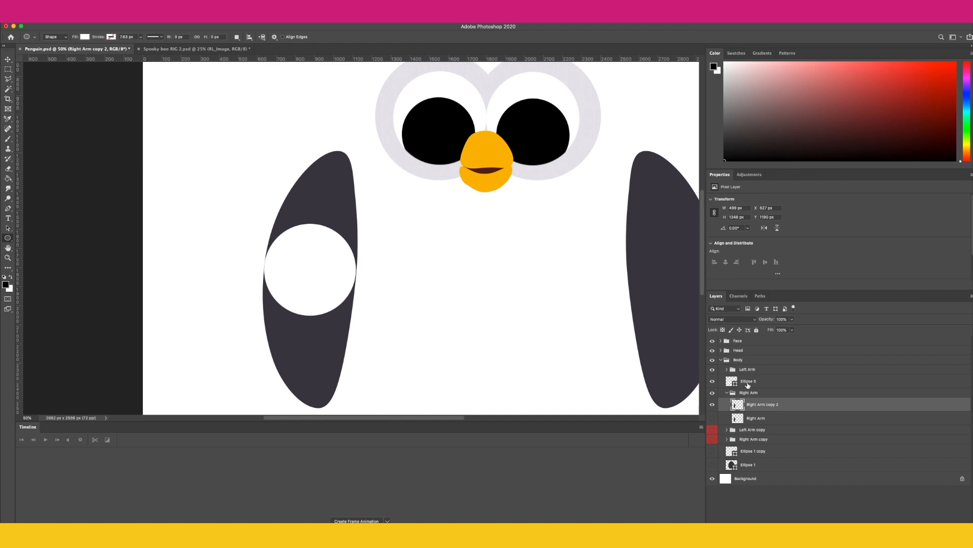
{"action": "left_click", "coordinate": [734, 384]}
{"action": "left_click", "coordinate": [736, 385], "text": "super"}
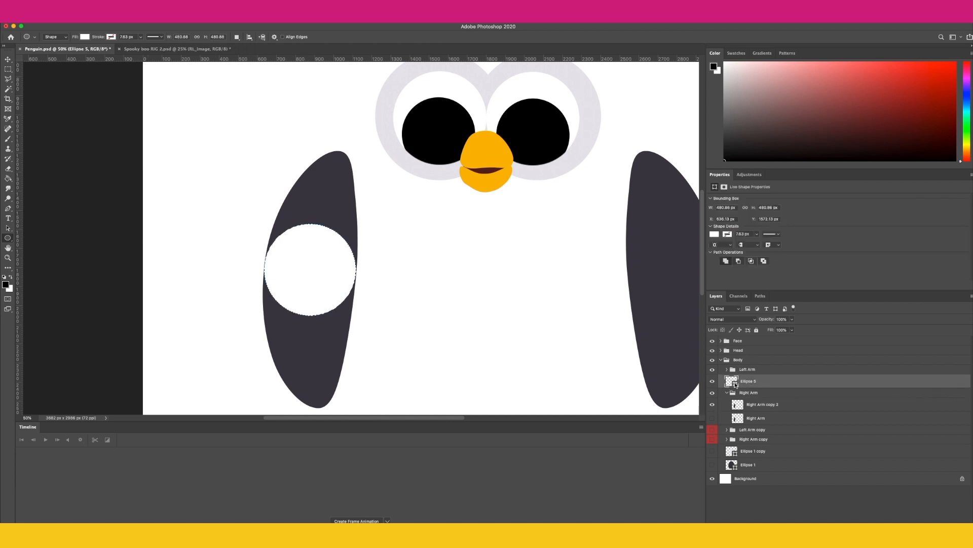
{"action": "left_click", "coordinate": [755, 405]}
{"action": "left_click", "coordinate": [827, 544]}
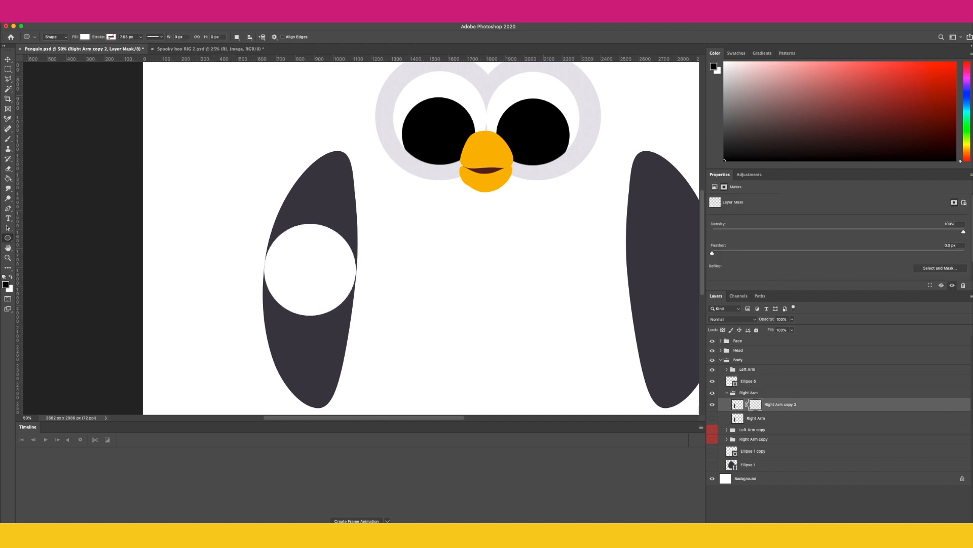
{"action": "left_click", "coordinate": [713, 382]}
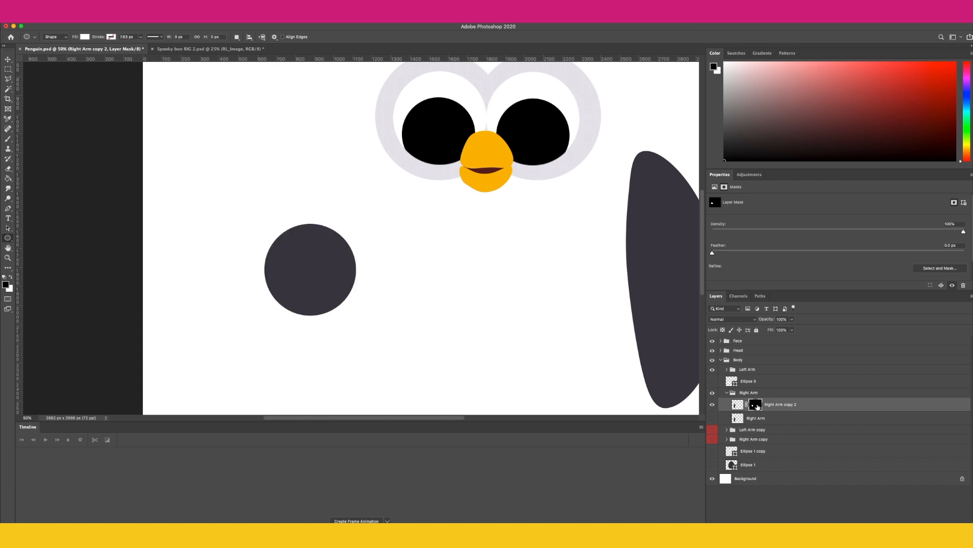
- Set the Brush tool to a Hard Round brush at 100% opacity
{"action": "left_click", "coordinate": [7, 138]}
{"action": "mouse_move", "coordinate": [320, 330]}
{"action": "left_mouse_down"}
{"action": "mouse_move", "coordinate": [343, 346]}
{"action": "mouse_move", "coordinate": [326, 340]}
{"action": "left_mouse_up"}
{"action": "key", "text": "super+z"}
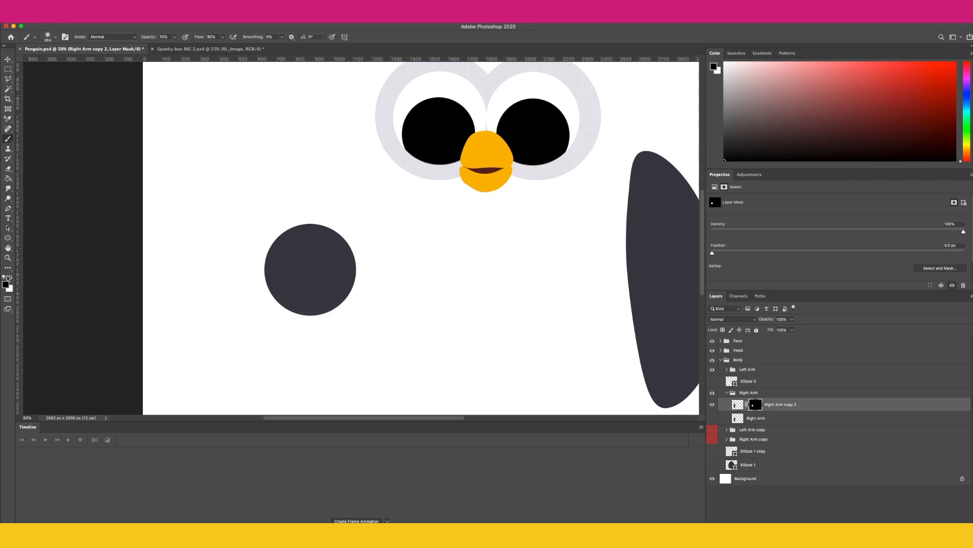
{"action": "left_click", "coordinate": [53, 39]}
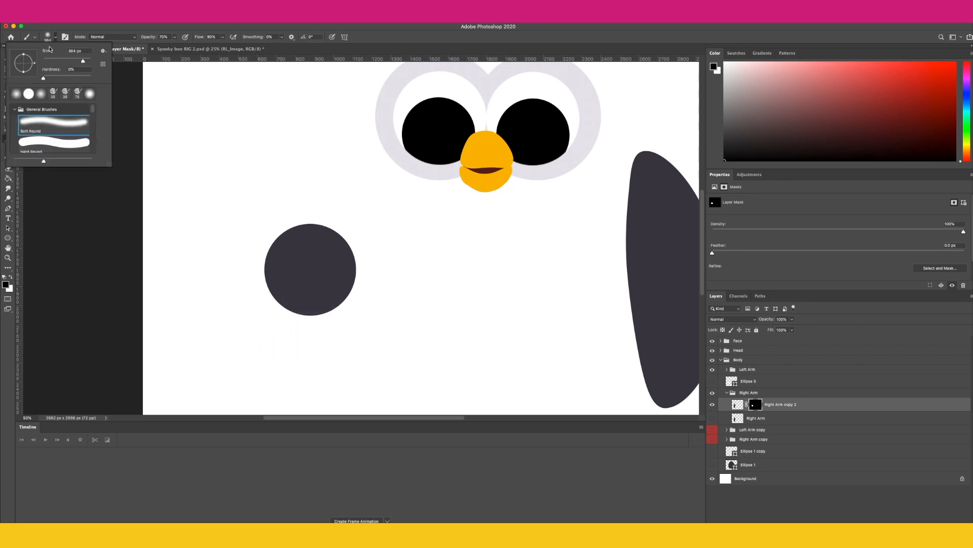
{"action": "left_click", "coordinate": [46, 142]}
{"action": "left_click_drag", "start_coordinate": [175, 37], "coordinate": [209, 47]}
- Paint white on the Right Arm copy 2 mask to reveal the forearm below the elbow circle
{"action": "left_click", "coordinate": [316, 340]}
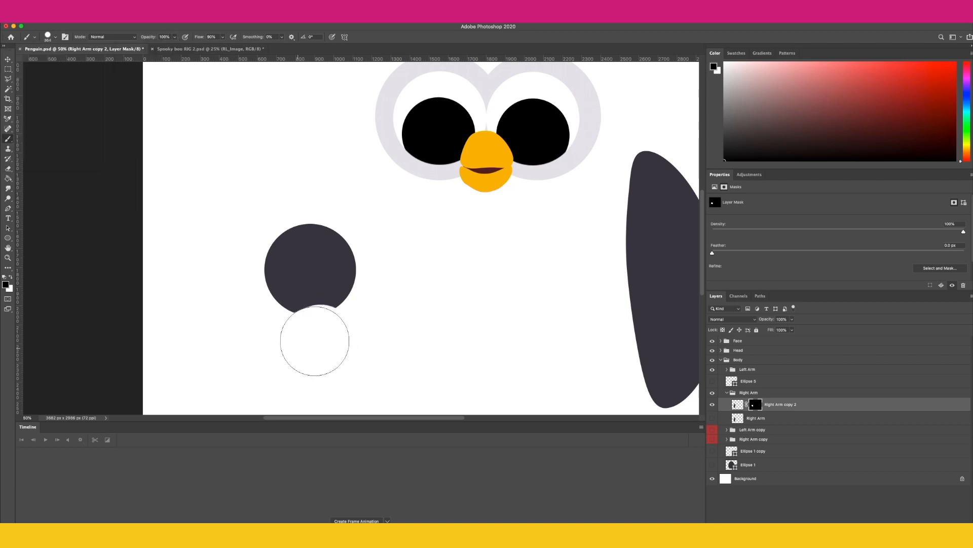
{"action": "left_click", "coordinate": [11, 277]}
{"action": "mouse_move", "coordinate": [267, 333]}
{"action": "left_mouse_down"}
{"action": "mouse_move", "coordinate": [347, 346]}
{"action": "mouse_move", "coordinate": [282, 326]}
{"action": "mouse_move", "coordinate": [298, 278]}
{"action": "mouse_move", "coordinate": [325, 334]}
{"action": "mouse_move", "coordinate": [325, 286]}
{"action": "mouse_move", "coordinate": [297, 322]}
{"action": "mouse_move", "coordinate": [286, 287]}
{"action": "mouse_move", "coordinate": [299, 387]}
{"action": "mouse_move", "coordinate": [345, 388]}
{"action": "mouse_move", "coordinate": [291, 400]}
{"action": "mouse_move", "coordinate": [307, 396]}
{"action": "mouse_move", "coordinate": [284, 375]}
{"action": "left_mouse_up"}
{"action": "left_click", "coordinate": [713, 405]}
{"action": "left_click", "coordinate": [713, 405]}
- Convert the masked Right Arm copy 2 layer to a smart object and hide it
{"action": "left_click", "coordinate": [776, 405]}
{"action": "right_click", "coordinate": [785, 404]}
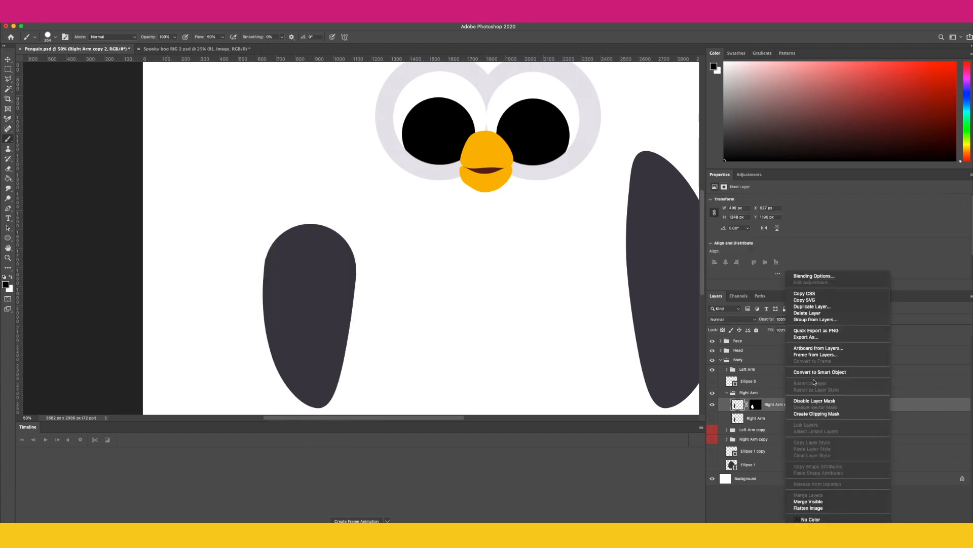
{"action": "left_click", "coordinate": [816, 372]}
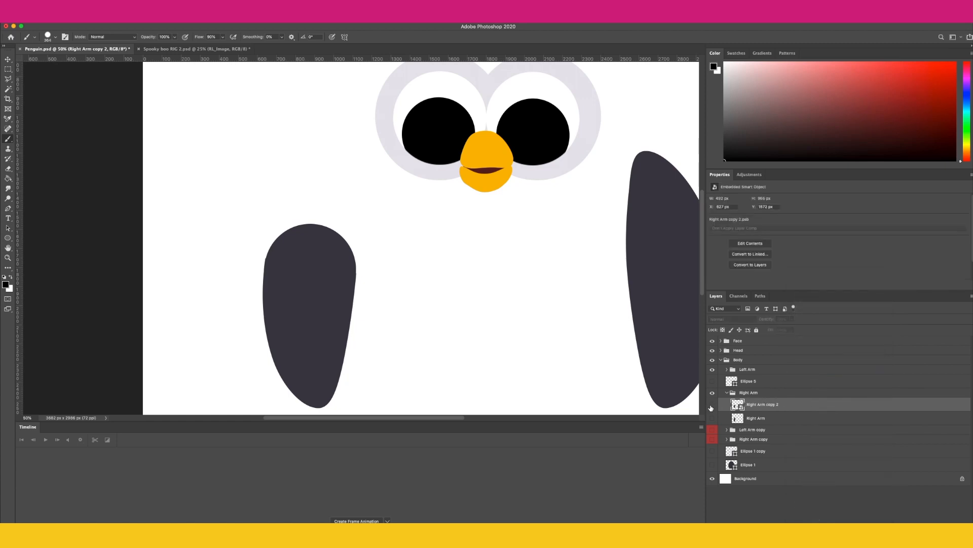
{"action": "left_click", "coordinate": [712, 405]}
- Show the Ellipse 5 circle and change its fill to red
{"action": "double_click", "coordinate": [732, 382]}
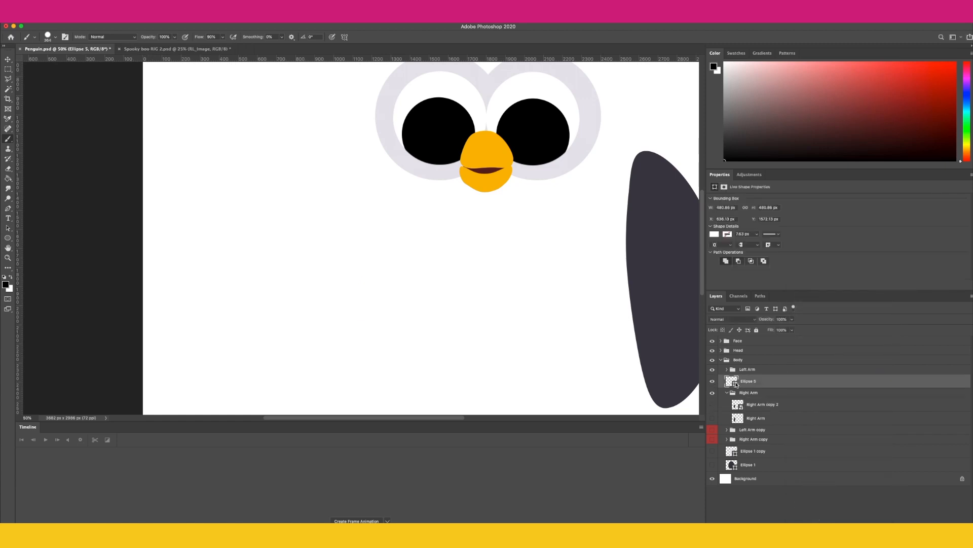
{"action": "left_click", "coordinate": [507, 473]}
{"action": "key", "text": "Return"}
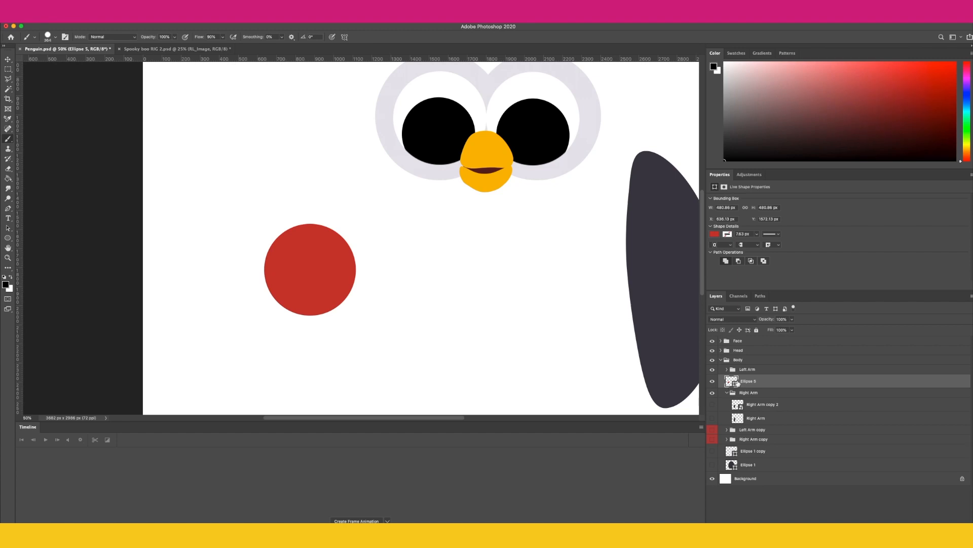
- Load the Ellipse 5 circle as a selection, hide that layer, and mask the visible Right Arm layer with it
{"action": "left_click", "coordinate": [736, 385], "text": "super"}
{"action": "left_click", "coordinate": [712, 381]}
{"action": "left_click", "coordinate": [712, 418]}
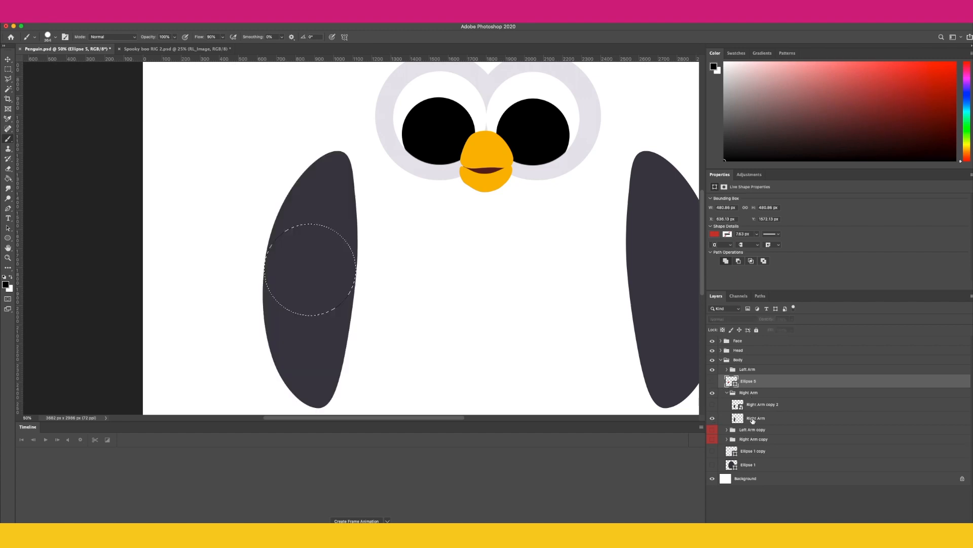
{"action": "left_click", "coordinate": [756, 418]}
{"action": "left_click", "coordinate": [830, 542]}
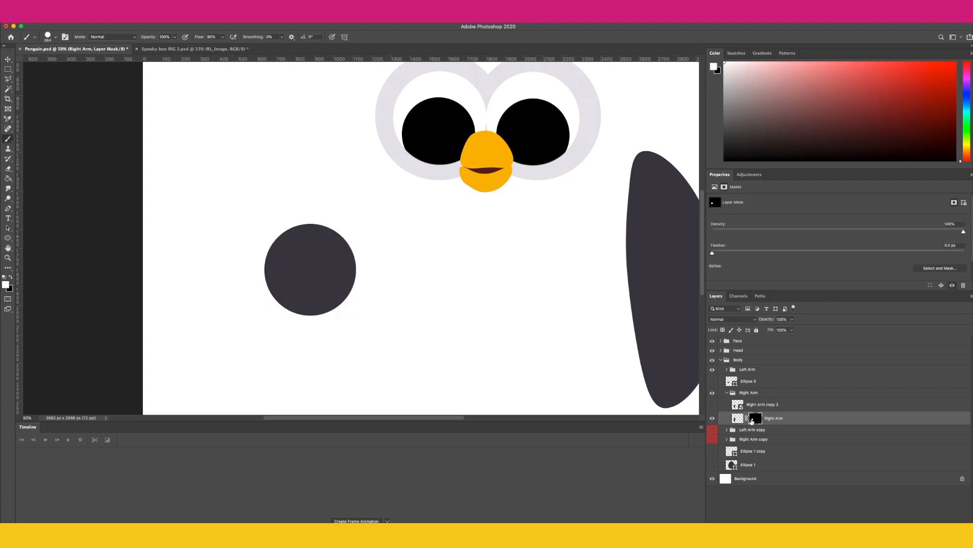
- Paint white on the Right Arm mask to reveal the upper arm above the elbow circle
{"action": "mouse_move", "coordinate": [290, 208]}
{"action": "left_mouse_down"}
{"action": "mouse_move", "coordinate": [310, 221]}
{"action": "mouse_move", "coordinate": [302, 177]}
{"action": "mouse_move", "coordinate": [290, 226]}
{"action": "mouse_move", "coordinate": [300, 247]}
{"action": "mouse_move", "coordinate": [305, 222]}
{"action": "mouse_move", "coordinate": [299, 253]}
{"action": "left_mouse_up"}
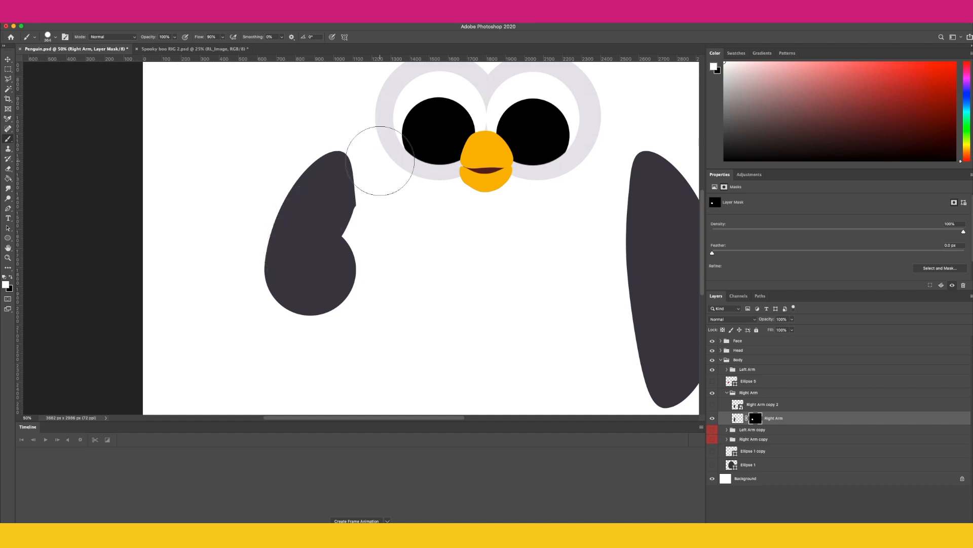
{"action": "left_click_drag", "start_coordinate": [382, 174], "coordinate": [337, 233]}
{"action": "mouse_move", "coordinate": [316, 265]}
{"action": "left_mouse_down"}
{"action": "mouse_move", "coordinate": [309, 285]}
{"action": "mouse_move", "coordinate": [324, 267]}
{"action": "left_mouse_up"}
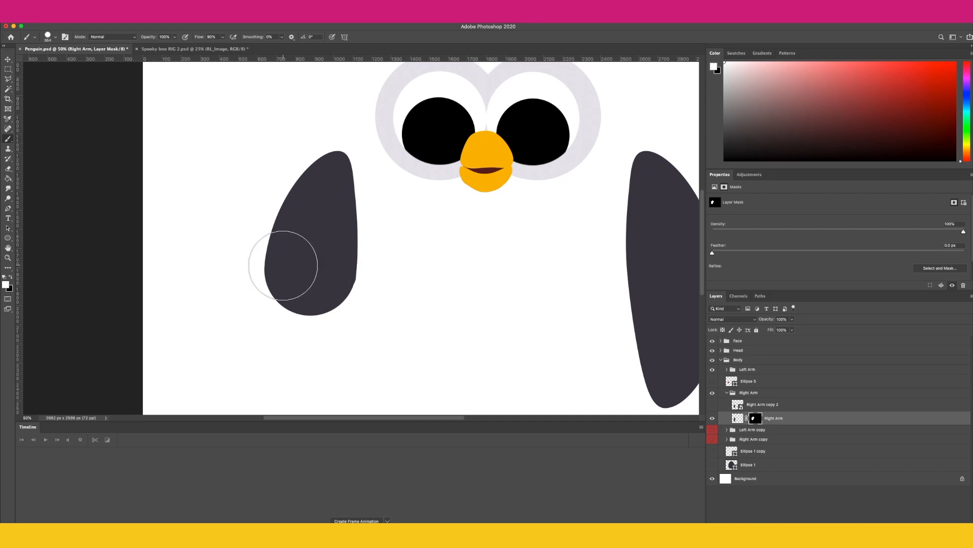
- Convert the masked Right Arm layer to a smart object, then cross two guides at the centre of the Ellipse 5 circle
{"action": "right_click", "coordinate": [778, 420]}
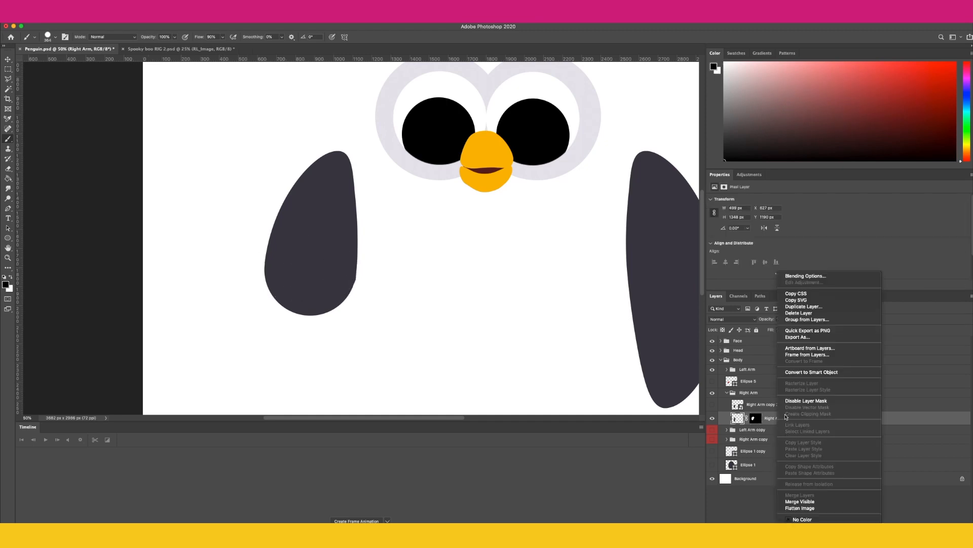
{"action": "left_click", "coordinate": [807, 373]}
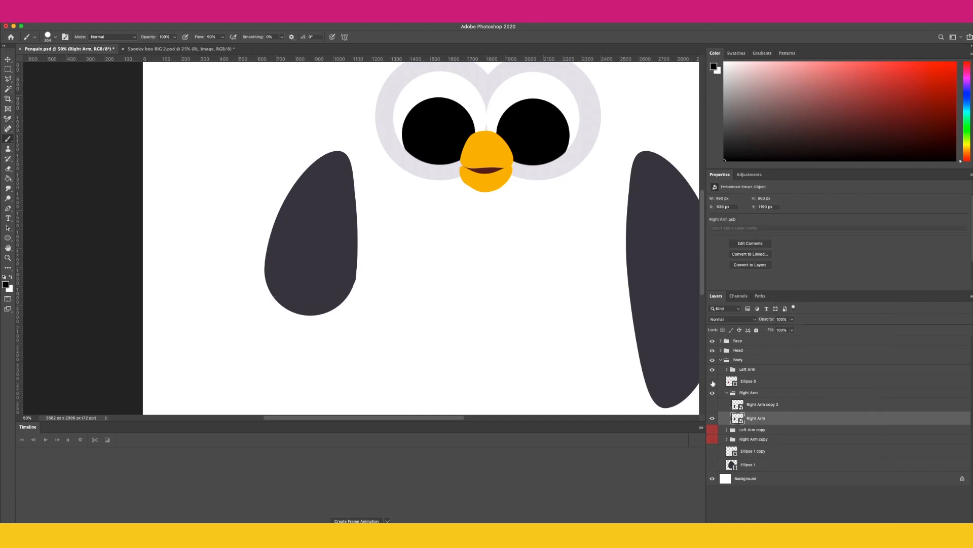
{"action": "left_click", "coordinate": [712, 381]}
{"action": "left_click_drag", "start_coordinate": [296, 59], "coordinate": [337, 270]}
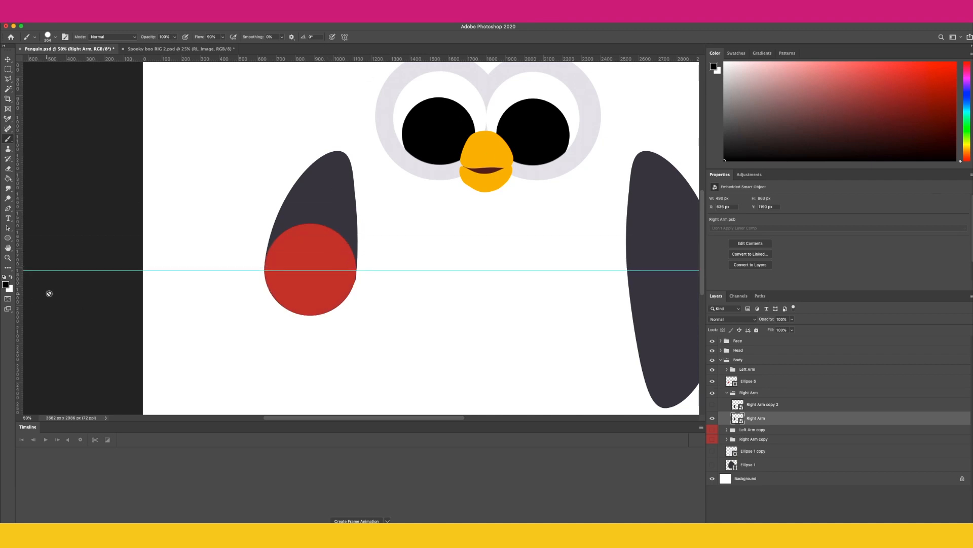
{"action": "left_click_drag", "start_coordinate": [19, 296], "coordinate": [323, 294]}
- Show Right Arm copy 2 without the red circle and test its rotation with the transform pivot on the guide intersection
{"action": "left_click", "coordinate": [712, 405]}
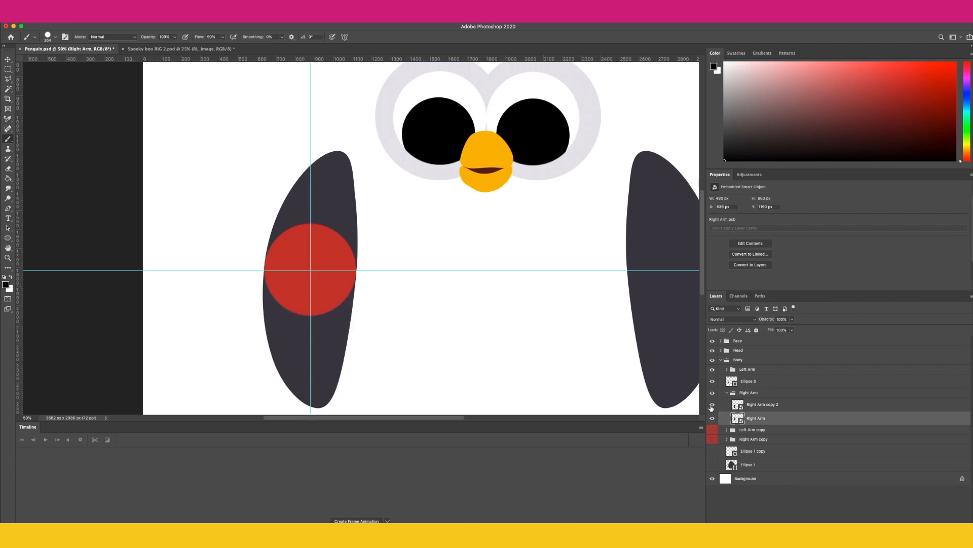
{"action": "left_click", "coordinate": [712, 384]}
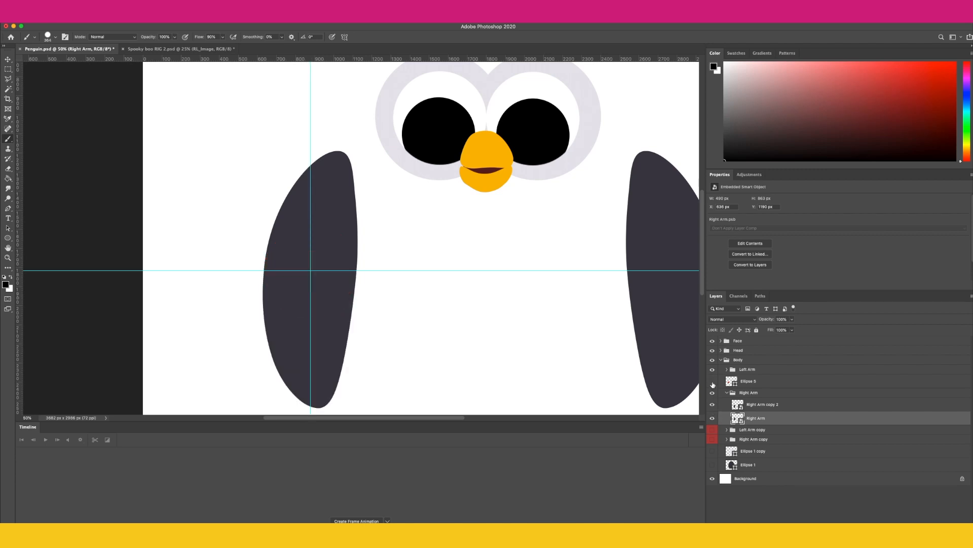
{"action": "left_click", "coordinate": [762, 408]}
{"action": "key", "text": "ctrl+t"}
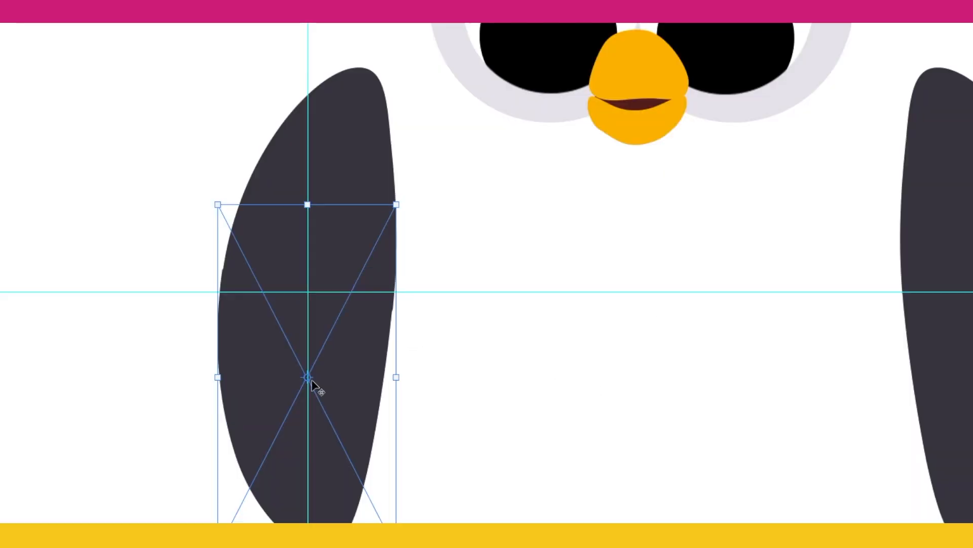
{"action": "left_click_drag", "start_coordinate": [307, 378], "coordinate": [309, 293]}
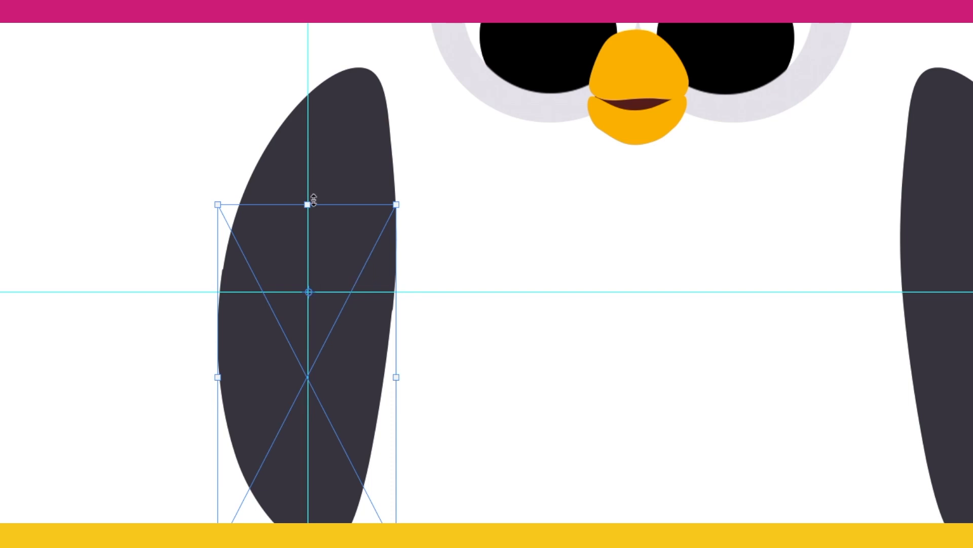
{"action": "left_click_drag", "start_coordinate": [317, 188], "coordinate": [343, 169]}
{"action": "key", "text": "Return"}
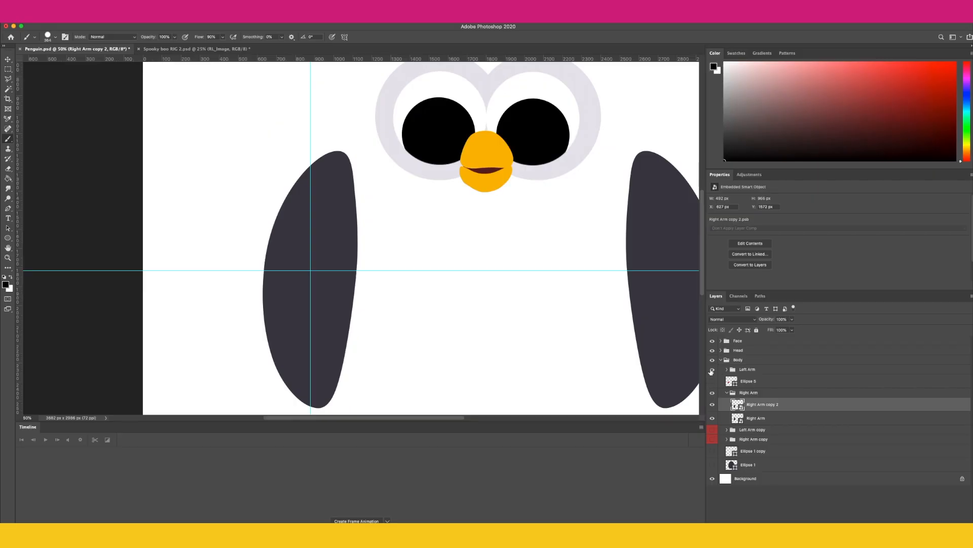
- Check the Right Arm group with the Left Arm hidden, collapse it and label it orange
{"action": "left_click", "coordinate": [712, 370]}
{"action": "left_click", "coordinate": [713, 393]}
{"action": "left_click", "coordinate": [713, 393]}
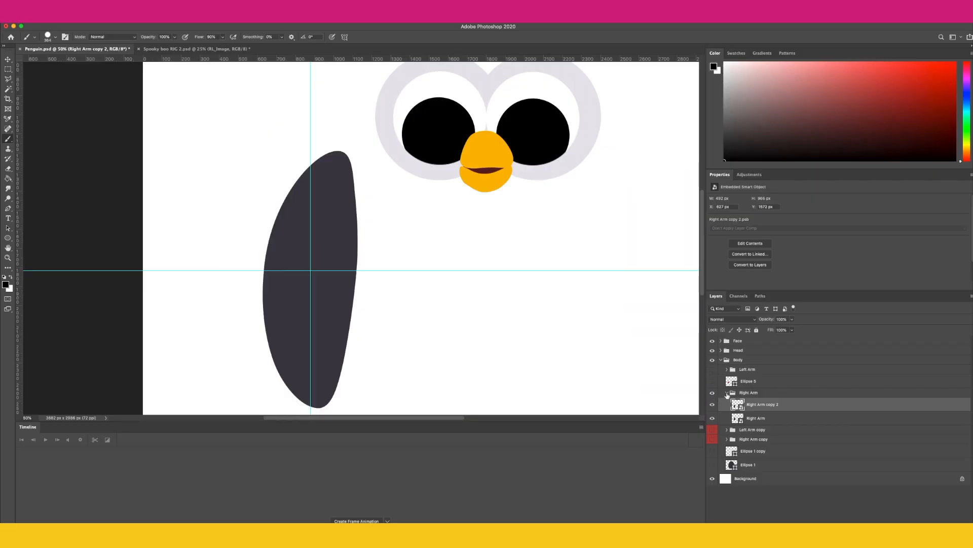
{"action": "left_click", "coordinate": [727, 393]}
{"action": "right_click", "coordinate": [760, 393]}
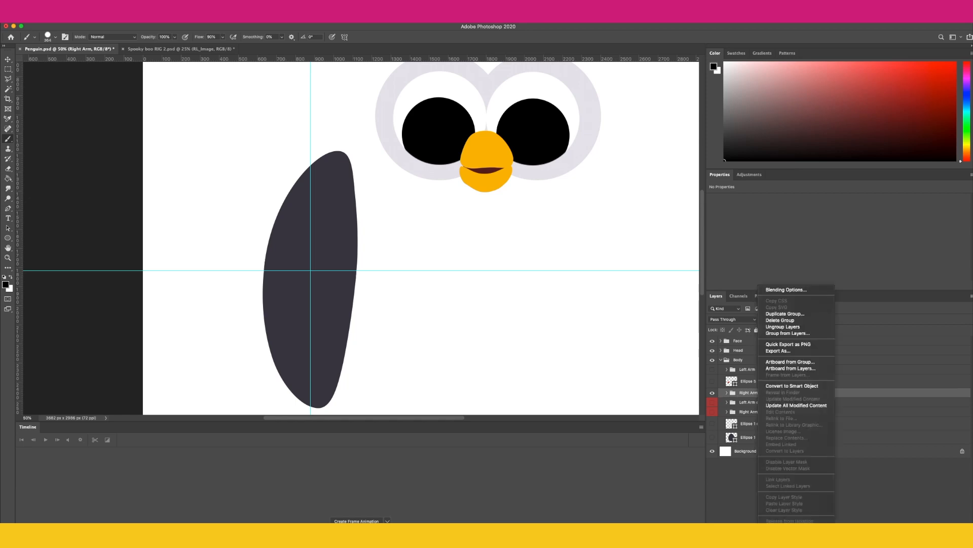
{"action": "left_click", "coordinate": [776, 546]}
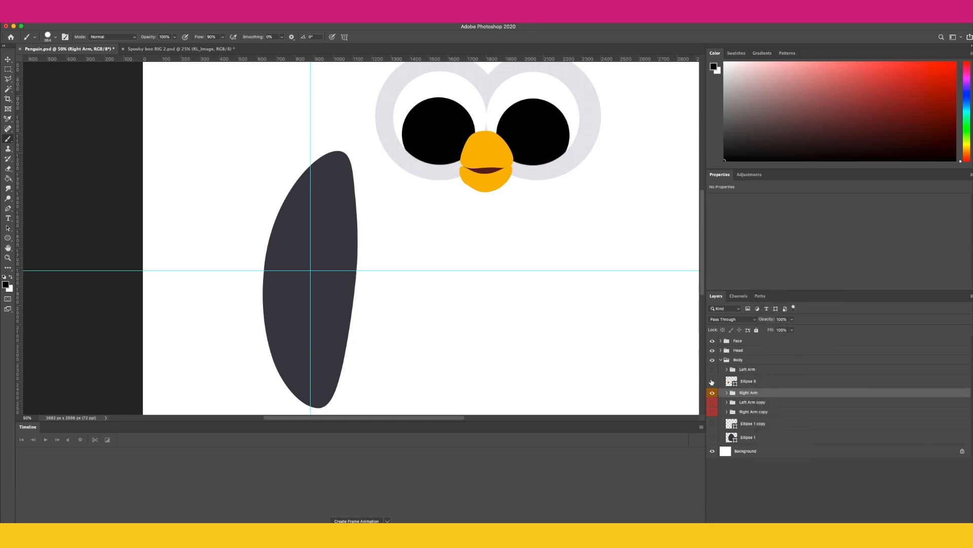
{"action": "left_click", "coordinate": [713, 370]}
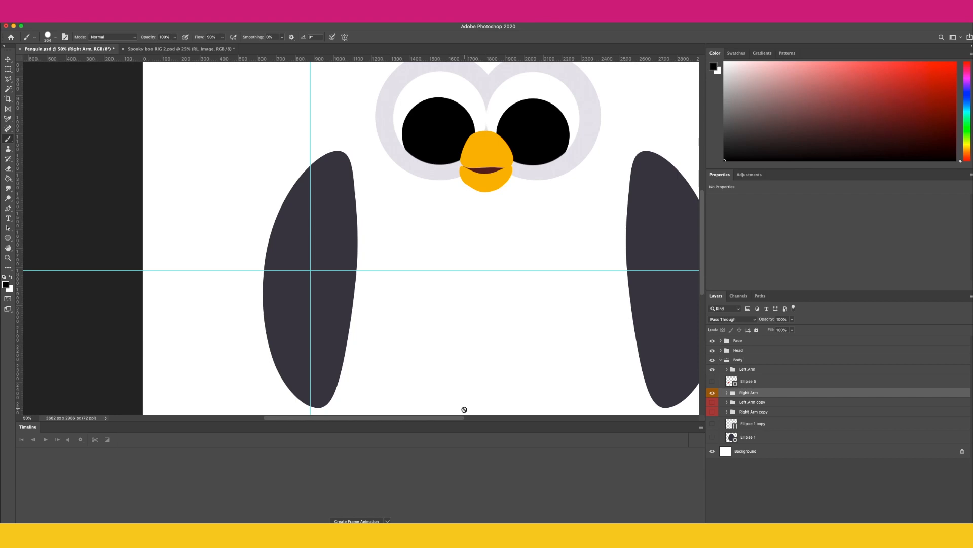
- Show the Ellipse 5 circle, move it over the middle of the left arm, and place its layer above the Left Arm group
{"action": "left_click_drag", "start_coordinate": [461, 418], "coordinate": [491, 422]}
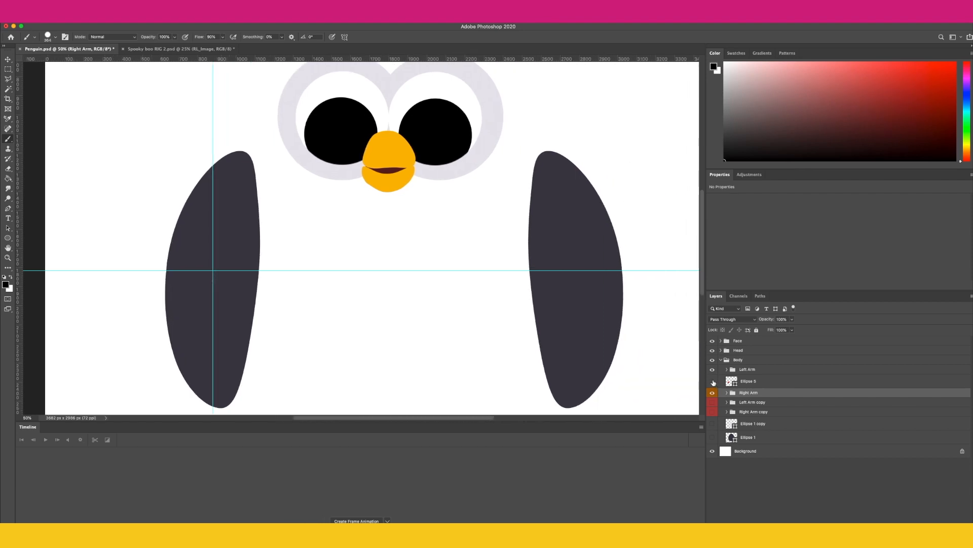
{"action": "left_click", "coordinate": [712, 381]}
{"action": "left_click", "coordinate": [8, 59]}
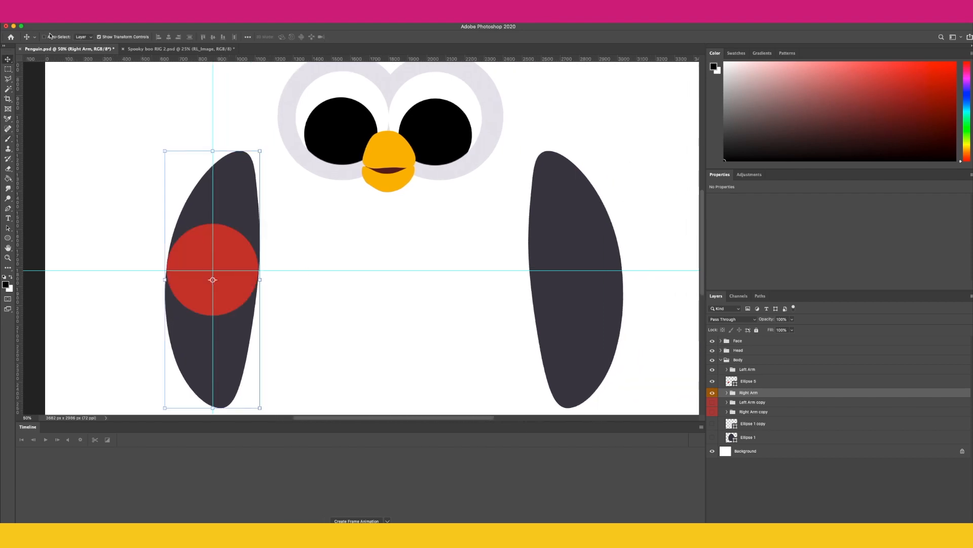
{"action": "left_click", "coordinate": [759, 386]}
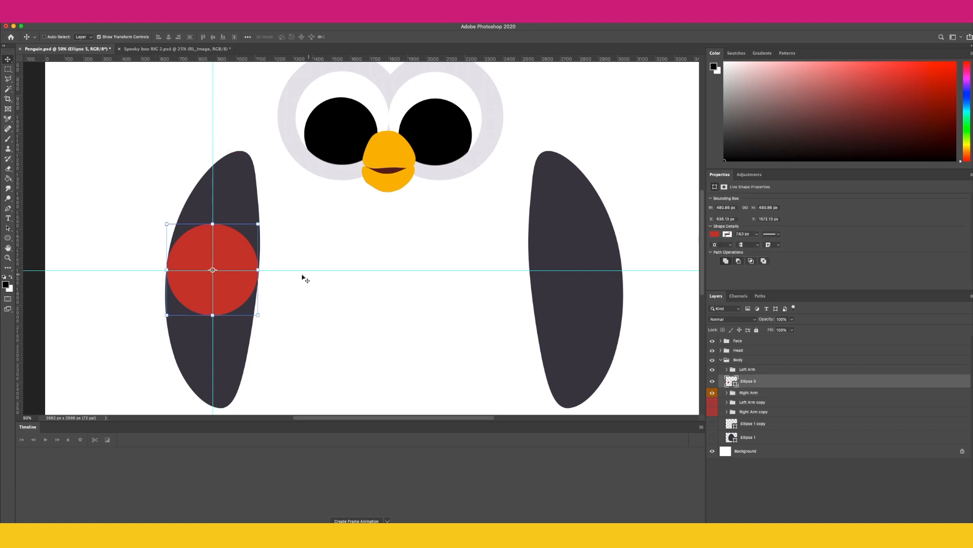
{"action": "left_click_drag", "start_coordinate": [229, 289], "coordinate": [593, 319]}
{"action": "left_click_drag", "start_coordinate": [756, 384], "coordinate": [722, 368]}
{"action": "left_click", "coordinate": [633, 385]}
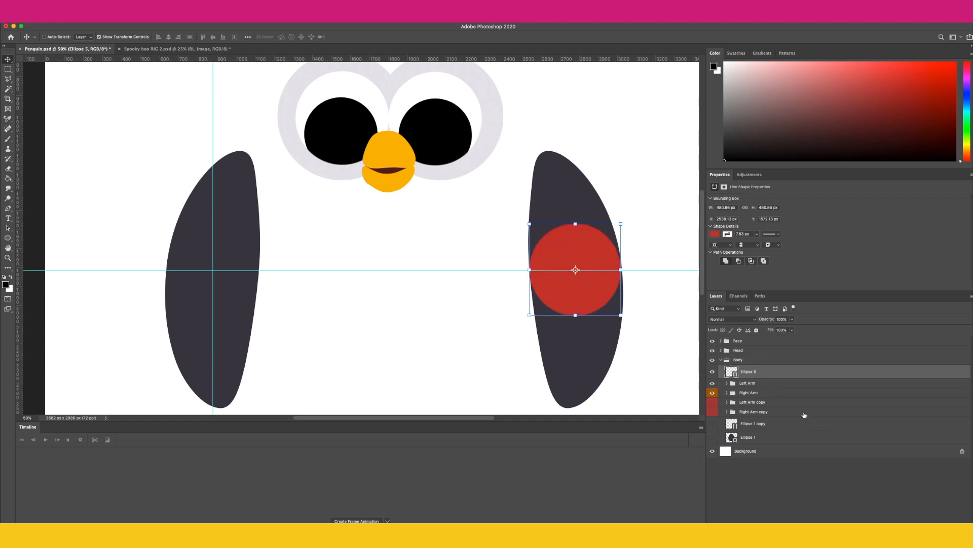
- Nudge the Ellipse 5 circle 6 px right and scale it to about 487 px to fit the left arm's width
{"action": "left_click", "coordinate": [756, 376]}
{"action": "key", "text": "Right"}
{"action": "key", "text": "Right"}
{"action": "key", "text": "Right"}
{"action": "key", "text": "Right"}
{"action": "key", "text": "Right"}
{"action": "key", "text": "Right"}
{"action": "left_click", "coordinate": [775, 503]}
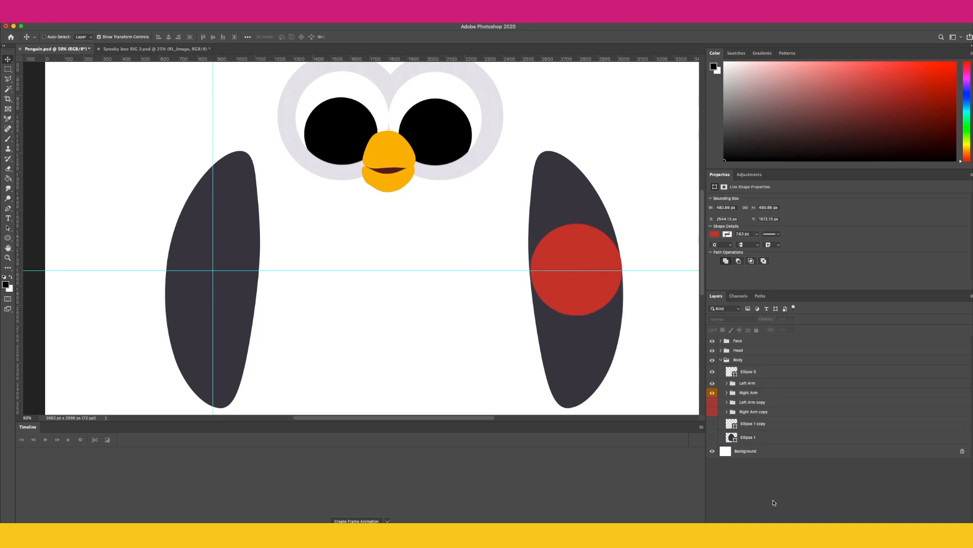
{"action": "left_click", "coordinate": [759, 371]}
{"action": "key", "text": "super+t"}
{"action": "left_click_drag", "start_coordinate": [528, 270], "coordinate": [528, 272]}
{"action": "key", "text": "Return"}
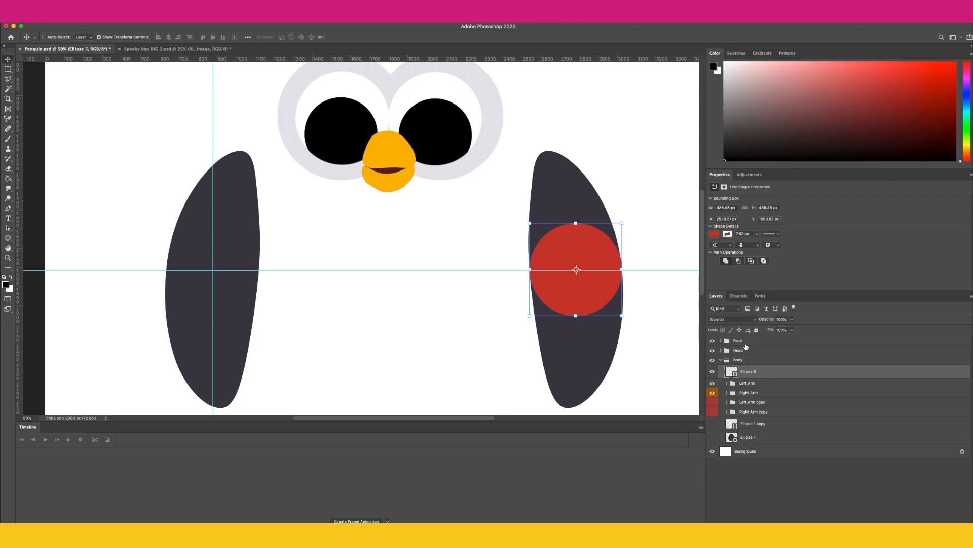
- Duplicate the Left Arm shape layer inside the Left Arm group
{"action": "left_click", "coordinate": [727, 383]}
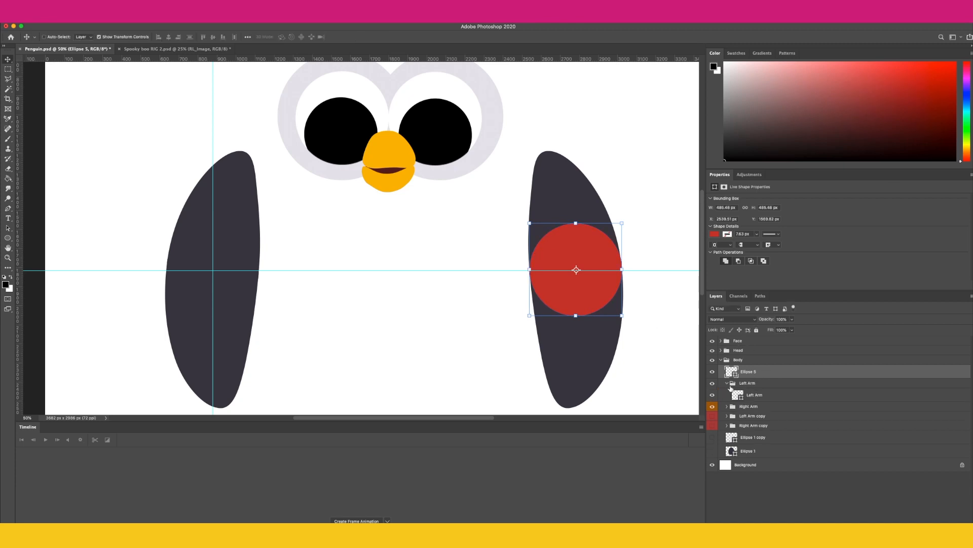
{"action": "left_click", "coordinate": [769, 398]}
{"action": "right_click", "coordinate": [769, 398]}
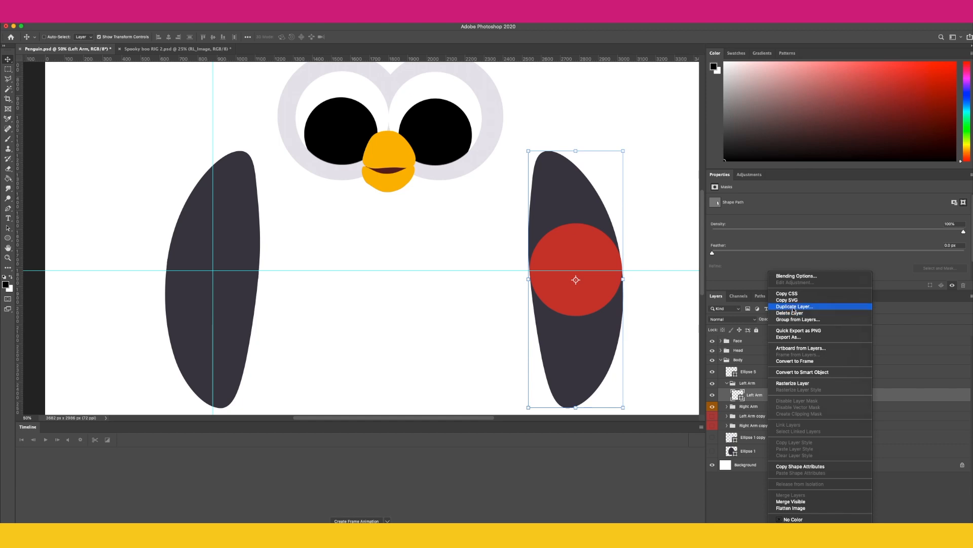
{"action": "left_click", "coordinate": [794, 306]}
{"action": "key", "text": "Return"}
- Rasterize the Left Arm copy 2 and Left Arm layers and hide the original Left Arm
{"action": "right_click", "coordinate": [799, 399]}
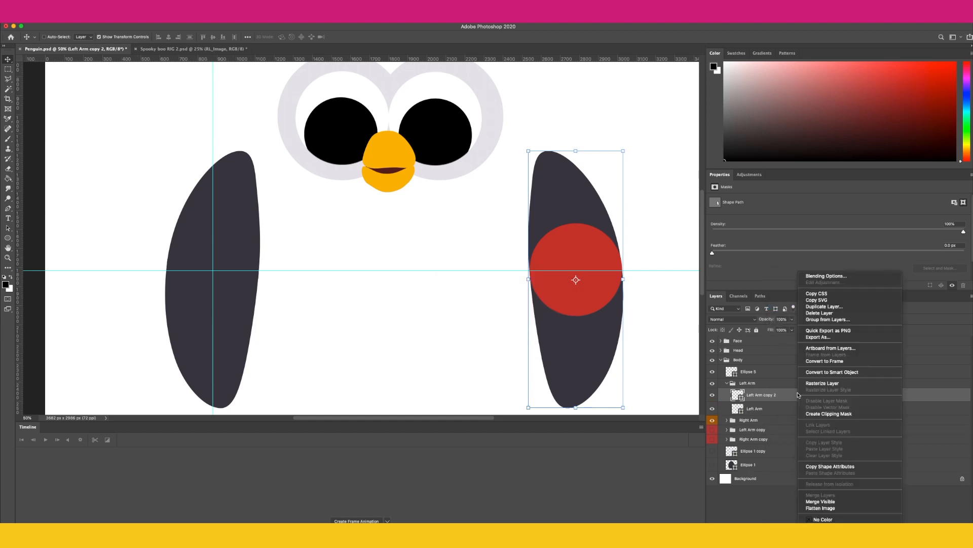
{"action": "left_click", "coordinate": [774, 411]}
{"action": "right_click", "coordinate": [774, 412]}
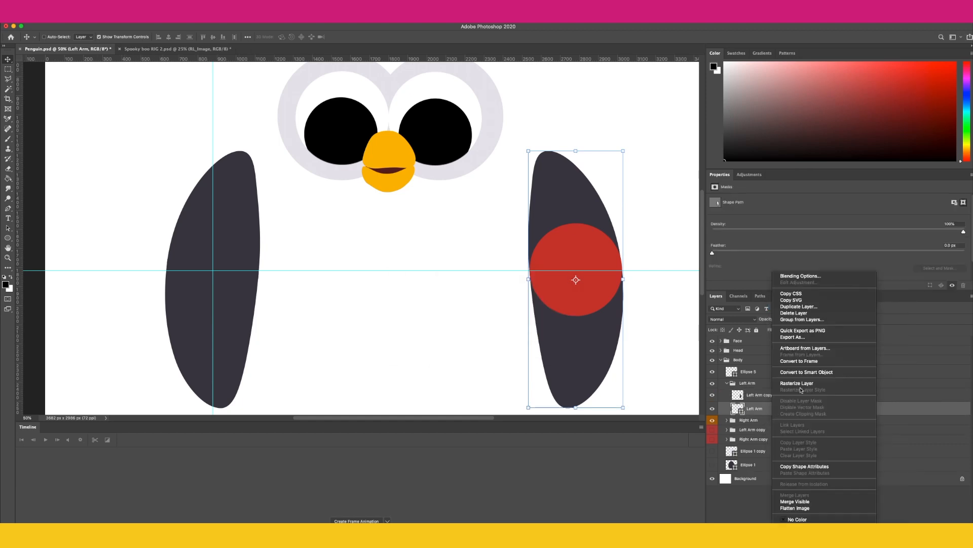
{"action": "left_click", "coordinate": [797, 383]}
{"action": "left_click", "coordinate": [713, 409]}
- With Left Arm copy 2 active, load the Ellipse 5 circle as a selection and hide the circle layer
{"action": "left_click", "coordinate": [730, 395]}
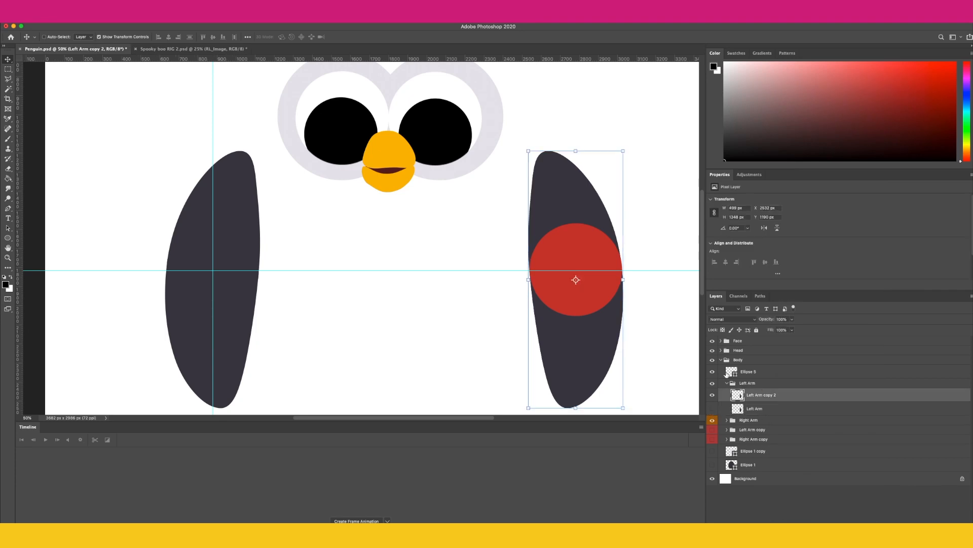
{"action": "left_click", "coordinate": [712, 373]}
{"action": "left_click", "coordinate": [712, 373]}
{"action": "left_click", "coordinate": [734, 376], "text": "super"}
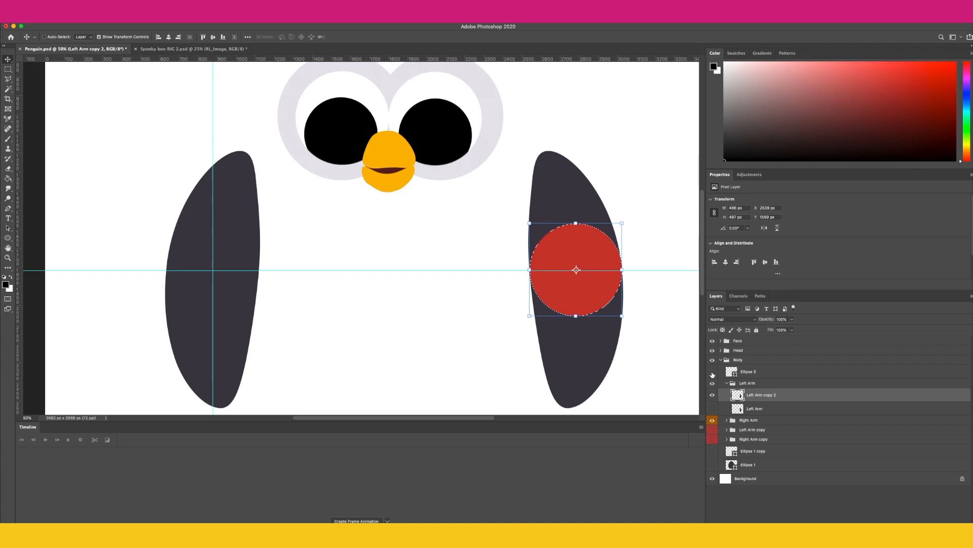
{"action": "left_click", "coordinate": [712, 373]}
{"action": "left_click", "coordinate": [155, 15]}
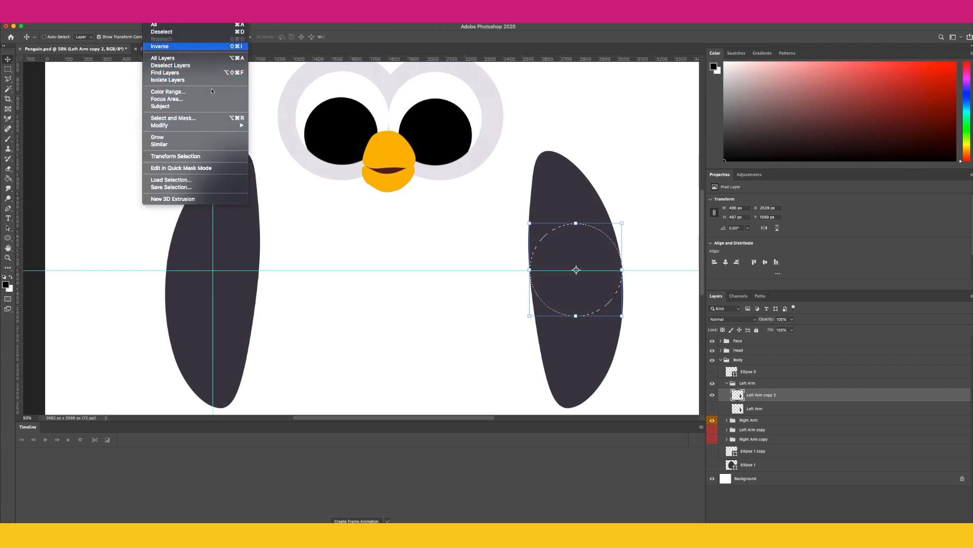
{"action": "left_click", "coordinate": [159, 46]}
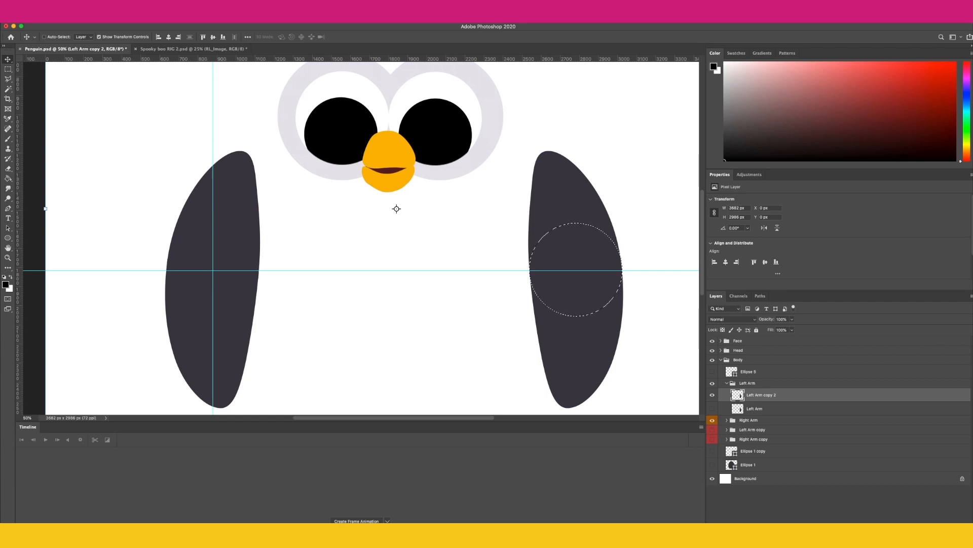
{"action": "left_click", "coordinate": [830, 535]}
{"action": "key", "text": "super+z"}
{"action": "left_click", "coordinate": [153, 17]}
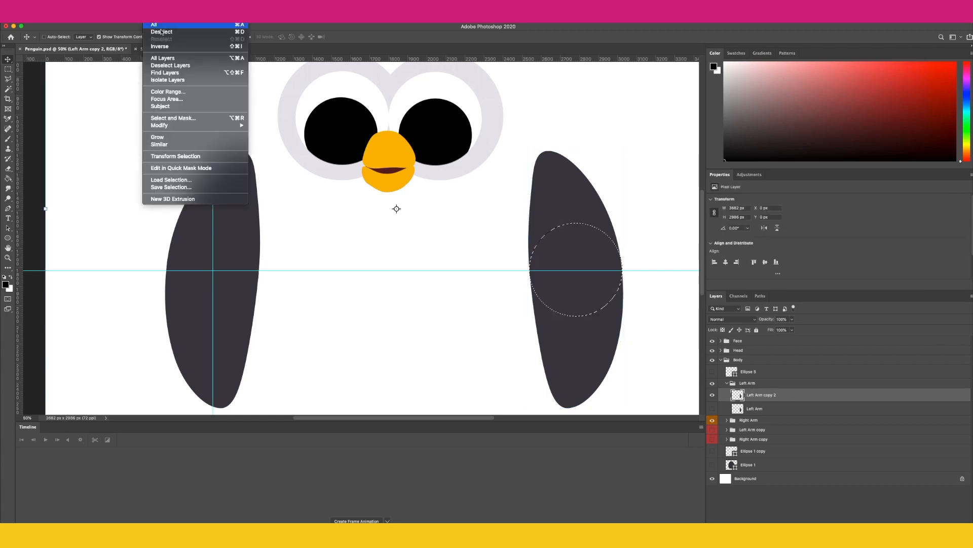
{"action": "left_click", "coordinate": [159, 46]}
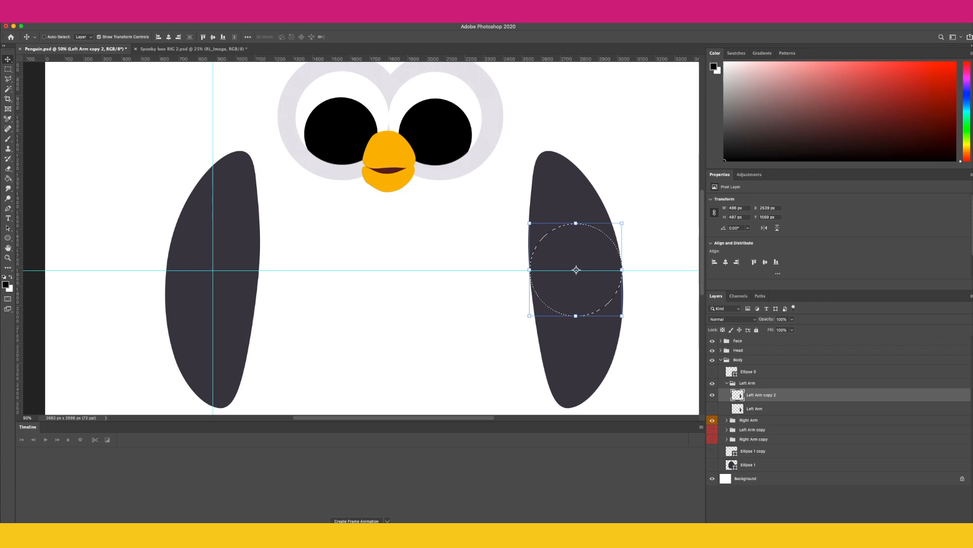
- Mask Left Arm copy 2 with the circle selection and paint white on the mask to reveal the lower arm
{"action": "left_click", "coordinate": [830, 535]}
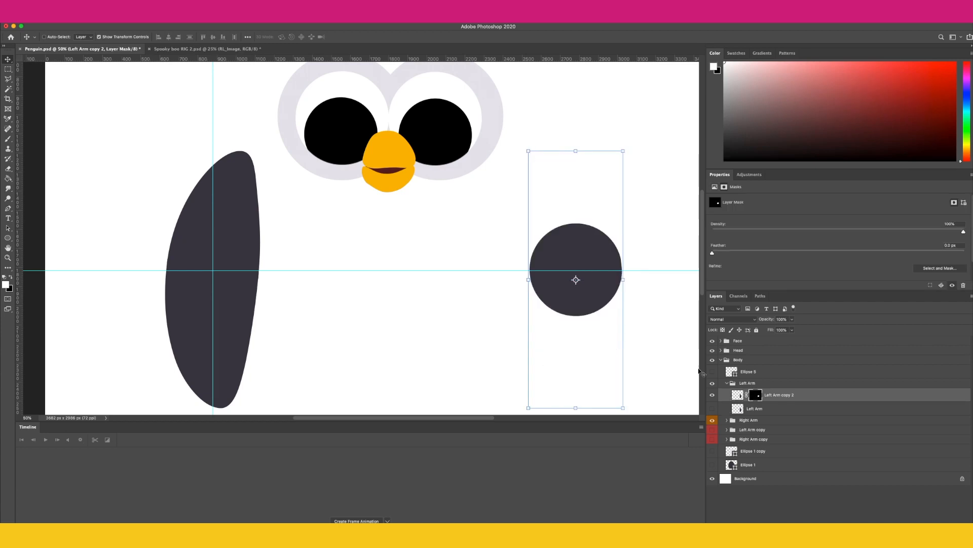
{"action": "left_click", "coordinate": [8, 139]}
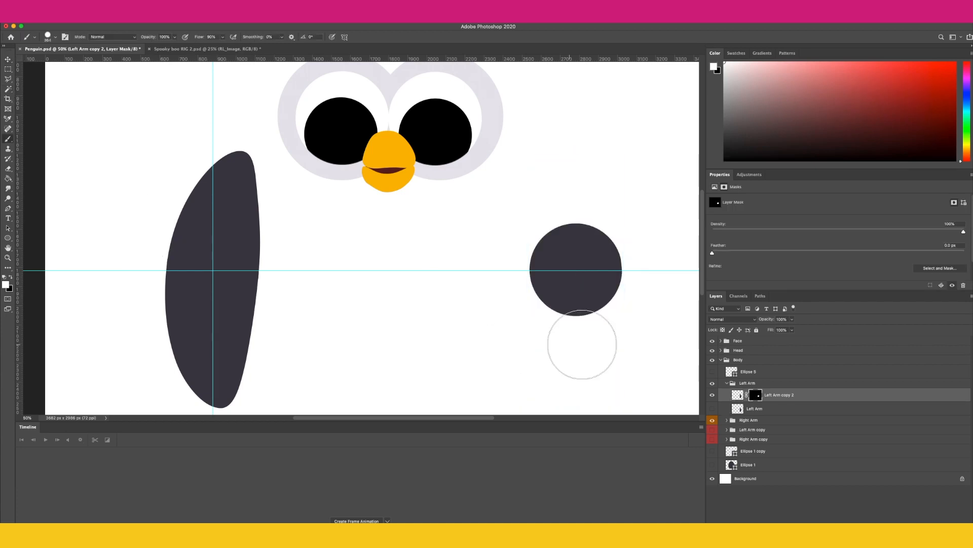
{"action": "mouse_move", "coordinate": [576, 354]}
{"action": "left_mouse_down"}
{"action": "mouse_move", "coordinate": [616, 343]}
{"action": "mouse_move", "coordinate": [573, 339]}
{"action": "mouse_move", "coordinate": [609, 325]}
{"action": "mouse_move", "coordinate": [589, 283]}
{"action": "mouse_move", "coordinate": [584, 335]}
{"action": "mouse_move", "coordinate": [555, 318]}
{"action": "mouse_move", "coordinate": [565, 288]}
{"action": "mouse_move", "coordinate": [570, 383]}
{"action": "mouse_move", "coordinate": [628, 418]}
{"action": "mouse_move", "coordinate": [613, 392]}
{"action": "left_mouse_up"}
- Convert the masked Left Arm copy 2 layer to a smart object, then hide it and show the Left Arm layer
{"action": "right_click", "coordinate": [779, 396]}
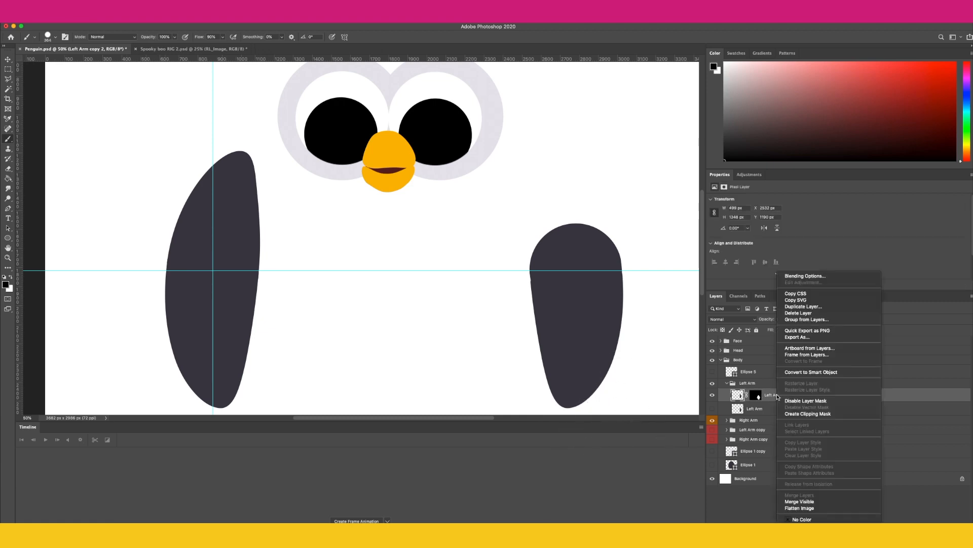
{"action": "left_click", "coordinate": [800, 373]}
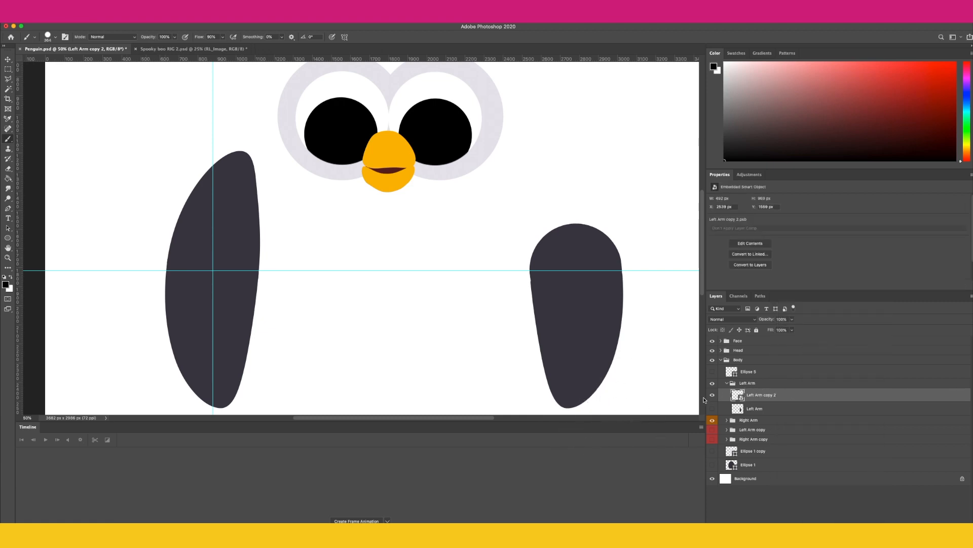
{"action": "left_click", "coordinate": [713, 410]}
- Load the Ellipse 5 circle as a selection and mask the Left Arm layer with it
{"action": "left_click", "coordinate": [766, 408]}
{"action": "left_click", "coordinate": [735, 374], "text": "super"}
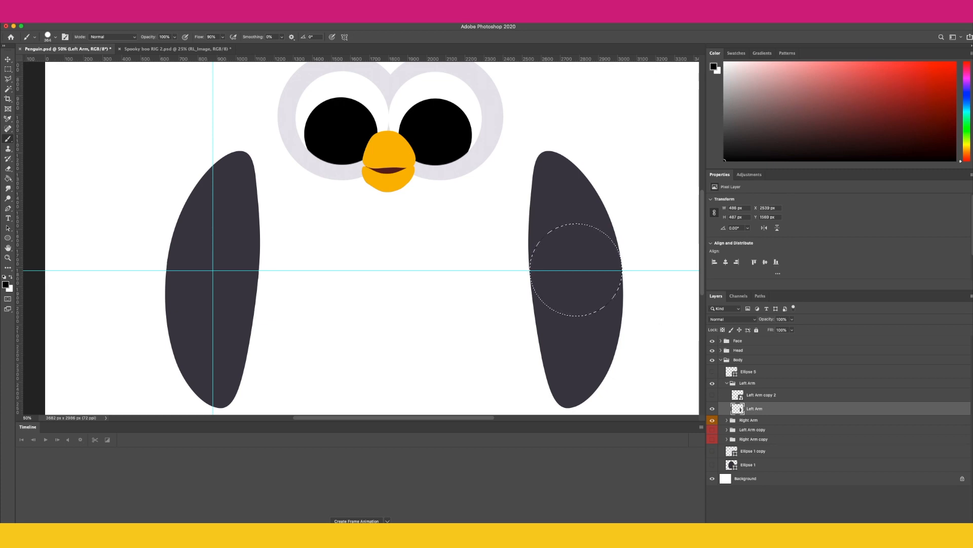
{"action": "left_click", "coordinate": [830, 527]}
{"action": "left_click", "coordinate": [713, 396]}
{"action": "left_click", "coordinate": [713, 395]}
- Paint white on the Left Arm mask to reveal the upper arm above the elbow circle
{"action": "mouse_move", "coordinate": [587, 229]}
{"action": "left_mouse_down"}
{"action": "mouse_move", "coordinate": [538, 221]}
{"action": "mouse_move", "coordinate": [546, 190]}
{"action": "mouse_move", "coordinate": [554, 259]}
{"action": "mouse_move", "coordinate": [582, 236]}
{"action": "mouse_move", "coordinate": [542, 148]}
{"action": "mouse_move", "coordinate": [562, 264]}
{"action": "mouse_move", "coordinate": [568, 270]}
{"action": "mouse_move", "coordinate": [578, 251]}
{"action": "mouse_move", "coordinate": [585, 261]}
{"action": "mouse_move", "coordinate": [584, 246]}
{"action": "mouse_move", "coordinate": [590, 271]}
{"action": "mouse_move", "coordinate": [549, 272]}
{"action": "left_mouse_up"}
{"action": "key", "text": "super+z"}
{"action": "key", "text": "super+z"}
{"action": "key", "text": "super+shift+z"}
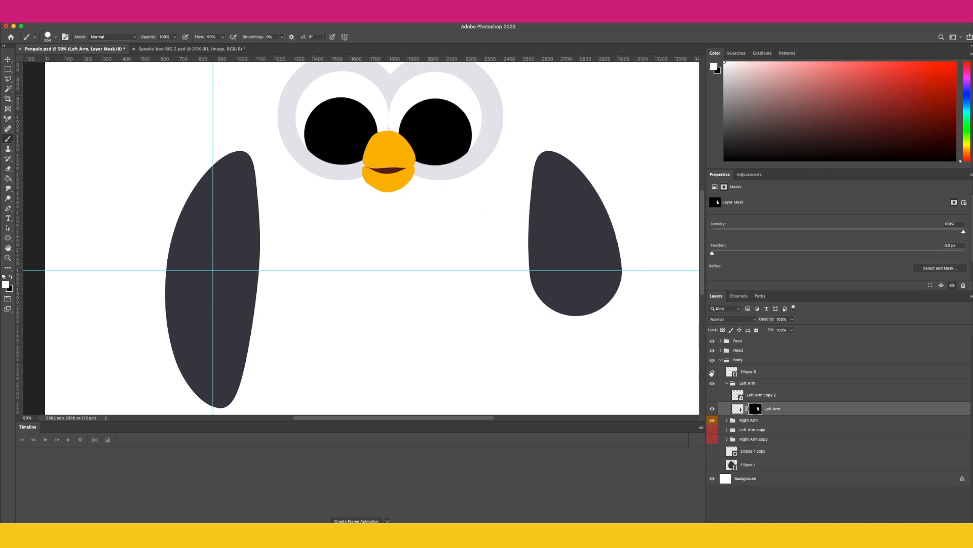
- Show the Ellipse 5 circle and place a vertical guide through its centre on the left arm
{"action": "left_click", "coordinate": [712, 373]}
{"action": "left_click_drag", "start_coordinate": [20, 296], "coordinate": [576, 375]}
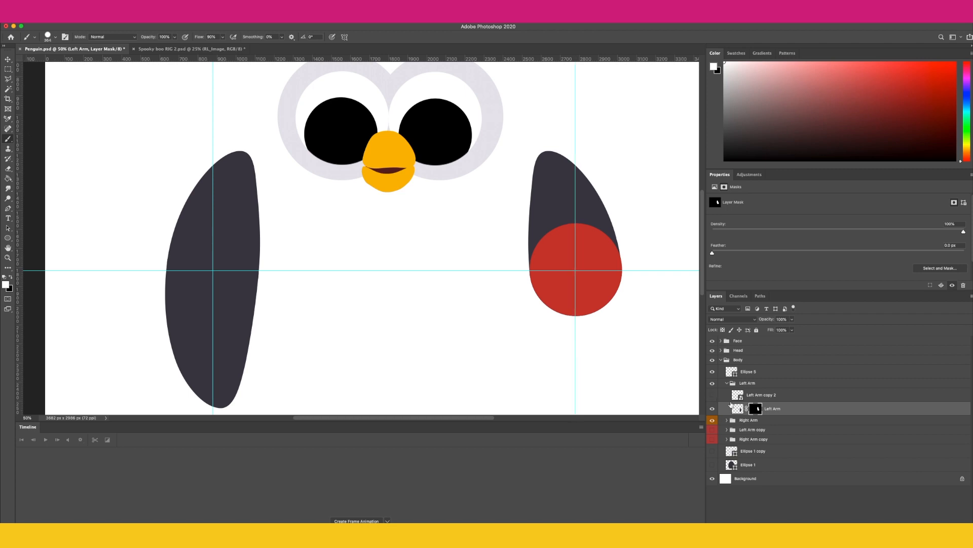
- Convert the masked Left Arm layer to a smart object, show Left Arm copy 2 and hide the Ellipse 5 circle
{"action": "right_click", "coordinate": [730, 404]}
{"action": "left_click", "coordinate": [811, 372]}
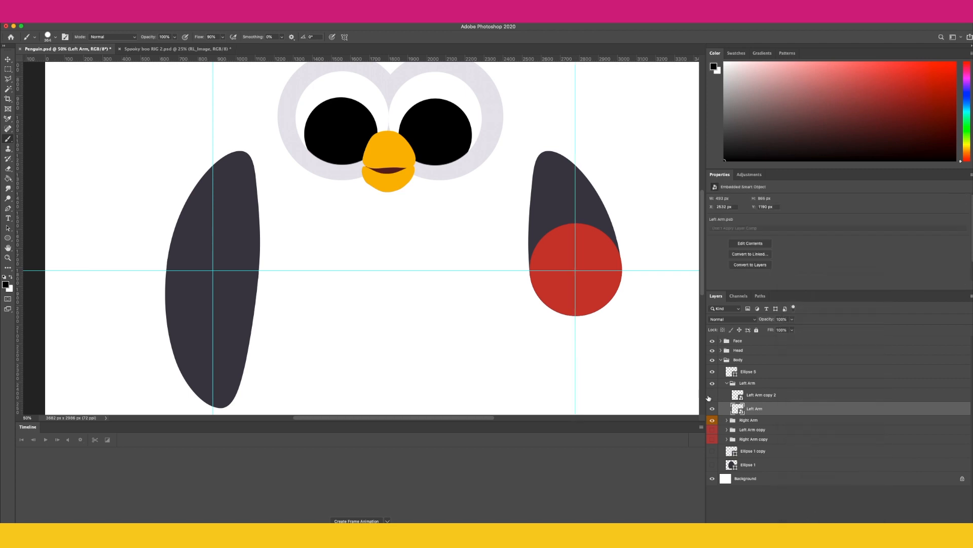
{"action": "left_click", "coordinate": [713, 395]}
{"action": "left_click", "coordinate": [712, 372]}
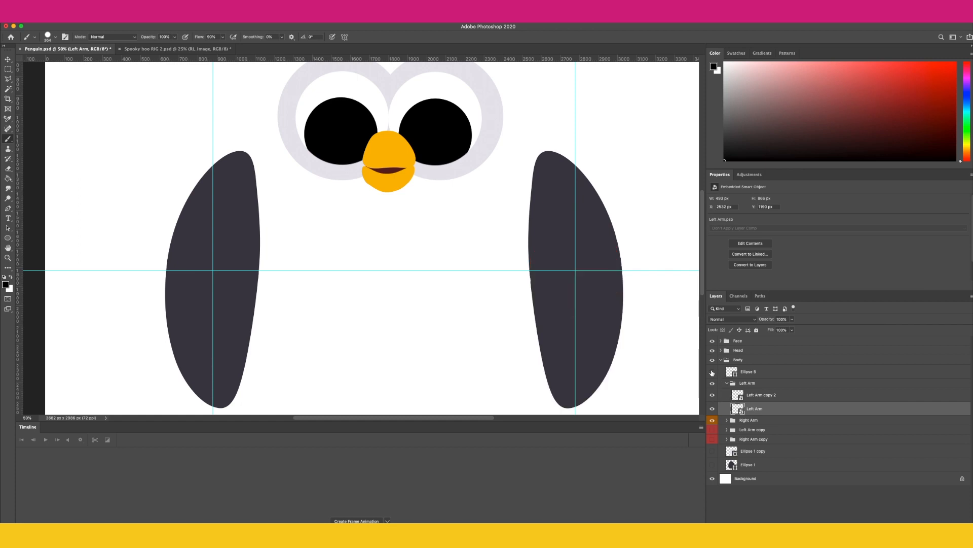
- Try rotating the Left Arm copy 2 layer about the guide intersection at the elbow
{"action": "key", "text": "super+t"}
{"action": "key", "text": "Return"}
{"action": "left_click", "coordinate": [756, 396]}
{"action": "key", "text": "super+t"}
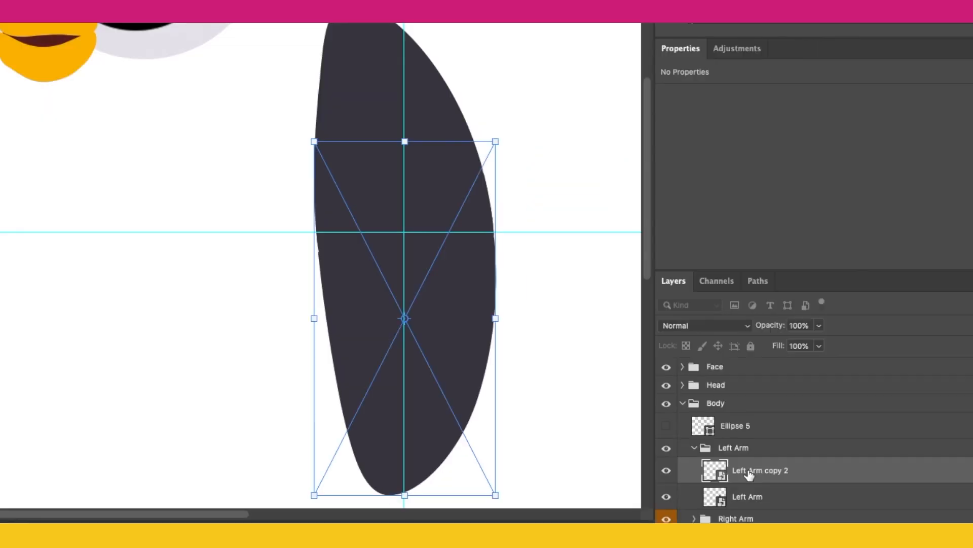
{"action": "left_click_drag", "start_coordinate": [405, 319], "coordinate": [403, 232]}
{"action": "left_click_drag", "start_coordinate": [515, 131], "coordinate": [564, 103]}
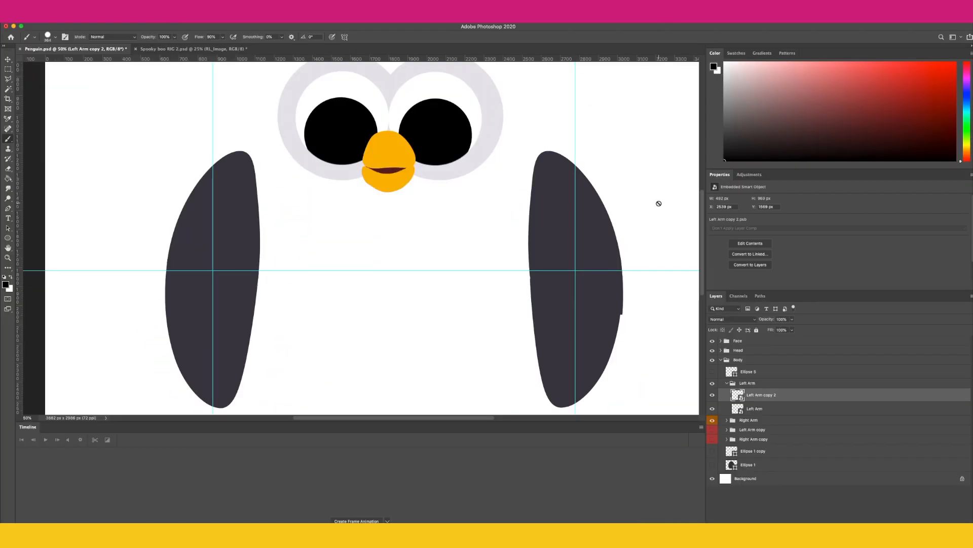
{"action": "key", "text": "Return"}
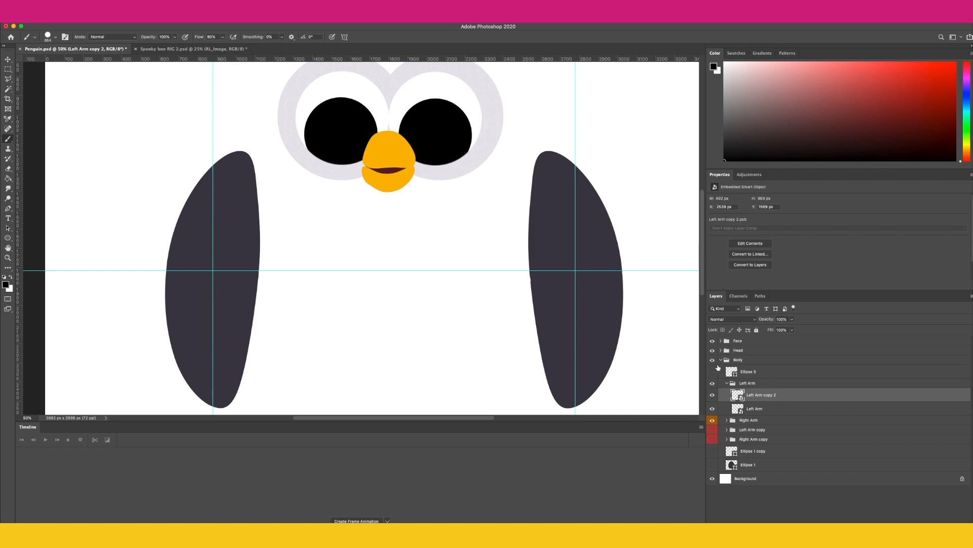
- Delete the Ellipse 5 circle and rename the Left Arm layer as Bottom Arm and Left Arm copy 2 as Top Arm
{"action": "left_click", "coordinate": [751, 374]}
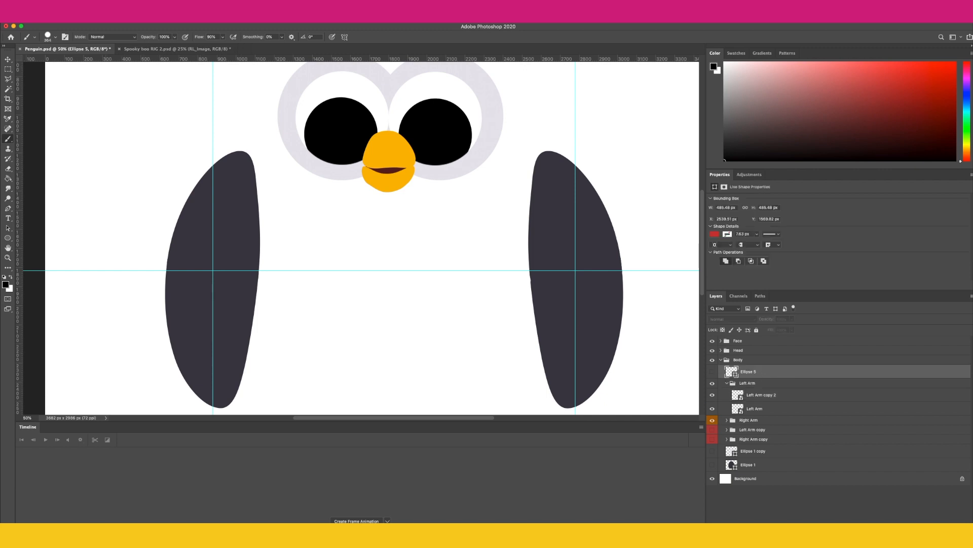
{"action": "key", "text": "Delete"}
{"action": "left_click", "coordinate": [712, 382]}
{"action": "left_click", "coordinate": [712, 381]}
{"action": "double_click", "coordinate": [753, 395]}
{"action": "type", "text": "Bottom Arm"}
{"action": "key", "text": "Return"}
{"action": "double_click", "coordinate": [758, 381]}
{"action": "type", "text": "Top Arm"}
{"action": "key", "text": "Return"}
- In the Right Arm group, rename Right Arm copy 2 as Bottom Arm and the Right Arm layer as Top Arm
{"action": "left_click", "coordinate": [727, 406]}
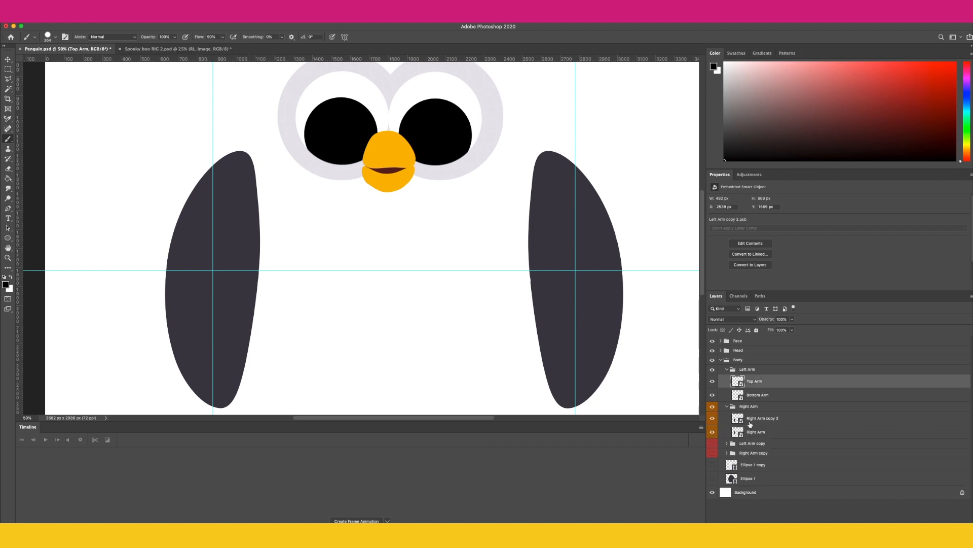
{"action": "left_click", "coordinate": [712, 419]}
{"action": "left_click", "coordinate": [713, 419]}
{"action": "double_click", "coordinate": [754, 419]}
{"action": "type", "text": "Bottom Arm"}
{"action": "key", "text": "Return"}
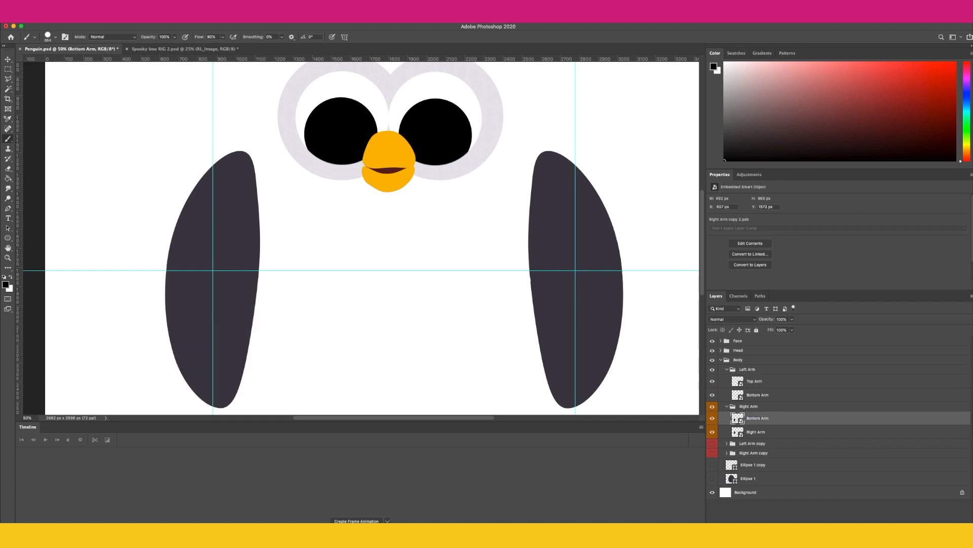
{"action": "double_click", "coordinate": [755, 432]}
{"action": "type", "text": "Top Arm"}
{"action": "key", "text": "Return"}
- Delete the Left Arm copy and Right Arm copy groups and show the Ellipse 1 and Ellipse 1 copy layers
{"action": "left_click", "coordinate": [759, 446]}
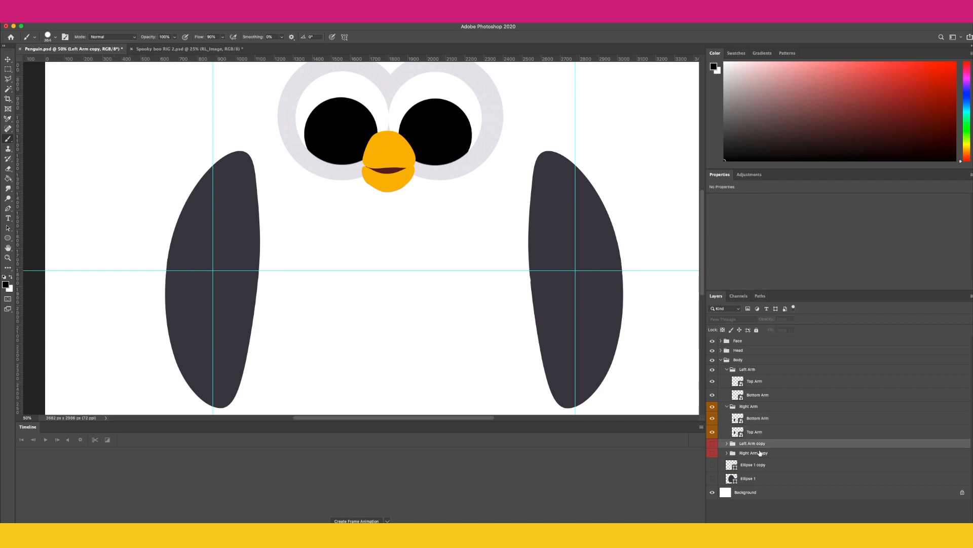
{"action": "left_click", "coordinate": [760, 453], "text": "shift"}
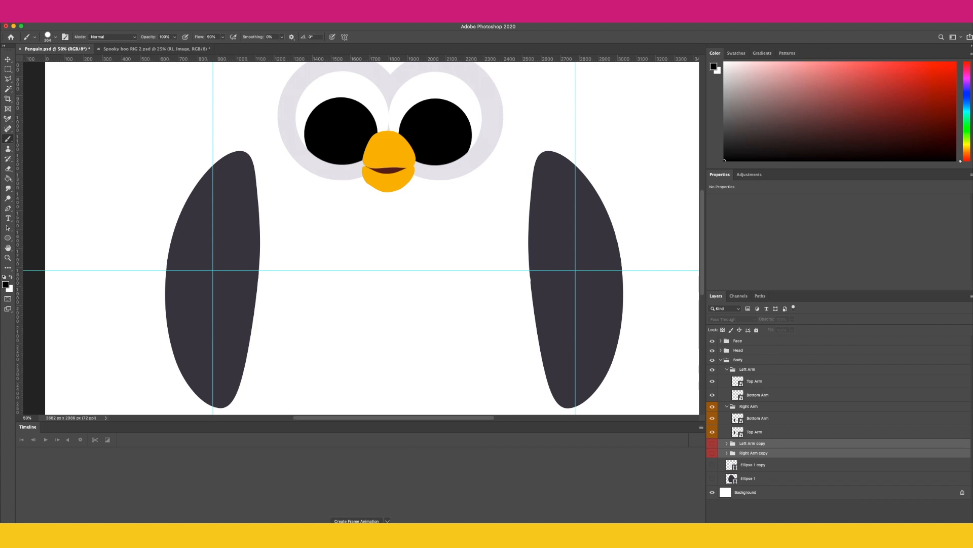
{"action": "key", "text": "Delete"}
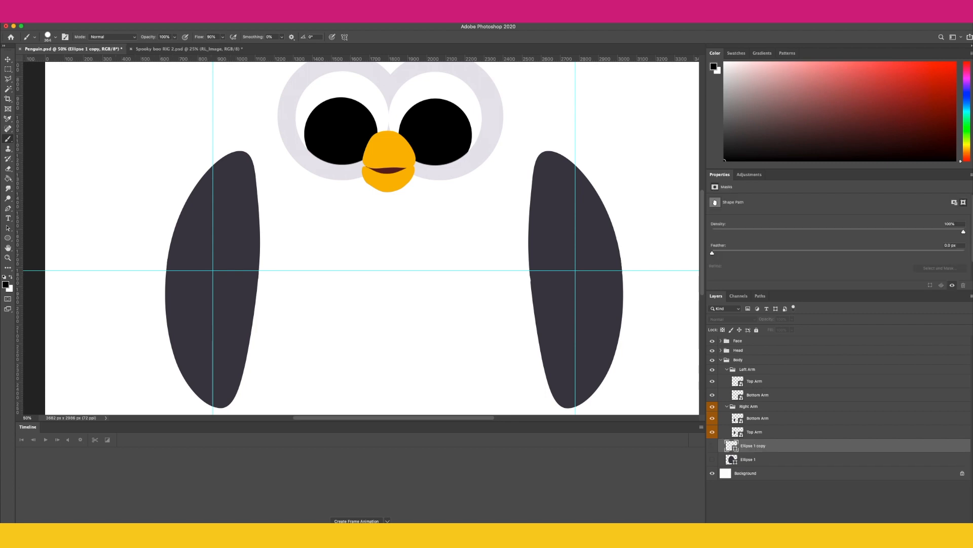
{"action": "left_click", "coordinate": [714, 458]}
{"action": "left_click", "coordinate": [712, 447]}
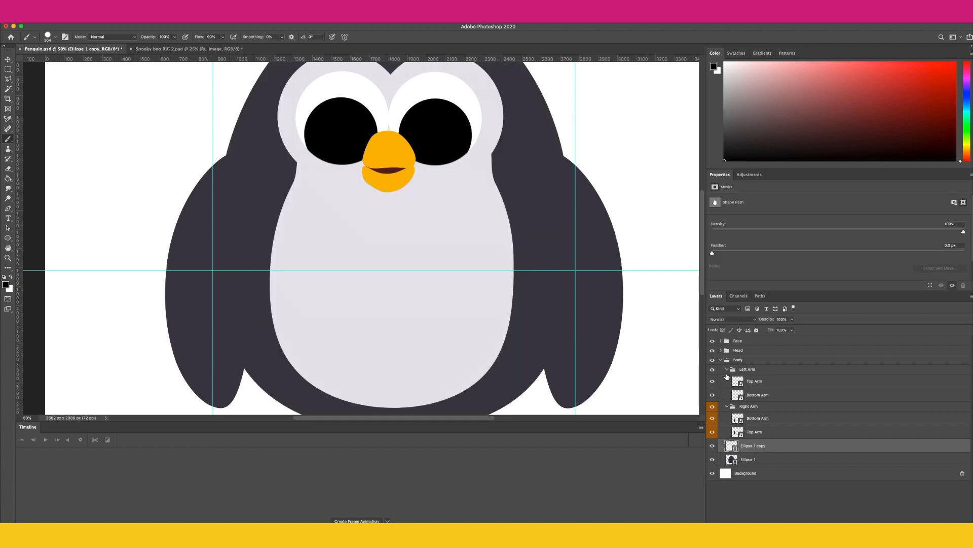
- Collapse the Left Arm and Right Arm groups and rename the Ellipse 1 copy layer as Tummy
{"action": "left_click", "coordinate": [730, 371]}
{"action": "left_click", "coordinate": [727, 369]}
{"action": "left_click", "coordinate": [727, 379]}
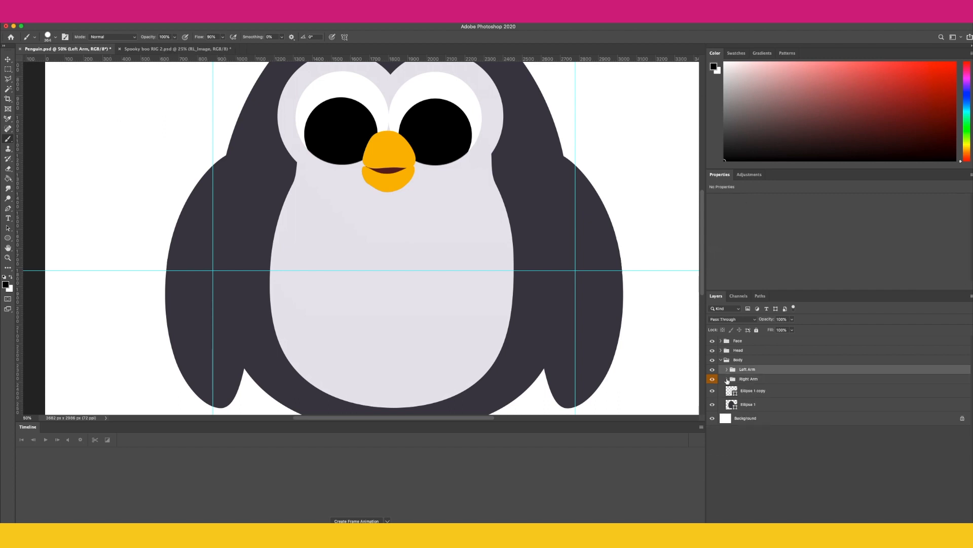
{"action": "left_click", "coordinate": [752, 395]}
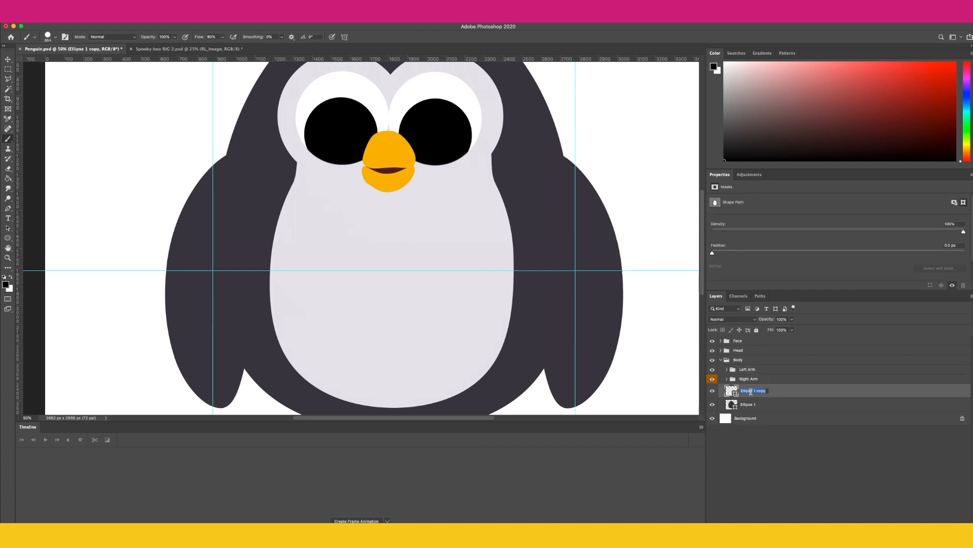
{"action": "type", "text": "Tummy"}
{"action": "key", "text": "Return"}
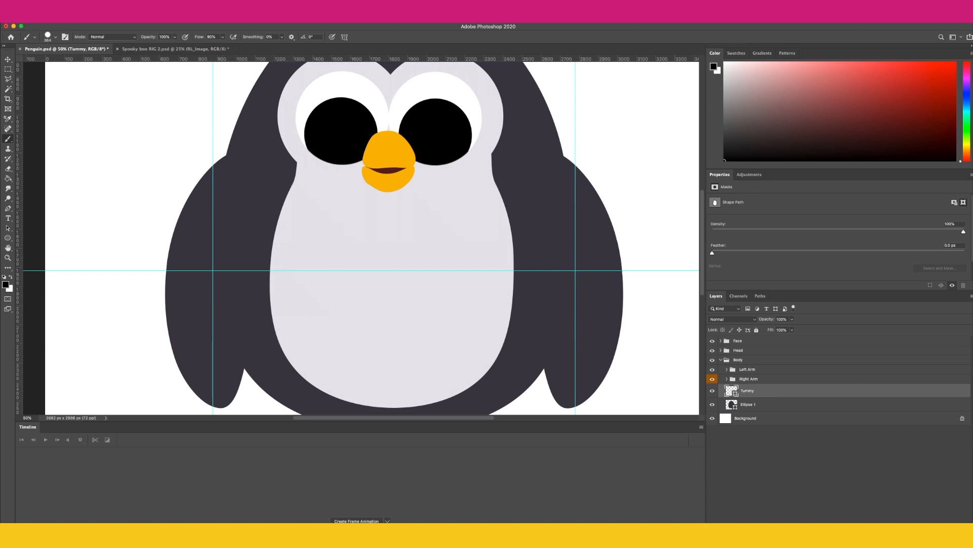
{"action": "left_click", "coordinate": [712, 405]}
{"action": "left_click", "coordinate": [713, 405]}
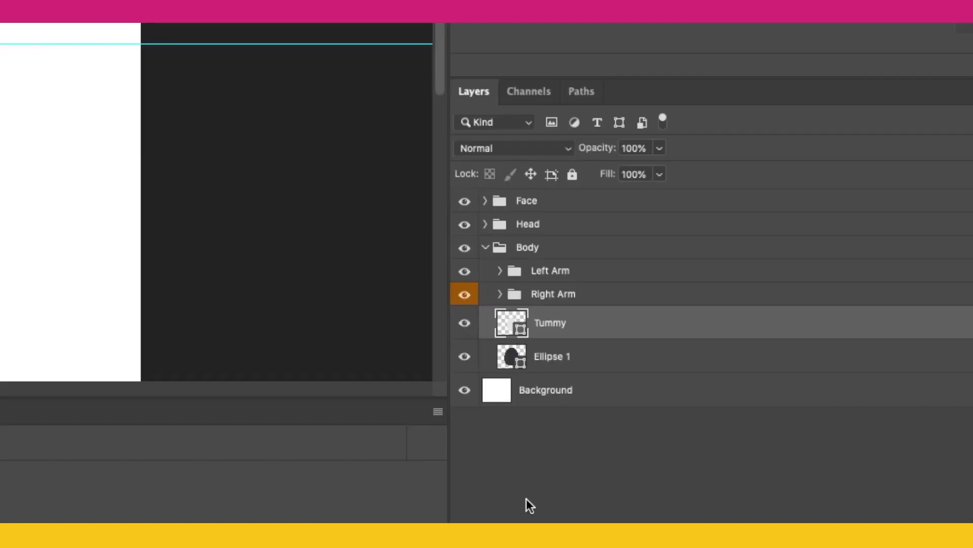
- Create a group above the Face group and name it Bone_Nub>RL_TalkingHead
{"action": "left_click", "coordinate": [534, 464]}
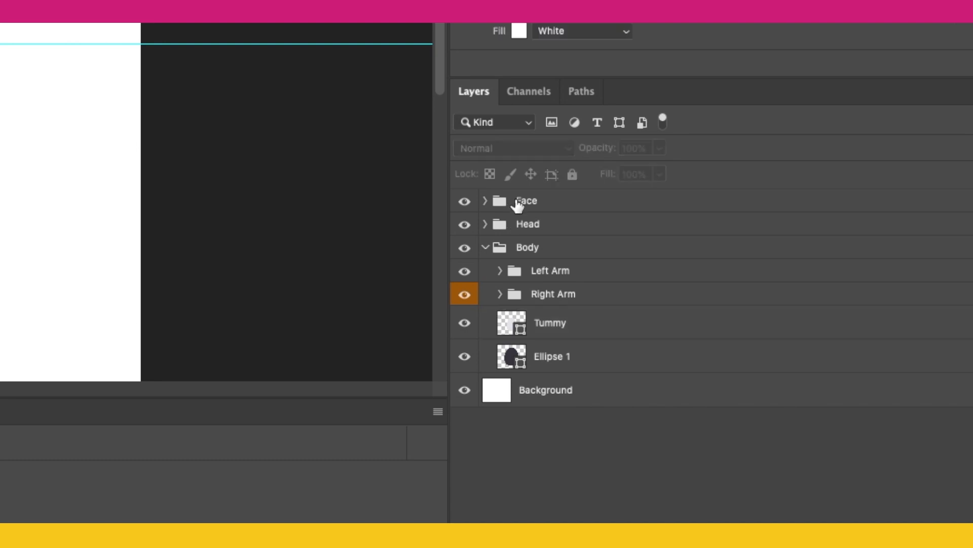
{"action": "left_click", "coordinate": [520, 203]}
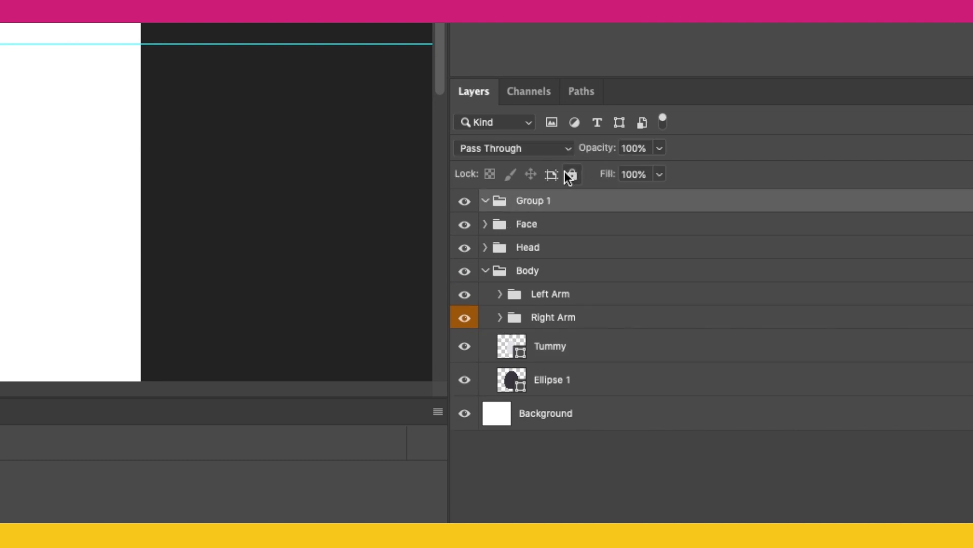
{"action": "double_click", "coordinate": [530, 200]}
{"action": "type", "text": "Bone_Nub>RL_TalkingHead"}
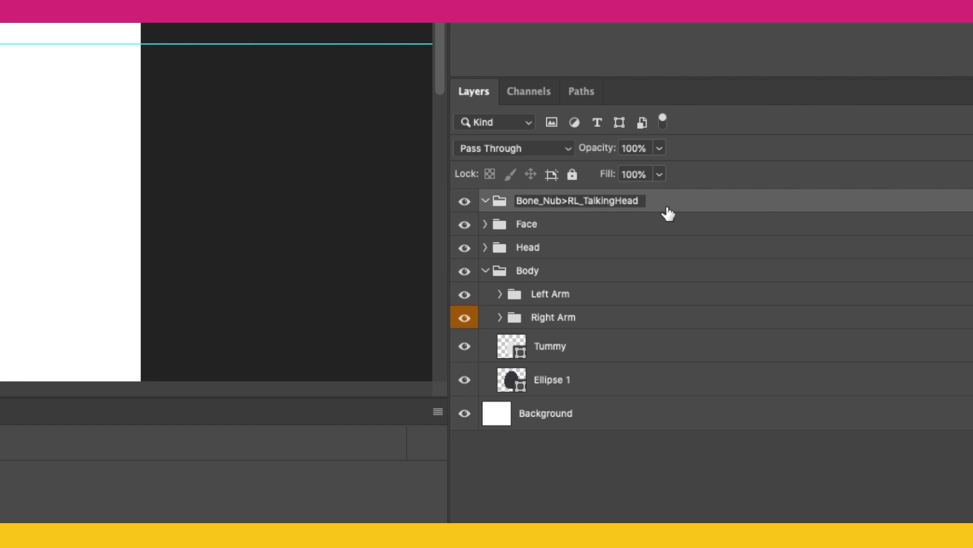
{"action": "key", "text": "Return"}
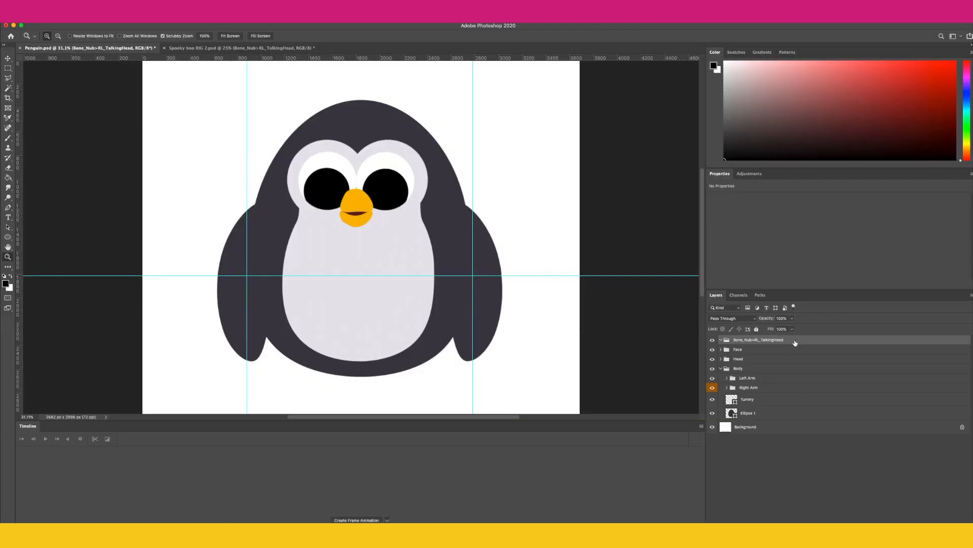
- Create a group named Headbone and nest it inside the Bone_Nub>RL_TalkingHead group
{"action": "key", "text": "ctrl+g"}
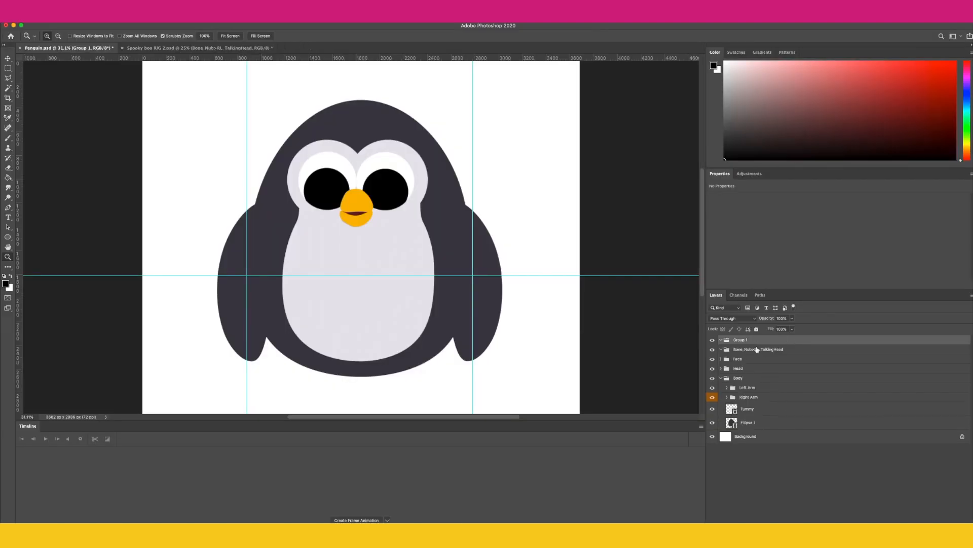
{"action": "type", "text": "Headbone"}
{"action": "key", "text": "Return"}
{"action": "left_click_drag", "start_coordinate": [734, 345], "coordinate": [738, 350]}
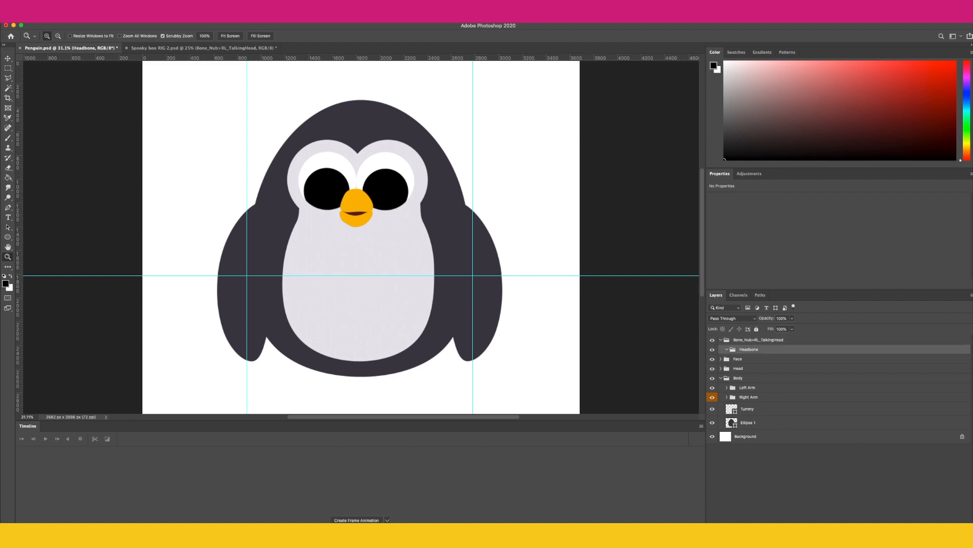
{"action": "key", "text": "super+g"}
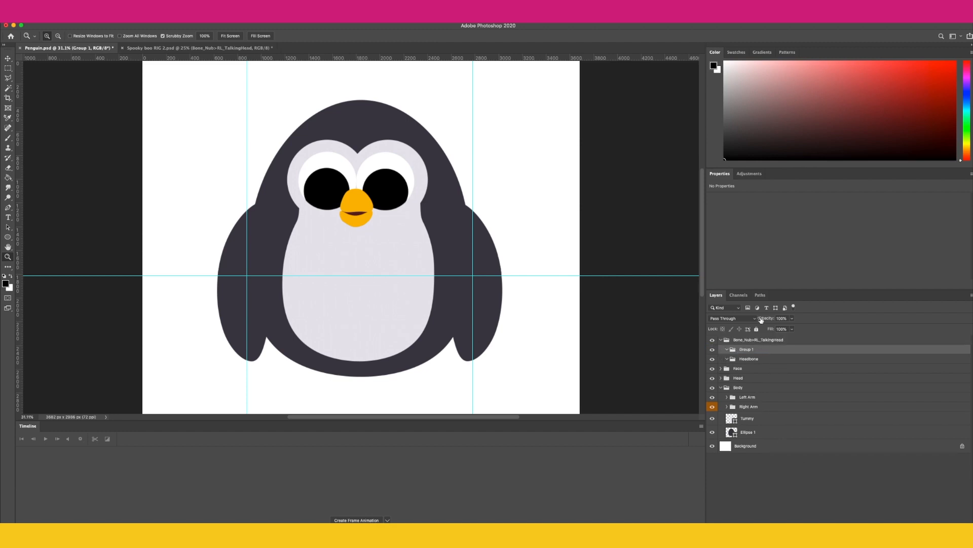
{"action": "key", "text": "super+z"}
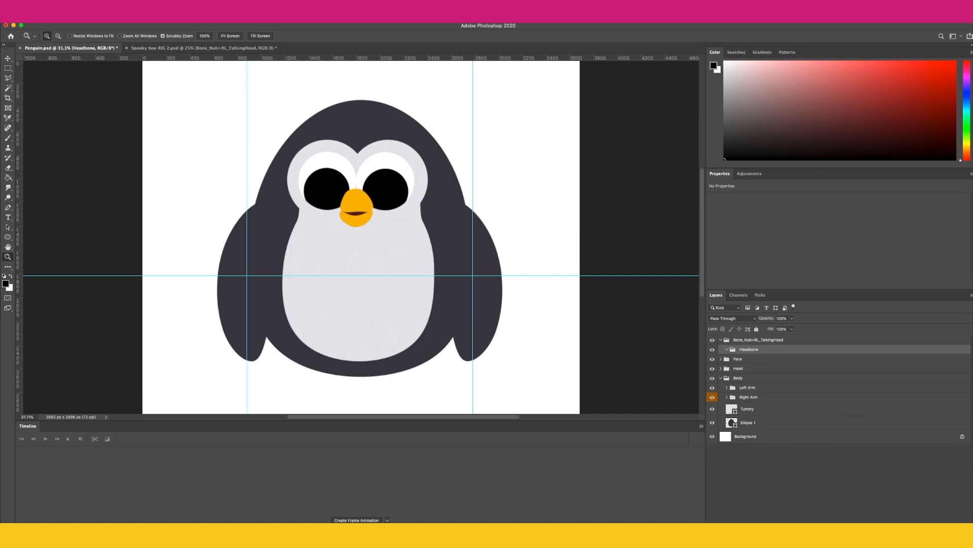
- Add two empty layers named LeftEye and RightEye to the Headbone group
{"action": "key", "text": "super+shift+alt+n"}
{"action": "double_click", "coordinate": [753, 362]}
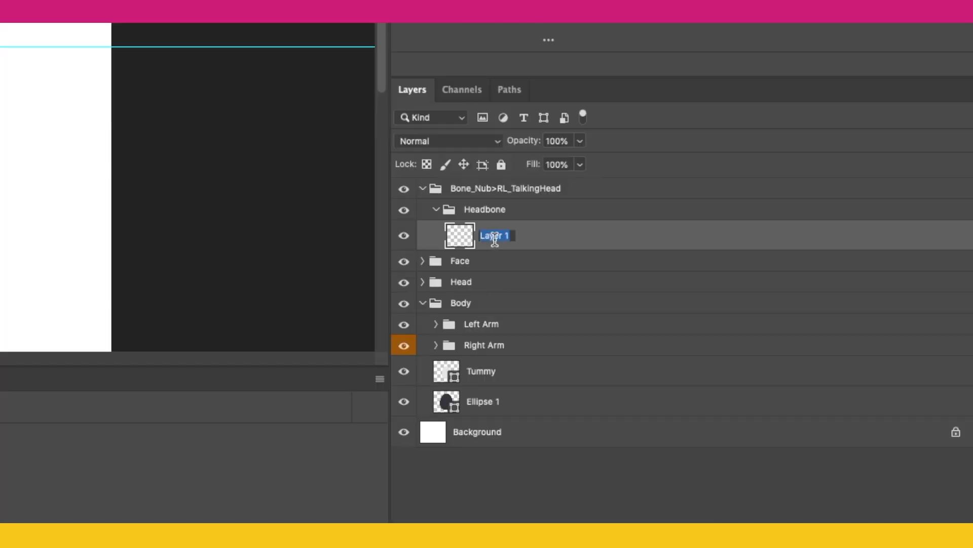
{"action": "type", "text": "LeftEye"}
{"action": "key", "text": "Return"}
{"action": "key", "text": "ctrl+shift+alt+n"}
{"action": "double_click", "coordinate": [495, 235]}
{"action": "type", "text": "RightEye"}
{"action": "key", "text": "Return"}
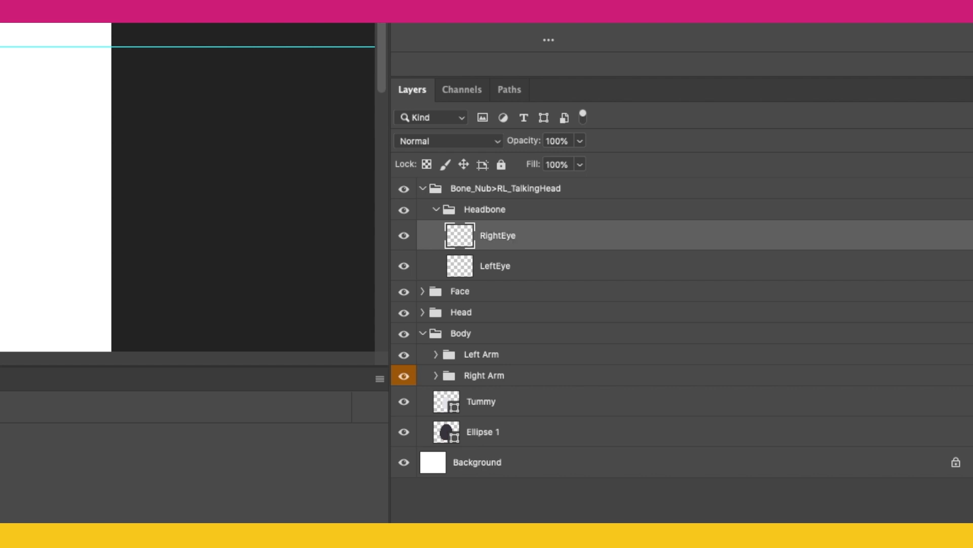
- Add another empty layer named LeftEyeBack above RightEye in the Headbone group
{"action": "key", "text": "ctrl+shift+alt+n"}
{"action": "double_click", "coordinate": [489, 236]}
{"action": "type", "text": "ftEye"}
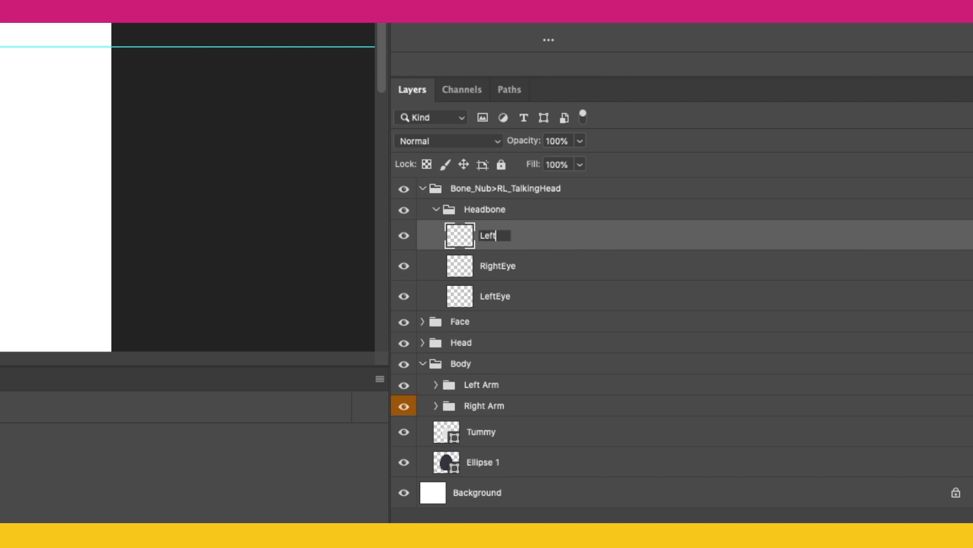
{"action": "type", "text": "HBa"}
{"action": "key", "text": "BackSpace"}
{"action": "key", "text": "BackSpace"}
{"action": "key", "text": "BackSpace"}
{"action": "type", "text": "Back"}
{"action": "key", "text": "Return"}
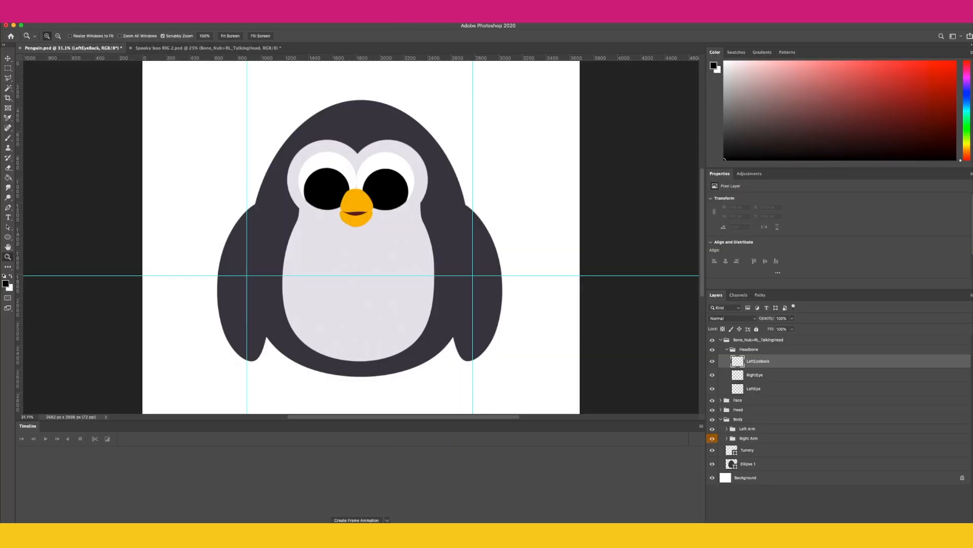
- Add an empty layer named Right to the Headbone group, and delete all four layers in that group
{"action": "left_click", "coordinate": [858, 521]}
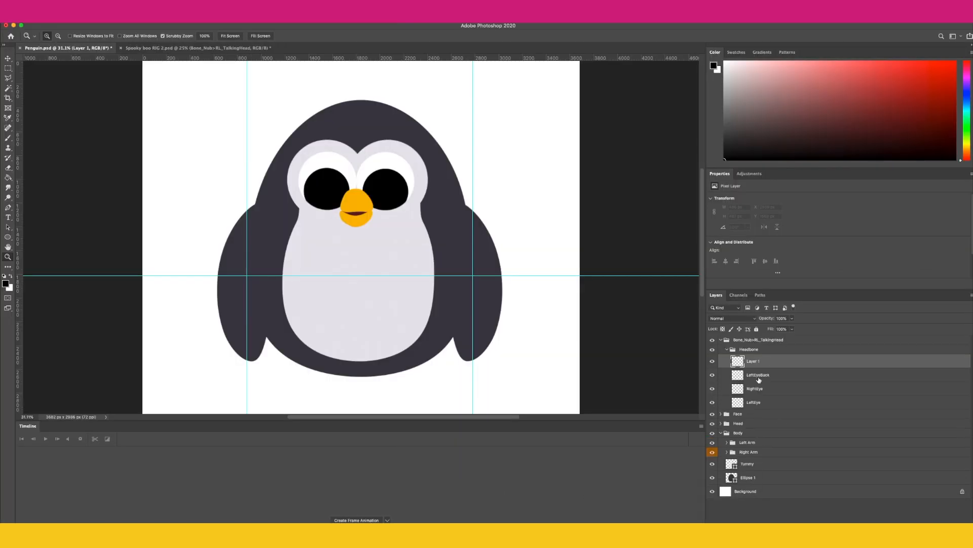
{"action": "type", "text": "Right"}
{"action": "key", "text": "Return"}
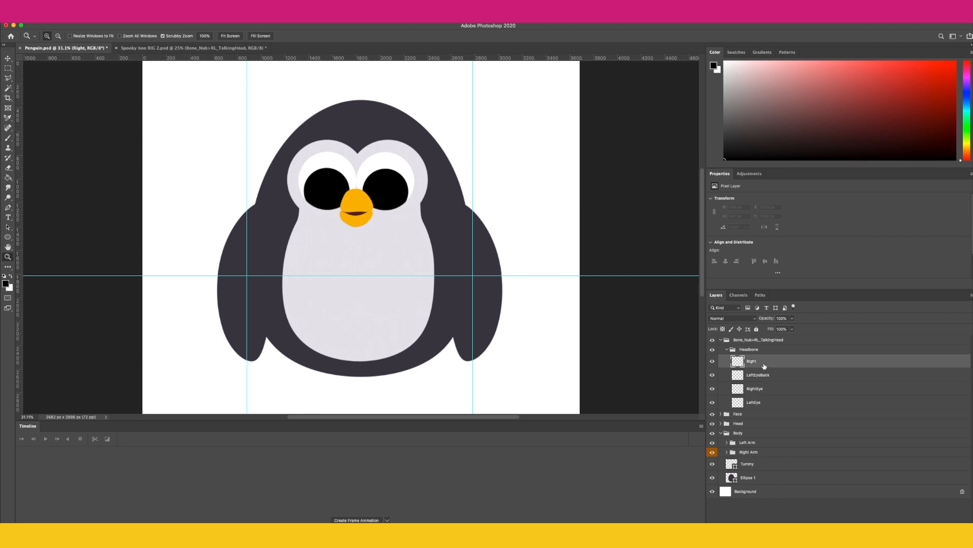
{"action": "left_click", "coordinate": [761, 400], "text": "shift"}
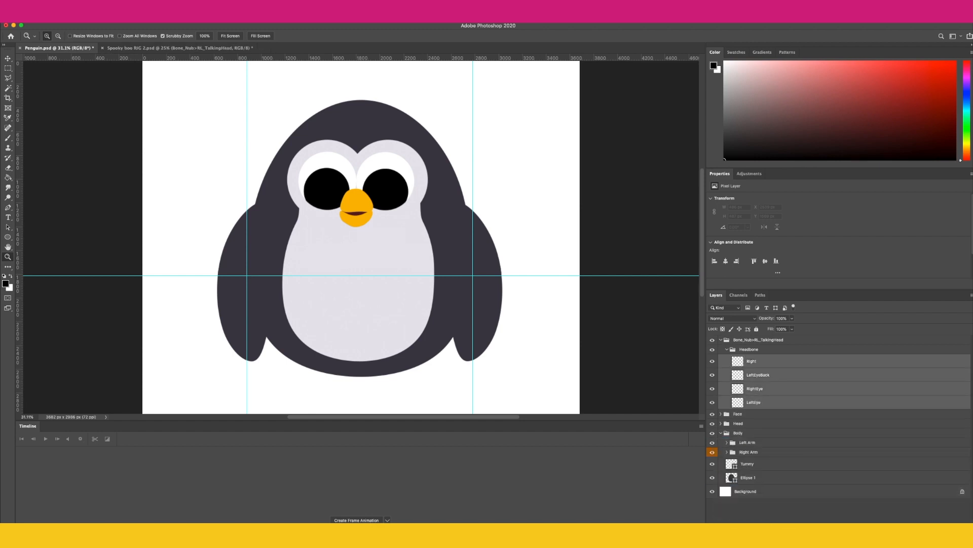
{"action": "key", "text": "Delete"}
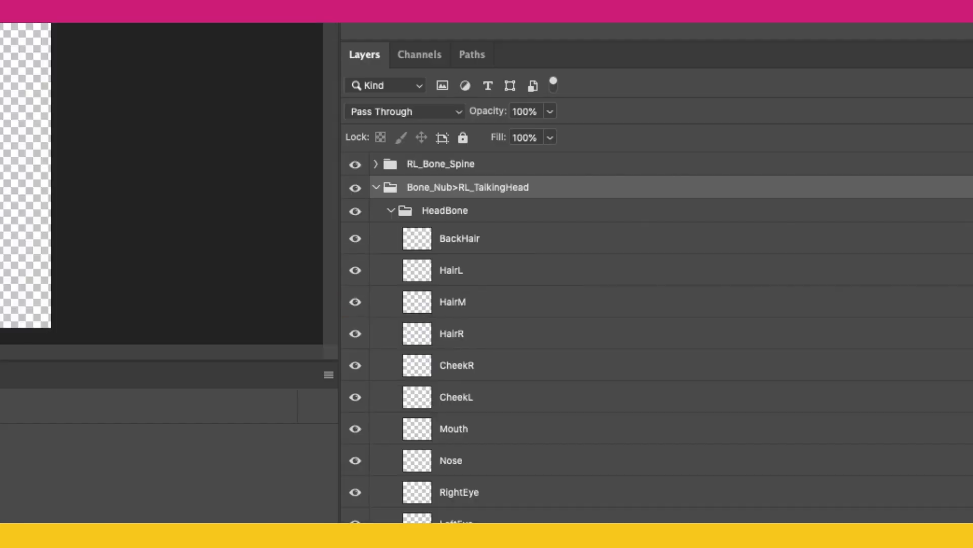
- Duplicate the HairM layer from the HeadBone group of Spooky boo RIG 2.psd into the Penguin.psd document
{"action": "left_click", "coordinate": [464, 302]}
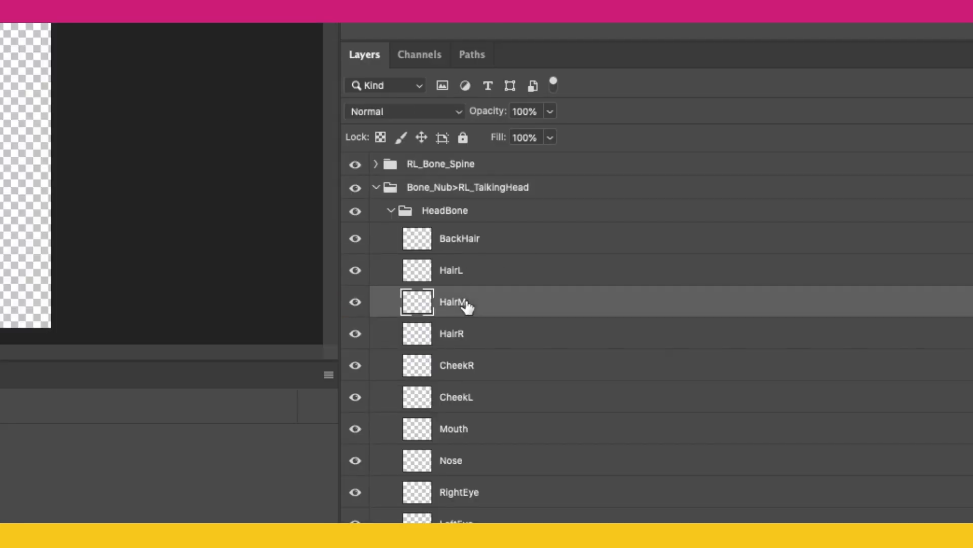
{"action": "left_click", "coordinate": [349, 302]}
{"action": "left_click", "coordinate": [349, 302]}
{"action": "right_click", "coordinate": [495, 303]}
{"action": "left_click", "coordinate": [547, 79]}
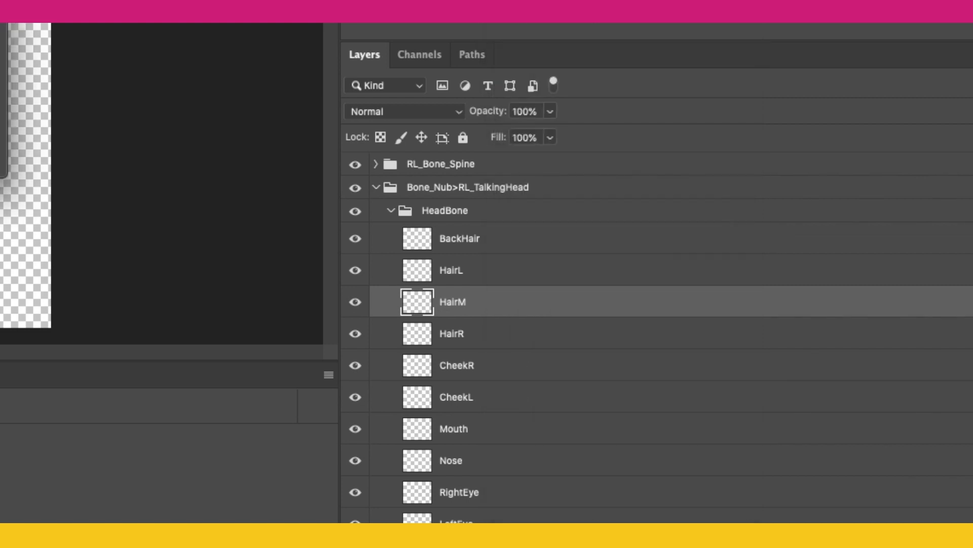
{"action": "key", "text": "Return"}
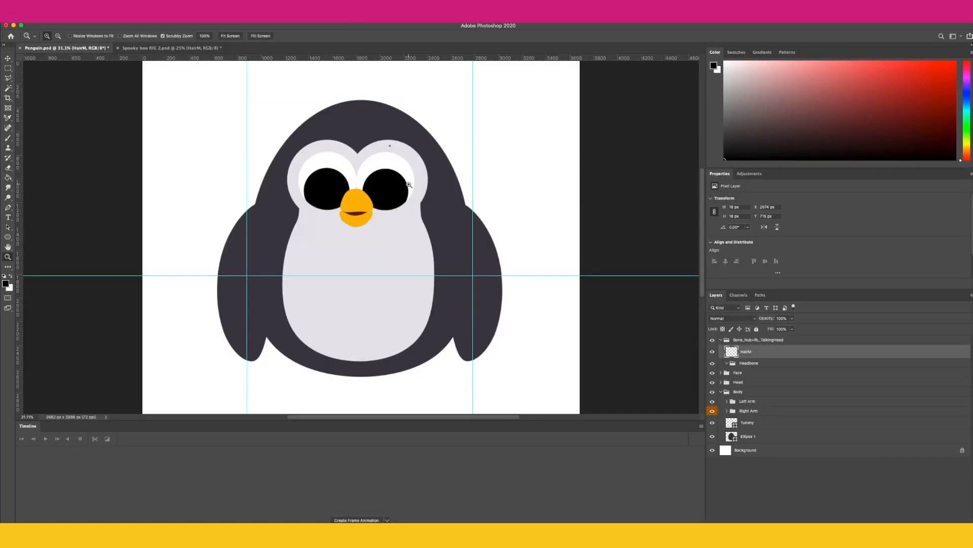
- Place the copied HairM layer inside the Headbone group and rename it LeftEye
{"action": "key", "text": "ctrl+t"}
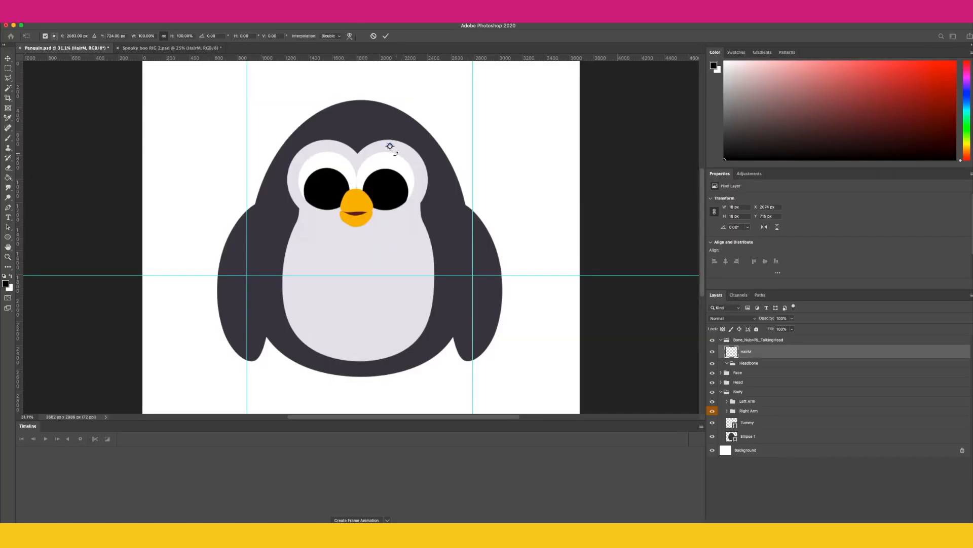
{"action": "key", "text": "z"}
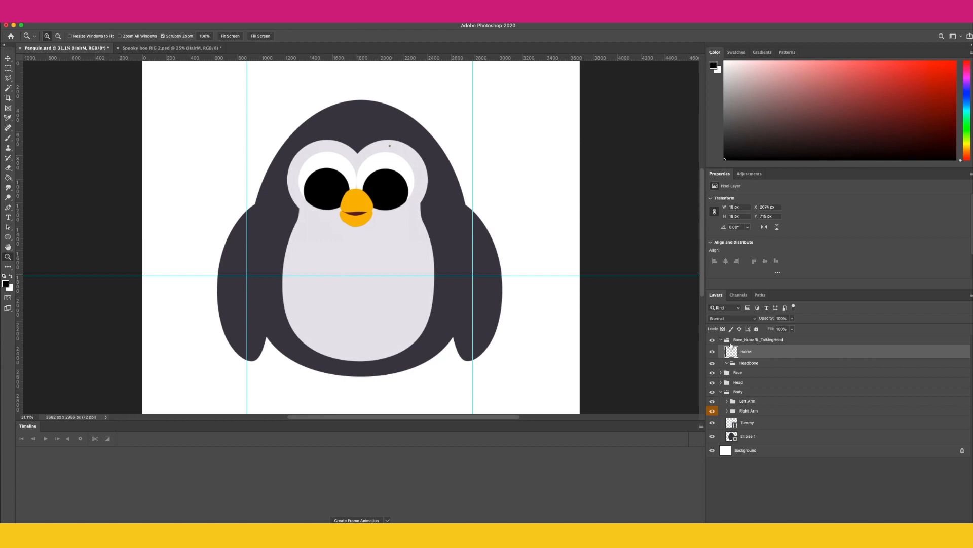
{"action": "double_click", "coordinate": [747, 352]}
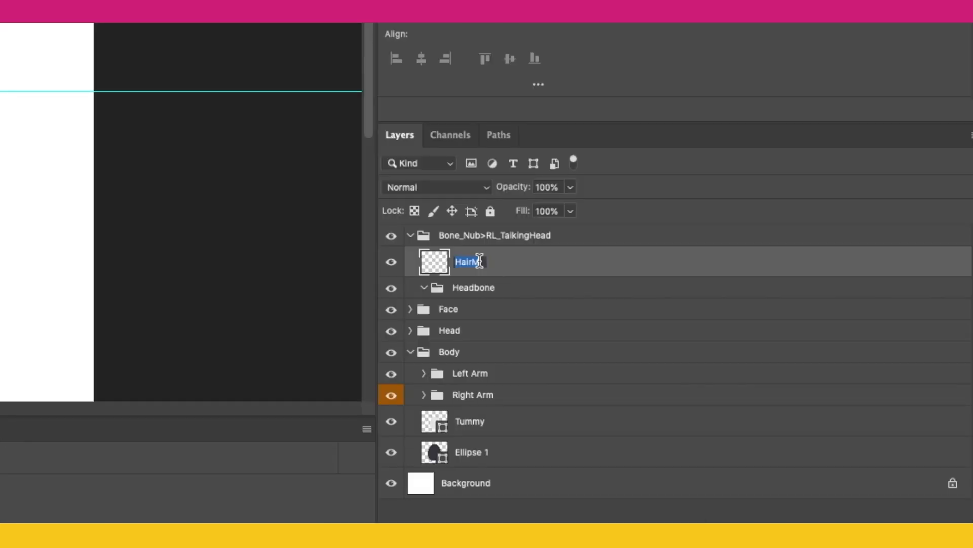
{"action": "key", "text": "BackSpace"}
{"action": "type", "text": "layer"}
{"action": "key", "text": "Return"}
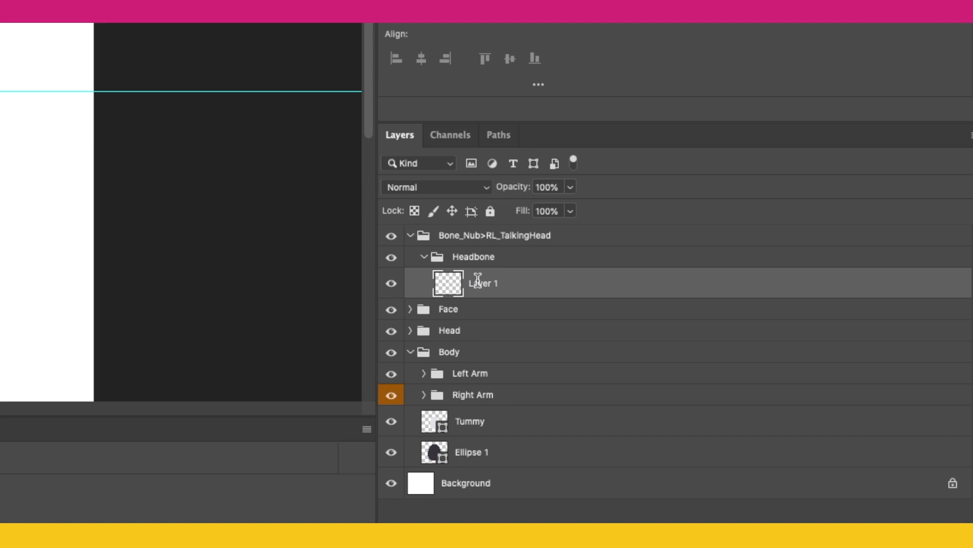
{"action": "double_click", "coordinate": [477, 282]}
{"action": "type", "text": "LeftEye"}
{"action": "key", "text": "Return"}
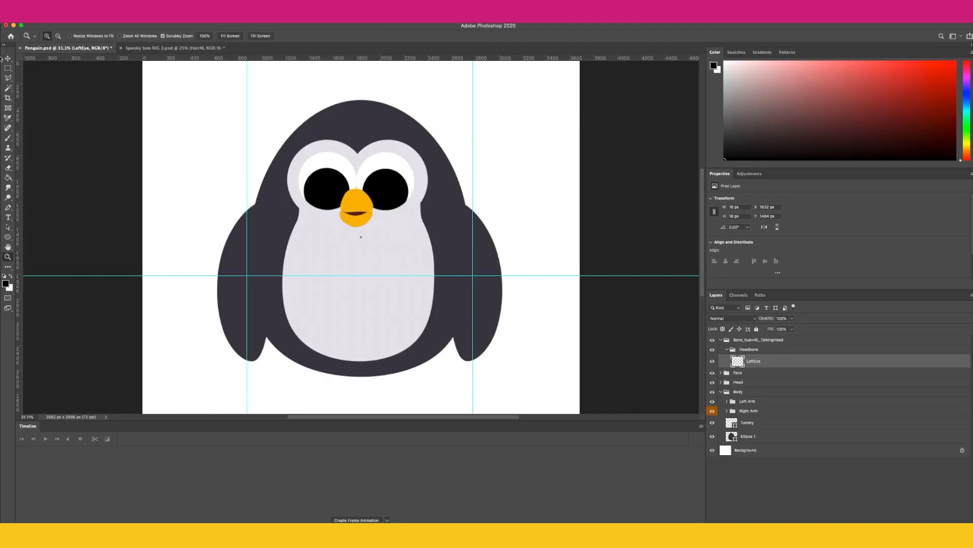
- Move the LeftEye dot onto the centre of the penguin's left pupil, at about X 2040 px, Y 1030 px
{"action": "left_click", "coordinate": [8, 59]}
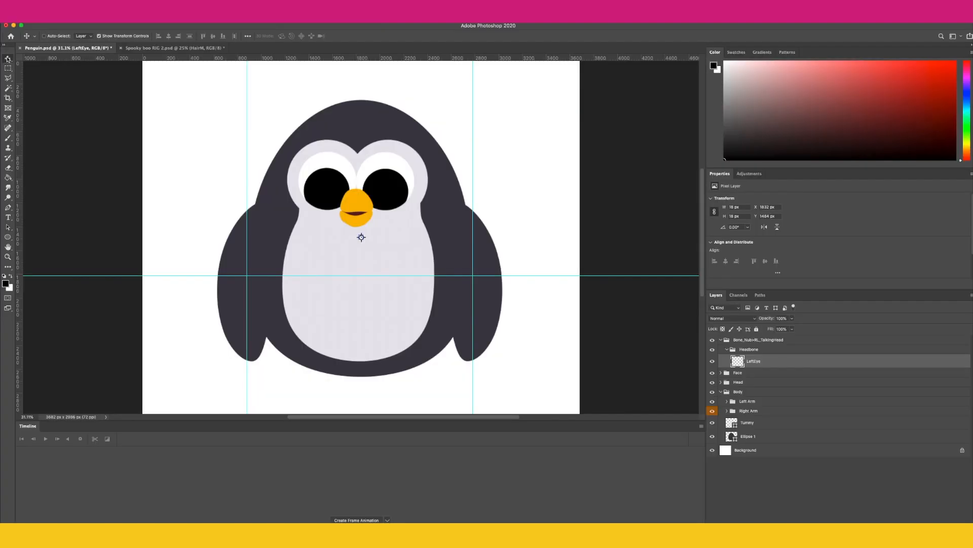
{"action": "left_click_drag", "start_coordinate": [391, 267], "coordinate": [415, 212]}
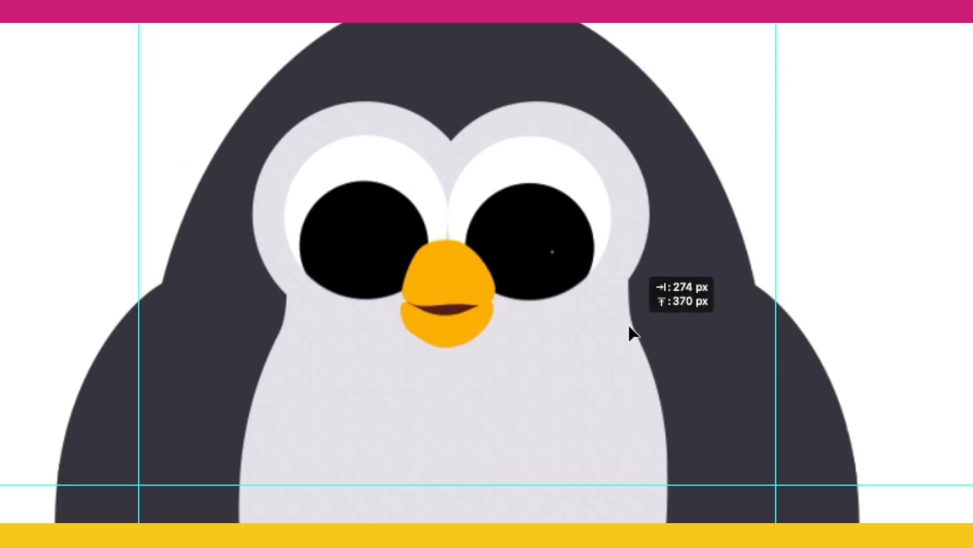
{"action": "left_click_drag", "start_coordinate": [614, 306], "coordinate": [613, 308]}
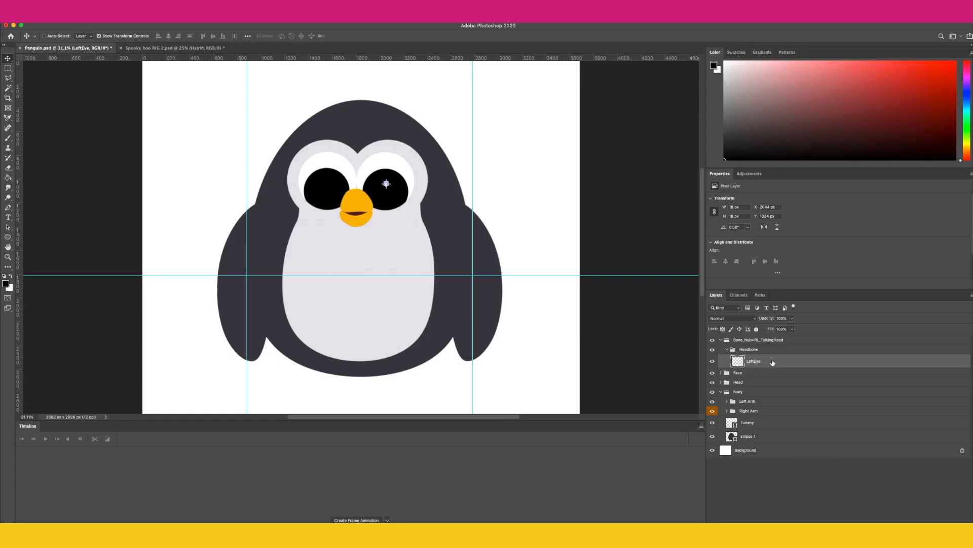
- Duplicate LeftEye as RightEye and move the copy onto the other pupil, at about X 1540 px, Y 1030 px
{"action": "key", "text": "super+j"}
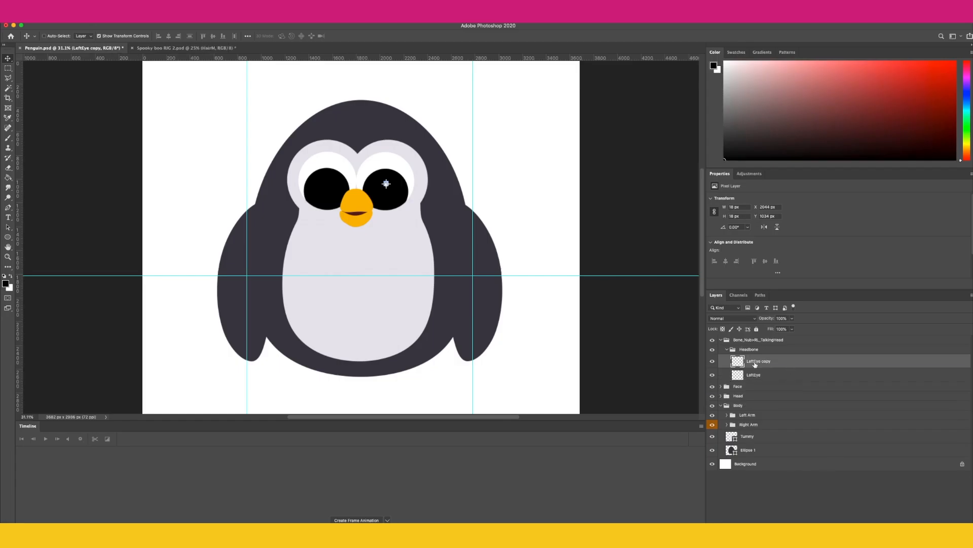
{"action": "type", "text": "RightEye"}
{"action": "key", "text": "Return"}
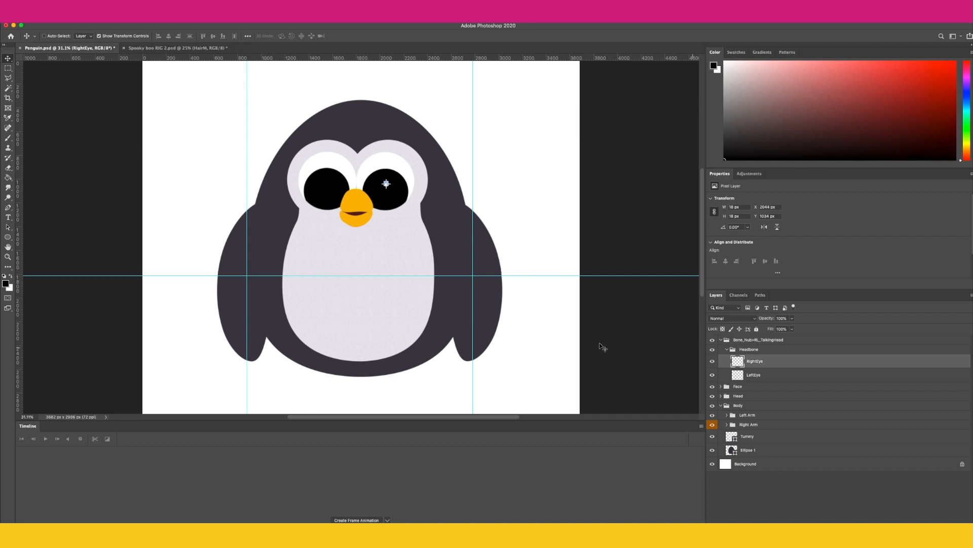
{"action": "left_click_drag", "start_coordinate": [424, 232], "coordinate": [359, 237]}
- Duplicate the LeftEye layer in the Headbone group and name the copy LeftEyeBack
{"action": "left_click", "coordinate": [752, 376]}
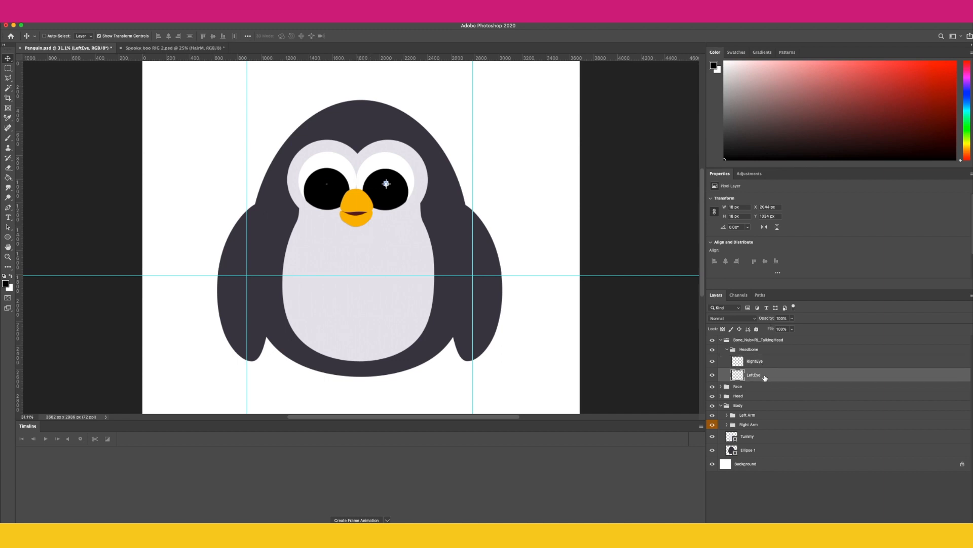
{"action": "key", "text": "super+j"}
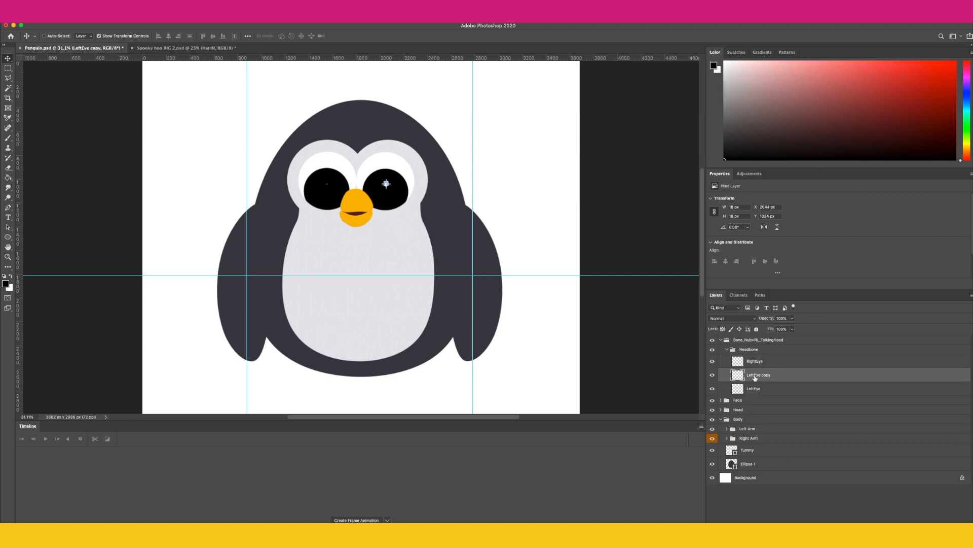
{"action": "type", "text": "L"}
{"action": "key", "text": "Return"}
{"action": "left_click", "coordinate": [713, 375]}
{"action": "left_click", "coordinate": [713, 376]}
{"action": "left_click", "coordinate": [712, 389]}
{"action": "left_click", "coordinate": [753, 390]}
{"action": "left_click", "coordinate": [713, 389]}
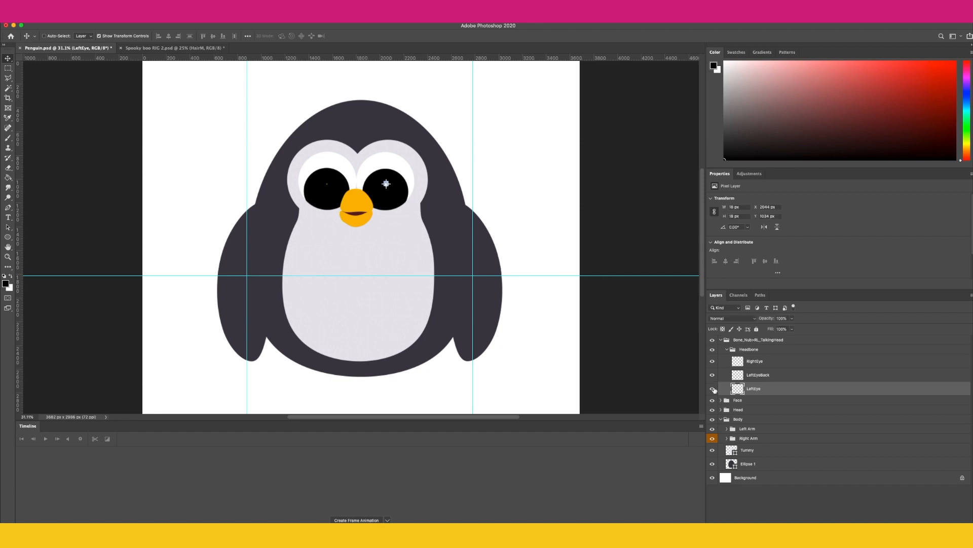
{"action": "left_click", "coordinate": [761, 375]}
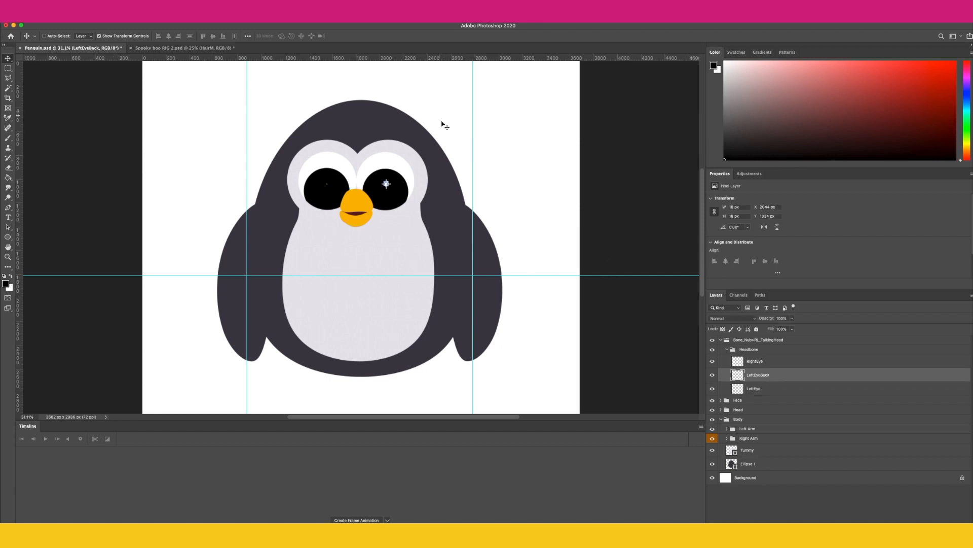
- Duplicate RightEye as RightEyeBack and arrange the Headbone layers as RightEye, LeftEye, RightEyeBack, LeftEyeBack
{"action": "left_click", "coordinate": [760, 364]}
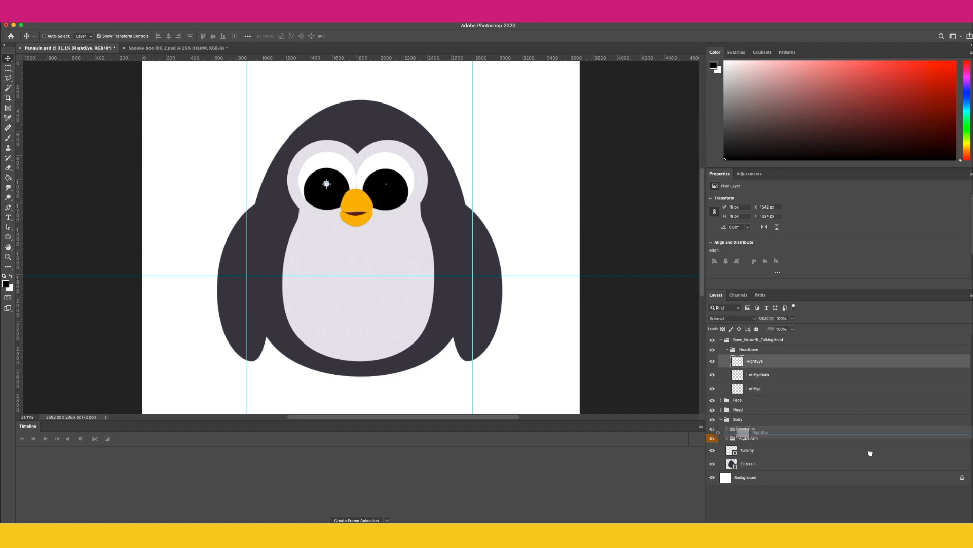
{"action": "key", "text": "ctrl+j"}
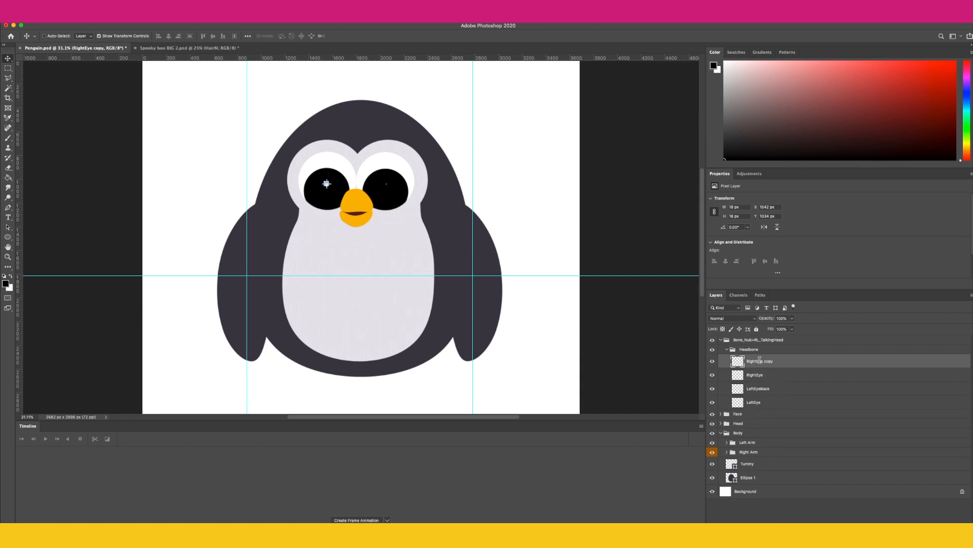
{"action": "type", "text": "R"}
{"action": "key", "text": "Return"}
{"action": "left_click_drag", "start_coordinate": [778, 375], "coordinate": [746, 359]}
{"action": "left_click", "coordinate": [766, 403]}
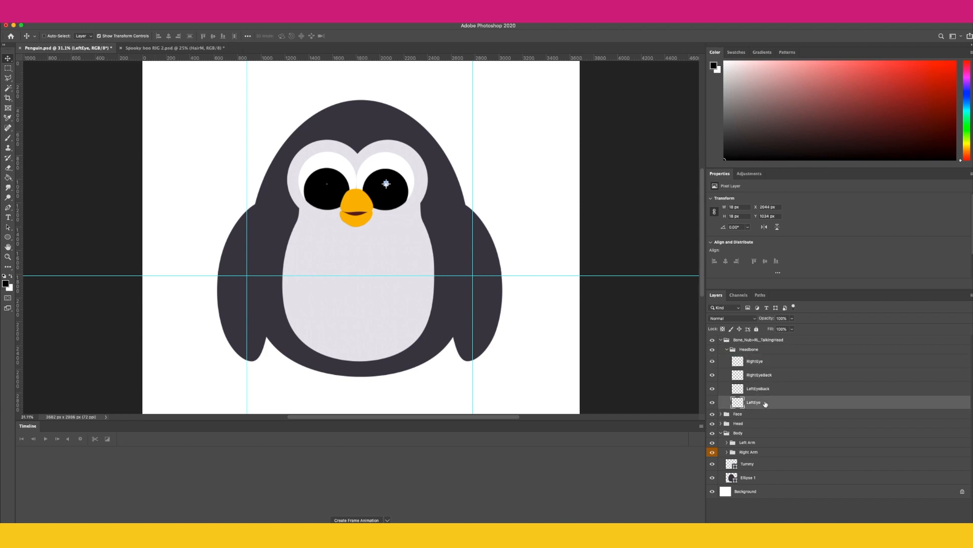
{"action": "left_click_drag", "start_coordinate": [755, 401], "coordinate": [757, 369]}
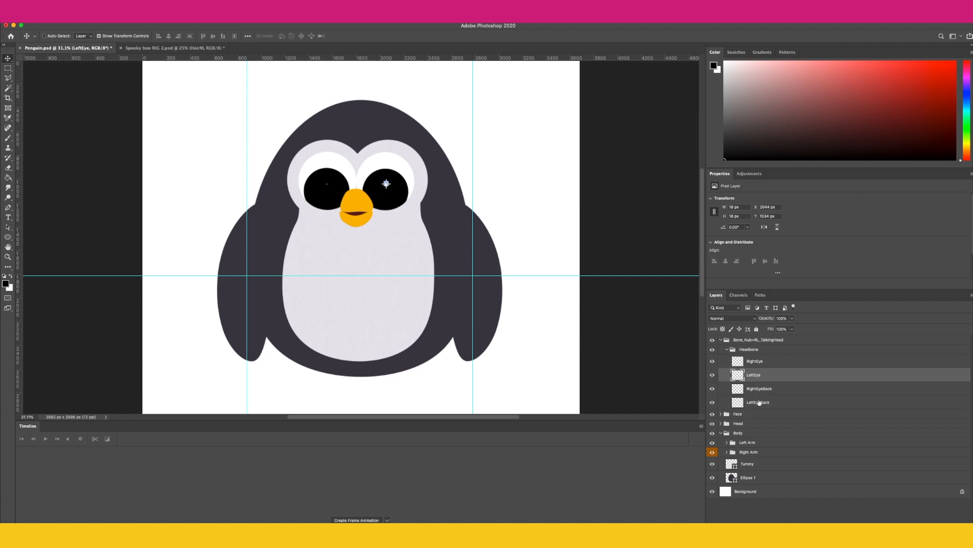
- Duplicate LeftEyeBack as Mouth, centre its dot on the beak, and place the layer below LeftEyeBack
{"action": "left_click", "coordinate": [759, 402]}
{"action": "left_click_drag", "start_coordinate": [763, 404], "coordinate": [755, 399]}
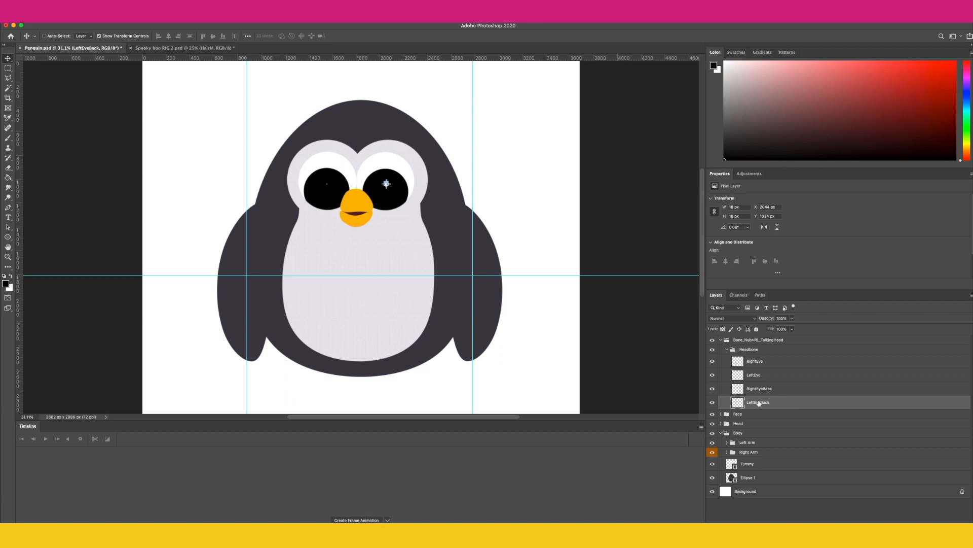
{"action": "right_click", "coordinate": [800, 406]}
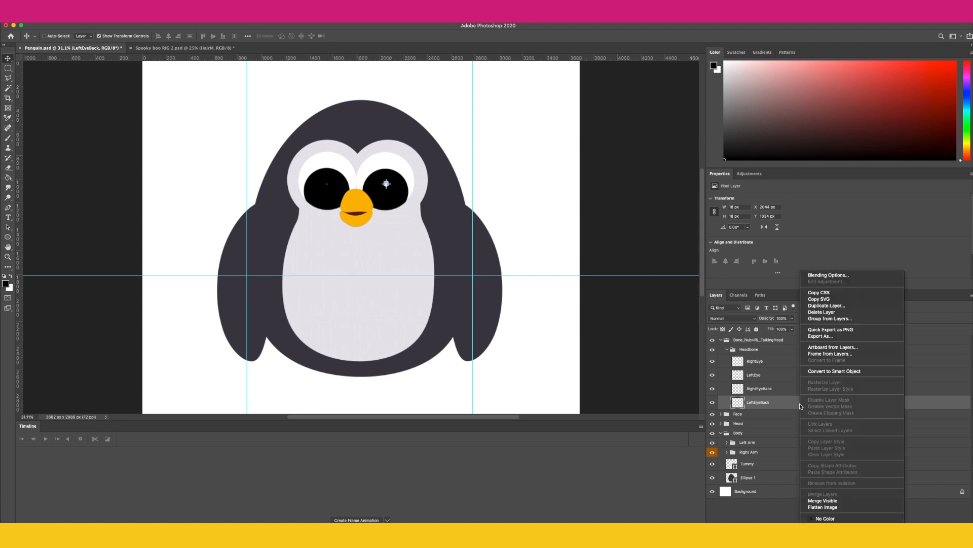
{"action": "left_click", "coordinate": [826, 305]}
{"action": "type", "text": "Mouth"}
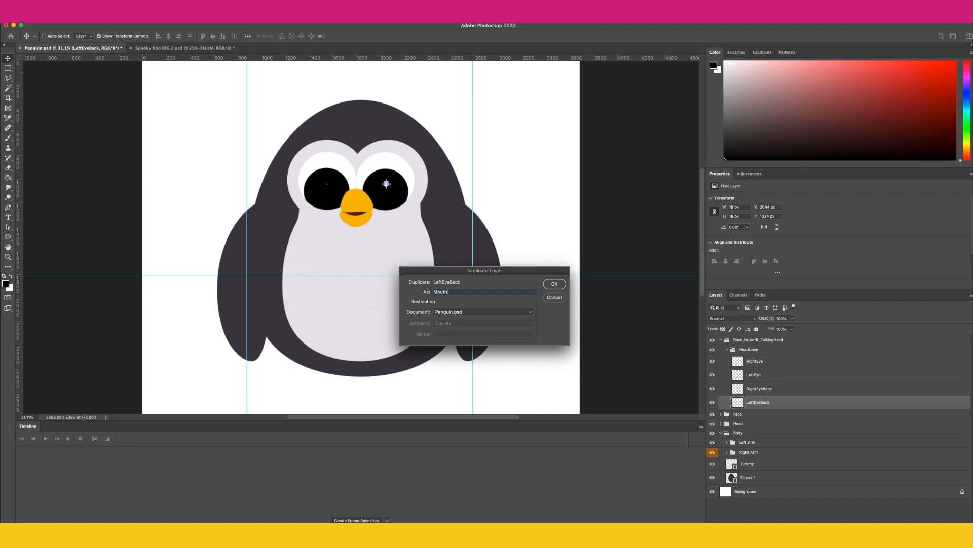
{"action": "key", "text": "Return"}
{"action": "left_click_drag", "start_coordinate": [456, 298], "coordinate": [426, 324]}
{"action": "left_click_drag", "start_coordinate": [755, 417], "coordinate": [760, 395]}
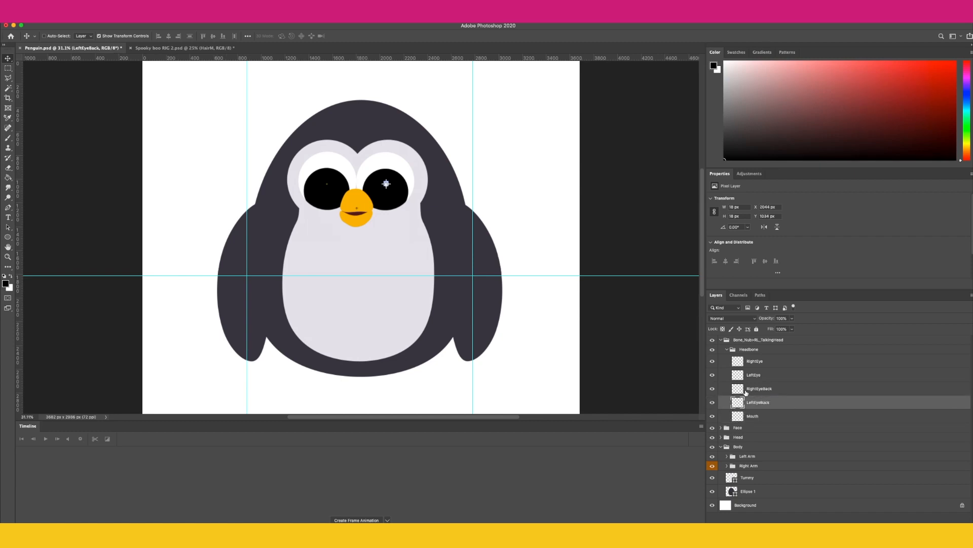
- Duplicate Mouth as Tummy, place it below Mouth, and move its dot to the tummy's centre, at about X 1785 px, Y 1880 px
{"action": "left_click", "coordinate": [774, 419]}
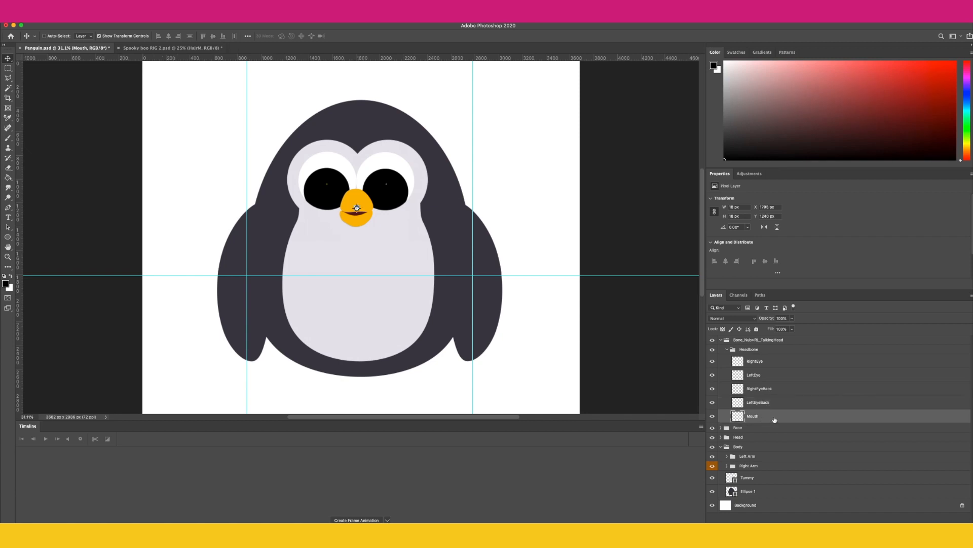
{"action": "key", "text": "super+j"}
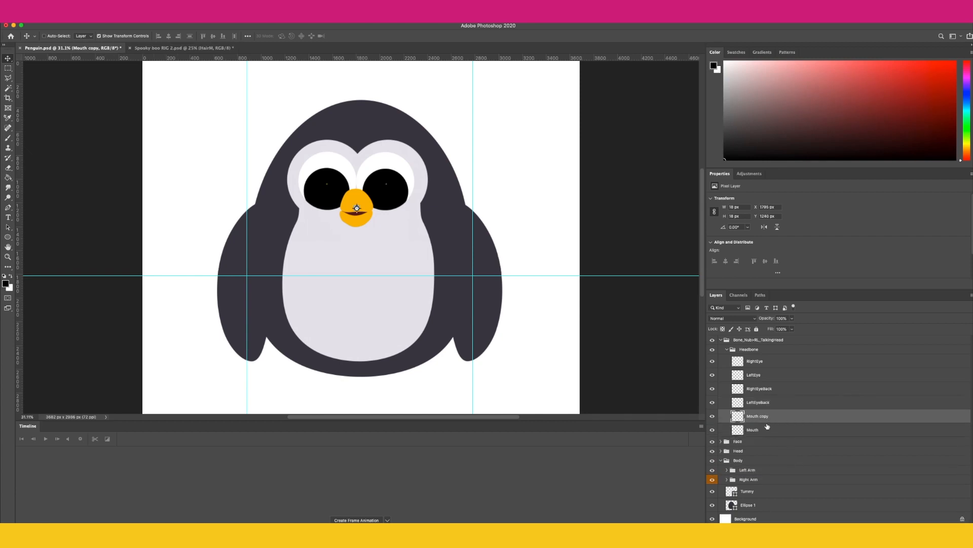
{"action": "type", "text": "Tummy"}
{"action": "key", "text": "Return"}
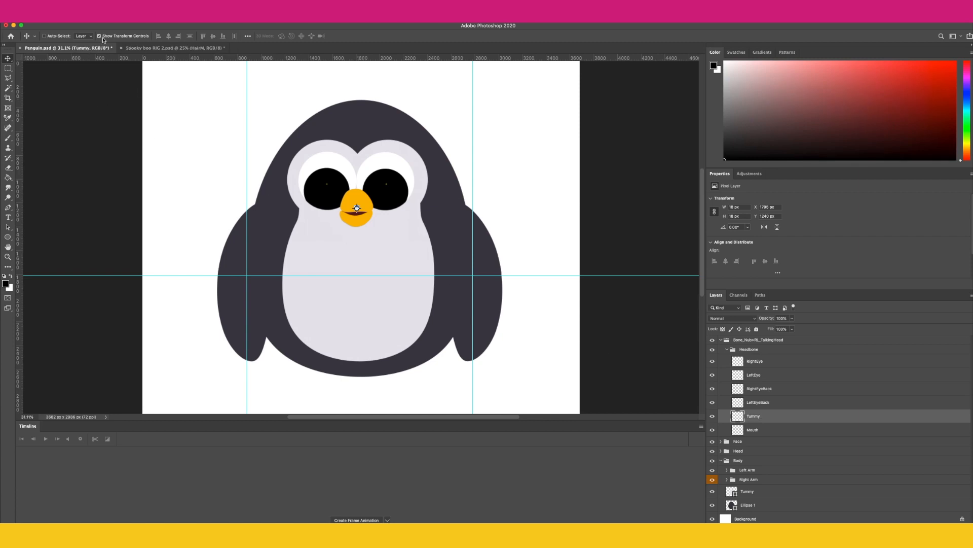
{"action": "left_click", "coordinate": [759, 430]}
{"action": "left_click_drag", "start_coordinate": [765, 432], "coordinate": [760, 425]}
{"action": "left_click", "coordinate": [759, 430]}
{"action": "left_click_drag", "start_coordinate": [385, 239], "coordinate": [385, 317]}
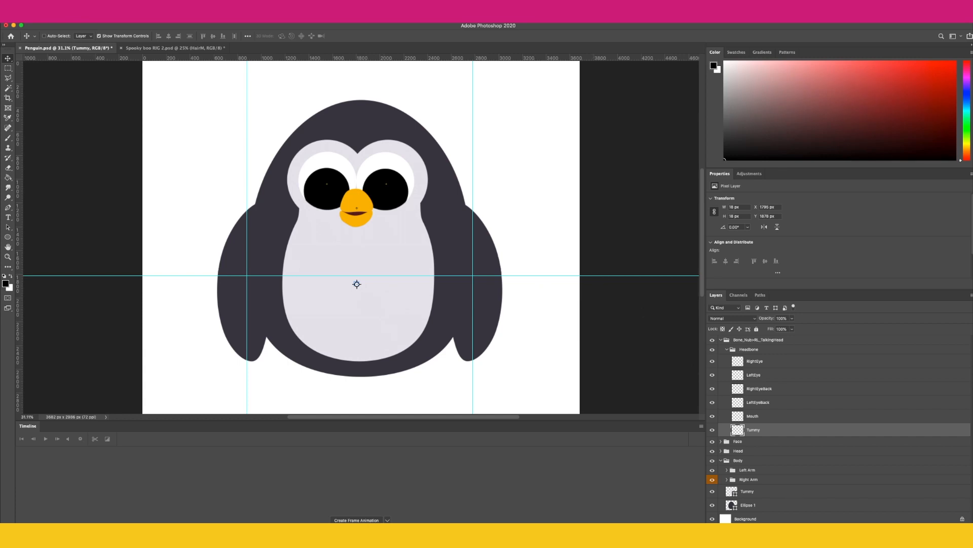
- Create a group named Centre below Headbone inside the Bone_Nub>RL_TalkingHead group
{"action": "key", "text": "super+g"}
{"action": "left_click_drag", "start_coordinate": [730, 427], "coordinate": [733, 346]}
{"action": "double_click", "coordinate": [745, 359]}
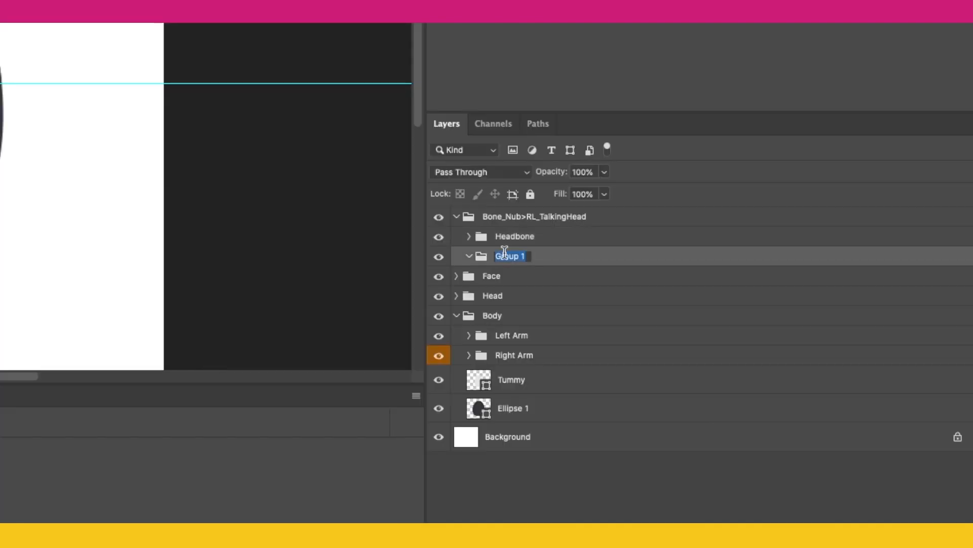
{"action": "type", "text": "Centre"}
{"action": "key", "text": "Return"}
- Move the Right Eye Closed and Right Eye Normal groups from the Face group into the Centre group
{"action": "left_click", "coordinate": [469, 237]}
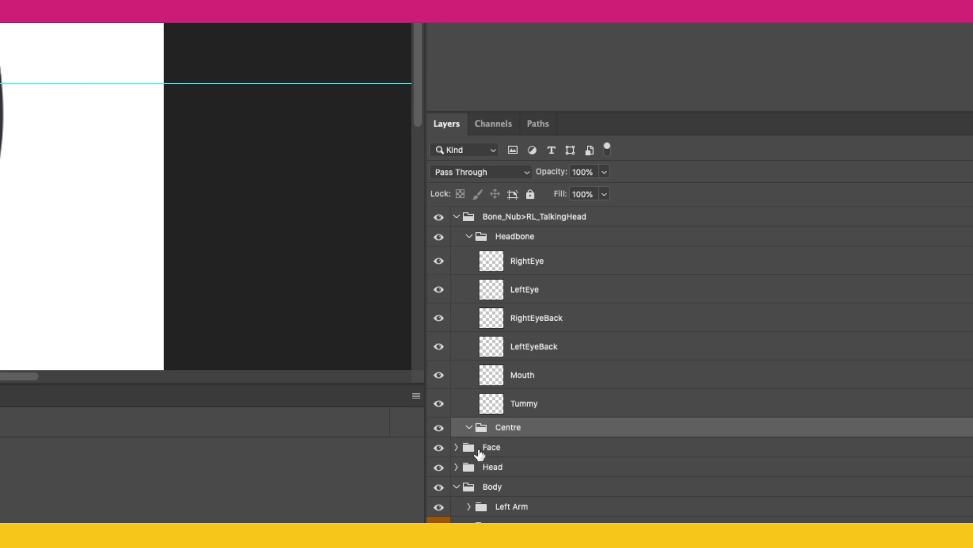
{"action": "left_click", "coordinate": [438, 261]}
{"action": "left_click", "coordinate": [439, 261]}
{"action": "left_click", "coordinate": [537, 268]}
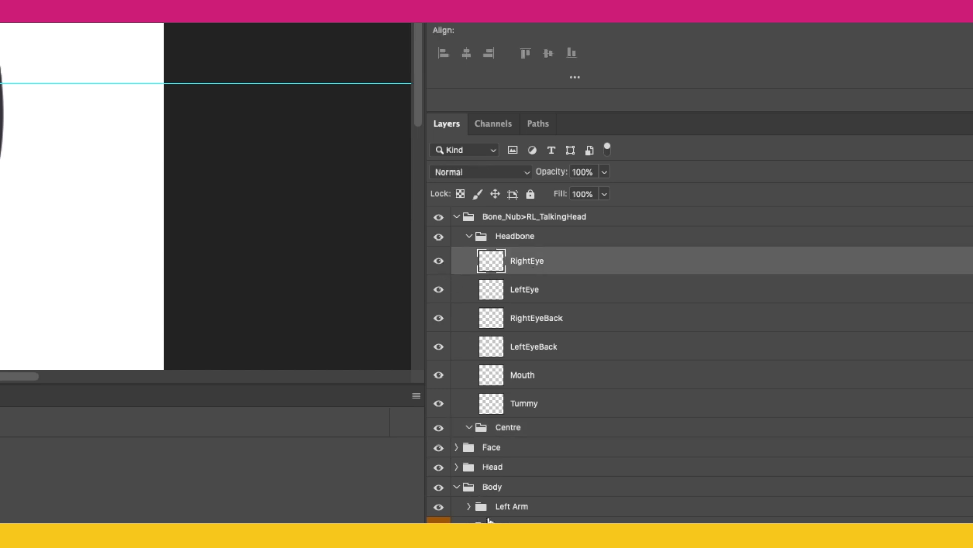
{"action": "left_click", "coordinate": [457, 447]}
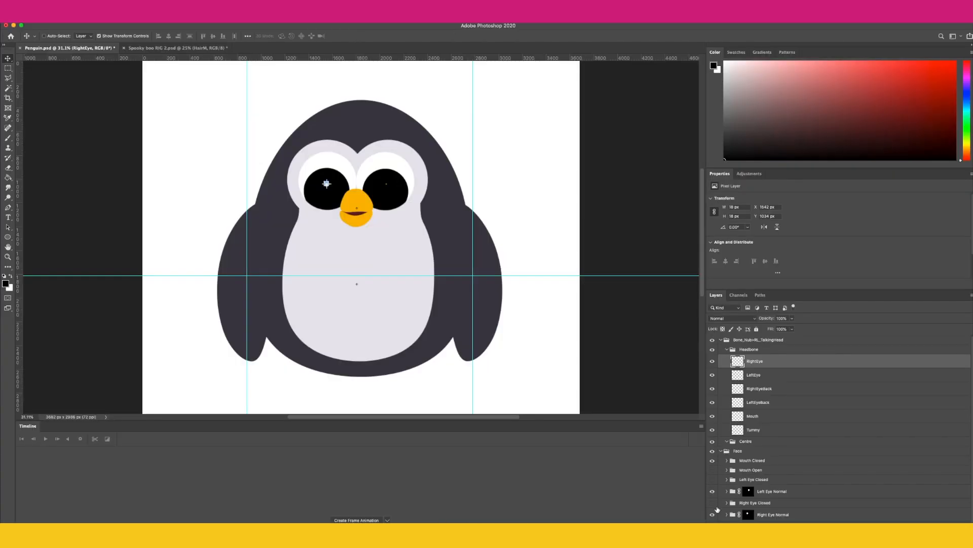
{"action": "left_click", "coordinate": [712, 515]}
{"action": "left_click", "coordinate": [713, 514]}
{"action": "left_click", "coordinate": [769, 514]}
{"action": "left_click_drag", "start_coordinate": [766, 502], "coordinate": [752, 445]}
{"action": "left_click", "coordinate": [753, 445]}
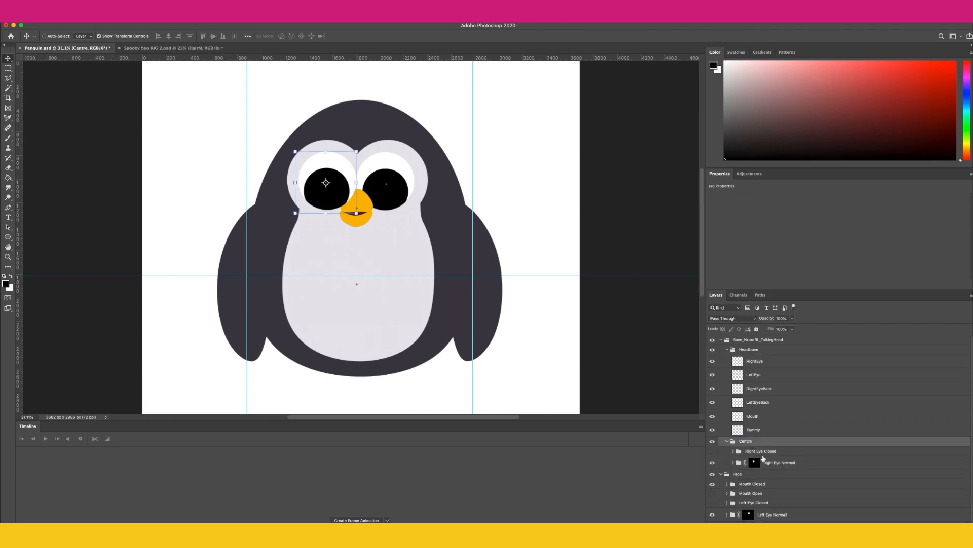
- Add a new group above Centre and name it RightEye, copying the name from the RightEye layer
{"action": "key", "text": "super+g"}
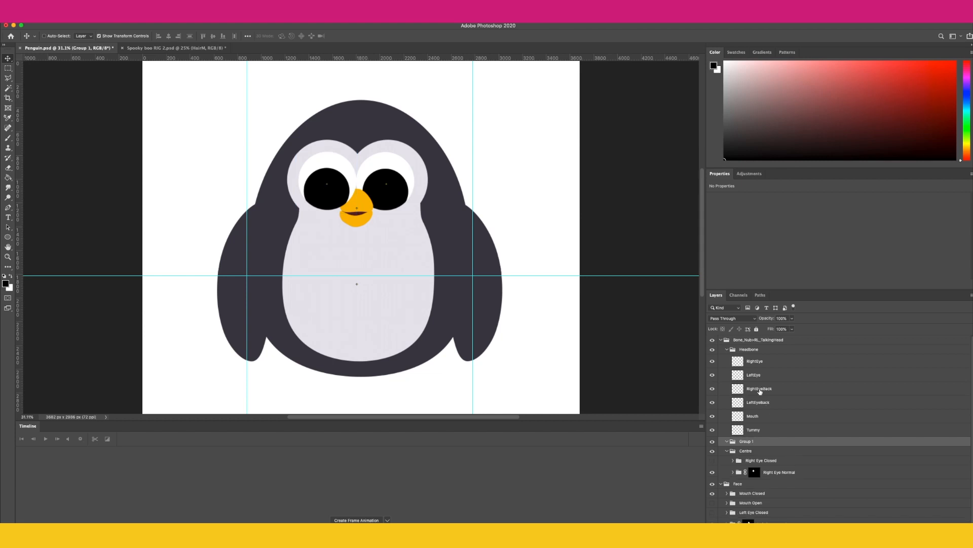
{"action": "double_click", "coordinate": [752, 361]}
{"action": "key", "text": "ctrl+c"}
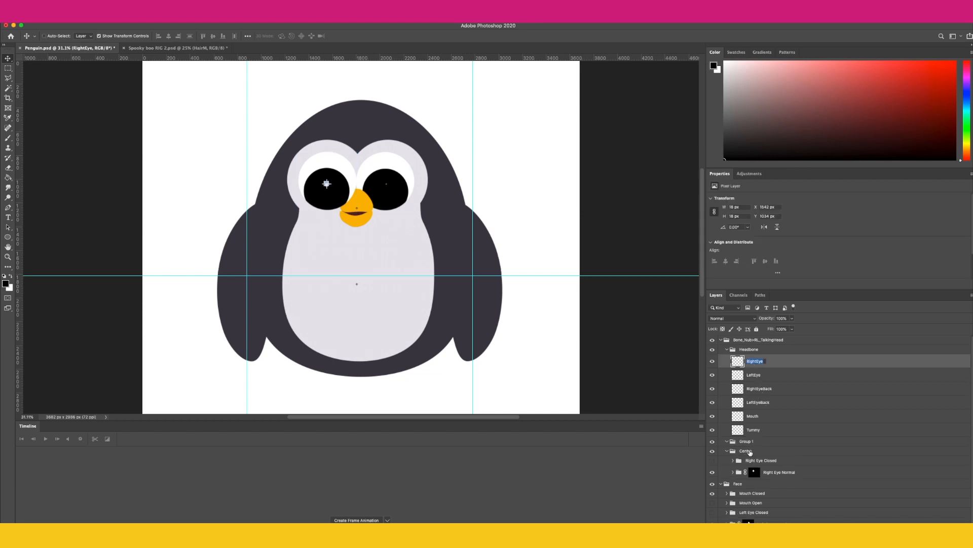
{"action": "left_click", "coordinate": [746, 454]}
{"action": "double_click", "coordinate": [746, 441]}
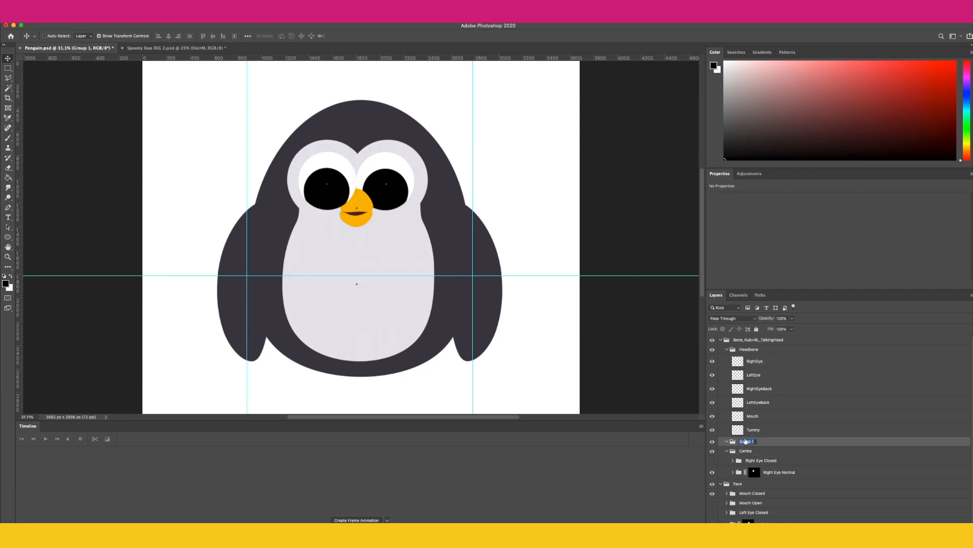
{"action": "key", "text": "ctrl+v"}
{"action": "key", "text": "Return"}
- Move the Right Eye Closed and Right Eye Normal groups into the RightEye group, and nest RightEye inside Centre
{"action": "left_click", "coordinate": [756, 452]}
{"action": "left_click", "coordinate": [771, 472], "text": "shift"}
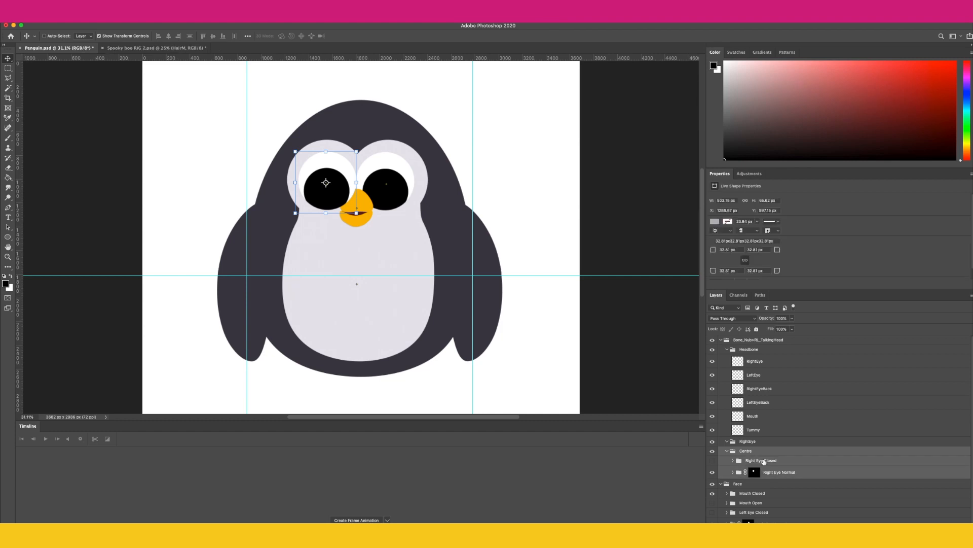
{"action": "mouse_move", "coordinate": [764, 461]}
{"action": "left_mouse_down"}
{"action": "mouse_move", "coordinate": [739, 455]}
{"action": "mouse_move", "coordinate": [750, 442]}
{"action": "mouse_move", "coordinate": [735, 444]}
{"action": "mouse_move", "coordinate": [752, 443]}
{"action": "mouse_move", "coordinate": [749, 451]}
{"action": "left_mouse_up"}
{"action": "left_click", "coordinate": [727, 441]}
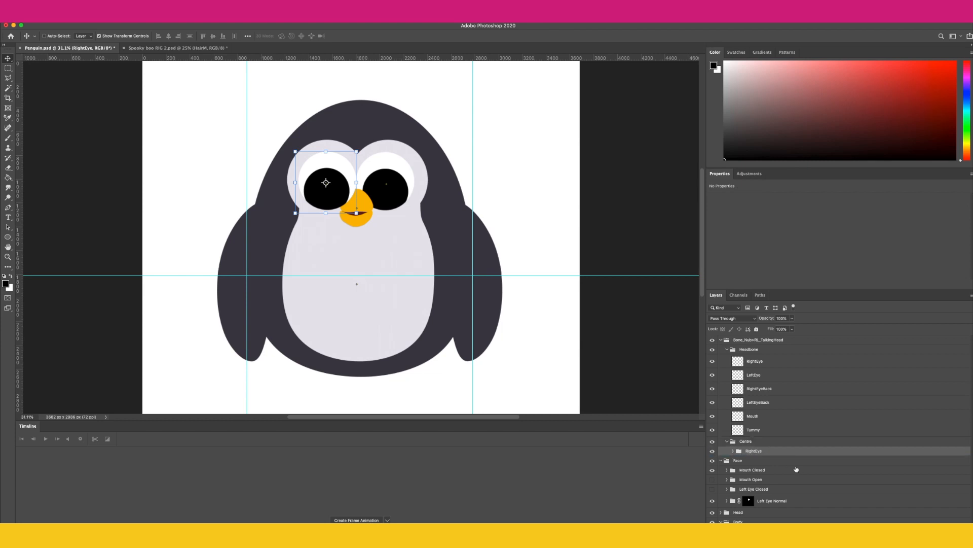
- Add a new group directly above Centre and name it LeftEye, copying the name from the LeftEye layer in Headbone
{"action": "left_click", "coordinate": [746, 443]}
{"action": "key", "text": "ctrl+g"}
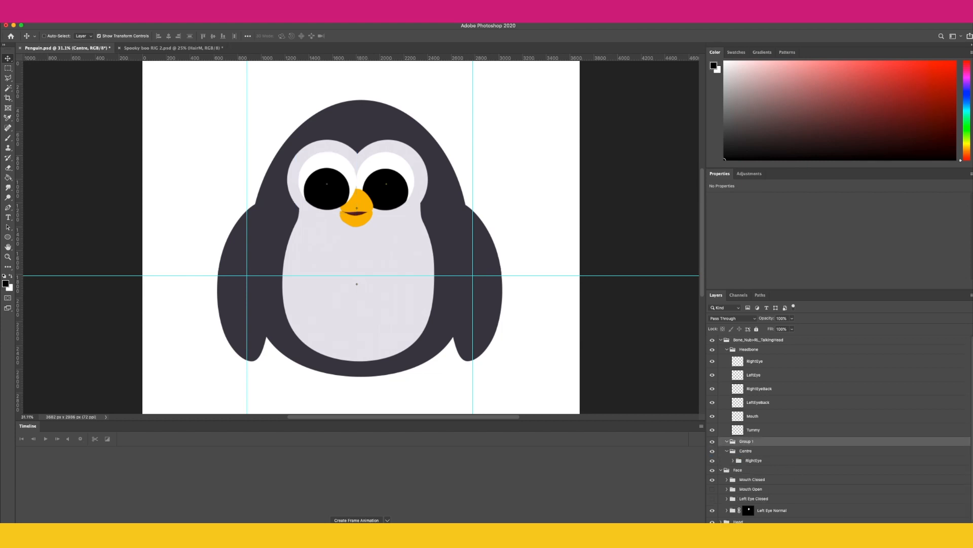
{"action": "double_click", "coordinate": [754, 375]}
{"action": "key", "text": "ctrl+c"}
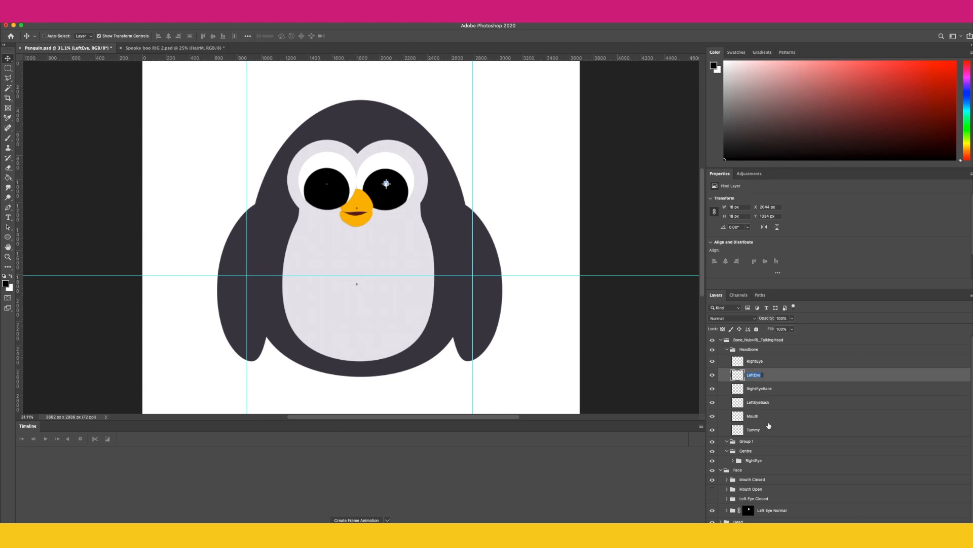
{"action": "left_click", "coordinate": [756, 451]}
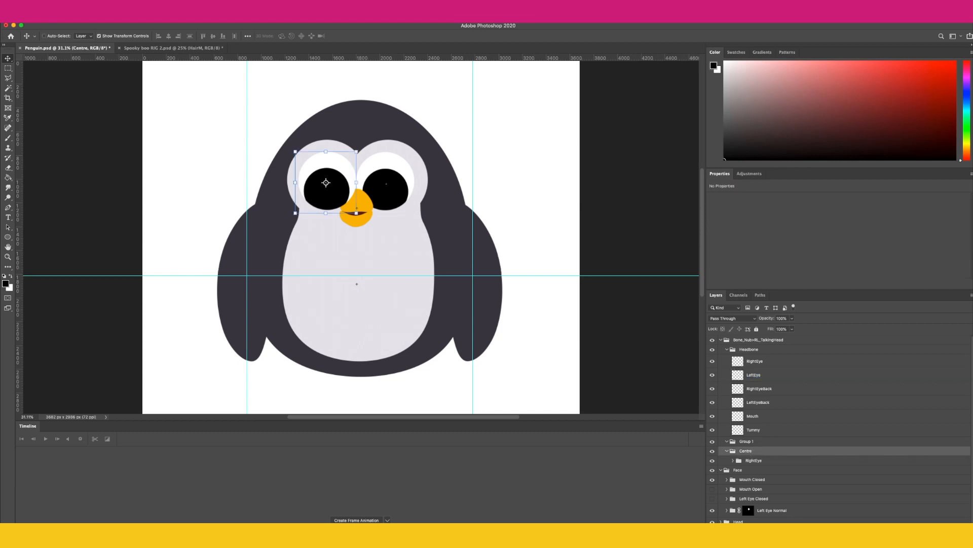
{"action": "key", "text": "ctrl+g"}
{"action": "double_click", "coordinate": [747, 450]}
{"action": "key", "text": "ctrl+v"}
{"action": "key", "text": "Return"}
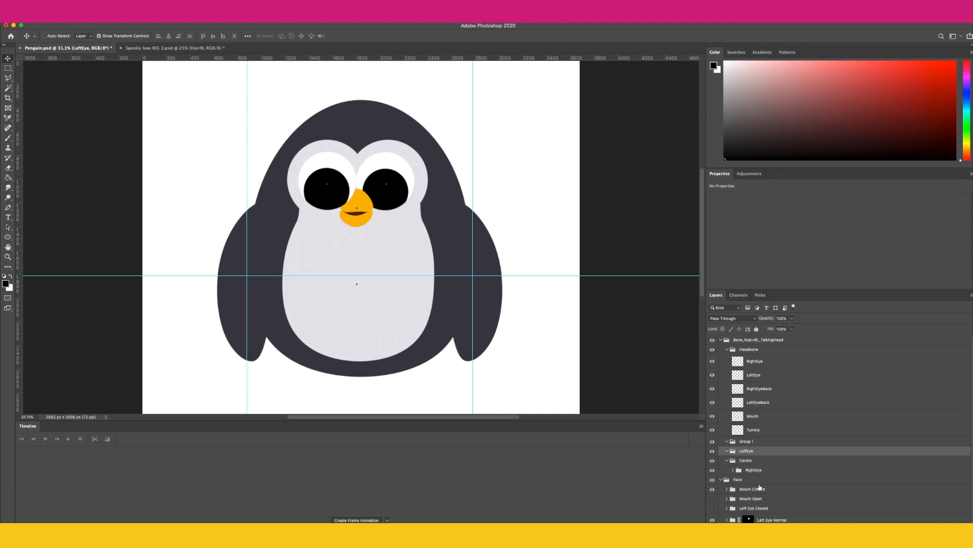
- Move the Left Eye Closed and Left Eye Normal groups from the Face group into the LeftEye group
{"action": "left_click", "coordinate": [766, 508]}
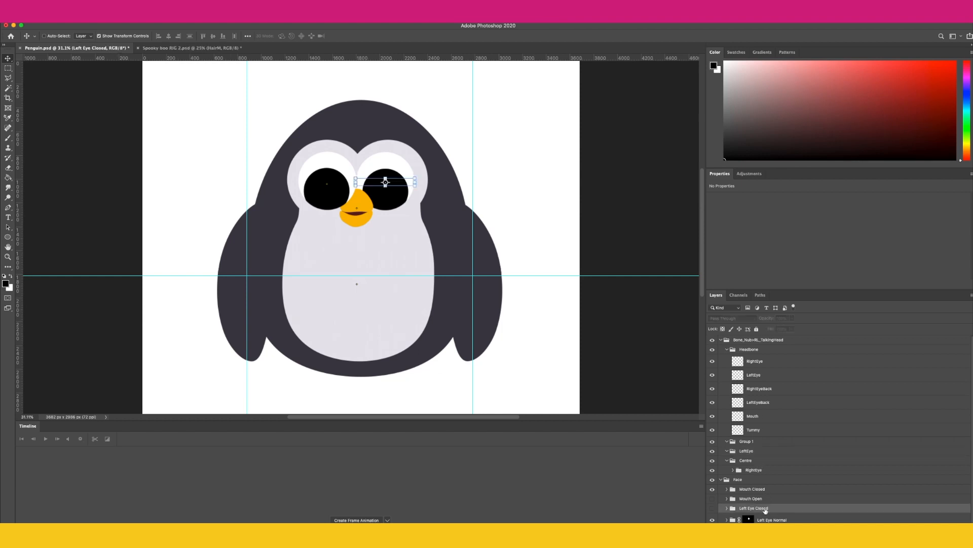
{"action": "left_click", "coordinate": [773, 519], "text": "shift"}
{"action": "left_click_drag", "start_coordinate": [772, 519], "coordinate": [747, 438]}
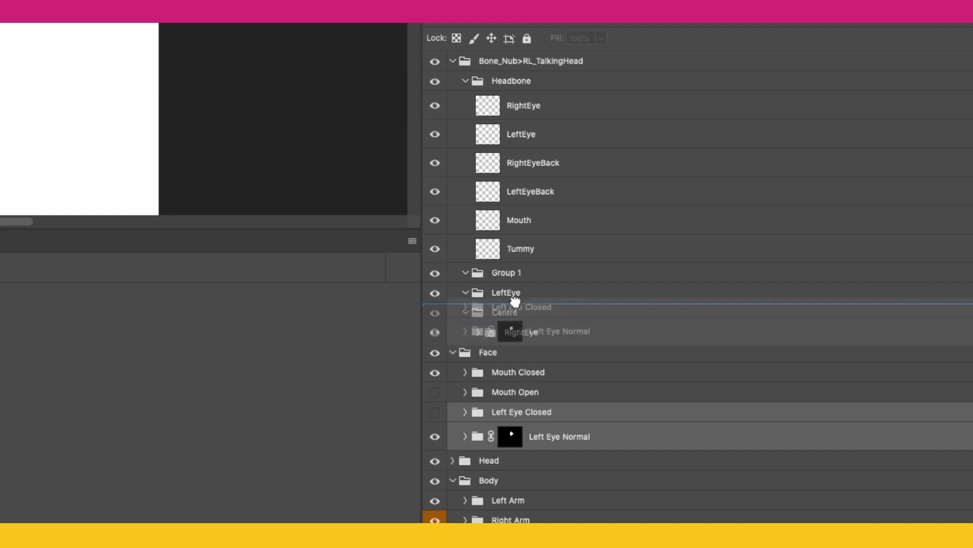
{"action": "left_click_drag", "start_coordinate": [507, 268], "coordinate": [513, 288]}
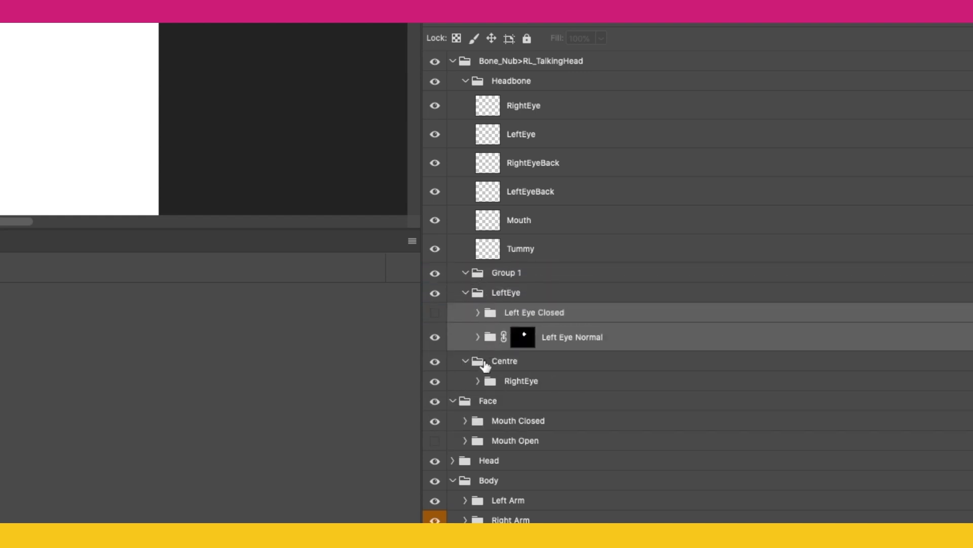
- Collapse the LeftEye group, nest it inside Centre and place RightEye above it
{"action": "left_click", "coordinate": [478, 381]}
{"action": "left_click", "coordinate": [477, 380]}
{"action": "left_click", "coordinate": [474, 296]}
{"action": "left_click", "coordinate": [465, 293]}
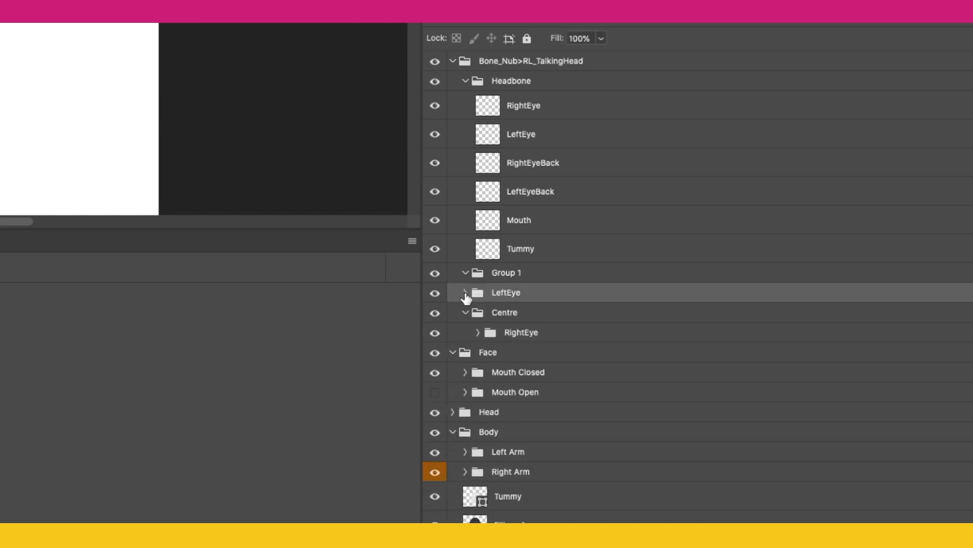
{"action": "left_click_drag", "start_coordinate": [517, 292], "coordinate": [505, 312]}
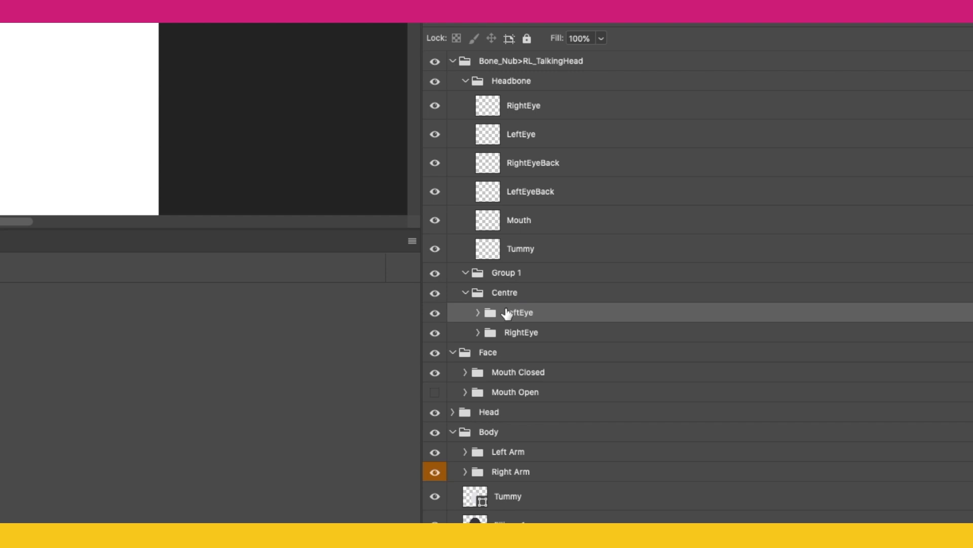
{"action": "left_click_drag", "start_coordinate": [522, 332], "coordinate": [487, 301]}
- Add a new group directly above Centre and name it Mouth
{"action": "left_click", "coordinate": [504, 294]}
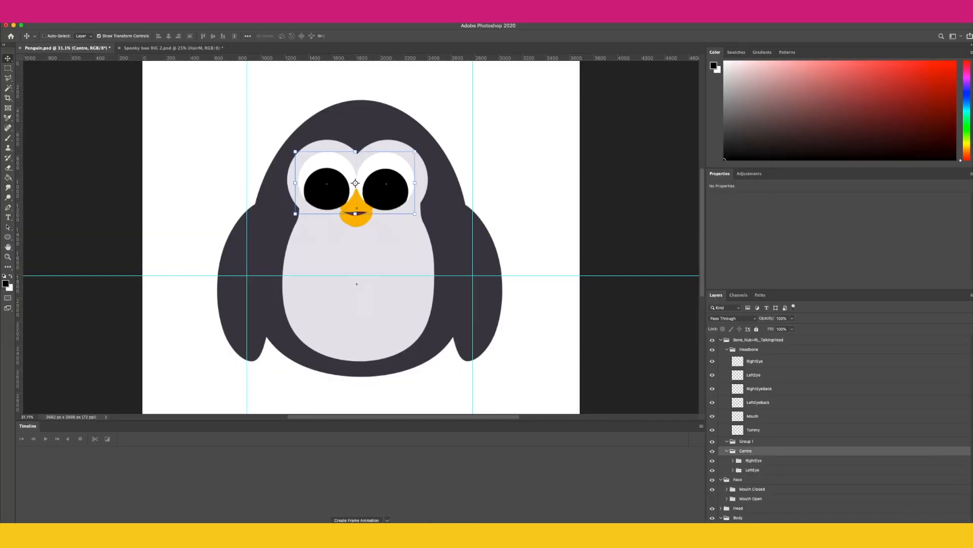
{"action": "key", "text": "super+g"}
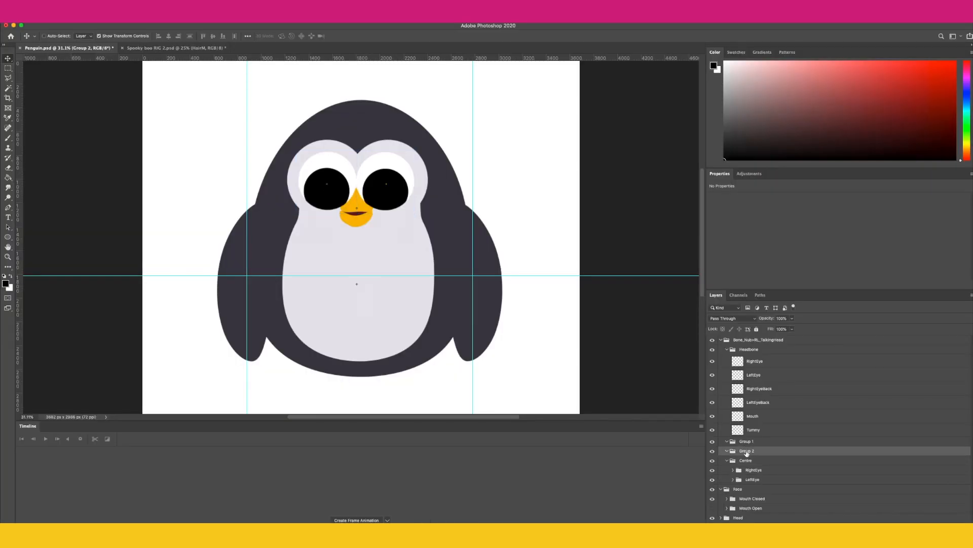
{"action": "type", "text": "Mouth"}
{"action": "key", "text": "Return"}
- Move the Mouth Closed and Mouth Open groups from Face into the Mouth group, and nest Mouth inside Centre above RightEye
{"action": "left_click", "coordinate": [761, 499]}
{"action": "left_click", "coordinate": [761, 507], "text": "shift"}
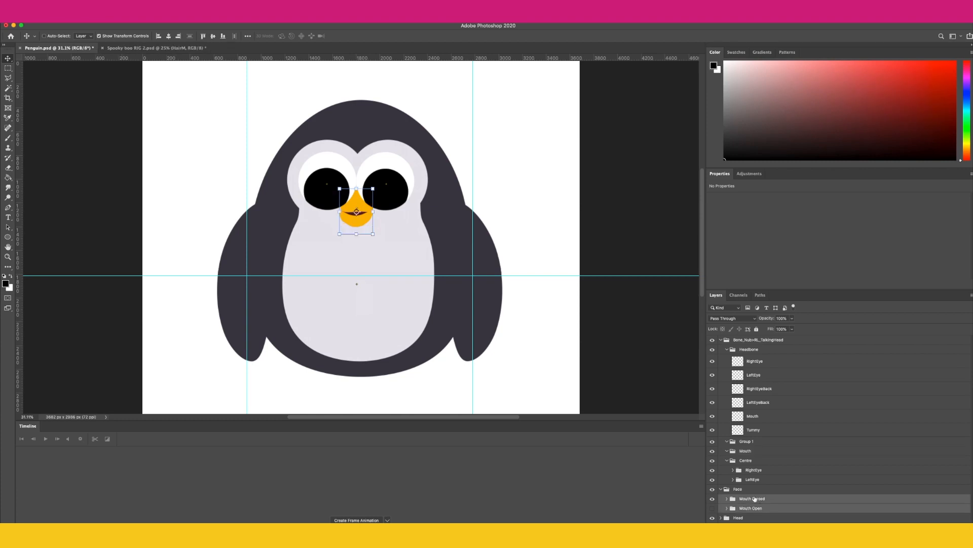
{"action": "left_click_drag", "start_coordinate": [753, 499], "coordinate": [747, 461]}
{"action": "left_click", "coordinate": [729, 452]}
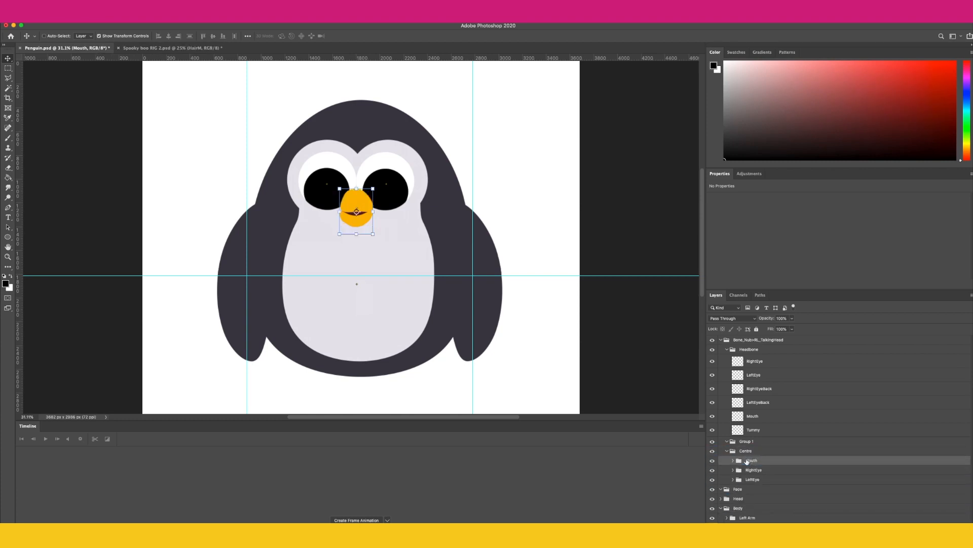
- Try the RightEye and LeftEye groups above Mouth inside Centre, and move Mouth back above them
{"action": "left_click", "coordinate": [750, 474]}
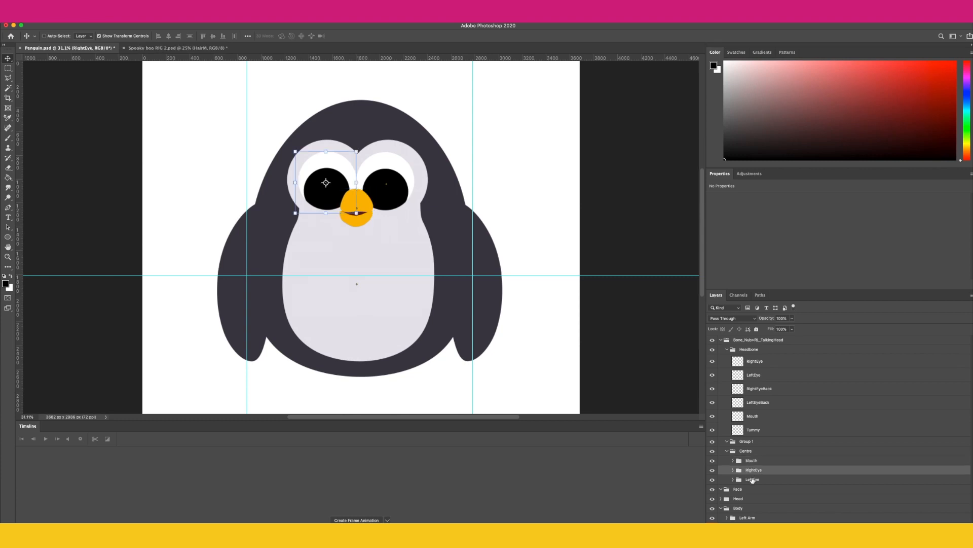
{"action": "left_click", "coordinate": [753, 479], "text": "shift"}
{"action": "left_click_drag", "start_coordinate": [752, 471], "coordinate": [731, 454]}
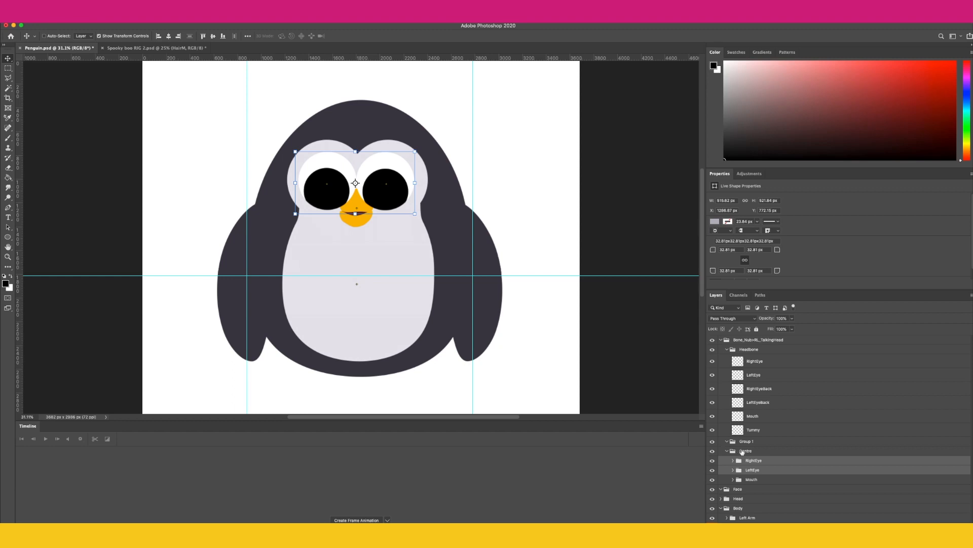
{"action": "left_click", "coordinate": [769, 480]}
{"action": "left_click_drag", "start_coordinate": [748, 476], "coordinate": [727, 463]}
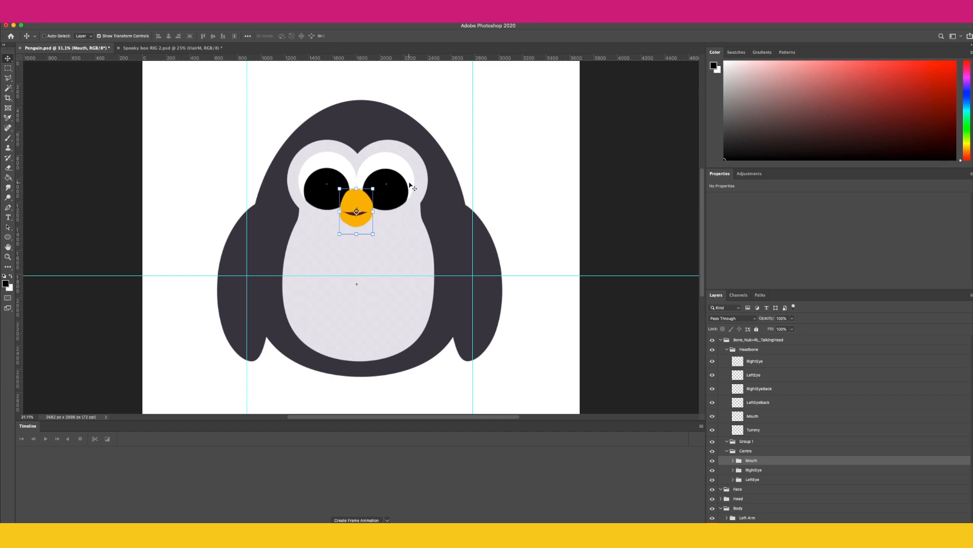
- Enable Auto-Select, pick the pale ellipse behind the penguin's left eye and rename its layer in Head LeftEyeBack
{"action": "left_click", "coordinate": [43, 36]}
{"action": "left_click", "coordinate": [393, 151]}
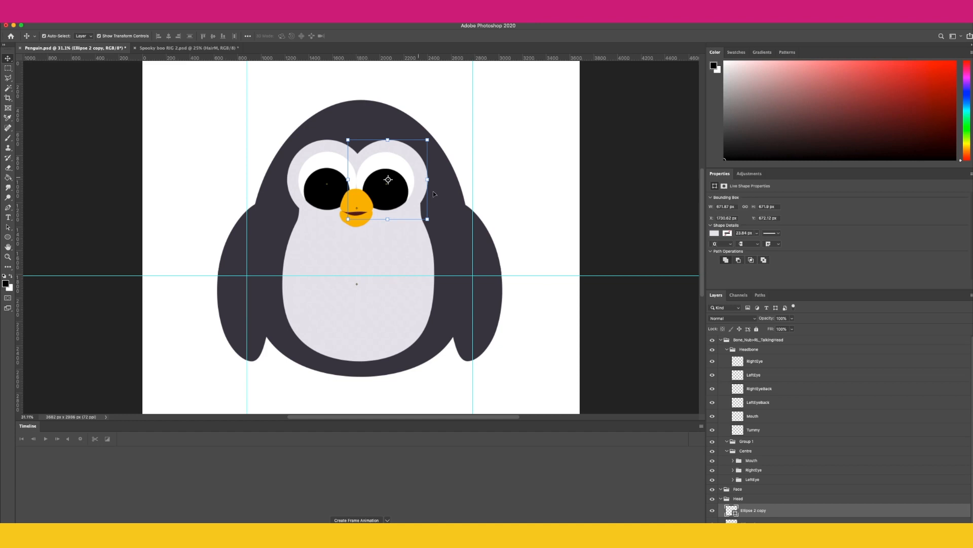
{"action": "left_click", "coordinate": [713, 479]}
{"action": "left_click", "coordinate": [713, 480]}
{"action": "left_click", "coordinate": [712, 512]}
{"action": "left_click", "coordinate": [713, 512]}
{"action": "type", "text": "LeftEyeBack"}
{"action": "key", "text": "Return"}
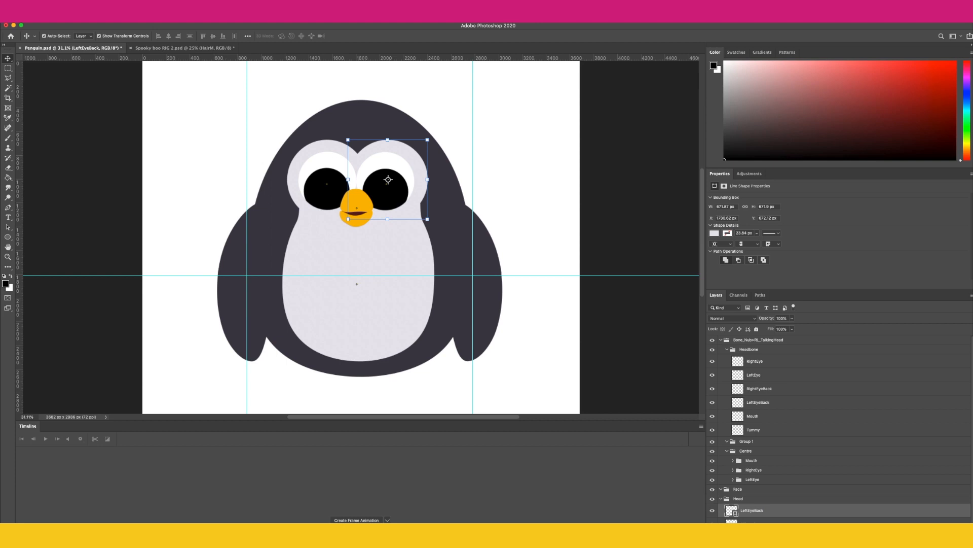
- Add a group above the LeftEyeBack ellipse in Head, name it LeftEyeBack by copying the layer's name, and select the ellipse layer
{"action": "key", "text": "super+g"}
{"action": "double_click", "coordinate": [746, 518]}
{"action": "key", "text": "super+c"}
{"action": "double_click", "coordinate": [748, 508]}
{"action": "key", "text": "super+v"}
{"action": "key", "text": "Return"}
{"action": "left_click", "coordinate": [790, 520]}
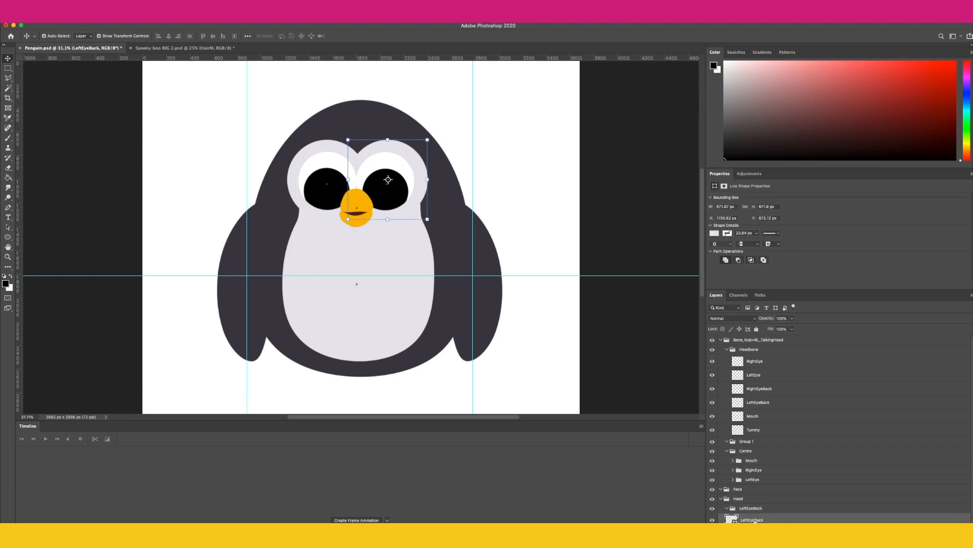
- Put the Ellipse 2 shape behind the right eye in its own group named RightEyeBack
{"action": "left_click", "coordinate": [727, 508]}
{"action": "left_click", "coordinate": [712, 509]}
{"action": "left_click", "coordinate": [749, 520]}
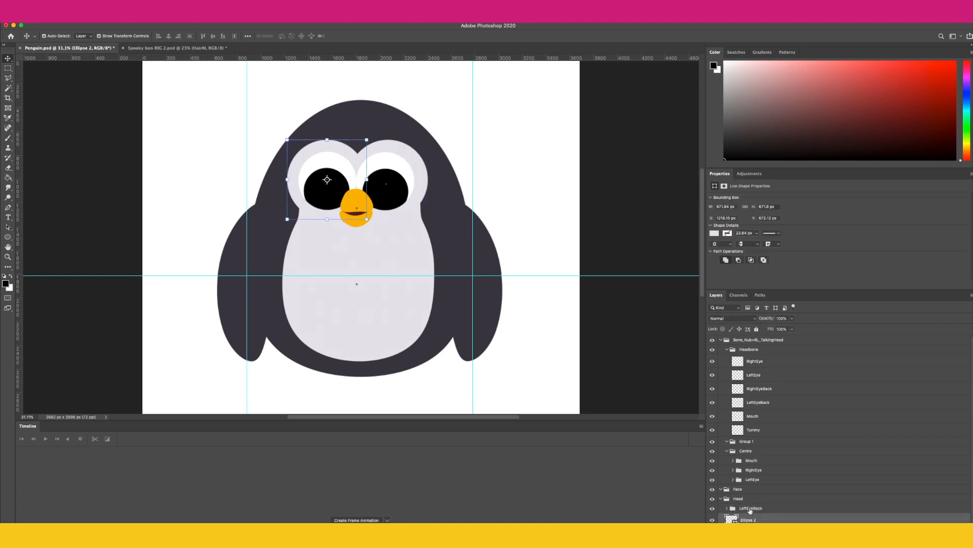
{"action": "double_click", "coordinate": [760, 389]}
{"action": "key", "text": "super+c"}
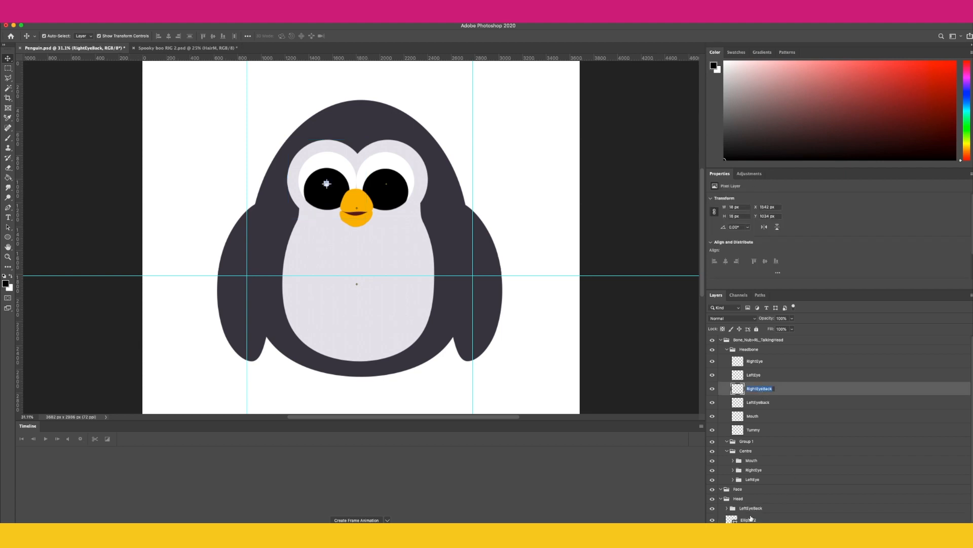
{"action": "left_click", "coordinate": [327, 182]}
{"action": "key", "text": "super+g"}
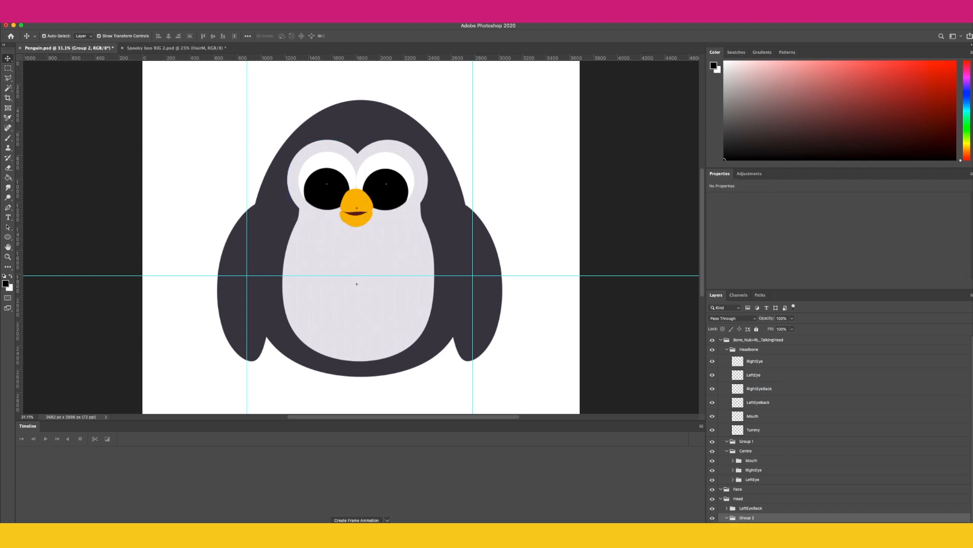
{"action": "key", "text": "super+v"}
{"action": "key", "text": "Return"}
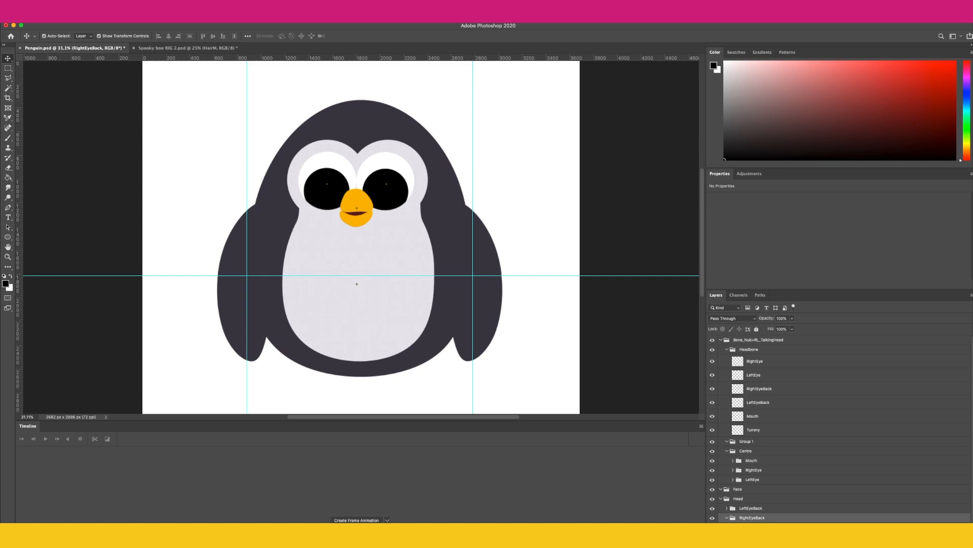
{"action": "double_click", "coordinate": [764, 529]}
{"action": "left_click", "coordinate": [761, 418]}
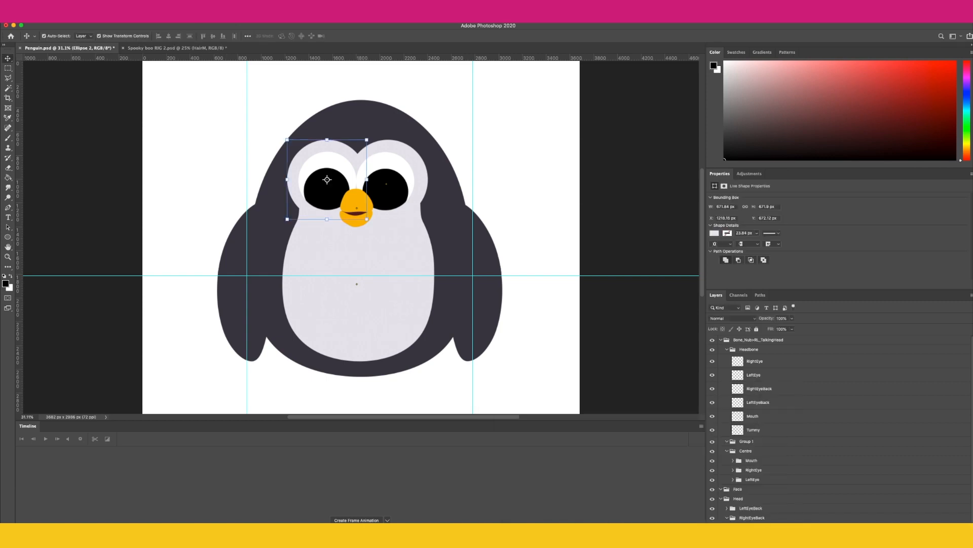
- Move the LeftEyeBack and RightEyeBack groups together into the Centre group, below LeftEye
{"action": "left_click", "coordinate": [727, 518]}
{"action": "left_click", "coordinate": [755, 518], "text": "shift"}
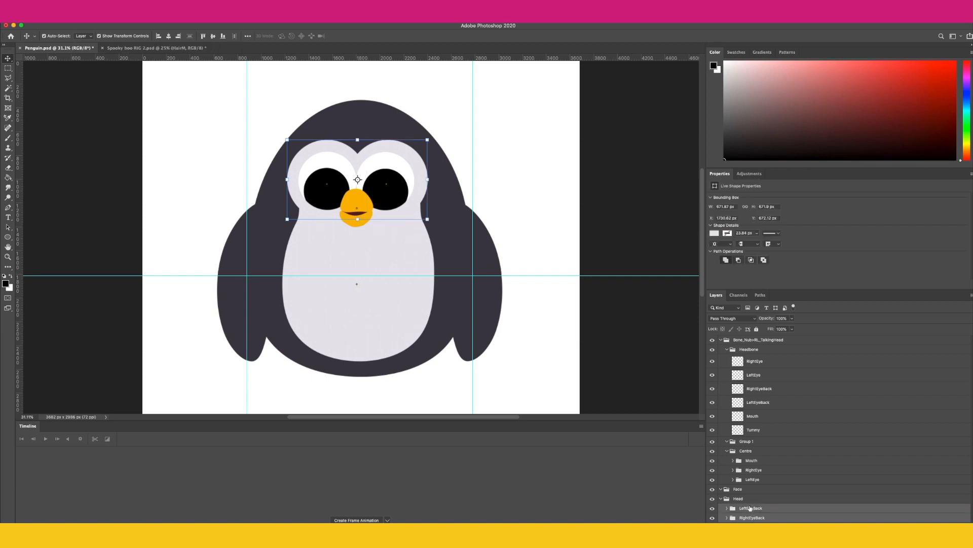
{"action": "left_click_drag", "start_coordinate": [754, 509], "coordinate": [738, 486]}
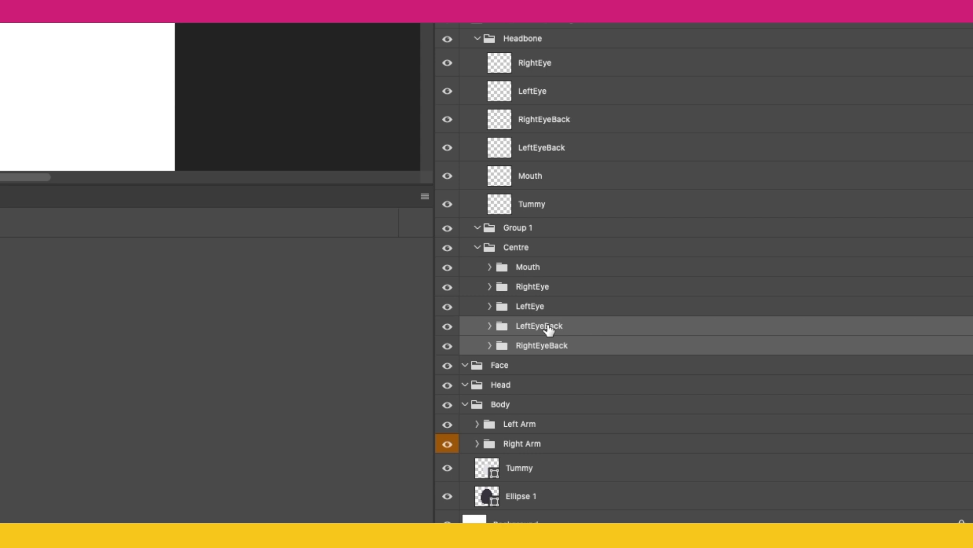
- Delete the empty Face and Head groups
{"action": "left_click", "coordinate": [515, 372]}
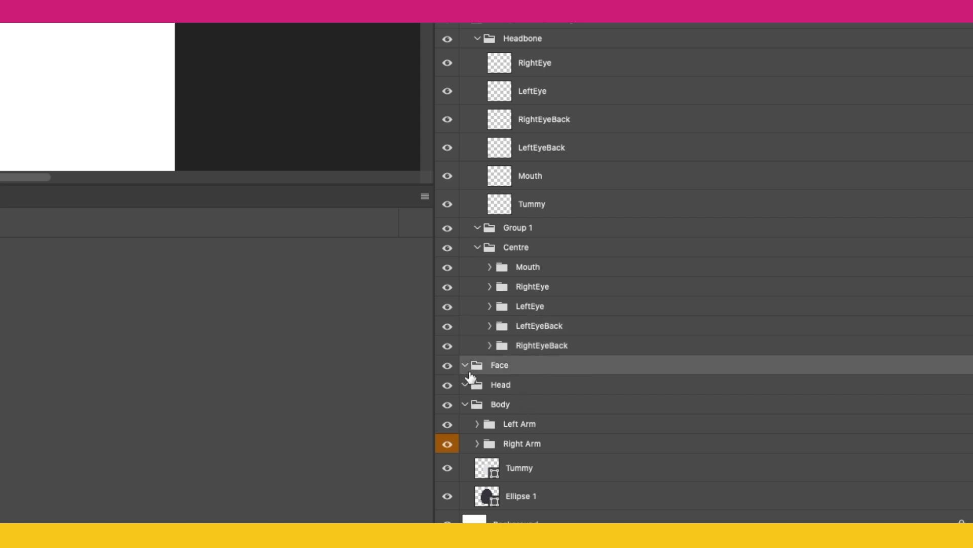
{"action": "left_click_drag", "start_coordinate": [512, 372], "coordinate": [947, 535]}
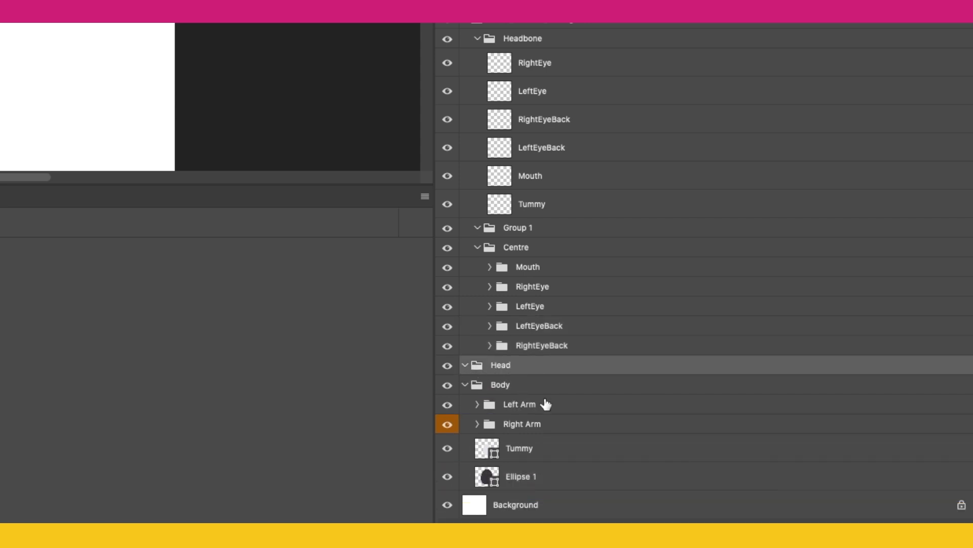
{"action": "left_click_drag", "start_coordinate": [509, 370], "coordinate": [947, 535]}
- Create a group named Tummy at the end of the Centre group and move the Tummy shape layer into it
{"action": "left_click", "coordinate": [551, 345]}
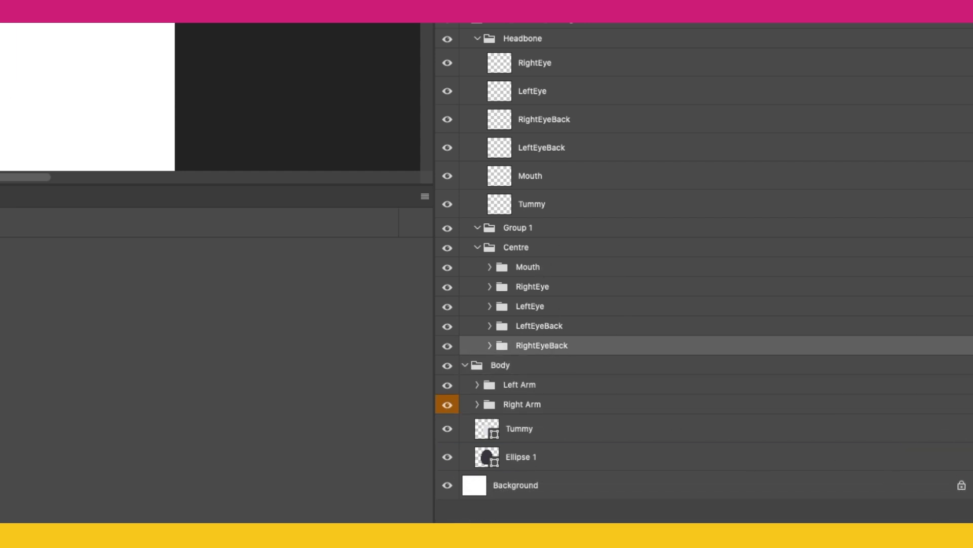
{"action": "left_click", "coordinate": [893, 535]}
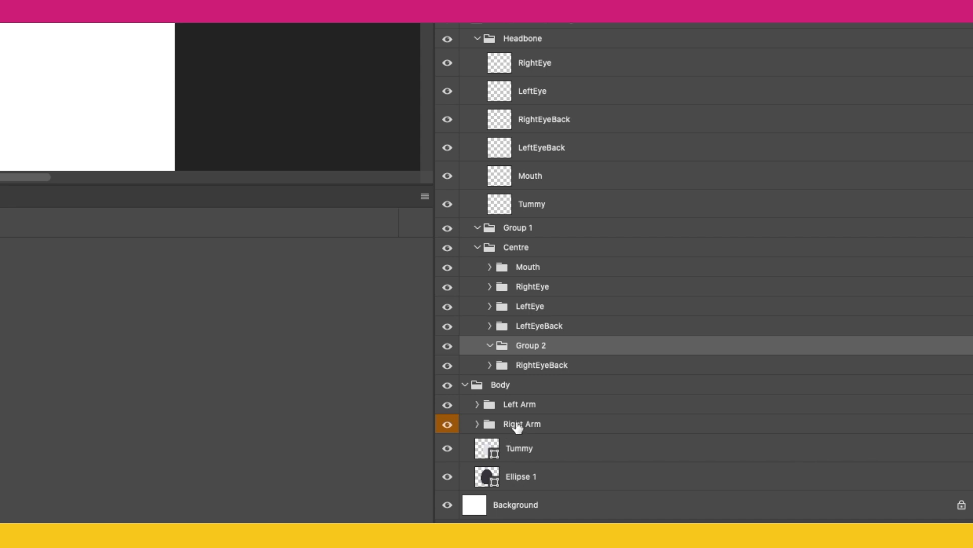
{"action": "double_click", "coordinate": [530, 347]}
{"action": "type", "text": "TYummy"}
{"action": "key", "text": "Return"}
{"action": "left_click", "coordinate": [519, 446]}
{"action": "left_click_drag", "start_coordinate": [522, 448], "coordinate": [575, 360]}
{"action": "left_click", "coordinate": [490, 345]}
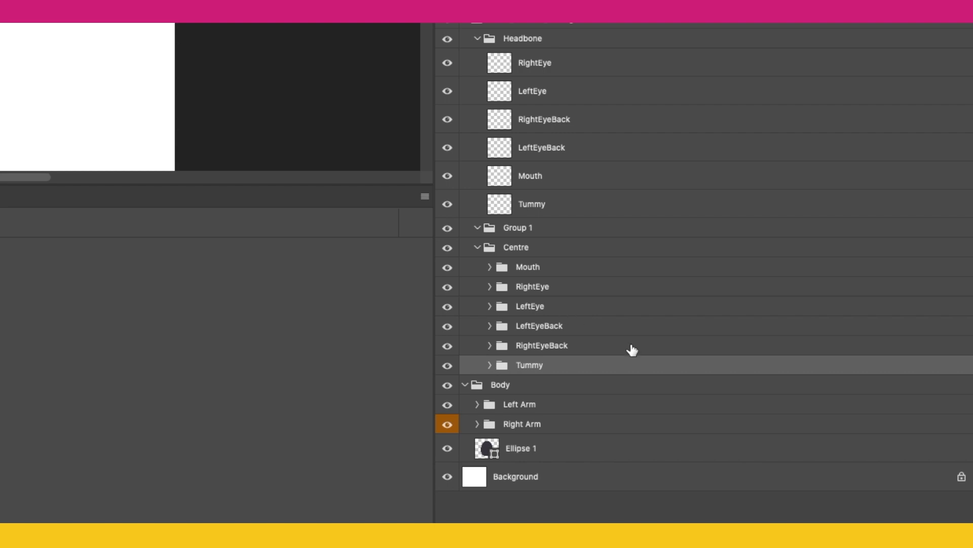
- Delete the empty Group 1 and collapse the Headbone and Centre groups
{"action": "left_click", "coordinate": [601, 232]}
{"action": "left_click_drag", "start_coordinate": [549, 231], "coordinate": [953, 535]}
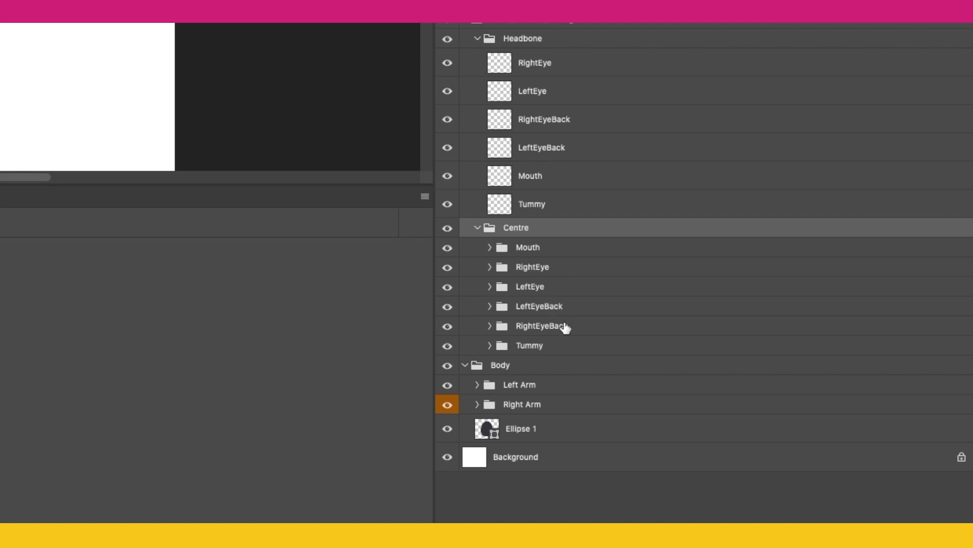
{"action": "left_click", "coordinate": [477, 38]}
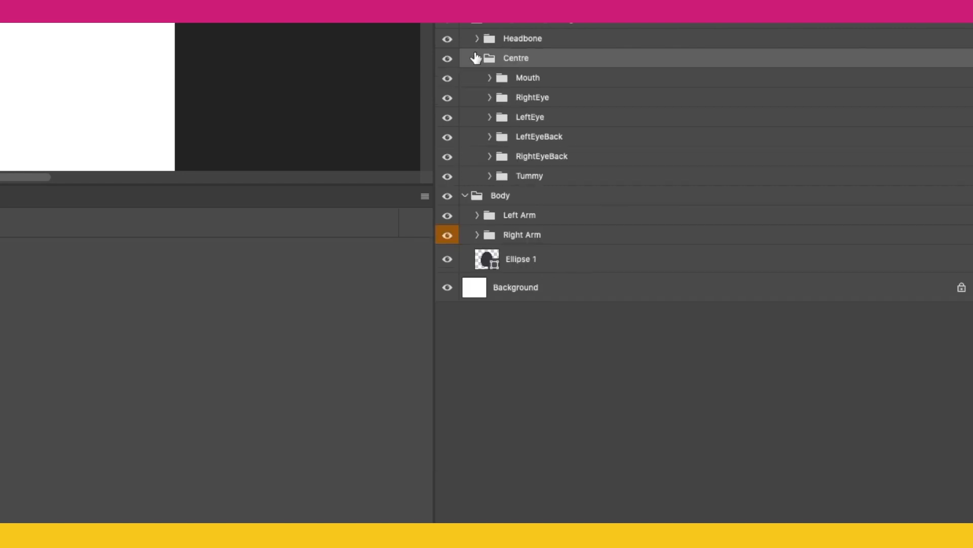
{"action": "left_click", "coordinate": [478, 59]}
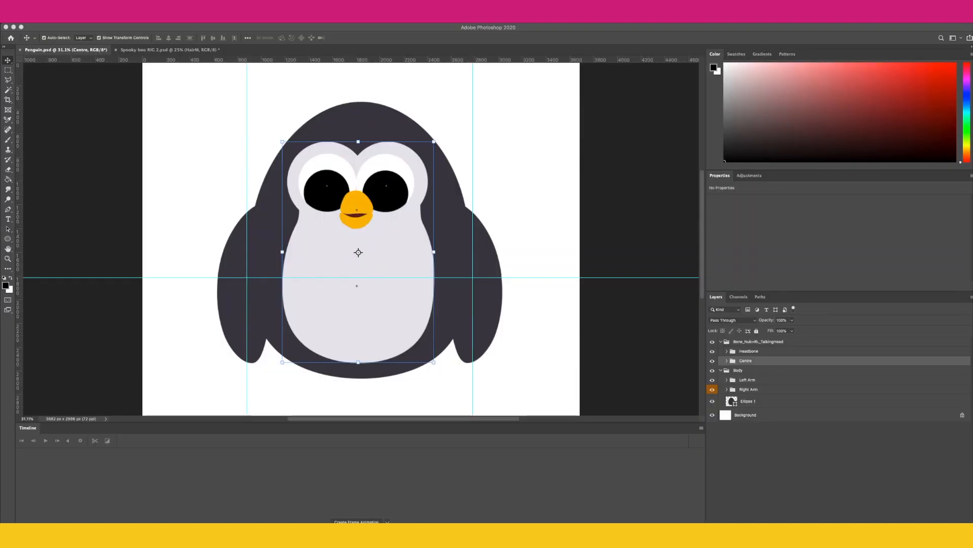
- Collapse and hide the Bone_Nub+RL_TalkingHead group and hide both arm groups, leaving only the Ellipse 1 body shape shown over the background
{"action": "left_click", "coordinate": [750, 402]}
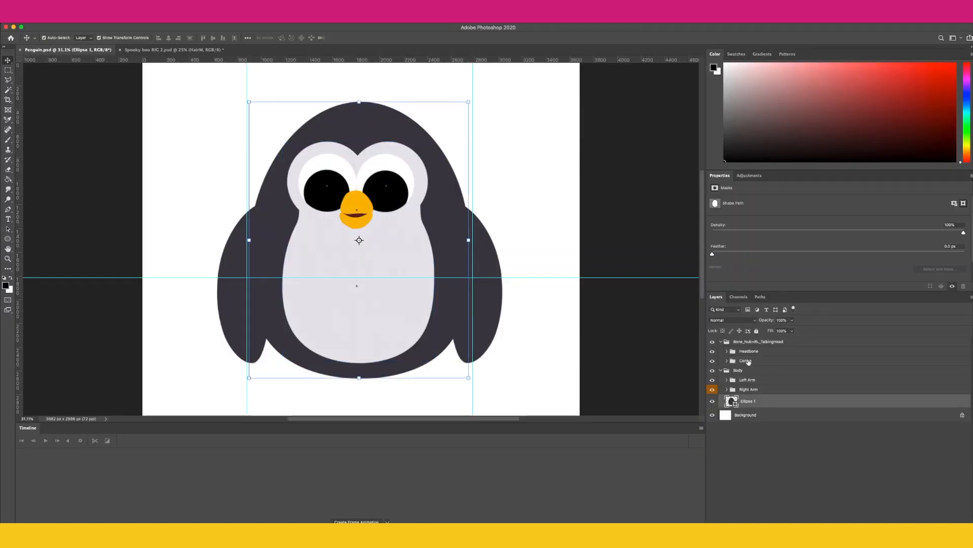
{"action": "left_click", "coordinate": [722, 344]}
{"action": "left_click", "coordinate": [721, 342]}
{"action": "left_click", "coordinate": [712, 342]}
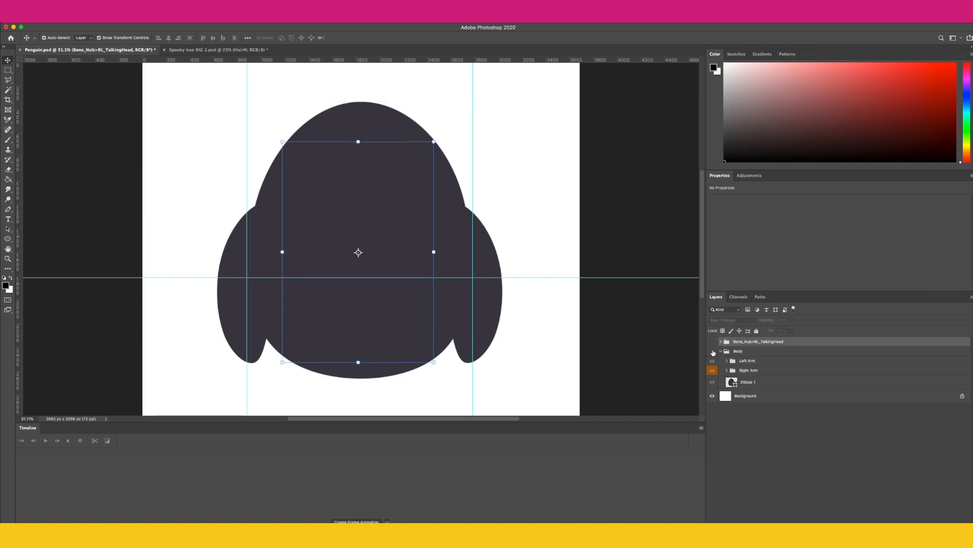
{"action": "left_click", "coordinate": [713, 351]}
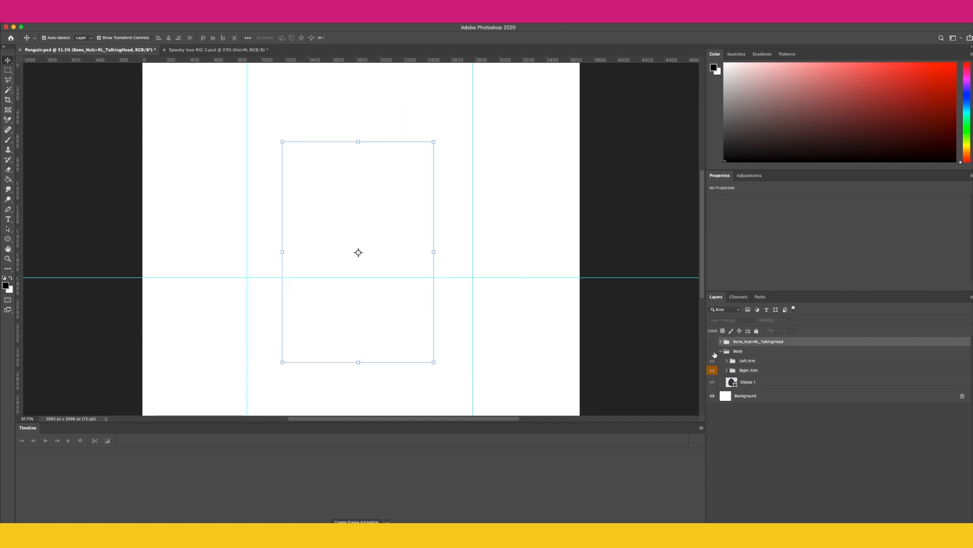
{"action": "left_click", "coordinate": [713, 383]}
{"action": "left_click", "coordinate": [713, 370]}
{"action": "left_click", "coordinate": [712, 360]}
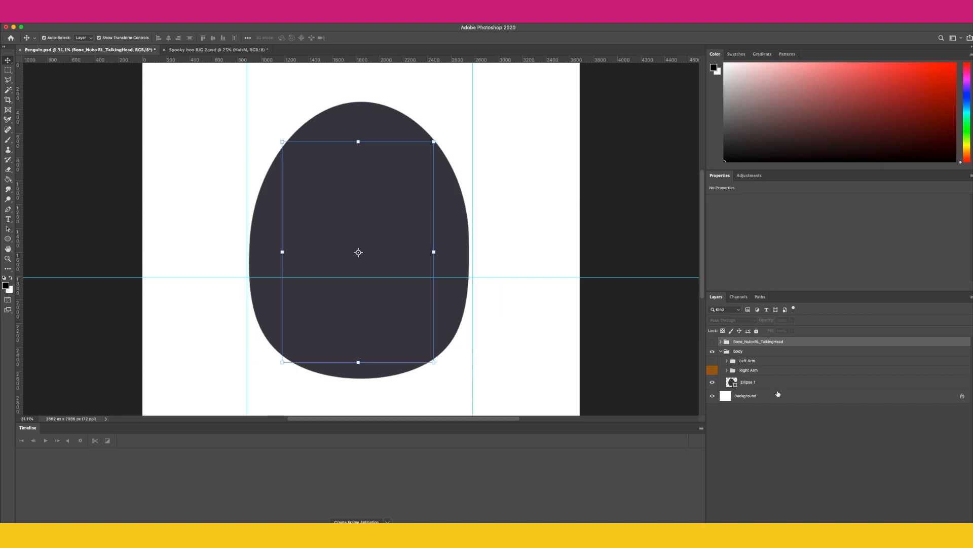
- Rename the Ellipse 1 layer as Body, duplicate it and name the copy Face
{"action": "left_click", "coordinate": [750, 384]}
{"action": "type", "text": "Body"}
{"action": "key", "text": "Return"}
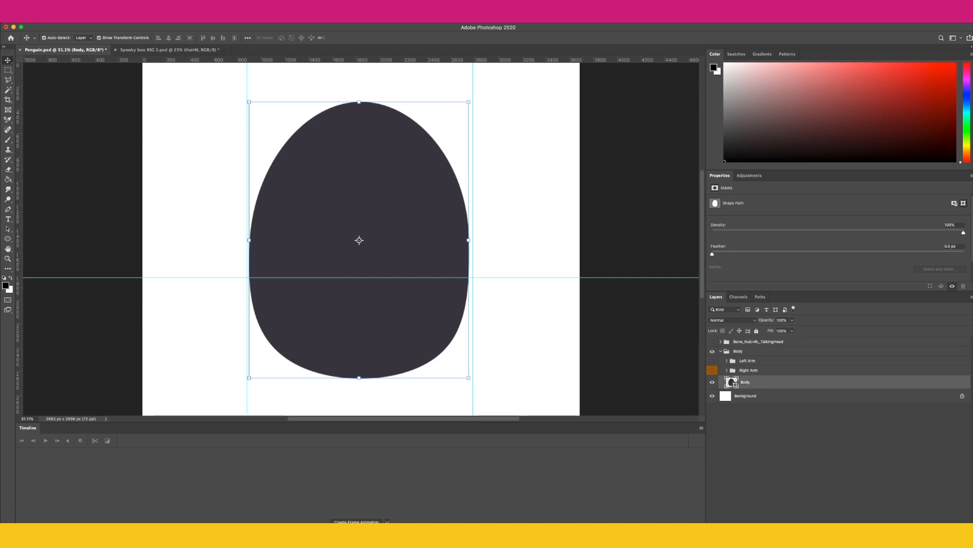
{"action": "key", "text": "super+j"}
{"action": "type", "text": "Face"}
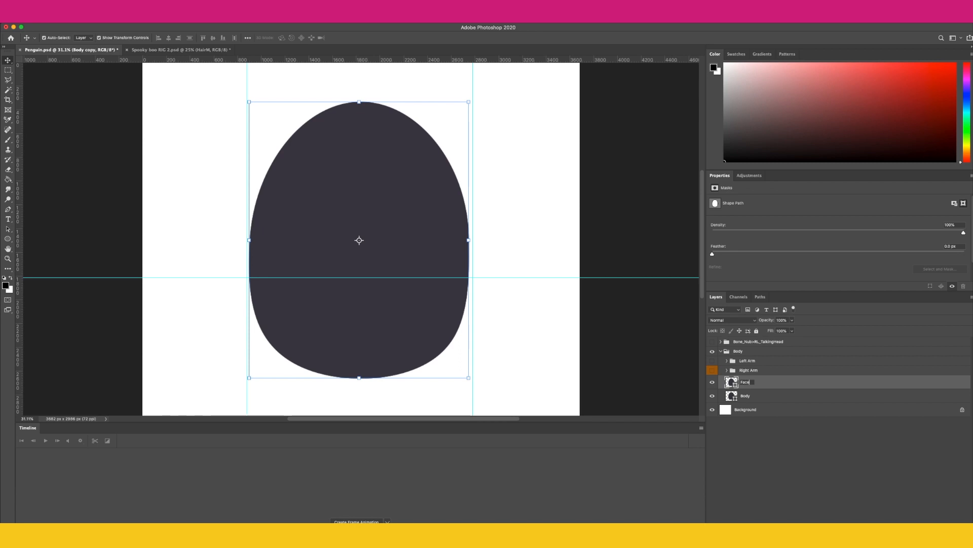
{"action": "key", "text": "Return"}
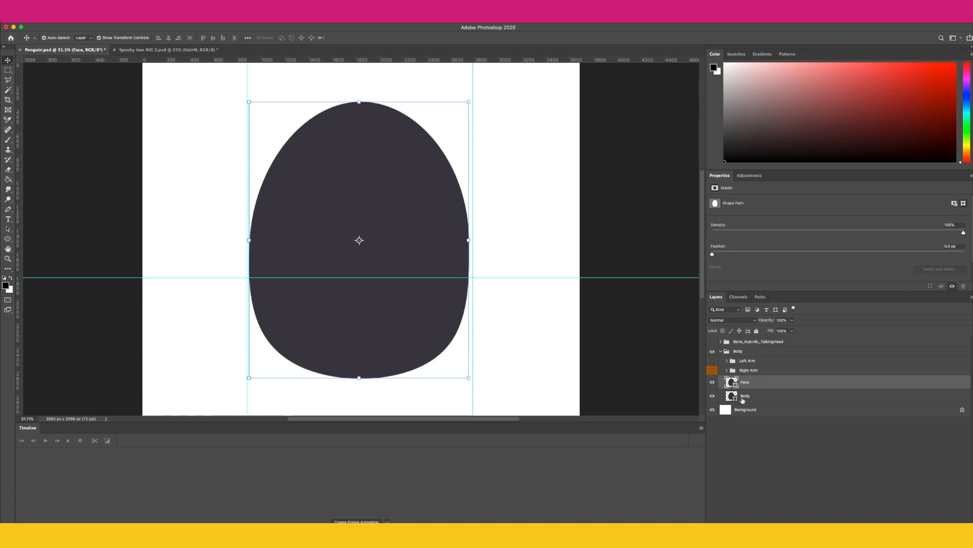
- Set the foreground colour to red, add an empty layer above Face and activate the Ellipse tool
{"action": "left_click", "coordinate": [6, 284]}
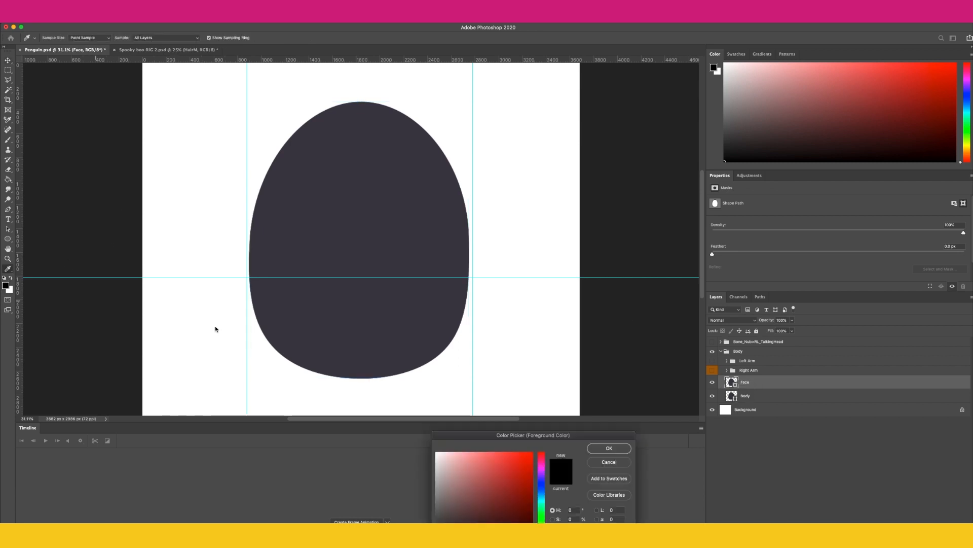
{"action": "left_click", "coordinate": [501, 462]}
{"action": "left_click", "coordinate": [601, 448]}
{"action": "key", "text": "v"}
{"action": "left_click", "coordinate": [9, 239]}
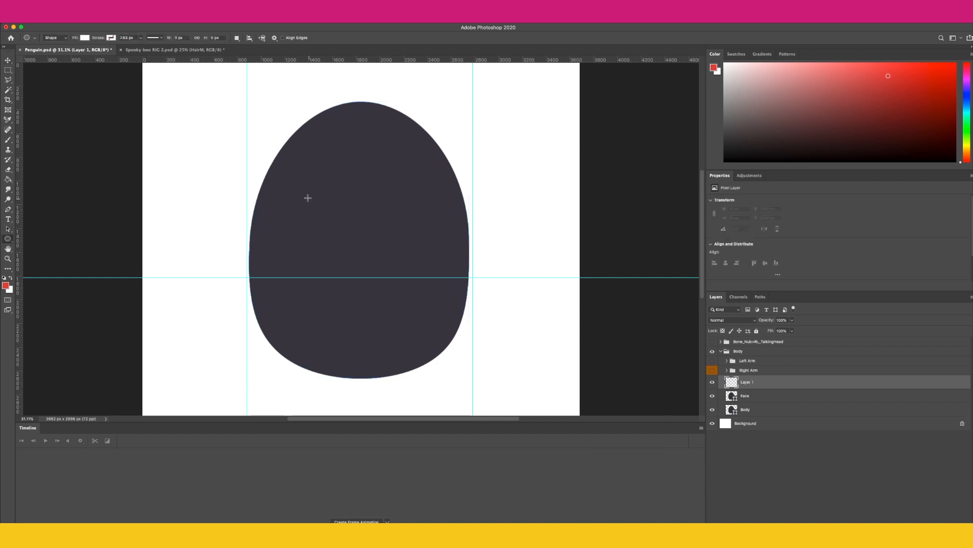
- Draw a circle about 1790 px in diameter over the lower part of the body and fill it with red
{"action": "left_click_drag", "start_coordinate": [257, 213], "coordinate": [581, 343]}
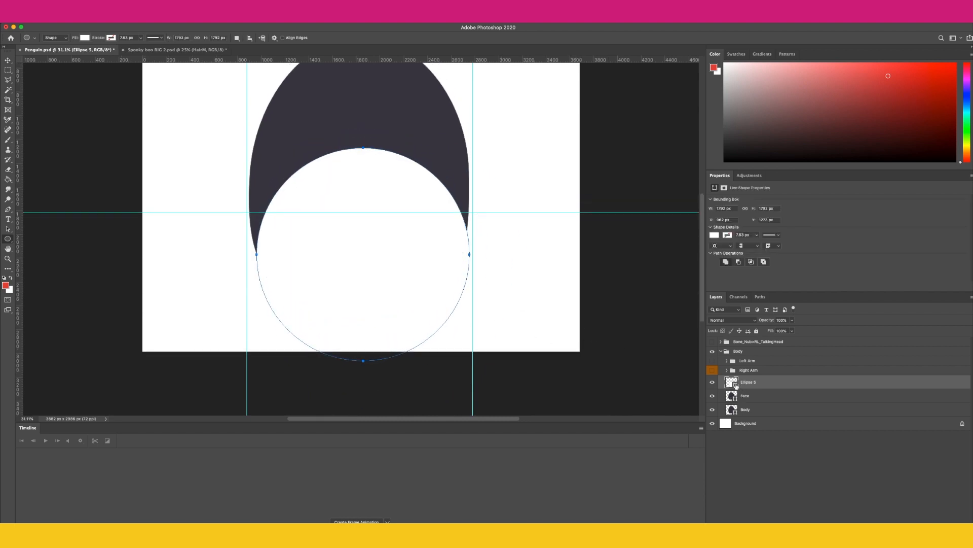
{"action": "double_click", "coordinate": [736, 385]}
{"action": "left_click", "coordinate": [521, 463]}
{"action": "left_click", "coordinate": [608, 448]}
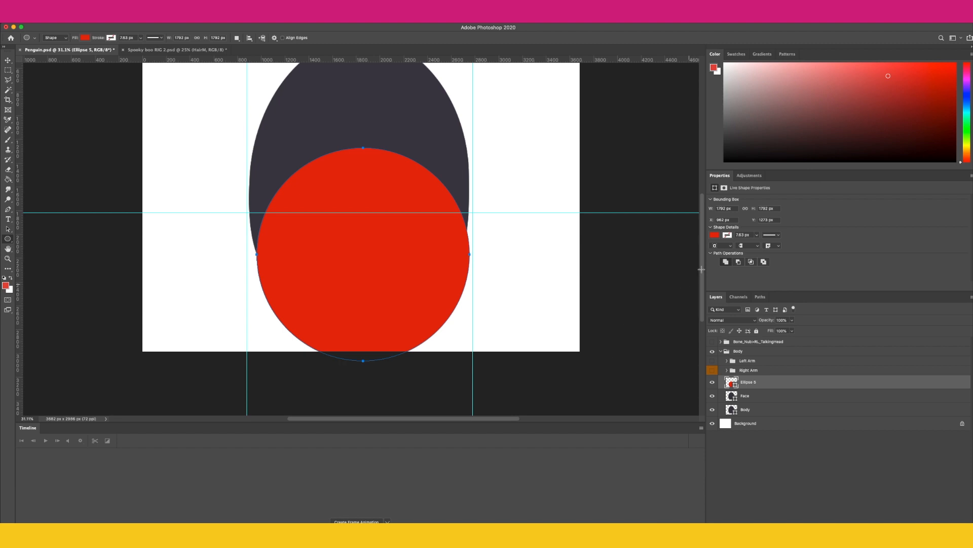
- Move the red circle up onto the body and scale it to the body's full width, about 1857 px
{"action": "scroll", "coordinate": [701, 269], "scroll_direction": "up", "scroll_amount": 3}
{"action": "key", "text": "v"}
{"action": "left_click_drag", "start_coordinate": [365, 322], "coordinate": [377, 286]}
{"action": "key", "text": "ctrl+t"}
{"action": "left_click_drag", "start_coordinate": [463, 277], "coordinate": [470, 277]}
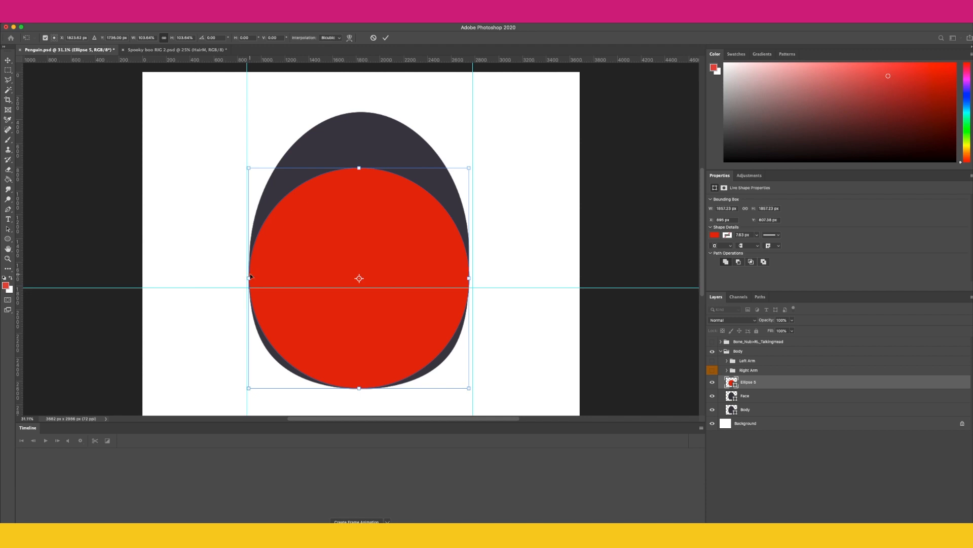
{"action": "key", "text": "Return"}
{"action": "key", "text": "m"}
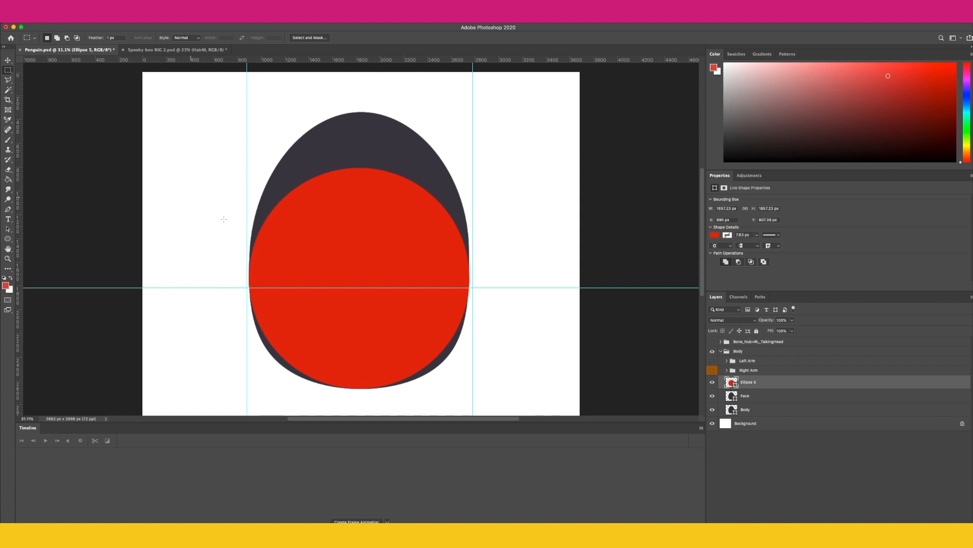
- Shift the red circle up over the head area and scale it to about 1771 px so it fits the head's outline
{"action": "key", "text": "ctrl+t"}
{"action": "left_click_drag", "start_coordinate": [351, 249], "coordinate": [354, 227]}
{"action": "left_click_drag", "start_coordinate": [359, 362], "coordinate": [361, 351]}
{"action": "left_click_drag", "start_coordinate": [366, 295], "coordinate": [369, 276]}
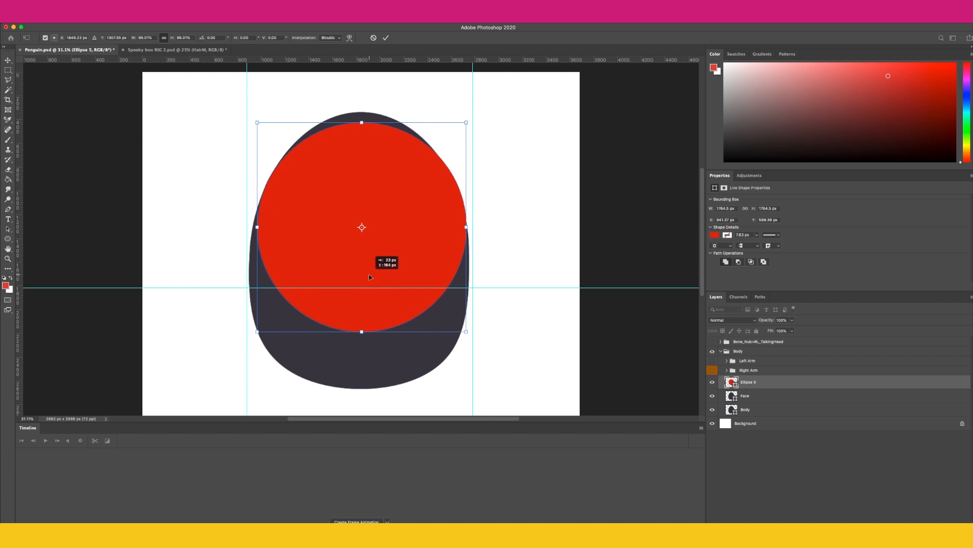
{"action": "left_click_drag", "start_coordinate": [369, 276], "coordinate": [367, 278]}
{"action": "left_click_drag", "start_coordinate": [465, 231], "coordinate": [467, 230]}
{"action": "key", "text": "Return"}
{"action": "key", "text": "m"}
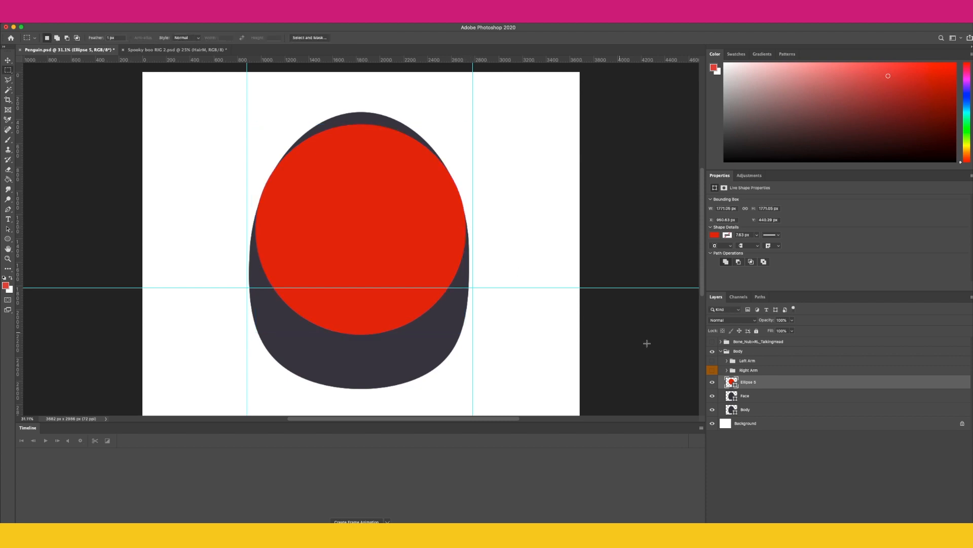
- Rasterize the red circle layer and load its outline as a selection
{"action": "right_click", "coordinate": [739, 381]}
{"action": "left_click", "coordinate": [766, 385]}
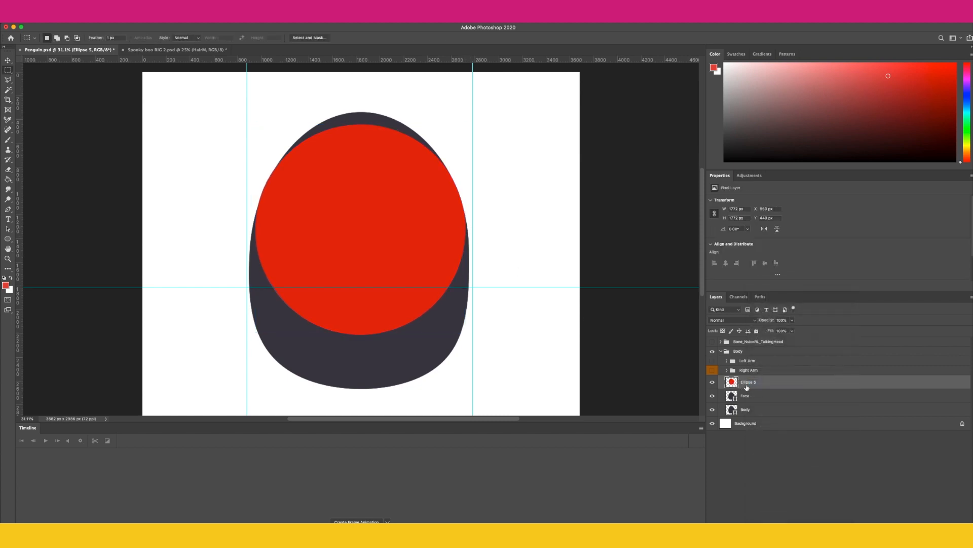
{"action": "left_click", "coordinate": [736, 384], "text": "ctrl"}
- Duplicate the Face and Body layers together and put the two copies in a group
{"action": "left_click", "coordinate": [746, 396]}
{"action": "left_click", "coordinate": [745, 409], "text": "shift"}
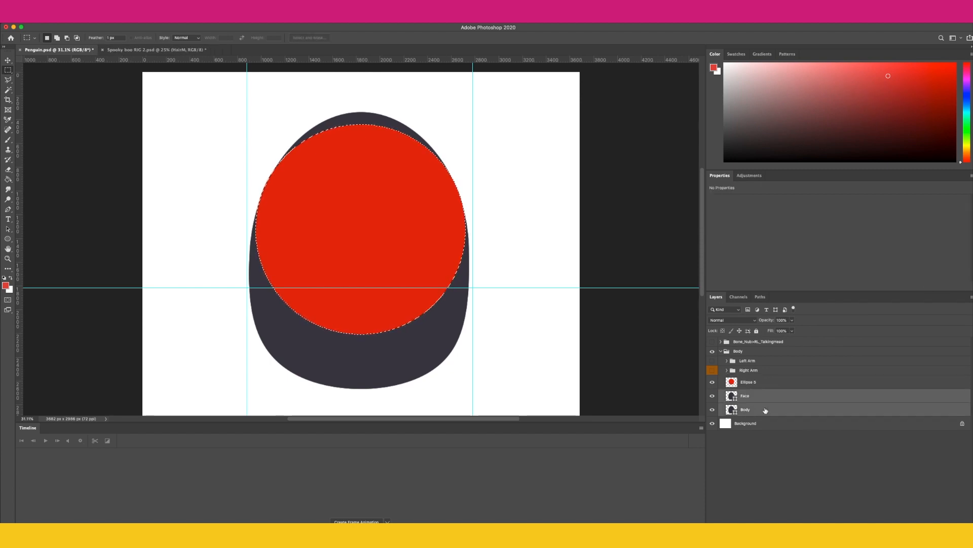
{"action": "right_click", "coordinate": [766, 405]}
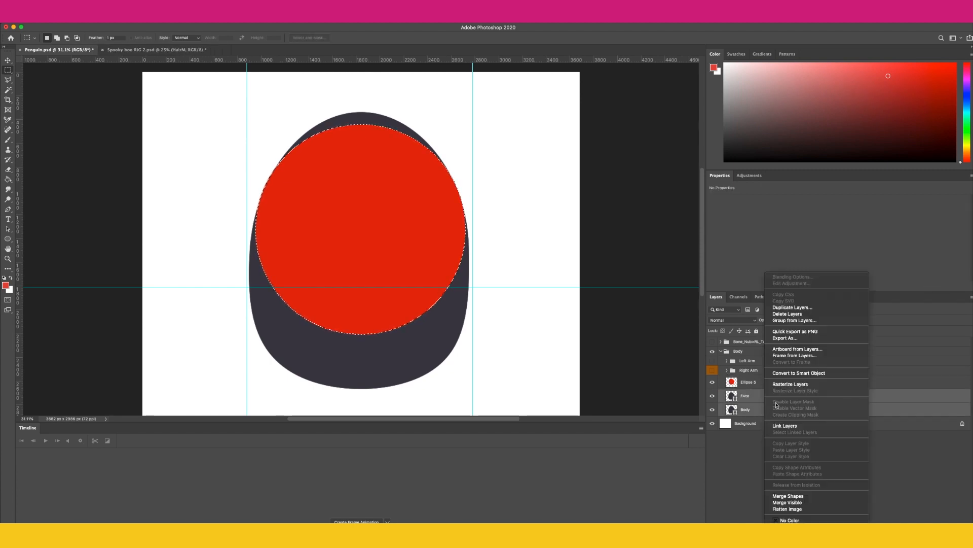
{"action": "left_click", "coordinate": [791, 307]}
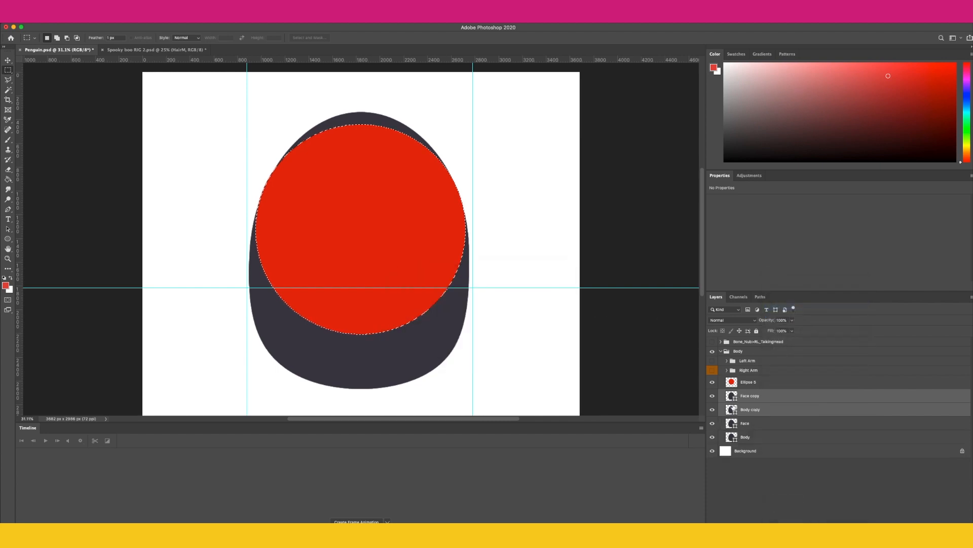
{"action": "key", "text": "super+g"}
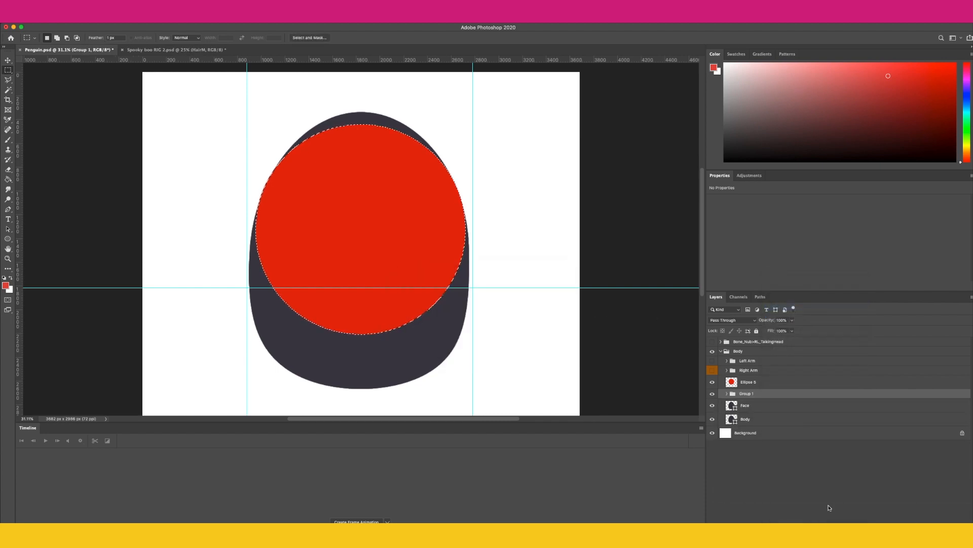
- Rename the group holding the two layer copies to BACKUP, label it red and hide it
{"action": "double_click", "coordinate": [747, 394]}
{"action": "type", "text": "BACKUP"}
{"action": "key", "text": "Return"}
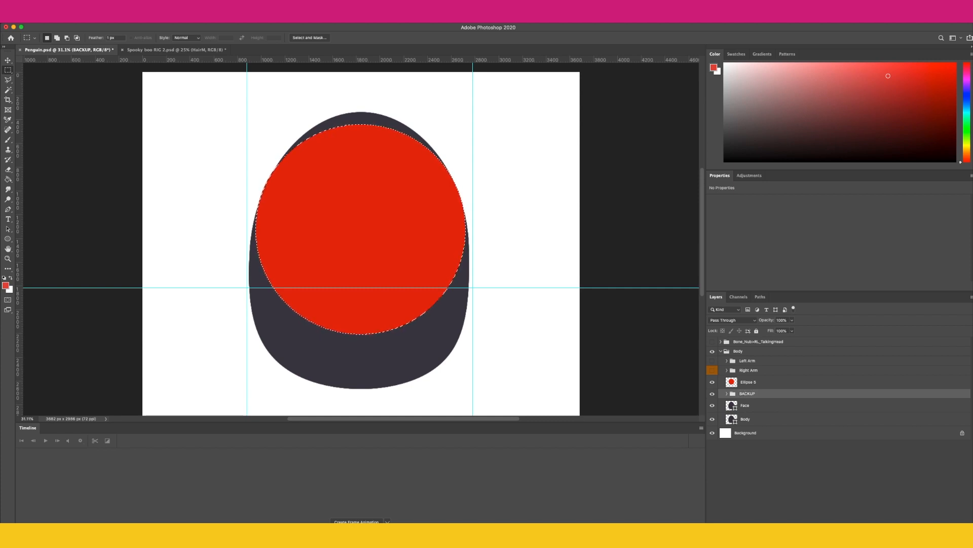
{"action": "right_click", "coordinate": [753, 395]}
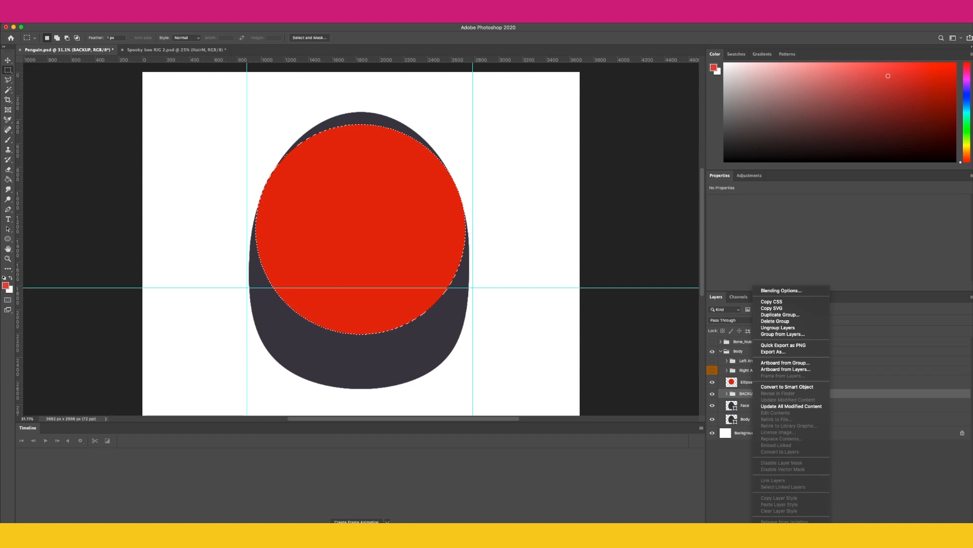
{"action": "left_click", "coordinate": [771, 547]}
{"action": "left_click", "coordinate": [713, 394]}
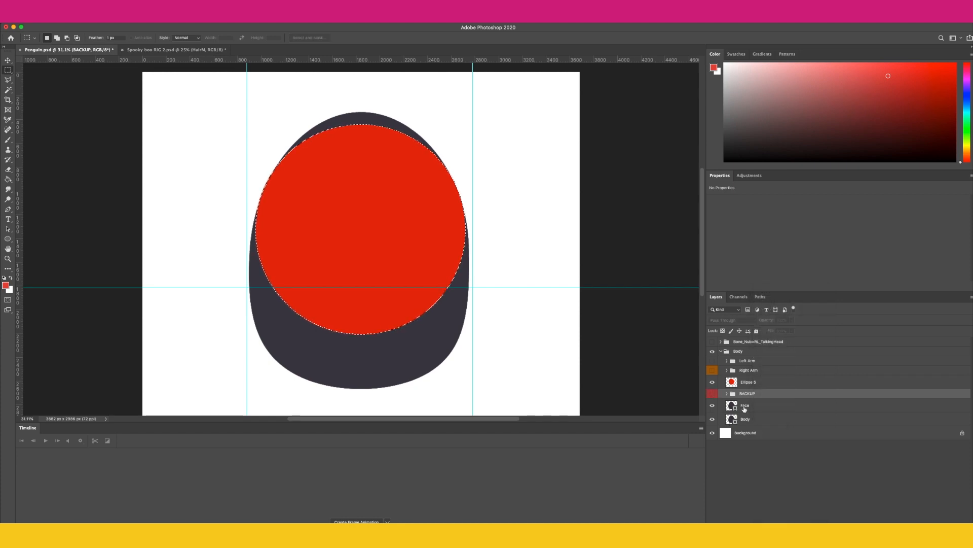
- Rasterize the Face and Body shape layers below the BACKUP group
{"action": "left_click", "coordinate": [744, 409]}
{"action": "left_click", "coordinate": [745, 419], "text": "shift"}
{"action": "right_click", "coordinate": [752, 419]}
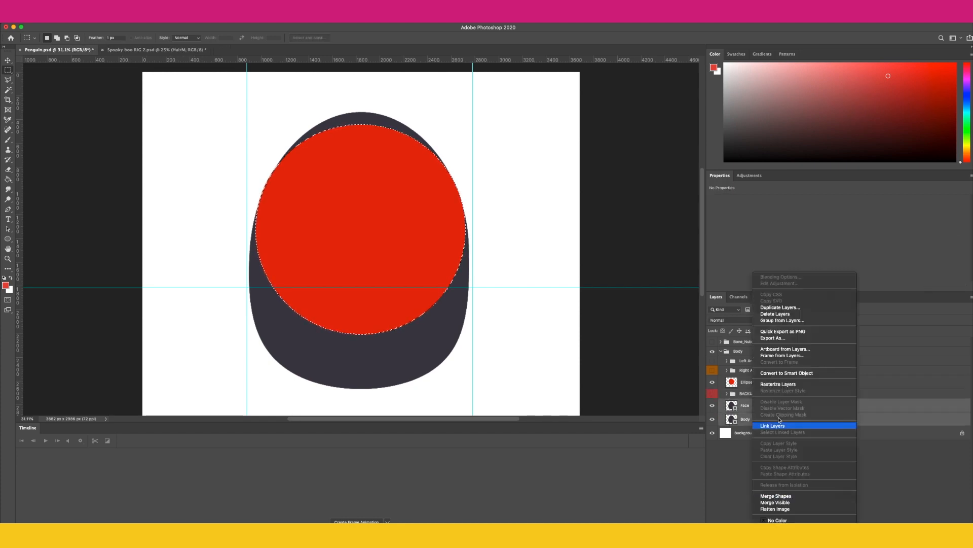
{"action": "left_click", "coordinate": [776, 384]}
{"action": "left_click", "coordinate": [744, 473]}
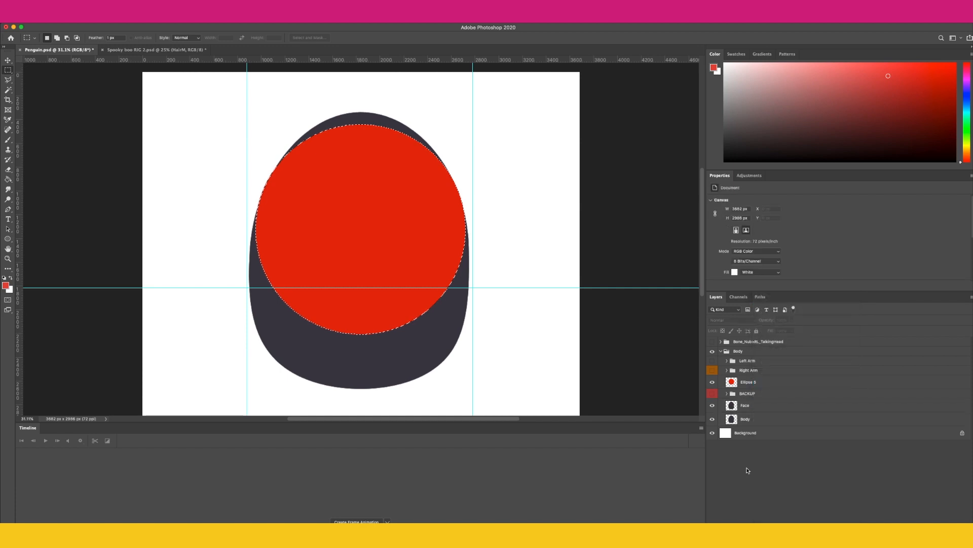
- Add a layer mask to the Body layer from the circle selection, and hide the red circle and Face layers
{"action": "left_click", "coordinate": [744, 419]}
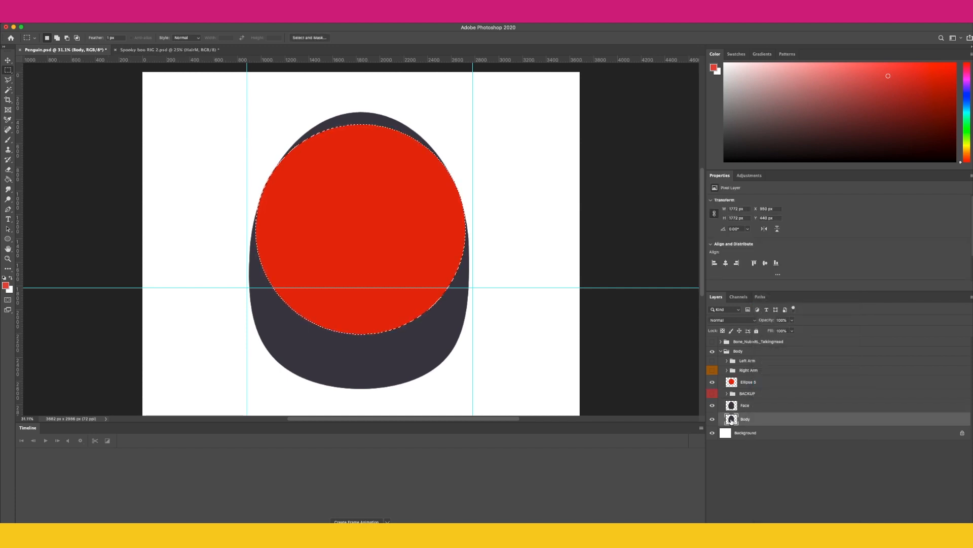
{"action": "left_click", "coordinate": [829, 528]}
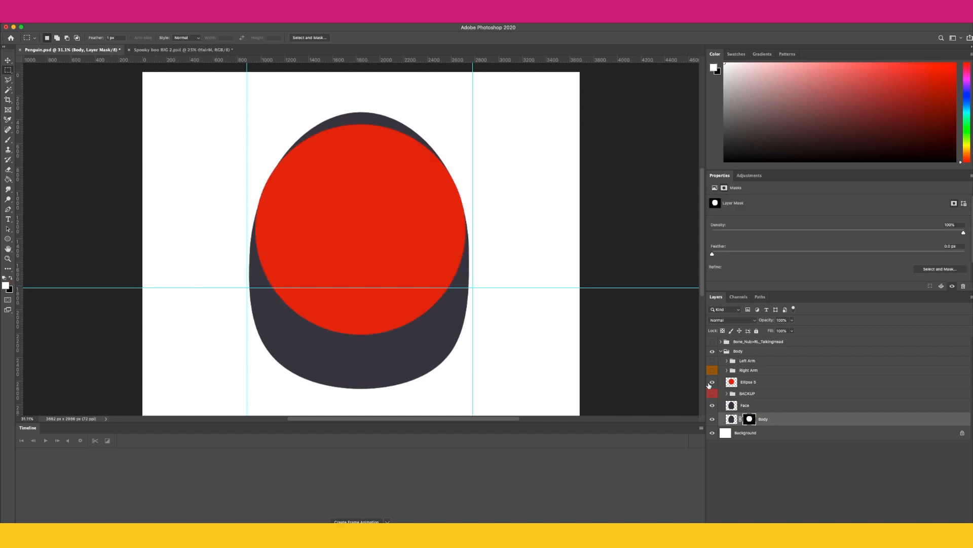
{"action": "left_click", "coordinate": [711, 384]}
{"action": "left_click", "coordinate": [711, 405]}
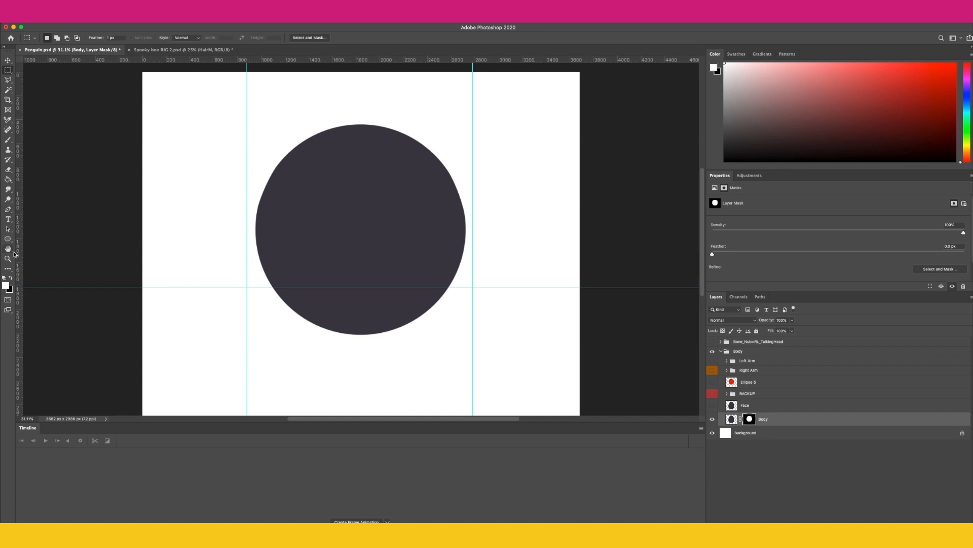
- Paint white on the Body layer's mask to reveal the lower body and smooth both sides where they meet the circle
{"action": "left_click", "coordinate": [8, 143]}
{"action": "mouse_move", "coordinate": [253, 300]}
{"action": "left_mouse_down"}
{"action": "mouse_move", "coordinate": [270, 273]}
{"action": "mouse_move", "coordinate": [254, 269]}
{"action": "mouse_move", "coordinate": [276, 220]}
{"action": "left_mouse_up"}
{"action": "mouse_move", "coordinate": [284, 325]}
{"action": "left_mouse_down"}
{"action": "mouse_move", "coordinate": [314, 358]}
{"action": "mouse_move", "coordinate": [338, 320]}
{"action": "left_mouse_up"}
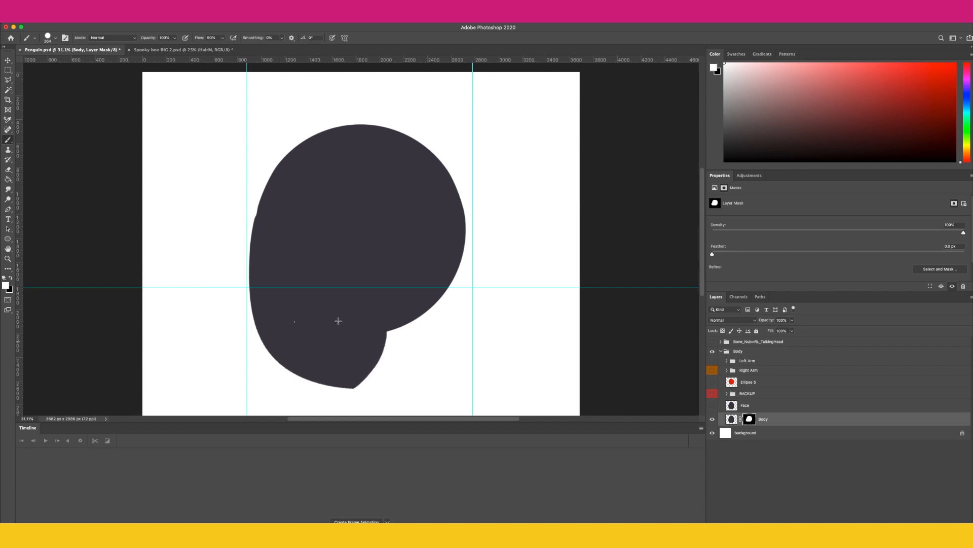
{"action": "mouse_move", "coordinate": [434, 269]}
{"action": "left_mouse_down"}
{"action": "mouse_move", "coordinate": [445, 252]}
{"action": "mouse_move", "coordinate": [441, 223]}
{"action": "mouse_move", "coordinate": [448, 295]}
{"action": "mouse_move", "coordinate": [361, 375]}
{"action": "mouse_move", "coordinate": [386, 321]}
{"action": "left_mouse_up"}
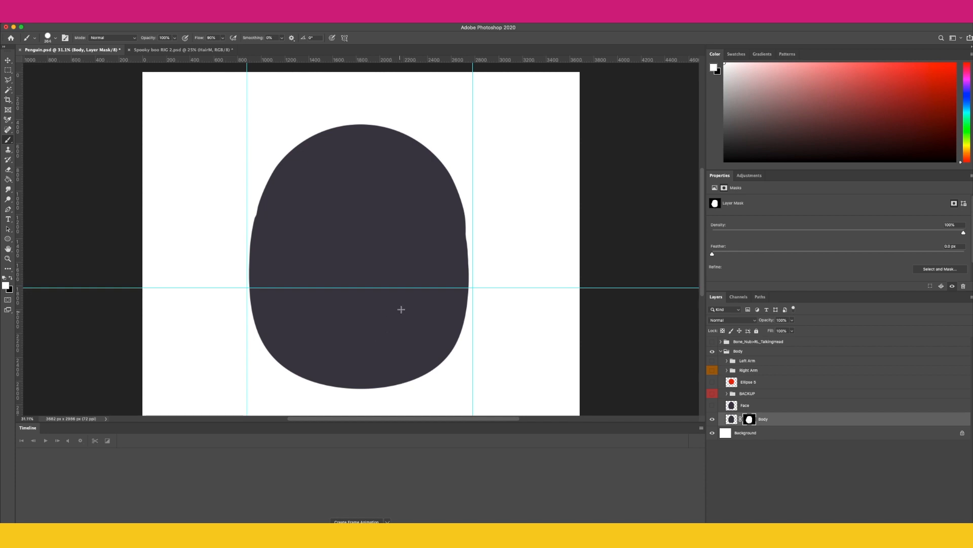
{"action": "left_click_drag", "start_coordinate": [439, 229], "coordinate": [450, 252]}
{"action": "left_click_drag", "start_coordinate": [441, 211], "coordinate": [447, 226]}
{"action": "mouse_move", "coordinate": [286, 220]}
{"action": "left_mouse_down"}
{"action": "mouse_move", "coordinate": [277, 216]}
{"action": "mouse_move", "coordinate": [272, 238]}
{"action": "left_mouse_up"}
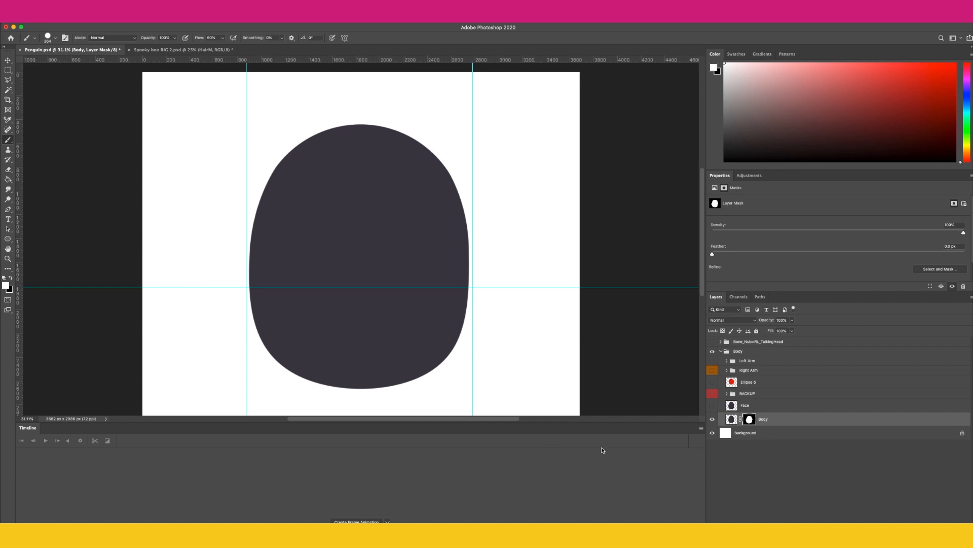
- Load the hidden red circle's outline as a selection and mask the Face layer with it, showing only Face over the background
{"action": "left_click", "coordinate": [712, 420]}
{"action": "left_click", "coordinate": [731, 383], "text": "ctrl"}
{"action": "left_click", "coordinate": [745, 405]}
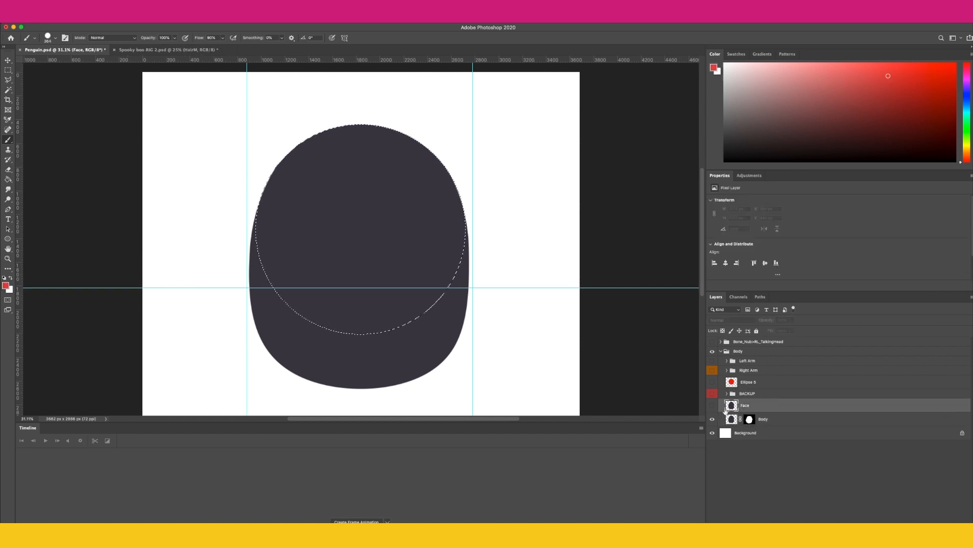
{"action": "left_click", "coordinate": [712, 406]}
{"action": "left_click", "coordinate": [713, 419]}
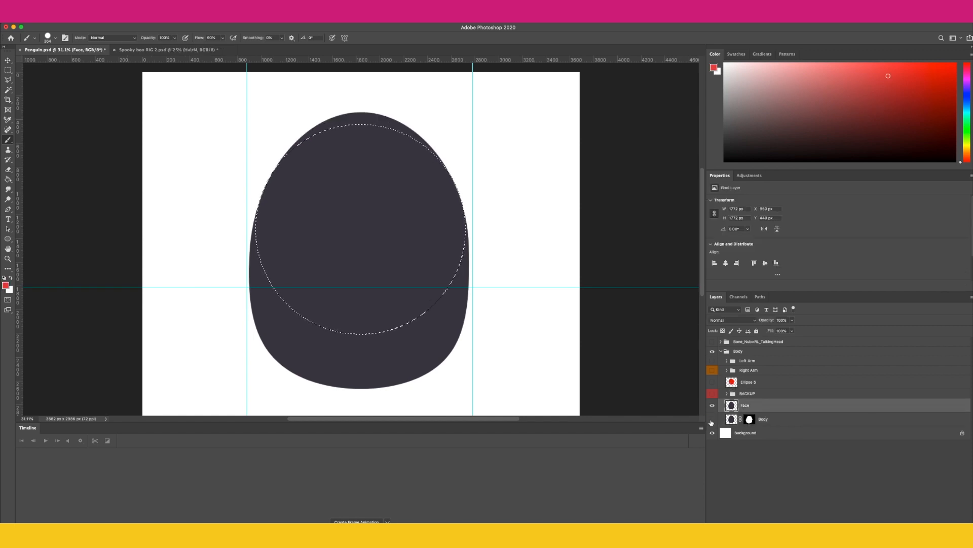
{"action": "left_click", "coordinate": [833, 527]}
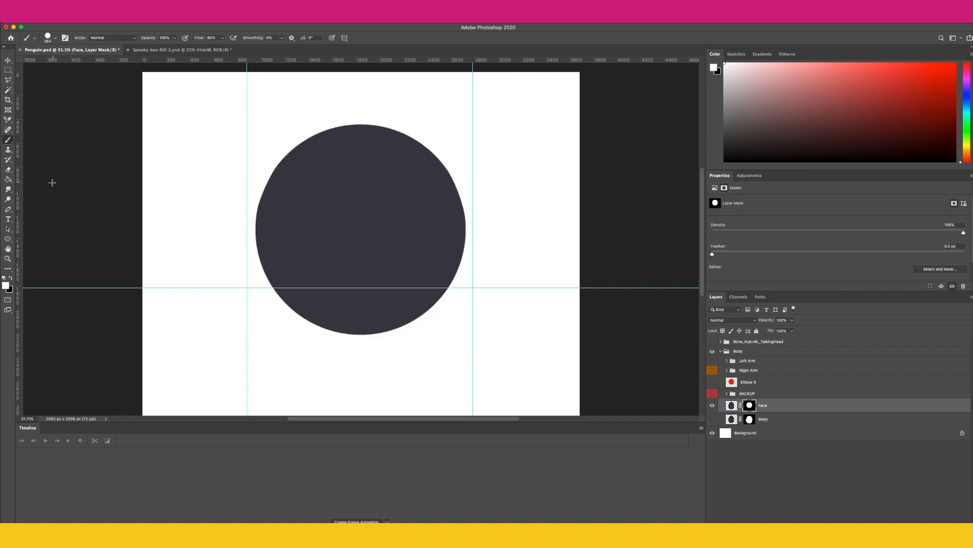
- Paint white on the Face layer's mask to reveal the top of the head, and show the Body layer again
{"action": "mouse_move", "coordinate": [389, 129]}
{"action": "left_mouse_down"}
{"action": "mouse_move", "coordinate": [331, 135]}
{"action": "mouse_move", "coordinate": [300, 154]}
{"action": "mouse_move", "coordinate": [297, 173]}
{"action": "left_mouse_up"}
{"action": "mouse_move", "coordinate": [402, 157]}
{"action": "left_mouse_down"}
{"action": "mouse_move", "coordinate": [401, 133]}
{"action": "mouse_move", "coordinate": [438, 200]}
{"action": "left_mouse_up"}
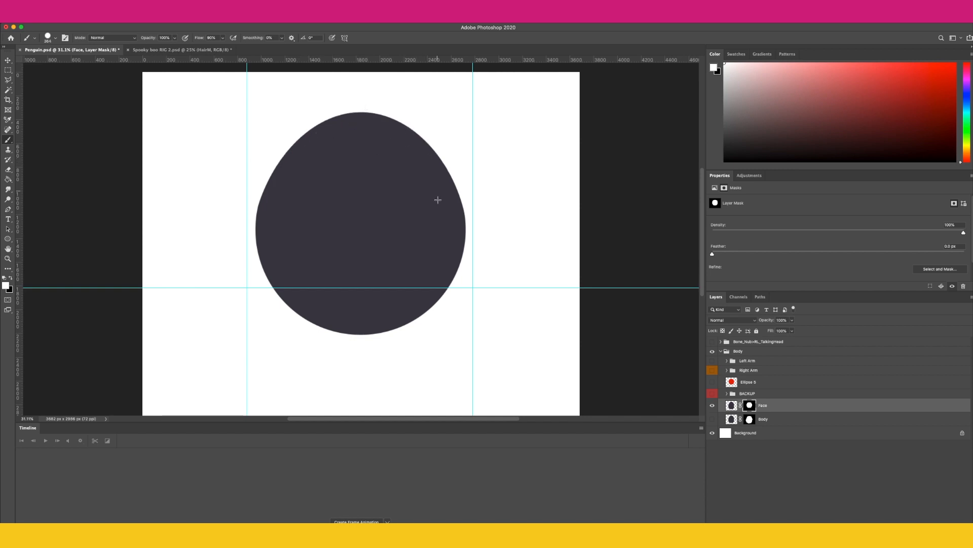
{"action": "left_click", "coordinate": [713, 420]}
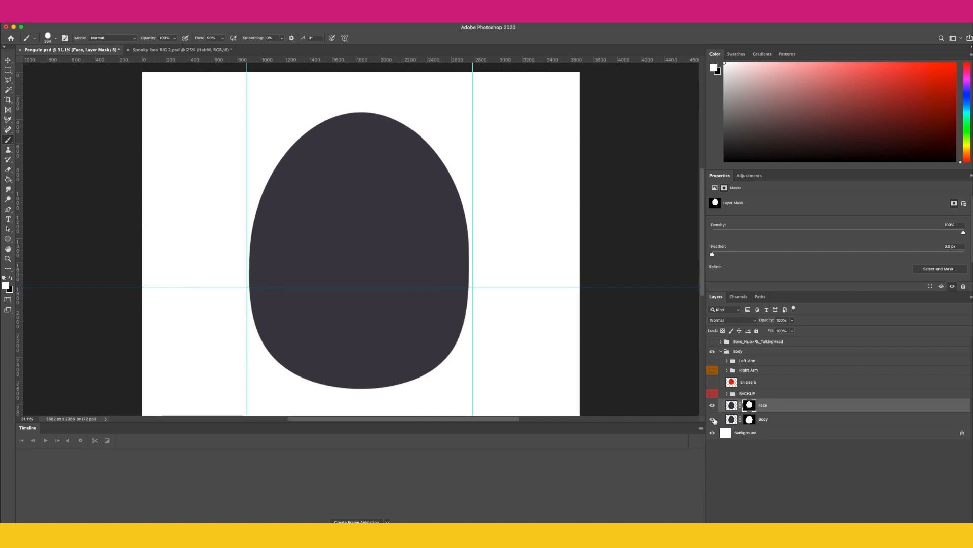
- Convert the masked Face and Body layers into separate smart objects
{"action": "right_click", "coordinate": [772, 408]}
{"action": "left_click", "coordinate": [811, 373]}
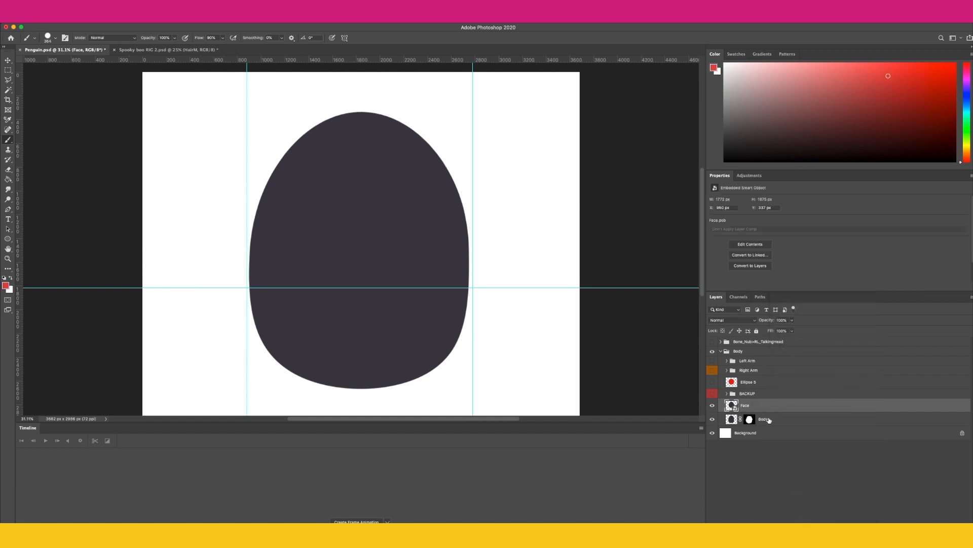
{"action": "right_click", "coordinate": [770, 420]}
{"action": "left_click", "coordinate": [797, 373]}
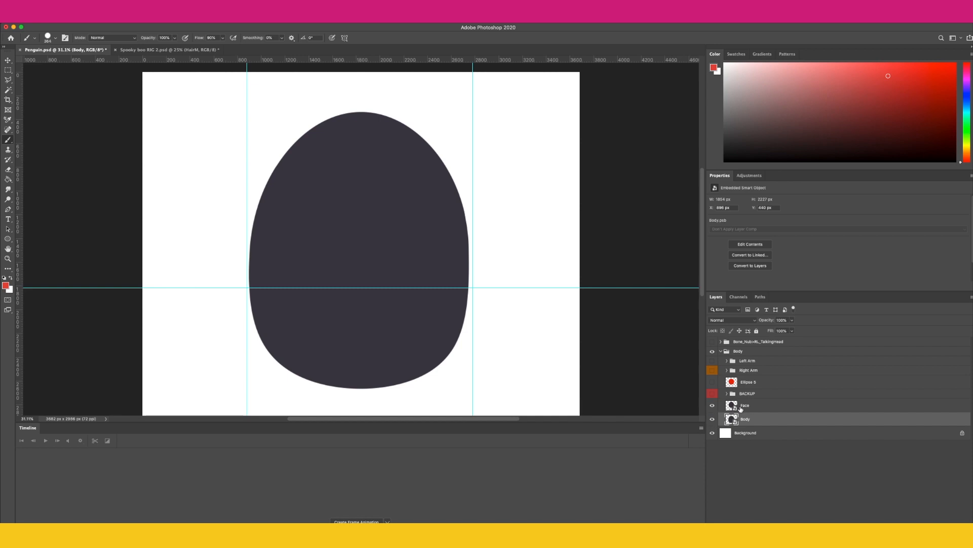
- Show the red circle and place a vertical and a horizontal guide crossing at about its centre
{"action": "left_click", "coordinate": [740, 408]}
{"action": "left_click", "coordinate": [713, 381]}
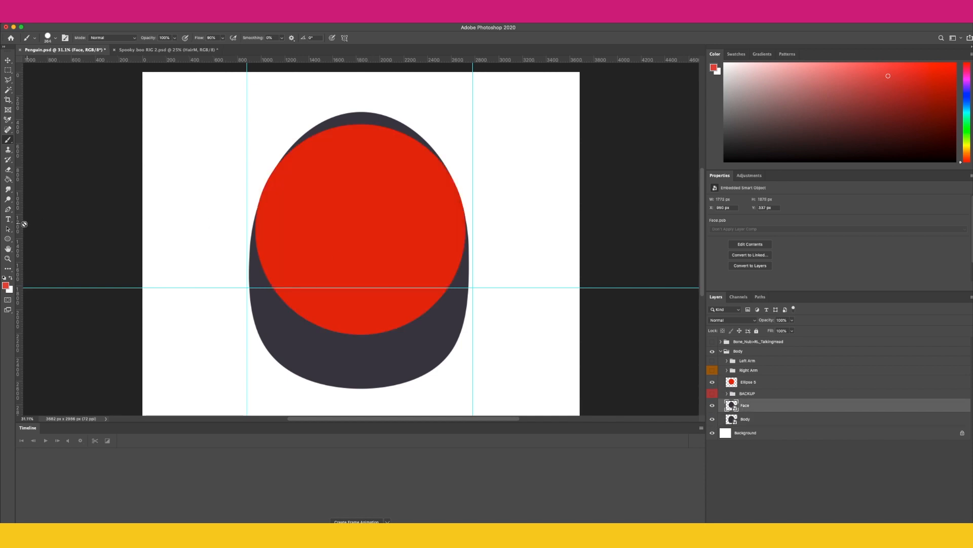
{"action": "left_click_drag", "start_coordinate": [20, 235], "coordinate": [361, 252]}
{"action": "left_click_drag", "start_coordinate": [377, 62], "coordinate": [397, 235]}
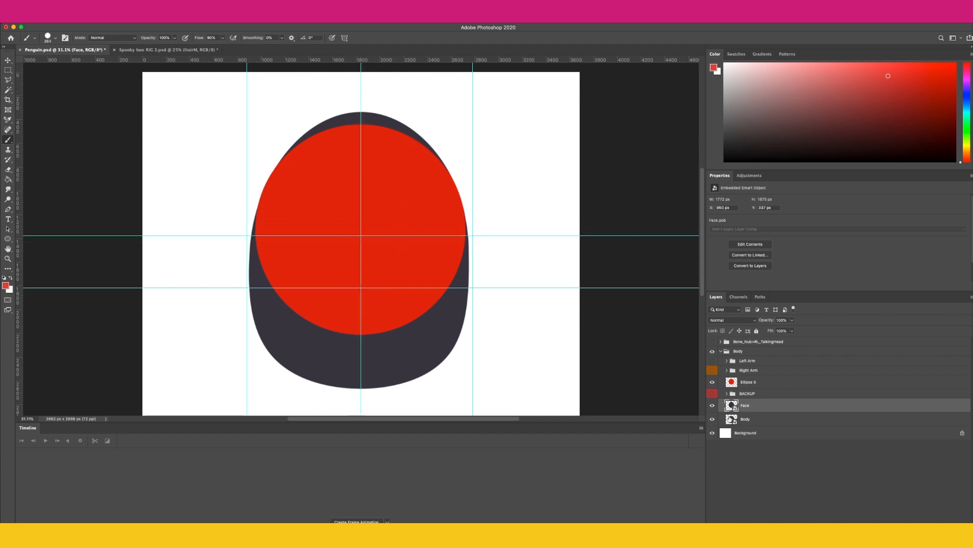
- Try rotating the Face layer clockwise by about 16° around the guide crossing, and cancel the transform
{"action": "left_click", "coordinate": [749, 419]}
{"action": "left_click", "coordinate": [747, 408]}
{"action": "key", "text": "super+t"}
{"action": "left_click_drag", "start_coordinate": [361, 224], "coordinate": [361, 235]}
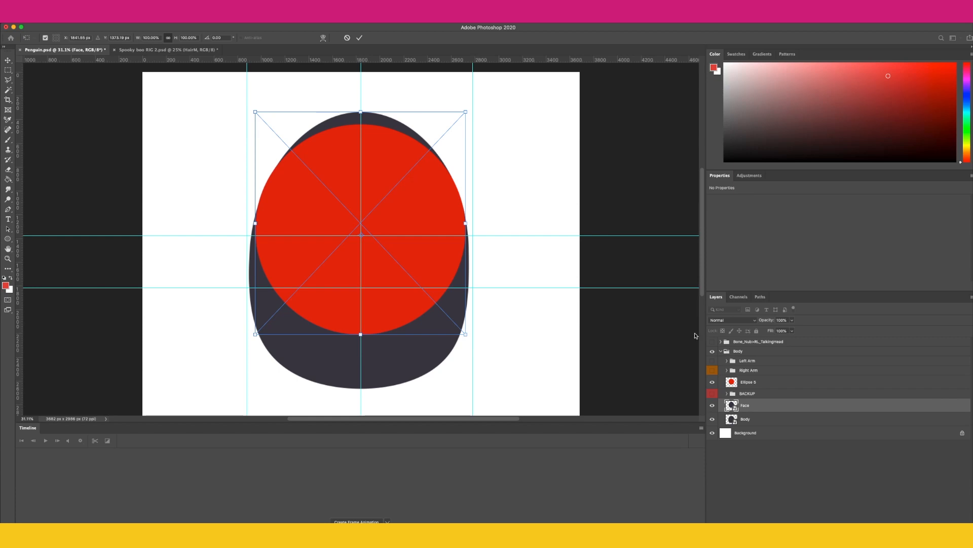
{"action": "left_click_drag", "start_coordinate": [492, 124], "coordinate": [518, 164]}
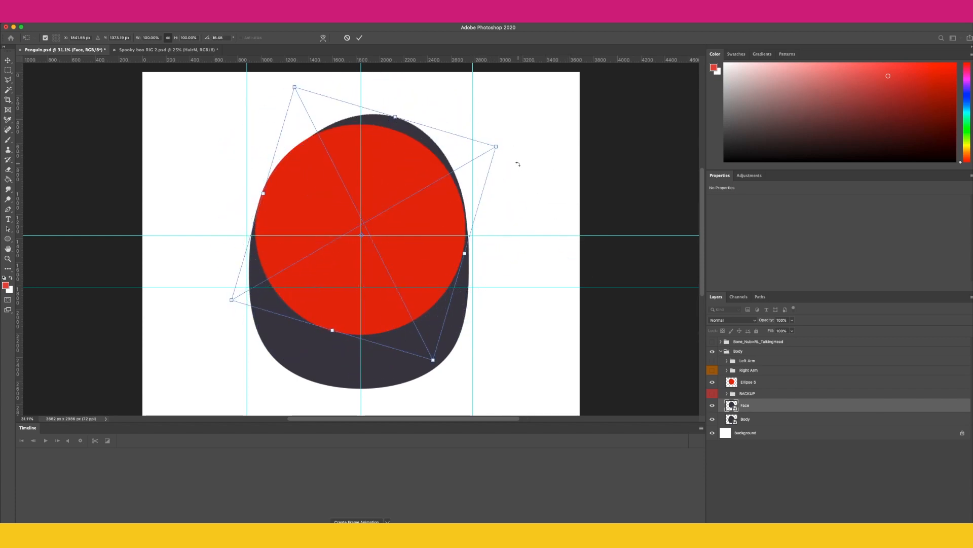
{"action": "key", "text": "Escape"}
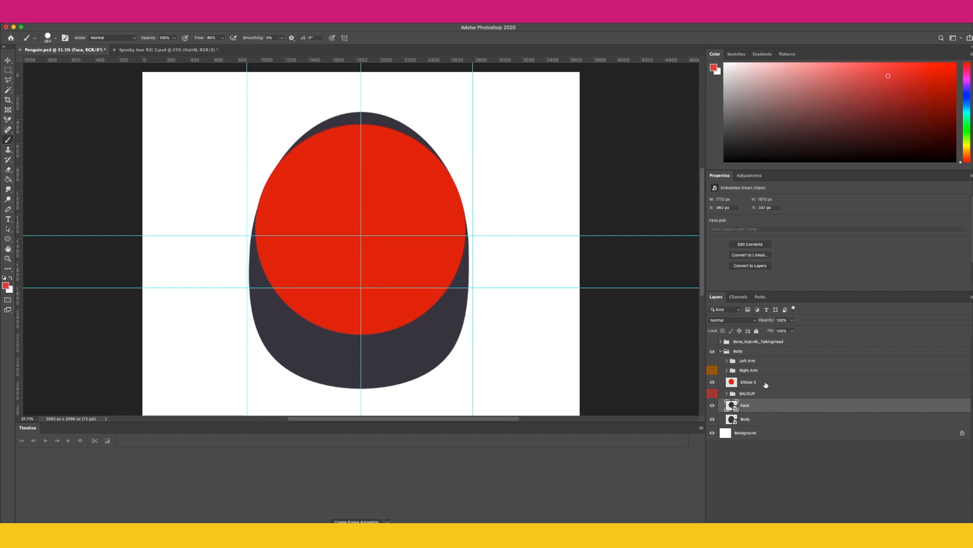
- Delete the red circle layer, then show the Bone_Nub>RL_TalkingHead group and expand its Headbone and Centre subgroups
{"action": "left_click", "coordinate": [766, 385]}
{"action": "key", "text": "Delete"}
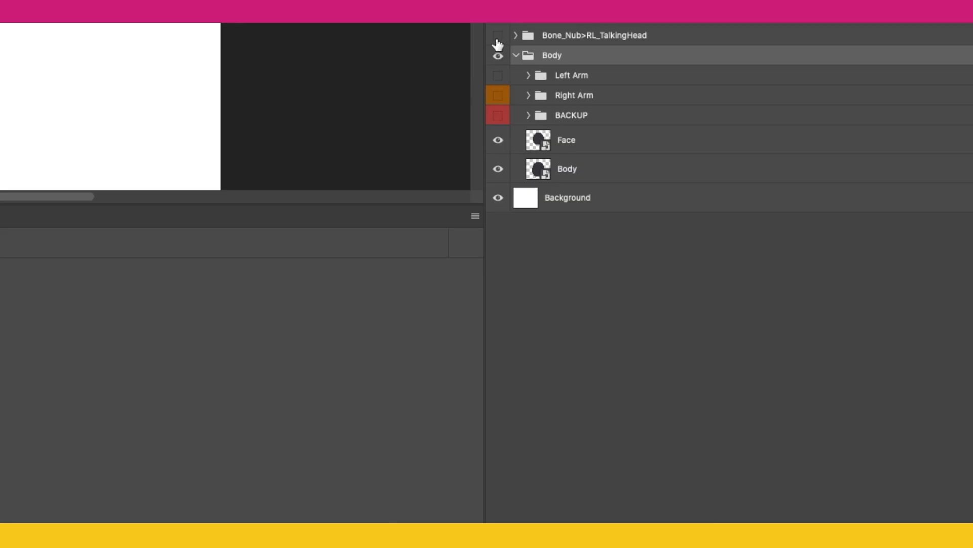
{"action": "left_click", "coordinate": [712, 341]}
{"action": "left_click", "coordinate": [721, 341]}
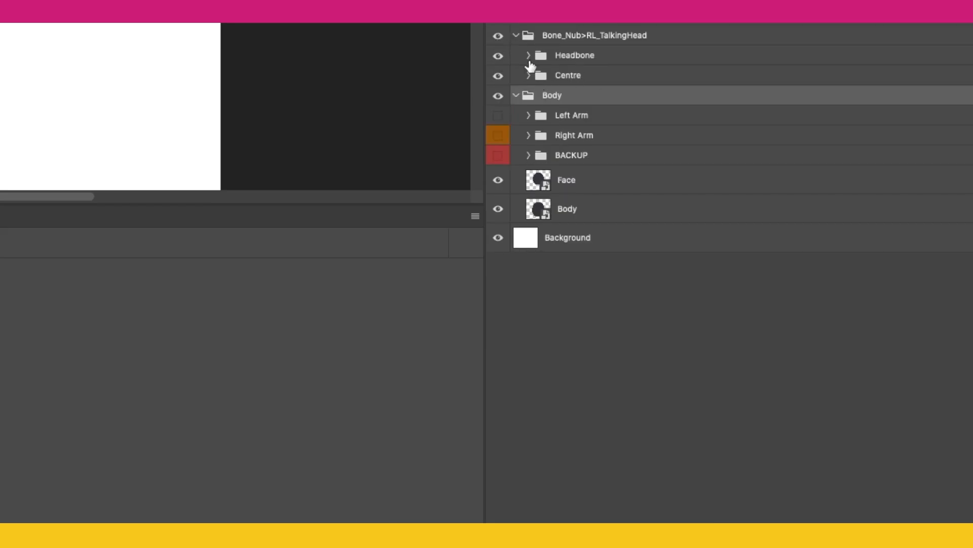
{"action": "left_click", "coordinate": [529, 57]}
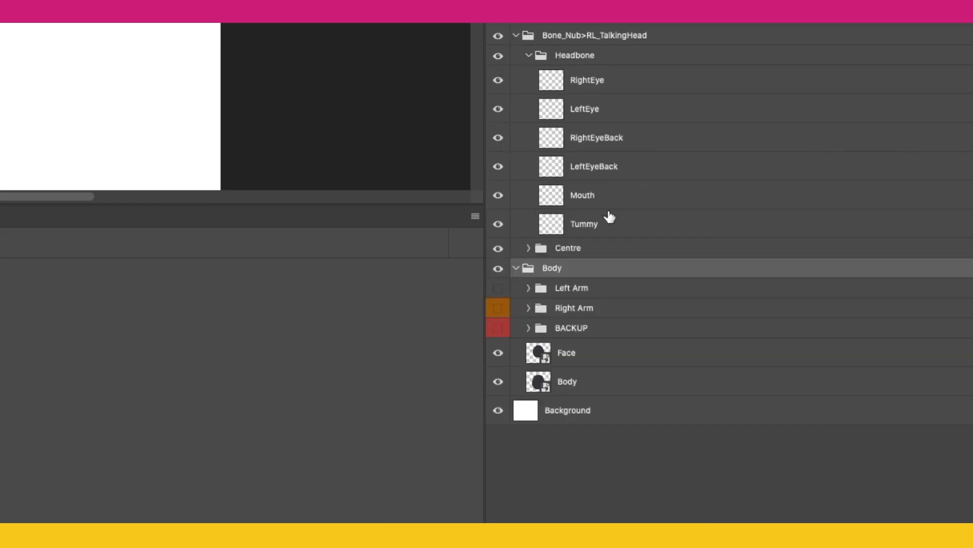
{"action": "left_click", "coordinate": [528, 248]}
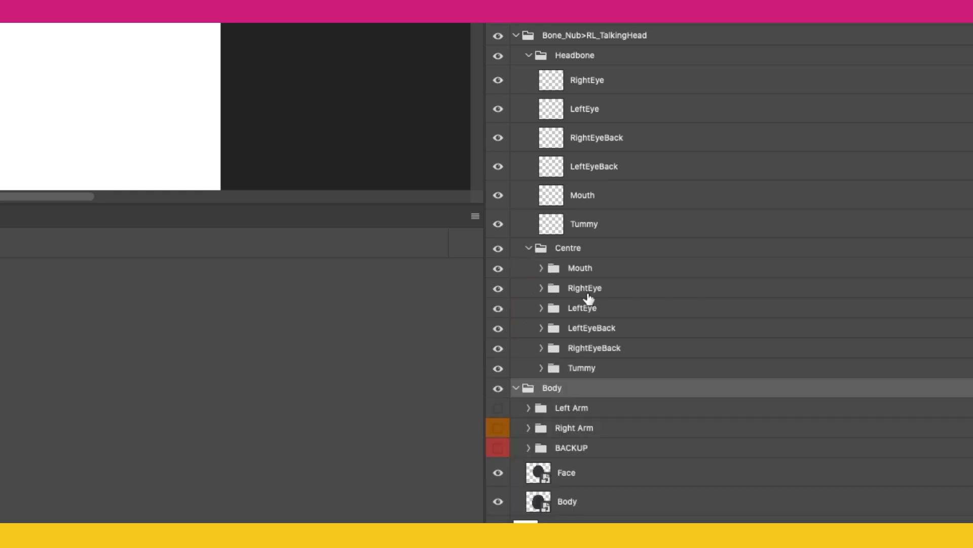
- Create a group named Face inside the Centre group and move the Face layer into it
{"action": "left_click", "coordinate": [583, 250]}
{"action": "left_click", "coordinate": [791, 545]}
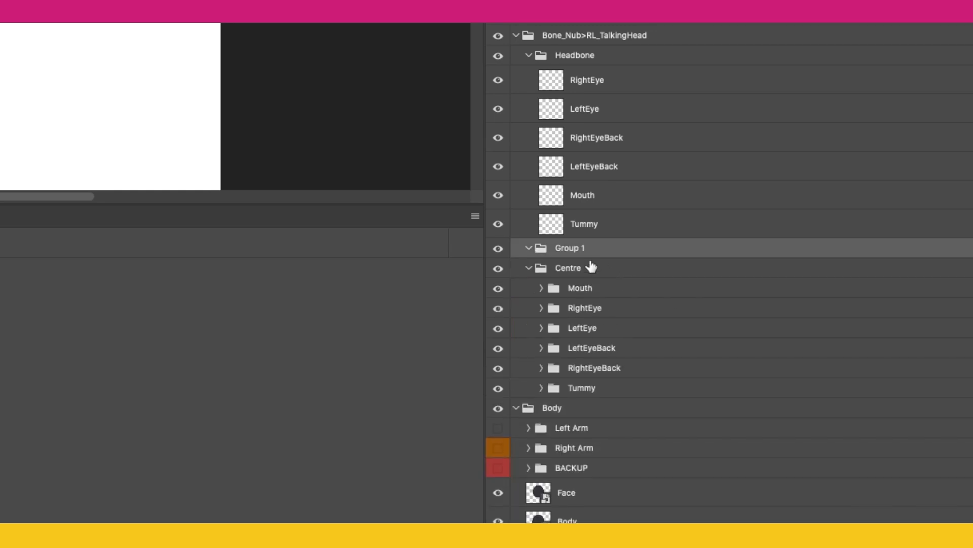
{"action": "double_click", "coordinate": [566, 249]}
{"action": "type", "text": "fFace"}
{"action": "key", "text": "Return"}
{"action": "left_click_drag", "start_coordinate": [564, 250], "coordinate": [563, 270]}
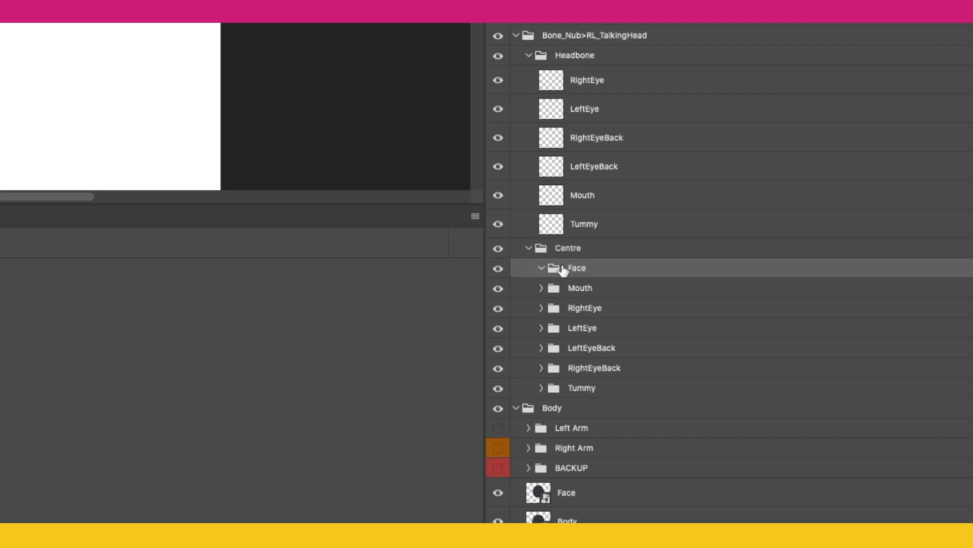
{"action": "left_click_drag", "start_coordinate": [581, 494], "coordinate": [571, 277]}
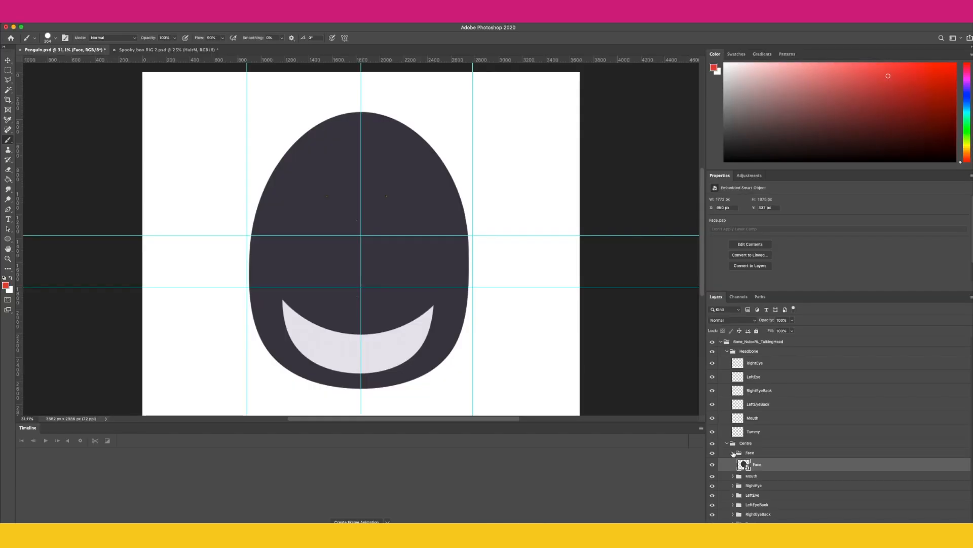
- Move the Face group below the Tummy group at the end of the Centre group
{"action": "left_click", "coordinate": [733, 452]}
{"action": "left_click_drag", "start_coordinate": [744, 453], "coordinate": [746, 505]}
{"action": "left_click", "coordinate": [732, 510]}
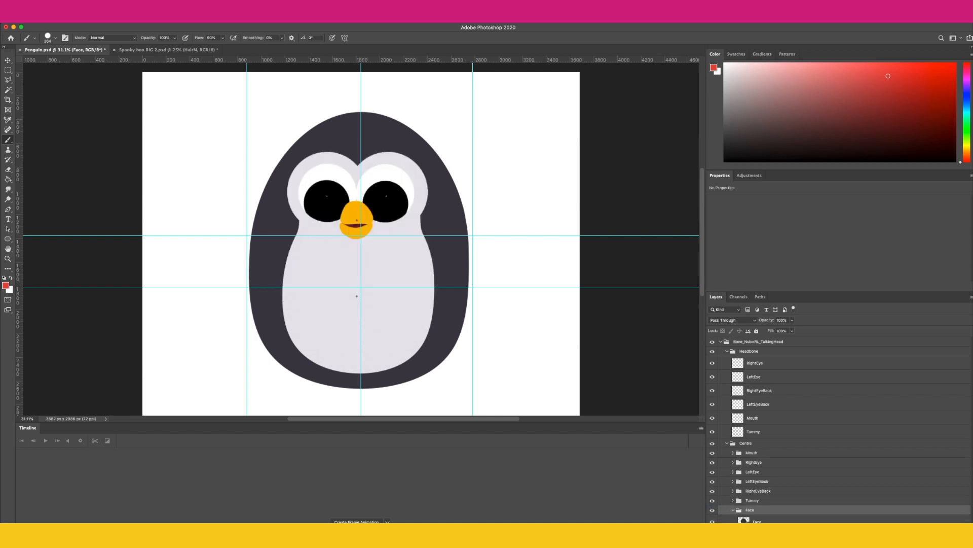
- Duplicate the Face layer, place the copy beneath the original and rename it Mask
{"action": "left_click", "coordinate": [756, 520]}
{"action": "key", "text": "super+j"}
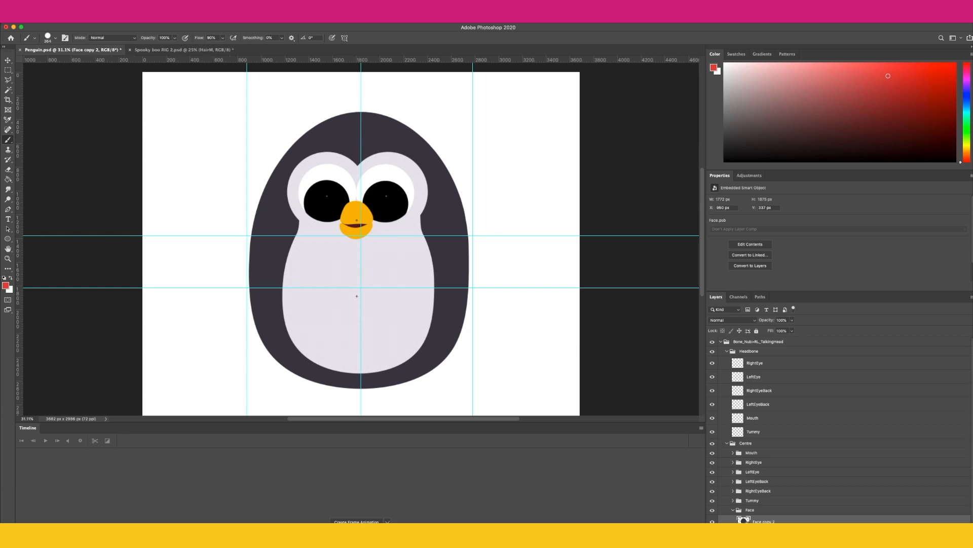
{"action": "left_click_drag", "start_coordinate": [763, 521], "coordinate": [761, 540]}
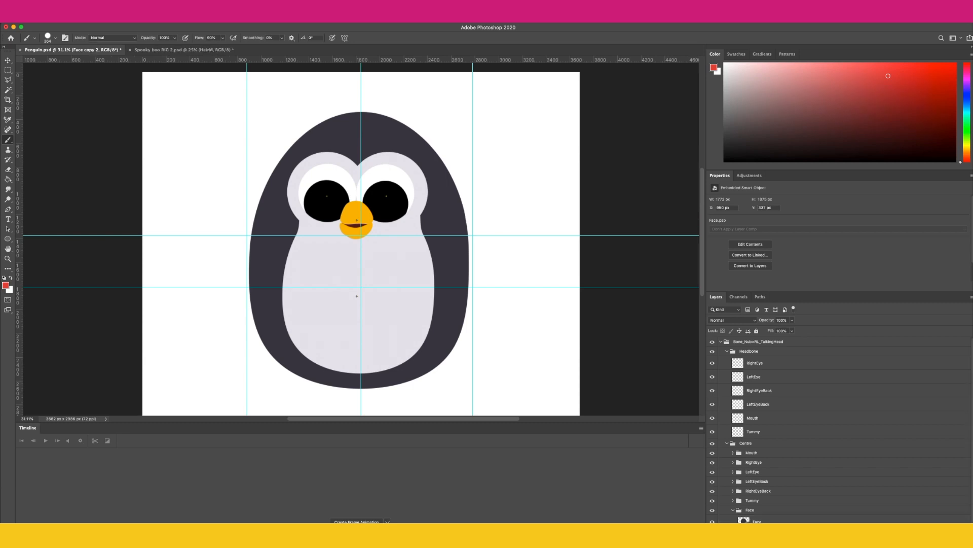
{"action": "key", "text": "Return"}
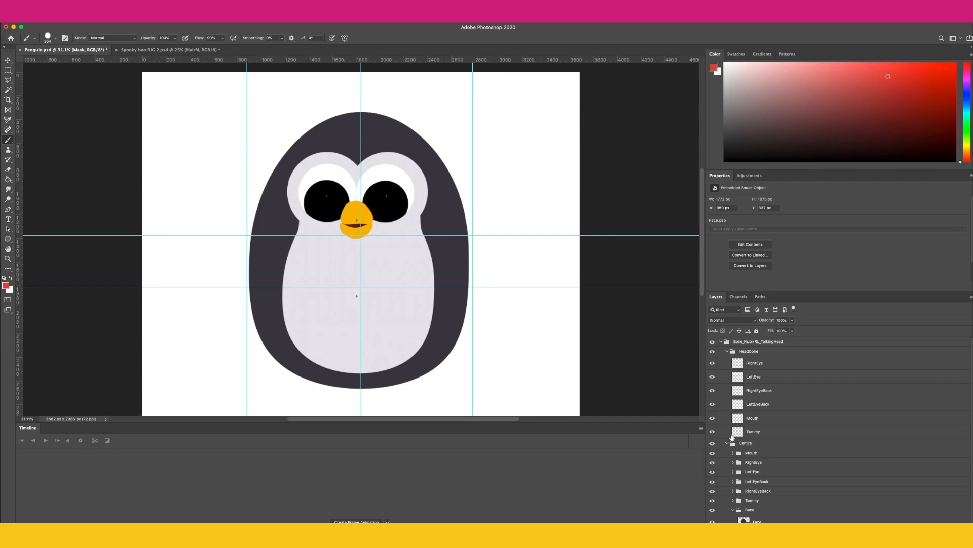
- Check the Face marker's position in the Spooky boo RIG 2 document, then return to the Penguin document
{"action": "left_click", "coordinate": [182, 50]}
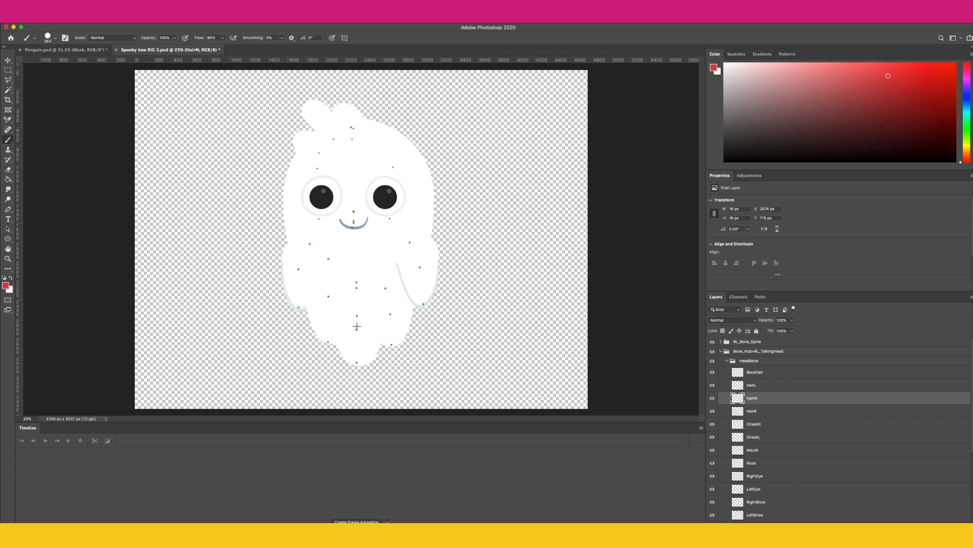
{"action": "left_click", "coordinate": [753, 523]}
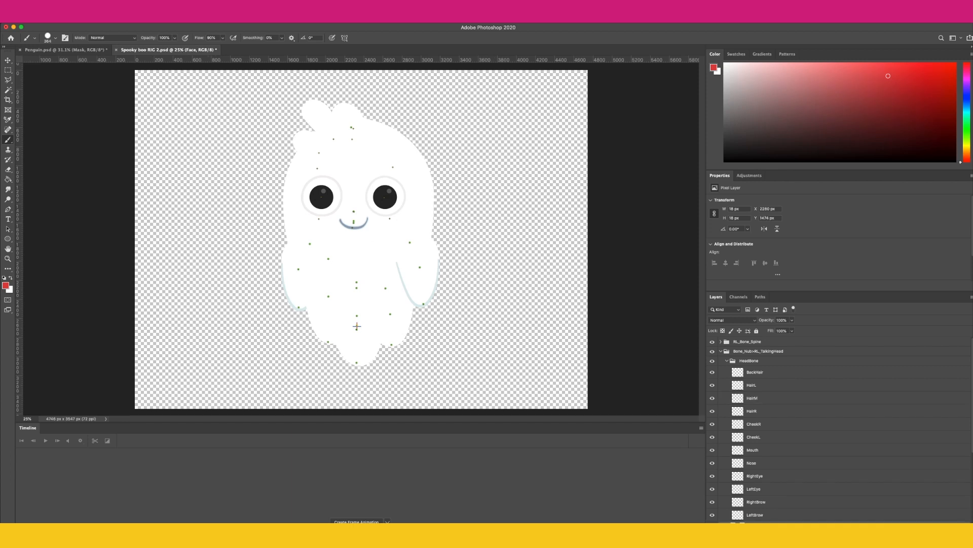
{"action": "key", "text": "super+t"}
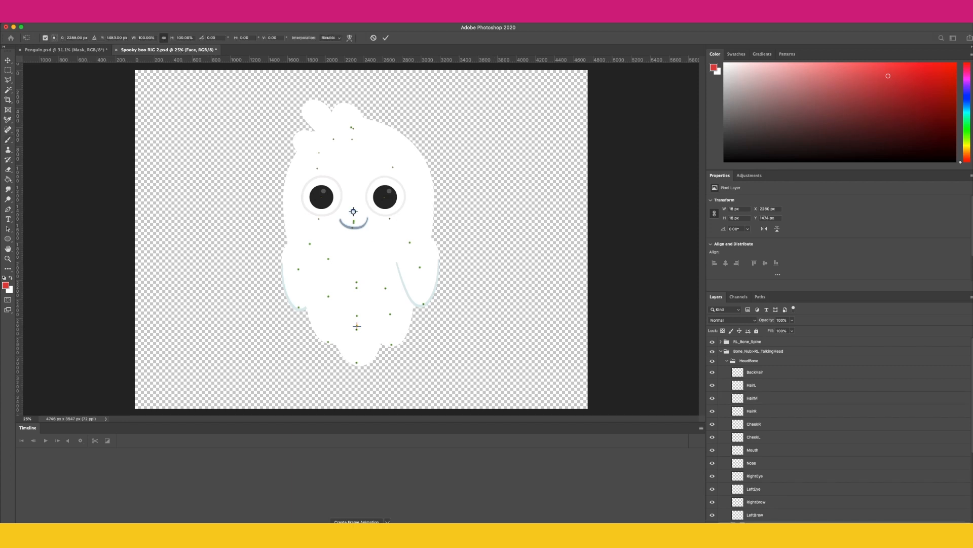
{"action": "left_click", "coordinate": [61, 49]}
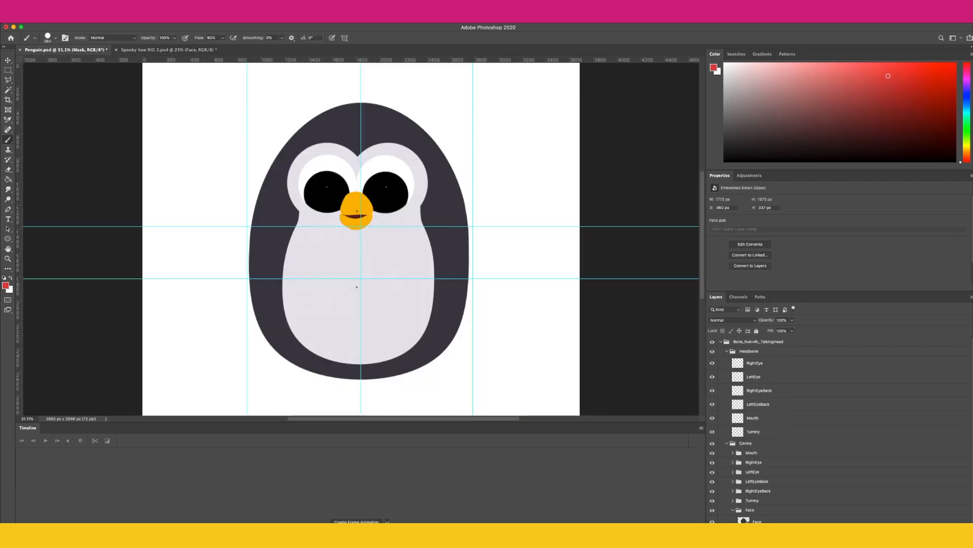
- Duplicate the Tummy marker layer in the Headbone group as Face
{"action": "left_click", "coordinate": [761, 432]}
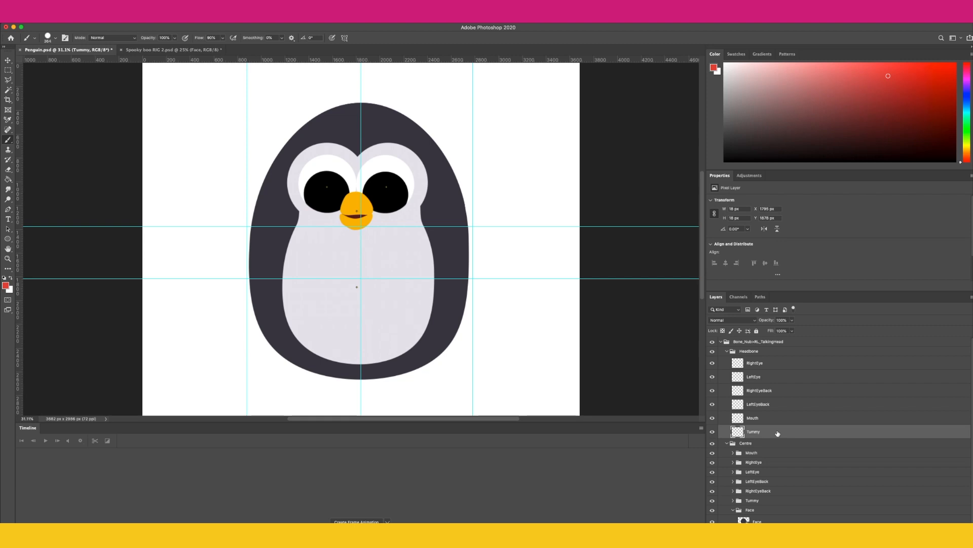
{"action": "right_click", "coordinate": [779, 432]}
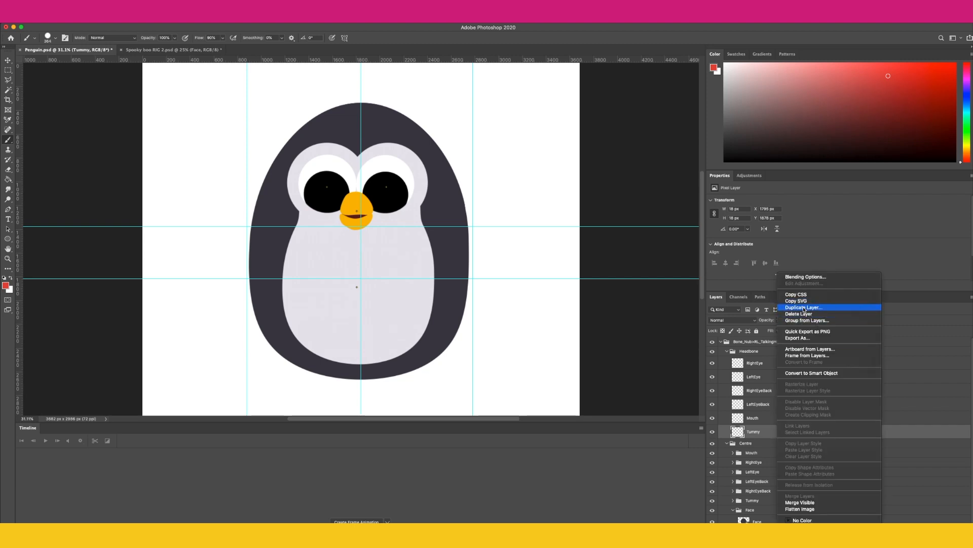
{"action": "left_click", "coordinate": [804, 307]}
{"action": "type", "text": "Face"}
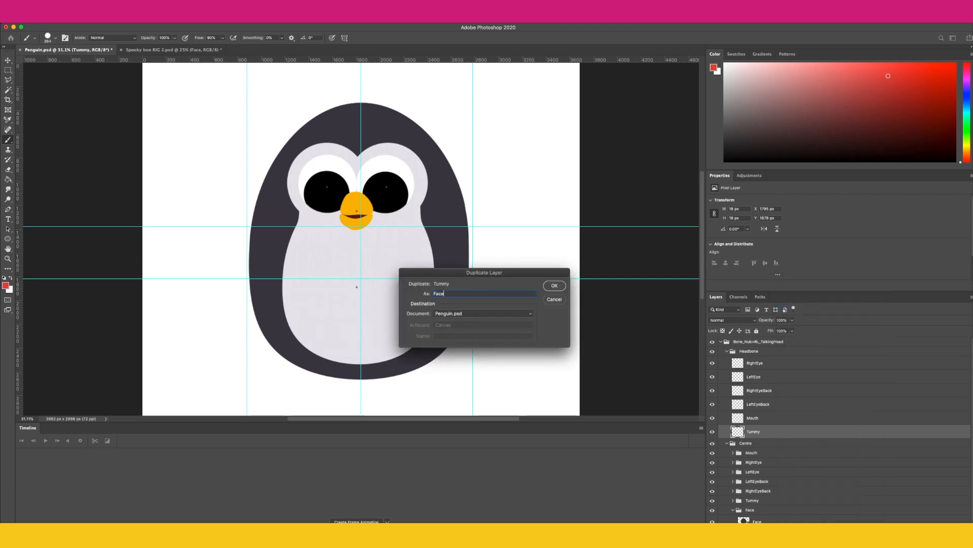
{"action": "key", "text": "Return"}
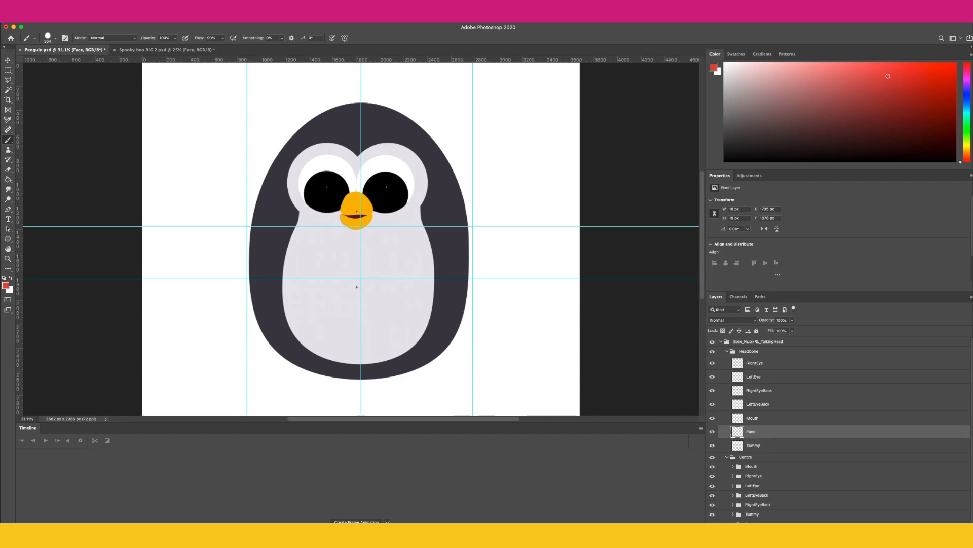
- Move the Face marker up onto the beak, at about X 1814 px, Y 1255 px, with Auto-Select off, and hide the Body group
{"action": "left_click", "coordinate": [8, 60]}
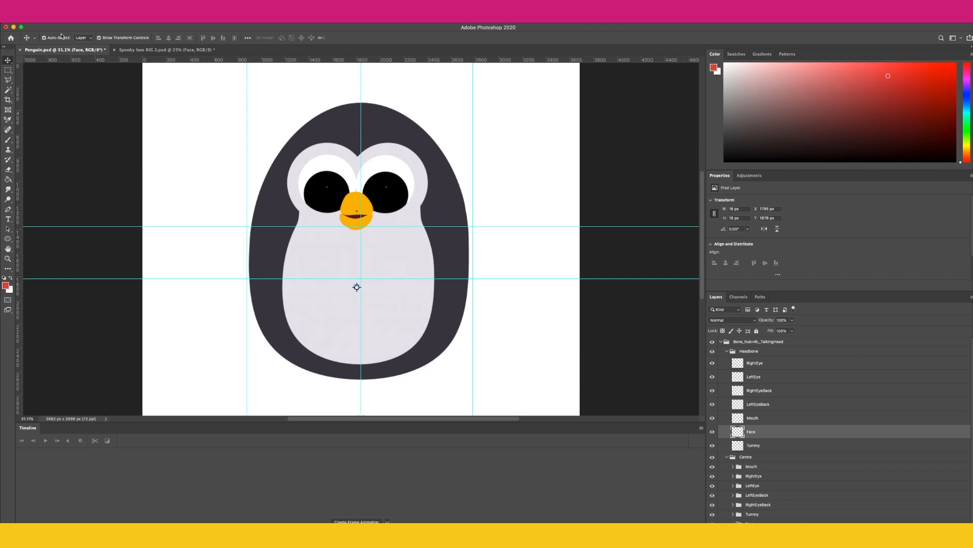
{"action": "left_click_drag", "start_coordinate": [395, 301], "coordinate": [394, 219]}
{"action": "scroll", "coordinate": [836, 431], "scroll_direction": "down", "scroll_amount": 2}
{"action": "left_click", "coordinate": [712, 534]}
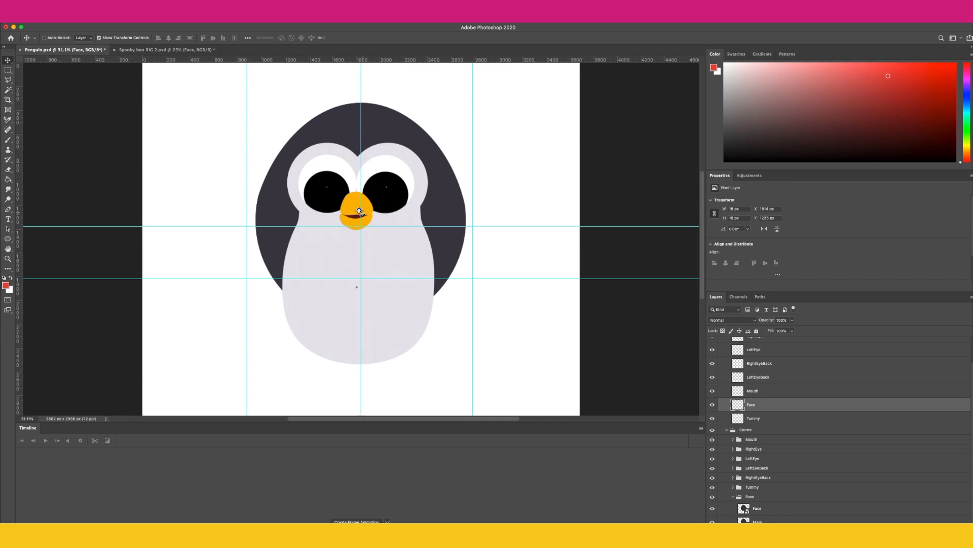
{"action": "left_click_drag", "start_coordinate": [359, 211], "coordinate": [359, 213]}
- Collapse the Centre and Headbone groups, check the Bone_Nub>RL_TalkingHead group by toggling its visibility, and expand both subgroups again
{"action": "left_click", "coordinate": [728, 430]}
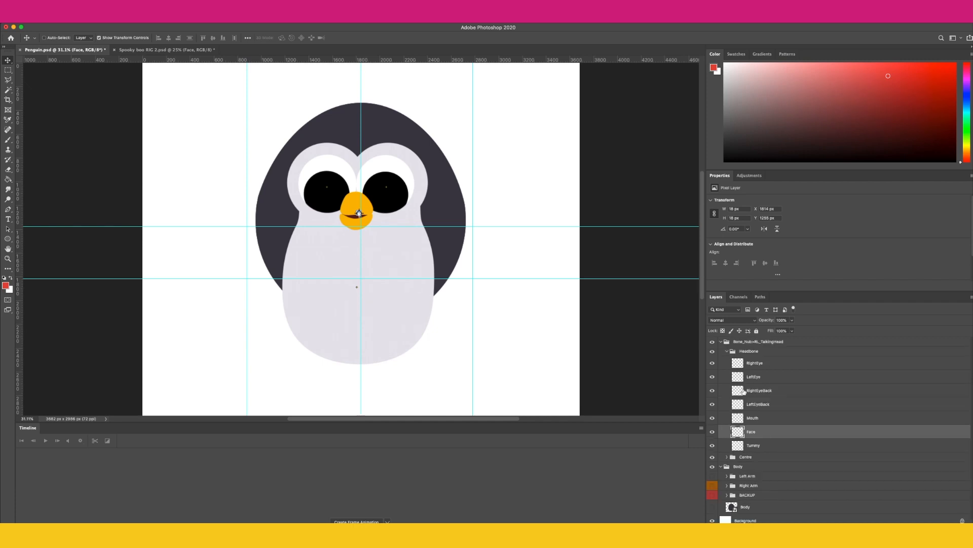
{"action": "left_click", "coordinate": [727, 351]}
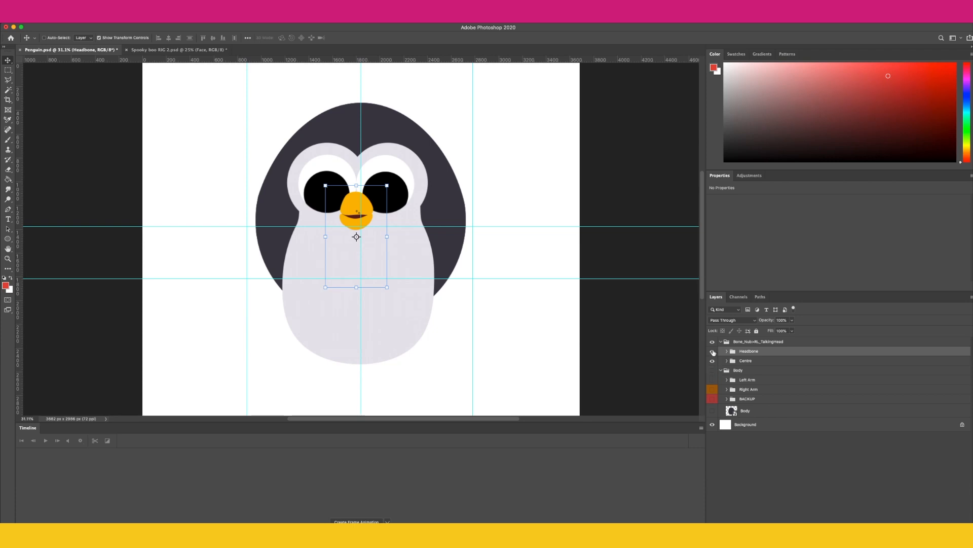
{"action": "left_click", "coordinate": [713, 344]}
{"action": "left_click", "coordinate": [713, 344]}
{"action": "left_click", "coordinate": [726, 361]}
{"action": "left_click", "coordinate": [727, 351]}
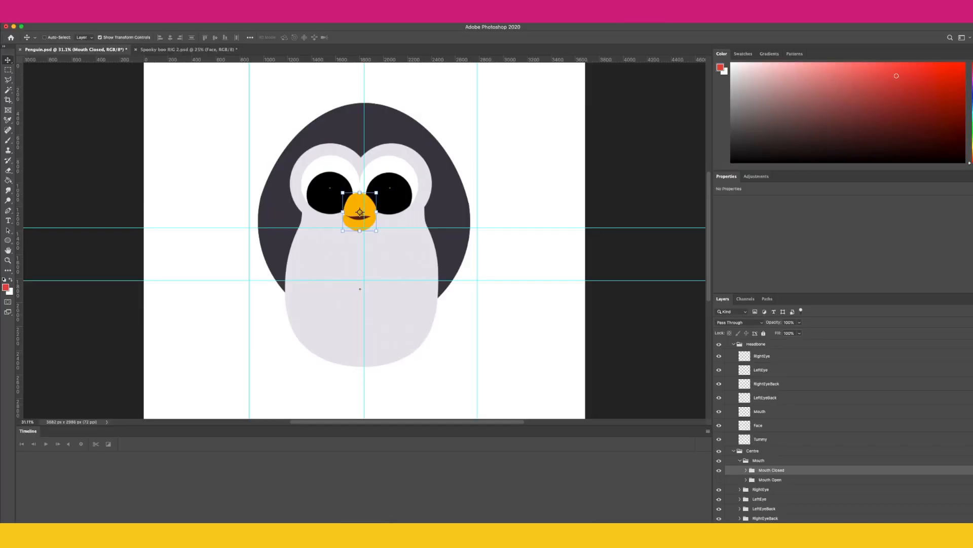
- Create a group named Normal inside the Mouth group, above Mouth Closed
{"action": "left_click", "coordinate": [775, 469]}
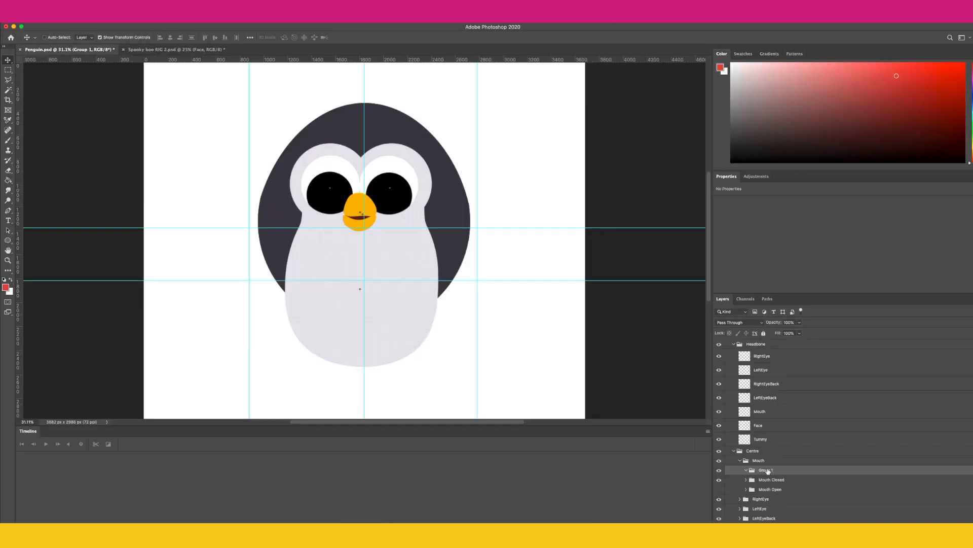
{"action": "type", "text": "Normal"}
{"action": "key", "text": "Return"}
- Convert the Mouth Closed group to a smart object and move it into the Mouth group's Normal subgroup
{"action": "left_click", "coordinate": [718, 479]}
{"action": "left_click", "coordinate": [719, 480]}
{"action": "left_click", "coordinate": [746, 480]}
{"action": "right_click", "coordinate": [777, 482]}
{"action": "left_click", "coordinate": [806, 391]}
{"action": "left_click_drag", "start_coordinate": [771, 480], "coordinate": [763, 470]}
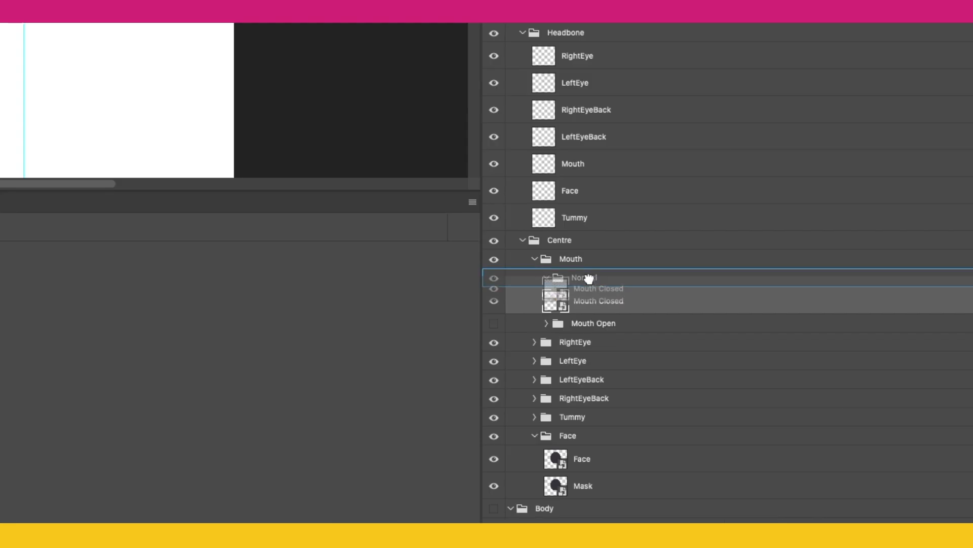
{"action": "left_click", "coordinate": [572, 262]}
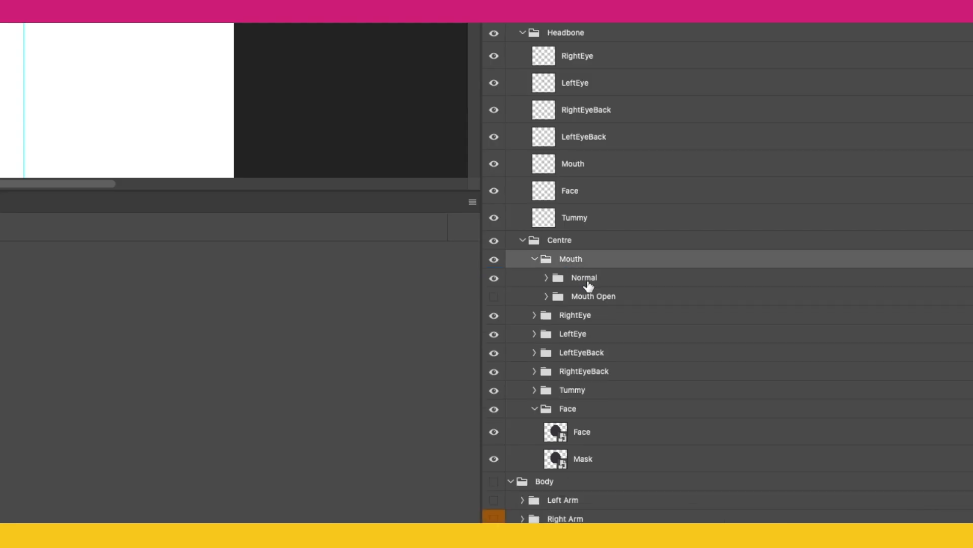
- Show the Mouth Open group instead of Normal and rename it MouthOpen
{"action": "left_click", "coordinate": [493, 297]}
{"action": "double_click", "coordinate": [586, 295]}
{"action": "type", "text": "MouthOpen"}
{"action": "key", "text": "Return"}
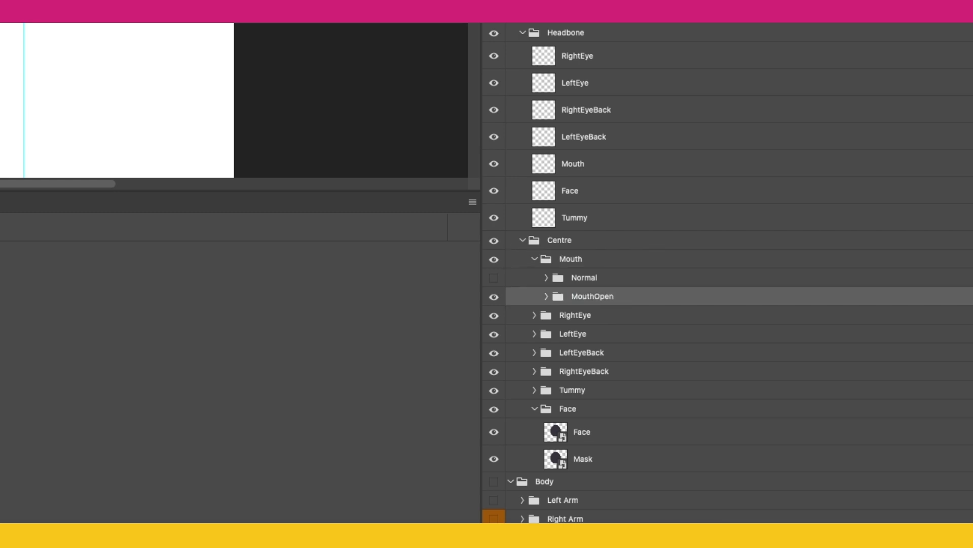
- Convert the three MouthOpen shape layers into one smart object, then show Normal again and collapse the Mouth group
{"action": "left_click", "coordinate": [546, 297]}
{"action": "left_click", "coordinate": [604, 319]}
{"action": "left_click", "coordinate": [611, 375], "text": "shift"}
{"action": "right_click", "coordinate": [610, 378]}
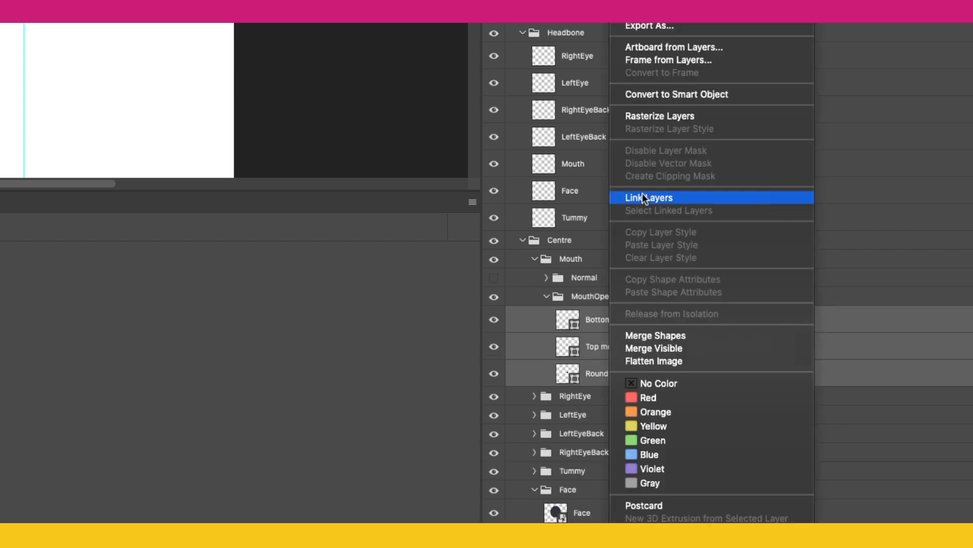
{"action": "left_click", "coordinate": [652, 93]}
{"action": "left_click", "coordinate": [494, 278]}
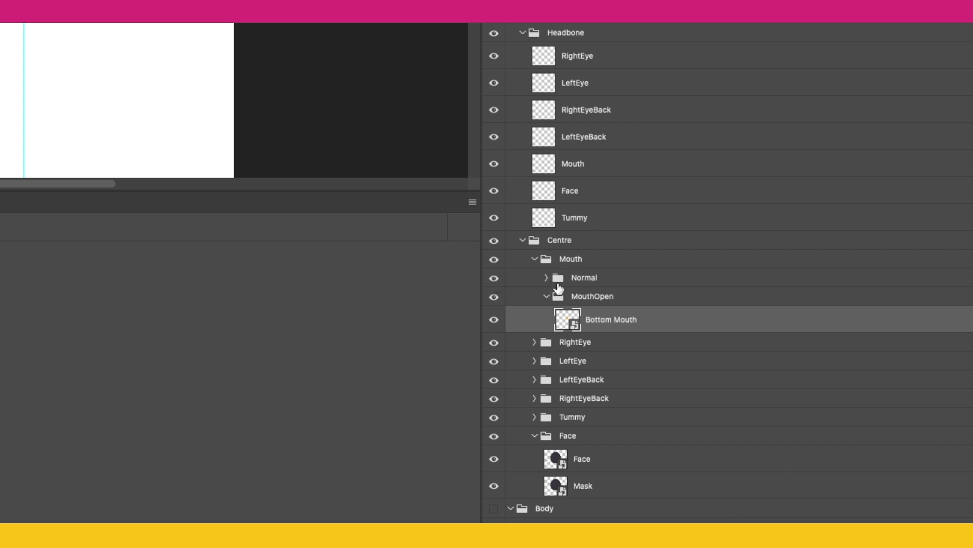
{"action": "left_click", "coordinate": [546, 296]}
{"action": "left_click", "coordinate": [535, 259]}
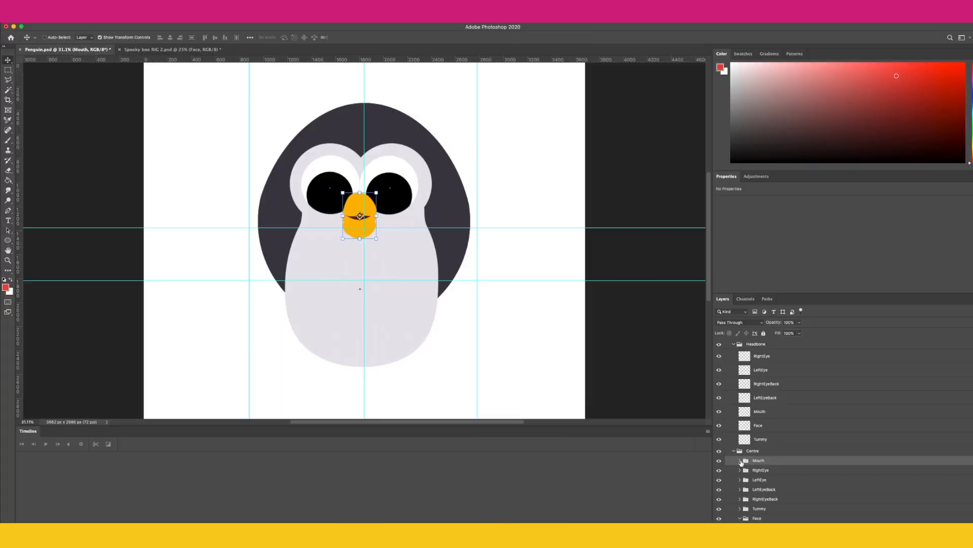
- Create a group named Normal inside the RightEye group, above Right Eye Normal
{"action": "left_click", "coordinate": [762, 471]}
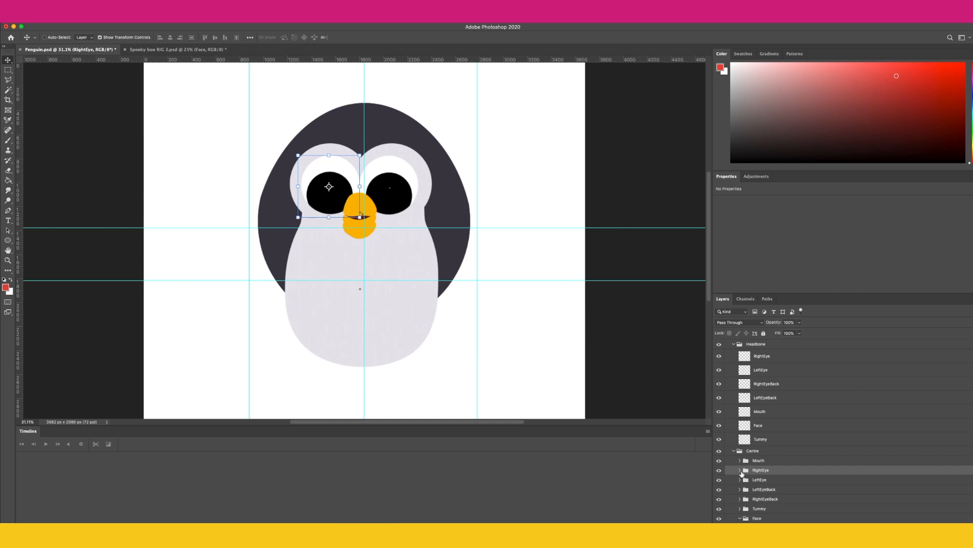
{"action": "left_click", "coordinate": [741, 471]}
{"action": "left_click", "coordinate": [720, 491]}
{"action": "left_click", "coordinate": [720, 492]}
{"action": "left_click", "coordinate": [791, 491]}
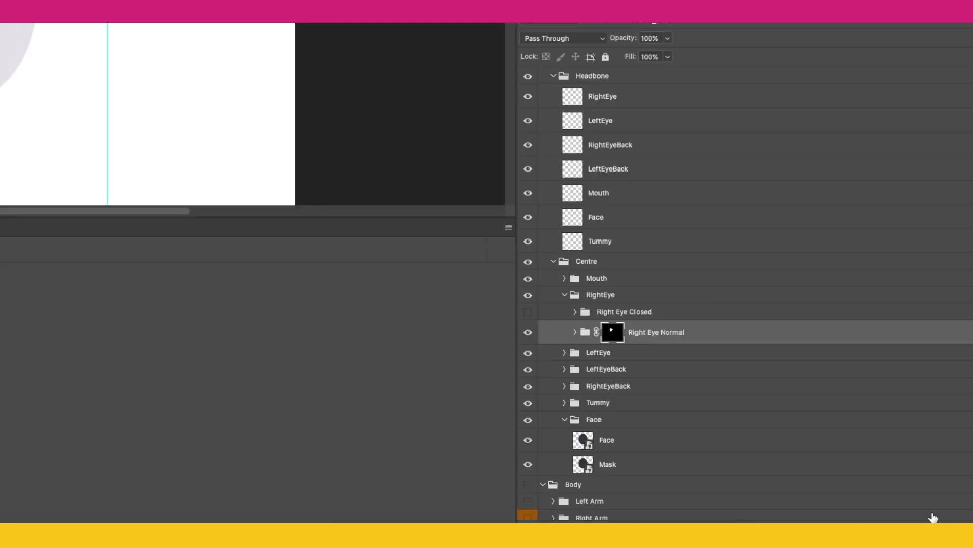
{"action": "left_click", "coordinate": [933, 518]}
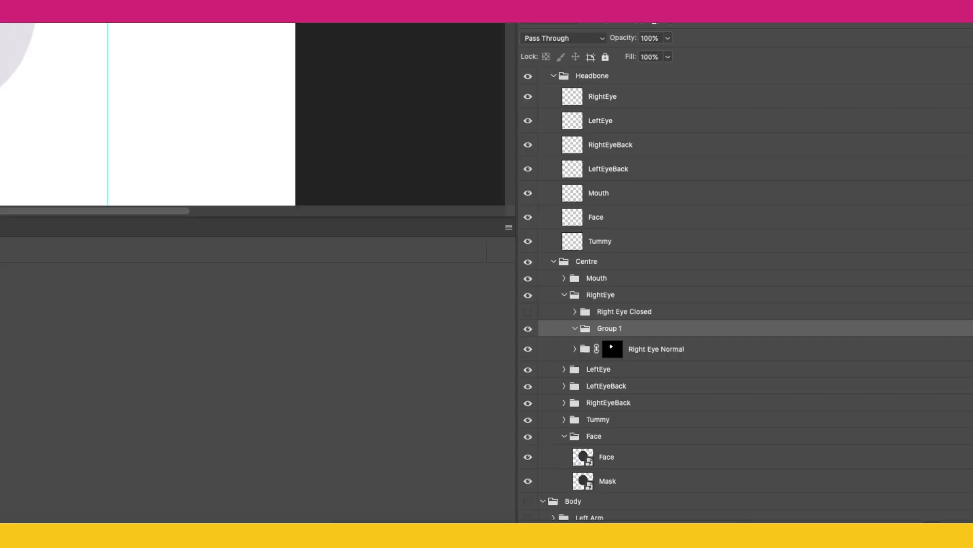
{"action": "double_click", "coordinate": [611, 329]}
{"action": "type", "text": "Normal"}
{"action": "key", "text": "Return"}
- Expand the Right Eye Normal group and disable its layer mask
{"action": "left_click", "coordinate": [575, 349]}
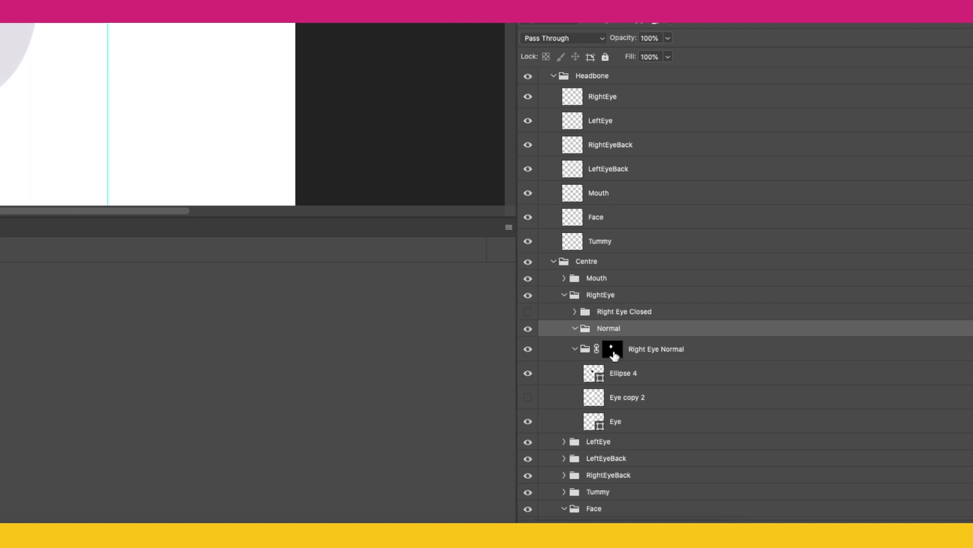
{"action": "right_click", "coordinate": [616, 354]}
{"action": "left_click", "coordinate": [634, 359]}
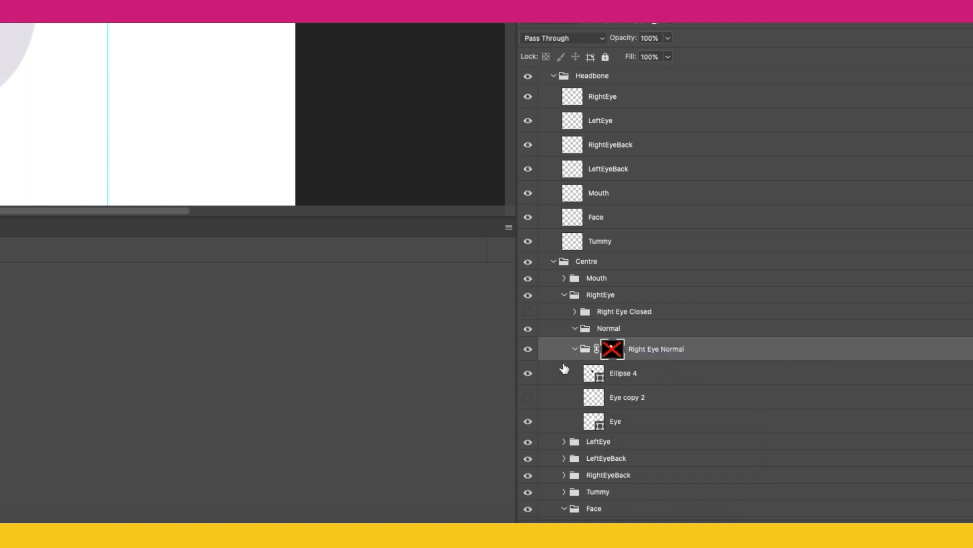
{"action": "left_click", "coordinate": [628, 377]}
- Create a group named Iris inside the right eye's Normal group and move the Ellipse 4 layer into it
{"action": "left_click", "coordinate": [625, 331]}
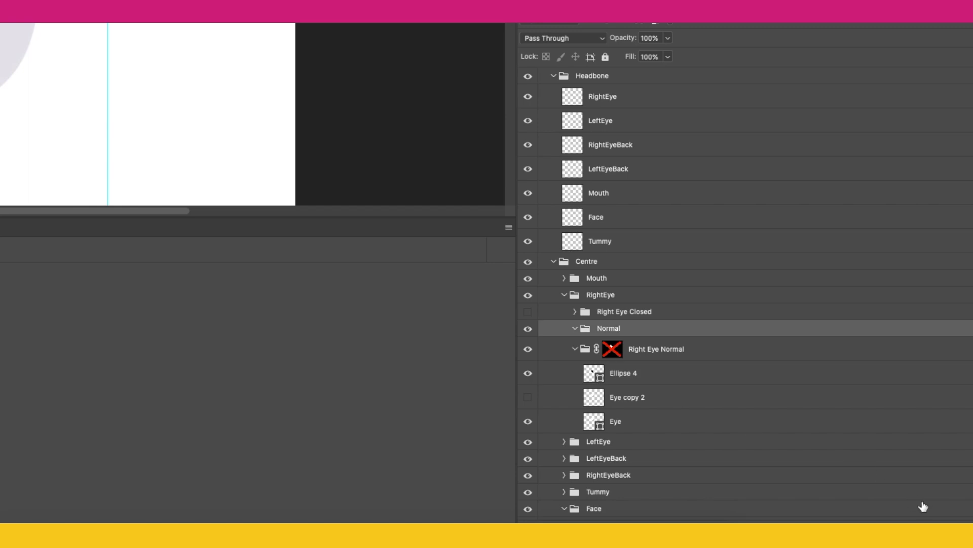
{"action": "left_click", "coordinate": [935, 528]}
{"action": "double_click", "coordinate": [603, 327]}
{"action": "key", "text": "BackSpace"}
{"action": "key", "text": "Return"}
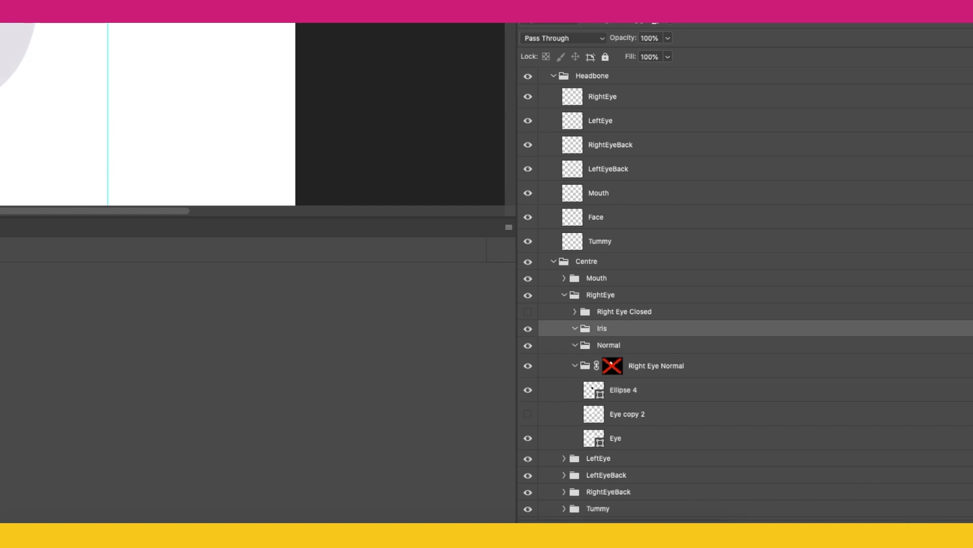
{"action": "left_click_drag", "start_coordinate": [613, 331], "coordinate": [585, 345]}
{"action": "left_click_drag", "start_coordinate": [616, 398], "coordinate": [617, 349]}
{"action": "left_click", "coordinate": [643, 389]}
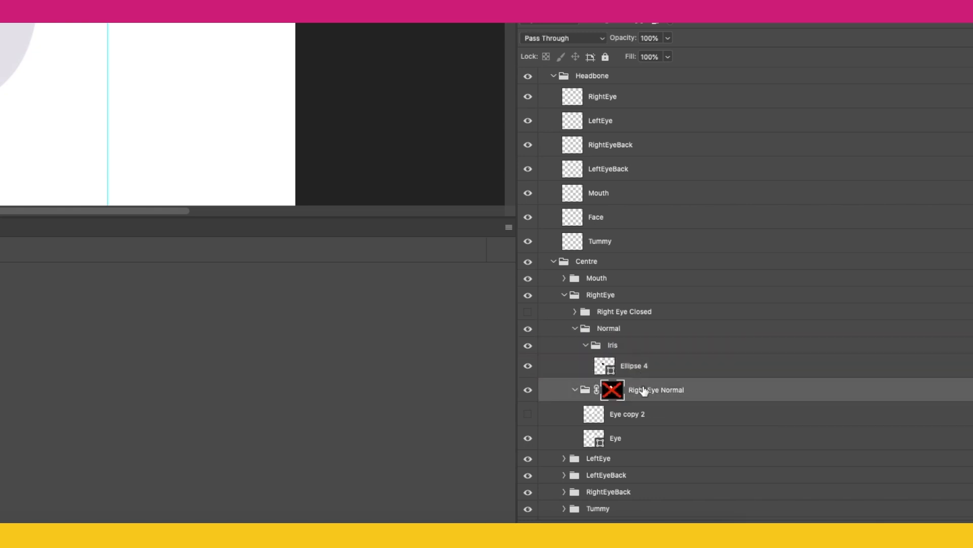
{"action": "left_click", "coordinate": [586, 347]}
- Create a group named EyeWhite in the RightEye group and move the Eye layer into it
{"action": "left_click", "coordinate": [615, 330]}
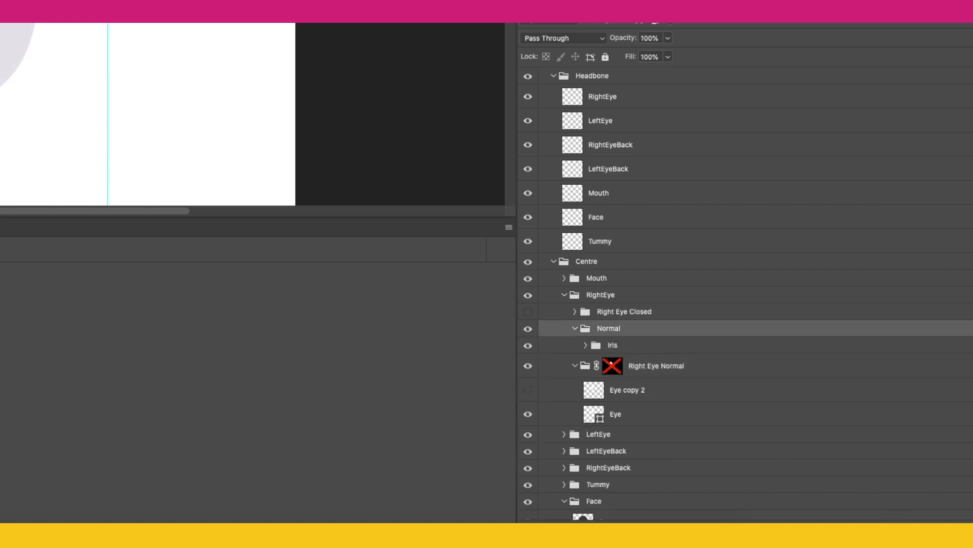
{"action": "key", "text": "ctrl+g"}
{"action": "double_click", "coordinate": [608, 328]}
{"action": "type", "text": "EyeWhite"}
{"action": "key", "text": "Return"}
{"action": "left_click_drag", "start_coordinate": [640, 434], "coordinate": [604, 327]}
{"action": "left_click", "coordinate": [577, 329]}
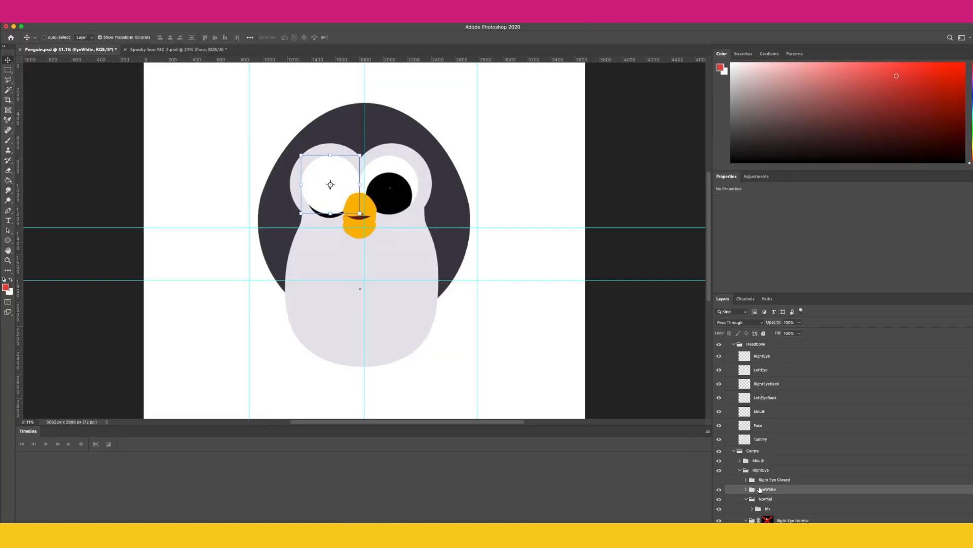
- Move the EyeWhite group beneath Iris in the Normal group and delete the leftover Right Eye Normal group
{"action": "mouse_move", "coordinate": [760, 490]}
{"action": "left_mouse_down"}
{"action": "mouse_move", "coordinate": [760, 516]}
{"action": "mouse_move", "coordinate": [770, 506]}
{"action": "left_mouse_up"}
{"action": "left_click", "coordinate": [795, 520]}
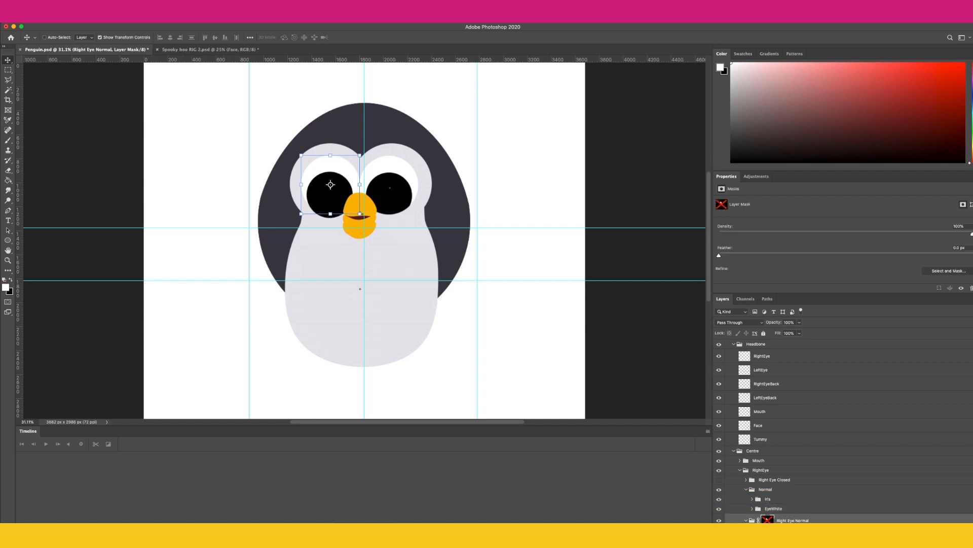
{"action": "key", "text": "Delete"}
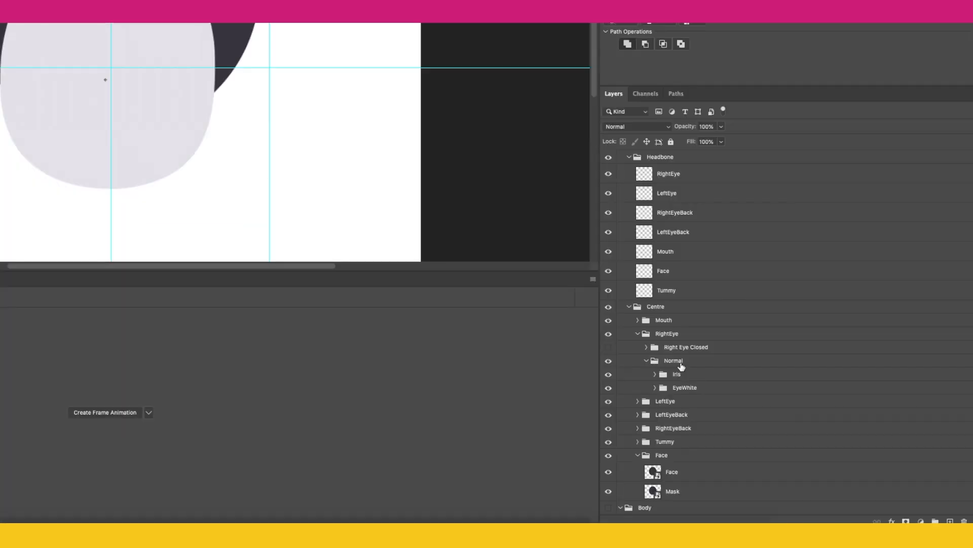
{"action": "left_click", "coordinate": [767, 489]}
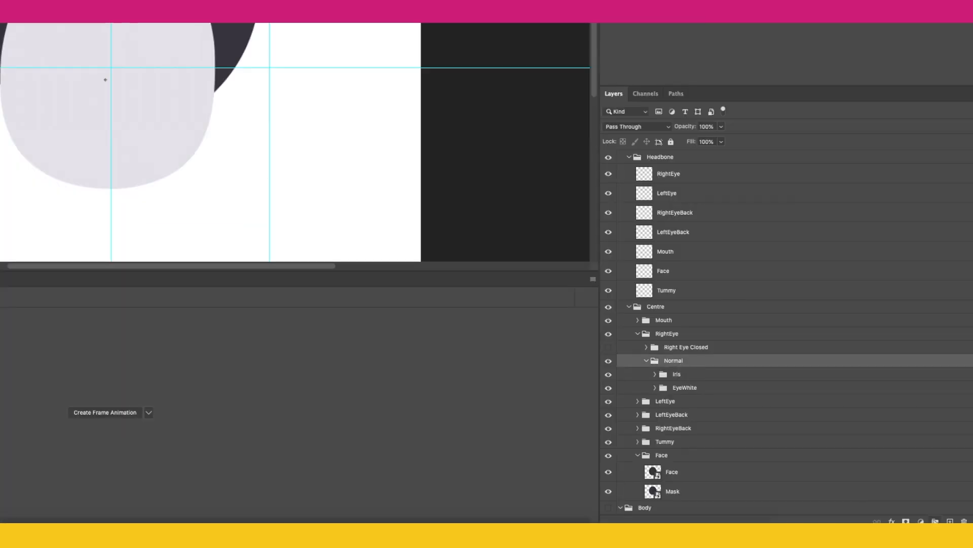
{"action": "key", "text": "super+g"}
{"action": "key", "text": "super+z"}
- Duplicate the right eye's EyeWhite group as Mask, place it beneath EyeWhite, and collapse the Normal group
{"action": "left_click", "coordinate": [689, 387]}
{"action": "right_click", "coordinate": [692, 390]}
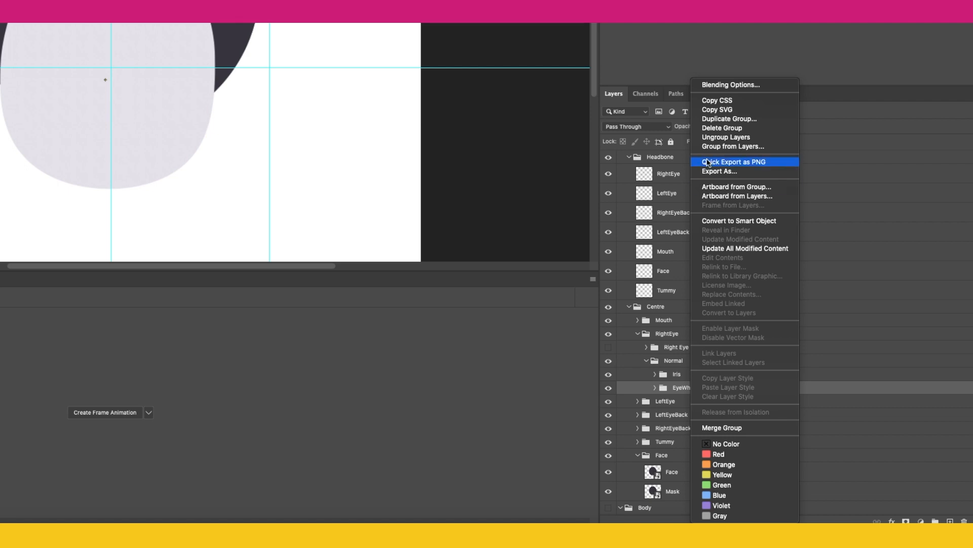
{"action": "left_click", "coordinate": [714, 120]}
{"action": "type", "text": "Mask"}
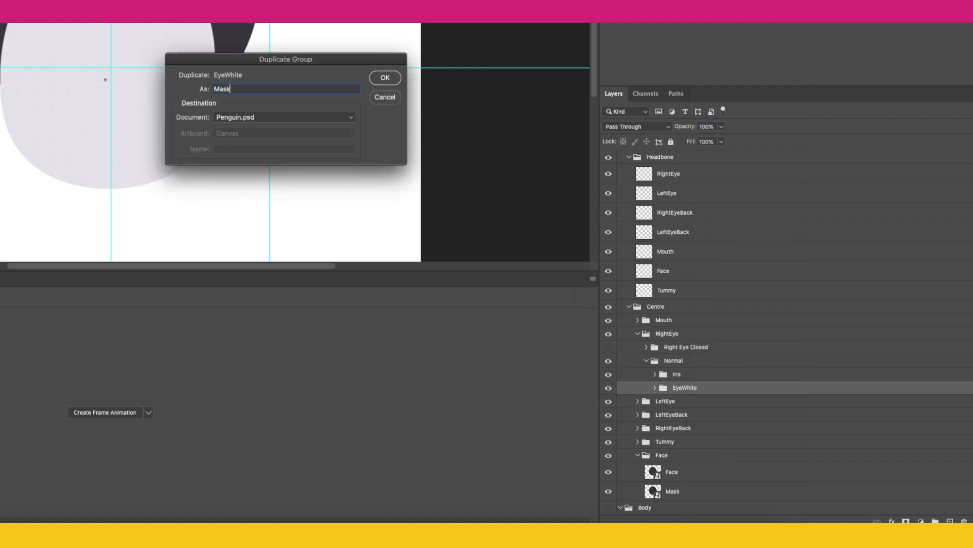
{"action": "key", "text": "Return"}
{"action": "left_click_drag", "start_coordinate": [685, 401], "coordinate": [661, 380]}
{"action": "left_click", "coordinate": [746, 490]}
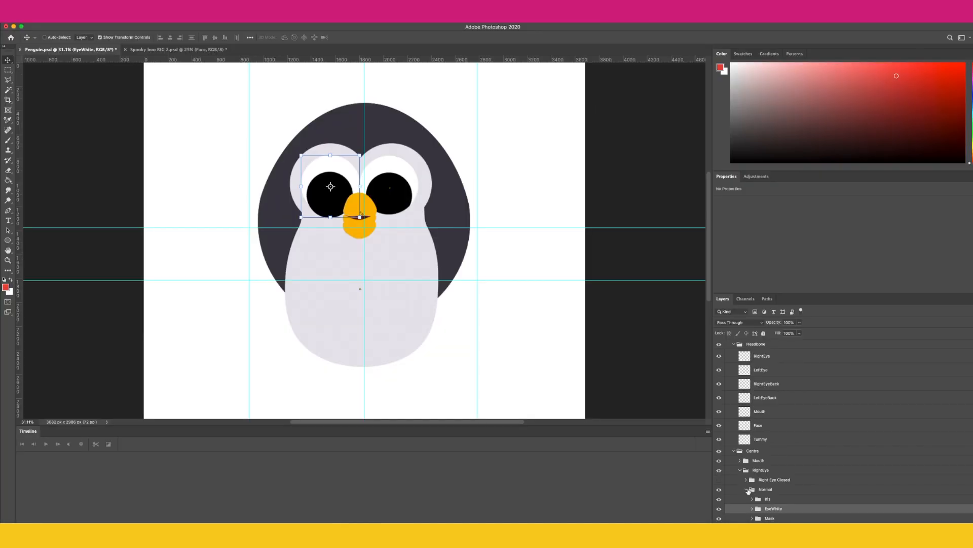
- Hide the right eye's Normal group, show Right Eye Closed, and rename that group EyeClosed
{"action": "left_click", "coordinate": [719, 488]}
{"action": "left_click", "coordinate": [719, 480]}
{"action": "left_click", "coordinate": [768, 480]}
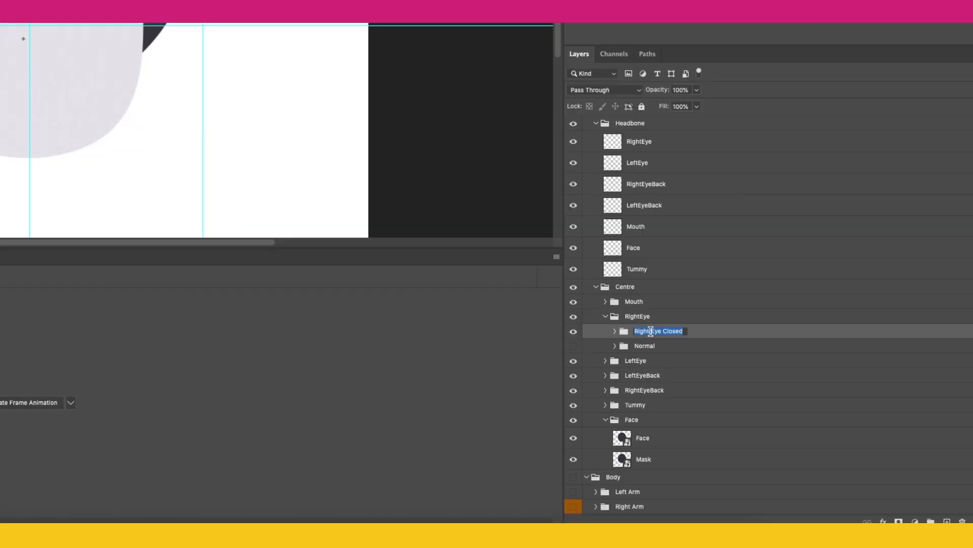
{"action": "type", "text": "EyeClosed"}
{"action": "key", "text": "Return"}
- Create a group named Iris inside the right eye's EyeClosed group
{"action": "left_click", "coordinate": [614, 331]}
{"action": "left_click", "coordinate": [661, 350]}
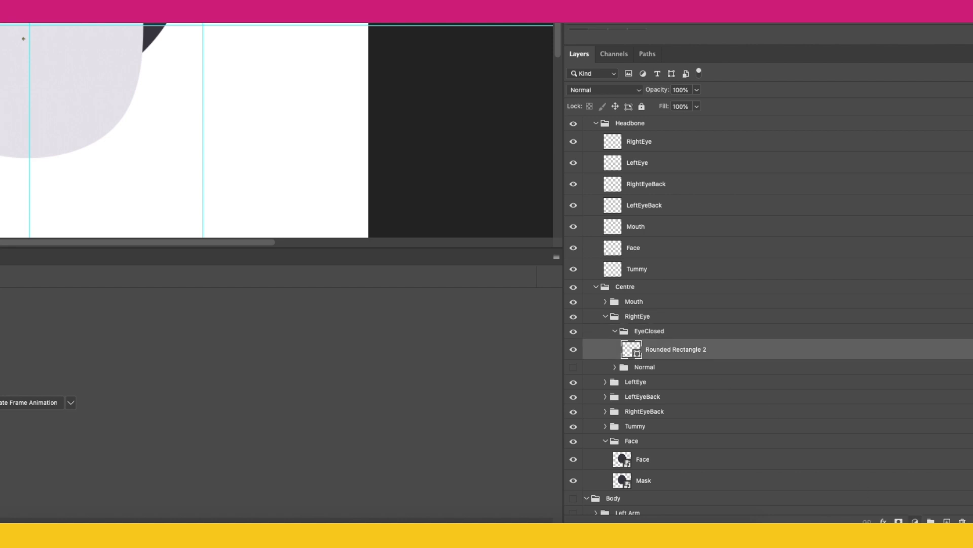
{"action": "key", "text": "ctrl+g"}
{"action": "double_click", "coordinate": [651, 346]}
{"action": "key", "text": "BackSpace"}
{"action": "type", "text": "Iris"}
{"action": "key", "text": "Return"}
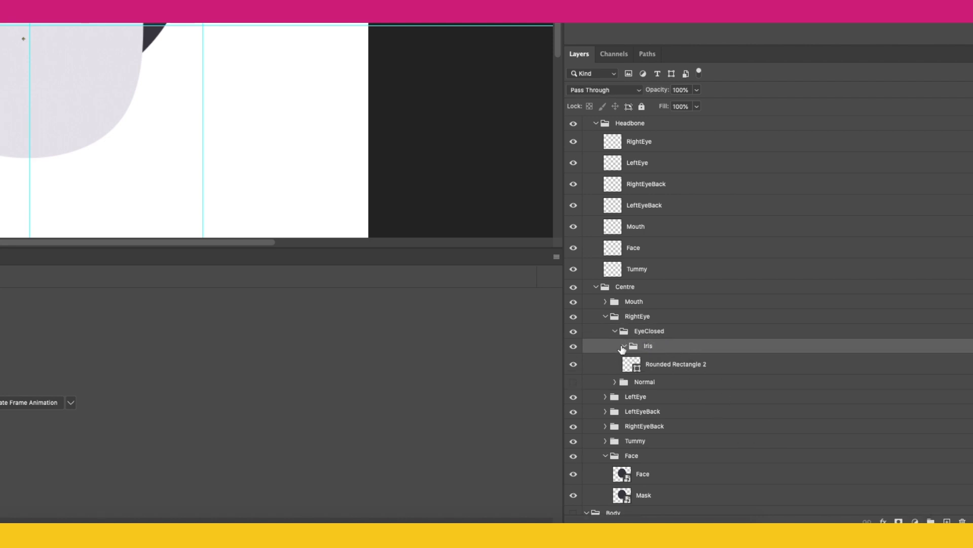
- Create a group named EyeWhite in the right eye's EyeClosed group and move the rounded rectangle layer into it
{"action": "left_click", "coordinate": [653, 365]}
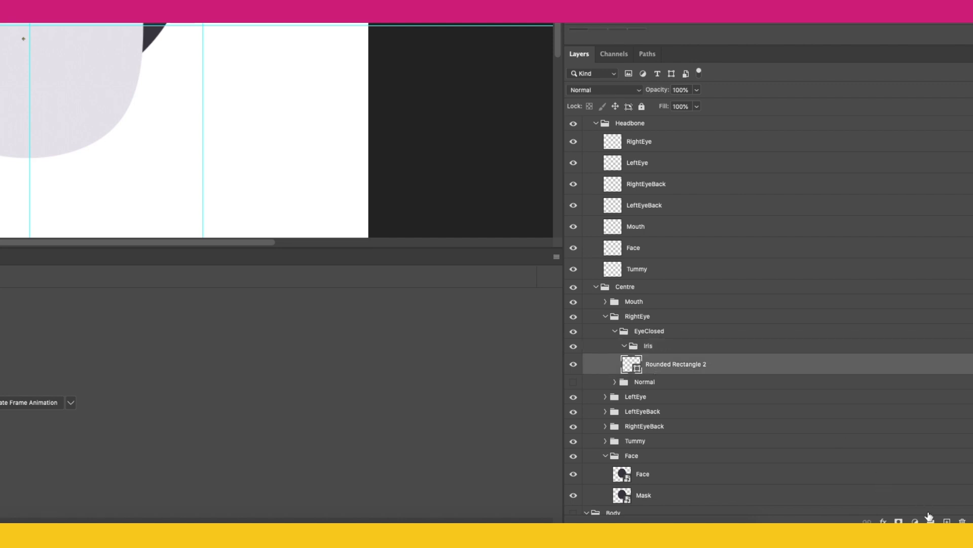
{"action": "left_click", "coordinate": [930, 521]}
{"action": "double_click", "coordinate": [661, 378]}
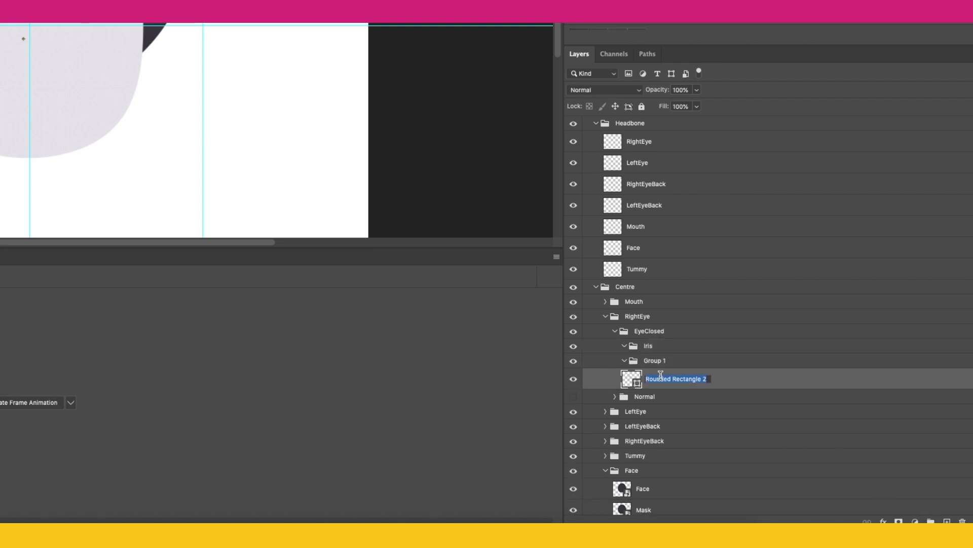
{"action": "type", "text": "EyeW"}
{"action": "key", "text": "Return"}
{"action": "double_click", "coordinate": [653, 360]}
{"action": "type", "text": "EyeWhite"}
{"action": "key", "text": "Return"}
{"action": "left_click_drag", "start_coordinate": [659, 381], "coordinate": [630, 363]}
{"action": "left_click", "coordinate": [628, 361]}
- Duplicate the EyeWhite group in EyeClosed as Mask, place it beneath EyeWhite, and collapse EyeClosed
{"action": "right_click", "coordinate": [656, 359]}
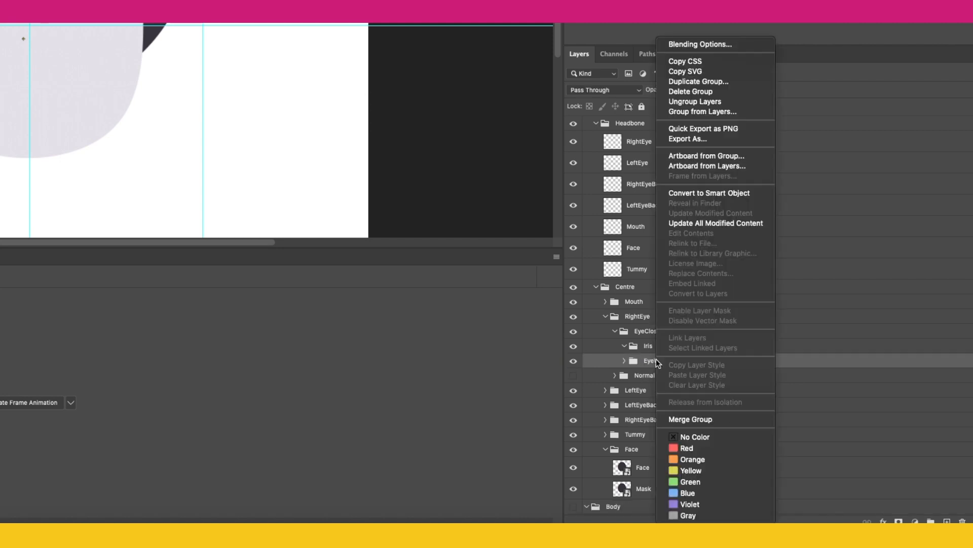
{"action": "left_click", "coordinate": [688, 82]}
{"action": "type", "text": "Mask"}
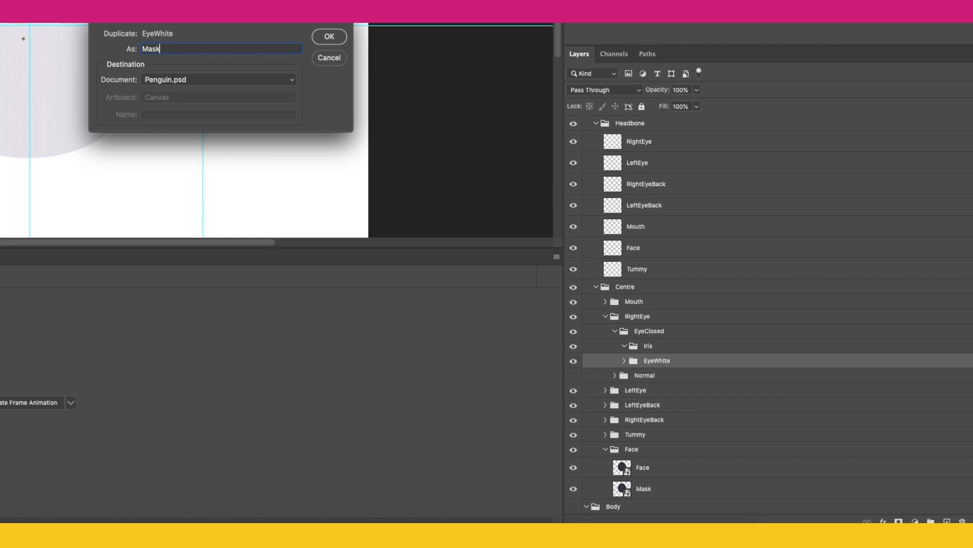
{"action": "key", "text": "Return"}
{"action": "mouse_move", "coordinate": [636, 378]}
{"action": "left_mouse_down"}
{"action": "mouse_move", "coordinate": [620, 351]}
{"action": "mouse_move", "coordinate": [646, 364]}
{"action": "mouse_move", "coordinate": [622, 367]}
{"action": "left_mouse_up"}
{"action": "left_click", "coordinate": [614, 331]}
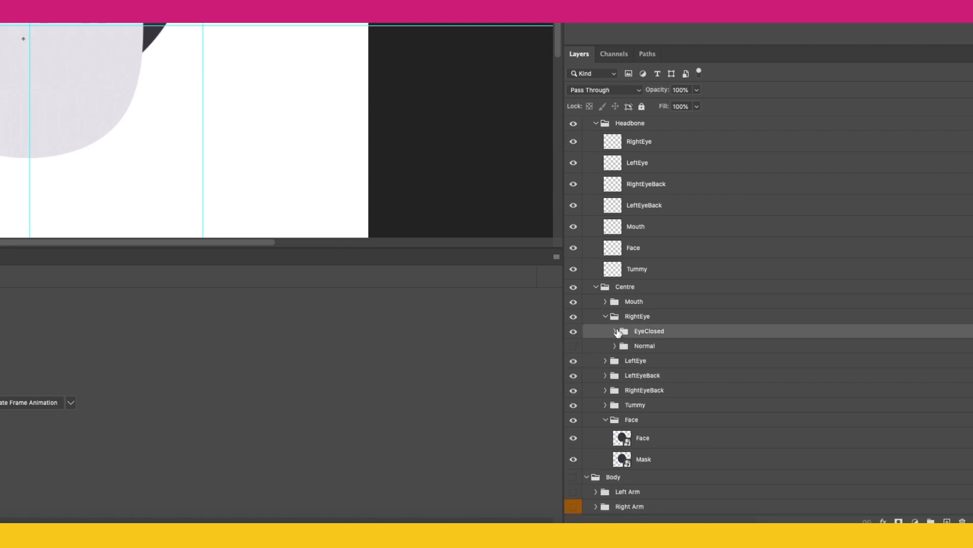
- Move the right eye's Normal group above EyeClosed and make it visible again
{"action": "left_click_drag", "start_coordinate": [667, 347], "coordinate": [612, 324]}
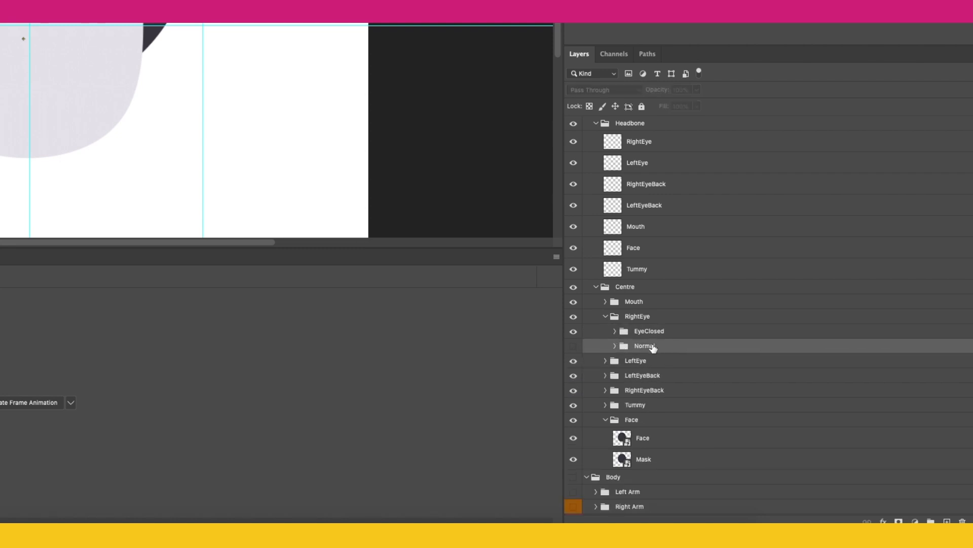
{"action": "left_click_drag", "start_coordinate": [744, 474], "coordinate": [743, 476]}
{"action": "left_click", "coordinate": [719, 480]}
{"action": "left_click", "coordinate": [720, 480]}
{"action": "left_click", "coordinate": [719, 480]}
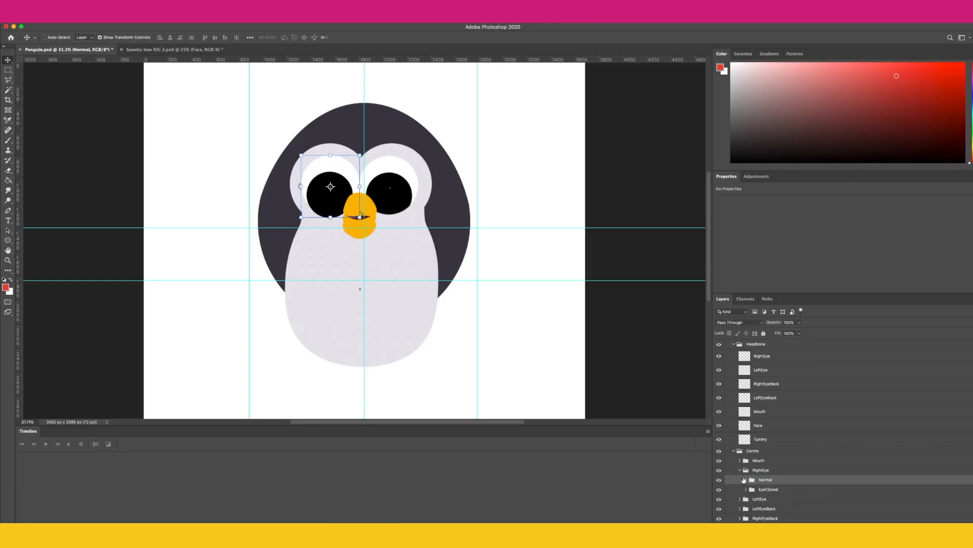
- Collapse RightEye, expand LeftEye, and rename the Left Eye Normal group to Normal
{"action": "left_click", "coordinate": [740, 470]}
{"action": "left_click", "coordinate": [740, 480]}
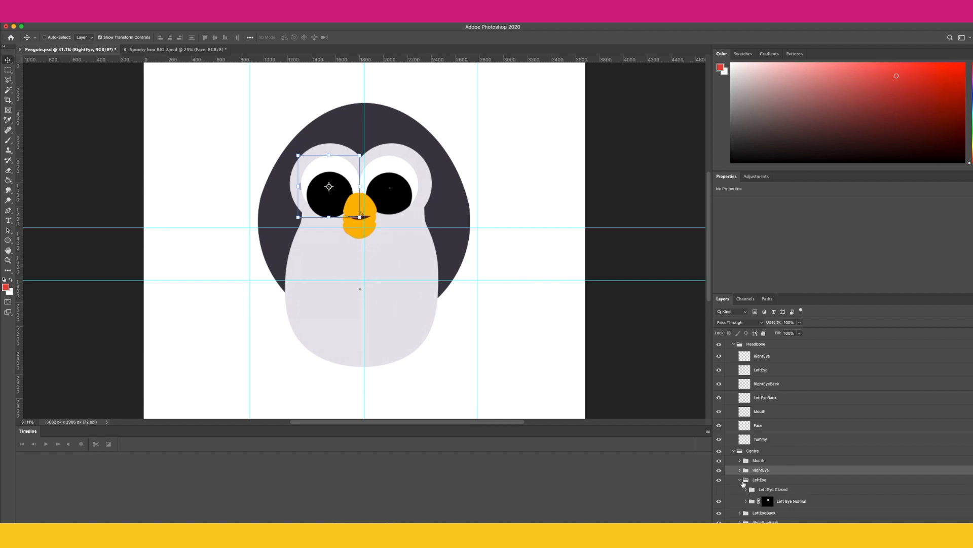
{"action": "left_click", "coordinate": [778, 491]}
{"action": "double_click", "coordinate": [795, 501]}
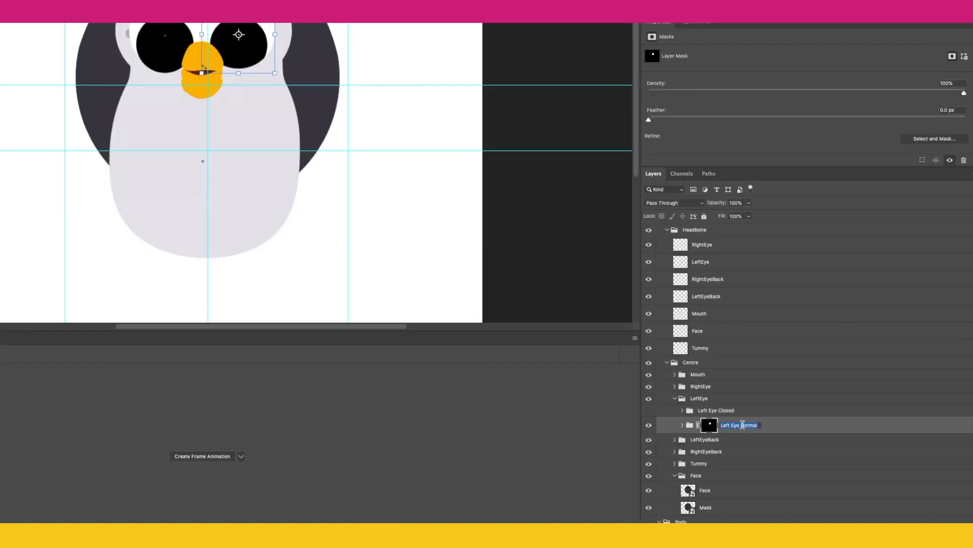
{"action": "type", "text": "Normal"}
{"action": "key", "text": "Return"}
- Create a group named Iris in the left eye's Normal group and move the Ellipse 4 copy layer into it
{"action": "left_click", "coordinate": [682, 426]}
{"action": "left_click", "coordinate": [730, 443]}
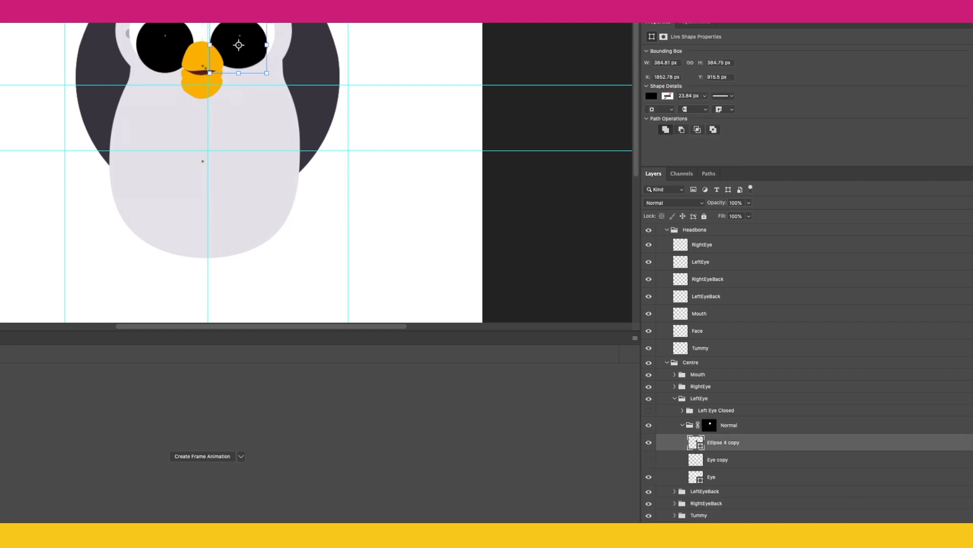
{"action": "key", "text": "ctrl+g"}
{"action": "type", "text": "Iris"}
{"action": "key", "text": "Return"}
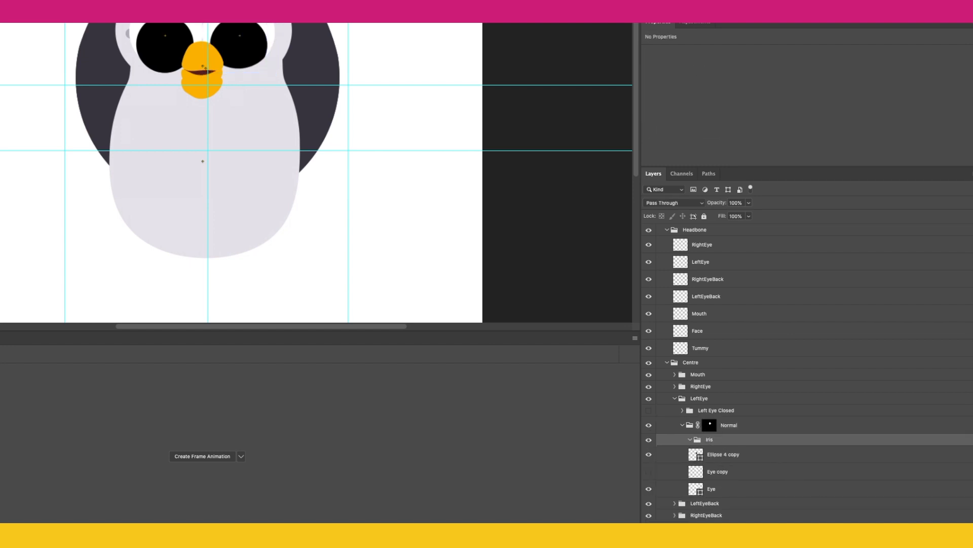
{"action": "left_click", "coordinate": [728, 458]}
{"action": "left_click_drag", "start_coordinate": [725, 458], "coordinate": [726, 441]}
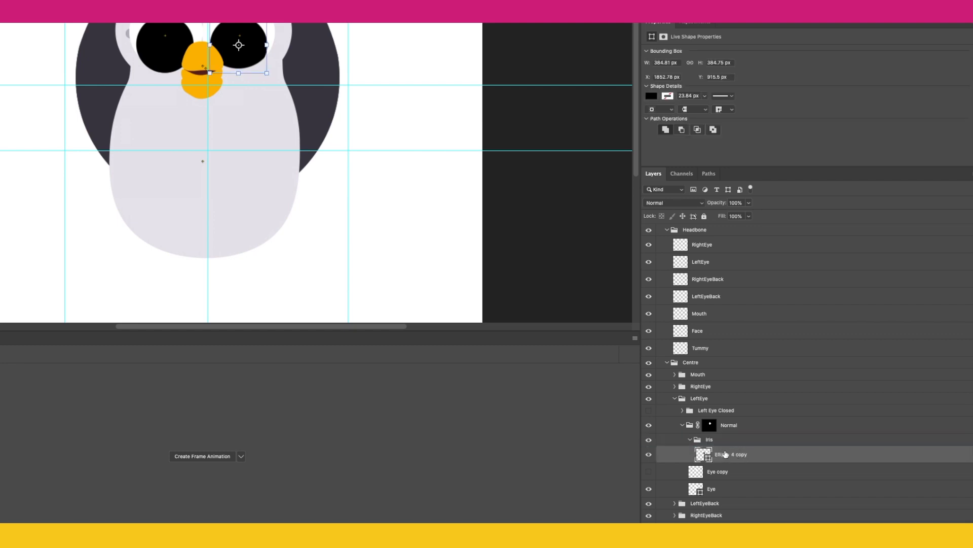
{"action": "left_click", "coordinate": [694, 440]}
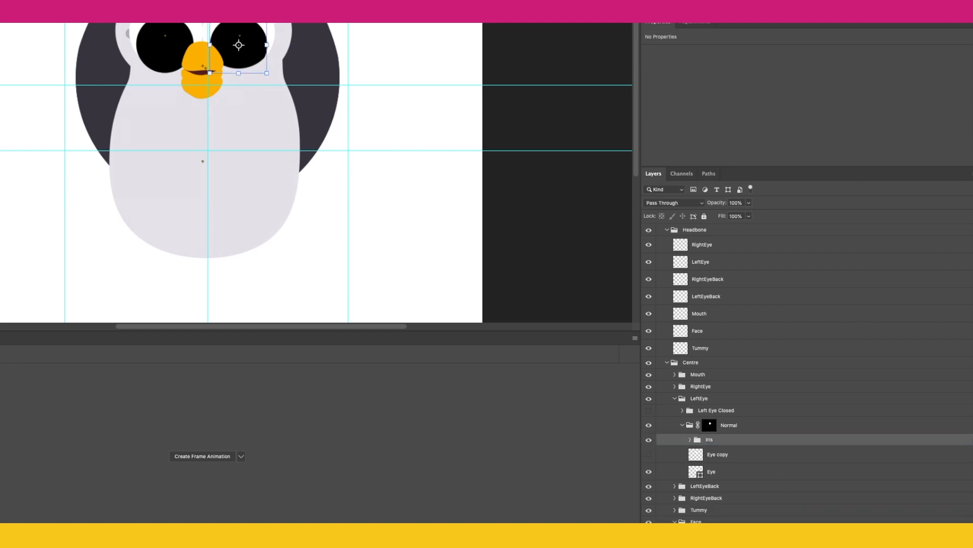
- Create a group named EyeWhite in the left eye's Normal group and move the Eye layer into it
{"action": "key", "text": "super+g"}
{"action": "type", "text": "Ey"}
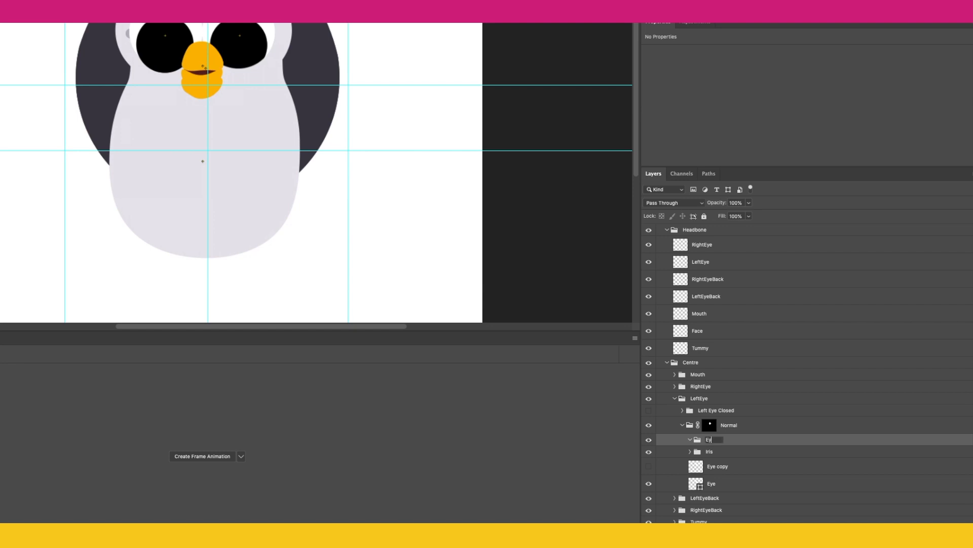
{"action": "key", "text": "Return"}
{"action": "left_click_drag", "start_coordinate": [714, 484], "coordinate": [715, 439]}
{"action": "left_click", "coordinate": [690, 439]}
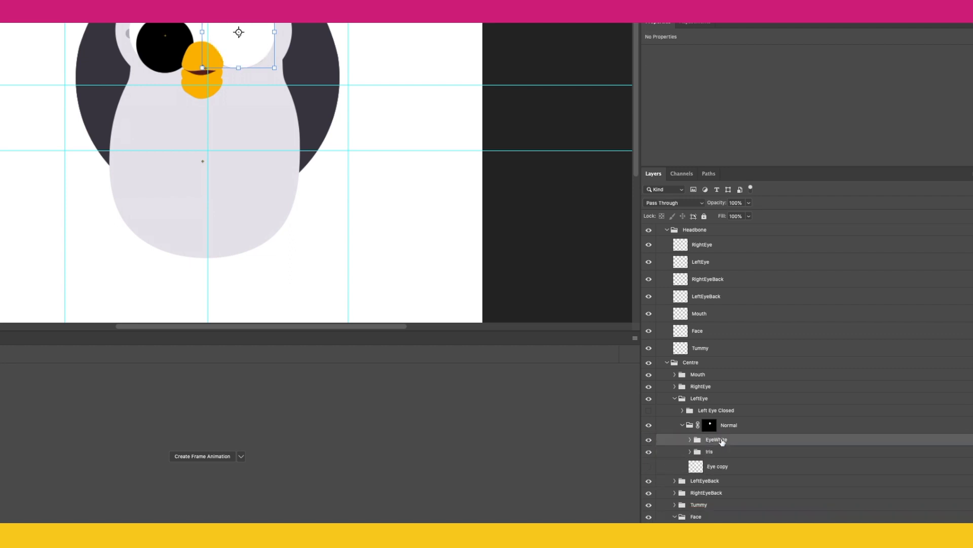
- Duplicate the left eye's EyeWhite group as Mask and reorder the groups as Iris, EyeWhite, Mask
{"action": "right_click", "coordinate": [721, 439]}
{"action": "left_click", "coordinate": [755, 196]}
{"action": "type", "text": "Mask"}
{"action": "key", "text": "Return"}
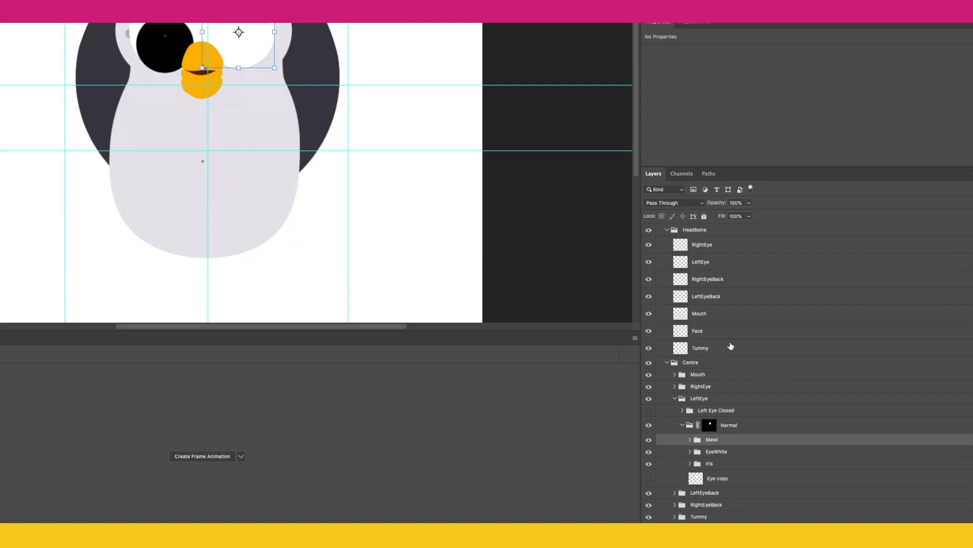
{"action": "left_click_drag", "start_coordinate": [716, 463], "coordinate": [689, 449]}
- Disable and delete the layer mask on the left eye's Normal group, then collapse the group
{"action": "left_click", "coordinate": [709, 426]}
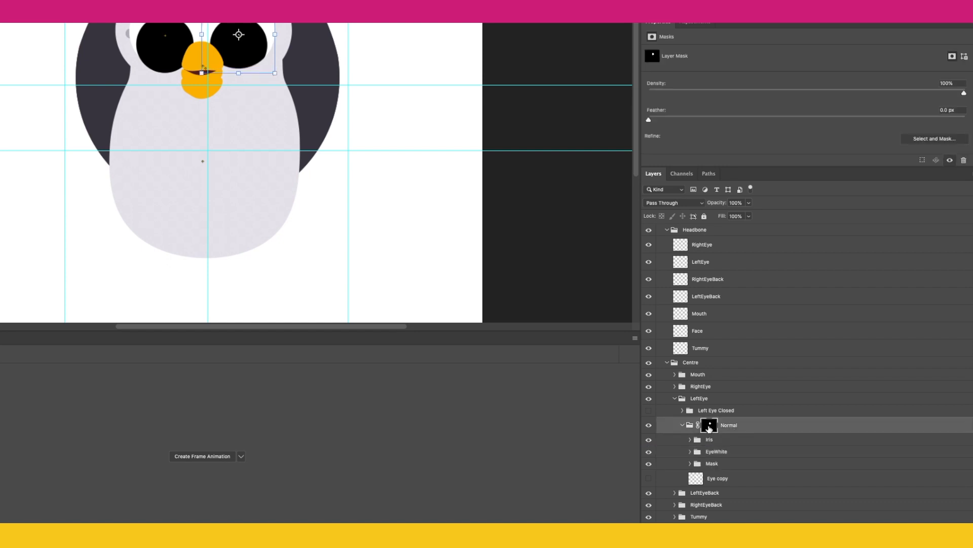
{"action": "right_click", "coordinate": [709, 426]}
{"action": "left_click", "coordinate": [738, 431]}
{"action": "left_click_drag", "start_coordinate": [709, 424], "coordinate": [955, 530]}
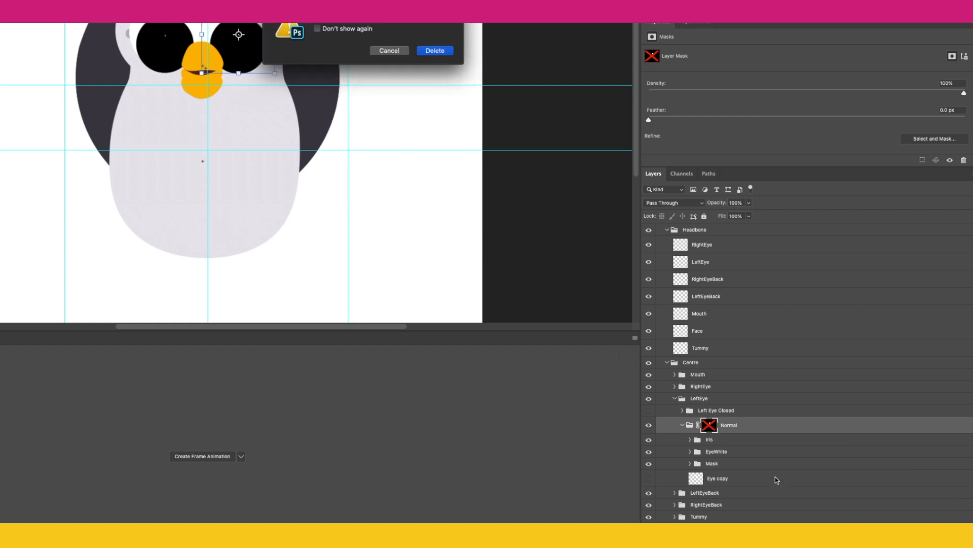
{"action": "left_click", "coordinate": [435, 50]}
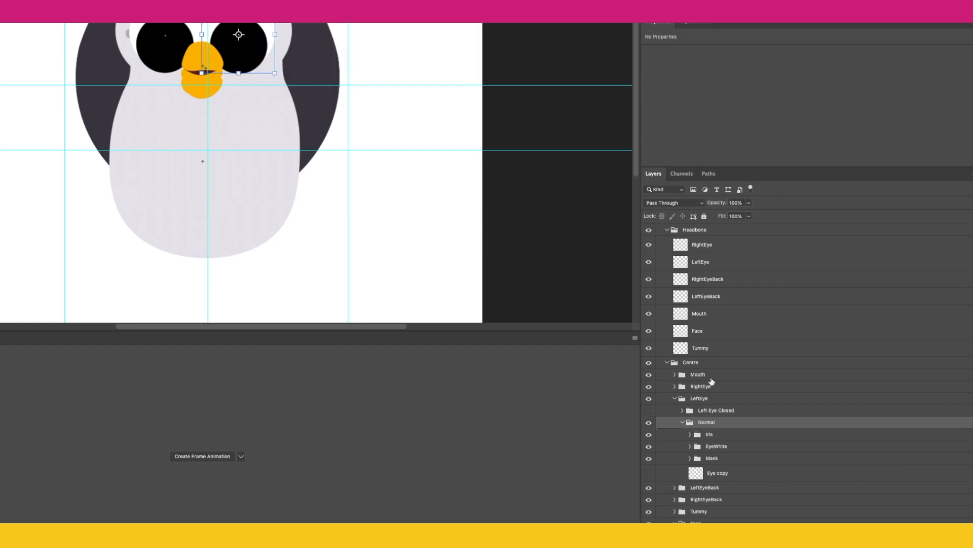
{"action": "left_click", "coordinate": [682, 423]}
- Show the Left Eye Closed group in place of Normal and rename it EyeClosed
{"action": "left_click", "coordinate": [647, 412]}
{"action": "double_click", "coordinate": [717, 410]}
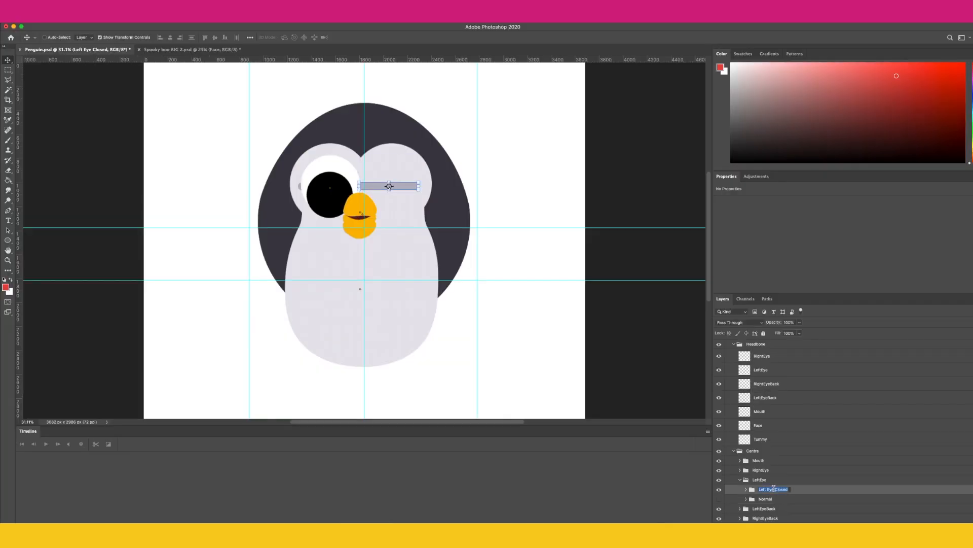
{"action": "type", "text": "EyeClosed"}
{"action": "key", "text": "Return"}
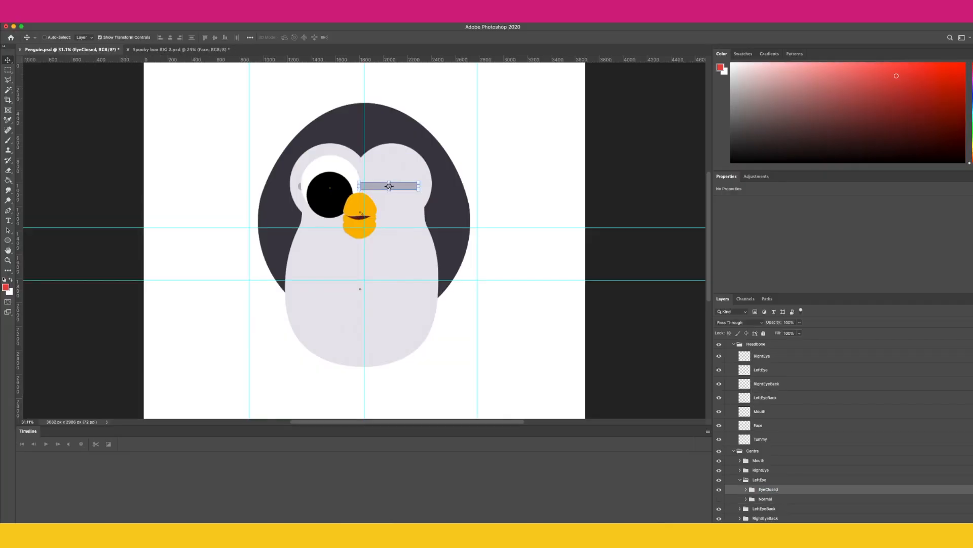
- Create a group named Iris inside the left eye's EyeClosed group
{"action": "left_click", "coordinate": [746, 490]}
{"action": "left_click", "coordinate": [780, 502]}
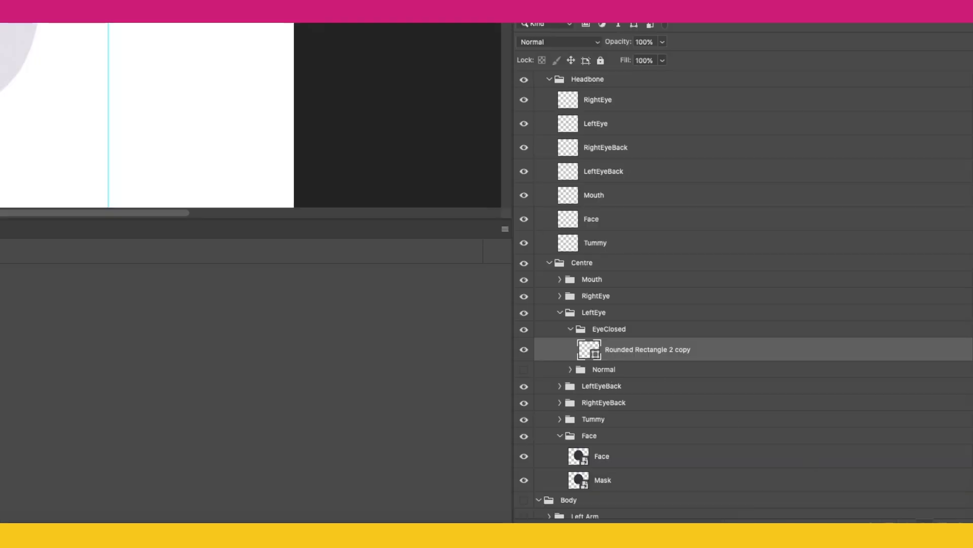
{"action": "key", "text": "super+g"}
{"action": "double_click", "coordinate": [615, 346]}
{"action": "key", "text": "BackSpace"}
{"action": "type", "text": "Iris"}
{"action": "key", "text": "Return"}
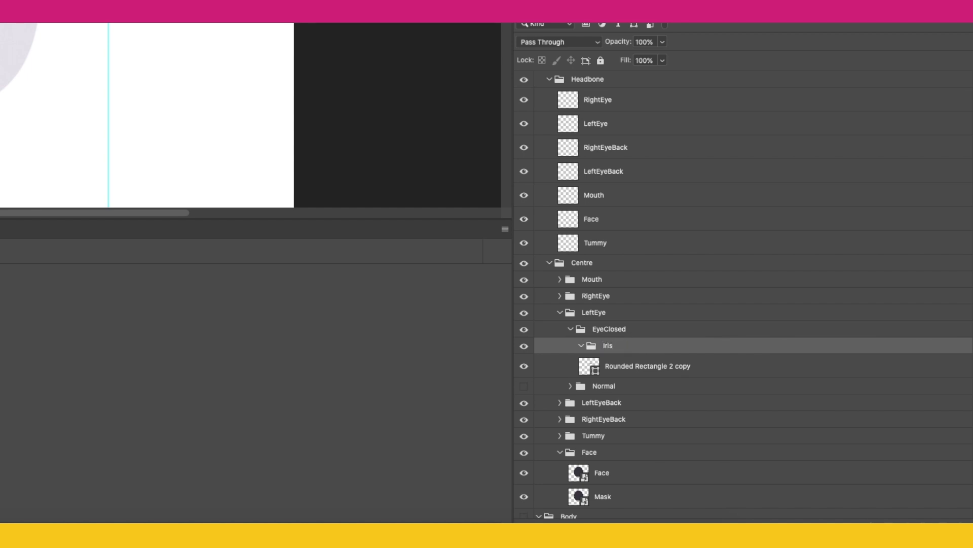
- Create a group named EyeWhite in the left eye's EyeClosed group and move the Rounded Rectangle 2 copy layer into it
{"action": "key", "text": "super+g"}
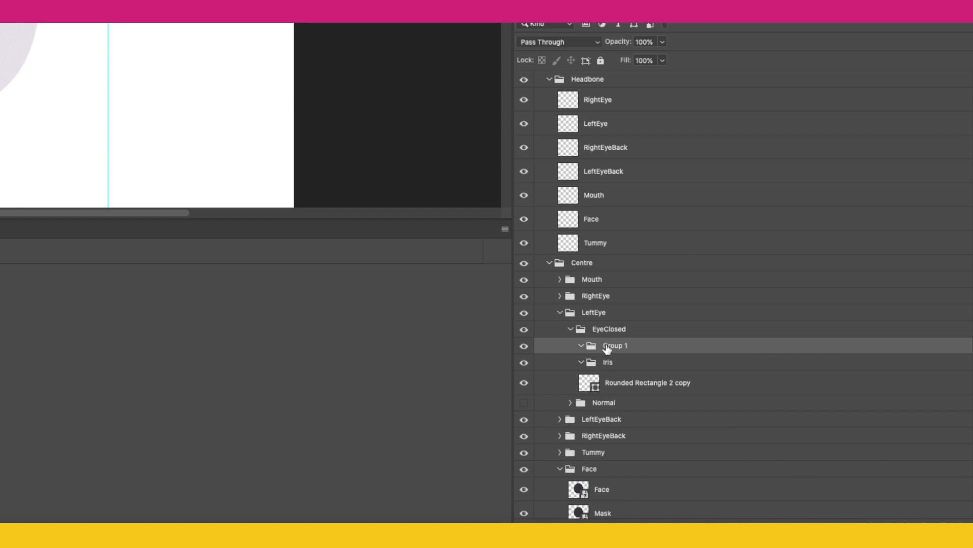
{"action": "type", "text": "EyeWhite"}
{"action": "key", "text": "Return"}
{"action": "left_click_drag", "start_coordinate": [638, 386], "coordinate": [578, 348]}
{"action": "left_click", "coordinate": [584, 347]}
- Duplicate the left eye's closed-state EyeWhite group as Mask and delete the rounded rectangle layer inside the duplicate
{"action": "right_click", "coordinate": [618, 345]}
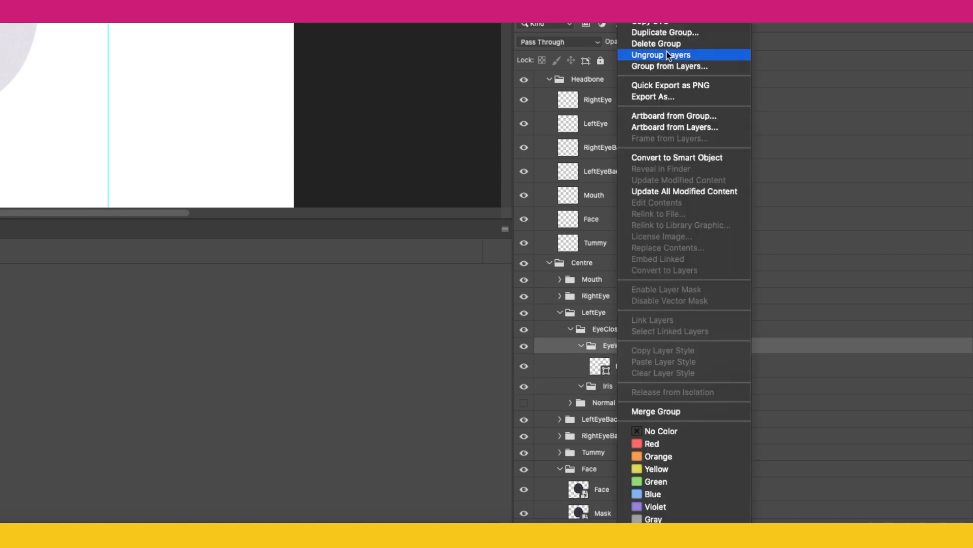
{"action": "left_click", "coordinate": [659, 31]}
{"action": "type", "text": "Ma"}
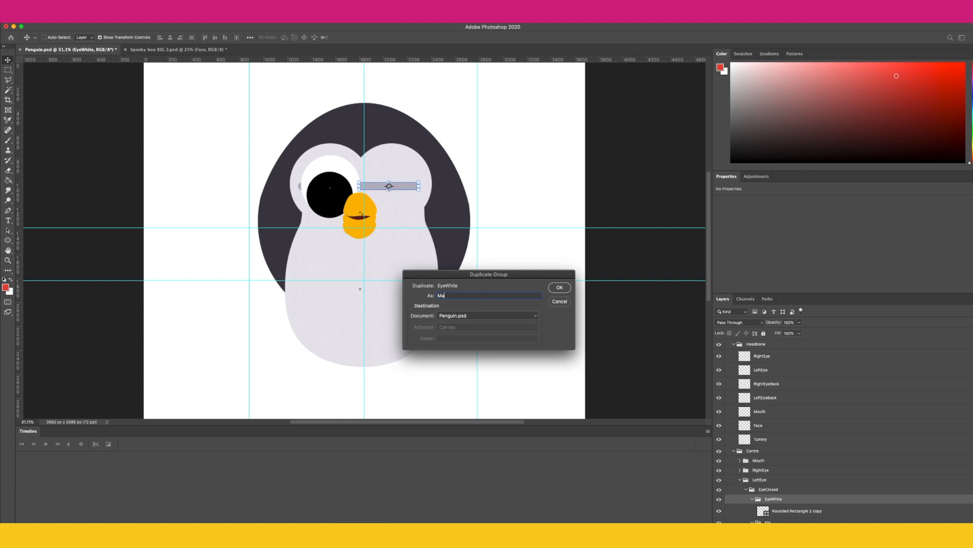
{"action": "type", "text": "sk"}
{"action": "key", "text": "Return"}
{"action": "left_click", "coordinate": [777, 509]}
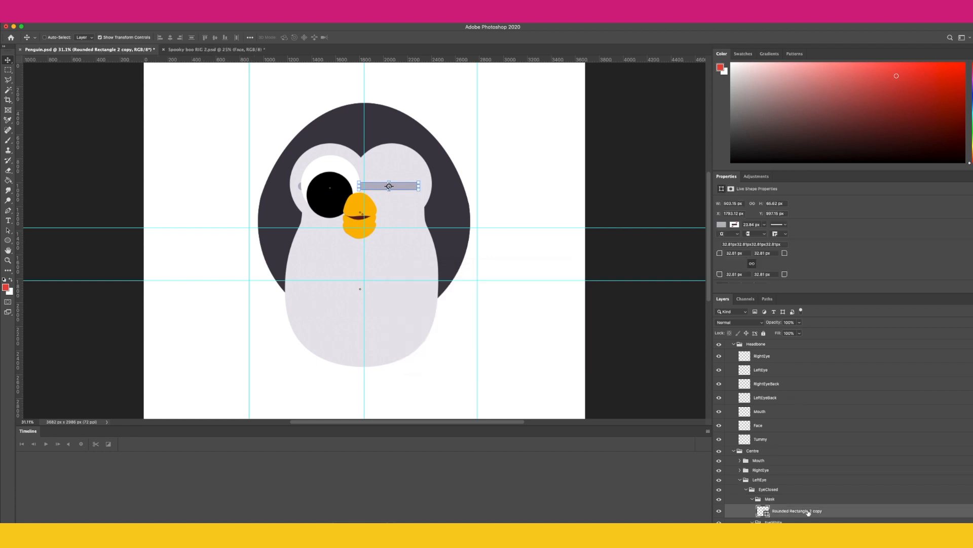
{"action": "key", "text": "Delete"}
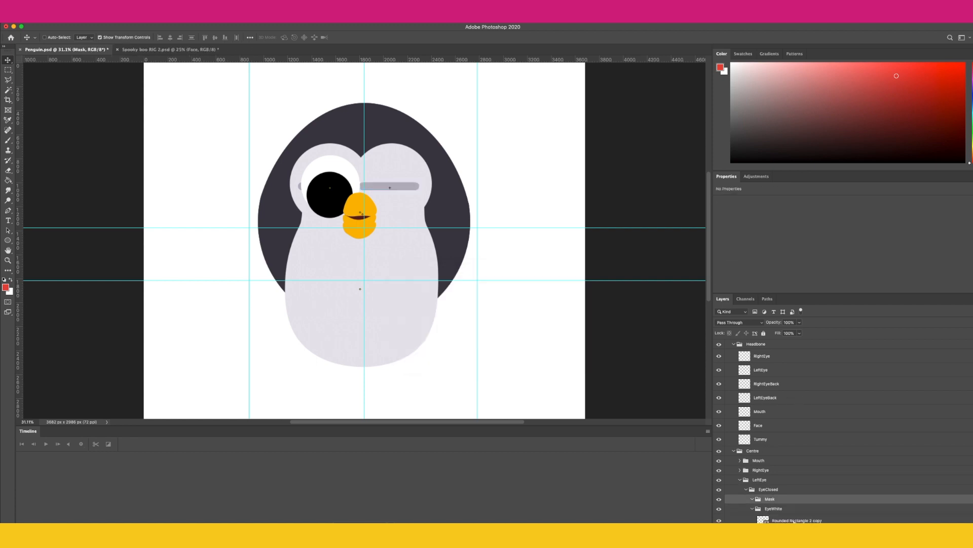
- Reorder the groups inside the left eye's EyeClosed group so Iris comes first, EyeWhite second and Mask last
{"action": "left_click", "coordinate": [753, 509]}
{"action": "left_click", "coordinate": [778, 508]}
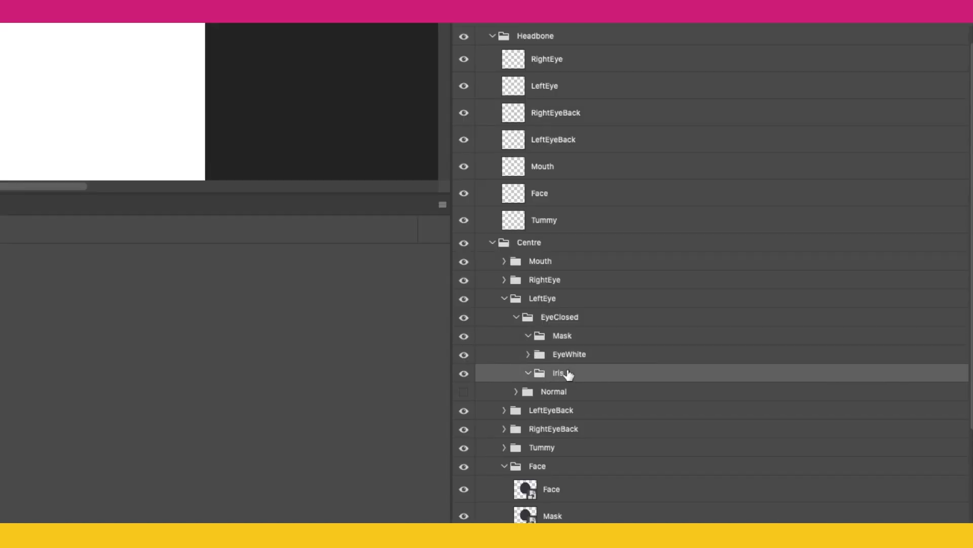
{"action": "left_click_drag", "start_coordinate": [568, 375], "coordinate": [555, 316]}
{"action": "left_click", "coordinate": [558, 355]}
{"action": "left_click_drag", "start_coordinate": [557, 355], "coordinate": [525, 332]}
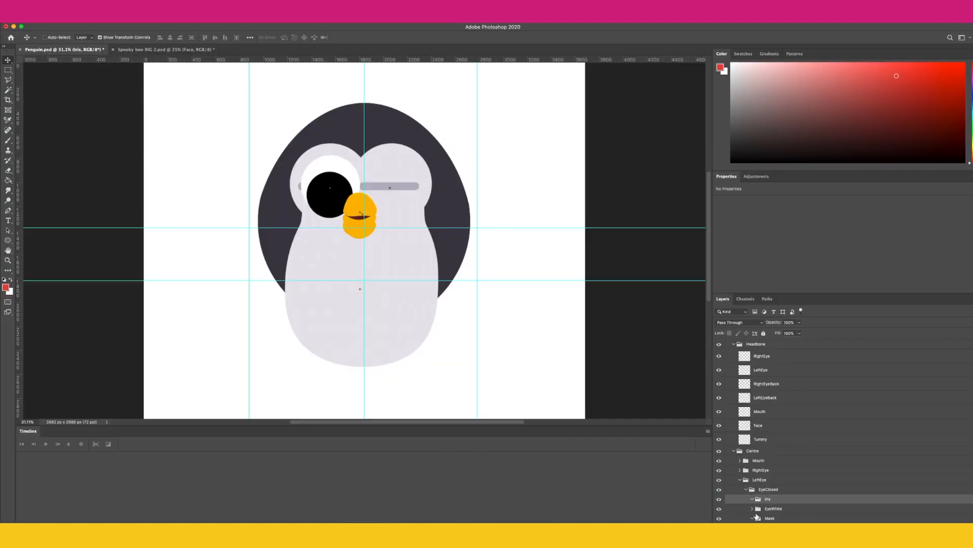
{"action": "left_click", "coordinate": [752, 508]}
{"action": "left_click", "coordinate": [752, 508]}
- Show the left eye's Normal group and move it above the EyeClosed group
{"action": "left_click", "coordinate": [746, 490]}
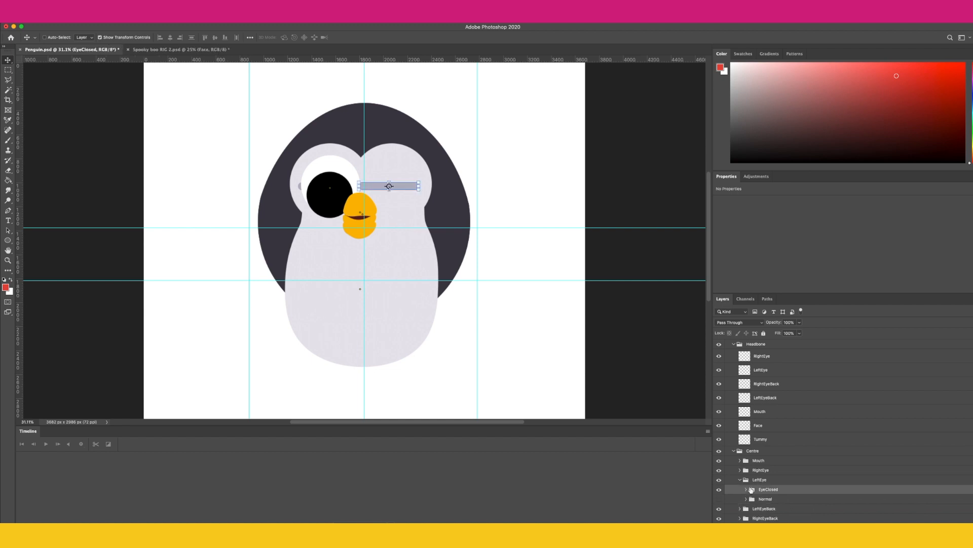
{"action": "left_click", "coordinate": [763, 501]}
{"action": "left_click", "coordinate": [720, 500]}
{"action": "left_click_drag", "start_coordinate": [763, 500], "coordinate": [745, 486]}
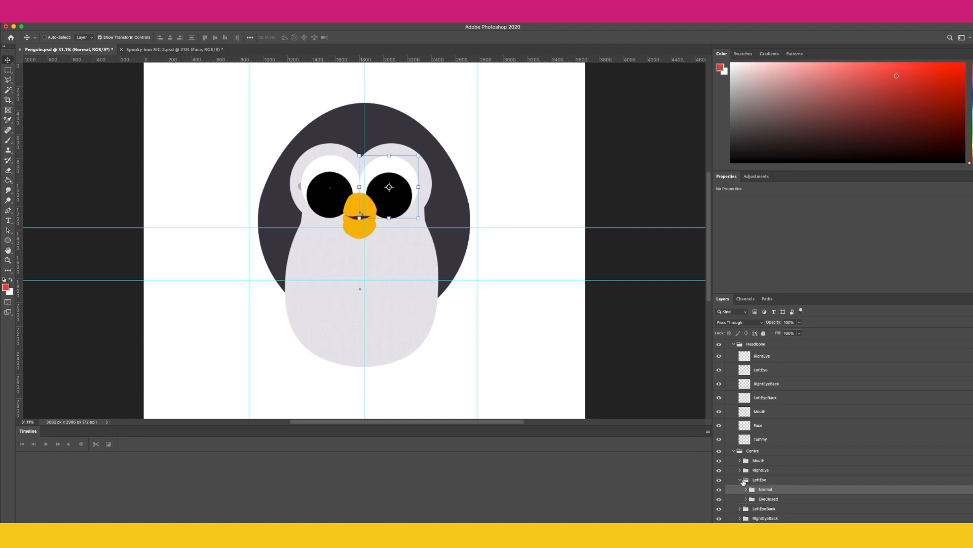
- Check the right eye's EyeClosed group structure, collapse both eye groups and save the document
{"action": "left_click", "coordinate": [744, 481]}
{"action": "left_click", "coordinate": [740, 470]}
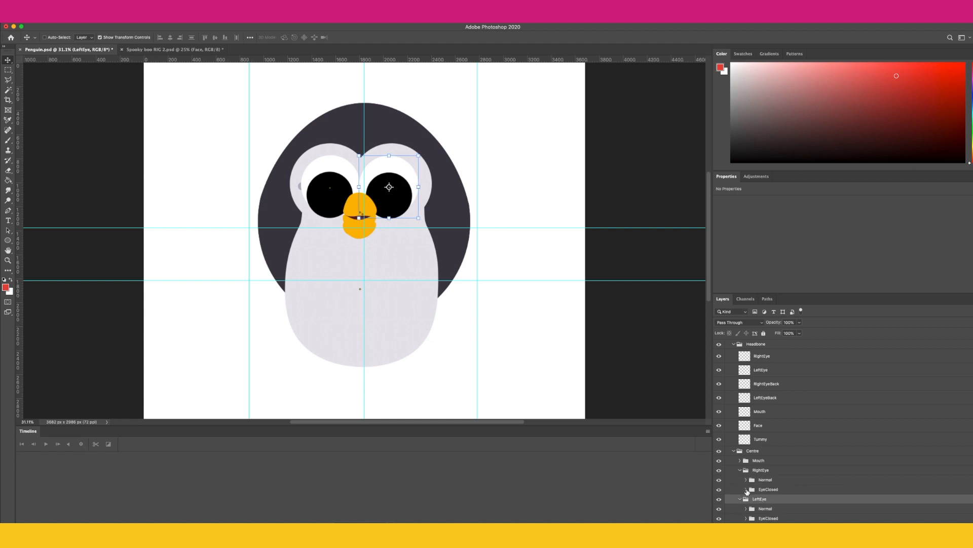
{"action": "left_click", "coordinate": [746, 489]}
{"action": "left_click", "coordinate": [764, 530]}
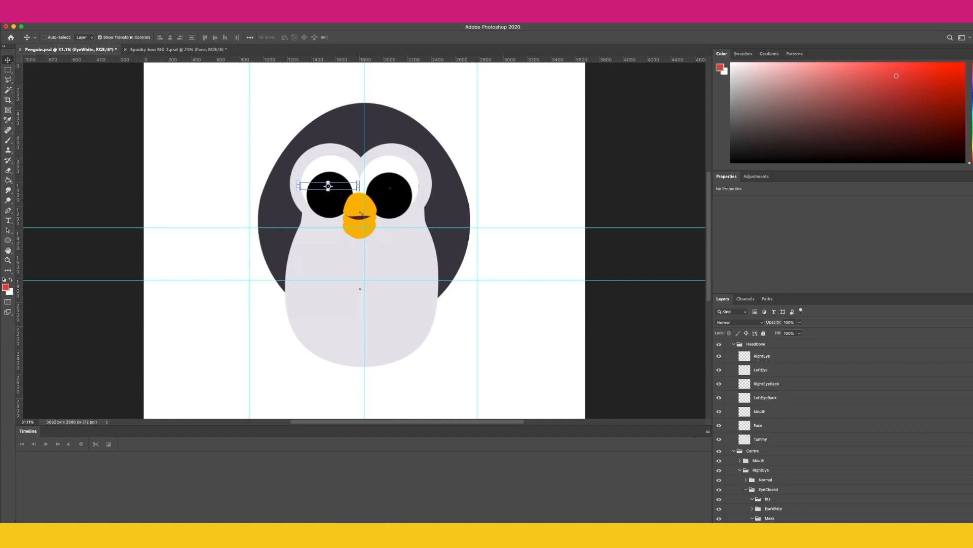
{"action": "left_click", "coordinate": [753, 518]}
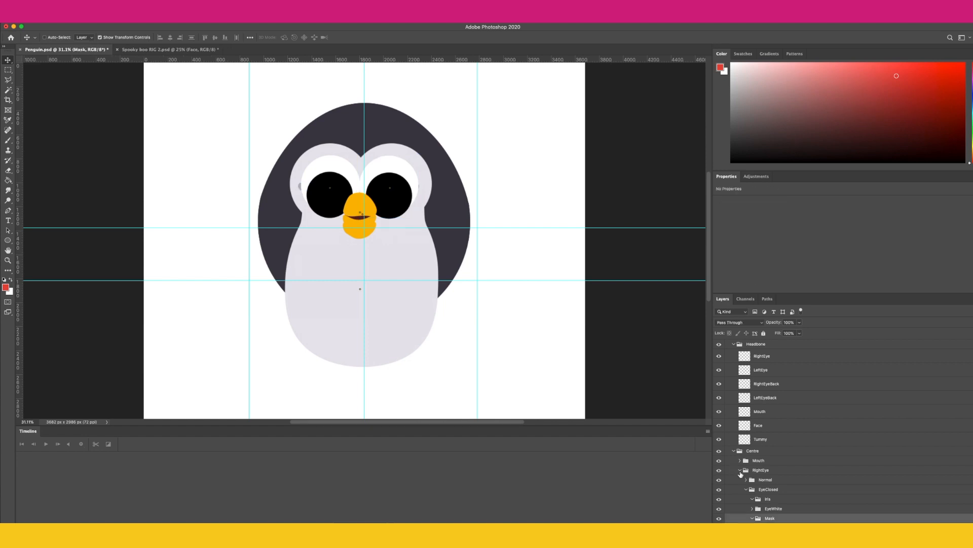
{"action": "left_click", "coordinate": [740, 471]}
{"action": "left_click", "coordinate": [741, 479]}
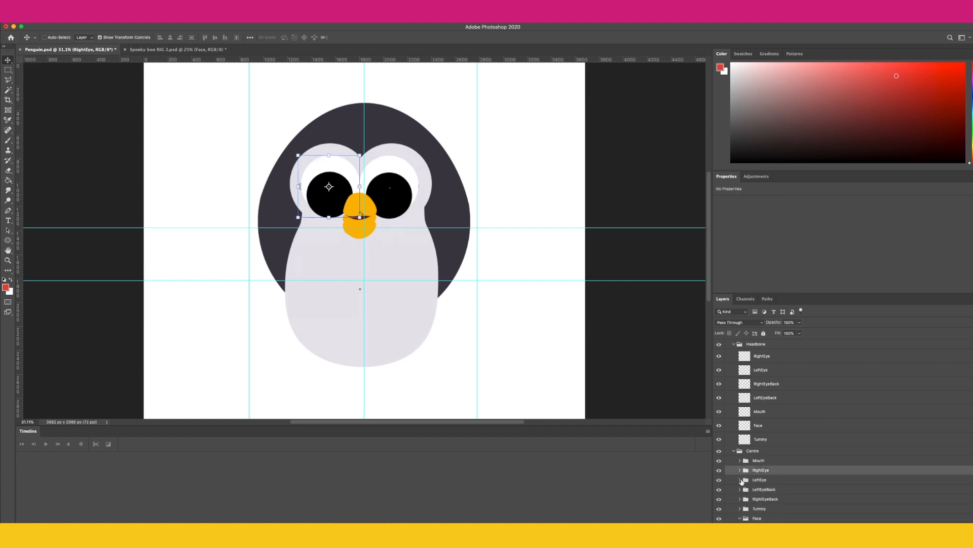
{"action": "key", "text": "super+s"}
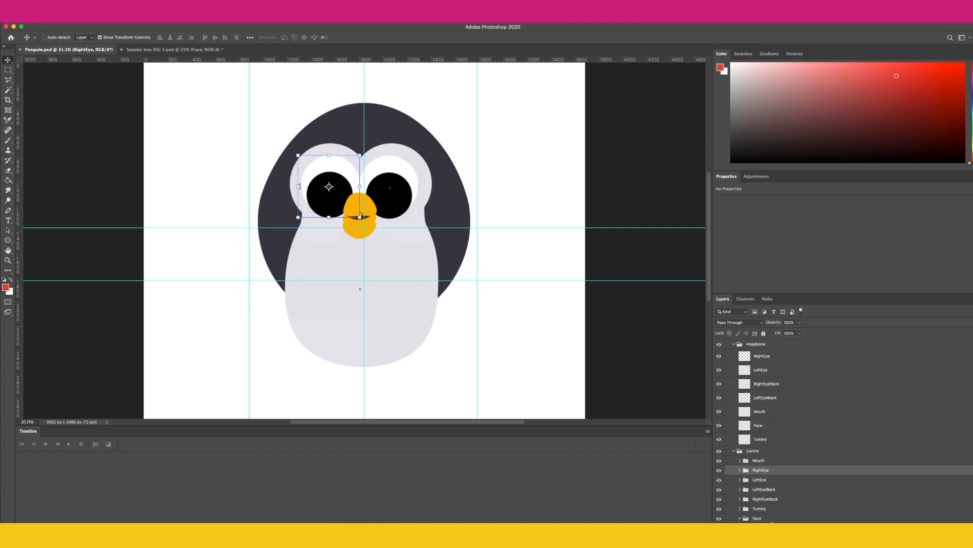
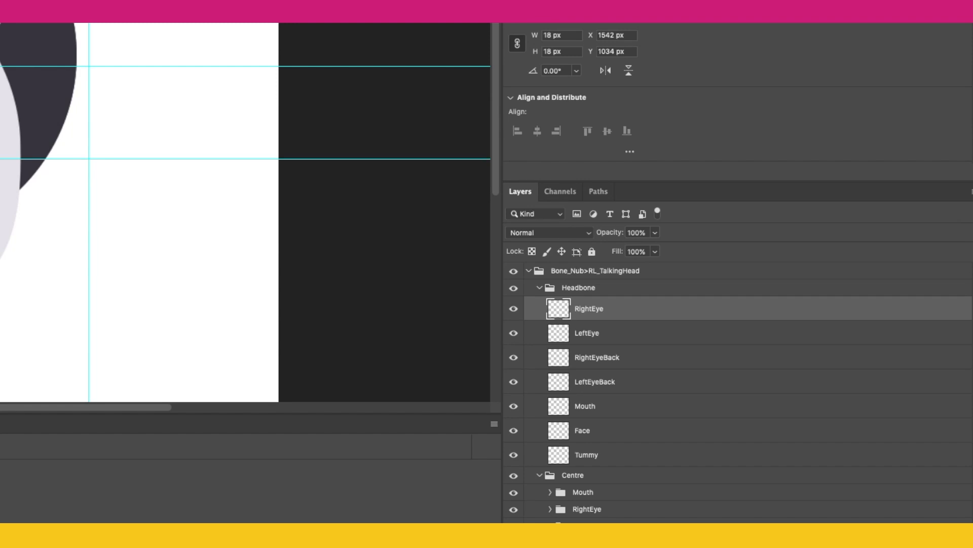
- Collapse the Bone_Nub>RL_TalkingHead group and create a new group named RL_Bone_Spine above it
{"action": "left_click", "coordinate": [529, 271]}
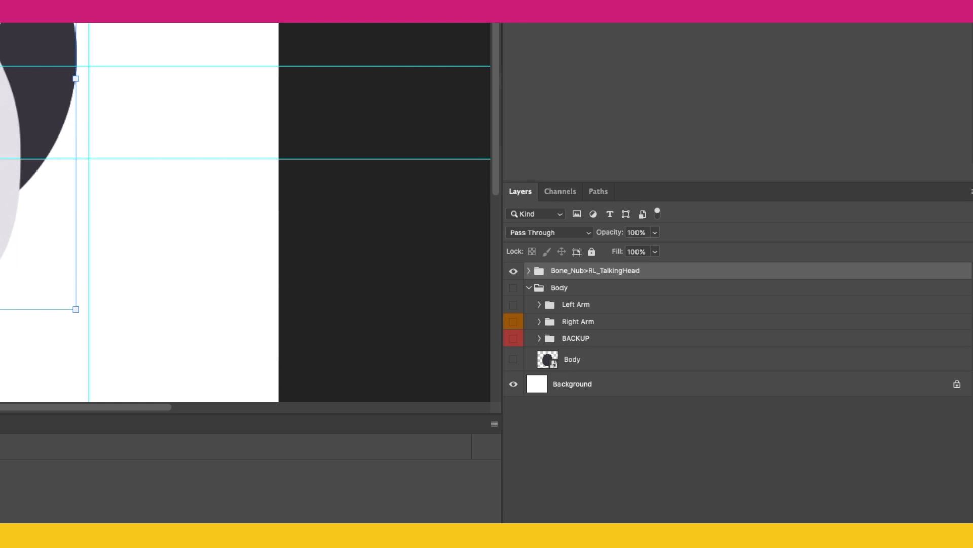
{"action": "left_click", "coordinate": [756, 534]}
{"action": "double_click", "coordinate": [563, 272]}
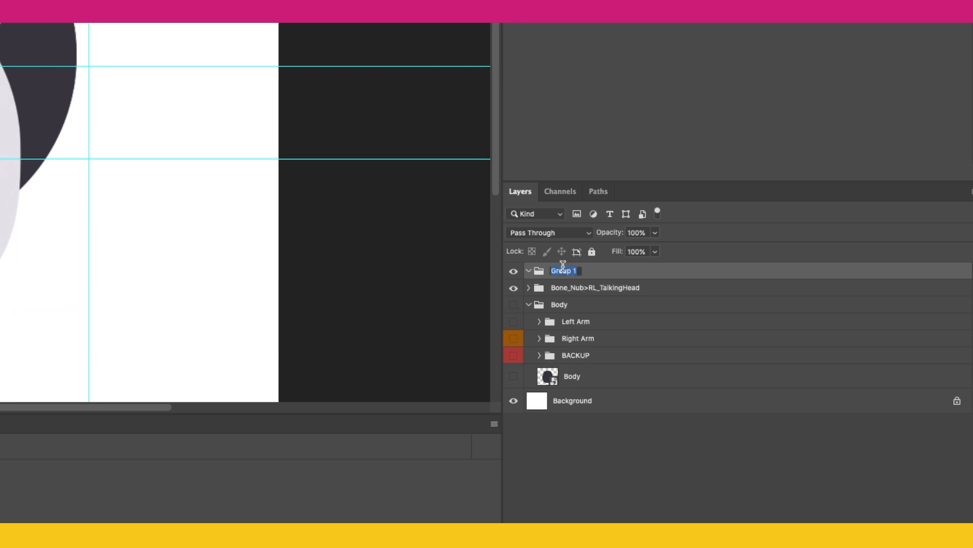
{"action": "type", "text": "RL_Bone_Spine"}
{"action": "key", "text": "Return"}
- Create another group named RL_Image above RL_Bone_Spine
{"action": "key", "text": "ctrl+g"}
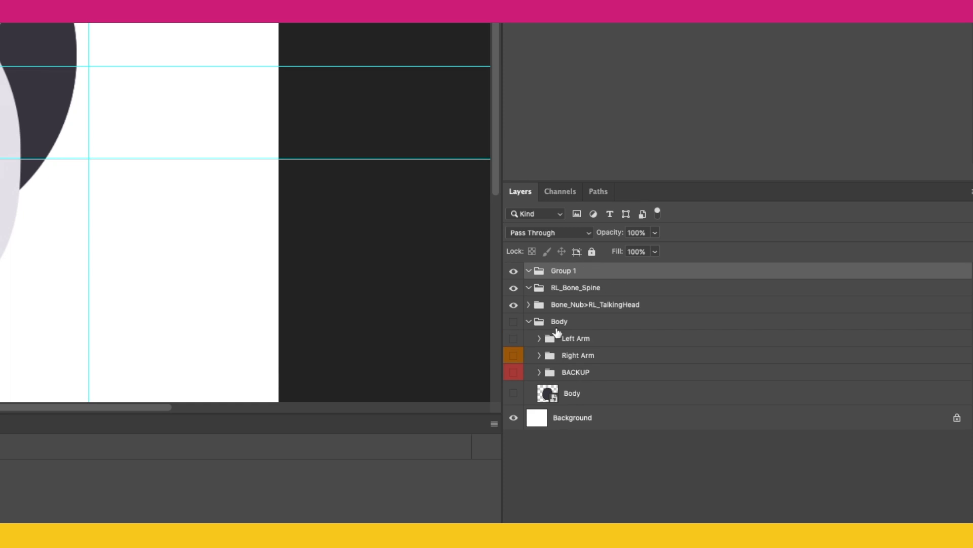
{"action": "double_click", "coordinate": [562, 270]}
{"action": "type", "text": "RL_"}
{"action": "type", "text": "Image"}
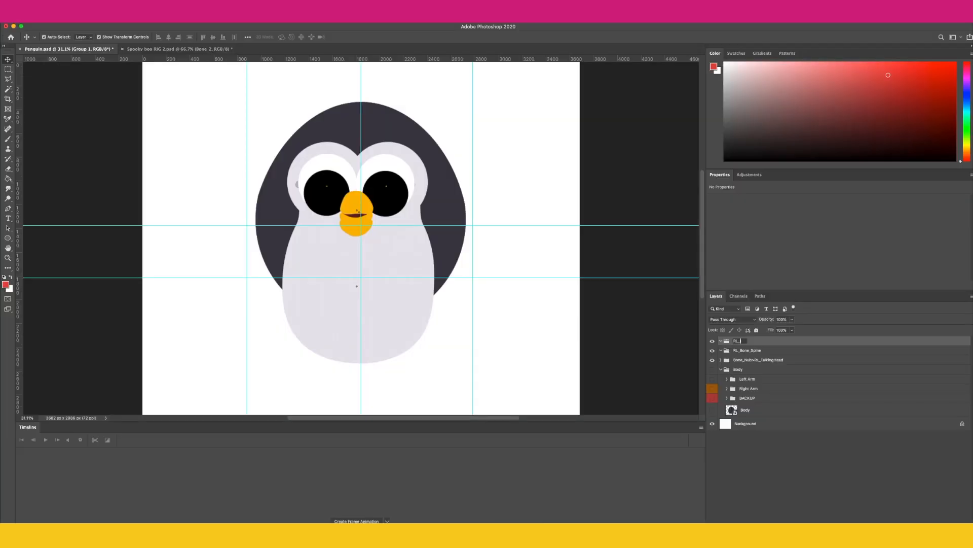
{"action": "key", "text": "Return"}
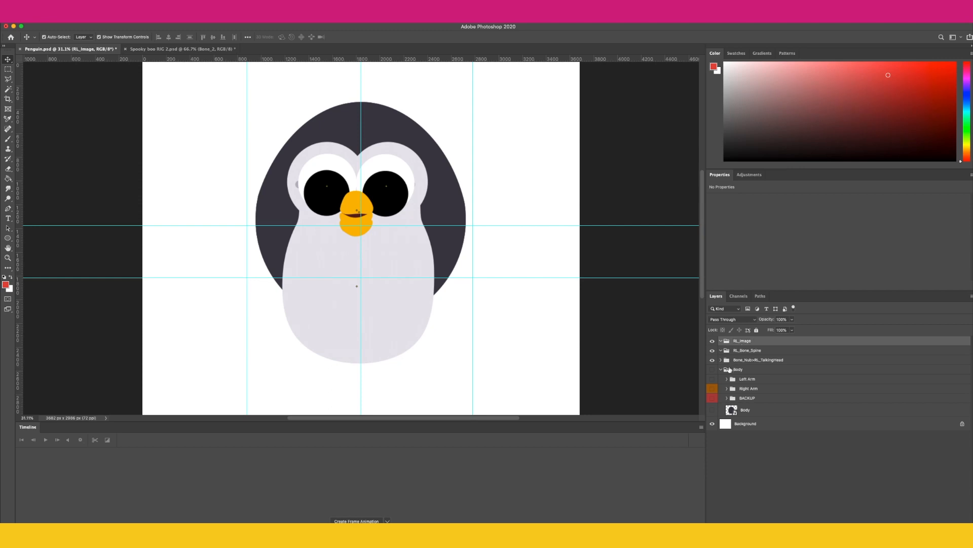
- Move the Left Arm and Right Arm groups and the Body layer into the RL_Image group
{"action": "left_click", "coordinate": [753, 380]}
{"action": "left_click", "coordinate": [751, 394], "text": "super"}
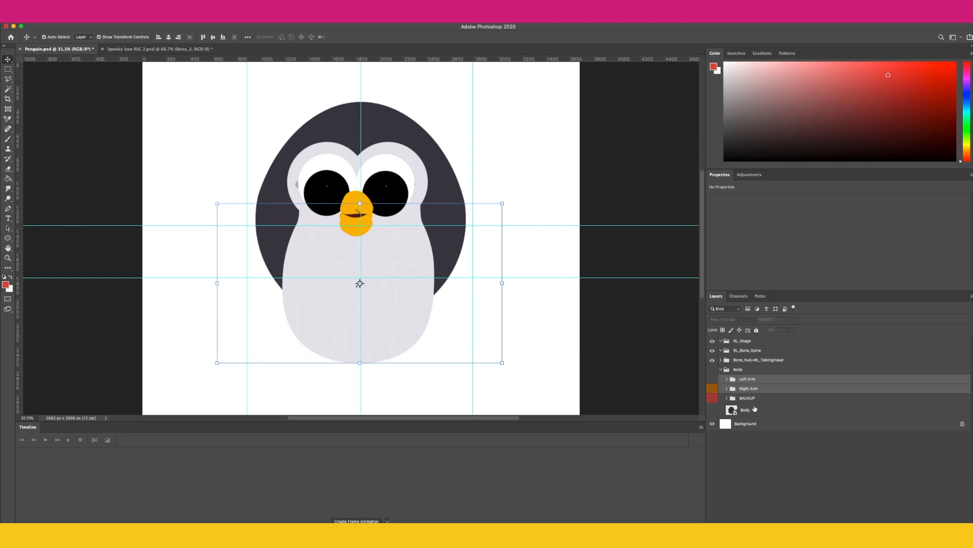
{"action": "left_click", "coordinate": [746, 410], "text": "super"}
{"action": "left_click_drag", "start_coordinate": [748, 380], "coordinate": [724, 341]}
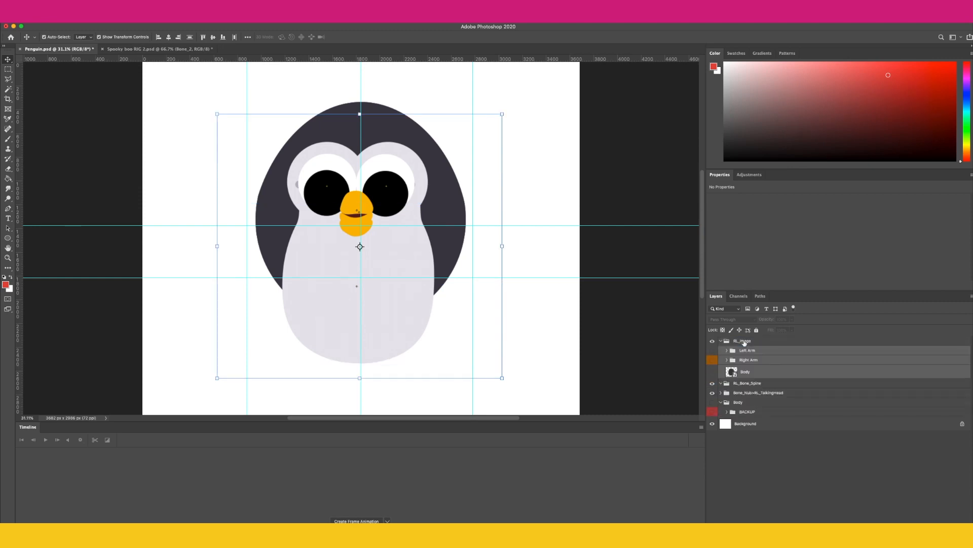
- Show the body and both arms, and move the collapsed RL_Image group directly above the Background layer
{"action": "left_click", "coordinate": [712, 372]}
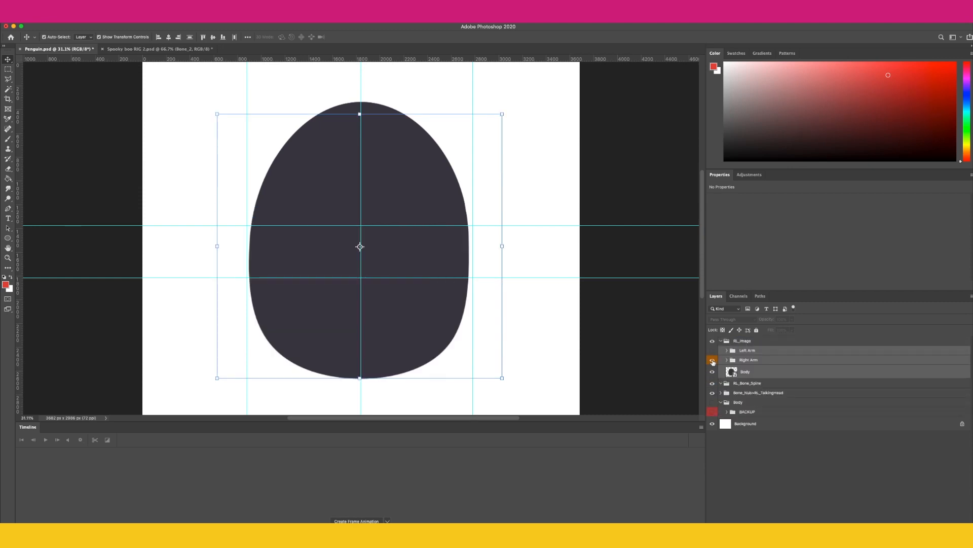
{"action": "left_click", "coordinate": [713, 360]}
{"action": "left_click", "coordinate": [712, 351]}
{"action": "left_click", "coordinate": [721, 341]}
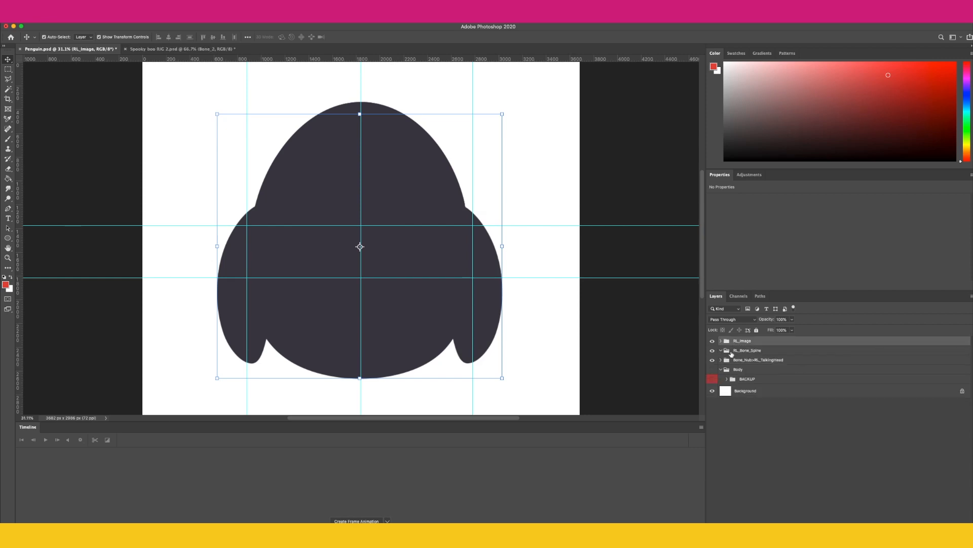
{"action": "left_click_drag", "start_coordinate": [742, 344], "coordinate": [744, 384]}
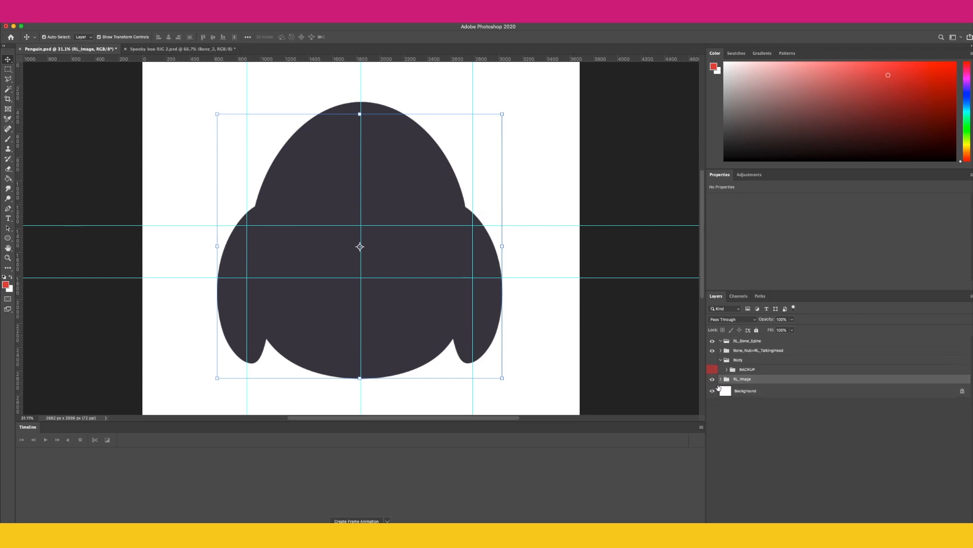
- Delete the old Body group together with the BACKUP group inside it
{"action": "left_click", "coordinate": [745, 370]}
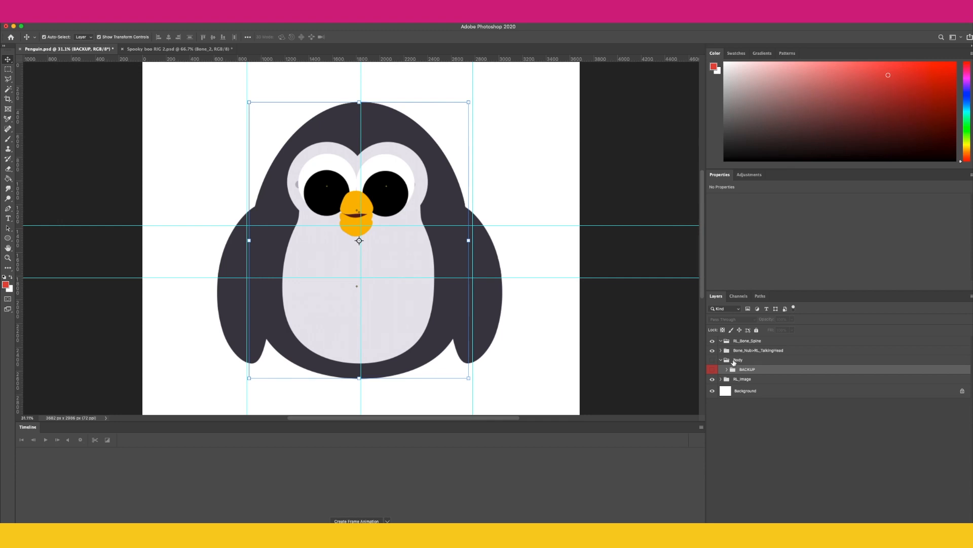
{"action": "left_click", "coordinate": [746, 360]}
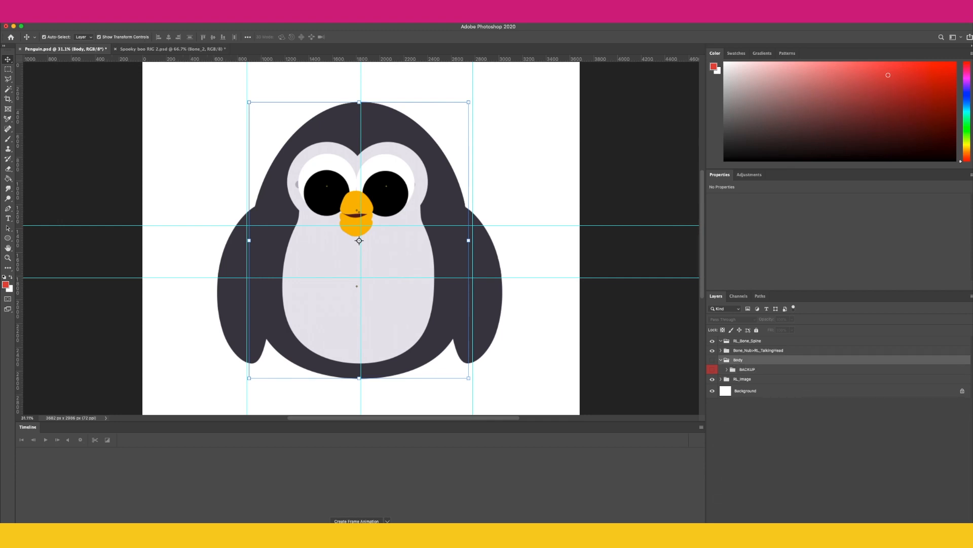
{"action": "key", "text": "Delete"}
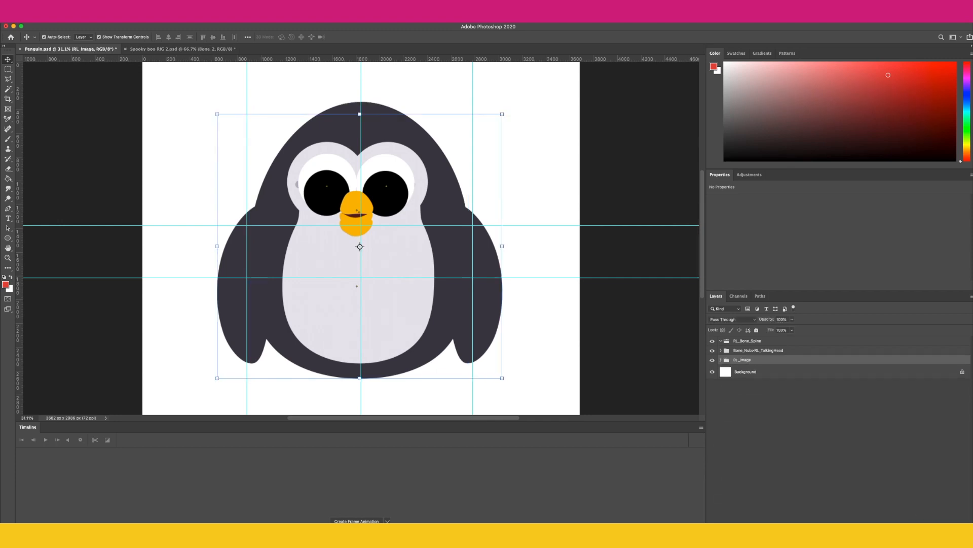
- Rename the arm groups inside RL_Image to LeftArm and RightArm
{"action": "left_click", "coordinate": [721, 360]}
{"action": "left_click", "coordinate": [721, 360]}
{"action": "left_click", "coordinate": [721, 360]}
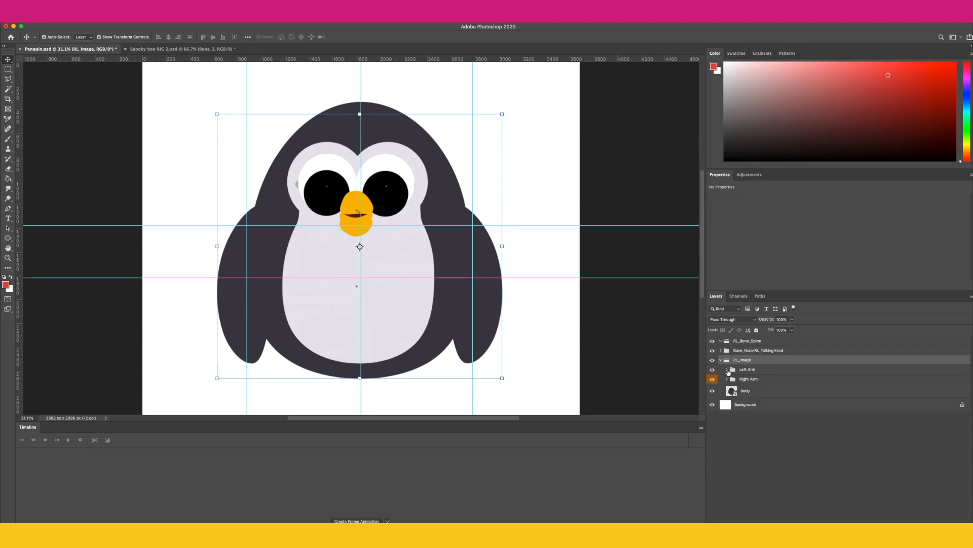
{"action": "left_click", "coordinate": [748, 393]}
{"action": "double_click", "coordinate": [747, 369]}
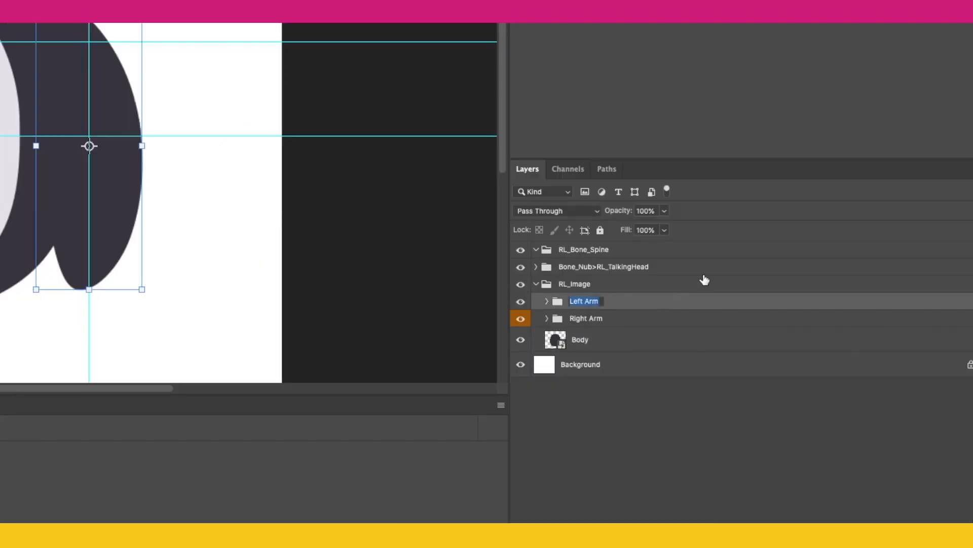
{"action": "type", "text": "LeftArm"}
{"action": "key", "text": "Return"}
{"action": "double_click", "coordinate": [585, 319]}
{"action": "type", "text": "Right"}
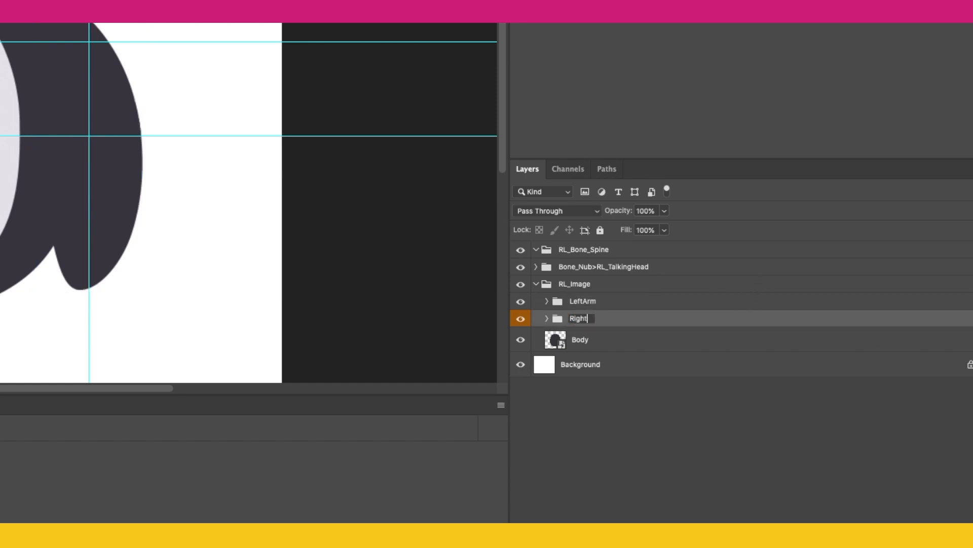
{"action": "type", "text": "Arm"}
{"action": "key", "text": "Return"}
- Create a group named Body inside RL_Image and move the Body layer into it
{"action": "left_click", "coordinate": [520, 341]}
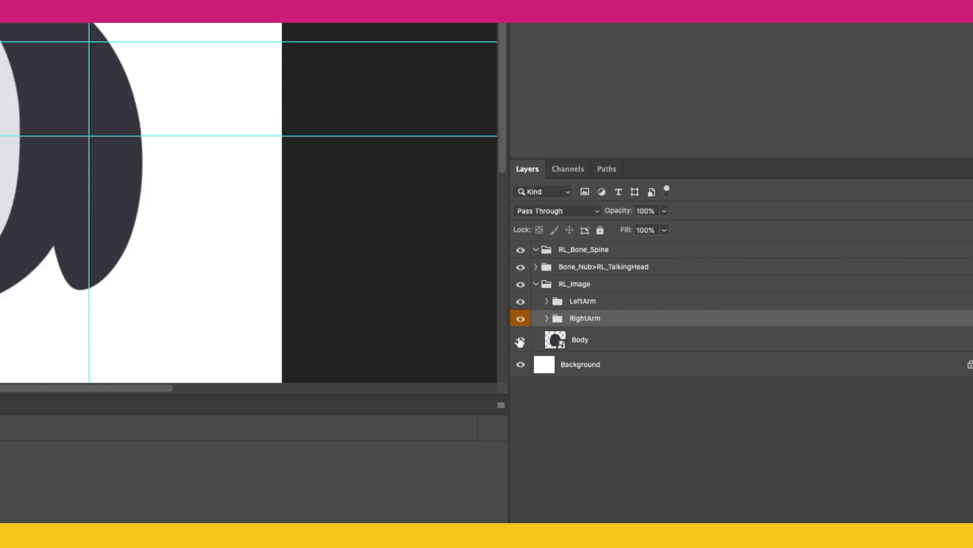
{"action": "left_click", "coordinate": [578, 341]}
{"action": "key", "text": "ctrl+g"}
{"action": "double_click", "coordinate": [580, 336]}
{"action": "type", "text": "Body"}
{"action": "key", "text": "Return"}
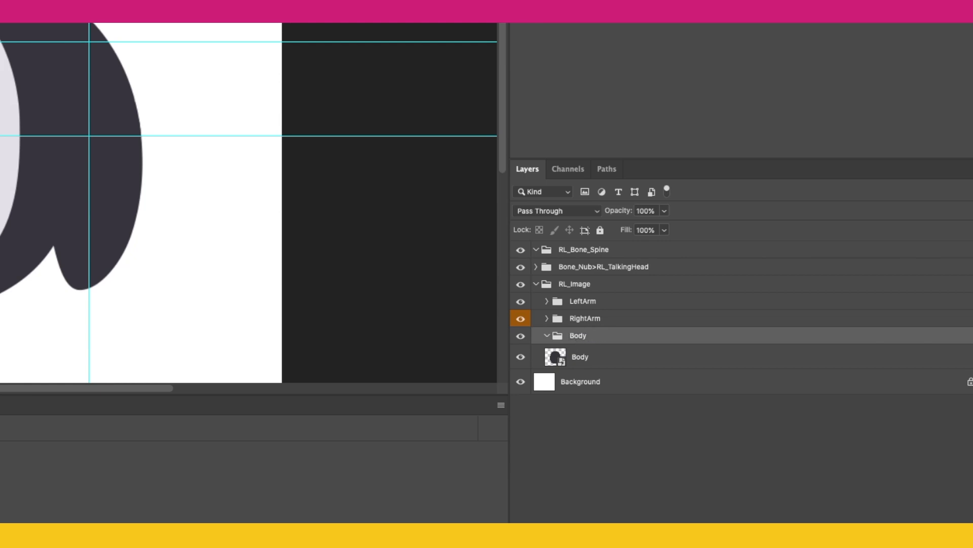
{"action": "left_click_drag", "start_coordinate": [608, 355], "coordinate": [578, 335]}
{"action": "left_click", "coordinate": [543, 333]}
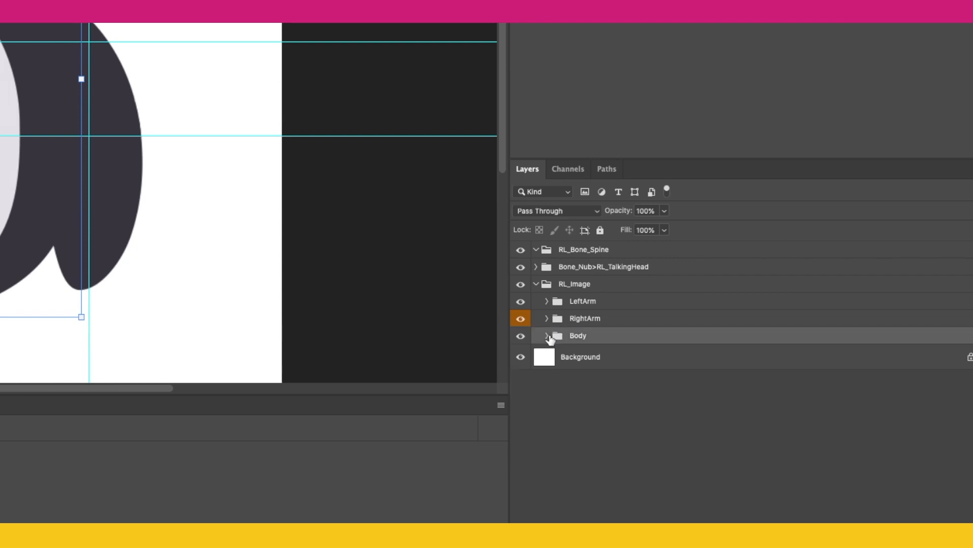
{"action": "left_click", "coordinate": [547, 301]}
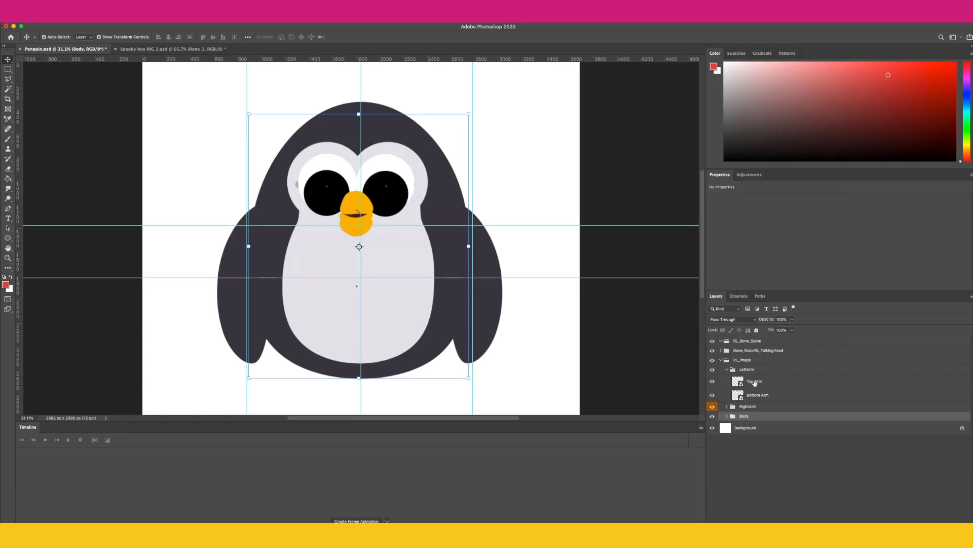
{"action": "double_click", "coordinate": [755, 381]}
{"action": "type", "text": "Body"}
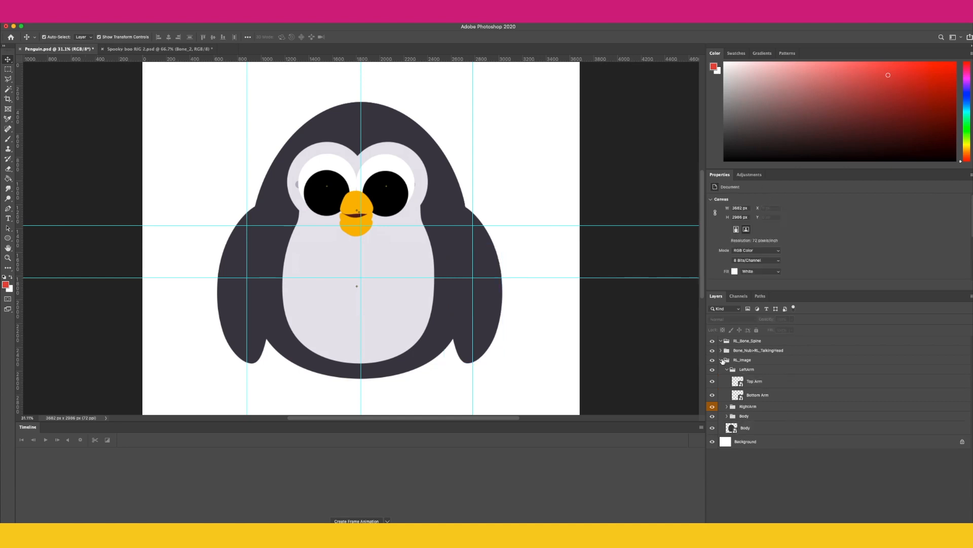
- Collapse the RL_Image group and copy the Root and ObjectPivot layers from Spooky boo RIG 2.psd into Penguin.psd
{"action": "left_click", "coordinate": [721, 360]}
{"action": "left_click", "coordinate": [744, 344]}
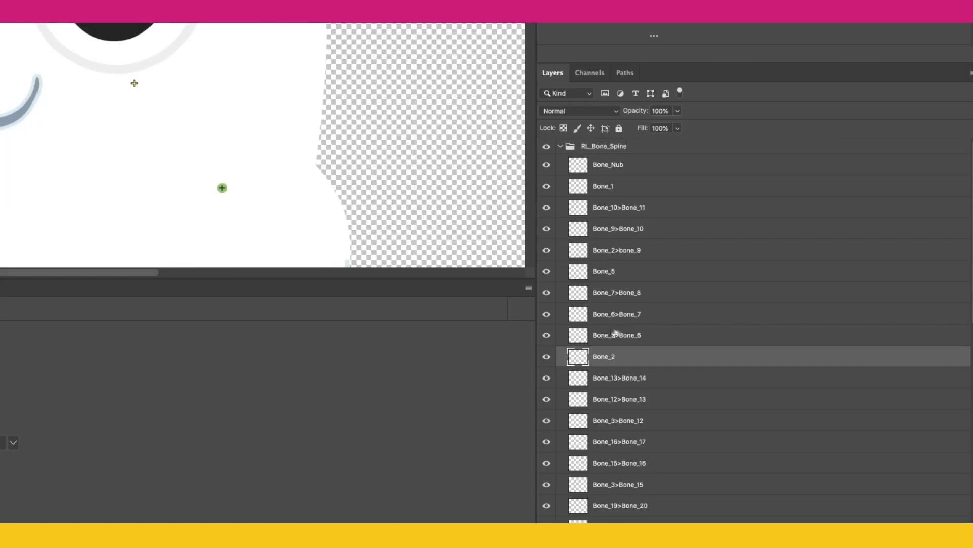
{"action": "scroll", "coordinate": [615, 332], "scroll_direction": "down", "scroll_amount": 5}
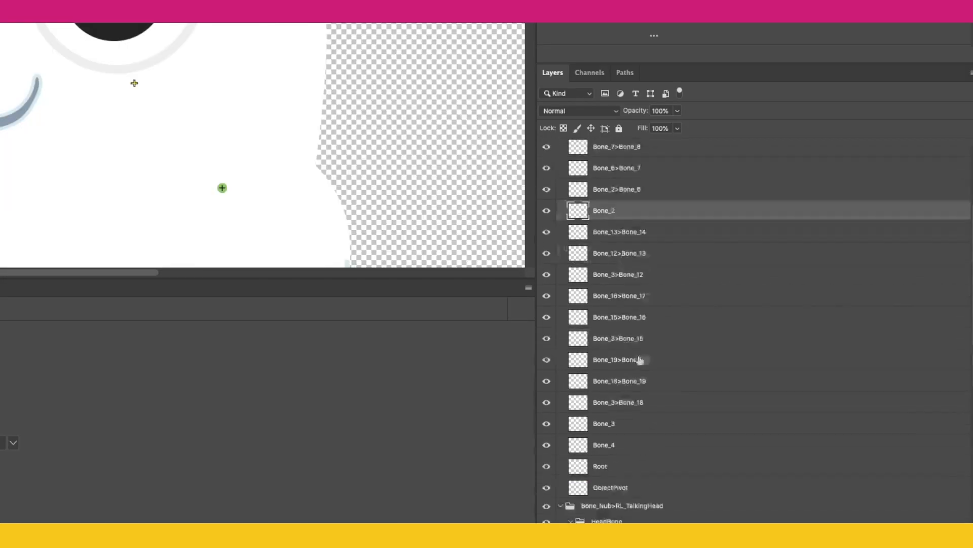
{"action": "left_click", "coordinate": [638, 488]}
{"action": "left_click", "coordinate": [615, 467], "text": "shift"}
{"action": "right_click", "coordinate": [614, 466]}
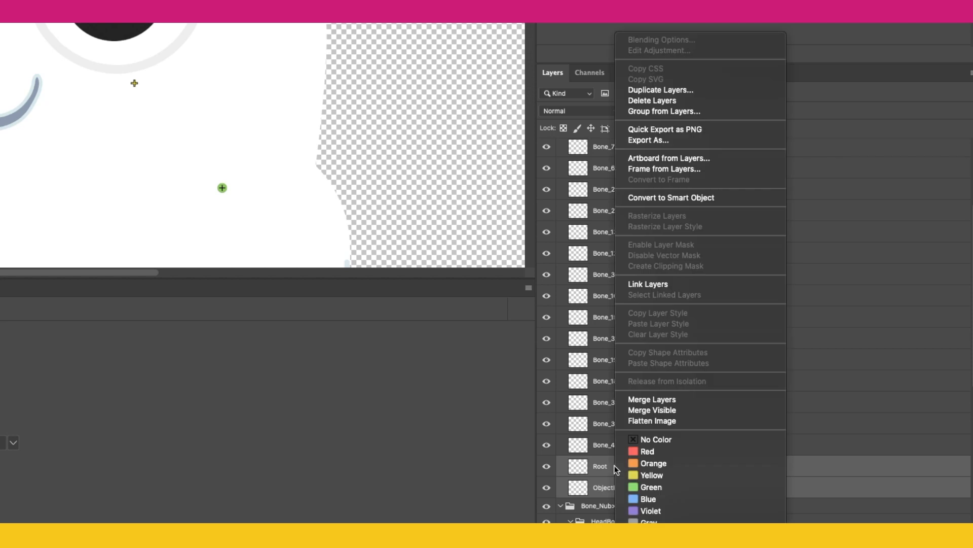
{"action": "left_click", "coordinate": [658, 89]}
{"action": "left_click", "coordinate": [108, 102]}
{"action": "left_click", "coordinate": [118, 84]}
{"action": "left_click", "coordinate": [279, 54]}
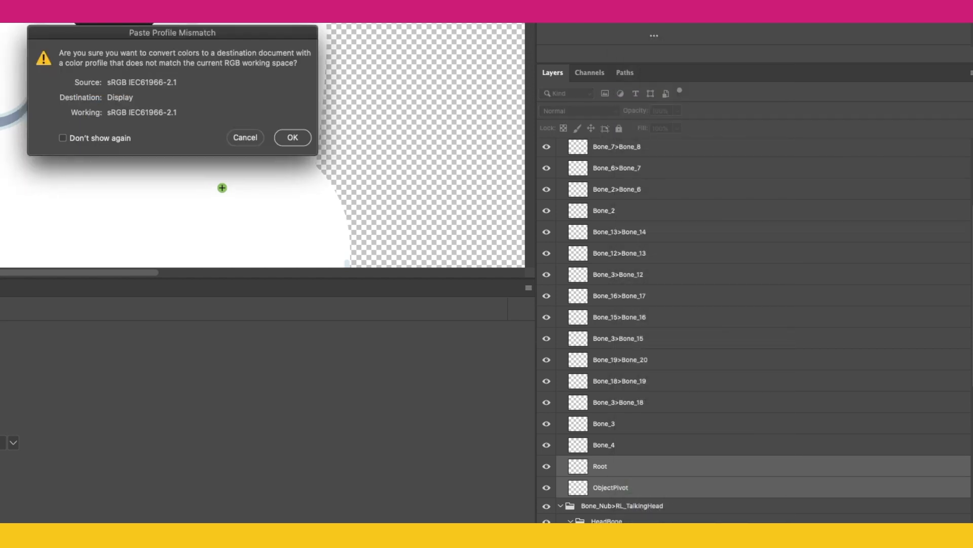
{"action": "left_click", "coordinate": [297, 139]}
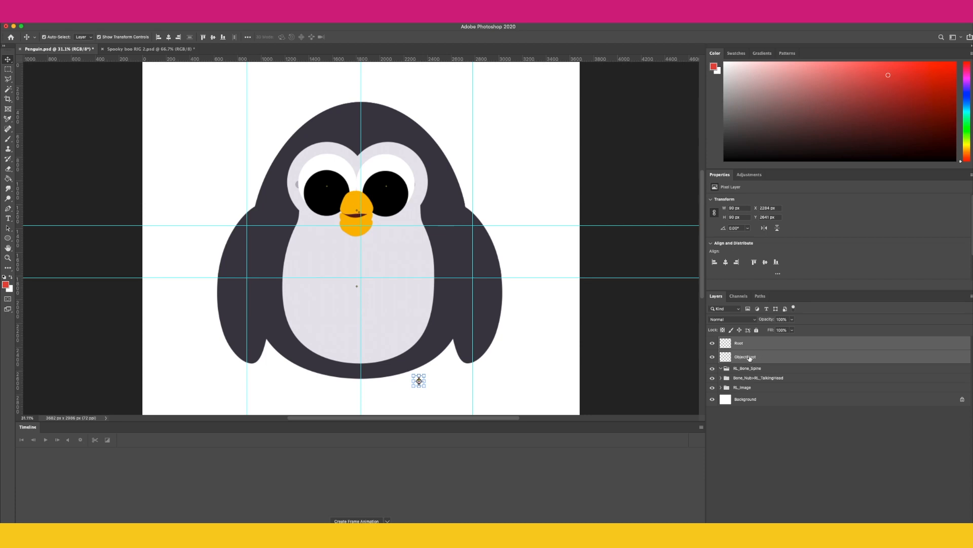
- Move Root and ObjectPivot into the RL_Bone_Spine group, turn off Auto-Select and place both markers at the body's base on the centre guide
{"action": "left_click_drag", "start_coordinate": [750, 357], "coordinate": [744, 370]}
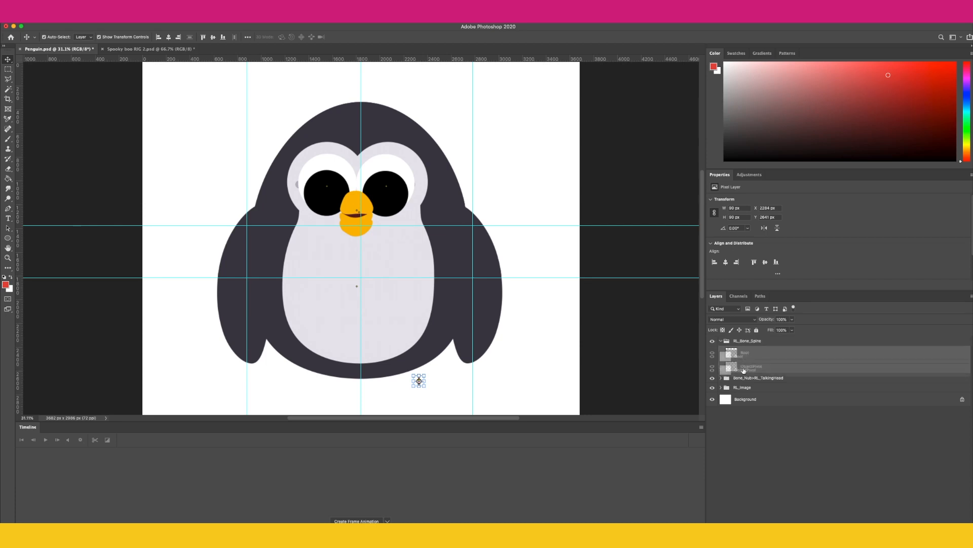
{"action": "left_click", "coordinate": [52, 39]}
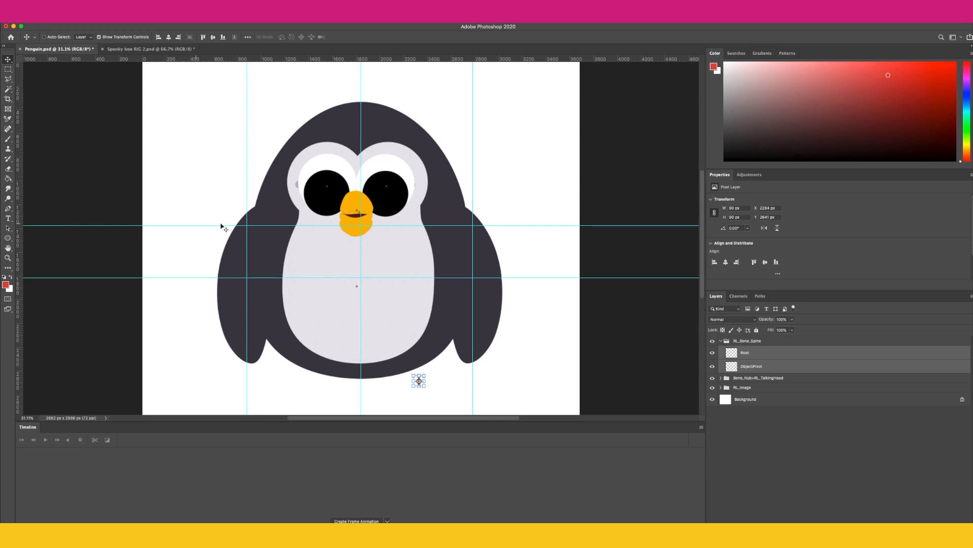
{"action": "left_click_drag", "start_coordinate": [462, 397], "coordinate": [397, 393]}
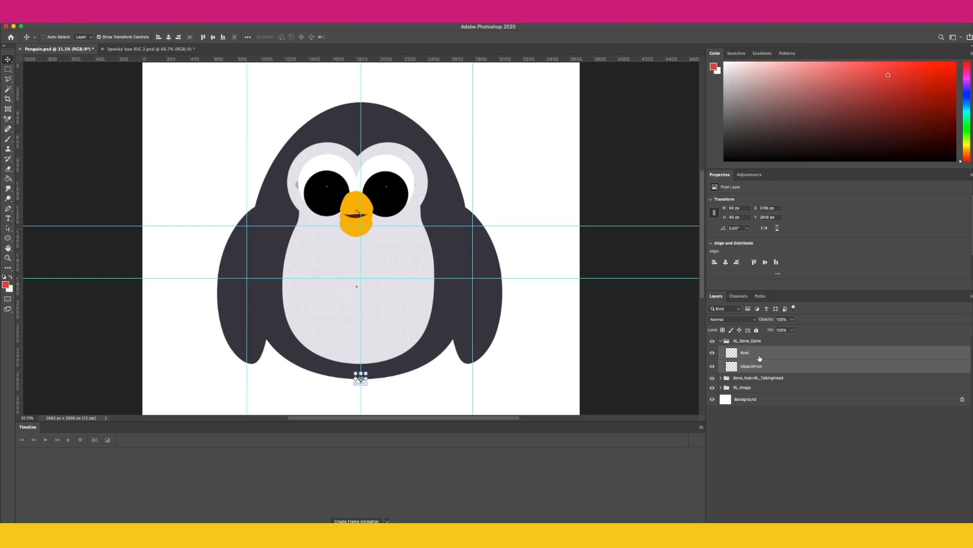
- Duplicate the Root layer as Bone1 and move the marker straight up to the top of the penguin's head
{"action": "left_click", "coordinate": [760, 358]}
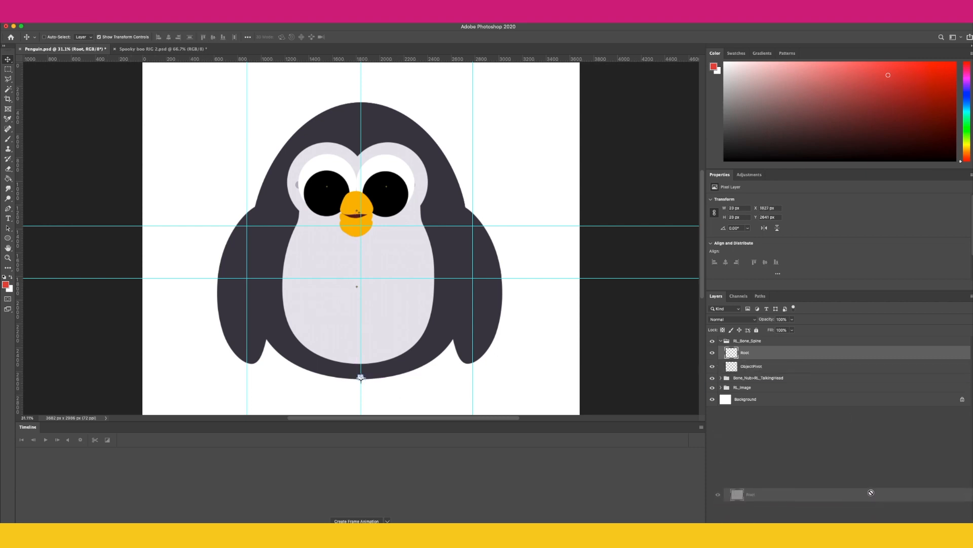
{"action": "key", "text": "super+j"}
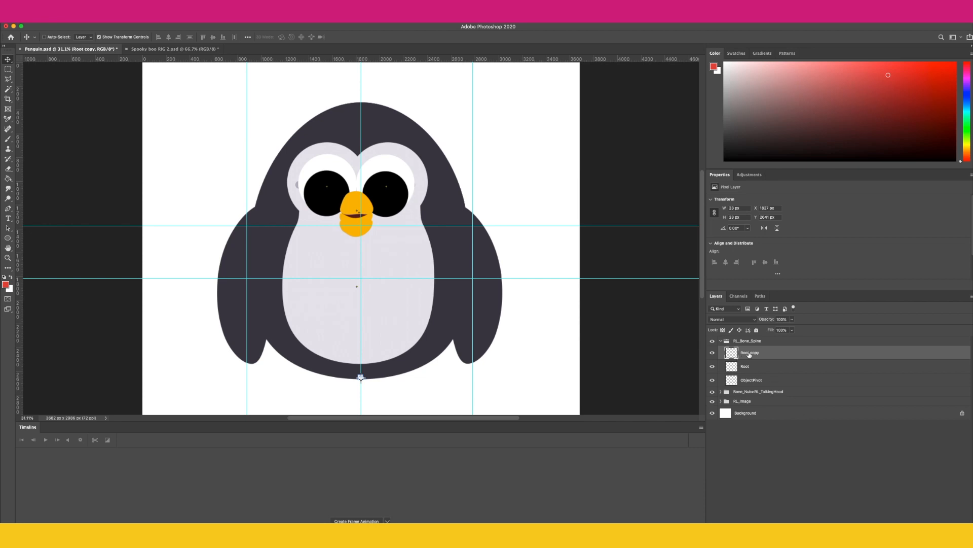
{"action": "type", "text": "Bone1"}
{"action": "key", "text": "Return"}
{"action": "left_click_drag", "start_coordinate": [398, 352], "coordinate": [390, 81]}
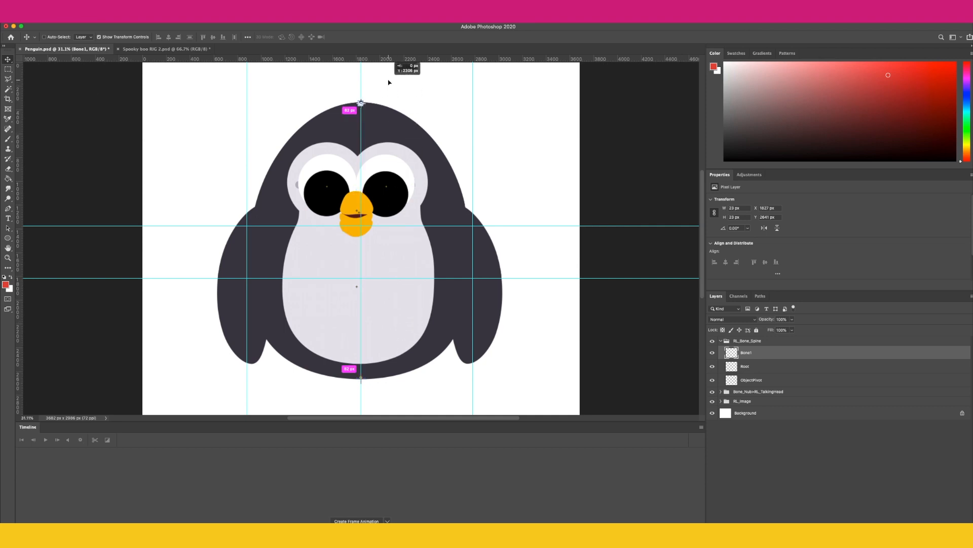
- Hide the Bone_Nub>RL_TalkingHead group and lower the Bone1 marker to the top edge of the body shape
{"action": "right_click", "coordinate": [750, 354]}
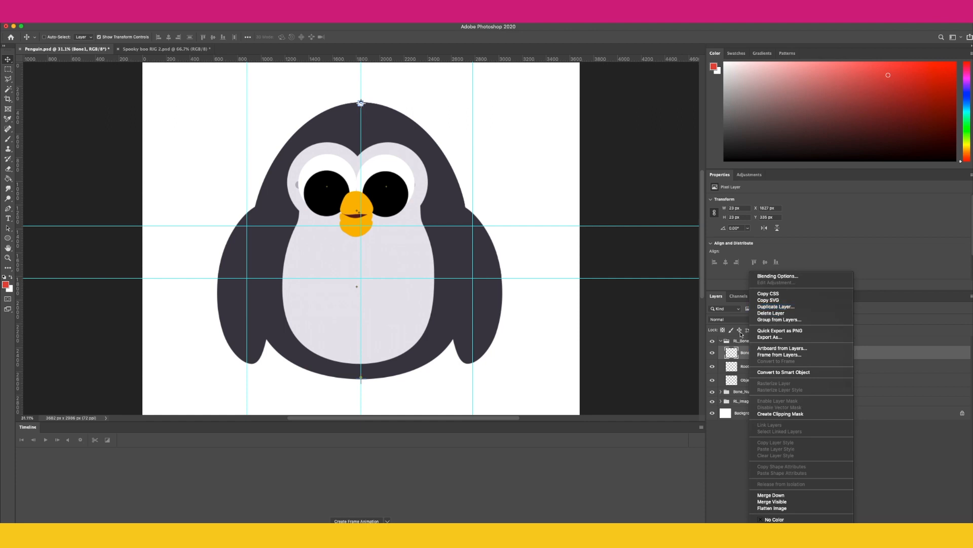
{"action": "left_click", "coordinate": [737, 347]}
{"action": "left_click", "coordinate": [713, 392]}
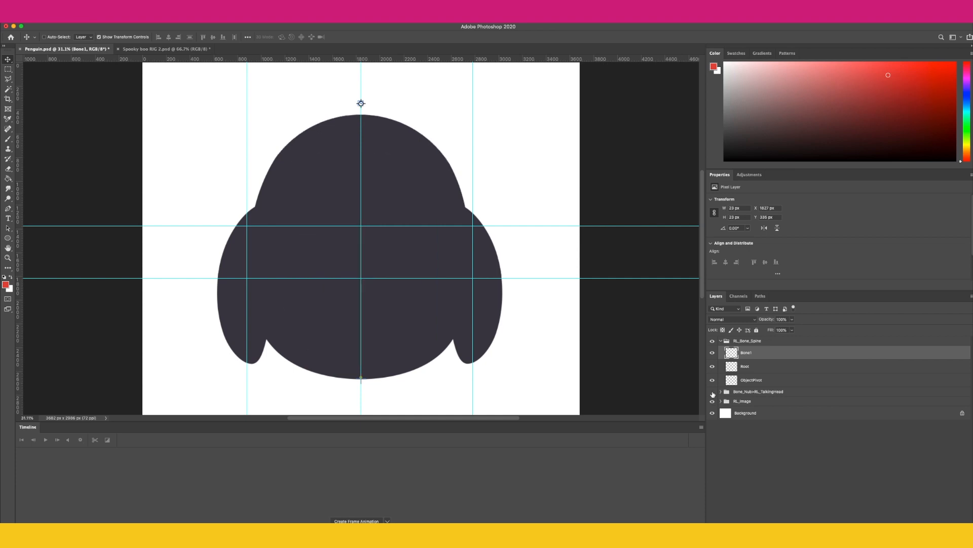
{"action": "left_click_drag", "start_coordinate": [380, 113], "coordinate": [381, 123]}
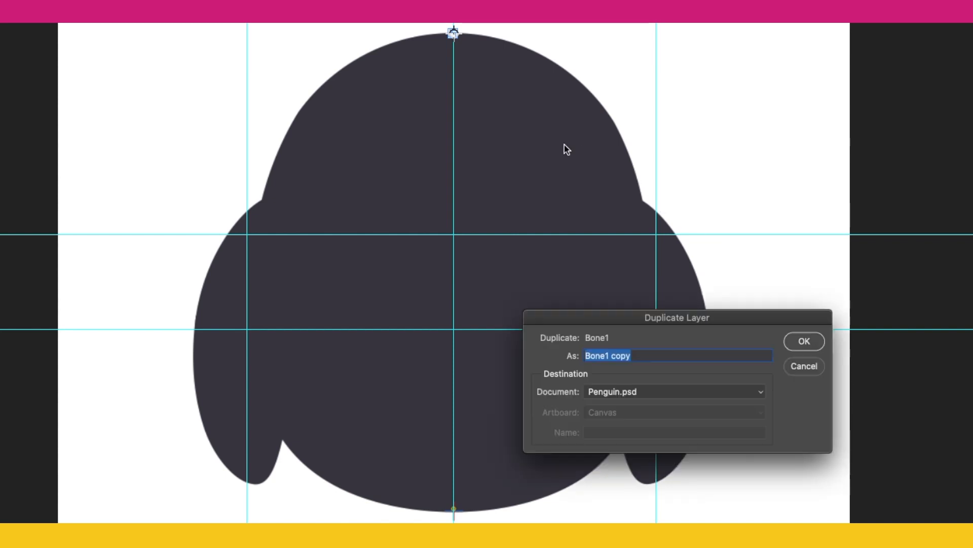
- Duplicate Bone1 as Bone2 and move the marker down the centre guide to the middle of the body
{"action": "left_click", "coordinate": [615, 356]}
{"action": "left_click_drag", "start_coordinate": [605, 356], "coordinate": [752, 351]}
{"action": "type", "text": "2"}
{"action": "left_click", "coordinate": [799, 345]}
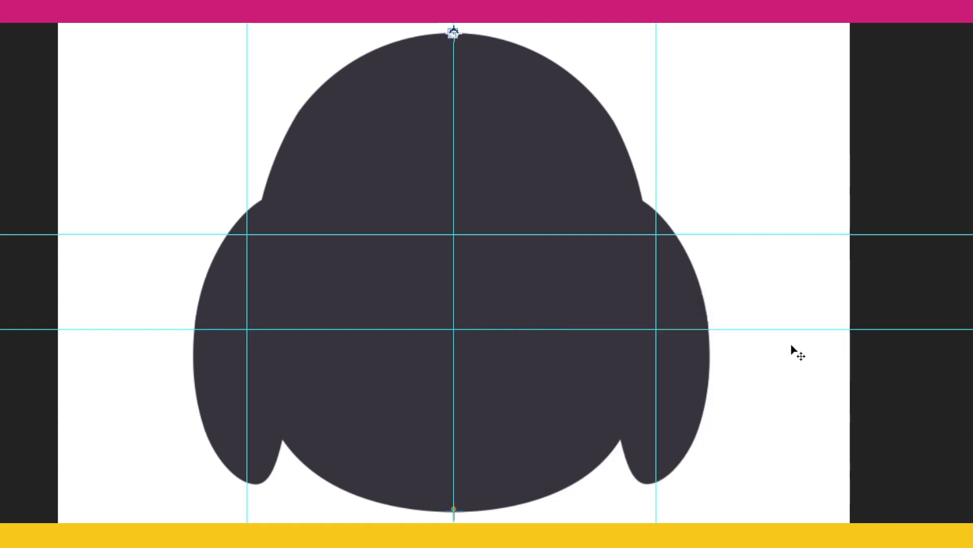
{"action": "left_click_drag", "start_coordinate": [561, 180], "coordinate": [547, 404]}
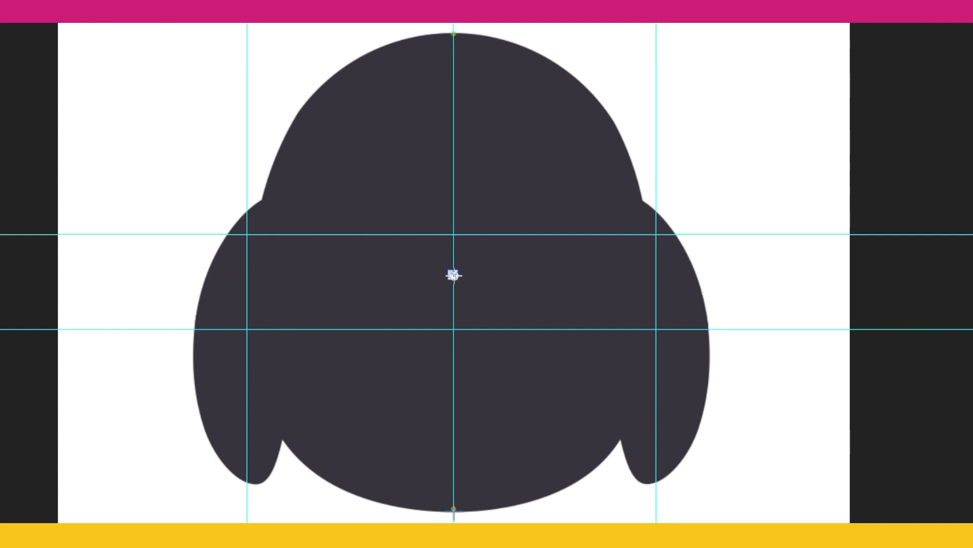
- Duplicate Bone2 as Bone3 and move the marker down the centre guide to the base of the body
{"action": "left_click", "coordinate": [608, 356]}
{"action": "triple_click", "coordinate": [608, 357]}
{"action": "left_click_drag", "start_coordinate": [609, 357], "coordinate": [673, 358]}
{"action": "left_click", "coordinate": [673, 357]}
{"action": "key", "text": "BackSpace"}
{"action": "key", "text": "BackSpace"}
{"action": "key", "text": "BackSpace"}
{"action": "key", "text": "BackSpace"}
{"action": "key", "text": "BackSpace"}
{"action": "key", "text": "BackSpace"}
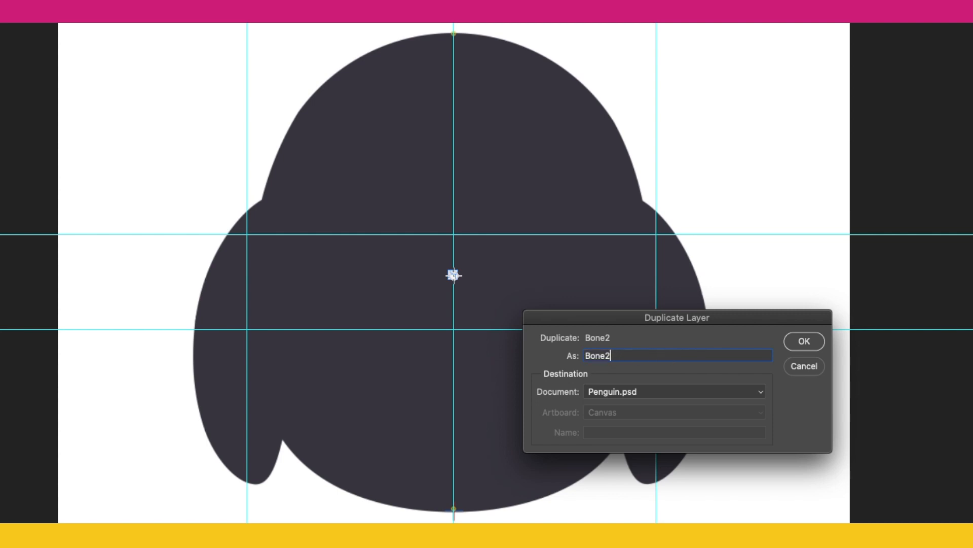
{"action": "type", "text": "3"}
{"action": "key", "text": "Return"}
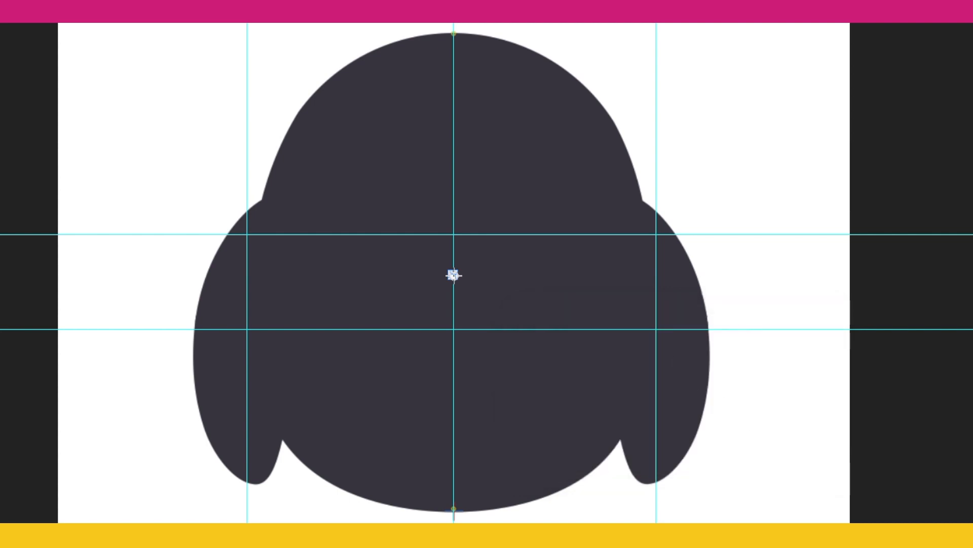
{"action": "left_click_drag", "start_coordinate": [509, 407], "coordinate": [512, 547]}
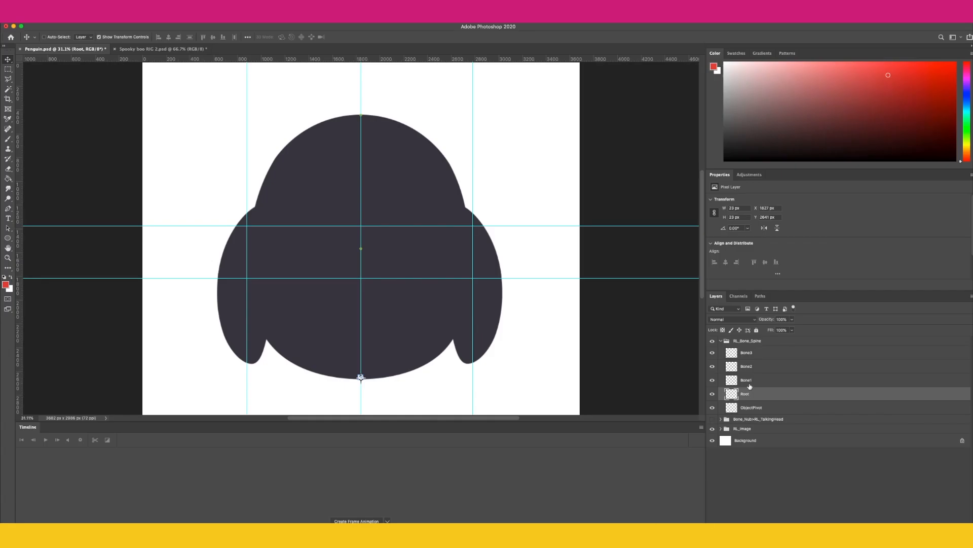
- Reorder the bone layers in RL_Bone_Spine so Bone1 is on top, followed by Bone2 and Bone3
{"action": "left_click", "coordinate": [750, 383]}
{"action": "left_click_drag", "start_coordinate": [734, 377], "coordinate": [730, 348]}
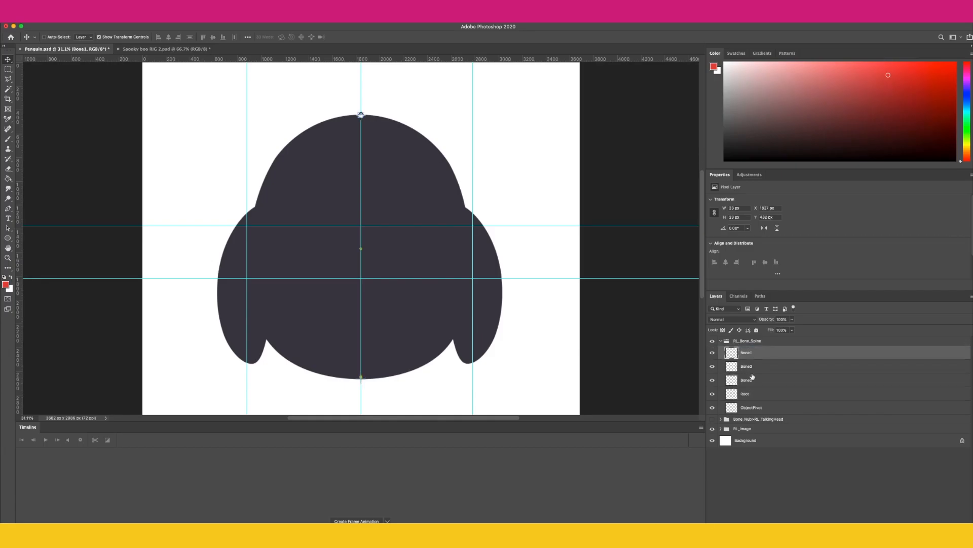
{"action": "left_click", "coordinate": [769, 380]}
{"action": "left_click_drag", "start_coordinate": [752, 380], "coordinate": [740, 359]}
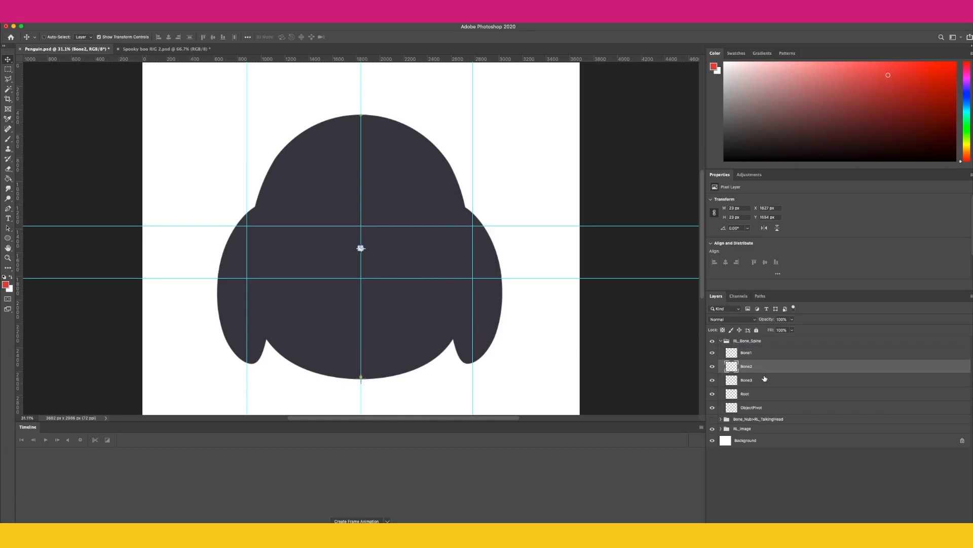
- Duplicate Bone3 as Bone3>Bone4 and place the marker on the upper body's right half, about X 2371 px, Y 1486 px
{"action": "left_click", "coordinate": [778, 382]}
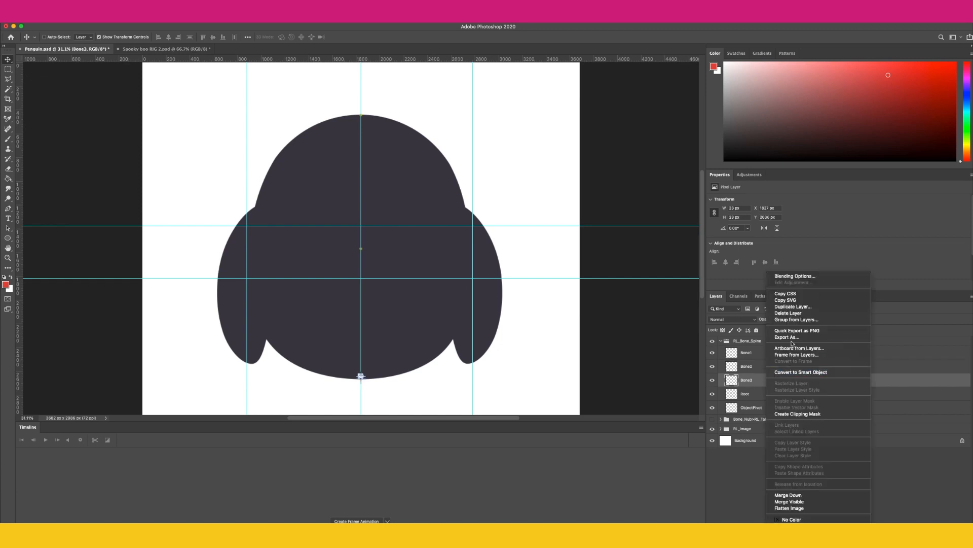
{"action": "left_click", "coordinate": [789, 307]}
{"action": "left_click", "coordinate": [449, 293]}
{"action": "double_click", "coordinate": [448, 293]}
{"action": "left_click", "coordinate": [450, 293]}
{"action": "left_click_drag", "start_coordinate": [448, 293], "coordinate": [509, 291]}
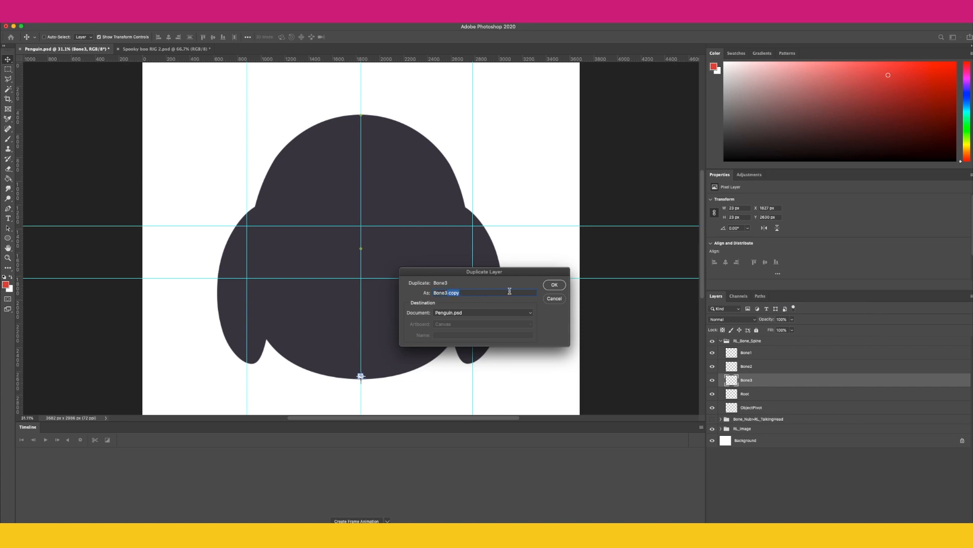
{"action": "type", "text": ">Bone4"}
{"action": "key", "text": "Return"}
{"action": "left_click_drag", "start_coordinate": [391, 255], "coordinate": [426, 256]}
- Duplicate Bone3>Bone4 as Bone4>Bone5, place its marker at the right-hand shoulder, about X 2738 px, and move the layer below Bone3>Bone4
{"action": "right_click", "coordinate": [764, 380]}
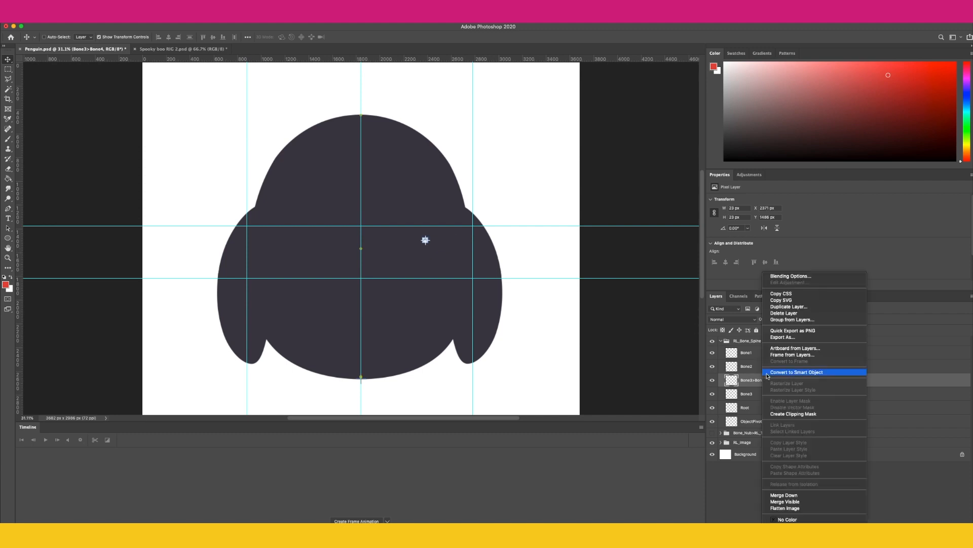
{"action": "left_click", "coordinate": [786, 307]}
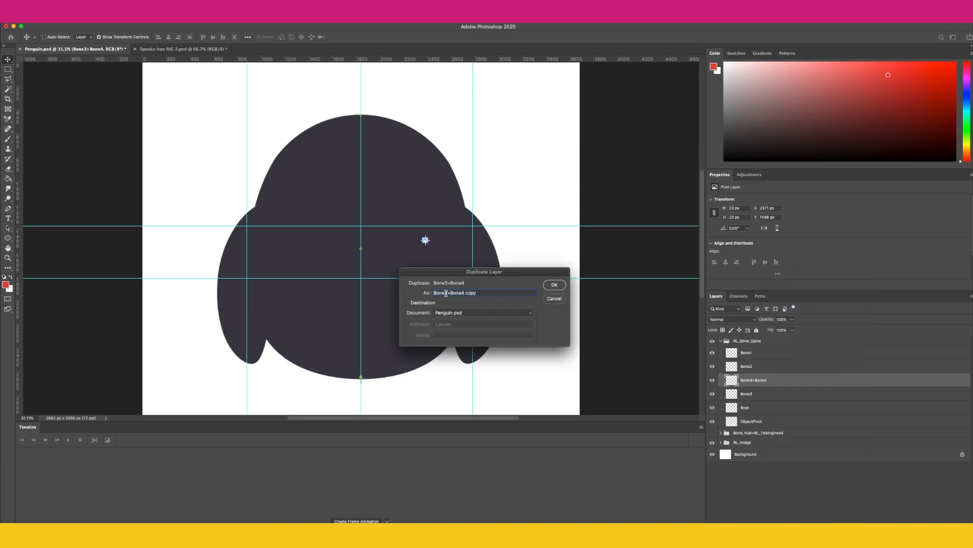
{"action": "key", "text": "Right"}
{"action": "key", "text": "Delete"}
{"action": "type", "text": "4"}
{"action": "key", "text": "BackSpace"}
{"action": "type", "text": "5"}
{"action": "key", "text": "Return"}
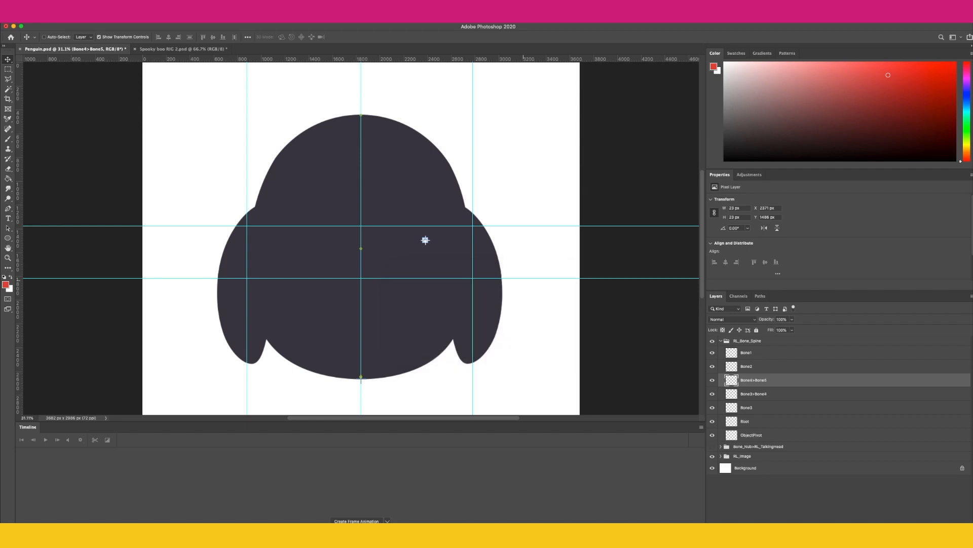
{"action": "left_click_drag", "start_coordinate": [446, 248], "coordinate": [480, 247]}
{"action": "left_click_drag", "start_coordinate": [771, 381], "coordinate": [766, 404]}
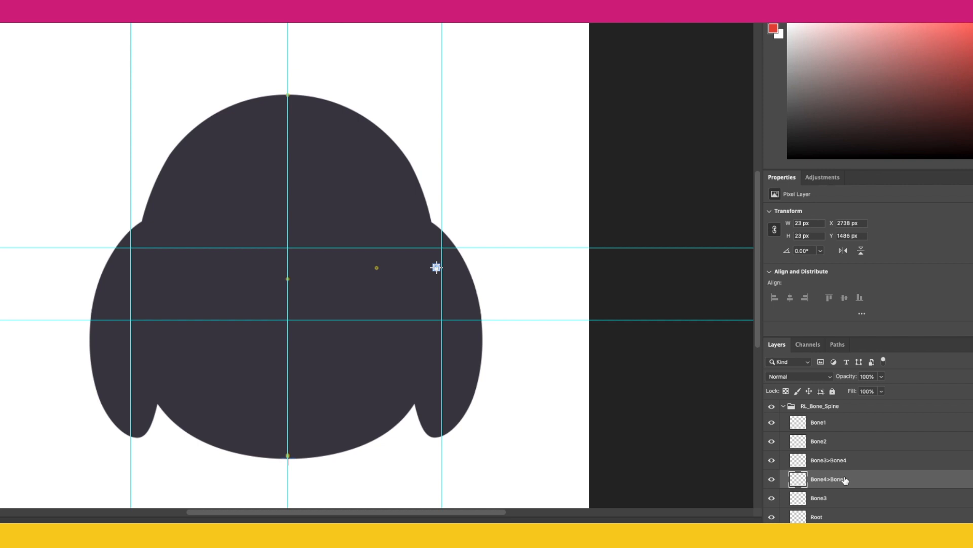
- Duplicate Bone4>Bone5 as Bone5>Bone6 and move the marker down to the middle of the same arm
{"action": "right_click", "coordinate": [766, 393]}
{"action": "left_click", "coordinate": [887, 358]}
{"action": "left_click", "coordinate": [424, 341]}
{"action": "triple_click", "coordinate": [410, 341]}
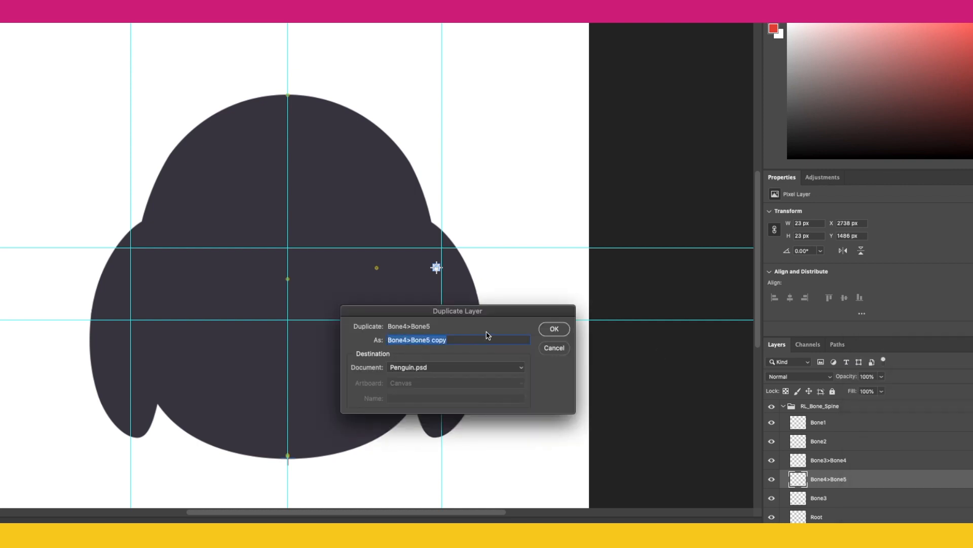
{"action": "key", "text": "Right"}
{"action": "key", "text": "BackSpace"}
{"action": "type", "text": "6"}
{"action": "key", "text": "BackSpace"}
{"action": "key", "text": "BackSpace"}
{"action": "key", "text": "BackSpace"}
{"action": "key", "text": "BackSpace"}
{"action": "key", "text": "Return"}
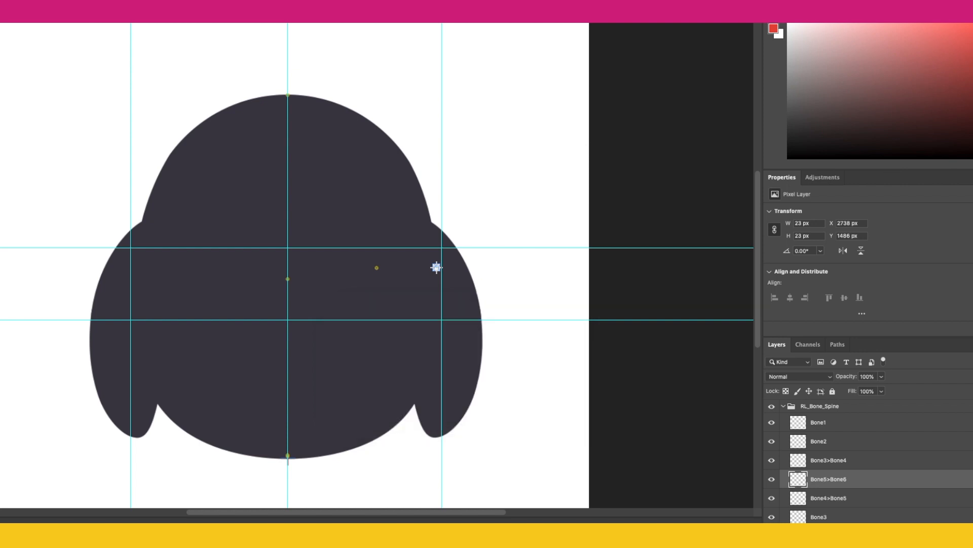
{"action": "left_click_drag", "start_coordinate": [458, 297], "coordinate": [467, 358]}
- Duplicate Bone3>Bone4 as Bone3>Bone7 and move the marker to the body's opposite side, about X 1272 px, Y 1455 px
{"action": "left_click", "coordinate": [841, 459]}
{"action": "key", "text": "ctrl+j"}
{"action": "double_click", "coordinate": [839, 460]}
{"action": "left_click", "coordinate": [847, 460]}
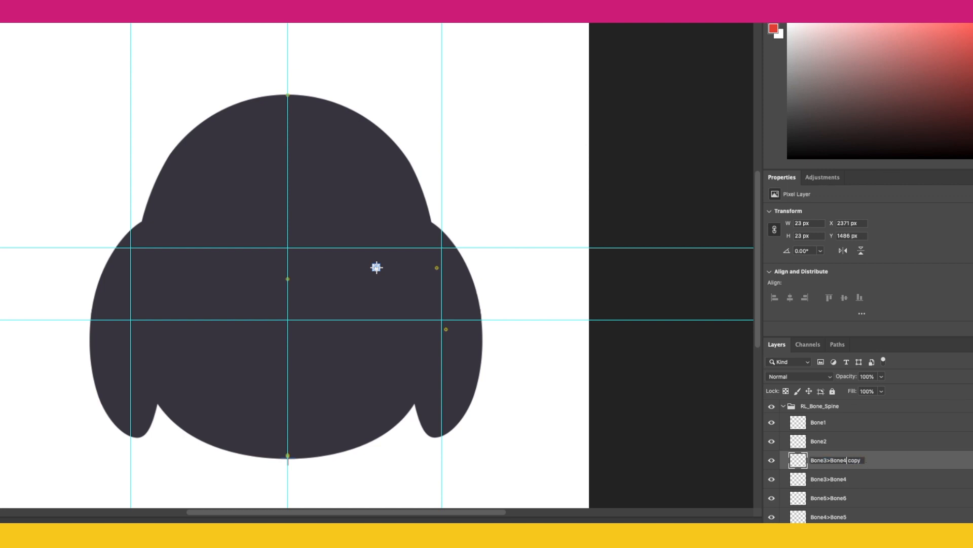
{"action": "key", "text": "BackSpace"}
{"action": "type", "text": "6"}
{"action": "key", "text": "BackSpace"}
{"action": "type", "text": "7"}
{"action": "key", "text": "Delete"}
{"action": "key", "text": "Delete"}
{"action": "key", "text": "Delete"}
{"action": "key", "text": "Delete"}
{"action": "key", "text": "Return"}
{"action": "left_click_drag", "start_coordinate": [391, 291], "coordinate": [213, 286]}
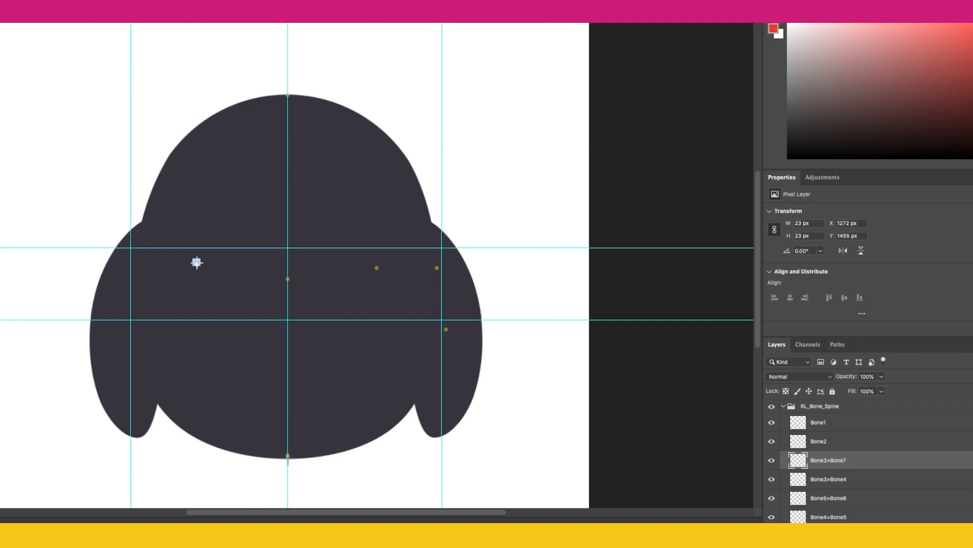
- Duplicate Bone3>Bone7 as Bone7>Bone8 and move the marker outward to the left-hand shoulder, about X 1009 px, Y 1414 px
{"action": "key", "text": "ctrl+j"}
{"action": "double_click", "coordinate": [846, 460]}
{"action": "left_click", "coordinate": [824, 459]}
{"action": "key", "text": "Delete"}
{"action": "type", "text": "7"}
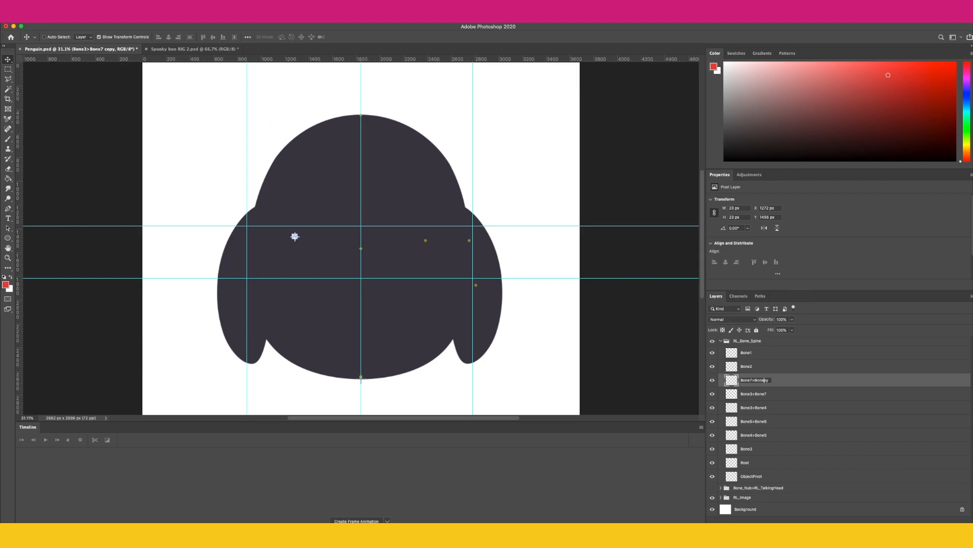
{"action": "type", "text": "8"}
{"action": "key", "text": "Return"}
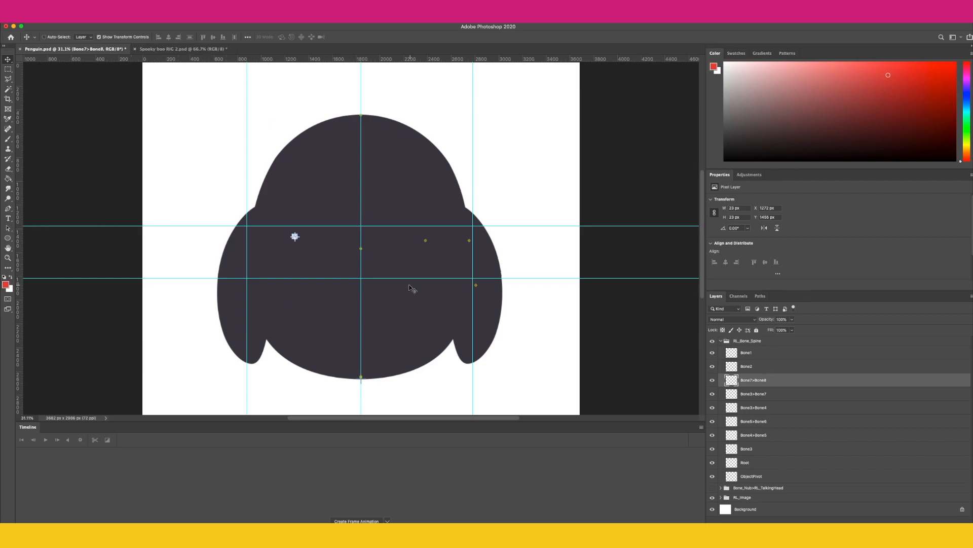
{"action": "left_click_drag", "start_coordinate": [329, 269], "coordinate": [293, 262]}
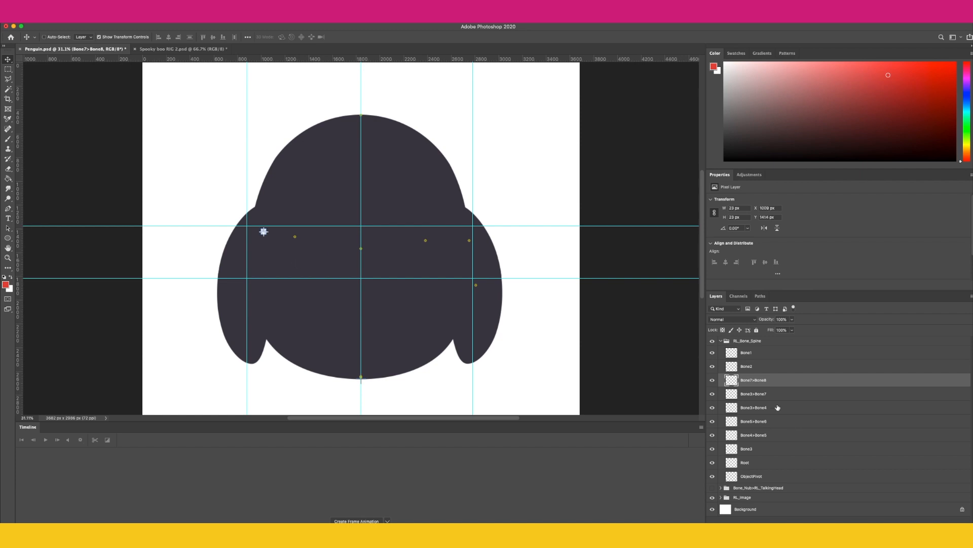
- Duplicate Bone7>Bone8 as Bone8>Bone9 and move the new marker down to the middle of the left-hand arm
{"action": "right_click", "coordinate": [771, 381]}
{"action": "left_click", "coordinate": [791, 306]}
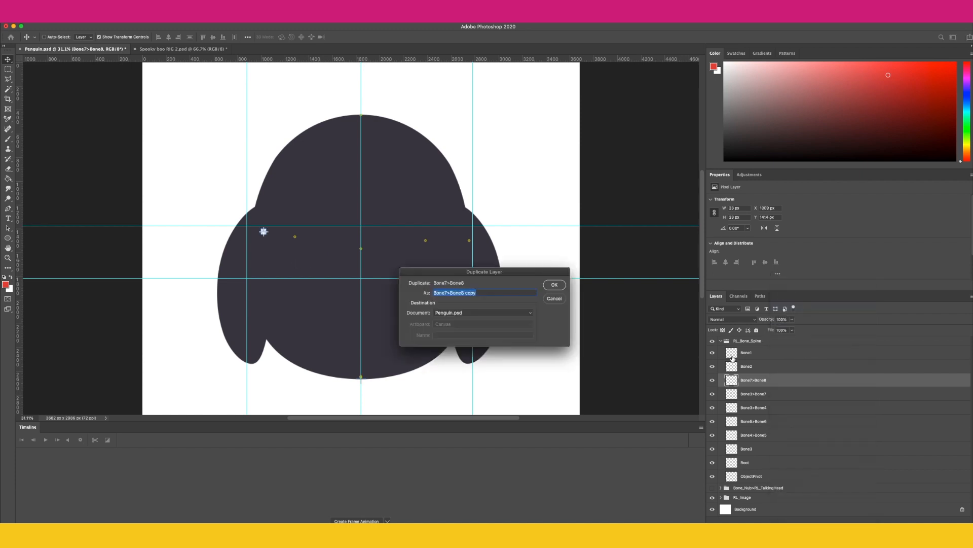
{"action": "left_click", "coordinate": [498, 292]}
{"action": "left_click", "coordinate": [446, 294]}
{"action": "key", "text": "BackSpace"}
{"action": "type", "text": "8"}
{"action": "key", "text": "BackSpace"}
{"action": "type", "text": "9"}
{"action": "key", "text": "Return"}
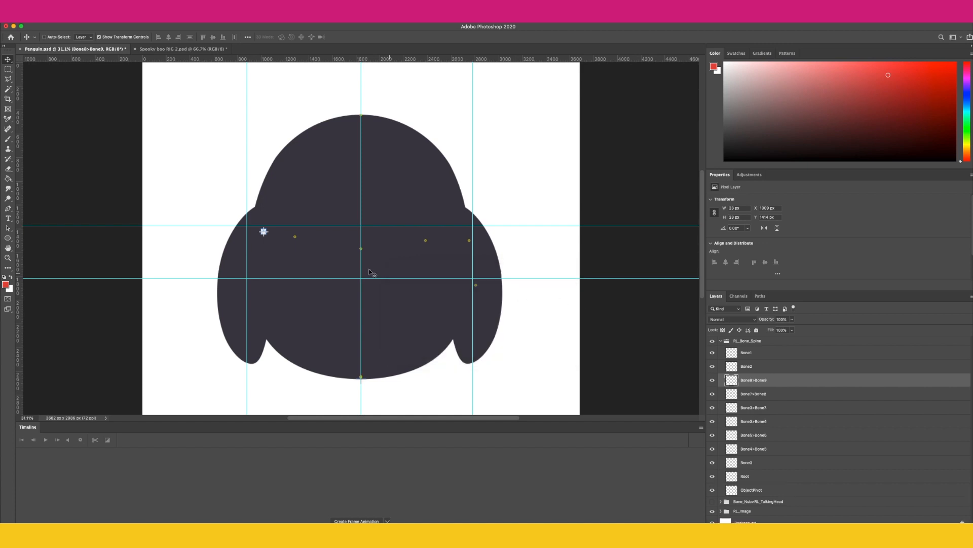
{"action": "left_click_drag", "start_coordinate": [278, 254], "coordinate": [257, 292]}
- Reorder the bone layers beneath Bone2 as Bone3, Bone3>Bone4, Bone4>Bone5 and Bone5>Bone6, checking each marker's position
{"action": "mouse_move", "coordinate": [761, 463]}
{"action": "left_mouse_down"}
{"action": "mouse_move", "coordinate": [745, 375]}
{"action": "mouse_move", "coordinate": [760, 465]}
{"action": "mouse_move", "coordinate": [755, 389]}
{"action": "left_mouse_up"}
{"action": "left_click_drag", "start_coordinate": [754, 464], "coordinate": [754, 413]}
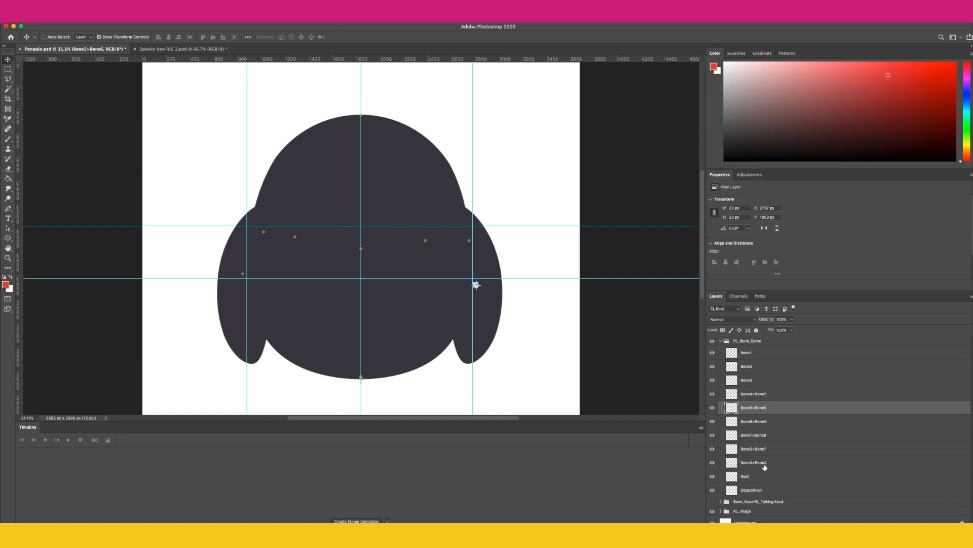
{"action": "left_click", "coordinate": [753, 396]}
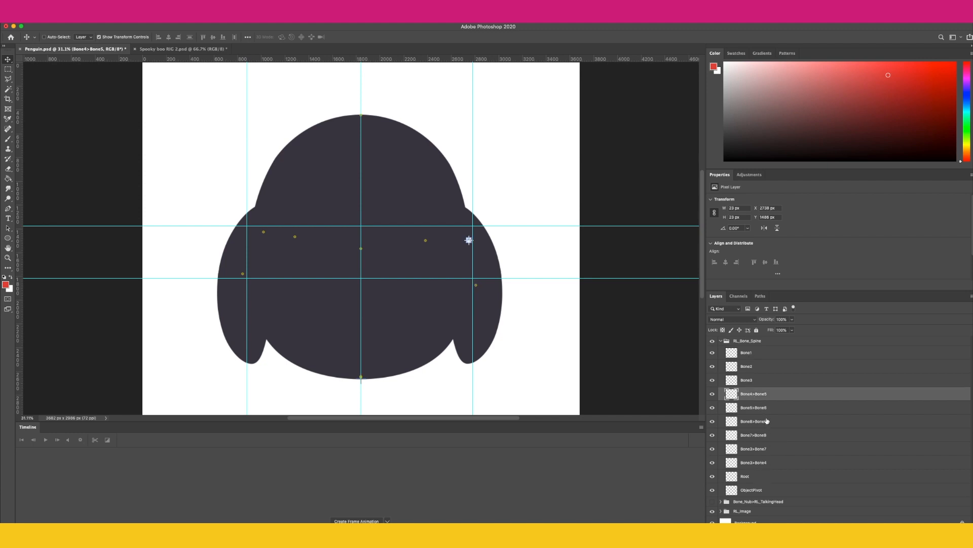
{"action": "left_click", "coordinate": [753, 352]}
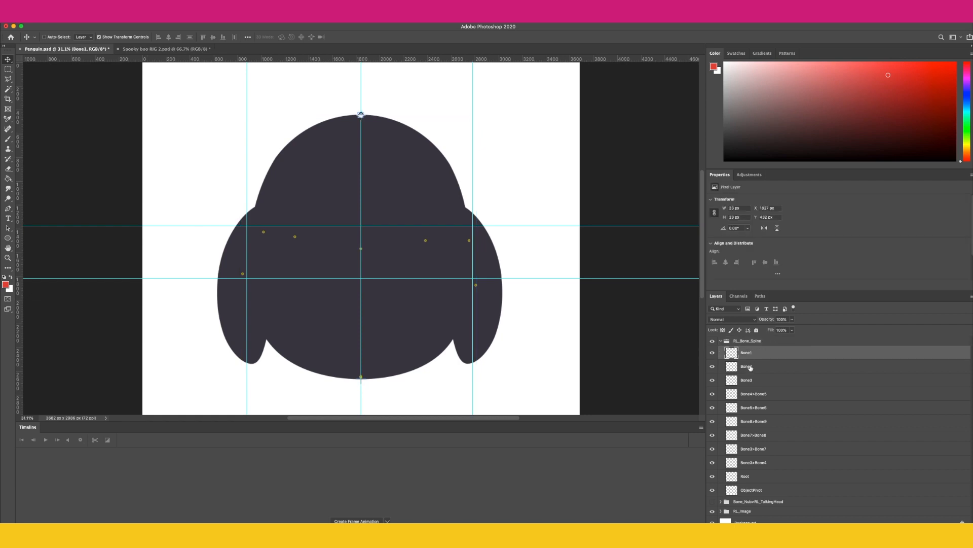
{"action": "left_click", "coordinate": [750, 368]}
{"action": "left_click", "coordinate": [751, 381]}
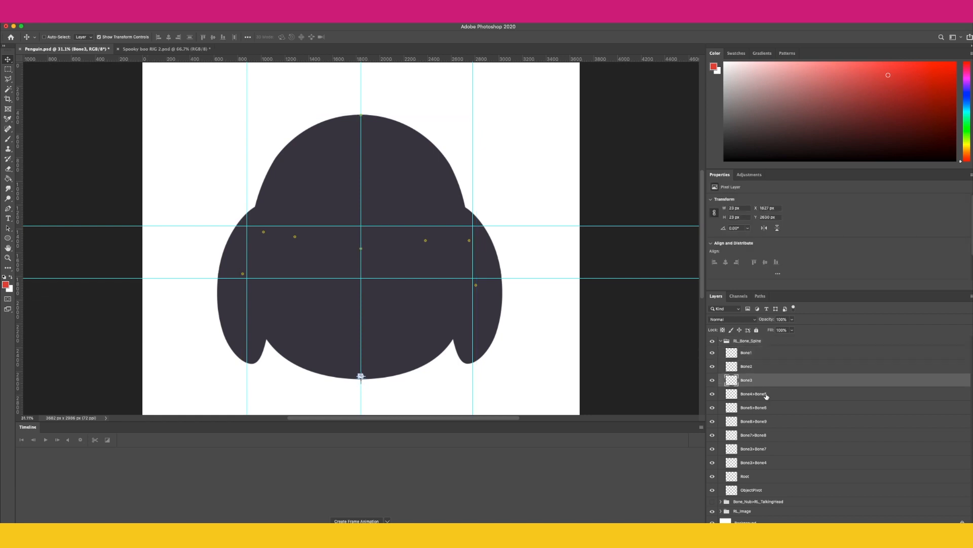
{"action": "left_click", "coordinate": [766, 396]}
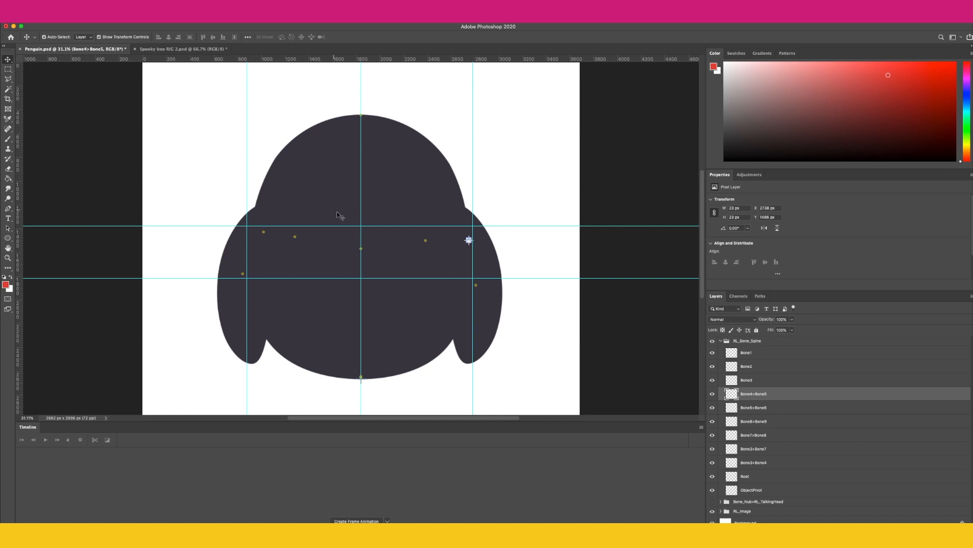
{"action": "left_click", "coordinate": [426, 240]}
{"action": "left_click_drag", "start_coordinate": [753, 467], "coordinate": [756, 399]}
- Make the RL_TalkingHead group visible and expand it to review the HeadBone and Centre layers against the spine bones
{"action": "left_click", "coordinate": [712, 503]}
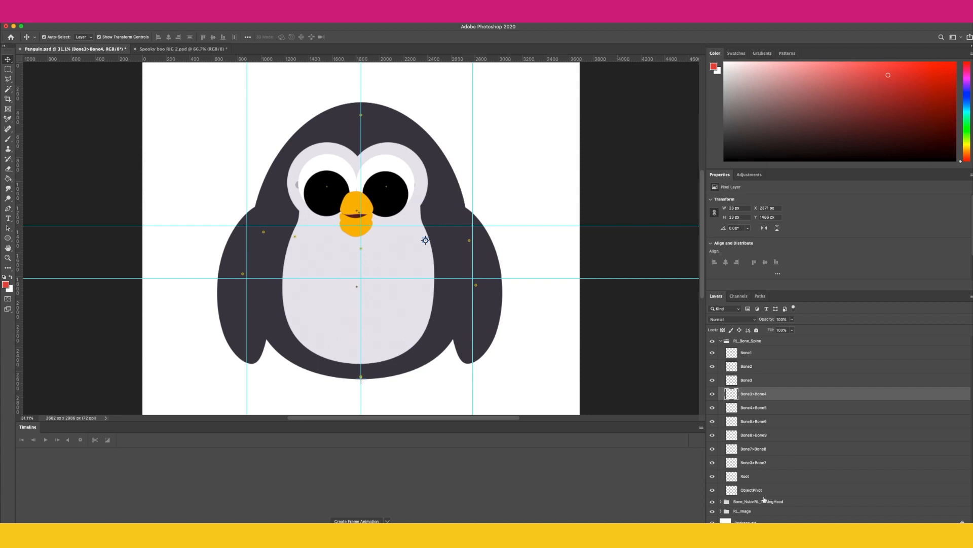
{"action": "left_click", "coordinate": [721, 501]}
{"action": "scroll", "coordinate": [723, 507], "scroll_direction": "down", "scroll_amount": 4}
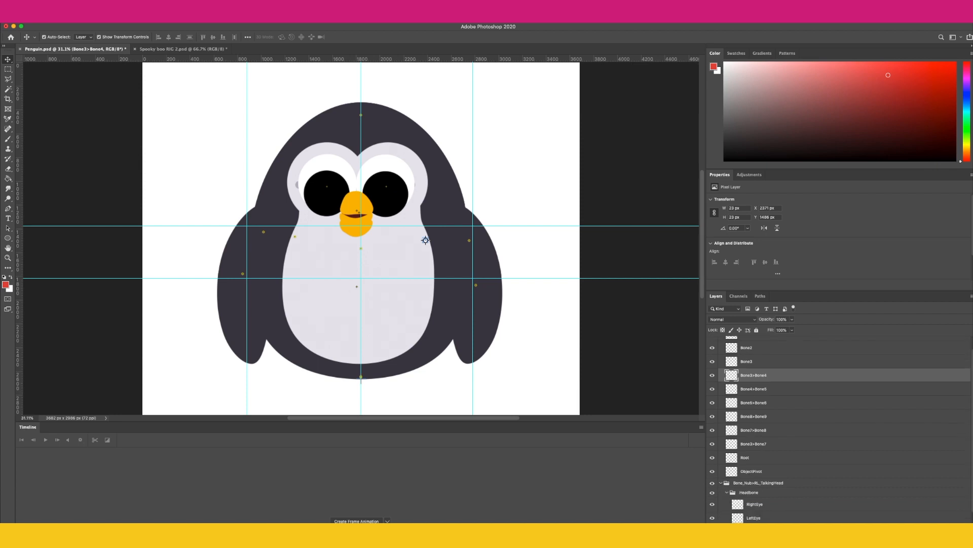
{"action": "scroll", "coordinate": [723, 507], "scroll_direction": "down", "scroll_amount": 1}
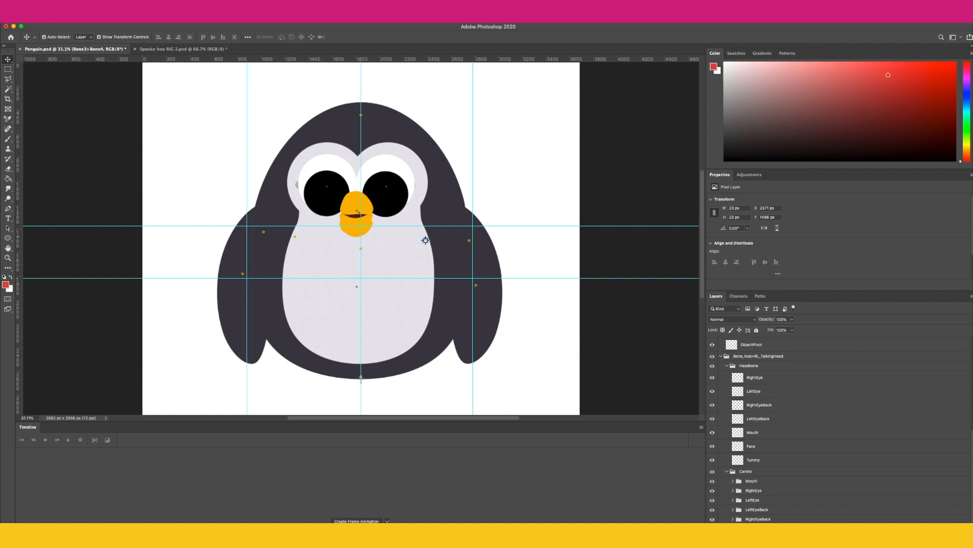
{"action": "scroll", "coordinate": [760, 456], "scroll_direction": "down", "scroll_amount": 3}
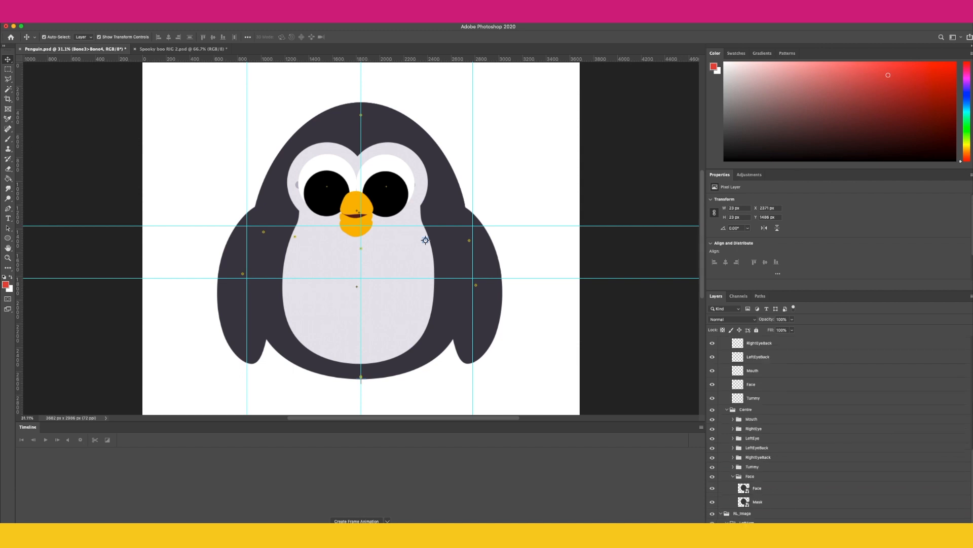
{"action": "scroll", "coordinate": [761, 431], "scroll_direction": "up", "scroll_amount": 8}
{"action": "scroll", "coordinate": [490, 335], "scroll_direction": "up", "scroll_amount": 4}
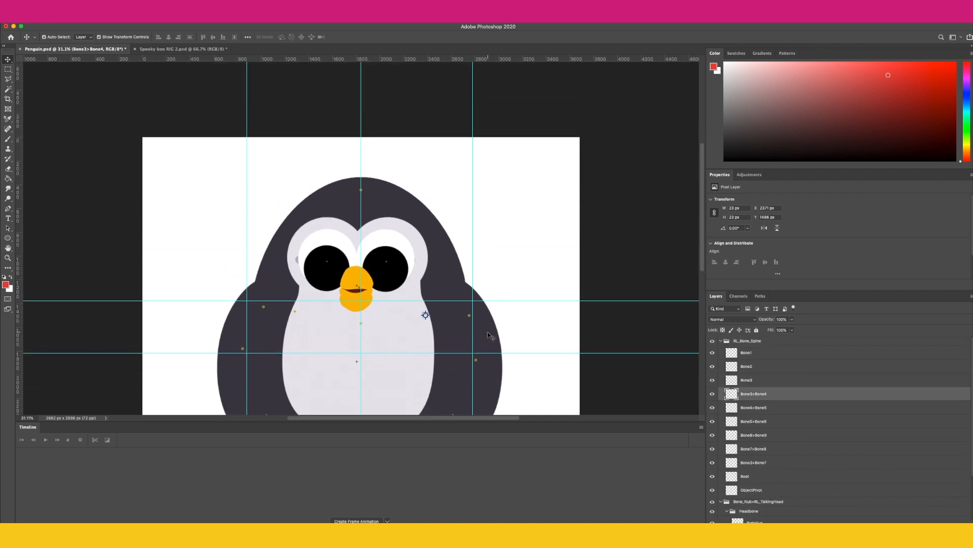
{"action": "scroll", "coordinate": [489, 336], "scroll_direction": "down", "scroll_amount": 3}
{"action": "left_click", "coordinate": [404, 160]}
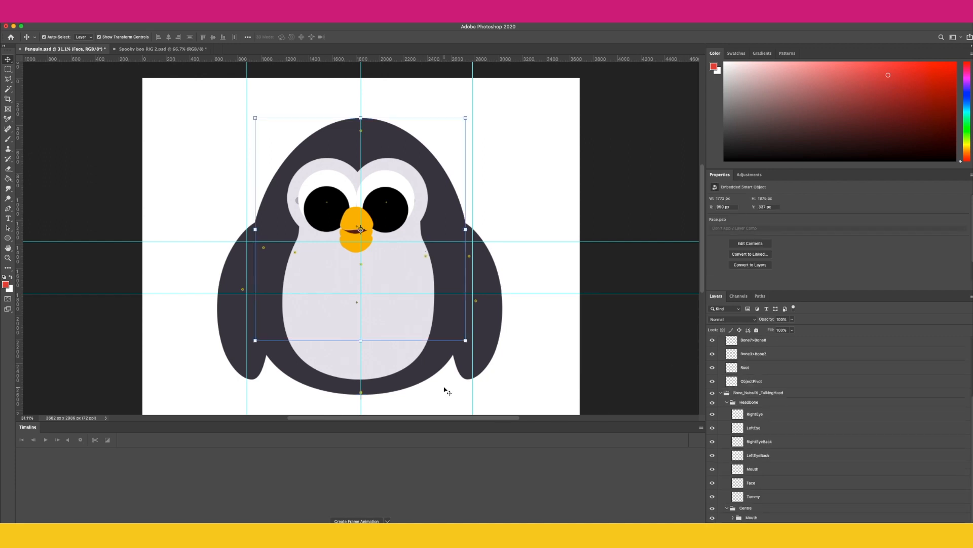
{"action": "scroll", "coordinate": [776, 405], "scroll_direction": "up", "scroll_amount": 3}
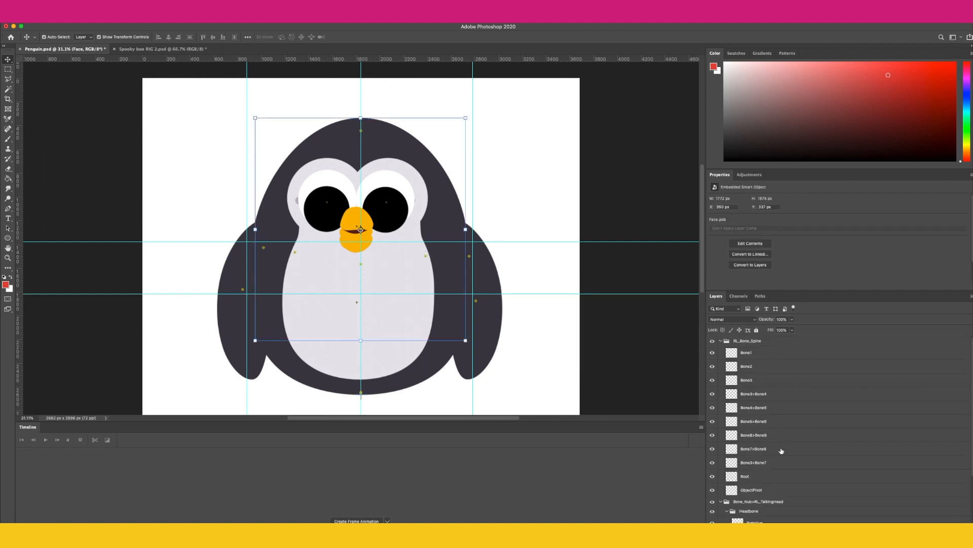
- Rename the Body group inside RL_Image as Bone1 to match the marker at the top of the head
{"action": "double_click", "coordinate": [746, 352]}
{"action": "scroll", "coordinate": [744, 352], "scroll_direction": "down", "scroll_amount": 4}
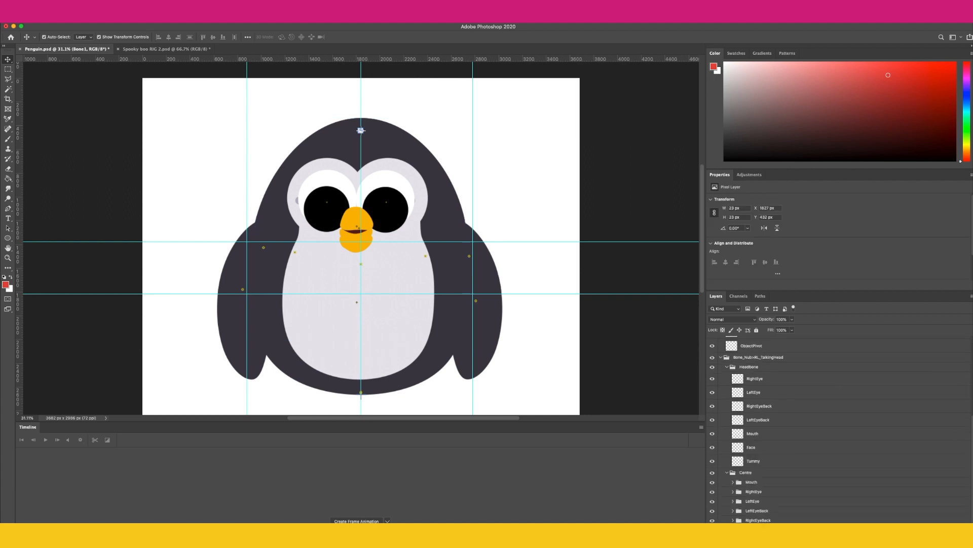
{"action": "scroll", "coordinate": [745, 426], "scroll_direction": "down", "scroll_amount": 2}
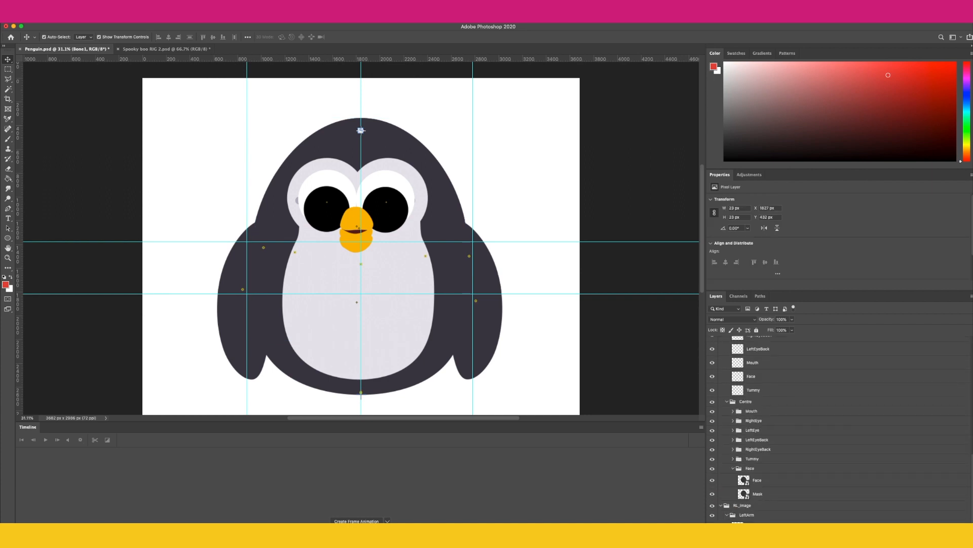
{"action": "left_click", "coordinate": [361, 130]}
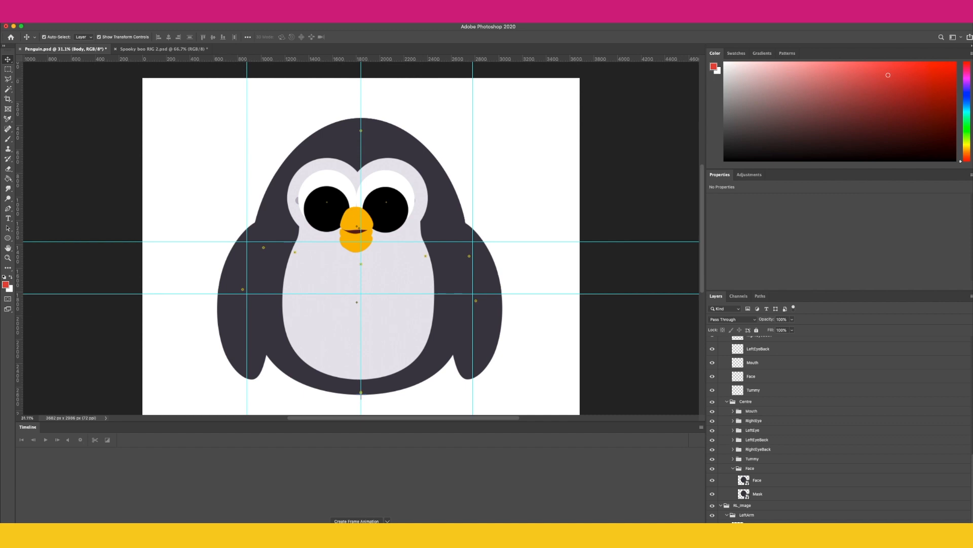
{"action": "left_click", "coordinate": [361, 130]}
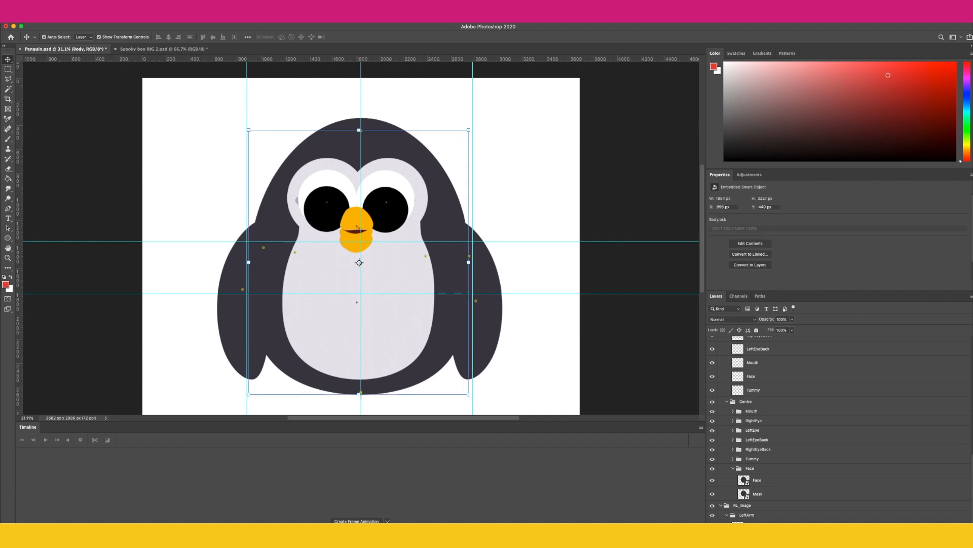
{"action": "key", "text": "super+z"}
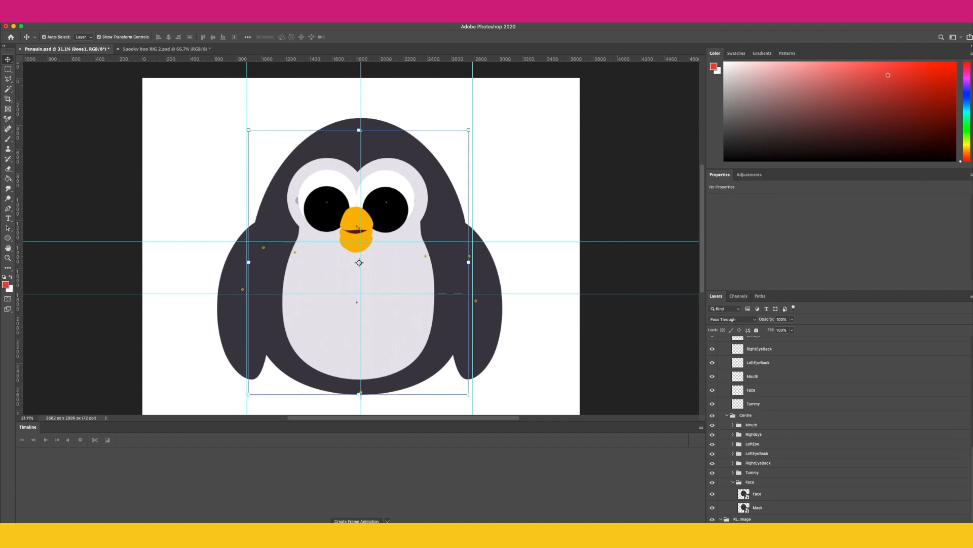
{"action": "scroll", "coordinate": [837, 429], "scroll_direction": "down", "scroll_amount": 1}
- Examine where the Bone3>Bone4, Bone4>Bone5 and Bone5>Bone6 markers sit relative to the right-hand arm
{"action": "scroll", "coordinate": [759, 444], "scroll_direction": "up", "scroll_amount": 7}
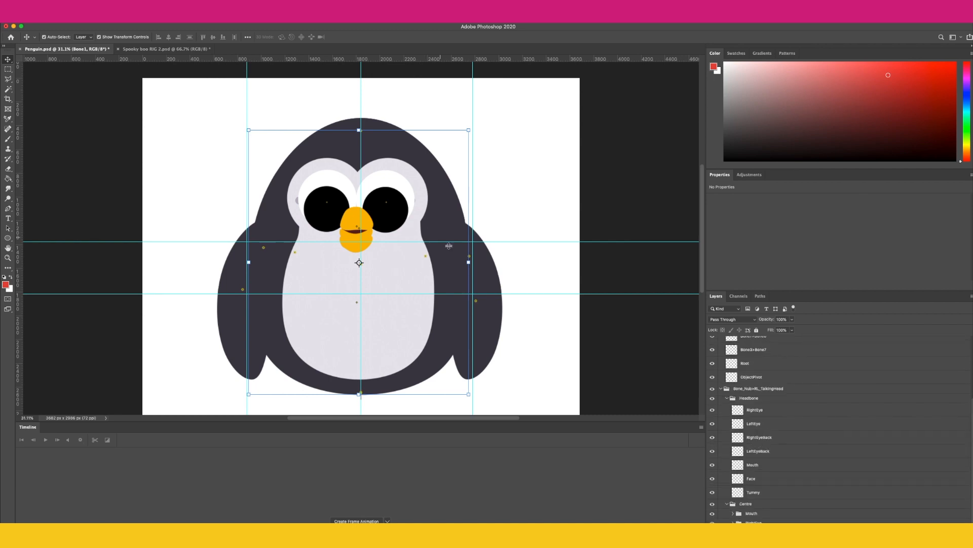
{"action": "scroll", "coordinate": [765, 416], "scroll_direction": "up", "scroll_amount": 6}
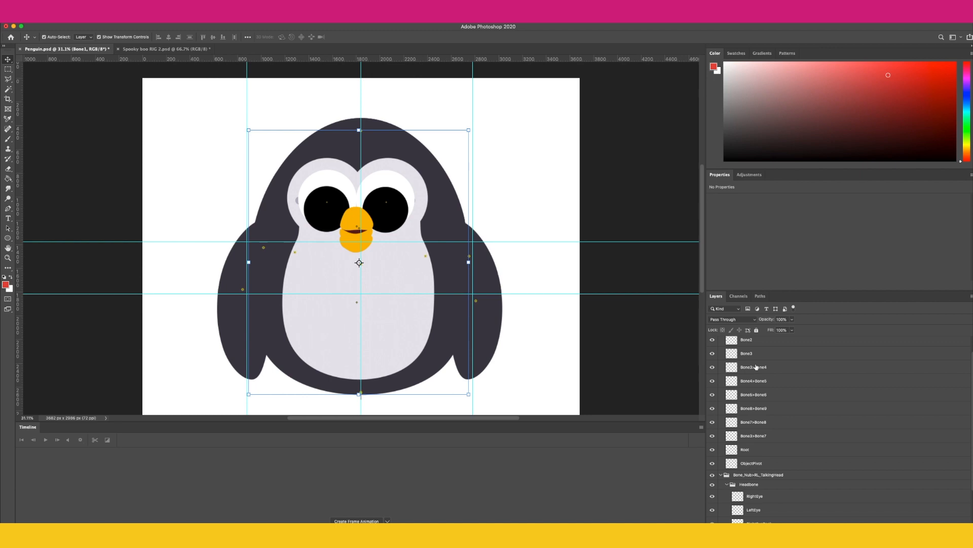
{"action": "left_click", "coordinate": [757, 367]}
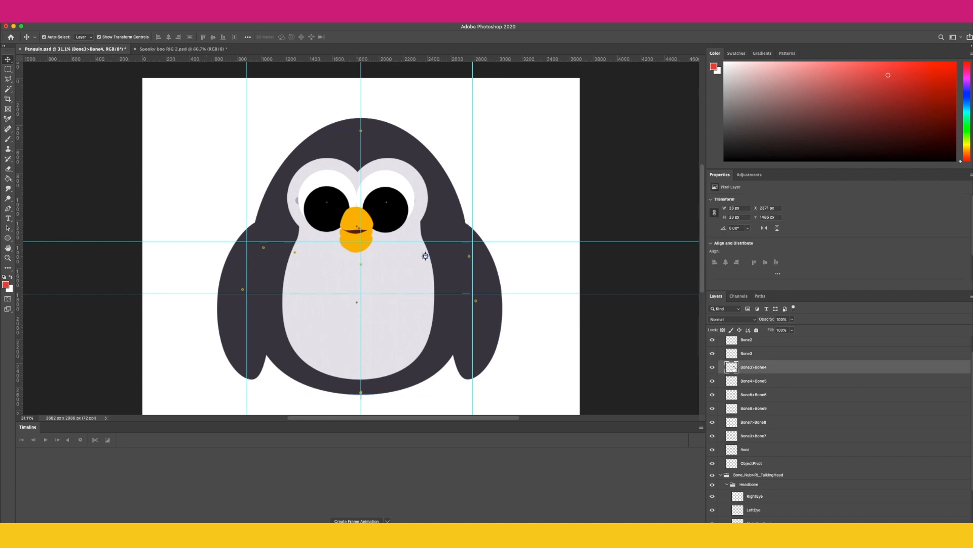
{"action": "left_click", "coordinate": [749, 382]}
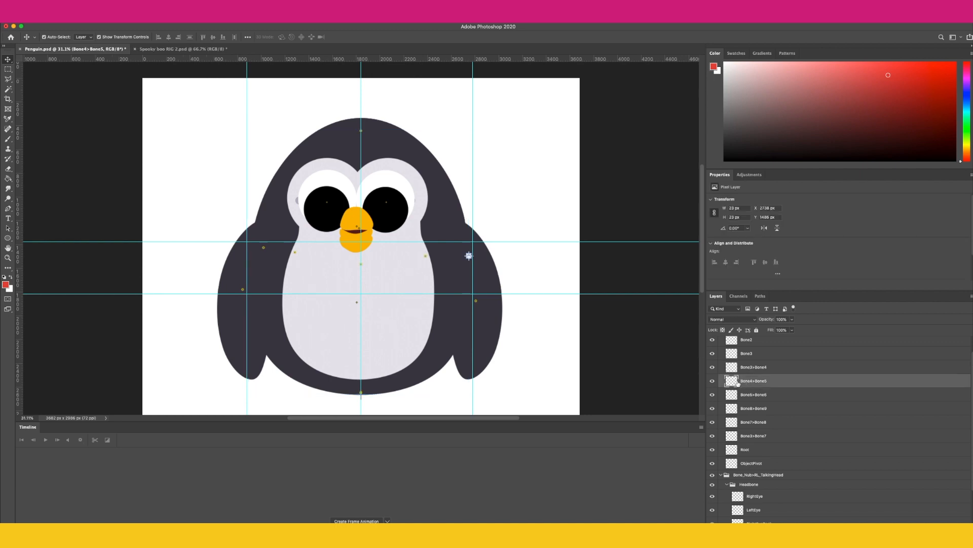
{"action": "left_click", "coordinate": [756, 368]}
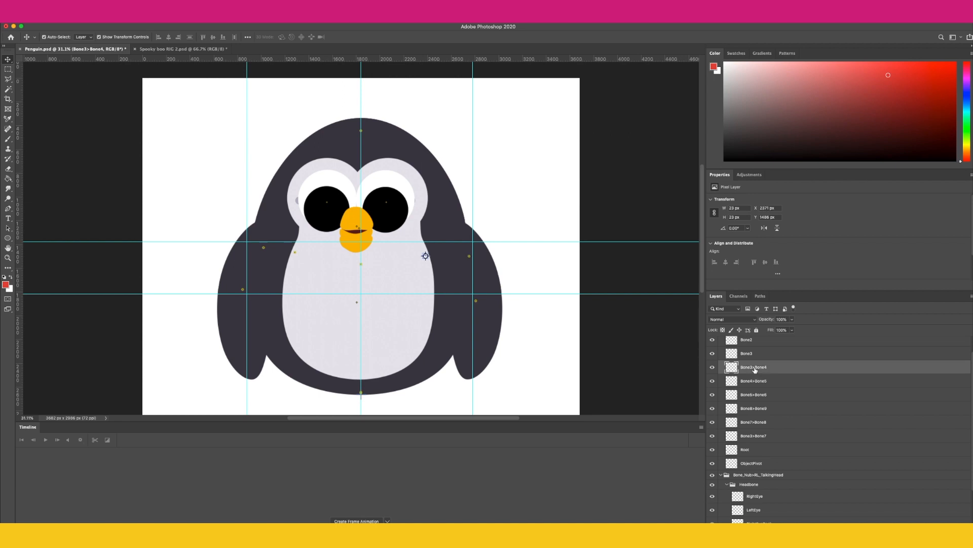
{"action": "left_click", "coordinate": [757, 382]}
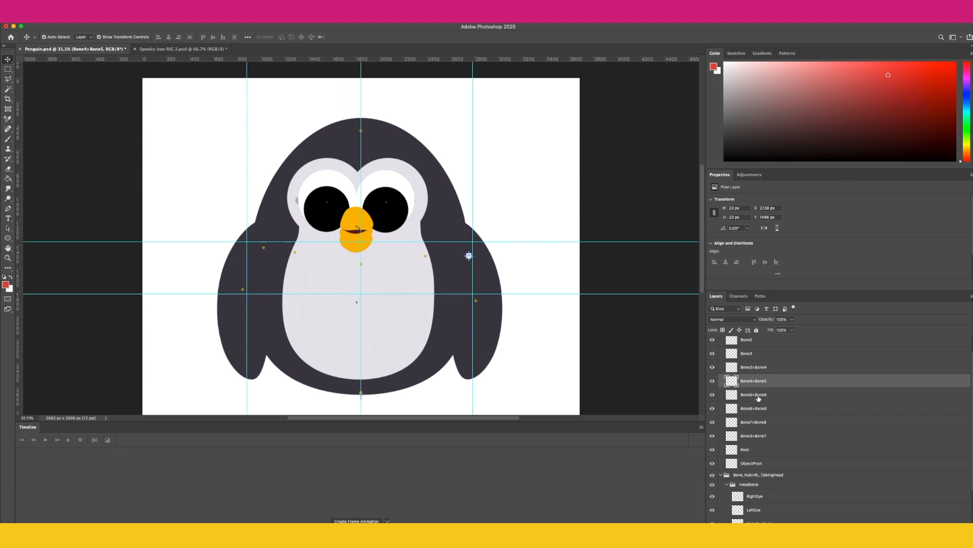
{"action": "left_click", "coordinate": [759, 398]}
{"action": "left_click", "coordinate": [757, 383]}
- Identify the Top Arm layer in the LeftArm group by toggling its visibility, and rename it as Bone5
{"action": "scroll", "coordinate": [782, 442], "scroll_direction": "down", "scroll_amount": 5}
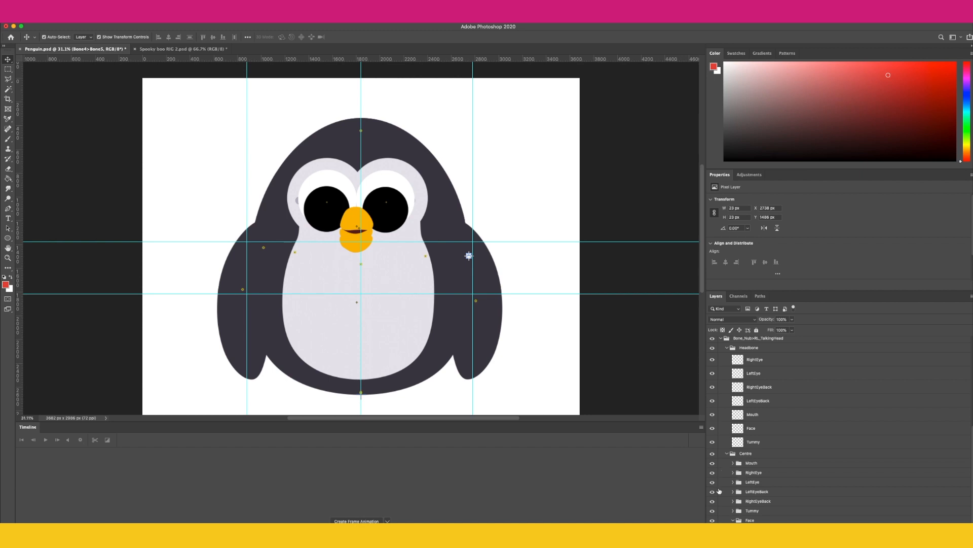
{"action": "scroll", "coordinate": [746, 504], "scroll_direction": "down", "scroll_amount": 2}
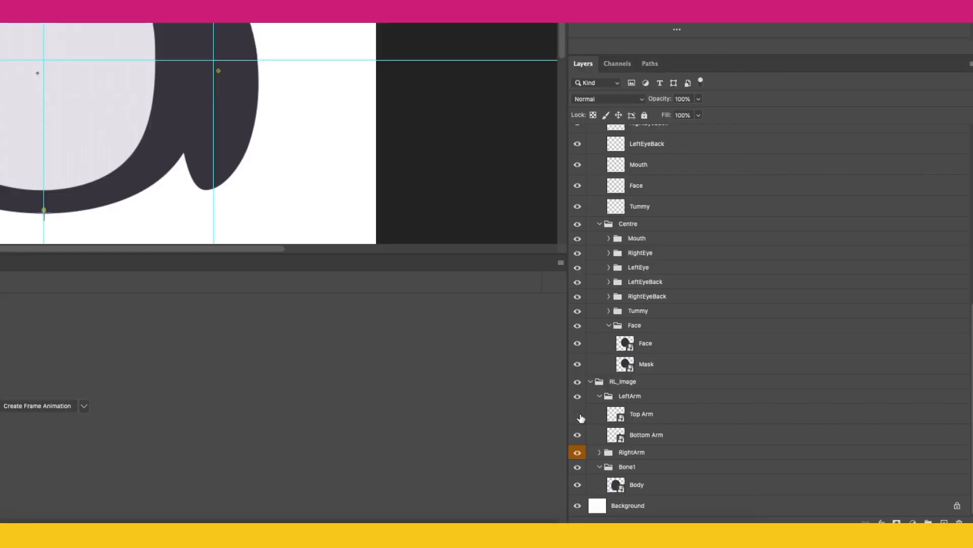
{"action": "left_click", "coordinate": [579, 415]}
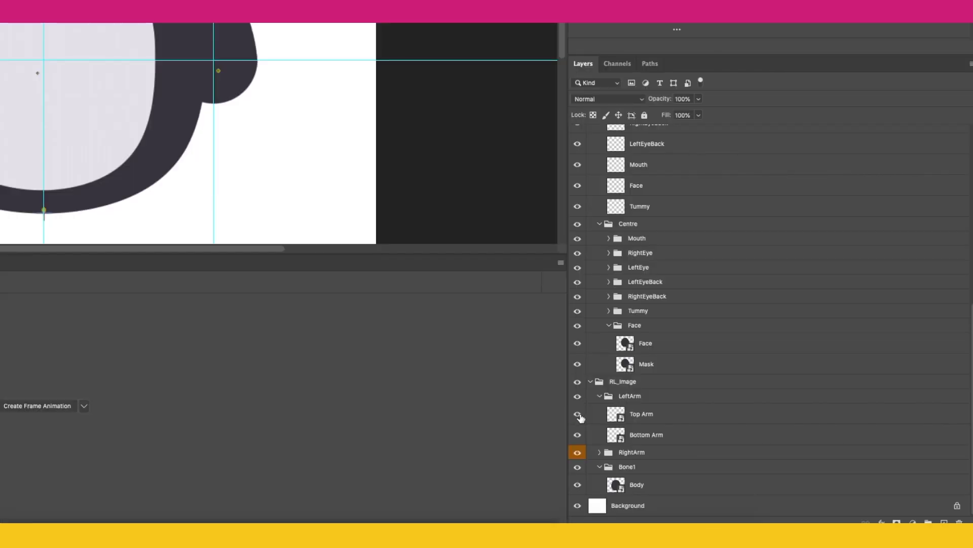
{"action": "left_click", "coordinate": [646, 434]}
{"action": "double_click", "coordinate": [637, 416]}
{"action": "type", "text": "Bone1"}
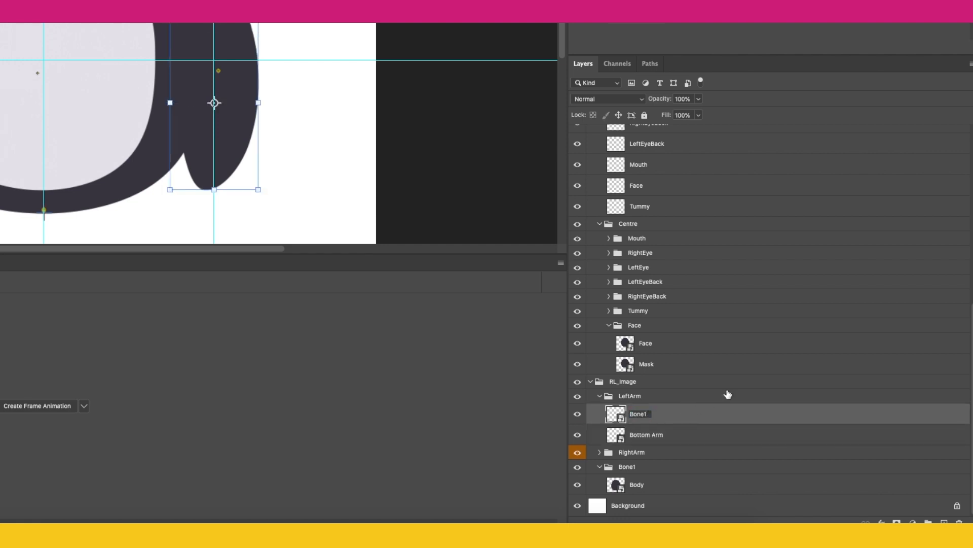
{"action": "key", "text": "Return"}
{"action": "double_click", "coordinate": [640, 414]}
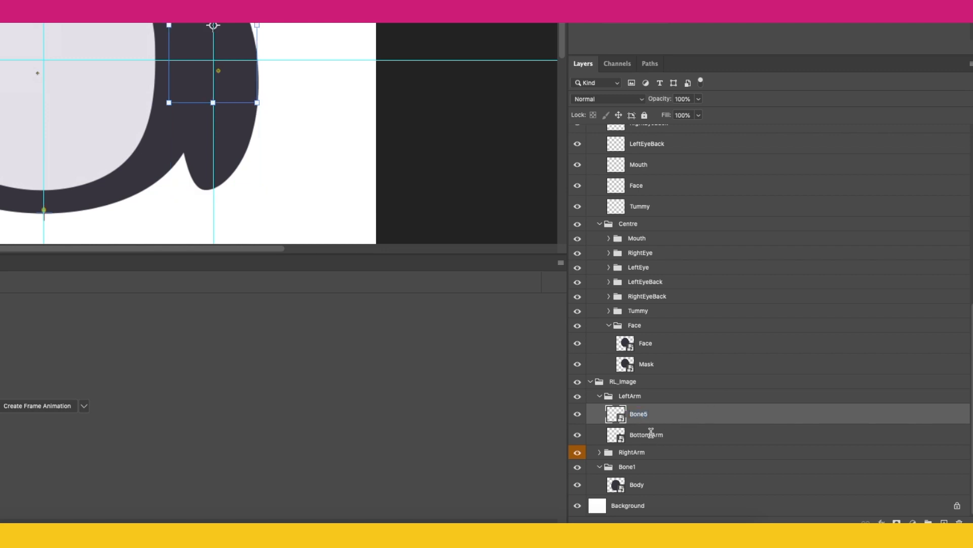
- Rename the Bottom Arm layer in the LeftArm group as Bone6
{"action": "double_click", "coordinate": [647, 435]}
{"action": "type", "text": "Bone6"}
{"action": "key", "text": "Return"}
{"action": "double_click", "coordinate": [640, 435]}
{"action": "type", "text": "6"}
{"action": "key", "text": "Return"}
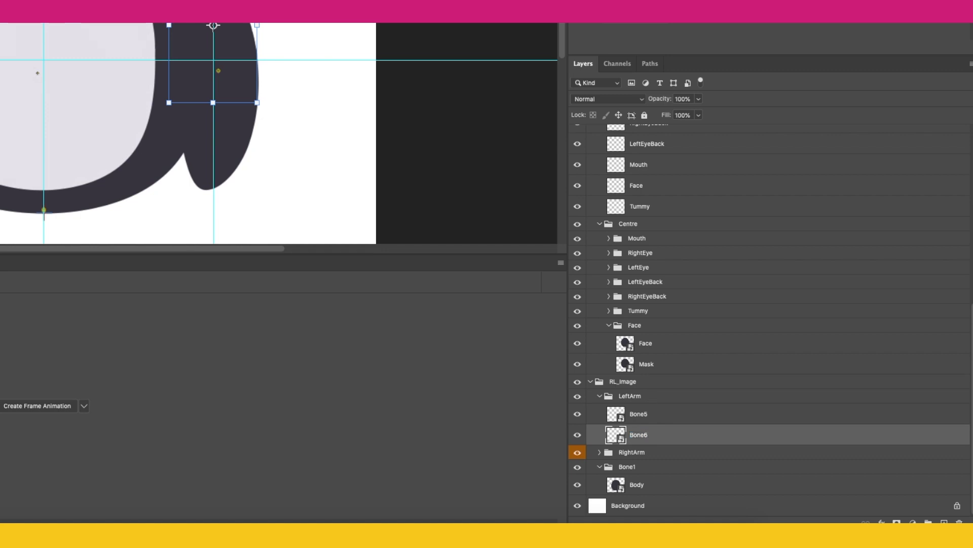
- Rename the RightArm group's Top Arm layer as Bone7 and its Bottom Arm layer as Bone8 to match the arm markers
{"action": "left_click", "coordinate": [640, 135]}
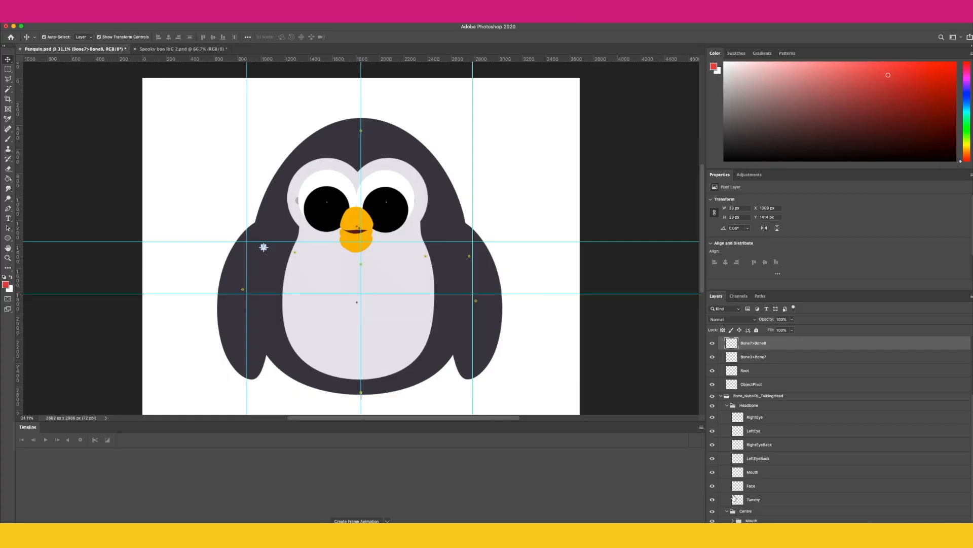
{"action": "scroll", "coordinate": [745, 519], "scroll_direction": "down", "scroll_amount": 3}
{"action": "scroll", "coordinate": [811, 431], "scroll_direction": "down", "scroll_amount": 2}
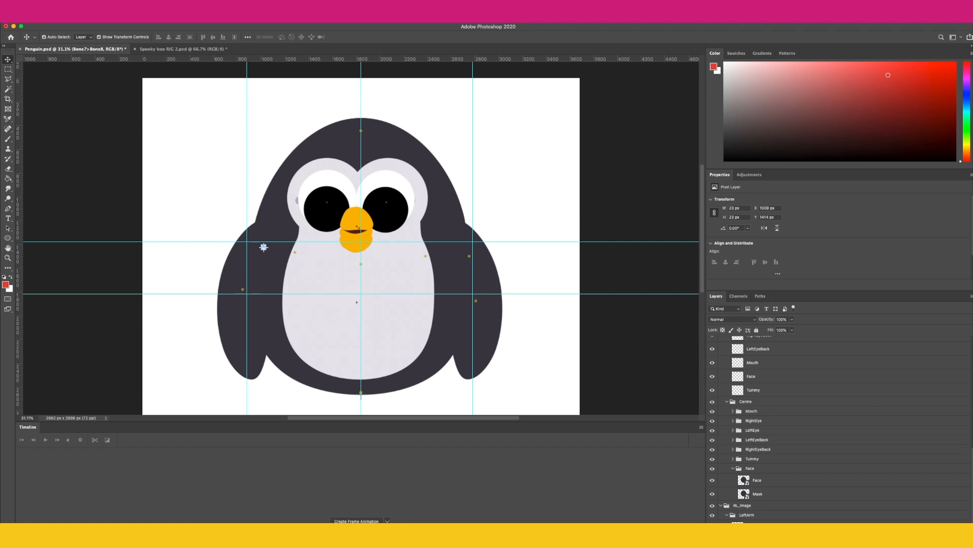
{"action": "left_click", "coordinate": [249, 270]}
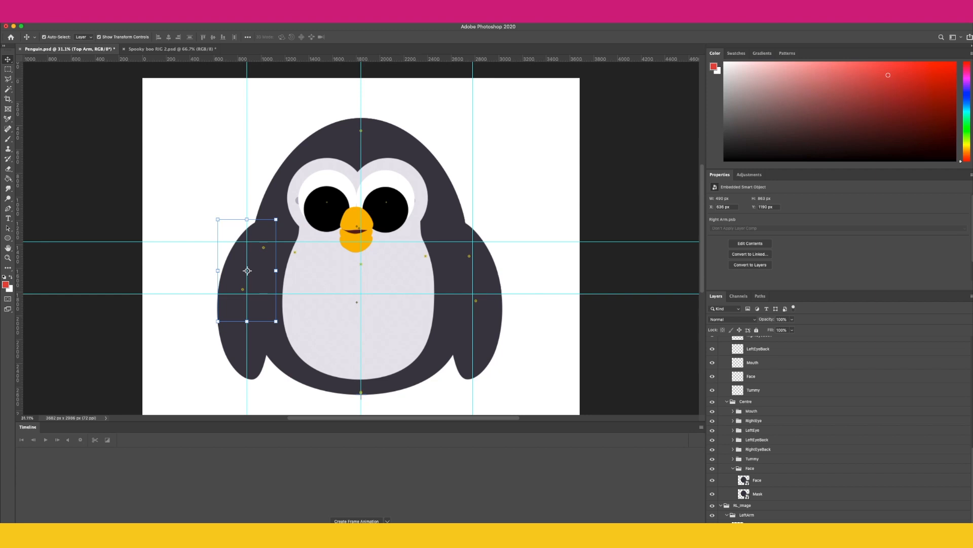
{"action": "left_click", "coordinate": [263, 247]}
{"action": "left_click", "coordinate": [246, 322]}
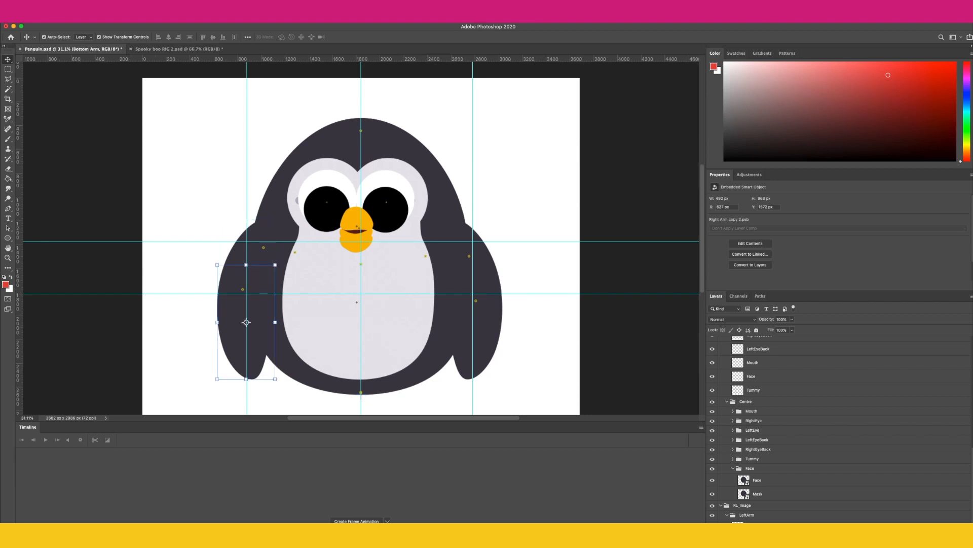
{"action": "left_click", "coordinate": [246, 322]}
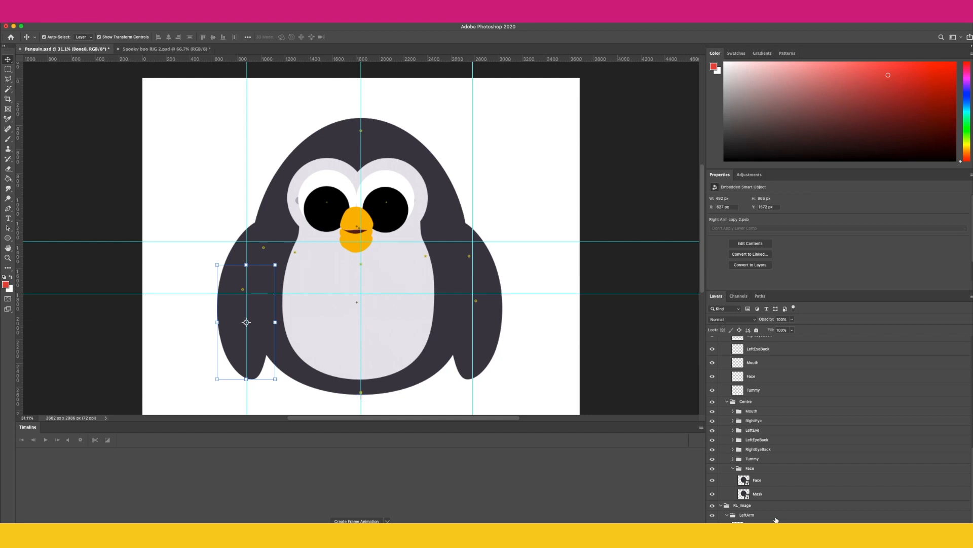
- Rename the LeftArm group inside RL_Image as Bone5, matching its upper arm layer
{"action": "scroll", "coordinate": [775, 520], "scroll_direction": "down", "scroll_amount": 2}
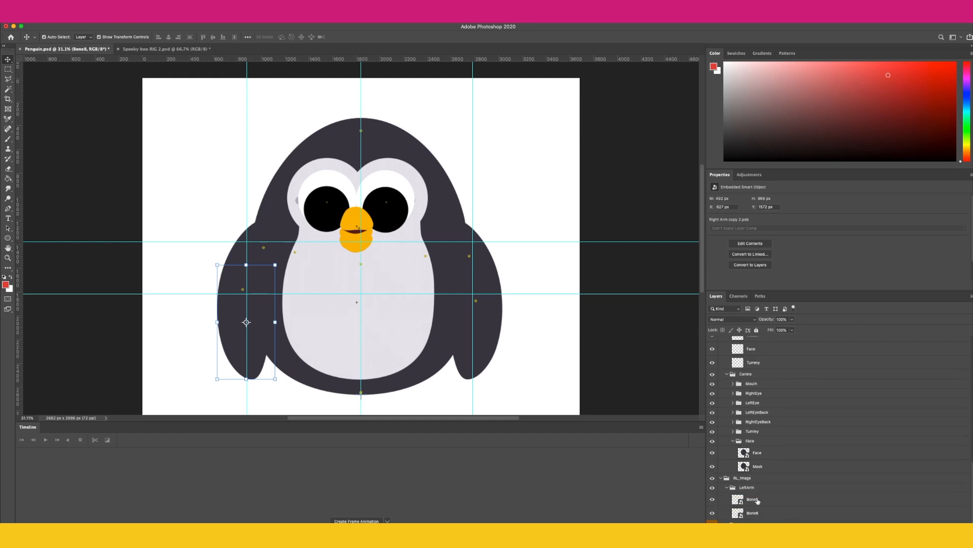
{"action": "left_click", "coordinate": [752, 498]}
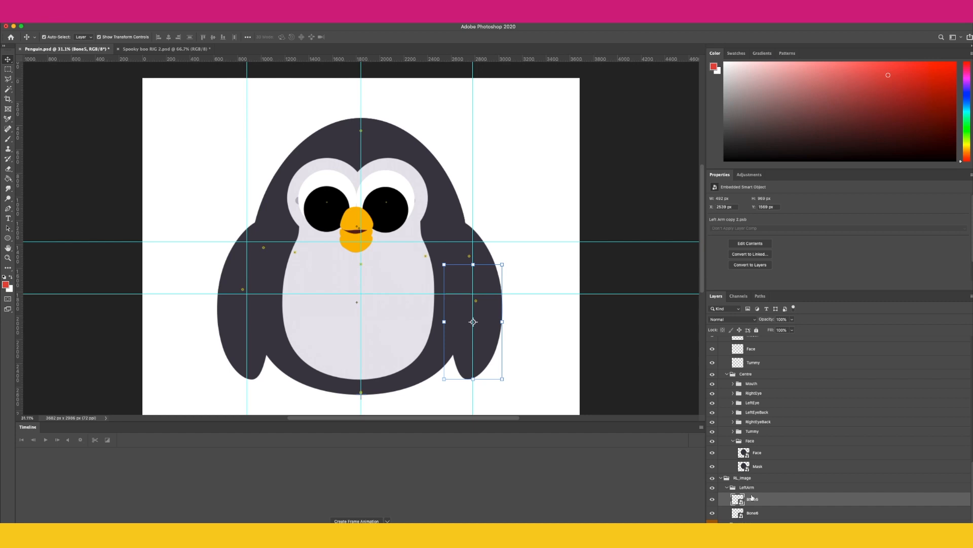
{"action": "double_click", "coordinate": [753, 499]}
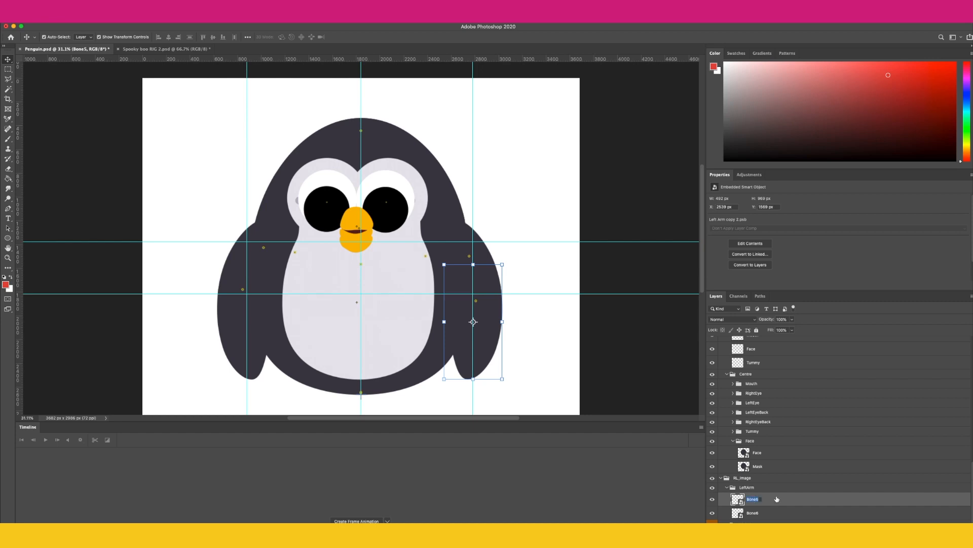
{"action": "double_click", "coordinate": [748, 487]}
{"action": "left_click", "coordinate": [770, 499]}
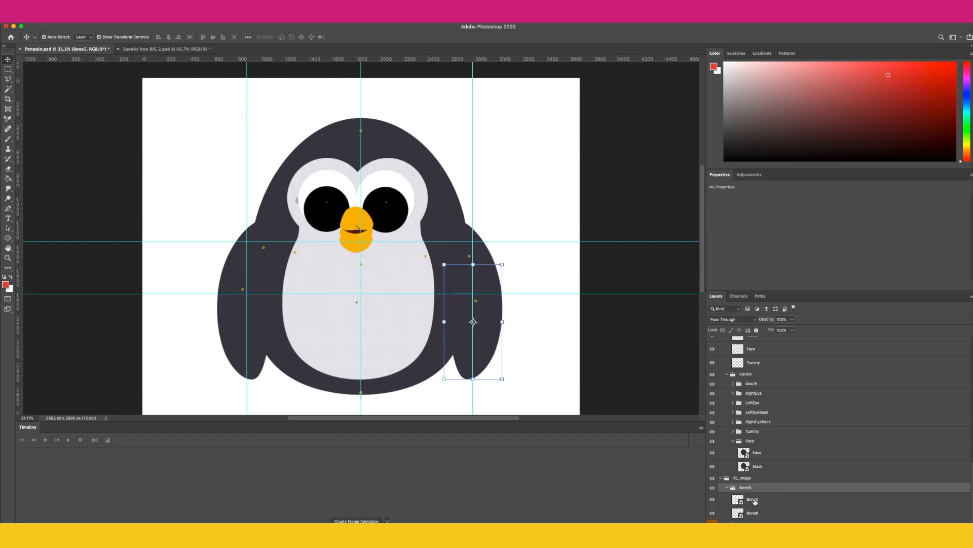
{"action": "left_click_drag", "start_coordinate": [755, 499], "coordinate": [749, 488]}
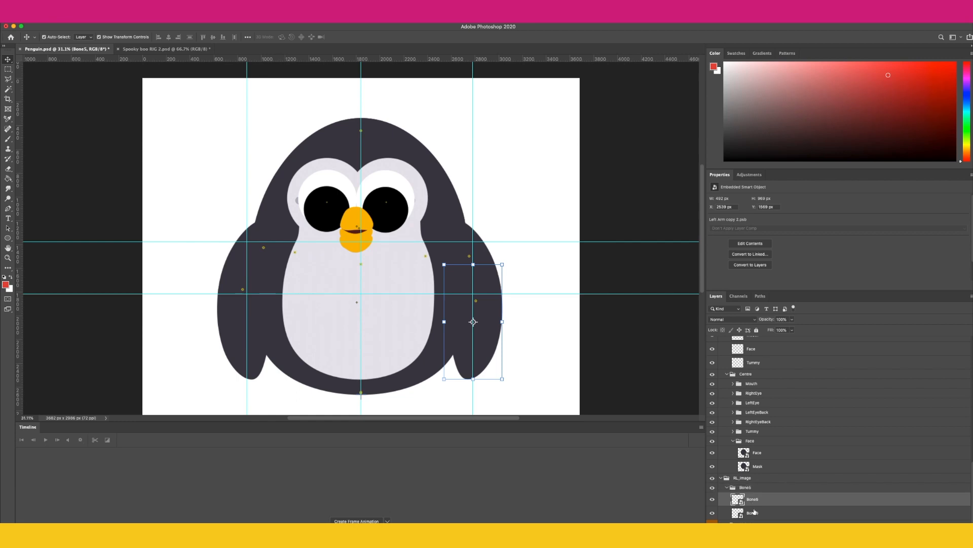
- Put the Bone6 layer in its own group and name that group Bone6
{"action": "left_click", "coordinate": [756, 513]}
{"action": "key", "text": "super+g"}
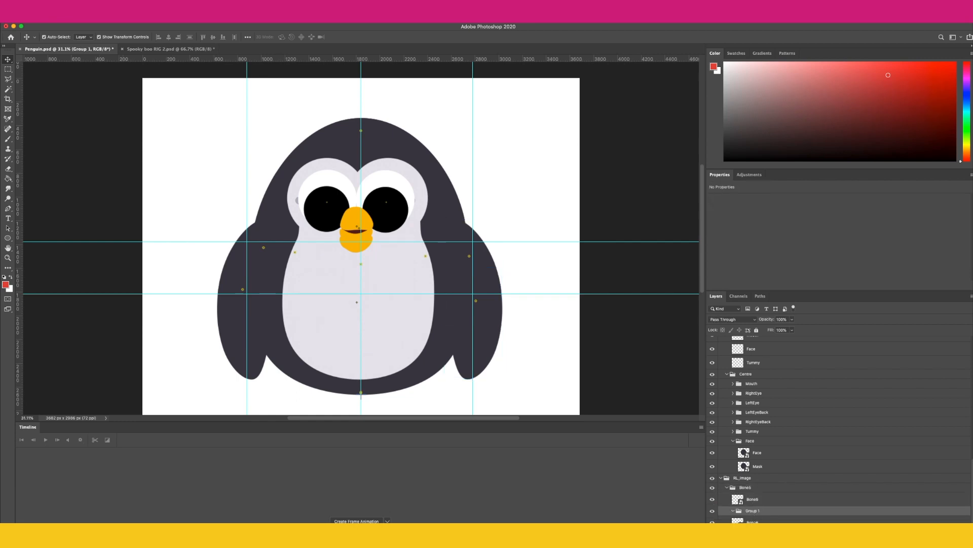
{"action": "left_click", "coordinate": [754, 521]}
{"action": "double_click", "coordinate": [752, 510]}
{"action": "type", "text": "Bone6"}
{"action": "key", "text": "Return"}
{"action": "double_click", "coordinate": [755, 521]}
{"action": "left_click", "coordinate": [756, 421]}
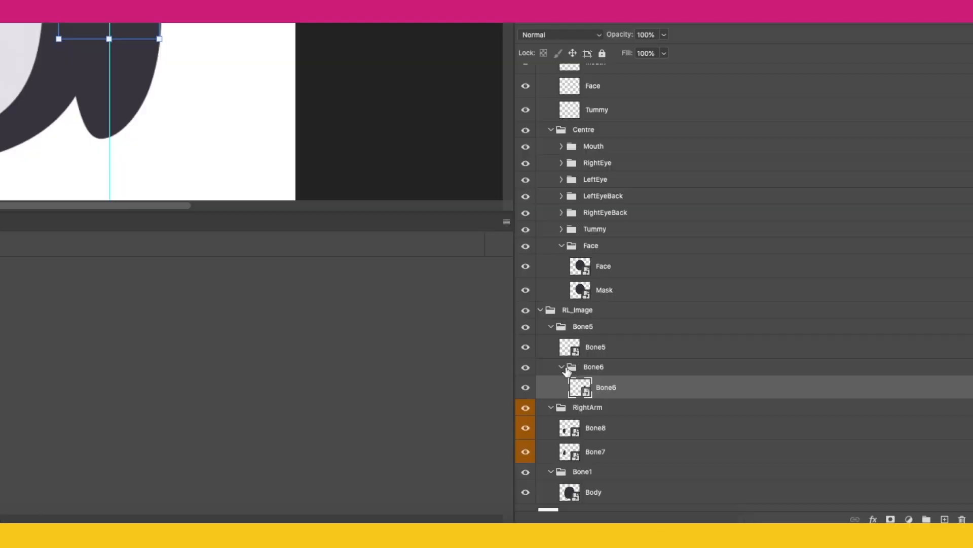
{"action": "left_click", "coordinate": [733, 510]}
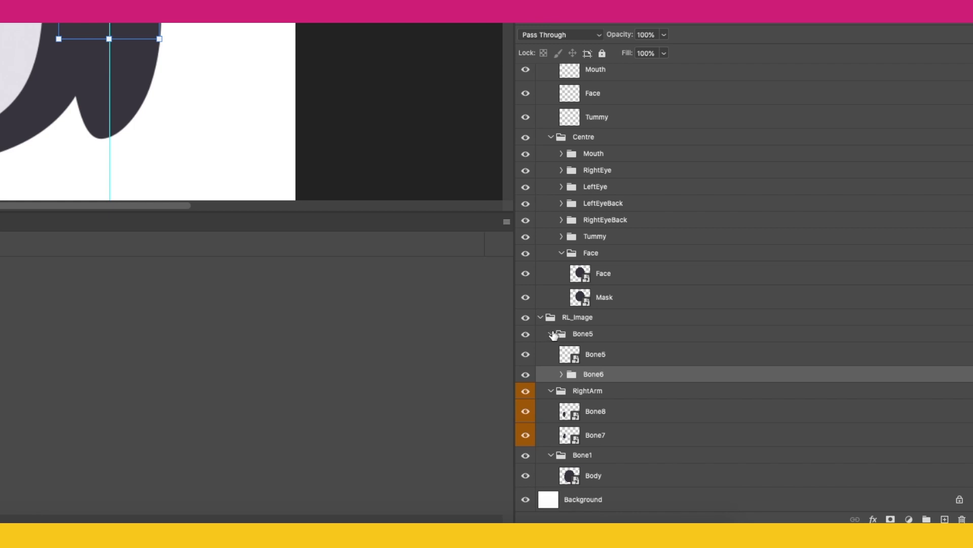
- Move the Bone6 group out of the Bone5 group so it sits directly inside RL_Image, and collapse Bone5
{"action": "left_click_drag", "start_coordinate": [586, 377], "coordinate": [565, 386]}
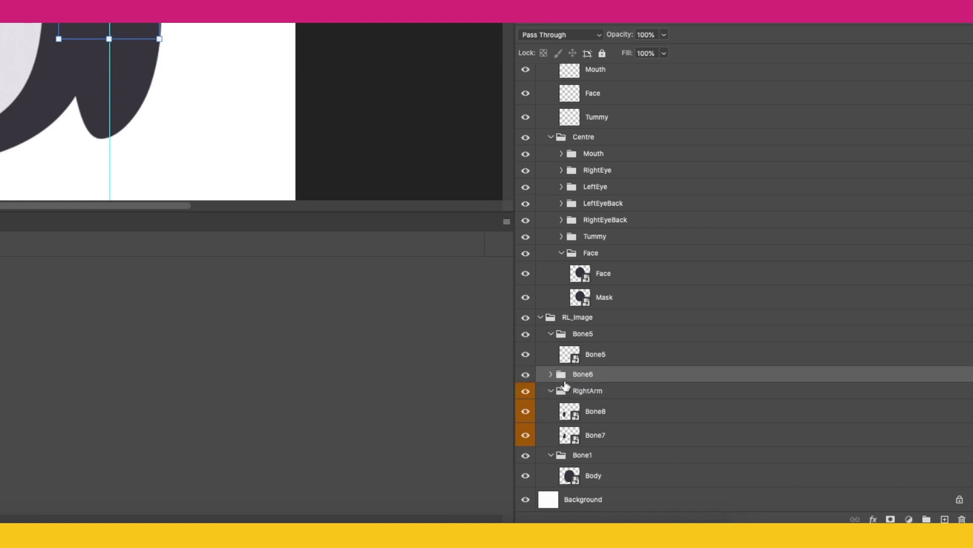
{"action": "left_click", "coordinate": [592, 355]}
{"action": "left_click", "coordinate": [552, 335]}
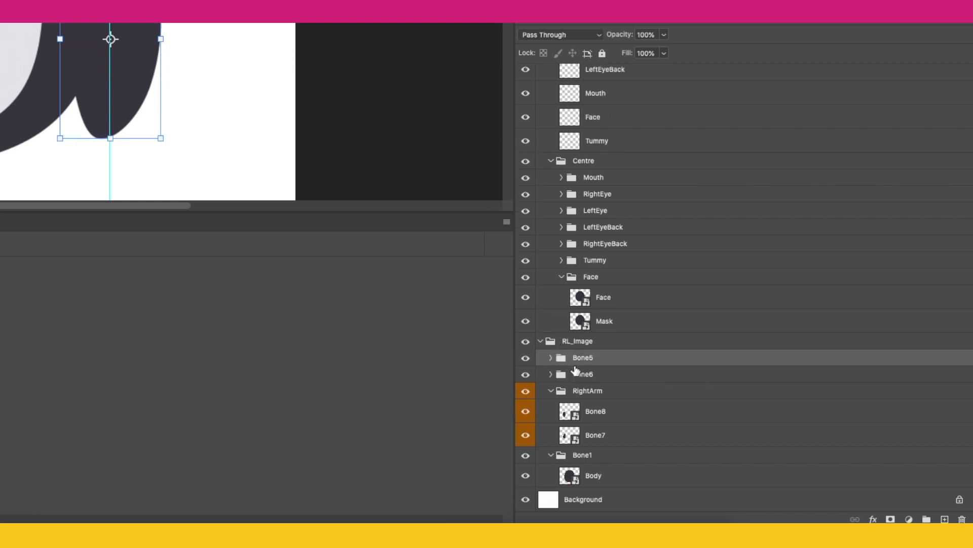
- Place the Bone7 layer above Bone8 in RightArm and put it inside a new group named Bone7
{"action": "left_click", "coordinate": [602, 409]}
{"action": "left_click_drag", "start_coordinate": [601, 433], "coordinate": [593, 403]}
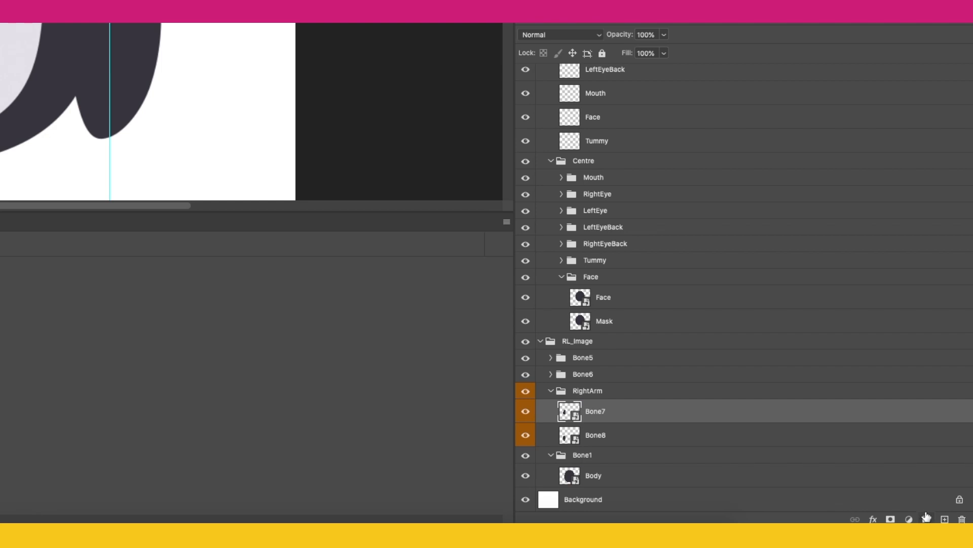
{"action": "left_click", "coordinate": [927, 518]}
{"action": "double_click", "coordinate": [602, 427]}
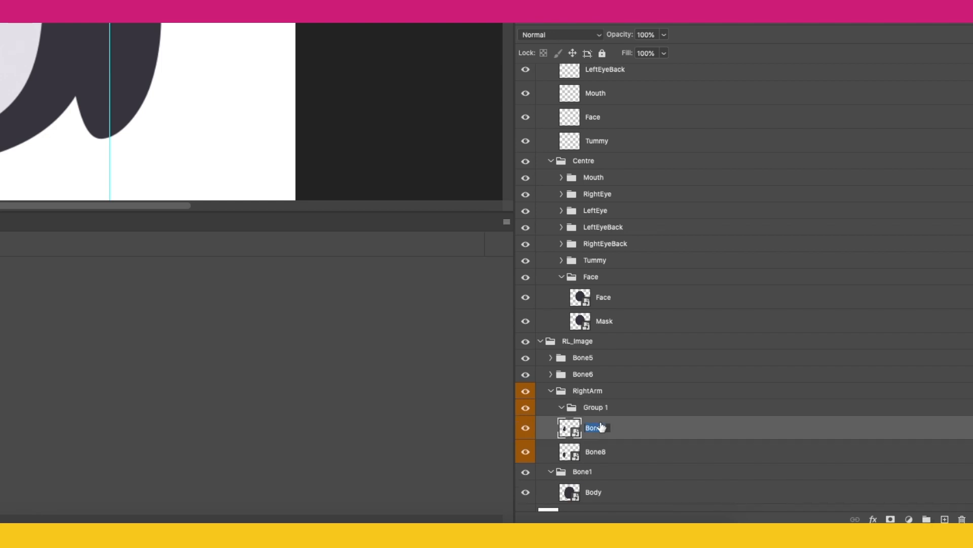
{"action": "double_click", "coordinate": [596, 408]}
{"action": "type", "text": "Bone7"}
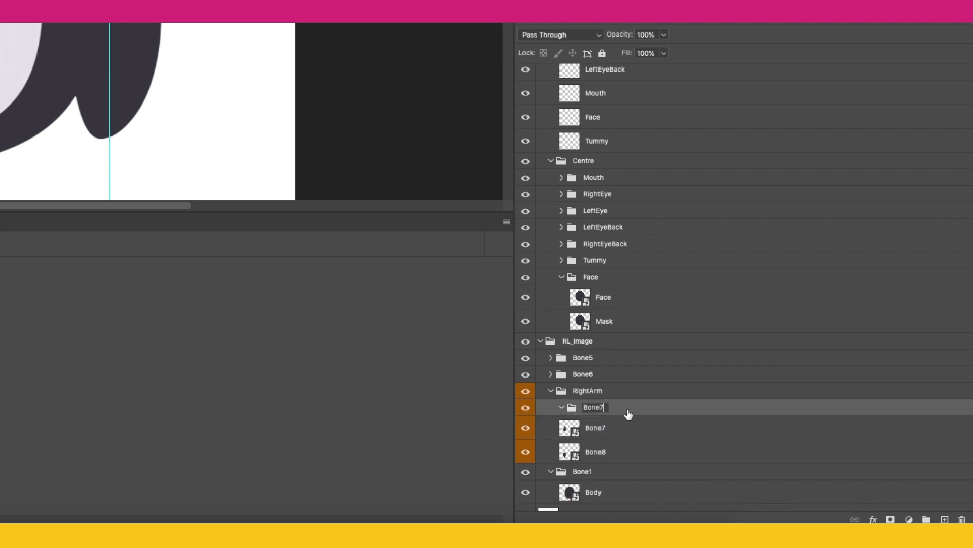
{"action": "left_click", "coordinate": [605, 428]}
{"action": "left_click_drag", "start_coordinate": [605, 429], "coordinate": [599, 409]}
{"action": "left_click", "coordinate": [562, 407]}
- Put the Bone8 layer in its own group named Bone8 inside RightArm, and collapse the group
{"action": "left_click", "coordinate": [926, 519]}
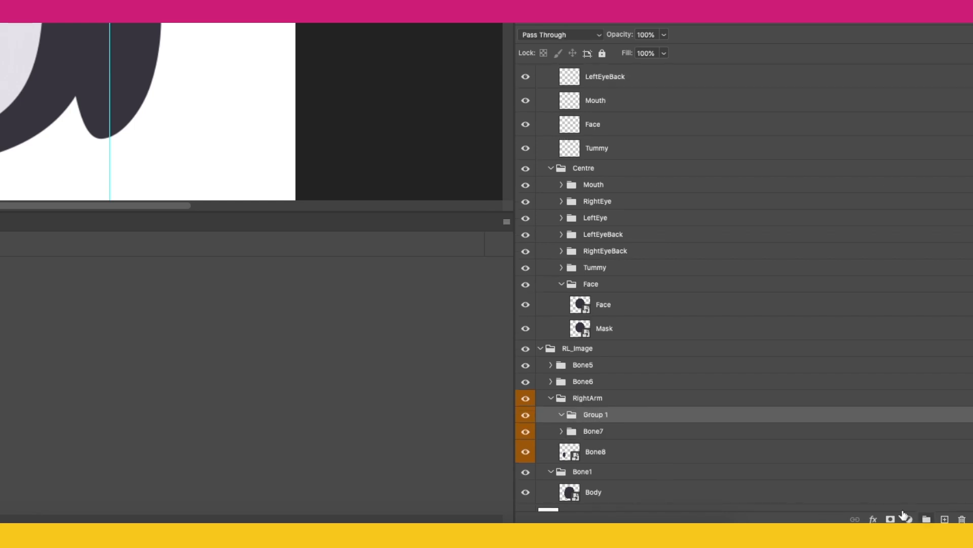
{"action": "left_click", "coordinate": [246, 322]}
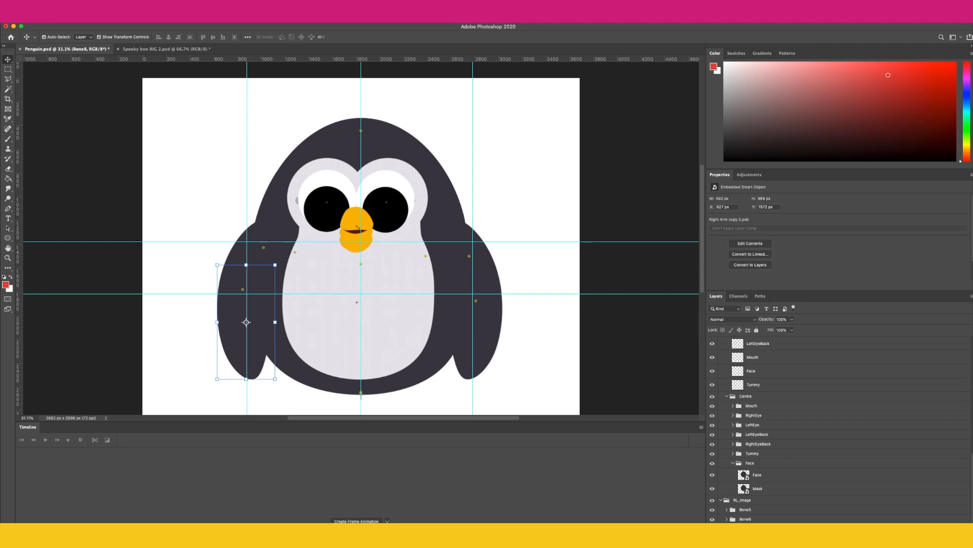
{"action": "key", "text": "super+g"}
{"action": "key", "text": "super+z"}
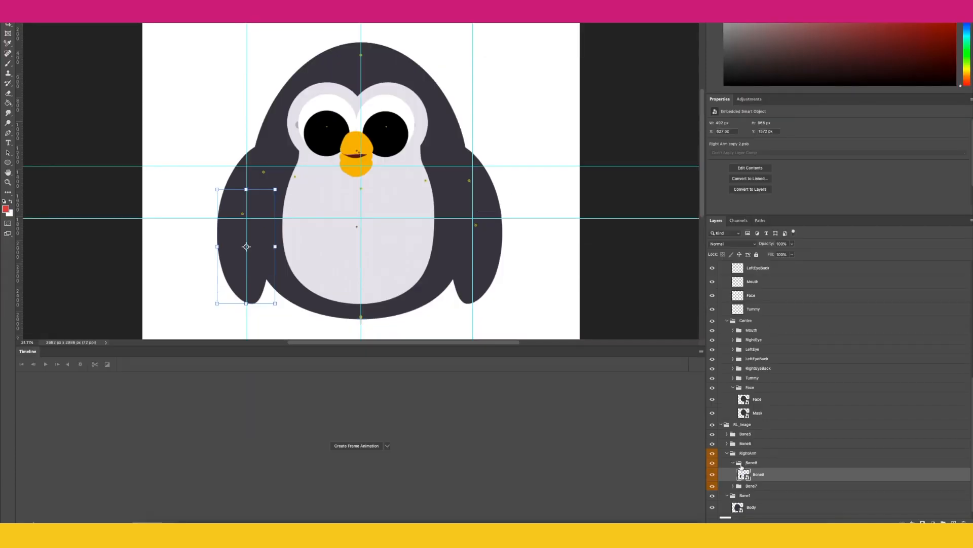
{"action": "left_click", "coordinate": [734, 464]}
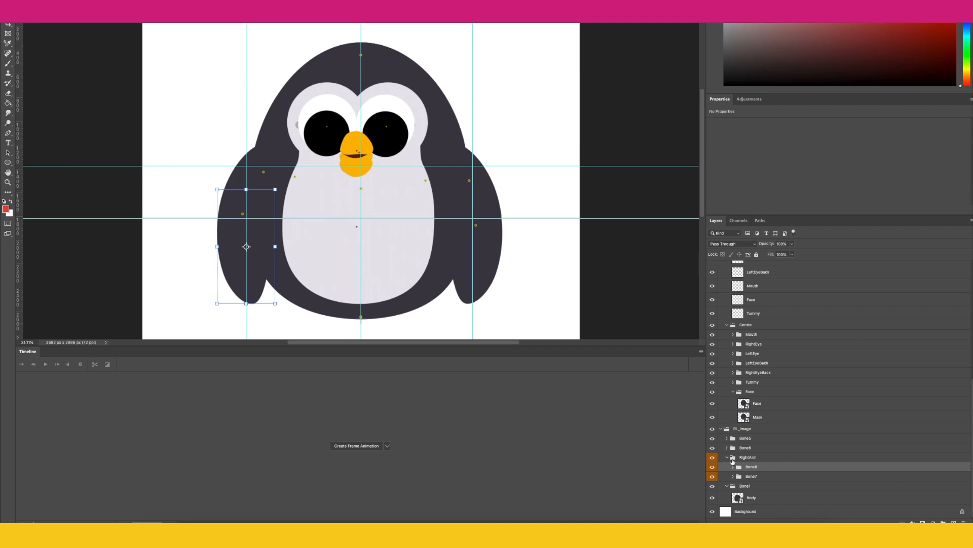
- Move the Bone8 and Bone7 groups out of RightArm into RL_Image, and place the Bone1 group first in RL_Image
{"action": "left_click", "coordinate": [763, 476], "text": "shift"}
{"action": "left_click_drag", "start_coordinate": [759, 467], "coordinate": [730, 452]}
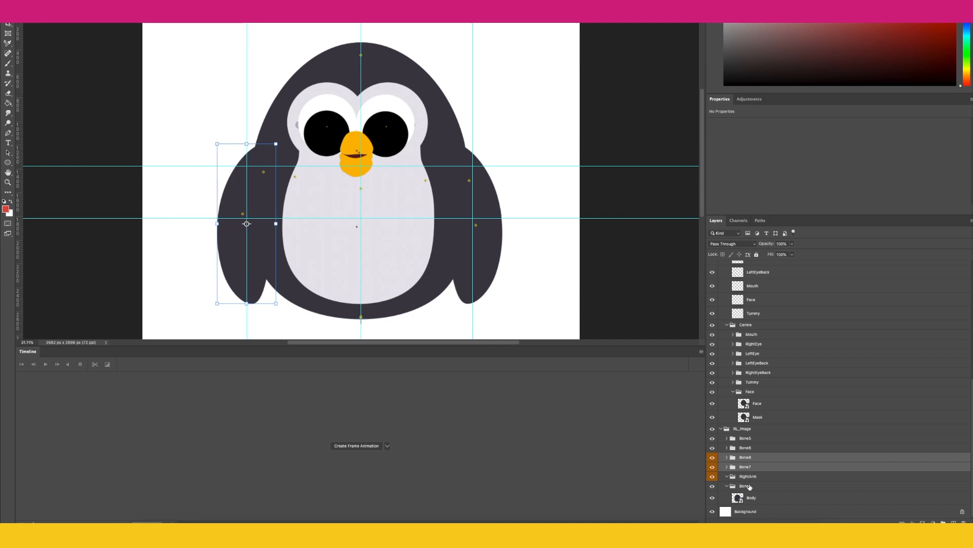
{"action": "left_click", "coordinate": [753, 485]}
{"action": "left_click_drag", "start_coordinate": [752, 487], "coordinate": [749, 435]}
{"action": "left_click", "coordinate": [728, 439]}
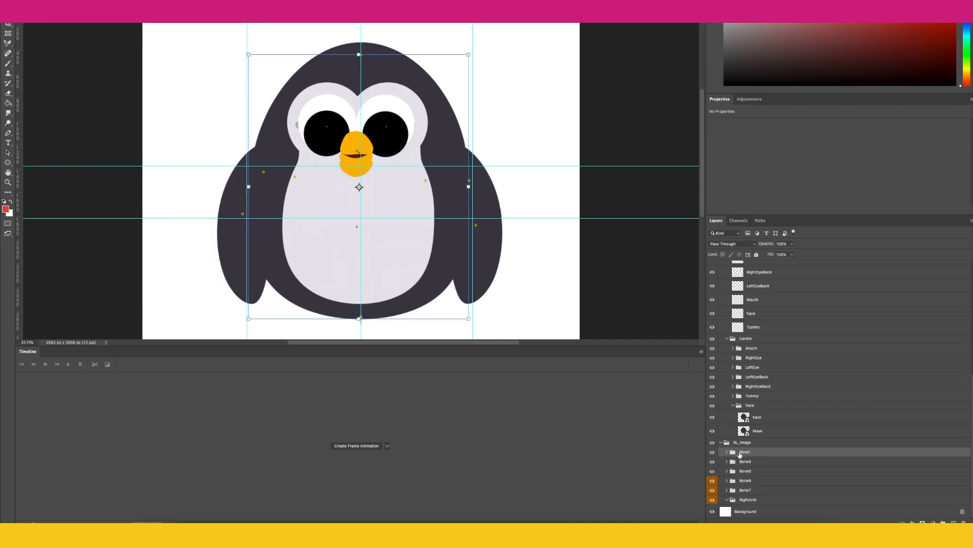
- Delete the empty RightArm group and the Background layer, and save the penguin file
{"action": "left_click", "coordinate": [786, 504]}
{"action": "left_click_drag", "start_coordinate": [776, 500], "coordinate": [964, 523]}
{"action": "left_click_drag", "start_coordinate": [779, 512], "coordinate": [964, 523]}
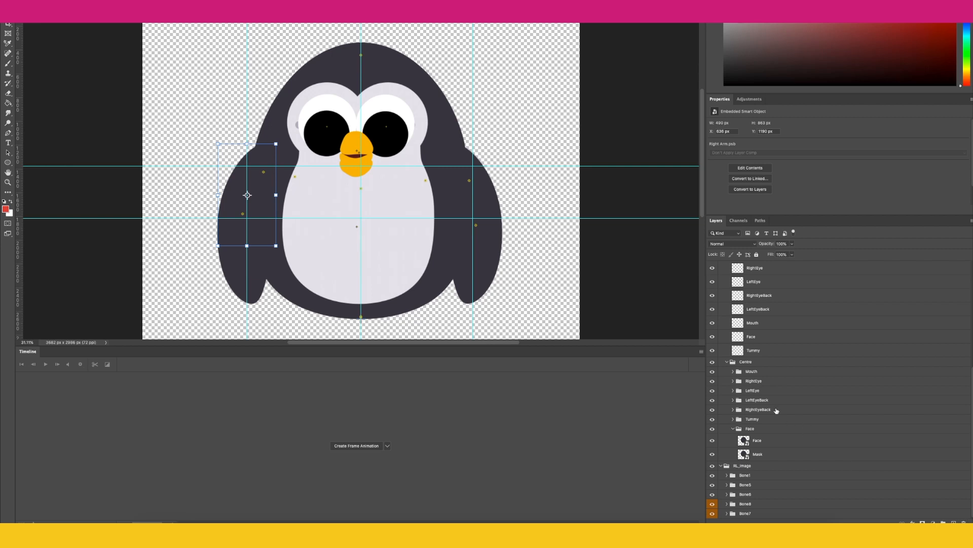
{"action": "key", "text": "ctrl+s"}
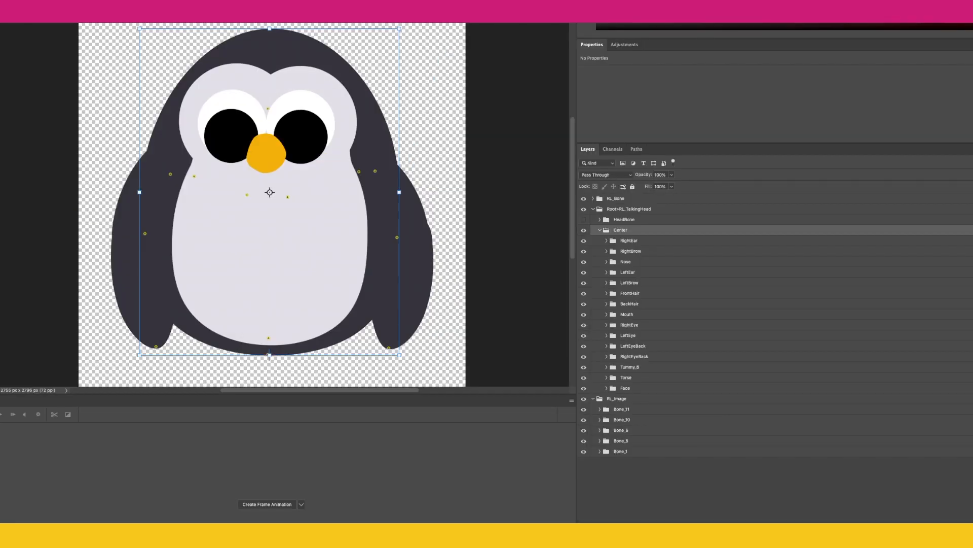
- In the finished example penguin file, zoom in on the beak and locate its artwork layer in the Mouth group
{"action": "left_click", "coordinate": [650, 283]}
{"action": "left_click", "coordinate": [614, 273]}
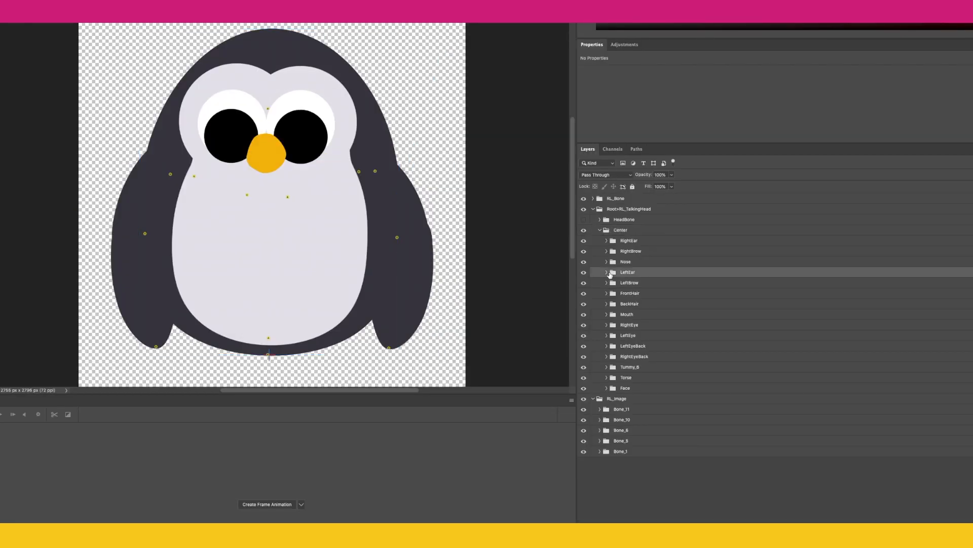
{"action": "scroll", "coordinate": [405, 328], "scroll_direction": "down", "scroll_amount": 2}
{"action": "scroll", "coordinate": [405, 329], "scroll_direction": "up", "scroll_amount": 4}
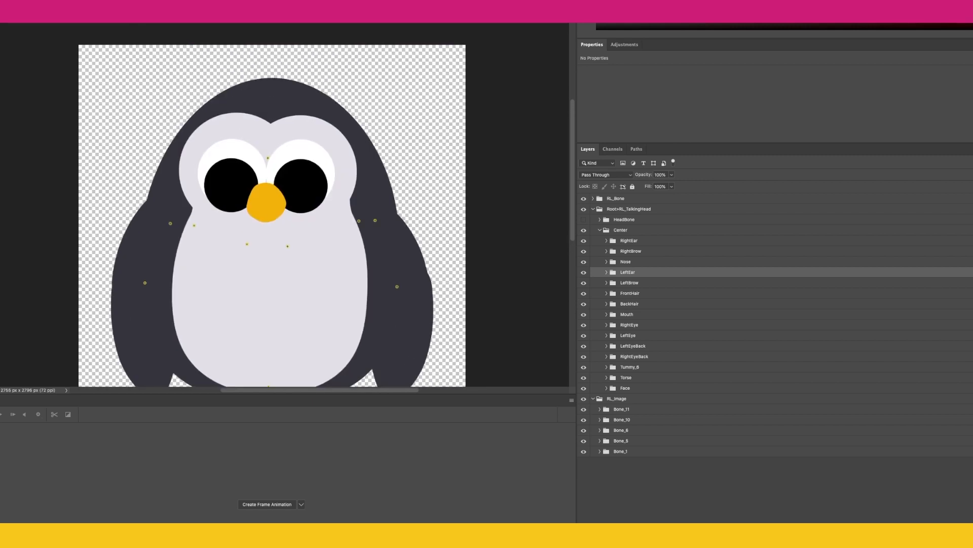
{"action": "left_click", "coordinate": [254, 201]}
{"action": "left_click", "coordinate": [255, 200]}
{"action": "left_click", "coordinate": [264, 202]}
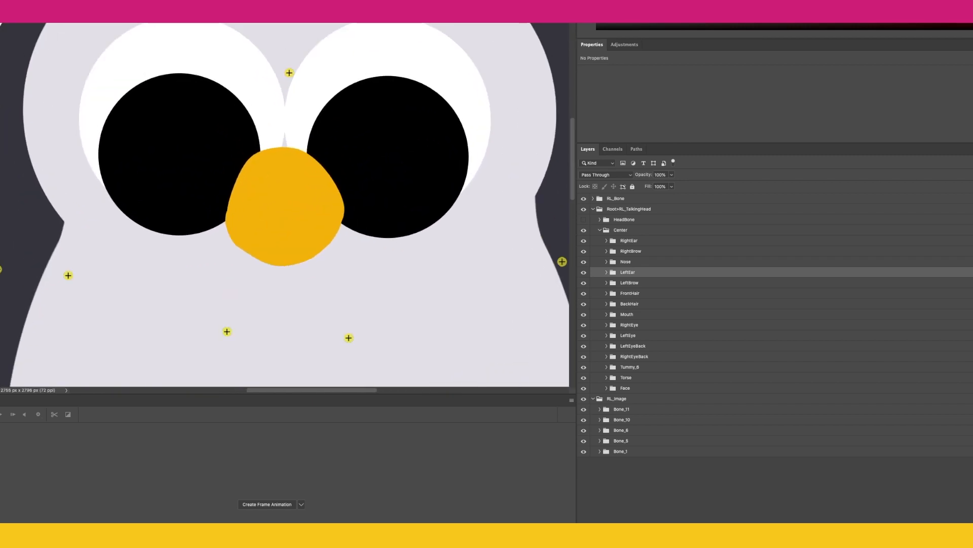
{"action": "left_click", "coordinate": [309, 226]}
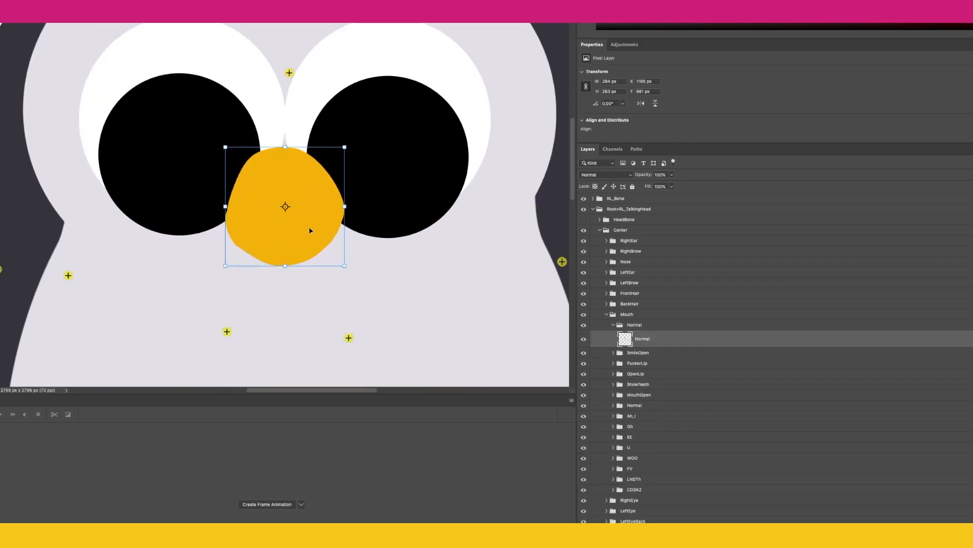
- Compare the example's Normal and SmileOpen mouth shapes by toggling their visibility, and collapse the Mouth group with Normal shown again
{"action": "left_click", "coordinate": [613, 325]}
{"action": "left_click", "coordinate": [583, 326]}
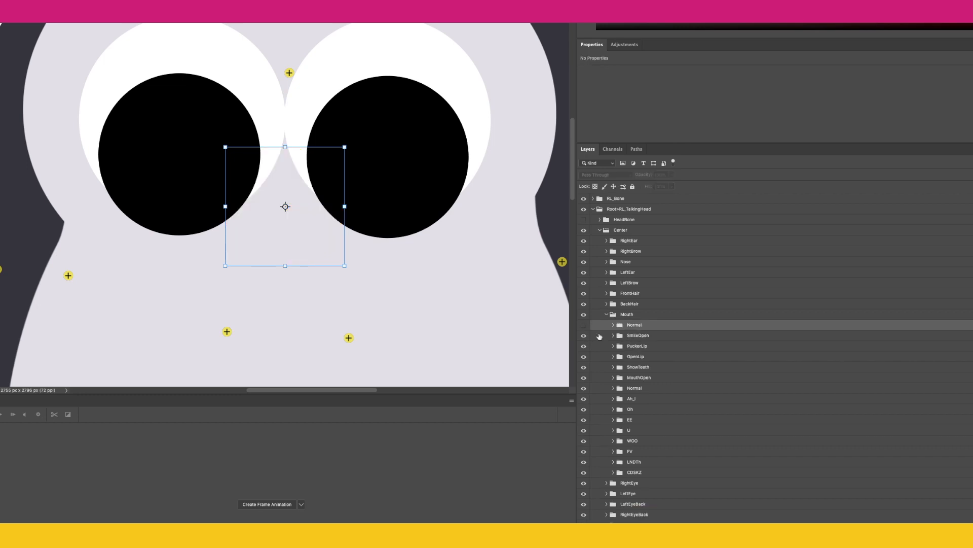
{"action": "left_click", "coordinate": [616, 336]}
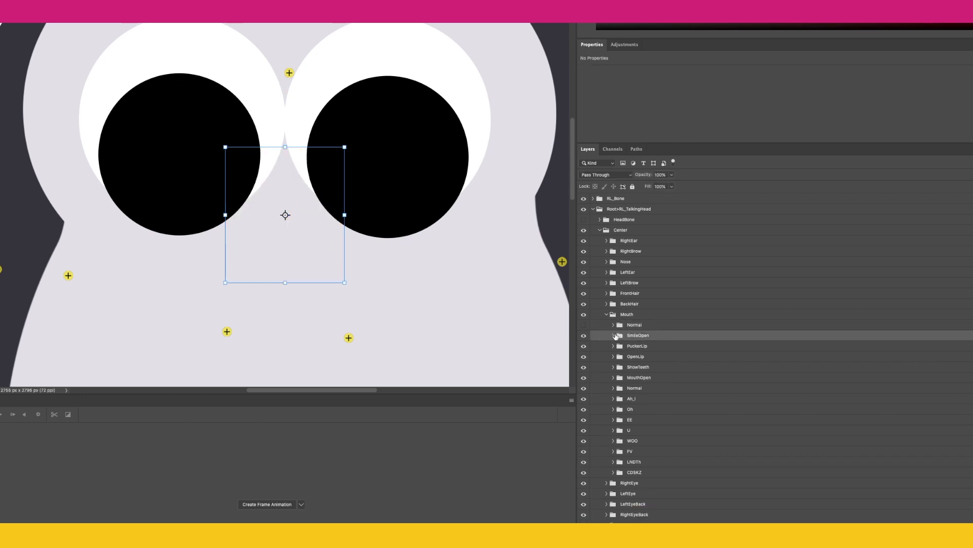
{"action": "left_click", "coordinate": [613, 335]}
{"action": "left_click", "coordinate": [583, 350]}
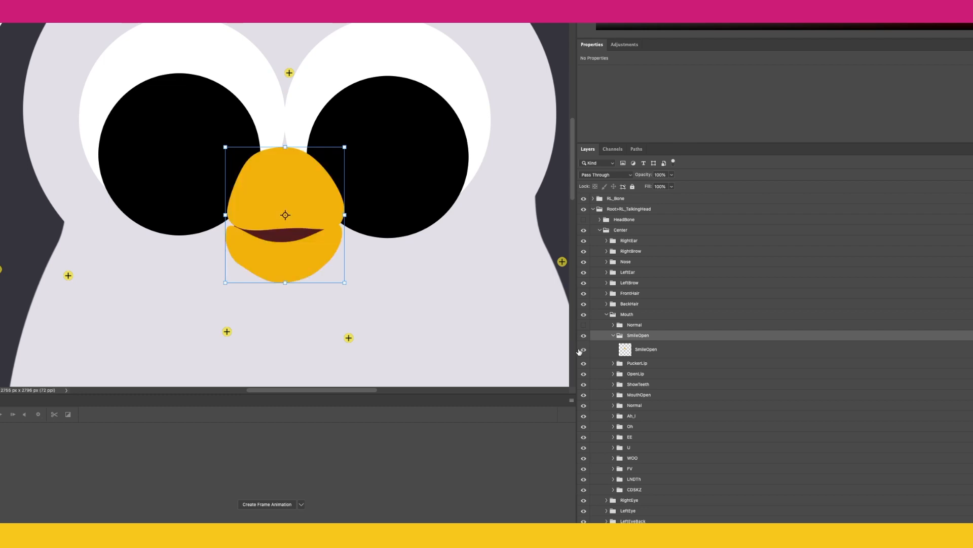
{"action": "left_click", "coordinate": [583, 350]}
{"action": "left_click", "coordinate": [613, 335]}
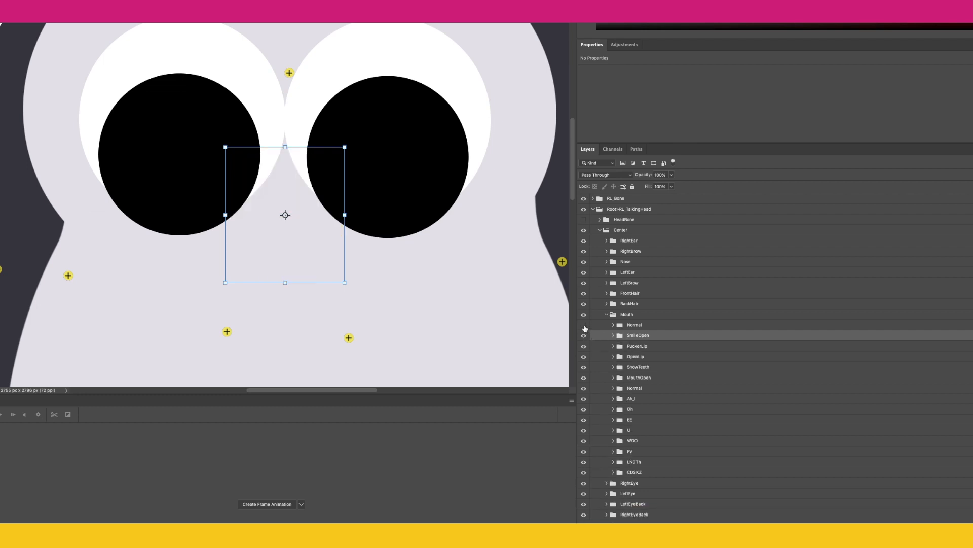
{"action": "left_click", "coordinate": [584, 325]}
{"action": "left_click", "coordinate": [607, 314]}
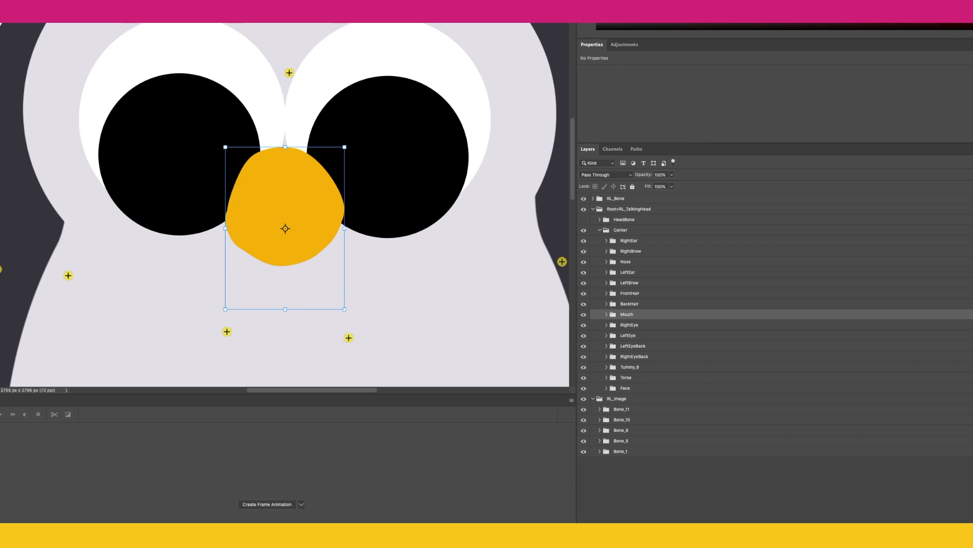
- Switch to Cartoon Animator and import Penguin.psd into the stage as a G3 actor
{"action": "left_click", "coordinate": [12, 1]}
{"action": "left_click", "coordinate": [33, 33]}
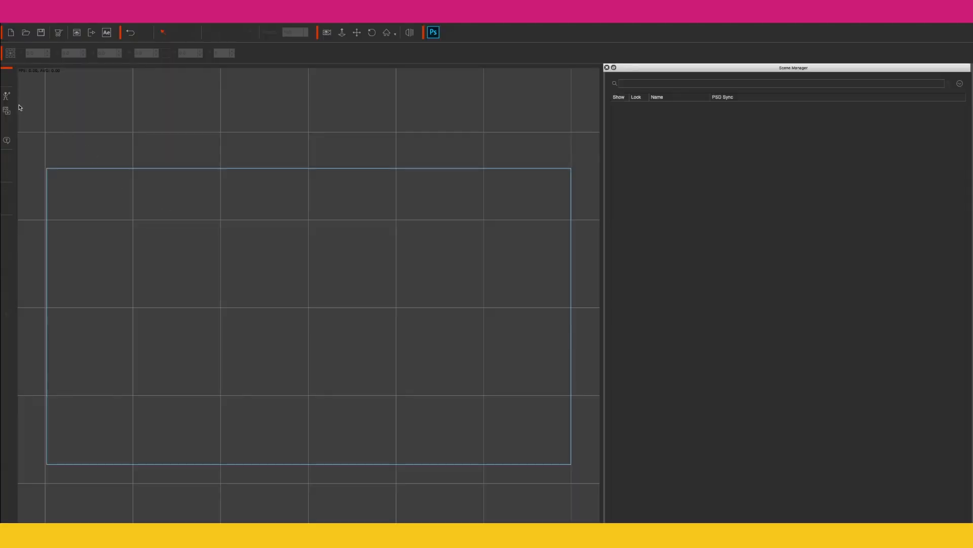
{"action": "left_click", "coordinate": [7, 96]}
{"action": "left_click", "coordinate": [427, 145]}
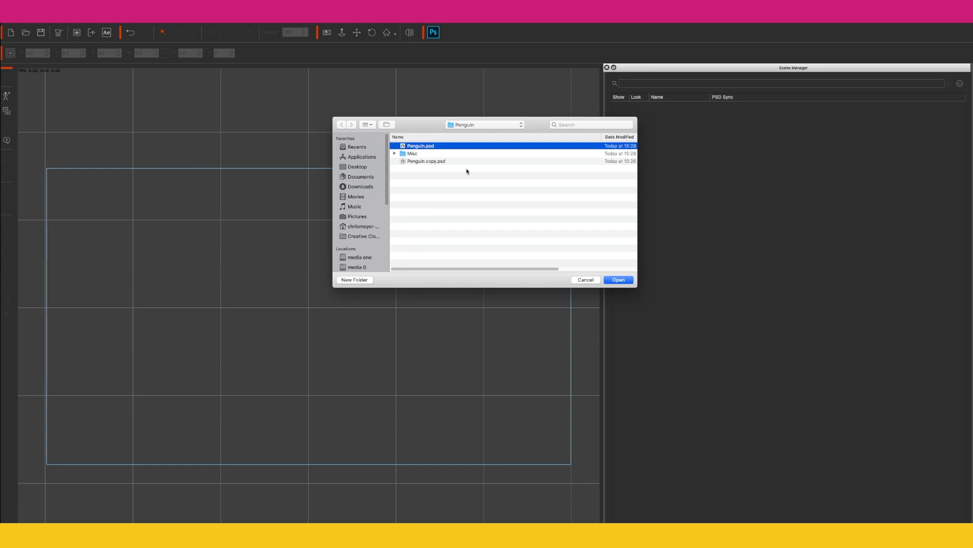
{"action": "left_click", "coordinate": [626, 281]}
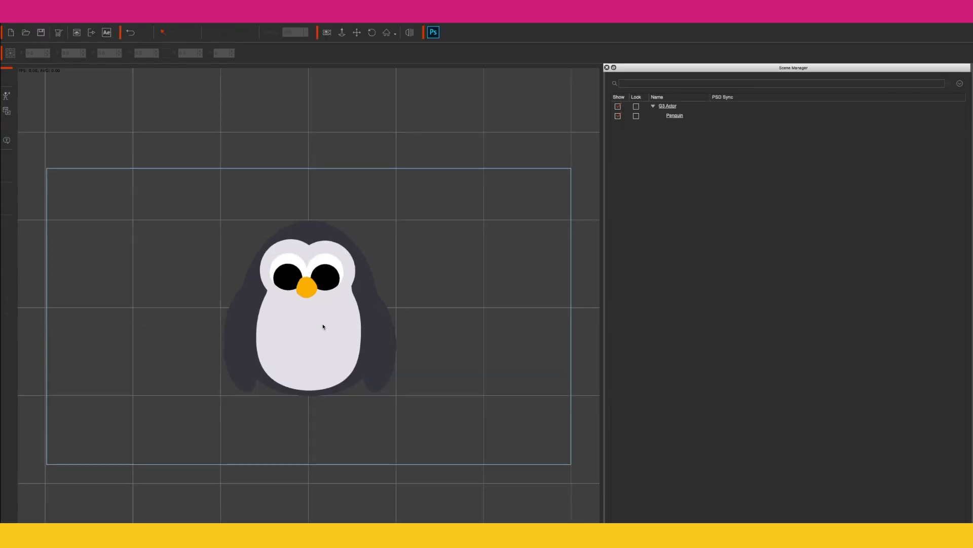
- Try swinging both of the penguin's wings outward by their upper bones in the 2D Motion Key Editor, and undo the pose
{"action": "left_click", "coordinate": [323, 327]}
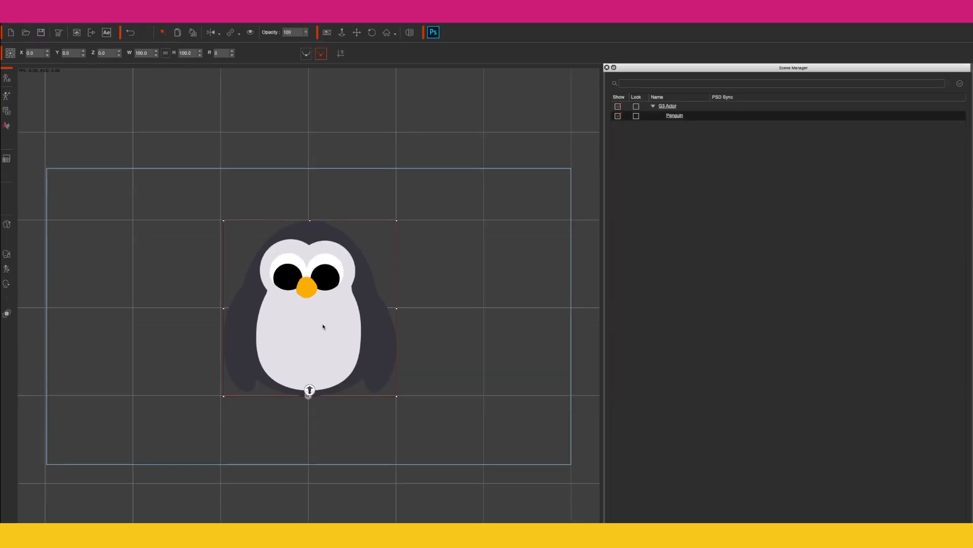
{"action": "left_click", "coordinate": [7, 269]}
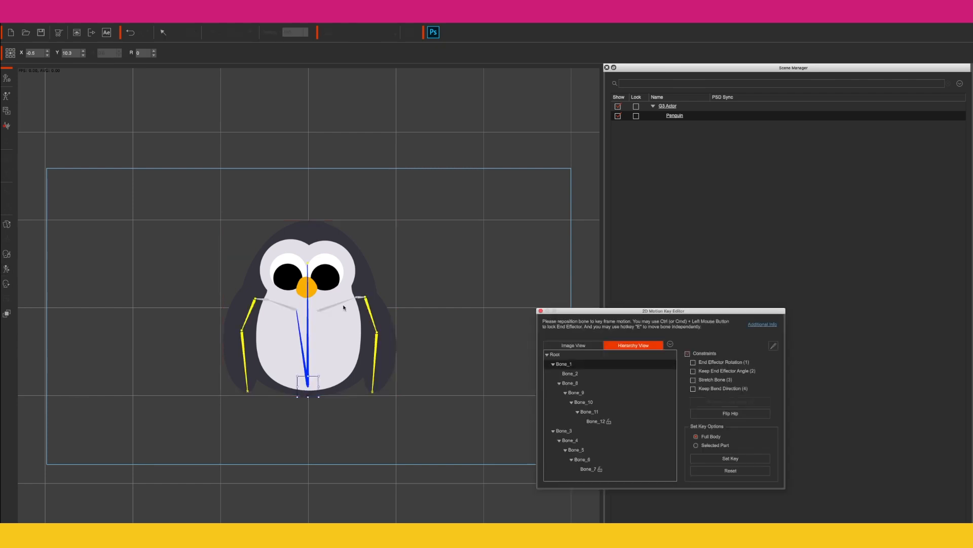
{"action": "left_click", "coordinate": [370, 313]}
{"action": "left_click_drag", "start_coordinate": [377, 282], "coordinate": [370, 274]}
{"action": "left_click", "coordinate": [252, 307]}
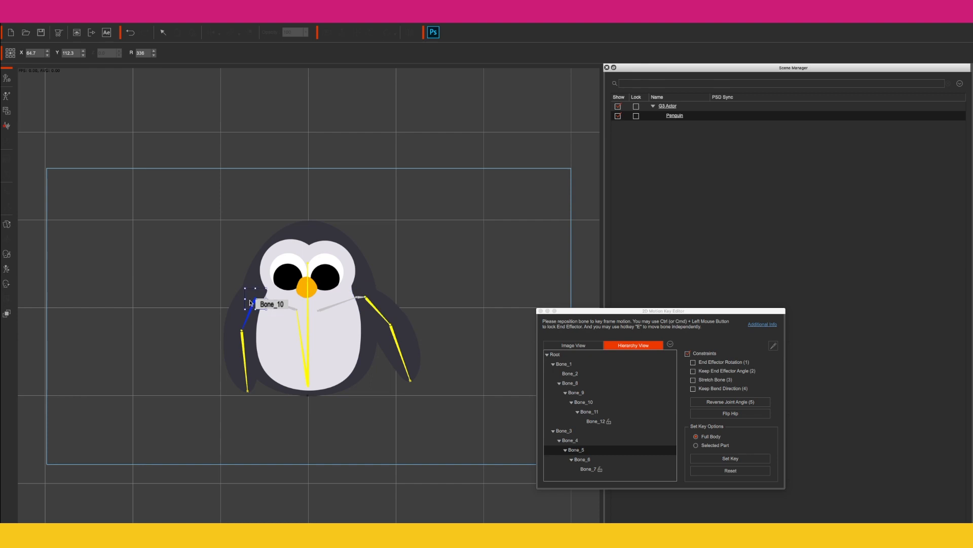
{"action": "left_click_drag", "start_coordinate": [244, 284], "coordinate": [253, 282]}
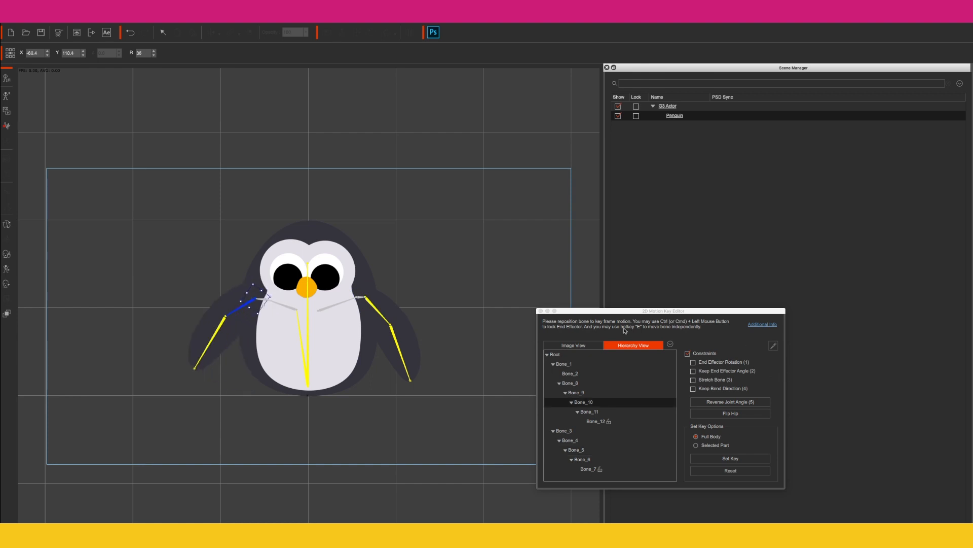
{"action": "left_click", "coordinate": [541, 310]}
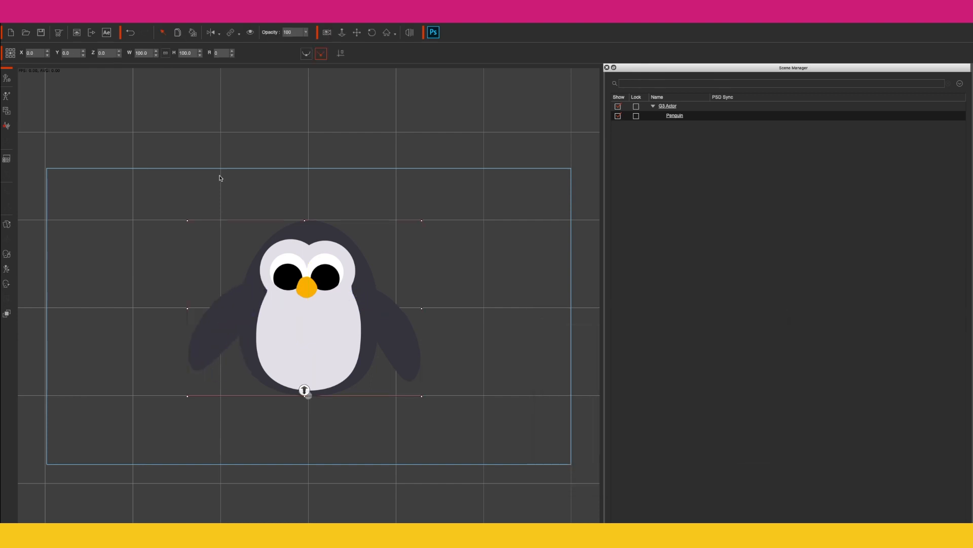
{"action": "key", "text": "ctrl+z"}
{"action": "key", "text": "ctrl+z"}
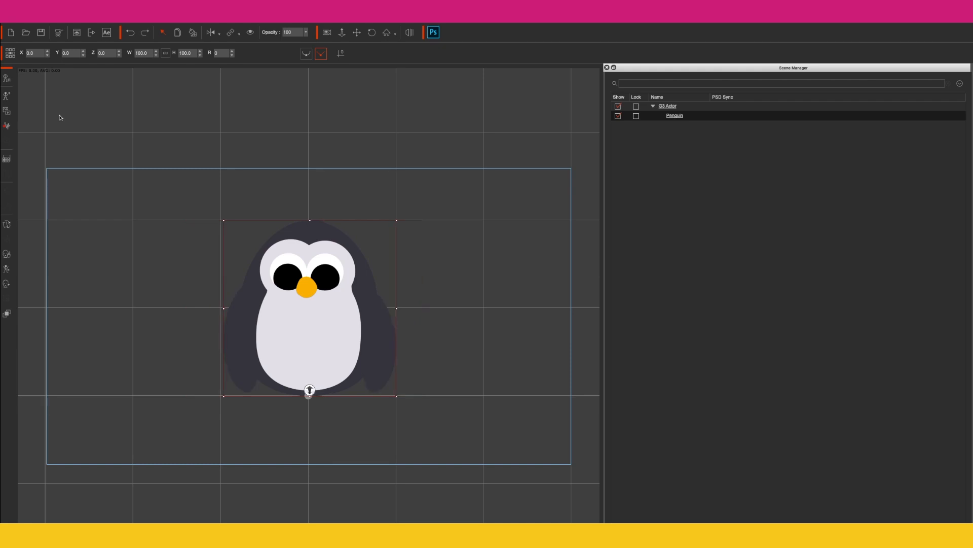
- Open the penguin's 360 Head Creator in the composer, copy the front angle to the left angle, and move the dialog clear
{"action": "left_click", "coordinate": [7, 83]}
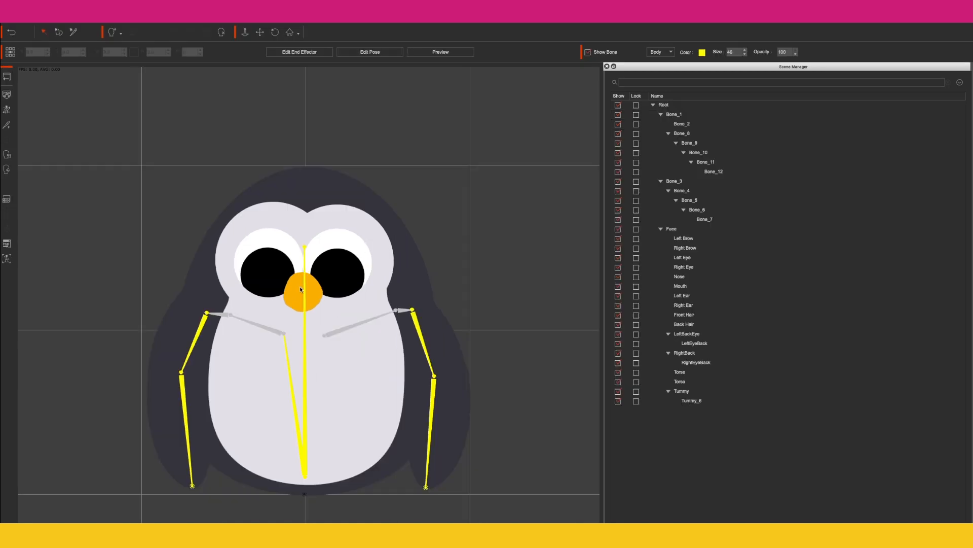
{"action": "left_click", "coordinate": [7, 171]}
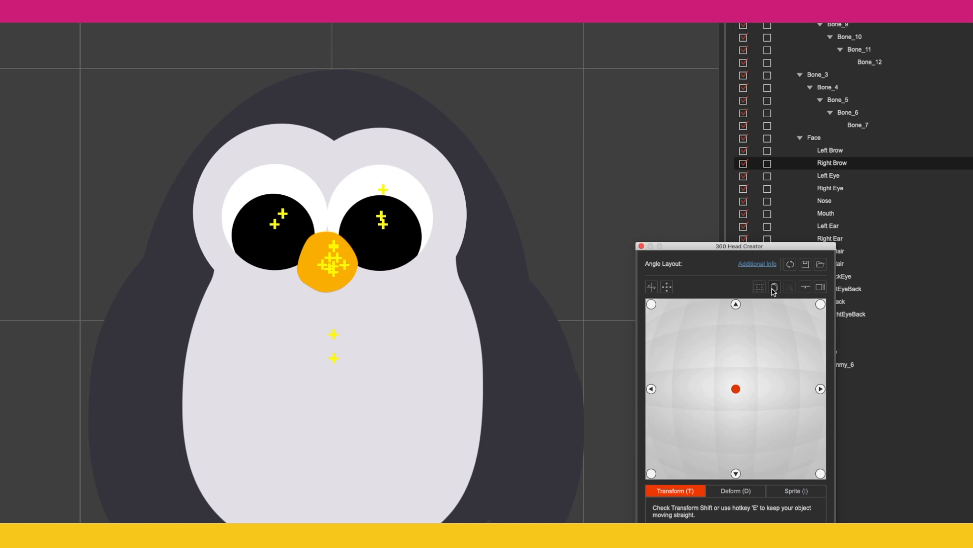
{"action": "left_click", "coordinate": [774, 287]}
{"action": "left_click", "coordinate": [651, 388]}
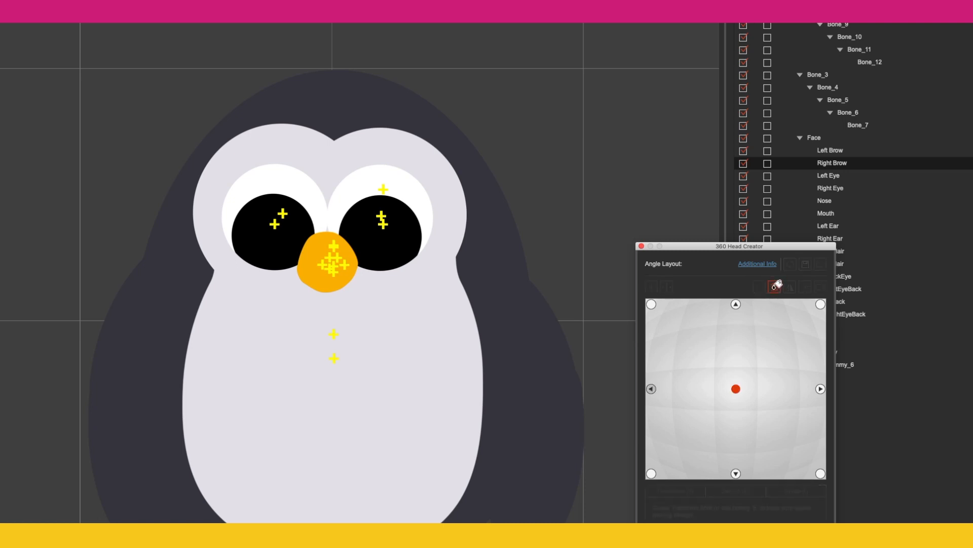
{"action": "left_click", "coordinate": [763, 246]}
{"action": "left_click_drag", "start_coordinate": [762, 248], "coordinate": [662, 70]}
- Copy the front head layout to the upper-left, up, upper-right and right head angles
{"action": "left_click", "coordinate": [675, 110]}
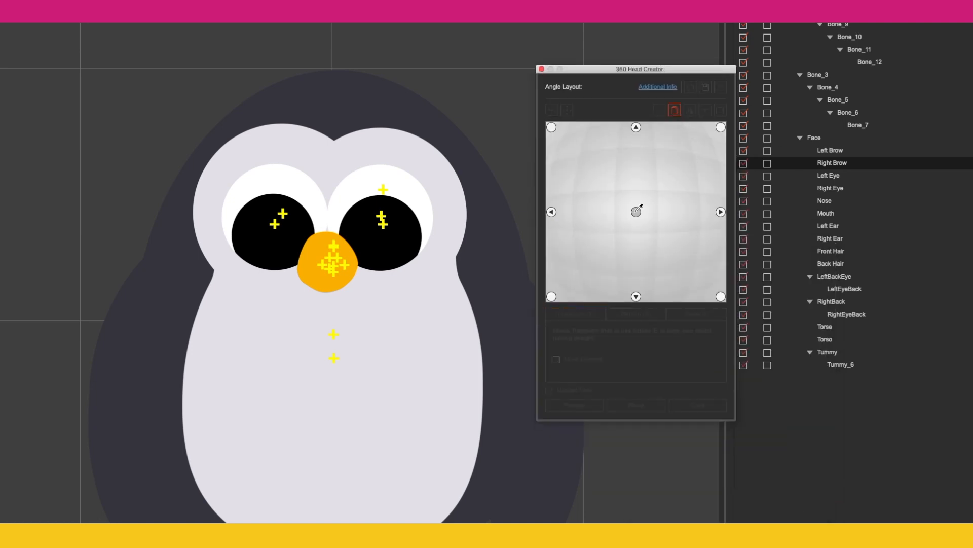
{"action": "left_click", "coordinate": [552, 128]}
{"action": "left_click", "coordinate": [675, 110]}
{"action": "left_click", "coordinate": [675, 111]}
{"action": "left_click", "coordinate": [637, 212]}
{"action": "left_click", "coordinate": [636, 127]}
{"action": "left_click", "coordinate": [675, 111]}
{"action": "left_click", "coordinate": [674, 111]}
{"action": "left_click", "coordinate": [721, 127]}
{"action": "left_click", "coordinate": [675, 111]}
{"action": "left_click", "coordinate": [674, 111]}
{"action": "left_click", "coordinate": [720, 212]}
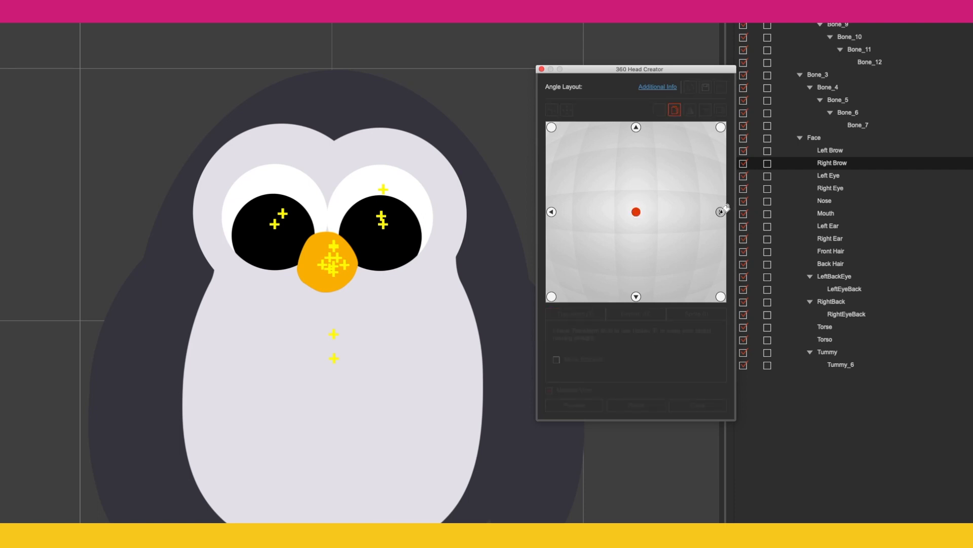
- Copy the front head layout to the remaining lower and left-side angles, and check the head turn in the preview
{"action": "left_click", "coordinate": [679, 108]}
{"action": "left_click", "coordinate": [677, 110]}
{"action": "left_click", "coordinate": [676, 110]}
{"action": "left_click", "coordinate": [721, 296]}
{"action": "left_click", "coordinate": [675, 110]}
{"action": "left_click", "coordinate": [637, 295]}
{"action": "left_click", "coordinate": [676, 111]}
{"action": "left_click", "coordinate": [637, 211]}
{"action": "left_click", "coordinate": [552, 296]}
{"action": "left_click", "coordinate": [676, 111]}
{"action": "left_click", "coordinate": [637, 211]}
{"action": "left_click", "coordinate": [552, 211]}
{"action": "left_click", "coordinate": [676, 110]}
{"action": "left_click", "coordinate": [675, 110]}
{"action": "left_click", "coordinate": [636, 211]}
{"action": "left_click", "coordinate": [552, 126]}
{"action": "left_click", "coordinate": [590, 404]}
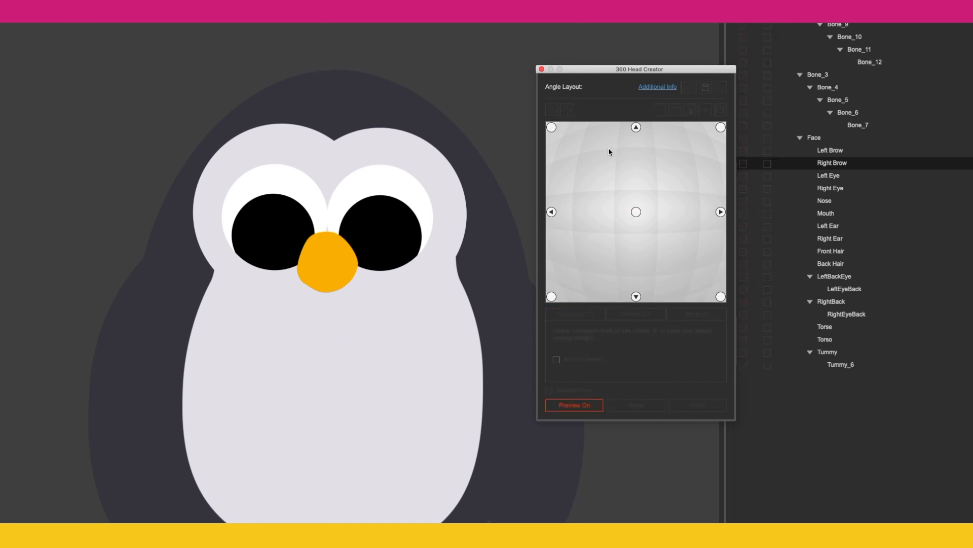
{"action": "left_click", "coordinate": [581, 403]}
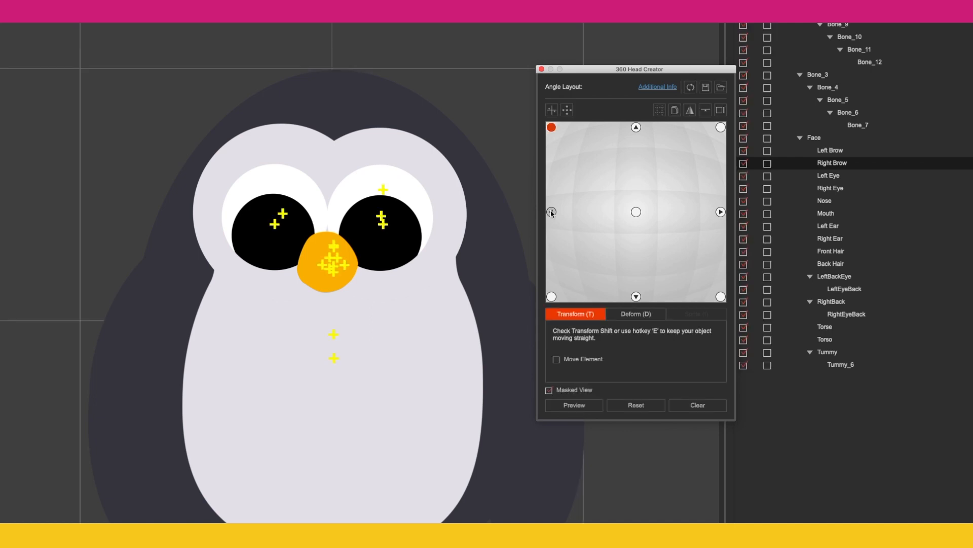
- For the left-facing head angle, shift the Right Eye element left to the edge of the face
{"action": "left_click", "coordinate": [552, 212]}
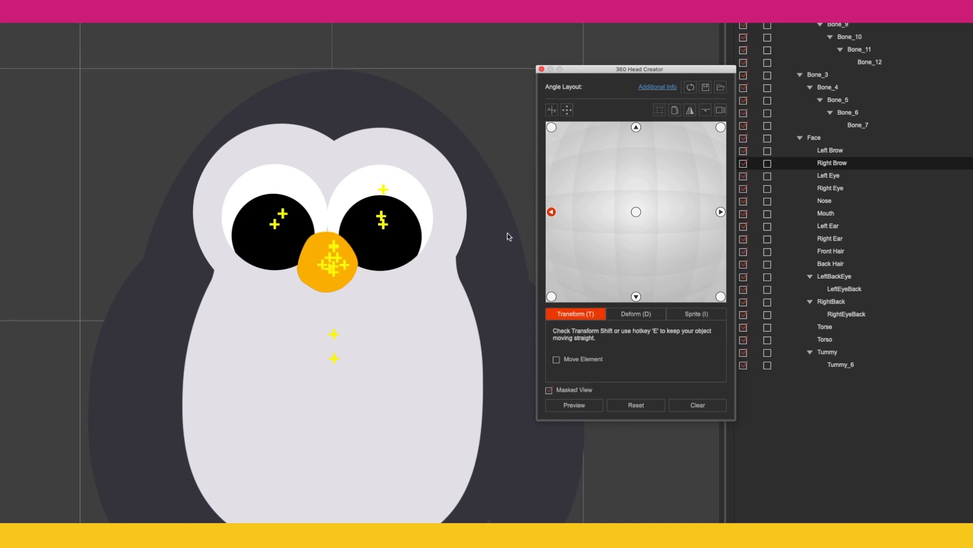
{"action": "left_click", "coordinate": [281, 187]}
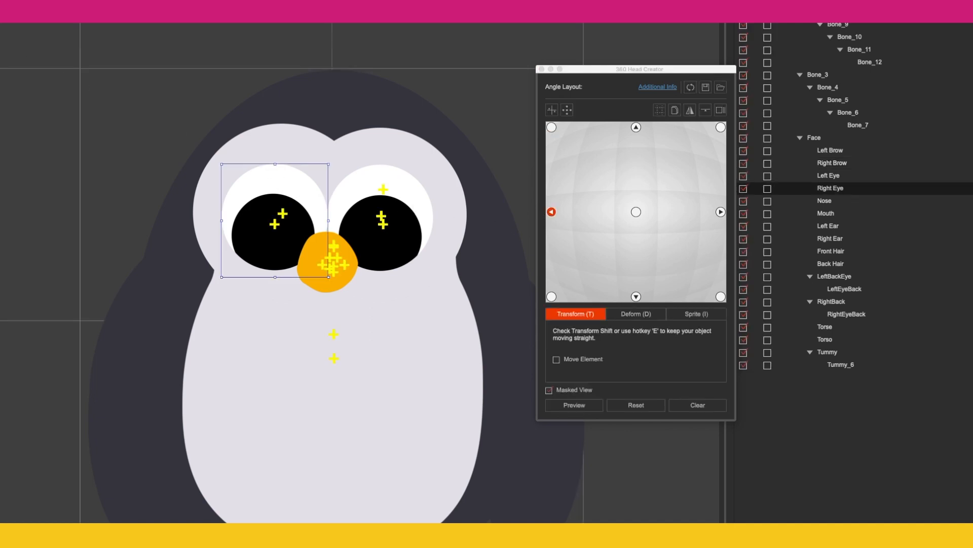
{"action": "key", "text": "Left"}
{"action": "key", "text": "Left"}
{"action": "key", "text": "Left"}
{"action": "key", "text": "Left"}
{"action": "key", "text": "Left"}
{"action": "key", "text": "Left"}
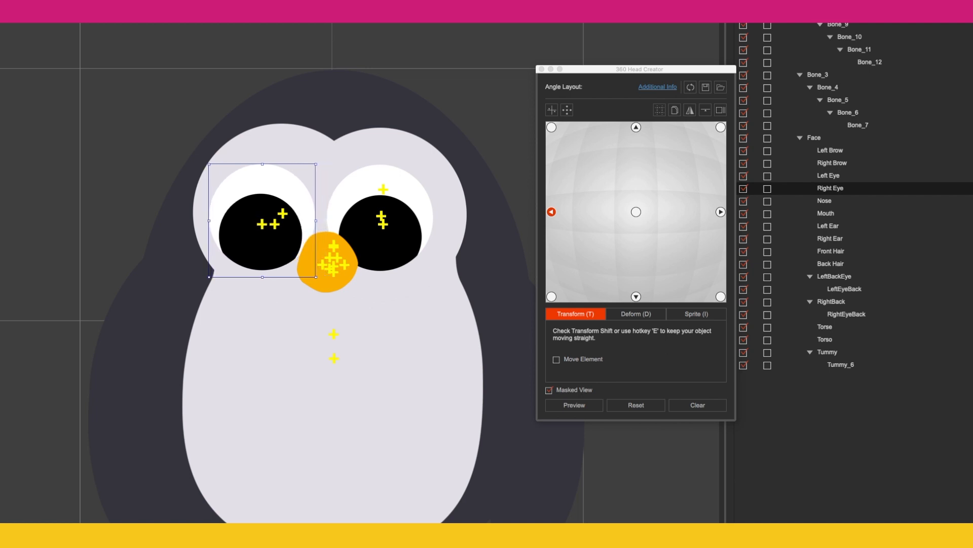
{"action": "key", "text": "Left"}
{"action": "key", "text": "Left"}
{"action": "key", "text": "Left"}
{"action": "key", "text": "Left"}
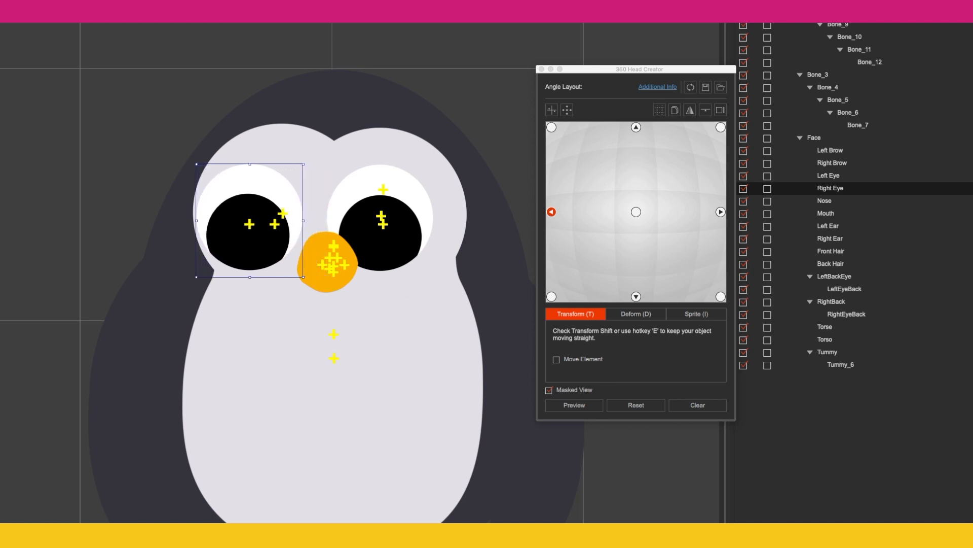
- Shift the Left Eye element left in the left-facing angle until it meets the other eye
{"action": "left_click", "coordinate": [355, 189]}
{"action": "key", "text": "Left"}
{"action": "key", "text": "Left"}
{"action": "key", "text": "Left"}
{"action": "key", "text": "Left"}
{"action": "key", "text": "Left"}
{"action": "key", "text": "Left"}
{"action": "key", "text": "Left"}
{"action": "key", "text": "Left"}
{"action": "key", "text": "Left"}
{"action": "key", "text": "Left"}
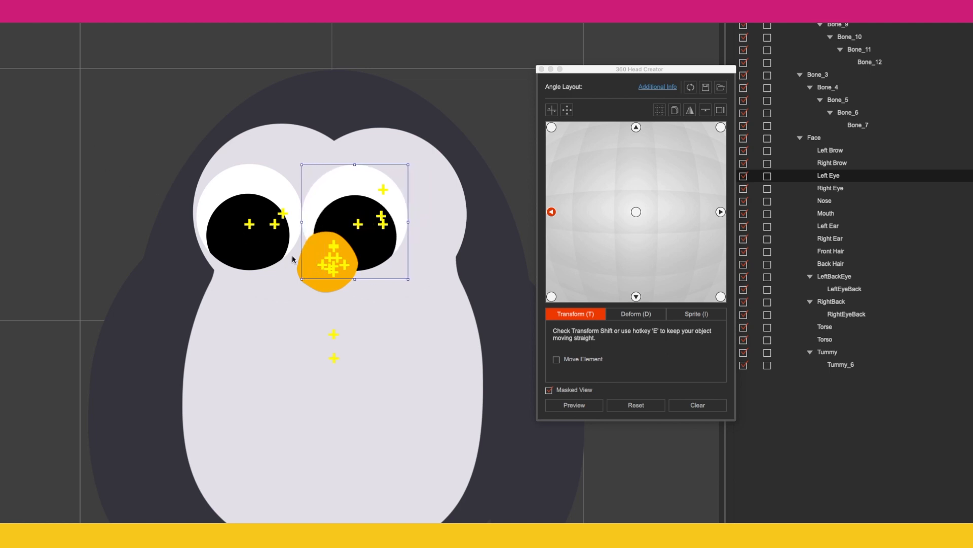
- Shift the Mouth element left in the left-facing angle so the beak sits centred below the eyes
{"action": "left_click", "coordinate": [311, 251]}
{"action": "key", "text": "Left"}
{"action": "key", "text": "Left"}
{"action": "key", "text": "Left"}
{"action": "key", "text": "Left"}
{"action": "key", "text": "Left"}
{"action": "key", "text": "Left"}
{"action": "key", "text": "Left"}
{"action": "key", "text": "Left"}
{"action": "key", "text": "Left"}
{"action": "key", "text": "Left"}
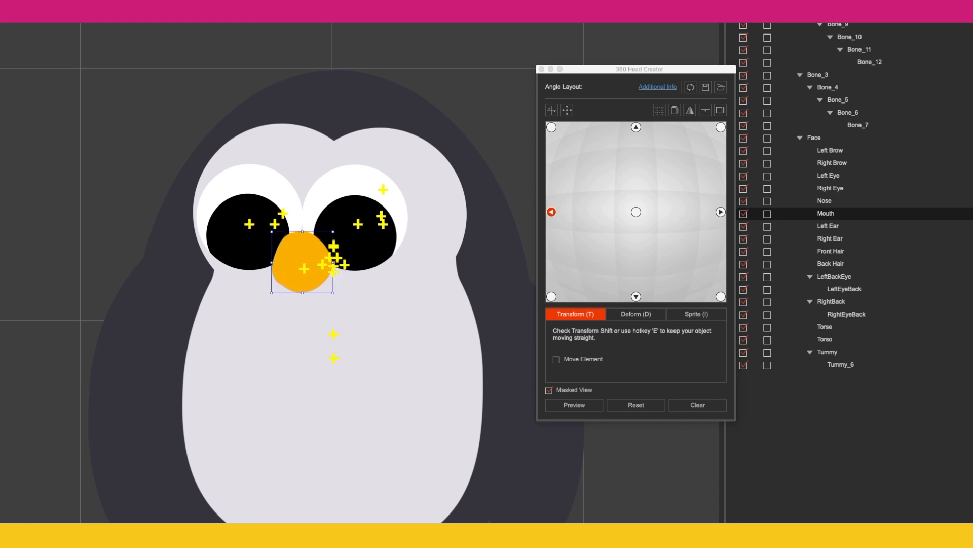
- Shift the RightEyeBack element left in the left-facing angle so it extends past the white of the eye
{"action": "left_click", "coordinate": [266, 161]}
{"action": "key", "text": "Right"}
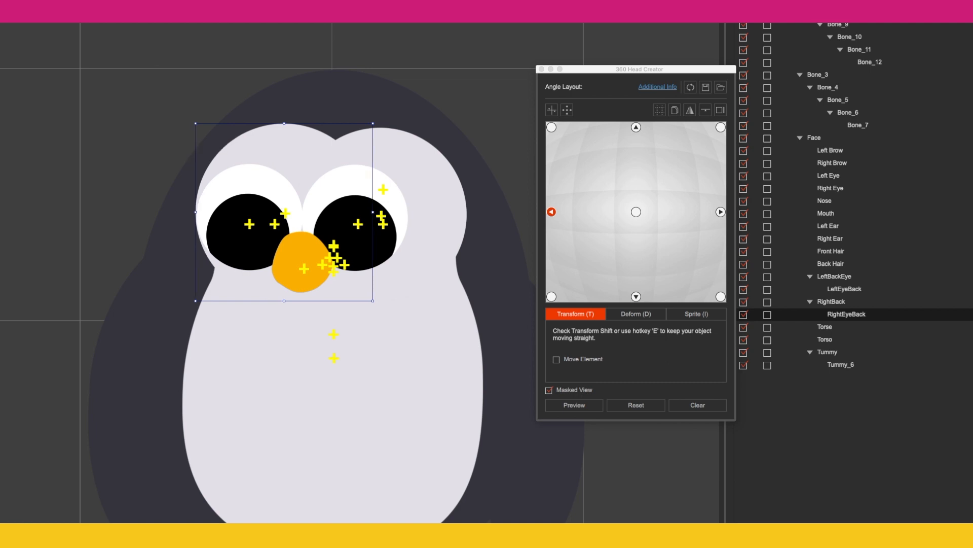
{"action": "key", "text": "Left"}
{"action": "key", "text": "Left"}
{"action": "key", "text": "Left"}
{"action": "key", "text": "Left"}
{"action": "key", "text": "Left"}
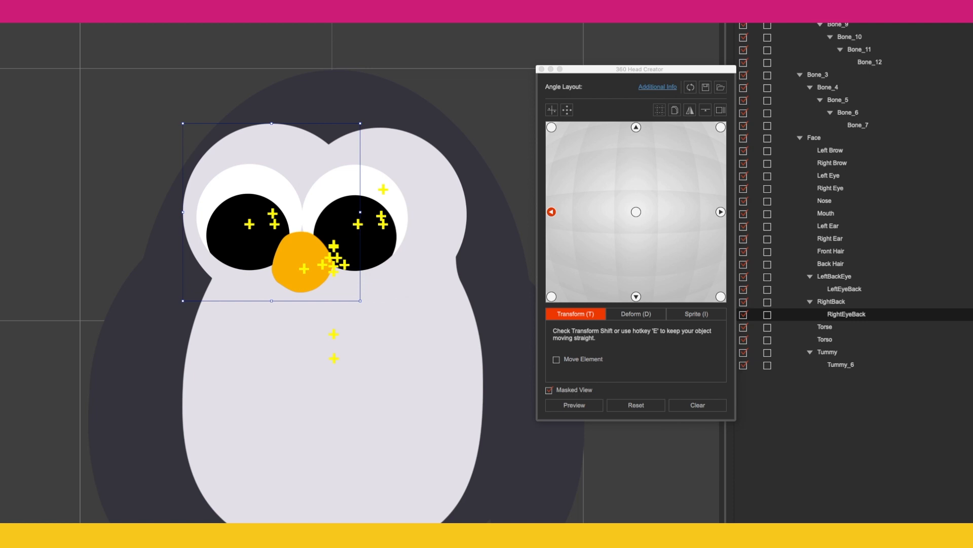
- Shift the Tummy_6 element left in the left-facing angle to follow the turned face
{"action": "left_click", "coordinate": [229, 355]}
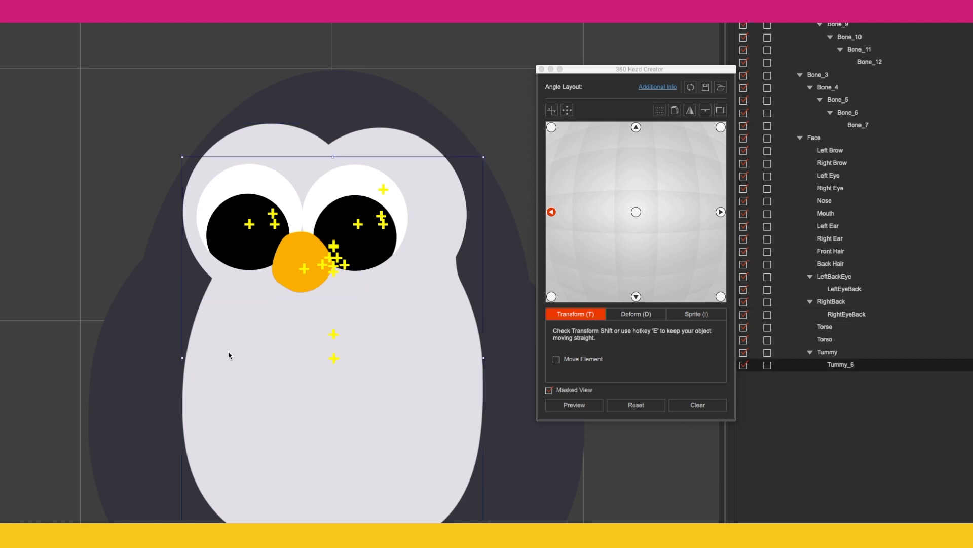
{"action": "key", "text": "Left"}
{"action": "key", "text": "Left"}
{"action": "key", "text": "Left"}
{"action": "key", "text": "Left"}
{"action": "key", "text": "Left"}
{"action": "key", "text": "Left"}
{"action": "key", "text": "Left"}
{"action": "key", "text": "Left"}
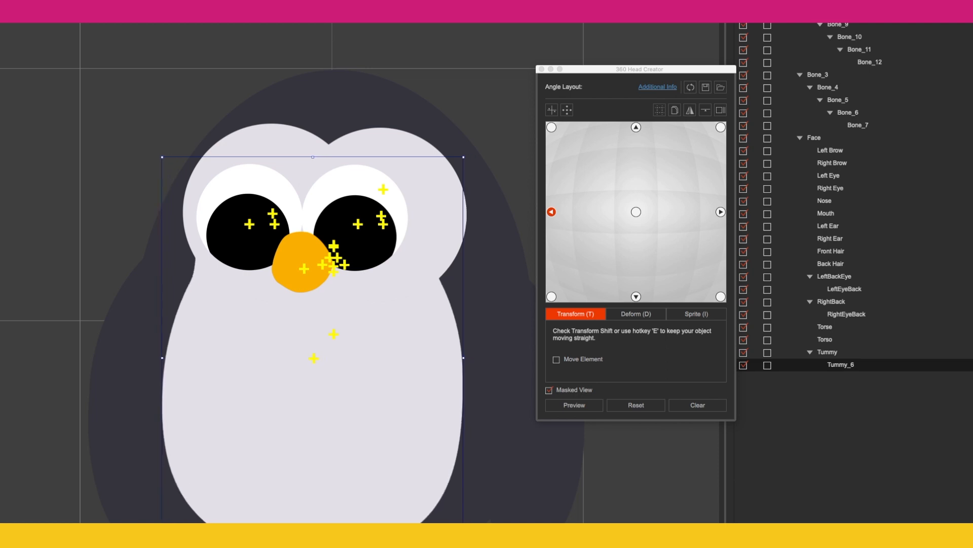
{"action": "key", "text": "Left"}
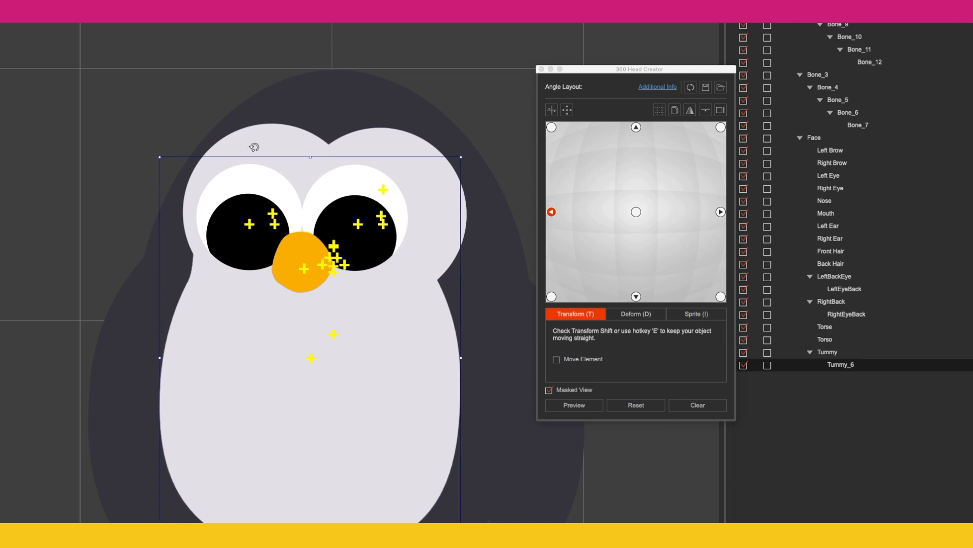
- Nudge the RightEyeBack element slightly further left in the left-facing angle, and select the LeftEyeBack element
{"action": "left_click", "coordinate": [255, 131]}
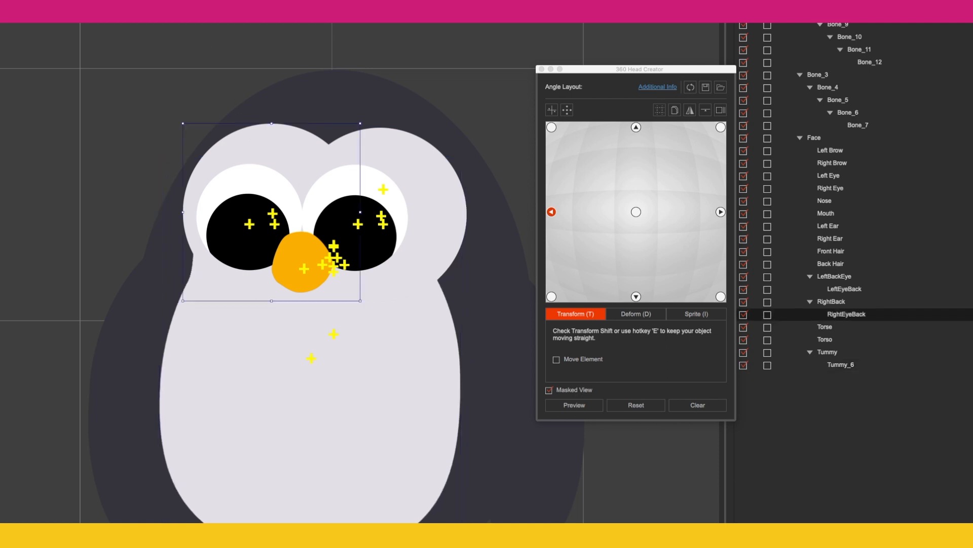
{"action": "left_click", "coordinate": [405, 162]}
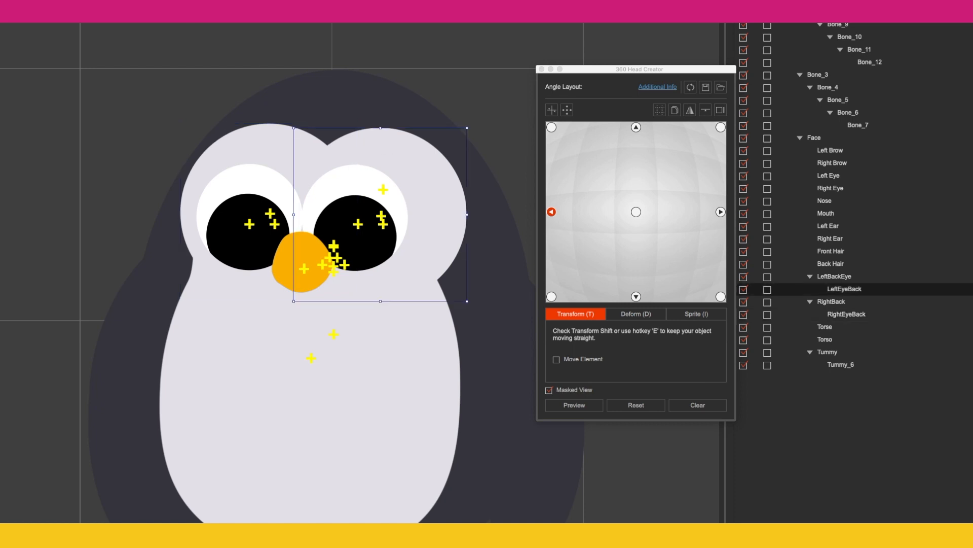
- Nudge the LeftEyeBack sprite further left in the left-facing head angle
{"action": "key", "text": "Left"}
{"action": "key", "text": "Left"}
{"action": "key", "text": "Left"}
{"action": "key", "text": "Left"}
{"action": "key", "text": "Left"}
{"action": "key", "text": "Left"}
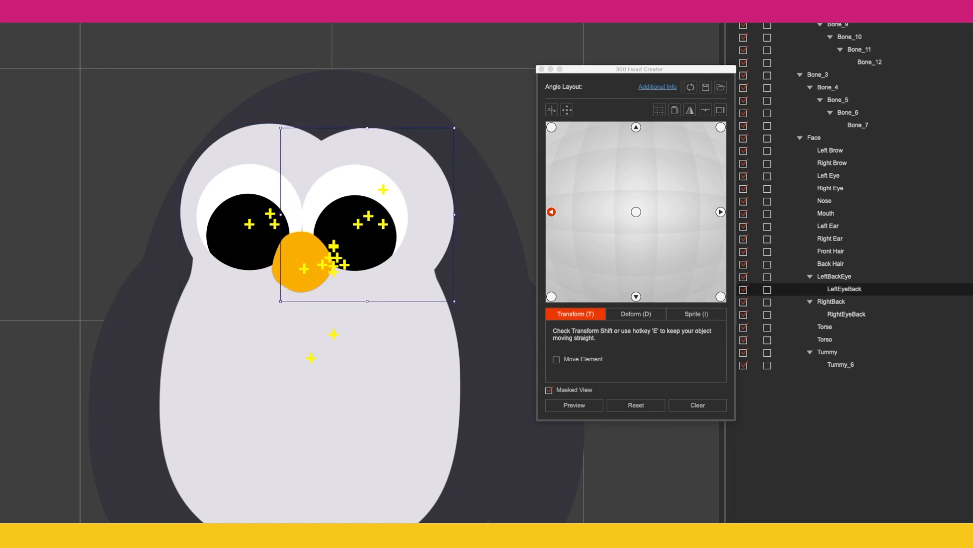
- Nudge the orange beak (Mouth) slightly left in the left-facing head angle
{"action": "left_click", "coordinate": [292, 248]}
{"action": "key", "text": "Left"}
{"action": "key", "text": "Left"}
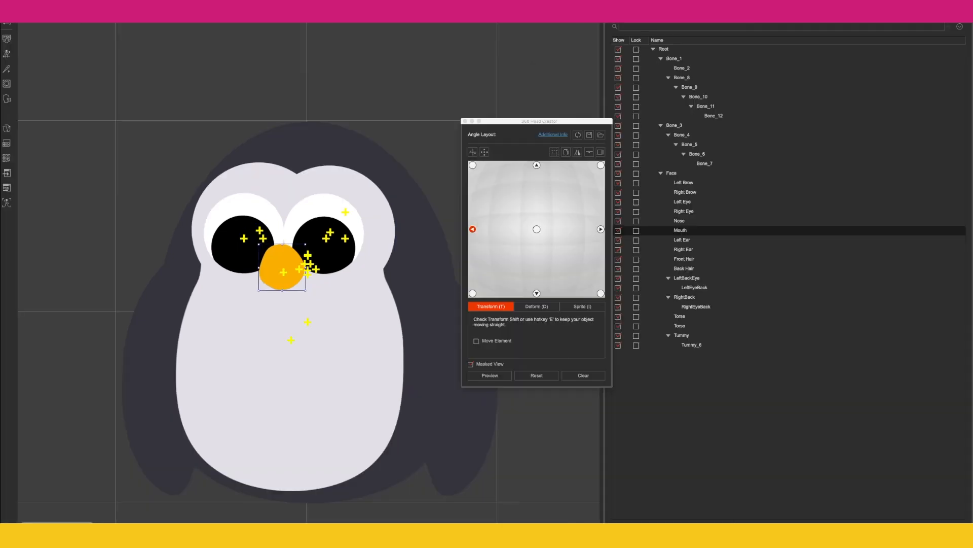
- Nudge the RightEyeBack sprite slightly right in the left-facing angle and preview the head turn
{"action": "left_click", "coordinate": [241, 182]}
{"action": "key", "text": "Right"}
{"action": "key", "text": "Right"}
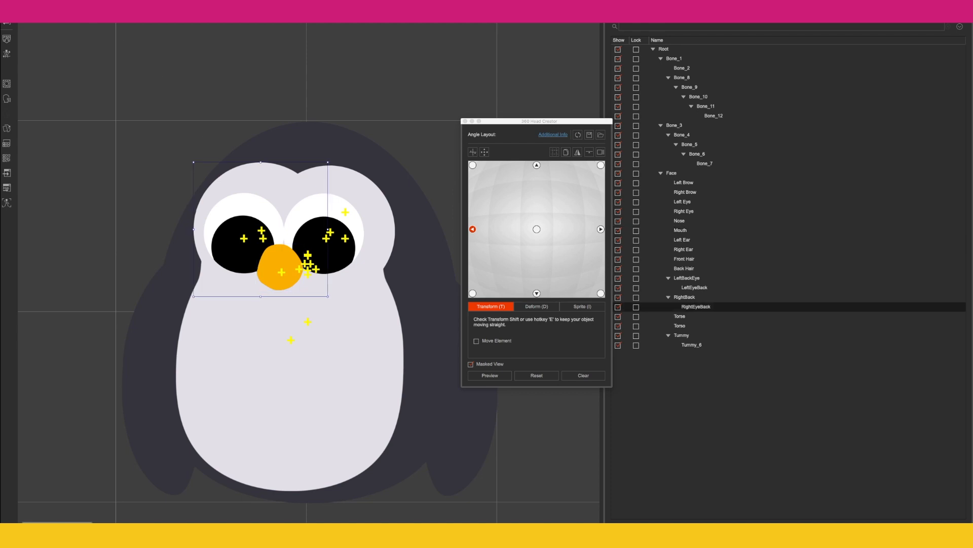
{"action": "key", "text": "Right"}
{"action": "key", "text": "Right"}
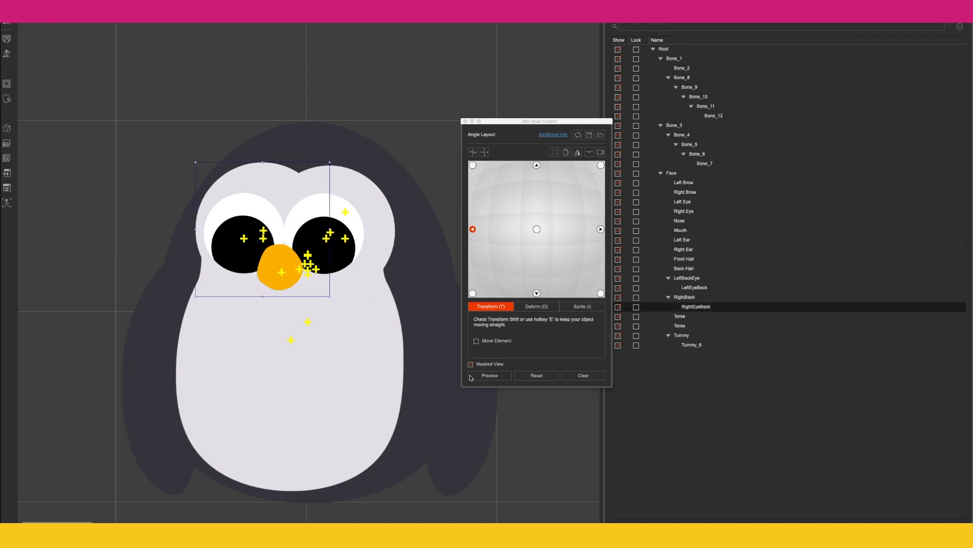
{"action": "left_click", "coordinate": [490, 375]}
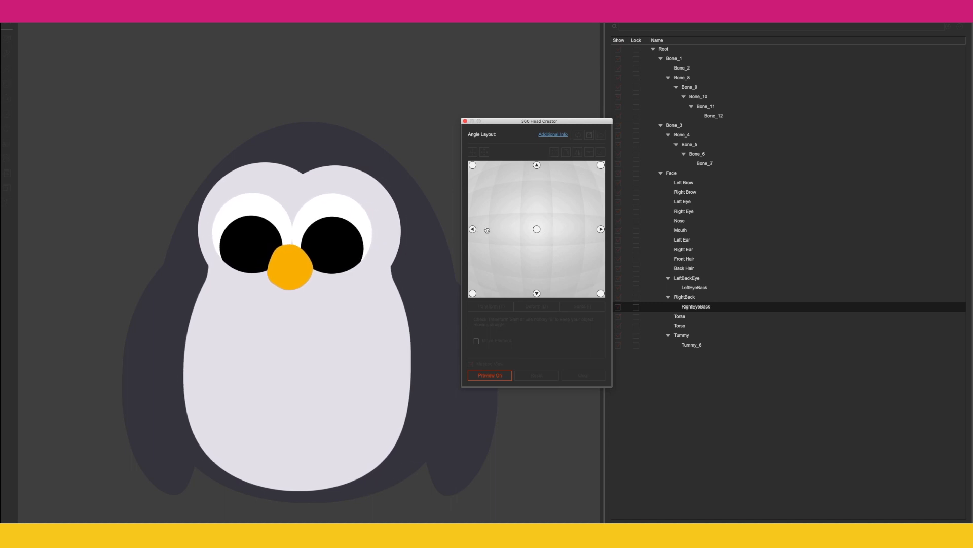
{"action": "left_click", "coordinate": [533, 236]}
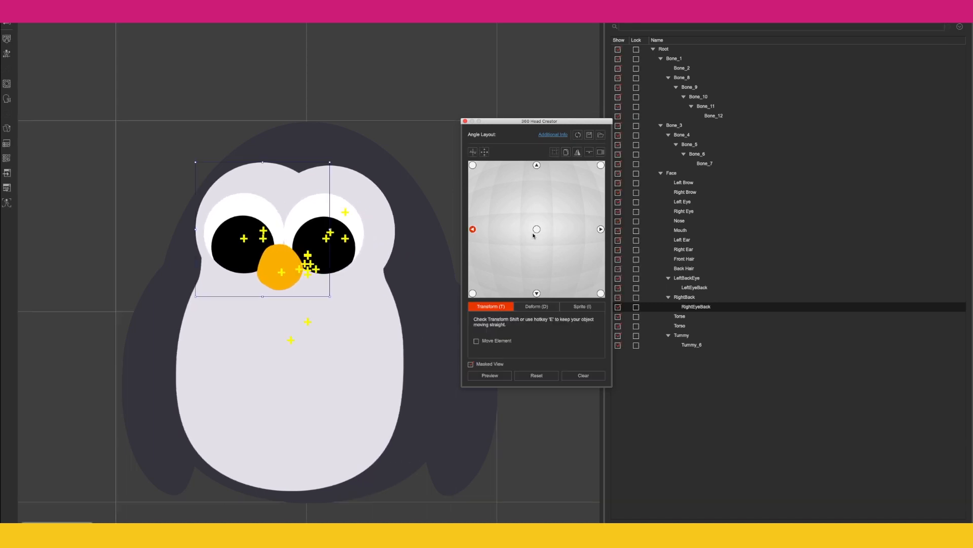
- Switch to the right-facing head angle and shift the Left Eye to the right
{"action": "left_click", "coordinate": [601, 230]}
{"action": "left_click", "coordinate": [359, 212]}
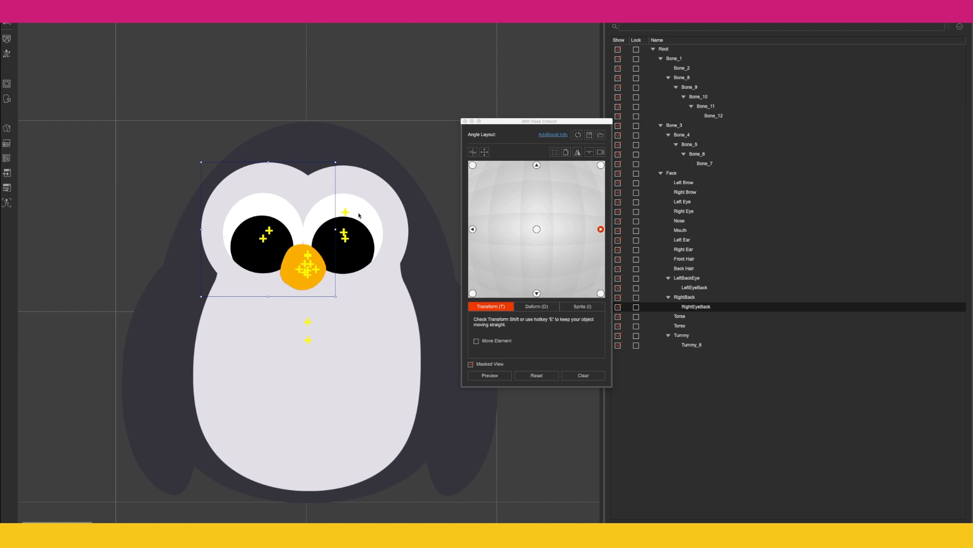
{"action": "left_click_drag", "start_coordinate": [357, 211], "coordinate": [376, 210]}
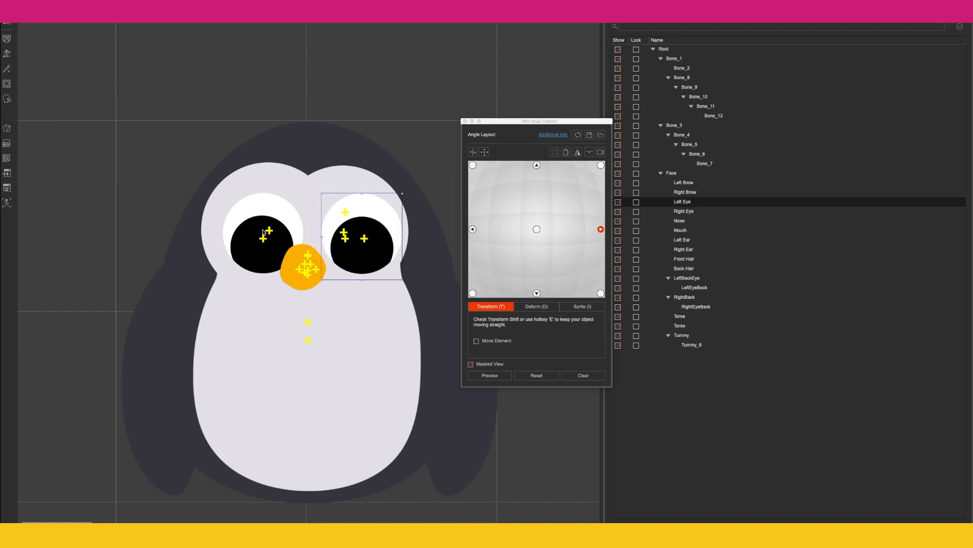
- Shift the Right Eye to the right to match the displaced Left Eye in the right-facing angle
{"action": "left_click", "coordinate": [283, 211]}
{"action": "key", "text": "Right"}
{"action": "key", "text": "Right"}
{"action": "key", "text": "Right"}
{"action": "key", "text": "Right"}
{"action": "key", "text": "Right"}
{"action": "key", "text": "Right"}
{"action": "key", "text": "Right"}
{"action": "key", "text": "Right"}
{"action": "key", "text": "Right"}
{"action": "key", "text": "Right"}
{"action": "key", "text": "Right"}
{"action": "key", "text": "Right"}
{"action": "key", "text": "Right"}
{"action": "key", "text": "Right"}
{"action": "key", "text": "Right"}
{"action": "key", "text": "Right"}
{"action": "key", "text": "Right"}
{"action": "key", "text": "Right"}
{"action": "key", "text": "Right"}
{"action": "key", "text": "Right"}
{"action": "key", "text": "Right"}
{"action": "key", "text": "Right"}
{"action": "key", "text": "Right"}
{"action": "key", "text": "Right"}
{"action": "key", "text": "Right"}
{"action": "key", "text": "Right"}
{"action": "key", "text": "Right"}
{"action": "key", "text": "Right"}
{"action": "key", "text": "Right"}
{"action": "key", "text": "Right"}
{"action": "key", "text": "Right"}
{"action": "key", "text": "Right"}
{"action": "key", "text": "Right"}
{"action": "key", "text": "Right"}
{"action": "key", "text": "Right"}
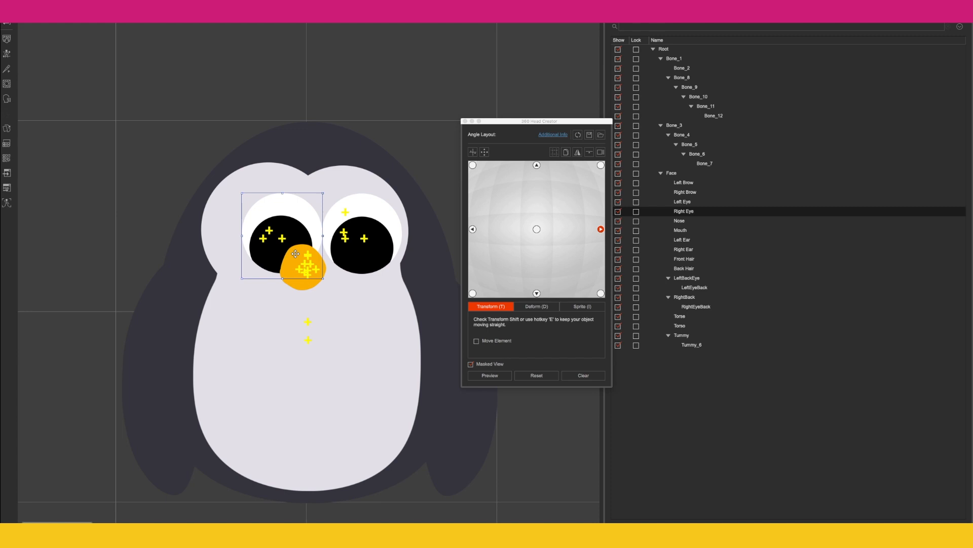
- Shift the orange beak (Mouth) to the right so it sits centred between the displaced eyes
{"action": "left_click", "coordinate": [311, 288]}
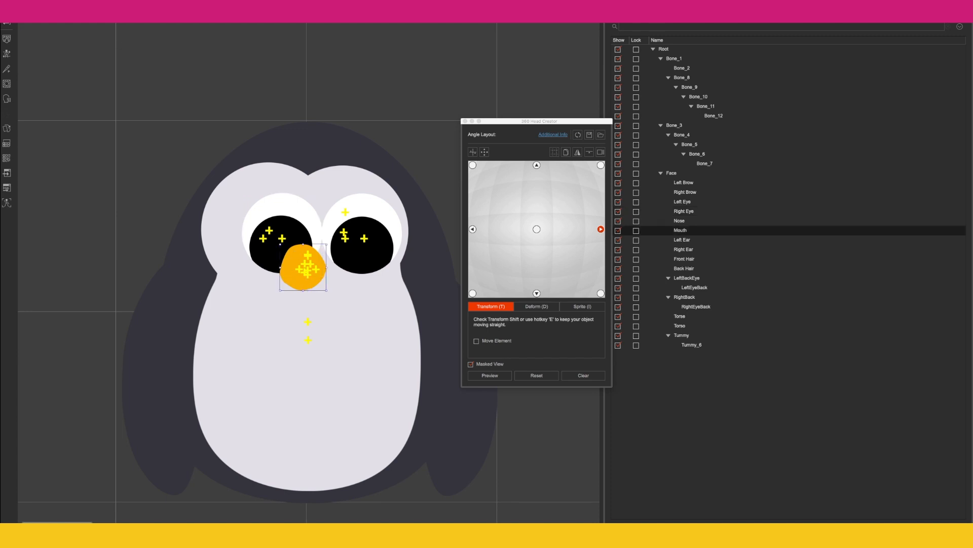
{"action": "key", "text": "Right"}
{"action": "key", "text": "Right"}
{"action": "key", "text": "Right"}
{"action": "key", "text": "Right"}
{"action": "key", "text": "Right"}
{"action": "key", "text": "Right"}
{"action": "key", "text": "Right"}
{"action": "key", "text": "Right"}
{"action": "key", "text": "Right"}
{"action": "key", "text": "Right"}
{"action": "key", "text": "Right"}
{"action": "key", "text": "Right"}
{"action": "key", "text": "Right"}
{"action": "key", "text": "Right"}
{"action": "key", "text": "Right"}
{"action": "key", "text": "Right"}
{"action": "key", "text": "Right"}
{"action": "key", "text": "Right"}
{"action": "key", "text": "Right"}
{"action": "key", "text": "Right"}
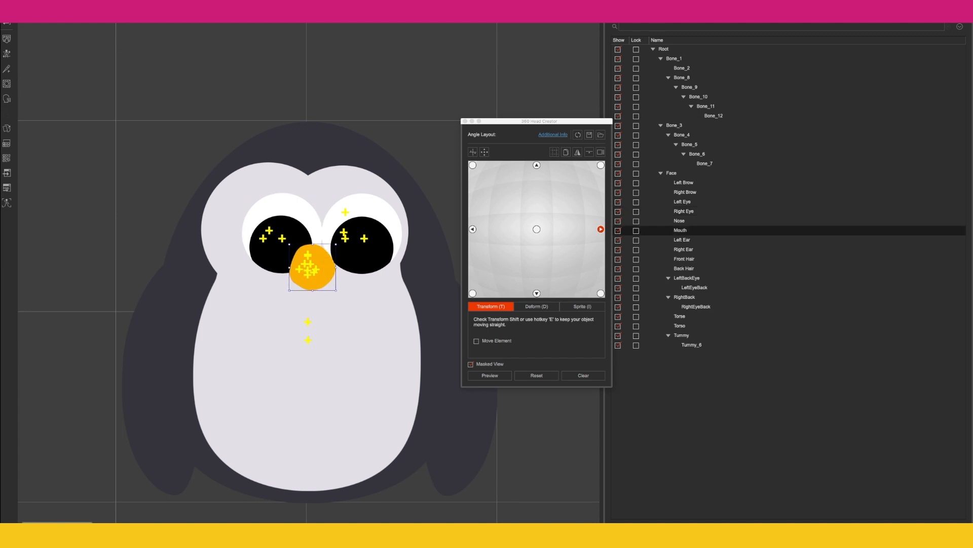
{"action": "key", "text": "Right"}
{"action": "key", "text": "Right"}
{"action": "key", "text": "Right"}
{"action": "key", "text": "Right"}
{"action": "key", "text": "Right"}
{"action": "key", "text": "Right"}
{"action": "key", "text": "Right"}
{"action": "key", "text": "Right"}
{"action": "key", "text": "Right"}
{"action": "key", "text": "Right"}
{"action": "key", "text": "Right"}
{"action": "key", "text": "Right"}
{"action": "key", "text": "Right"}
{"action": "key", "text": "Right"}
{"action": "key", "text": "Right"}
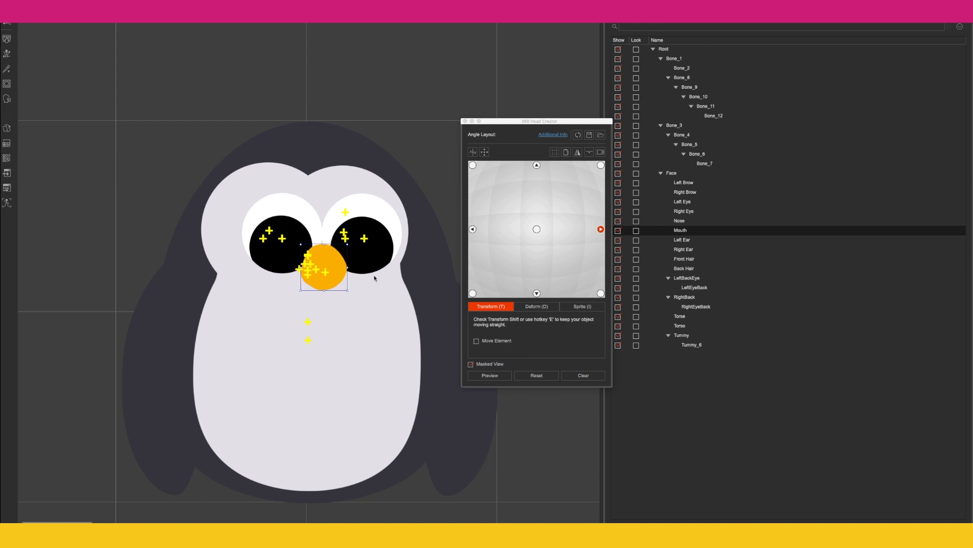
- Shift the pale belly sprite Tummy_6 slightly right in the right-facing angle
{"action": "left_click", "coordinate": [376, 333]}
{"action": "key", "text": "Right"}
{"action": "key", "text": "Right"}
{"action": "key", "text": "Right"}
{"action": "key", "text": "Right"}
{"action": "key", "text": "Right"}
{"action": "key", "text": "Right"}
{"action": "key", "text": "Right"}
{"action": "key", "text": "Right"}
{"action": "key", "text": "Right"}
{"action": "key", "text": "Right"}
{"action": "key", "text": "Right"}
{"action": "key", "text": "Right"}
{"action": "key", "text": "Right"}
{"action": "key", "text": "Right"}
{"action": "key", "text": "Right"}
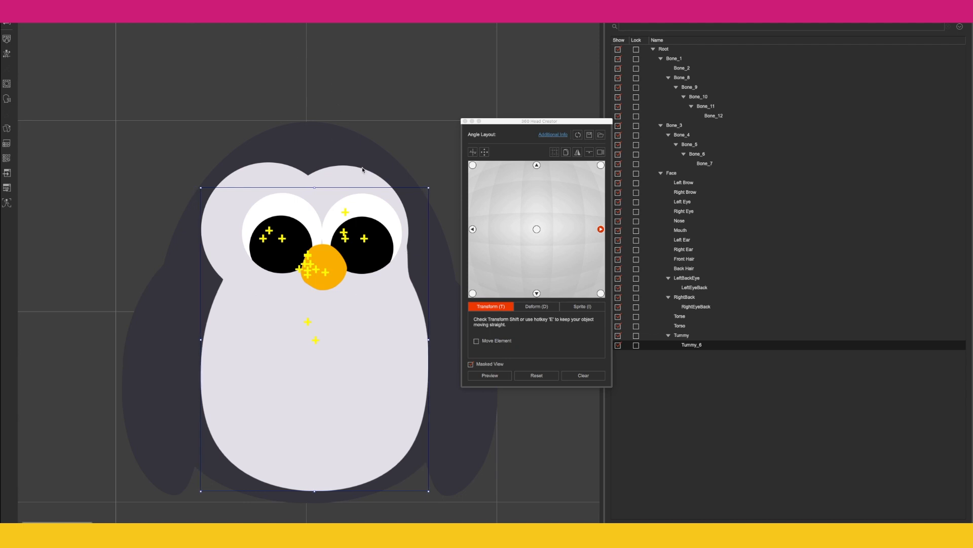
- Shift the LeftEyeBack sprite to the right in the right-facing angle
{"action": "left_click", "coordinate": [358, 176]}
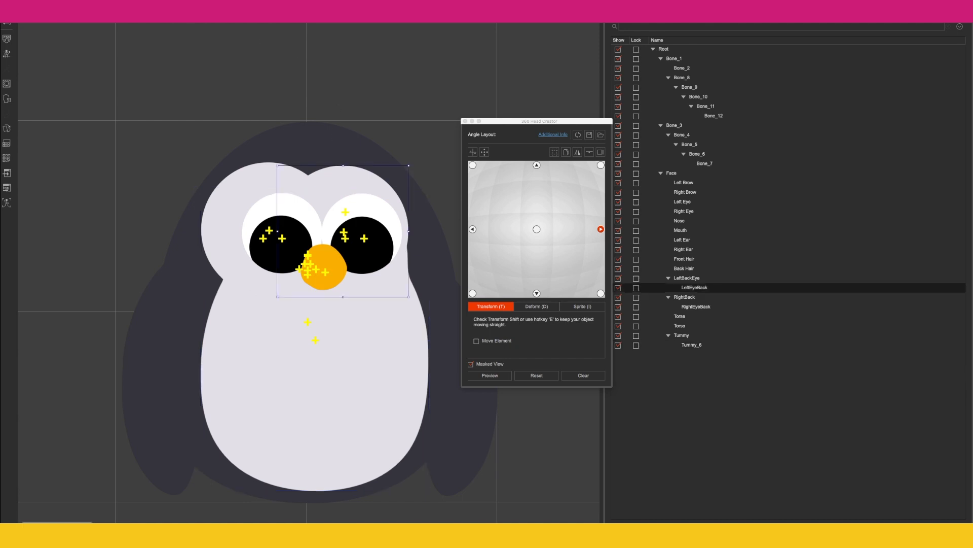
{"action": "key", "text": "Right"}
{"action": "key", "text": "Right"}
{"action": "key", "text": "Right"}
{"action": "key", "text": "Right"}
{"action": "key", "text": "Right"}
{"action": "key", "text": "Right"}
{"action": "key", "text": "Right"}
{"action": "key", "text": "Right"}
{"action": "key", "text": "Right"}
{"action": "key", "text": "Right"}
{"action": "key", "text": "Right"}
{"action": "key", "text": "Right"}
{"action": "key", "text": "Right"}
{"action": "key", "text": "Right"}
{"action": "key", "text": "Right"}
- Shift the RightEyeBack sprite to the right in the right-facing angle
{"action": "left_click", "coordinate": [235, 198]}
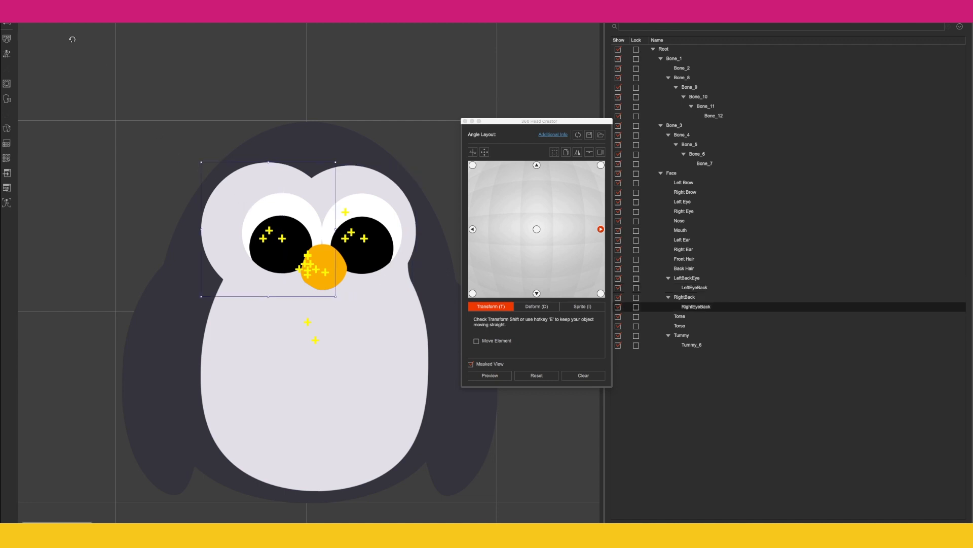
{"action": "key", "text": "Right"}
{"action": "key", "text": "Right"}
{"action": "key", "text": "Right"}
{"action": "key", "text": "Right"}
{"action": "key", "text": "Right"}
{"action": "key", "text": "Right"}
{"action": "key", "text": "Right"}
{"action": "key", "text": "Right"}
{"action": "key", "text": "Right"}
{"action": "key", "text": "Right"}
{"action": "key", "text": "Right"}
{"action": "key", "text": "Right"}
{"action": "key", "text": "Right"}
{"action": "key", "text": "Right"}
{"action": "key", "text": "Right"}
{"action": "key", "text": "Right"}
{"action": "key", "text": "Right"}
{"action": "key", "text": "Right"}
{"action": "key", "text": "Right"}
{"action": "key", "text": "Right"}
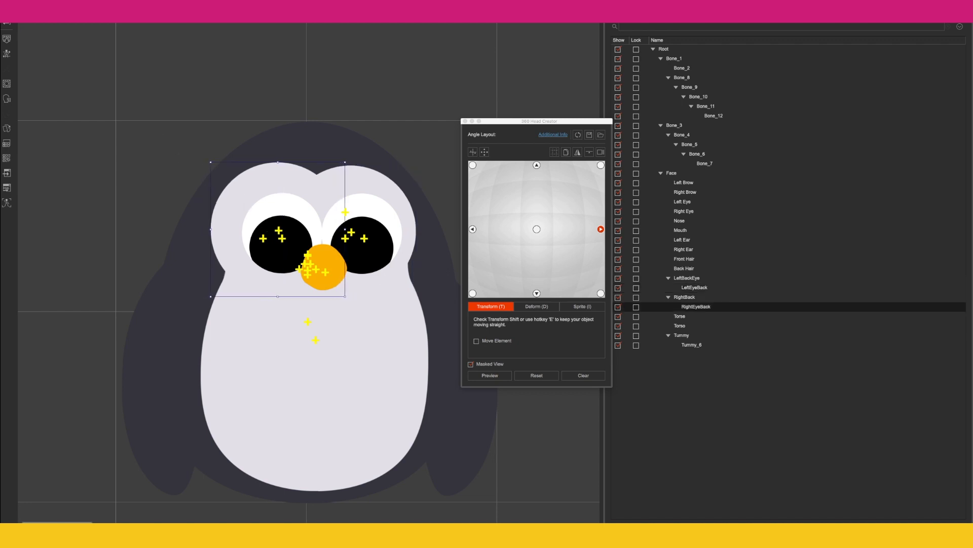
- Fine-tune the LeftEyeBack sprite by nudging it slightly back to the left
{"action": "left_click", "coordinate": [365, 184]}
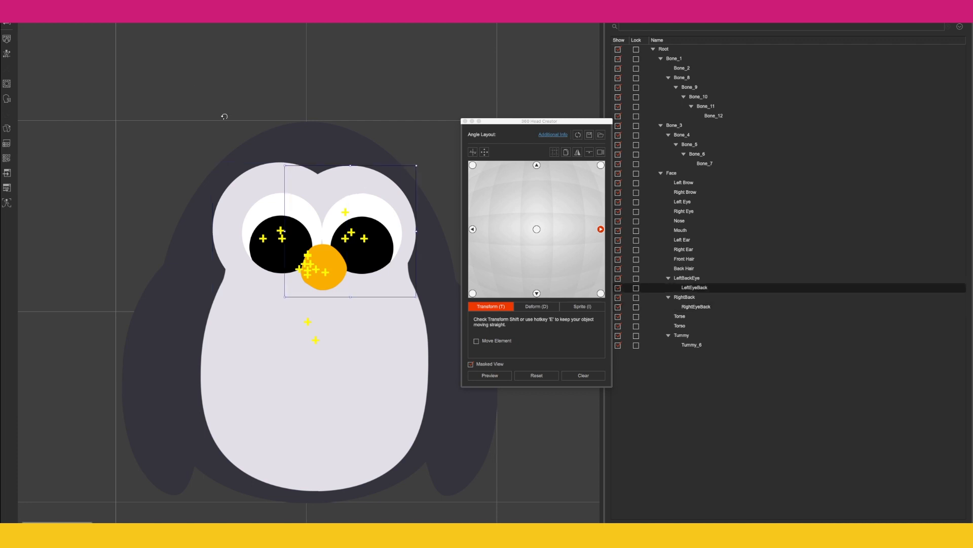
{"action": "key", "text": "Left"}
{"action": "key", "text": "Left"}
{"action": "key", "text": "Left"}
{"action": "key", "text": "Left"}
{"action": "key", "text": "Left"}
{"action": "key", "text": "Left"}
{"action": "key", "text": "Left"}
{"action": "key", "text": "Right"}
{"action": "key", "text": "Right"}
{"action": "key", "text": "Right"}
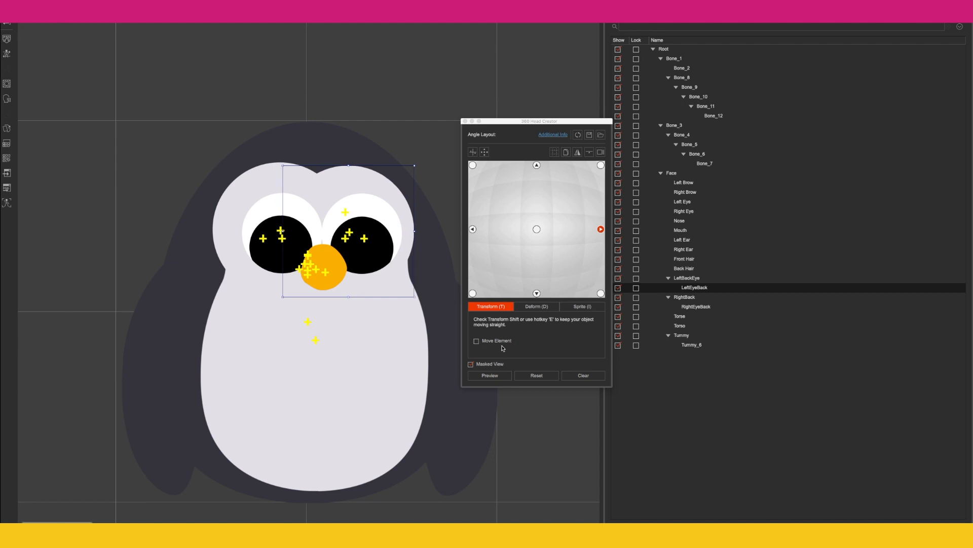
- Copy the centre front-facing pose to the up and down head angles
{"action": "left_click", "coordinate": [566, 153]}
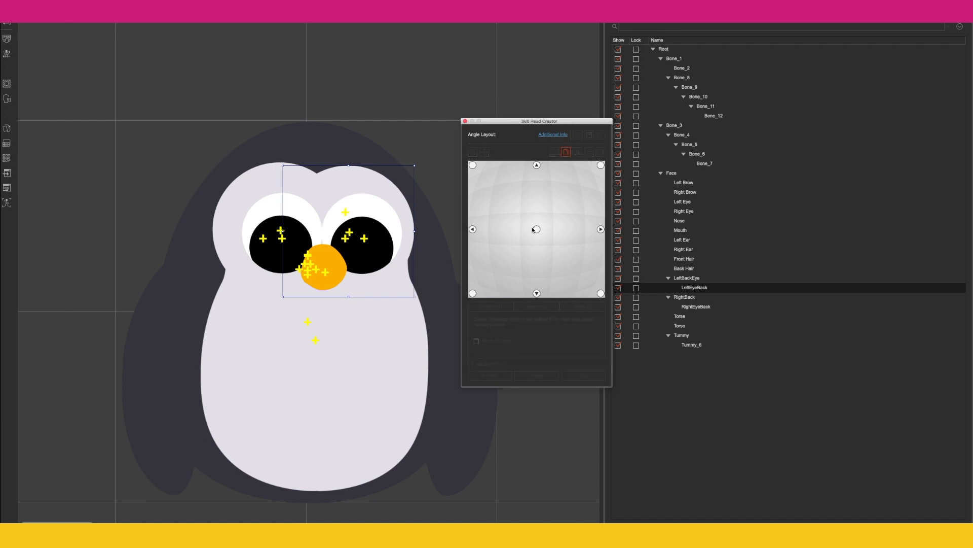
{"action": "left_click", "coordinate": [537, 165]}
{"action": "left_click", "coordinate": [565, 153]}
{"action": "left_click", "coordinate": [537, 229]}
{"action": "left_click", "coordinate": [537, 294]}
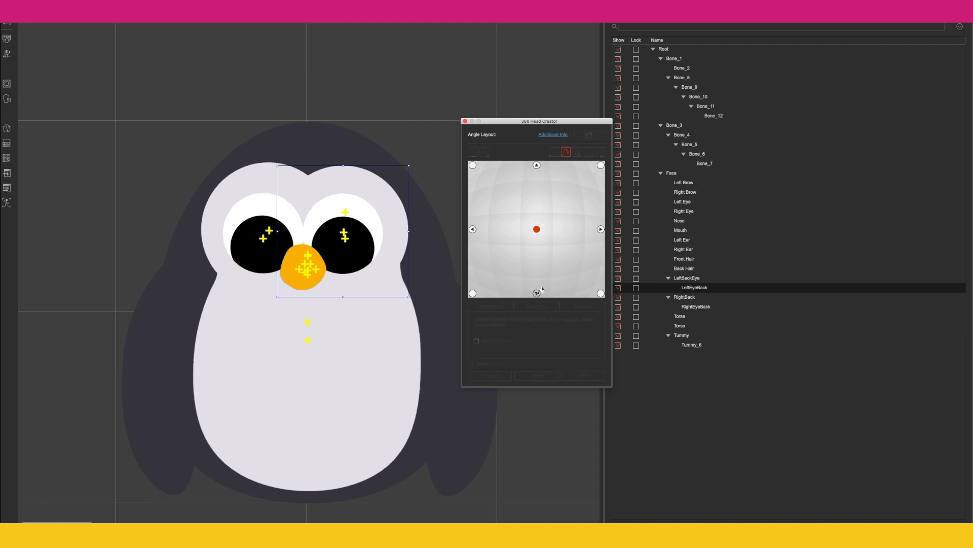
- Copy the left-facing pose to the upper-left and lower-left head angles
{"action": "left_click", "coordinate": [564, 153]}
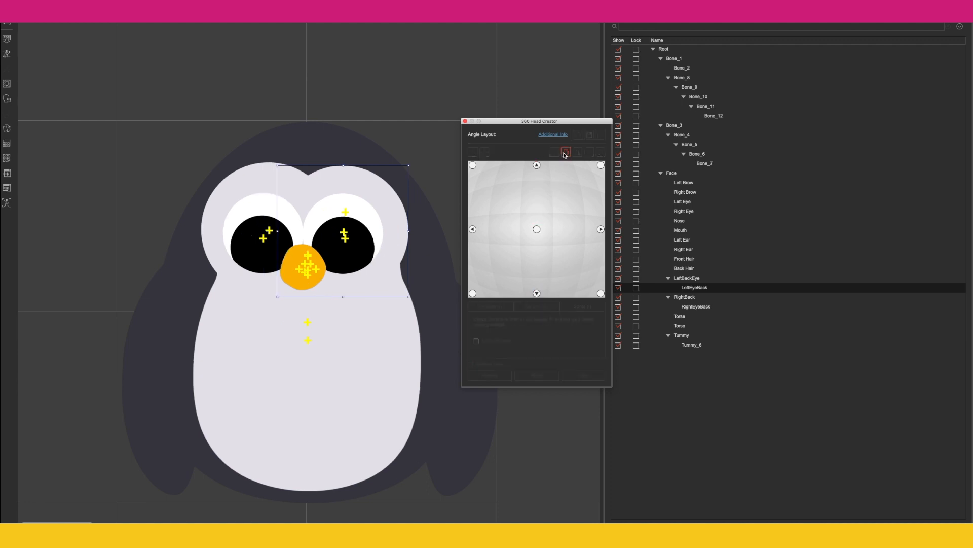
{"action": "left_click", "coordinate": [473, 228]}
{"action": "left_click", "coordinate": [565, 152]}
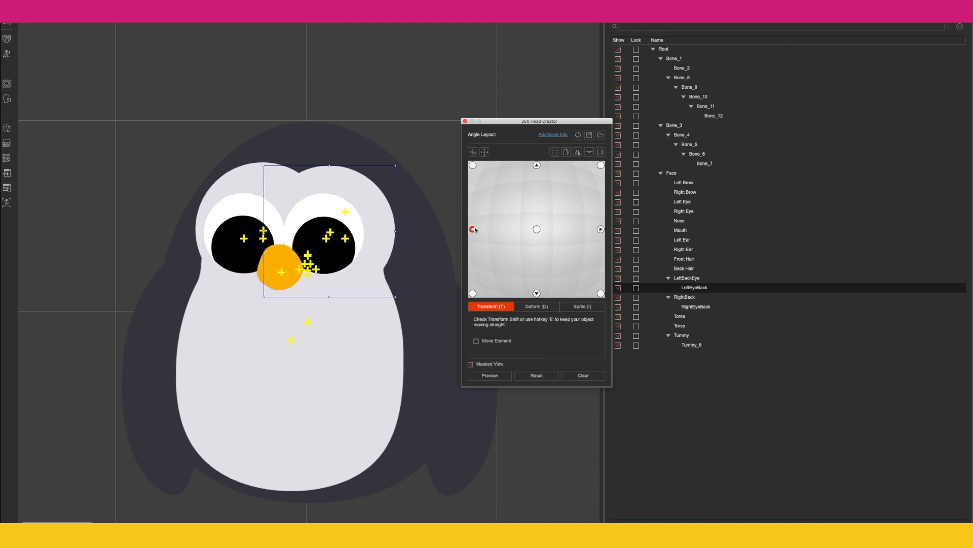
{"action": "left_click", "coordinate": [567, 153]}
{"action": "left_click", "coordinate": [473, 228]}
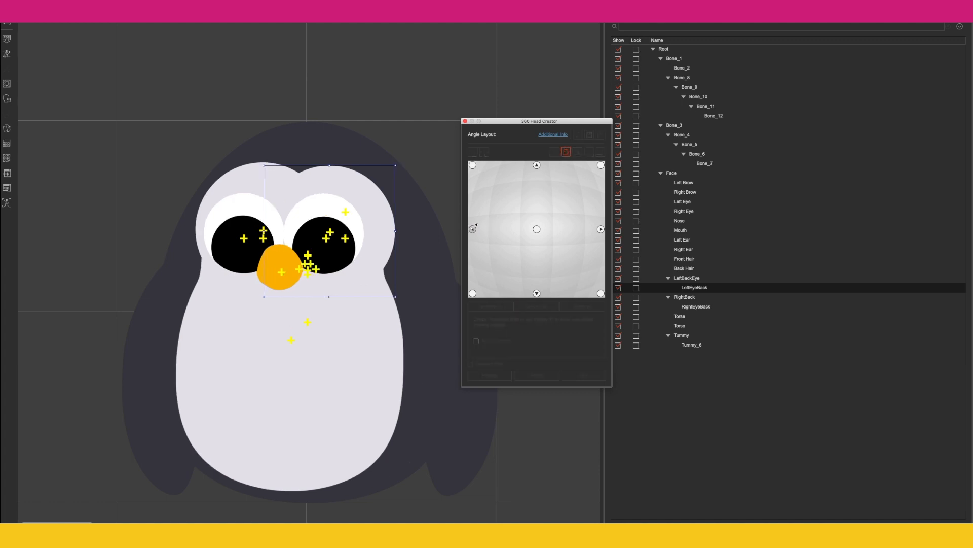
{"action": "left_click", "coordinate": [473, 165]}
{"action": "left_click", "coordinate": [566, 153]}
{"action": "left_click", "coordinate": [566, 153]}
{"action": "left_click", "coordinate": [473, 293]}
{"action": "left_click", "coordinate": [566, 152]}
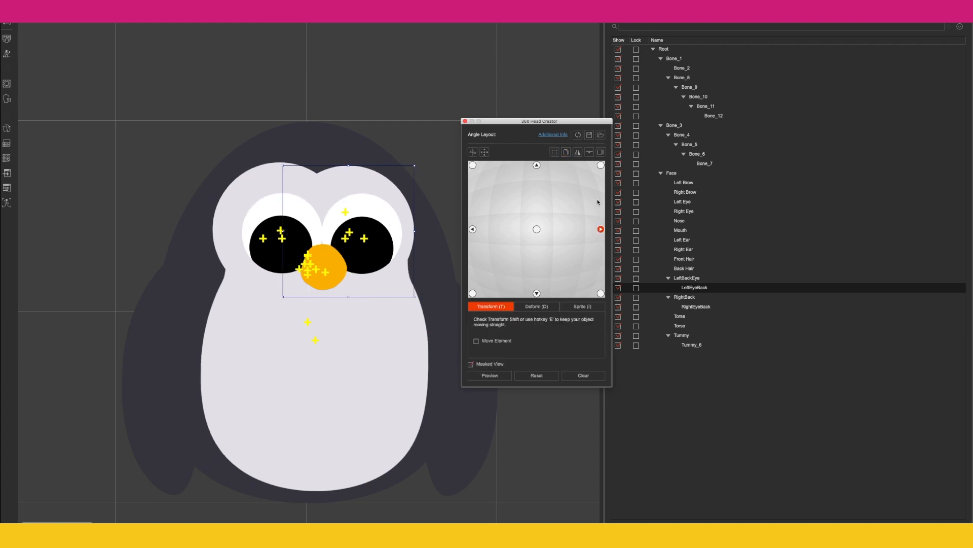
- Copy the right-facing pose to the upper-right and lower-right head angles and preview the head turn
{"action": "left_click", "coordinate": [566, 152]}
{"action": "left_click", "coordinate": [601, 166]}
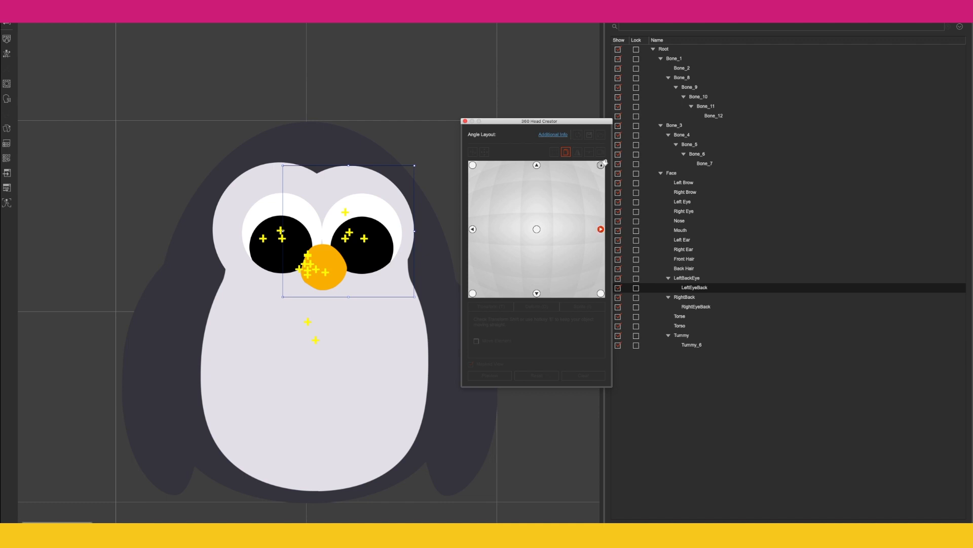
{"action": "left_click", "coordinate": [568, 153]}
{"action": "left_click", "coordinate": [566, 153]}
{"action": "left_click", "coordinate": [600, 229]}
{"action": "left_click", "coordinate": [598, 294]}
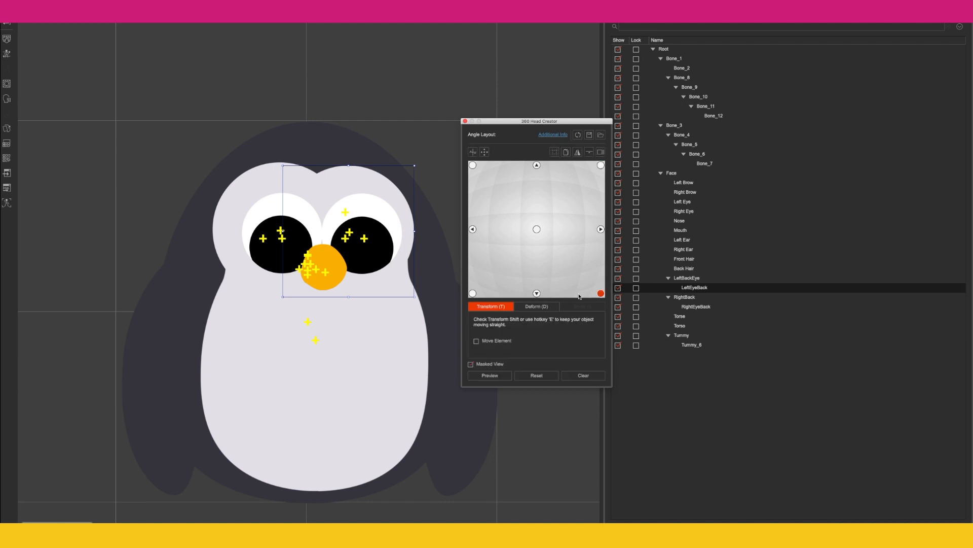
{"action": "left_click", "coordinate": [487, 374]}
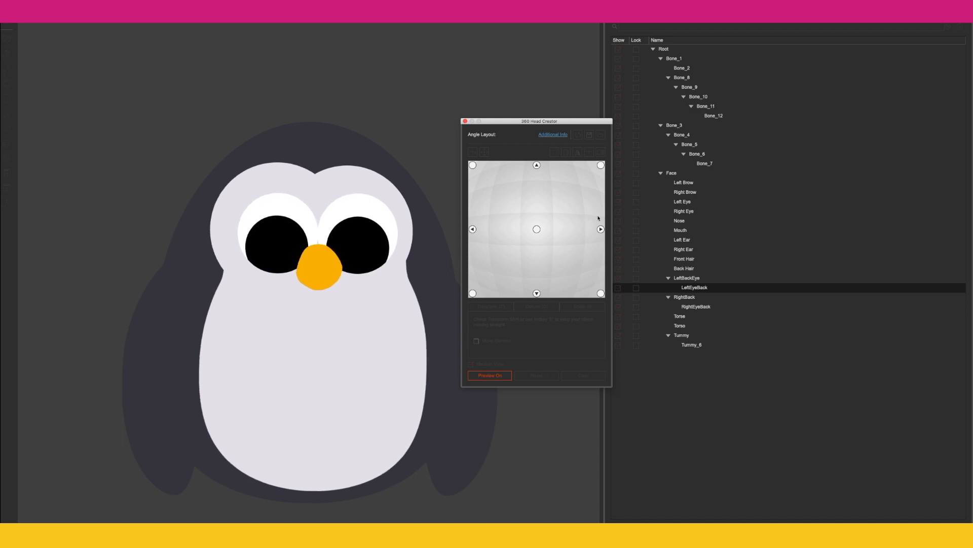
- Deform the tummy sprite in the right-facing angle, bulging its lower right edge outward and pulling its upper left edge inward
{"action": "left_click", "coordinate": [600, 228]}
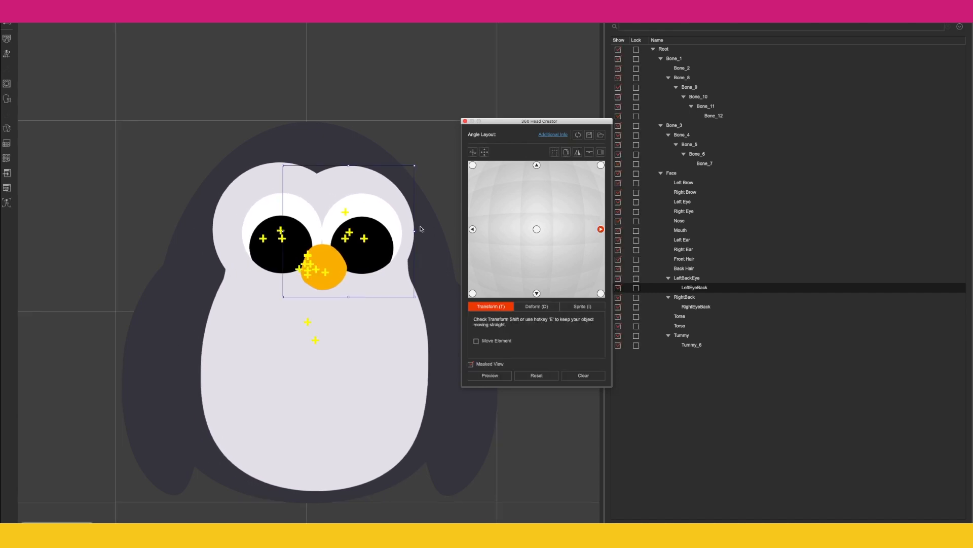
{"action": "left_click", "coordinate": [420, 365]}
{"action": "left_click", "coordinate": [537, 307]}
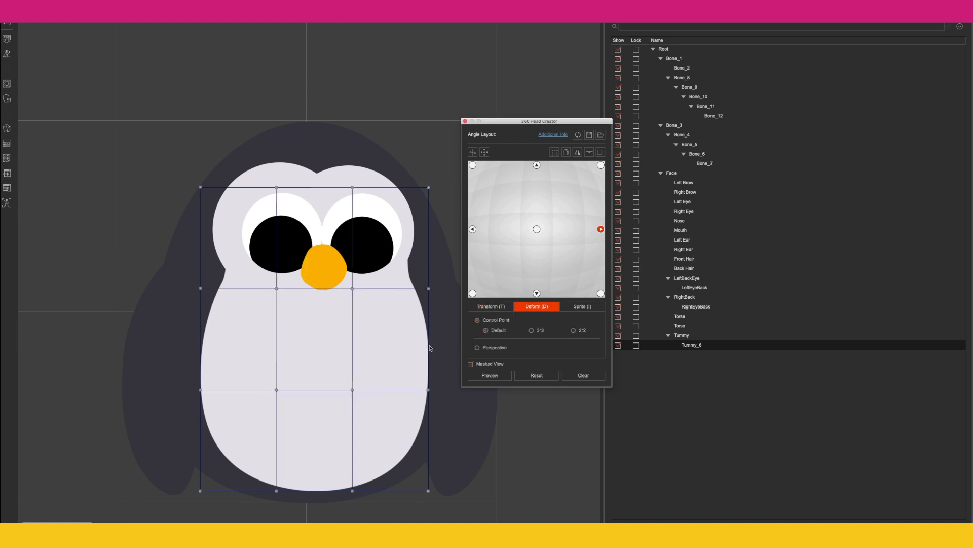
{"action": "left_click_drag", "start_coordinate": [429, 390], "coordinate": [439, 387]}
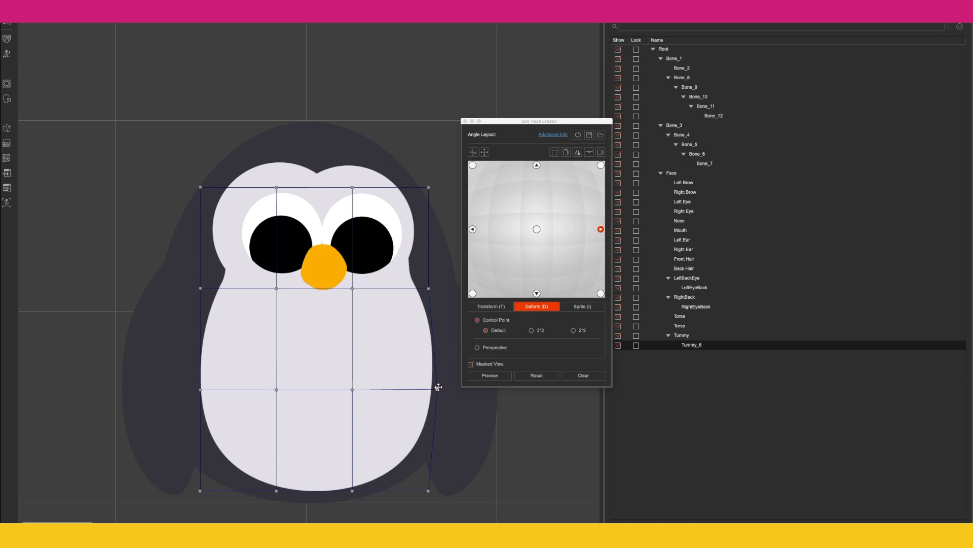
{"action": "left_click_drag", "start_coordinate": [201, 288], "coordinate": [207, 288]}
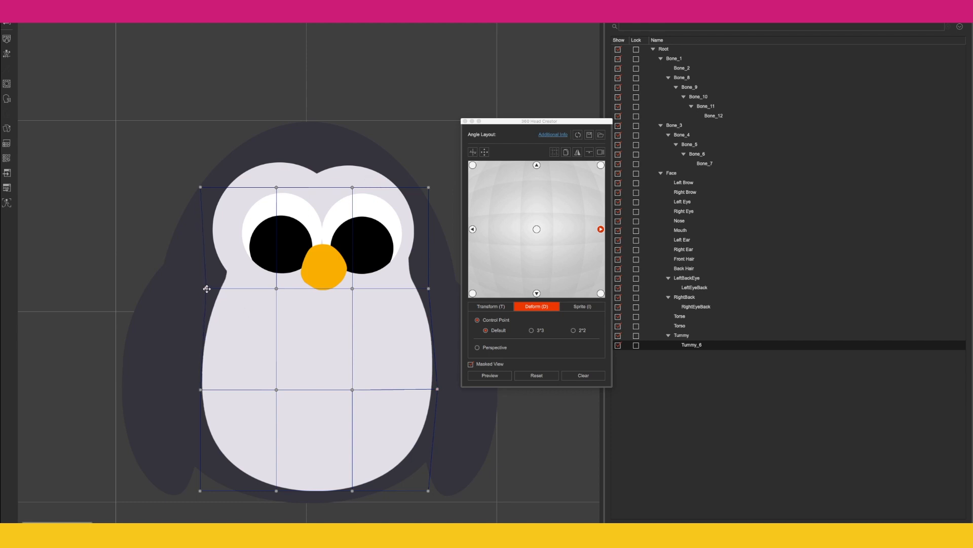
- Deform the RightEyeBack sprite in the right-facing angle by stretching its lower left corner down and nudging its upper left corner inward
{"action": "left_click", "coordinate": [249, 181]}
{"action": "left_click_drag", "start_coordinate": [212, 296], "coordinate": [216, 318]}
{"action": "left_click_drag", "start_coordinate": [256, 161], "coordinate": [214, 162]}
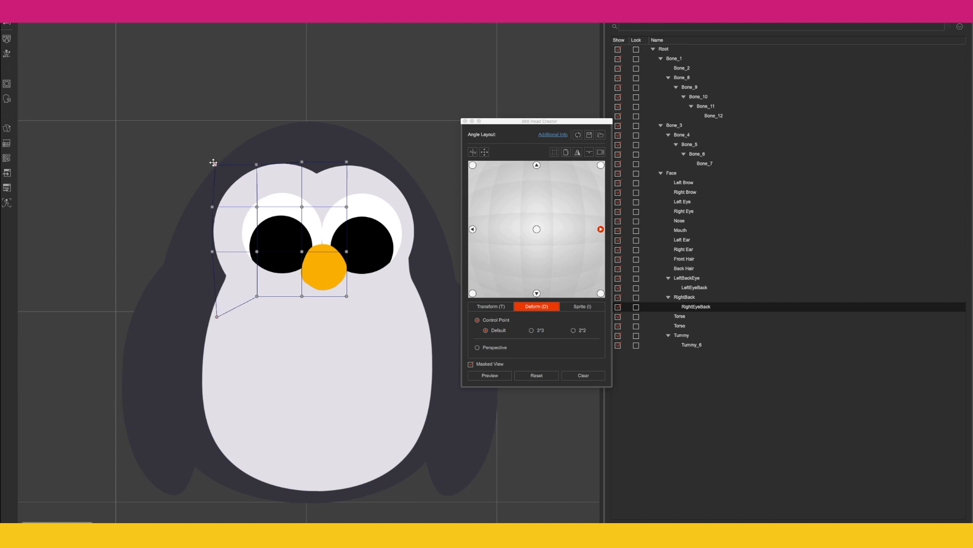
- Pull the right edge of the LeftEyeBack sprite slightly inward in the right-facing angle
{"action": "left_click", "coordinate": [372, 188]}
{"action": "left_click_drag", "start_coordinate": [415, 253], "coordinate": [409, 256]}
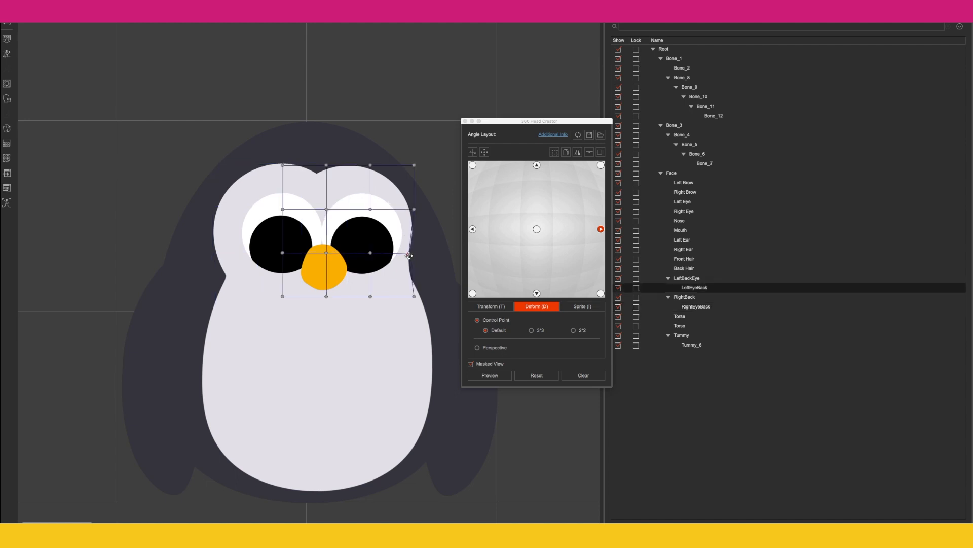
{"action": "left_click_drag", "start_coordinate": [414, 208], "coordinate": [410, 209]}
- Pull the tummy's upper right mesh corner inward and refine the right edge of the LeftEyeBack sprite in the right-facing angle
{"action": "left_click", "coordinate": [413, 312]}
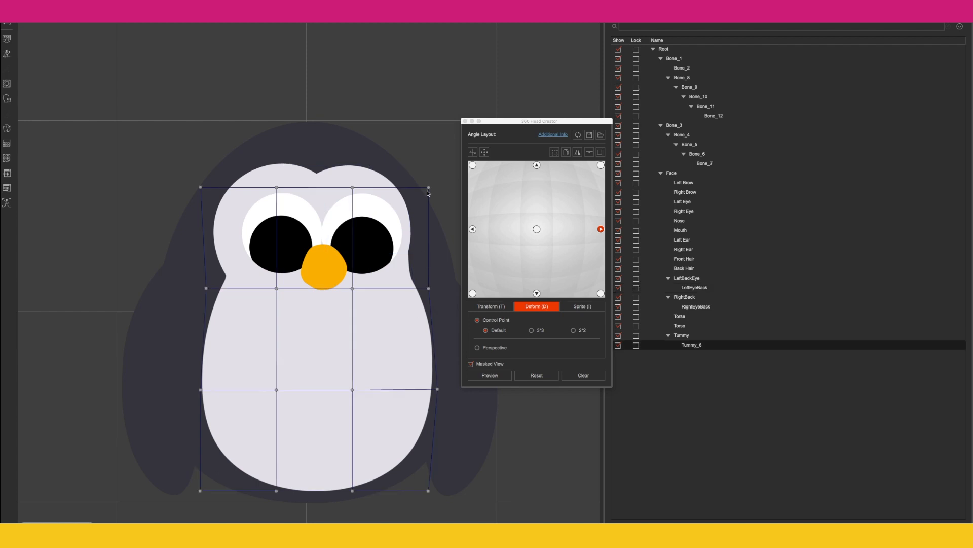
{"action": "left_click_drag", "start_coordinate": [429, 187], "coordinate": [406, 206]}
{"action": "left_click", "coordinate": [372, 180]}
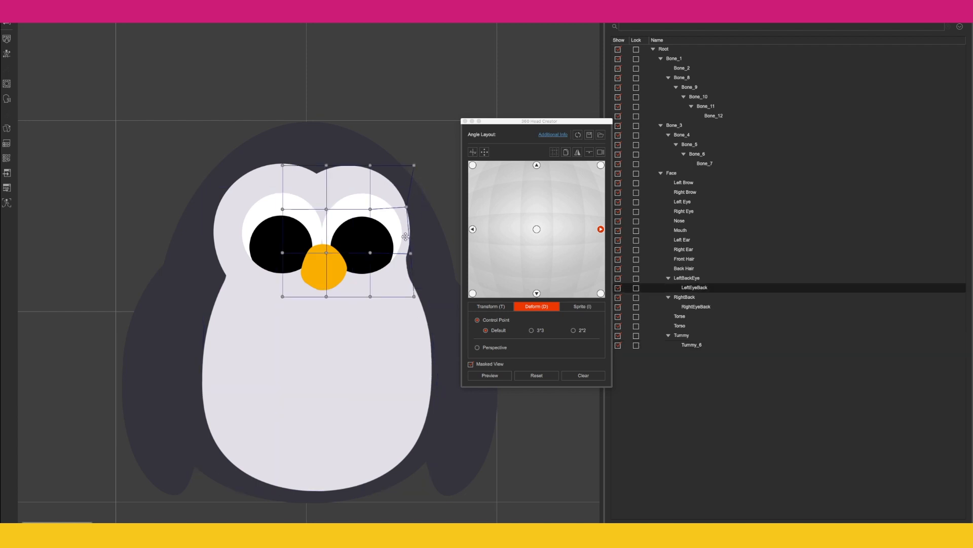
{"action": "left_click_drag", "start_coordinate": [411, 254], "coordinate": [408, 253]}
- Deform the tummy sprite in the left-facing angle, bulging its lower left edge slightly outward and pulling its lower right edge inward
{"action": "left_click", "coordinate": [472, 229]}
{"action": "left_click", "coordinate": [206, 389]}
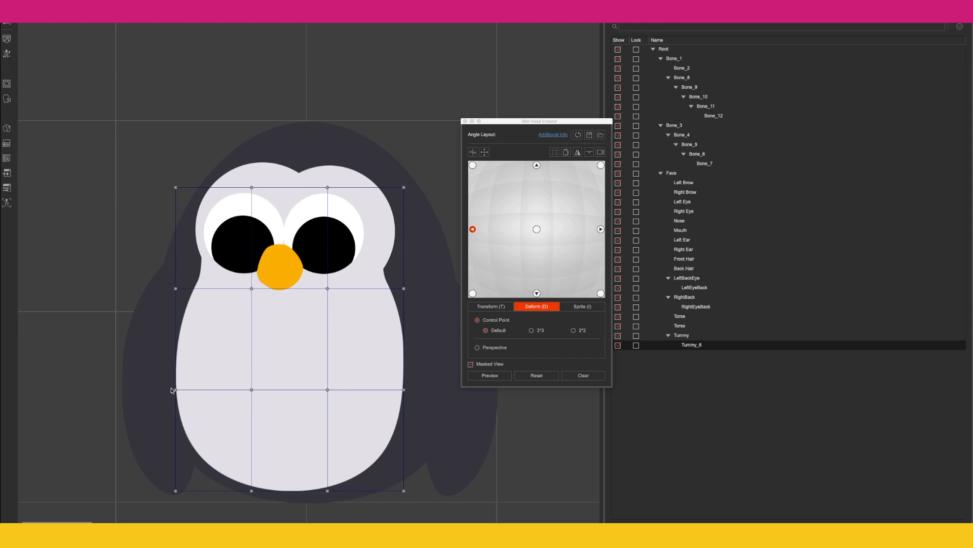
{"action": "left_click_drag", "start_coordinate": [175, 389], "coordinate": [173, 389]}
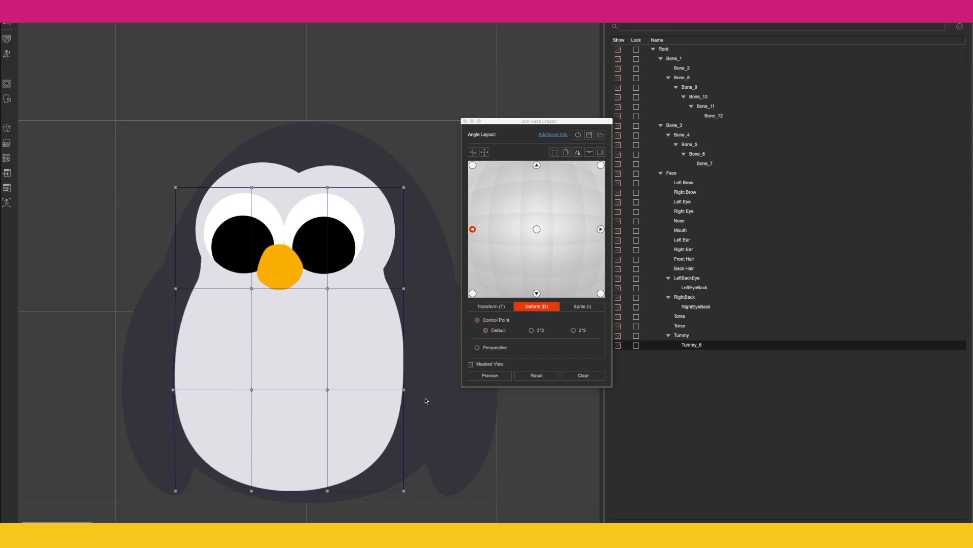
{"action": "left_click_drag", "start_coordinate": [403, 389], "coordinate": [397, 389]}
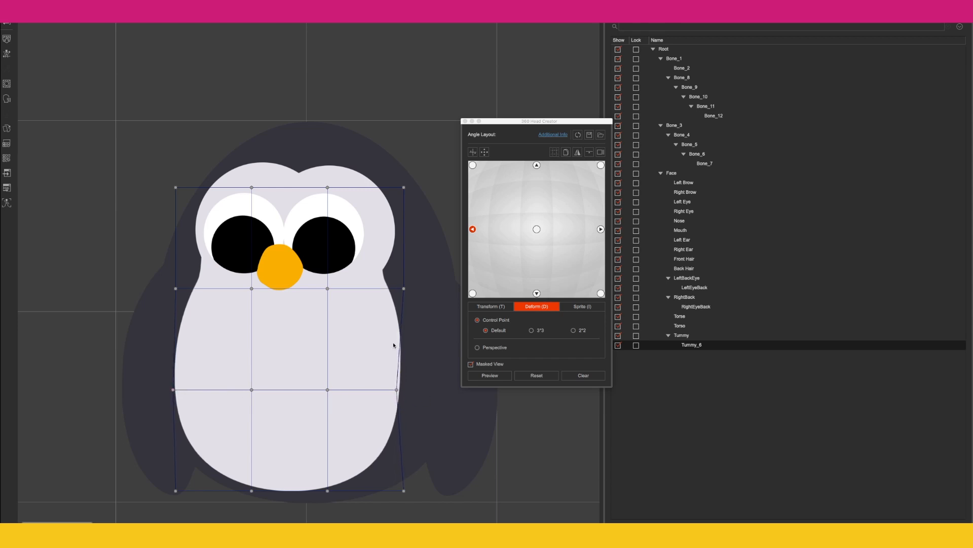
- Stretch the lower right mesh points of the LeftEyeBack sprite downward in the left-facing angle
{"action": "left_click", "coordinate": [354, 183]}
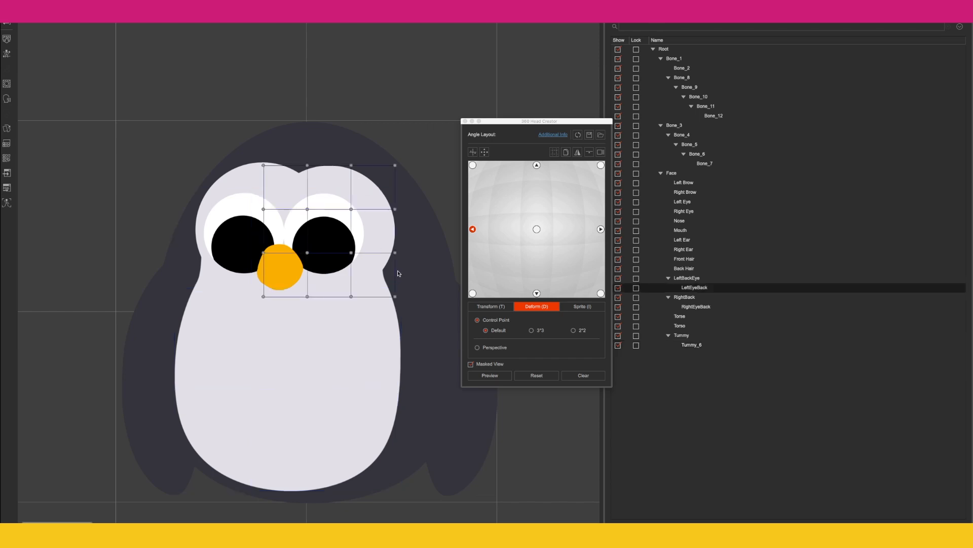
{"action": "left_click_drag", "start_coordinate": [394, 253], "coordinate": [395, 258]}
{"action": "left_click_drag", "start_coordinate": [351, 296], "coordinate": [399, 309]}
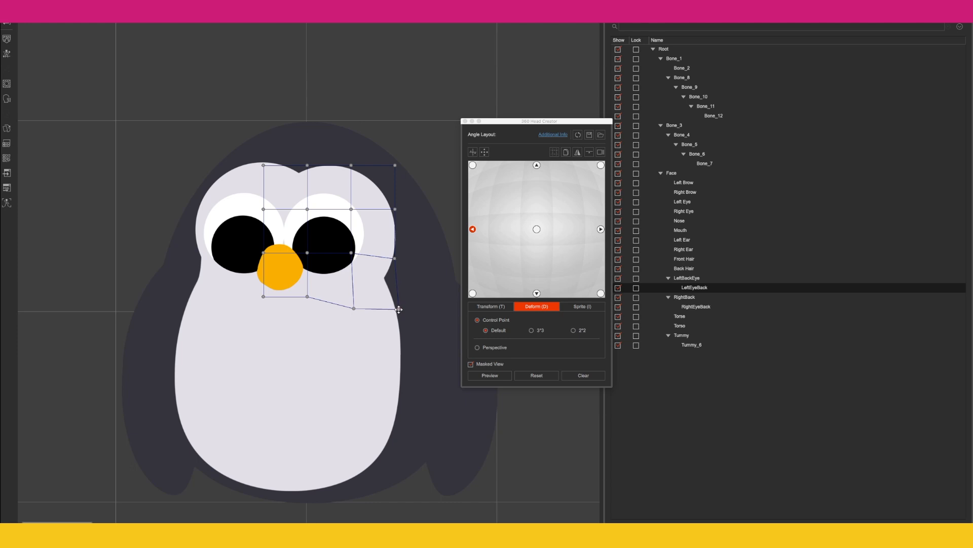
- Nudge the left edge and upper left corner of the RightEyeBack sprite inward in the left-facing angle
{"action": "left_click", "coordinate": [244, 175]}
{"action": "left_click_drag", "start_coordinate": [199, 253], "coordinate": [198, 253]}
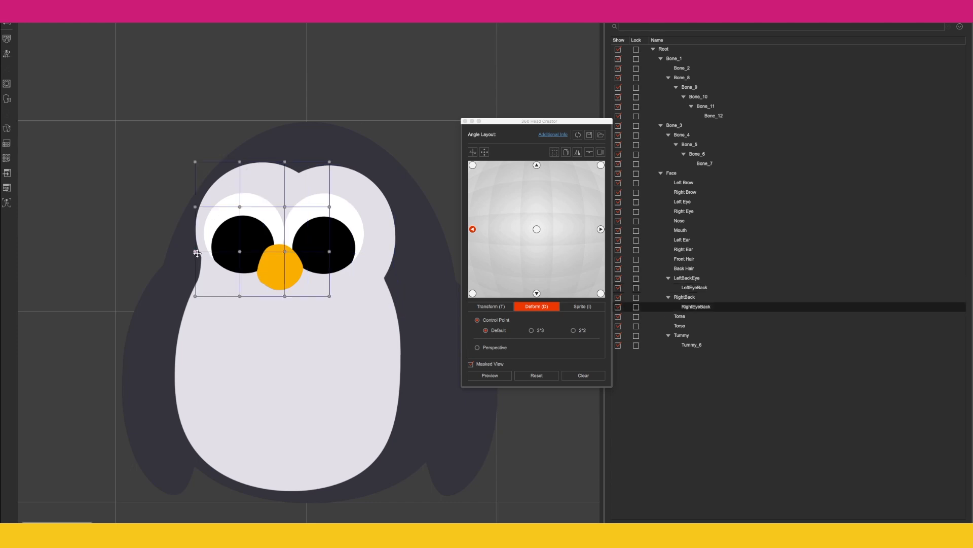
{"action": "left_click_drag", "start_coordinate": [196, 163], "coordinate": [201, 161]}
- Copy the deformed left-facing pose to the upper-left and lower-left head angles
{"action": "left_click", "coordinate": [565, 153]}
{"action": "left_click", "coordinate": [473, 165]}
{"action": "left_click", "coordinate": [568, 154]}
{"action": "left_click", "coordinate": [473, 293]}
{"action": "left_click", "coordinate": [566, 154]}
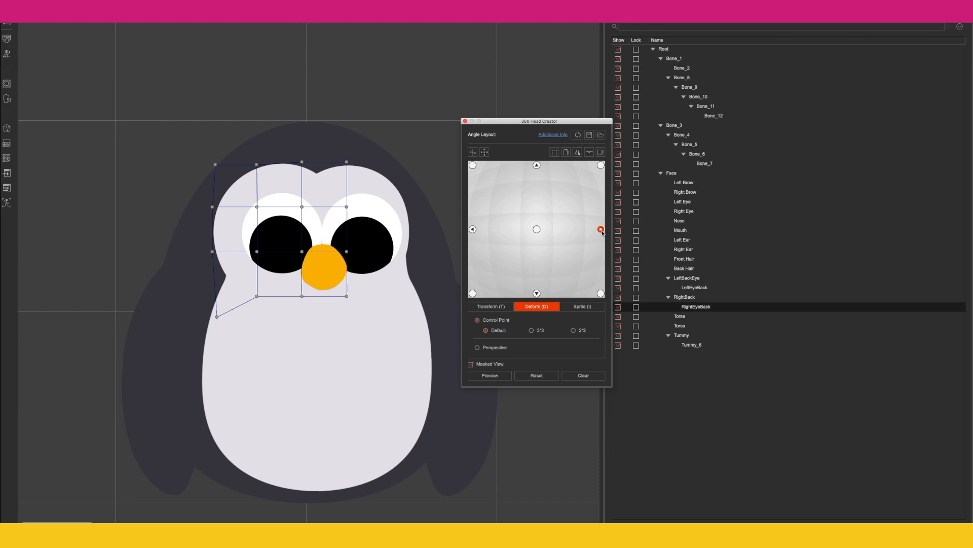
- Copy the deformed right-facing pose to the upper-right and lower-right head angles and preview the head turn
{"action": "left_click", "coordinate": [566, 152]}
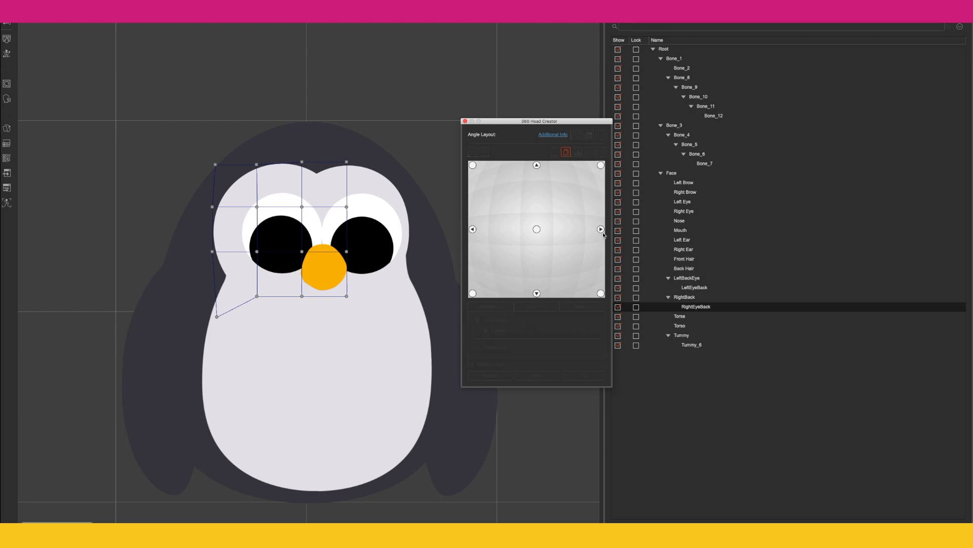
{"action": "left_click", "coordinate": [601, 165]}
{"action": "left_click", "coordinate": [566, 151]}
{"action": "left_click", "coordinate": [601, 229]}
{"action": "left_click", "coordinate": [602, 293]}
{"action": "left_click", "coordinate": [487, 375]}
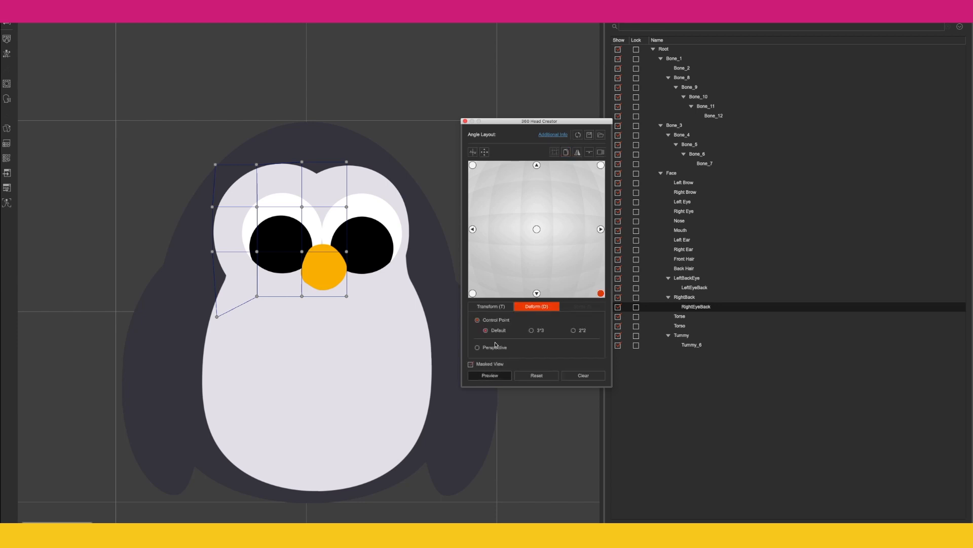
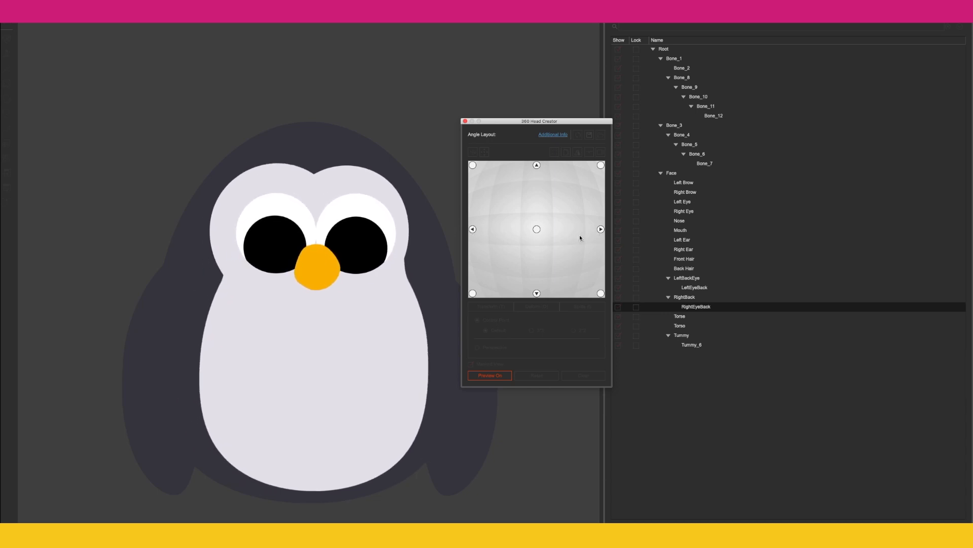
{"action": "left_click", "coordinate": [560, 233]}
- Pull the left edge and upper left corner of the Right Eye sprite inward in the left-facing angle
{"action": "left_click", "coordinate": [472, 229]}
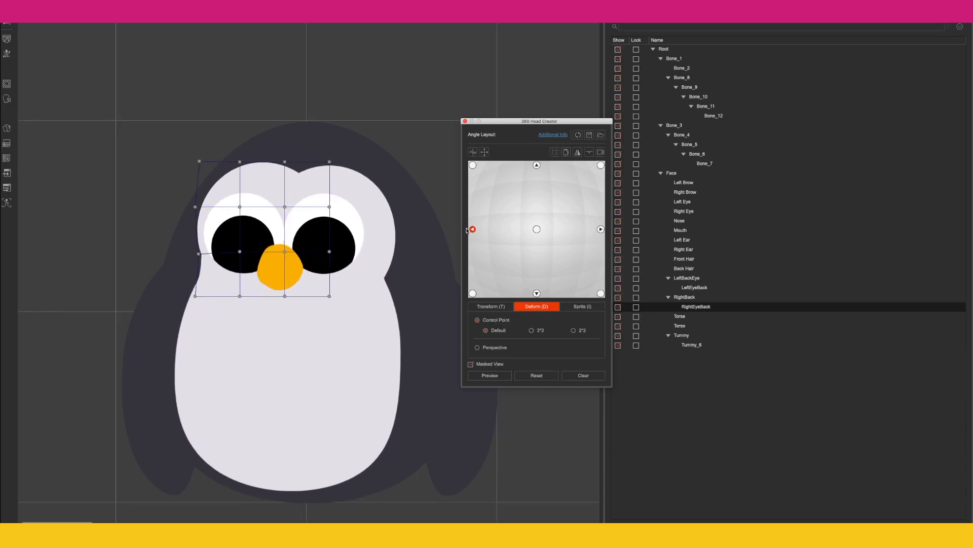
{"action": "left_click", "coordinate": [238, 208]}
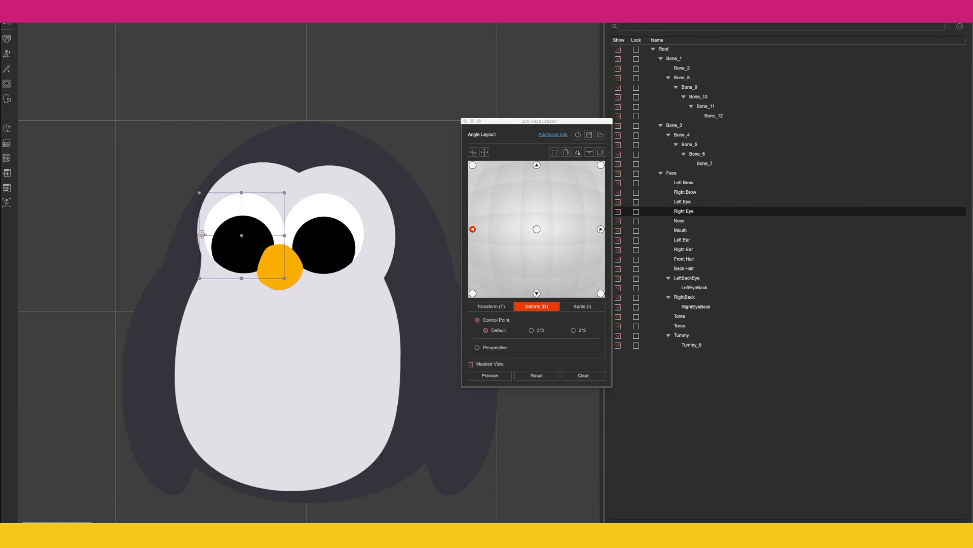
{"action": "left_click_drag", "start_coordinate": [198, 235], "coordinate": [203, 235]}
{"action": "left_click_drag", "start_coordinate": [200, 192], "coordinate": [204, 193]}
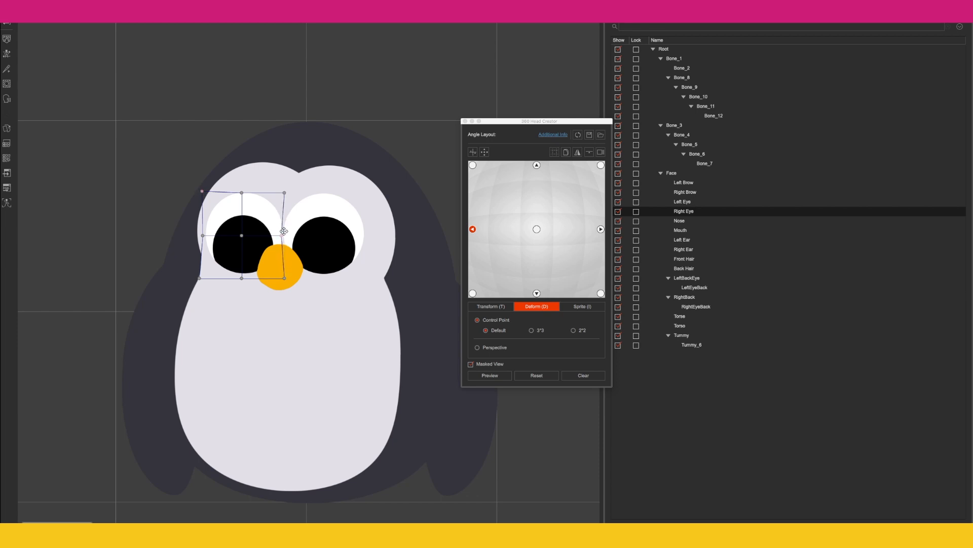
- Pull the Left Eye's right edge inward and refine the Right Eye's upper left corner in the left-facing angle
{"action": "left_click", "coordinate": [336, 217]}
{"action": "left_click_drag", "start_coordinate": [366, 236], "coordinate": [364, 233]}
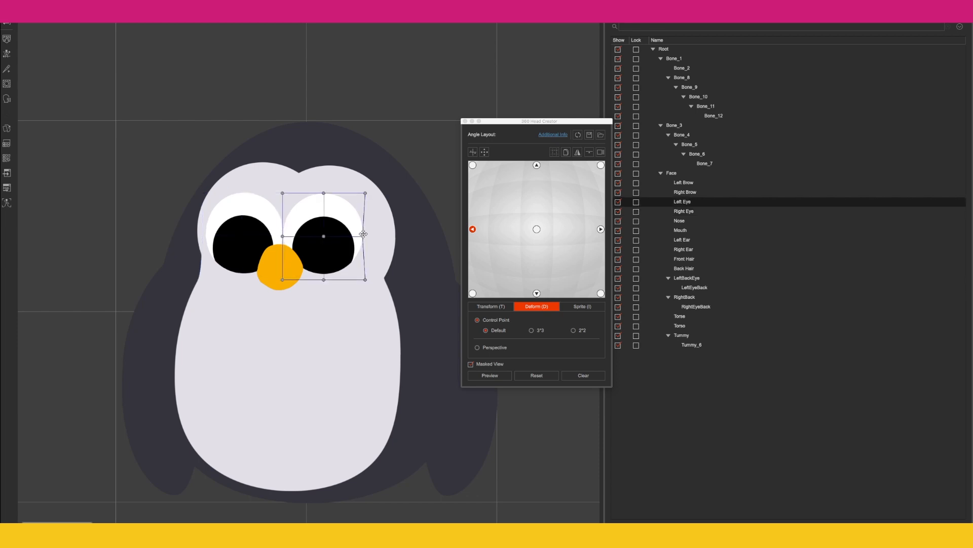
{"action": "left_click_drag", "start_coordinate": [365, 193], "coordinate": [360, 193]}
{"action": "left_click", "coordinate": [239, 212]}
{"action": "left_click_drag", "start_coordinate": [200, 193], "coordinate": [205, 192]}
- Narrow the Right Eye sprite in the right-facing angle by pulling its left edge and both upper corners inward
{"action": "left_click", "coordinate": [601, 230]}
{"action": "left_click_drag", "start_coordinate": [238, 193], "coordinate": [242, 191]}
{"action": "left_click_drag", "start_coordinate": [238, 235], "coordinate": [240, 235]}
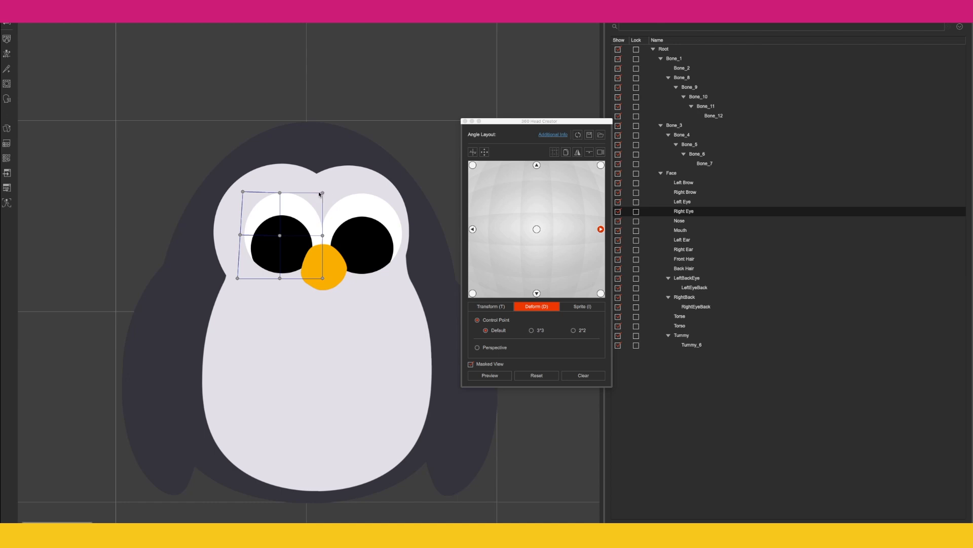
{"action": "left_click_drag", "start_coordinate": [323, 193], "coordinate": [320, 191]}
- Pull the right edge and upper right corner of the Left Eye sprite inward in the right-facing angle
{"action": "left_click", "coordinate": [375, 210]}
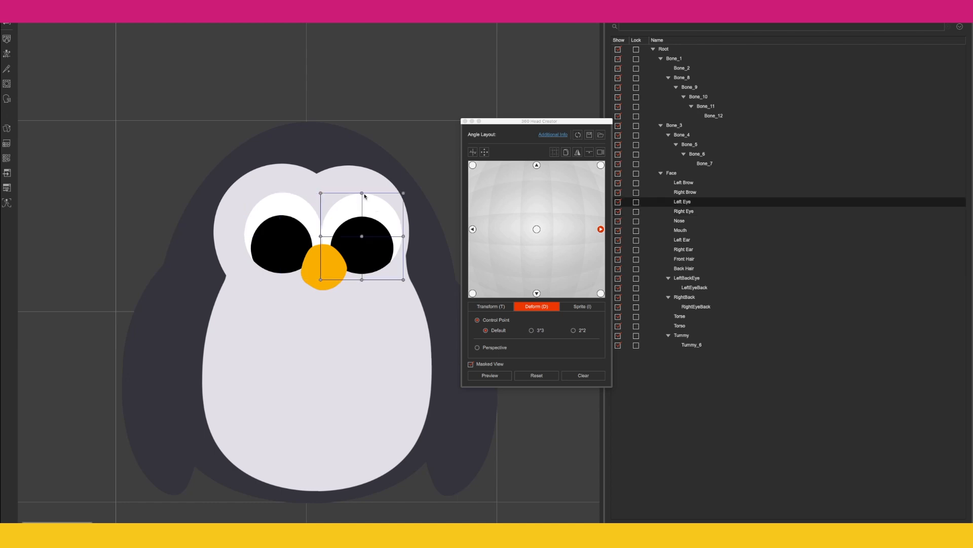
{"action": "left_click_drag", "start_coordinate": [406, 193], "coordinate": [401, 193]}
{"action": "left_click_drag", "start_coordinate": [402, 236], "coordinate": [401, 235]}
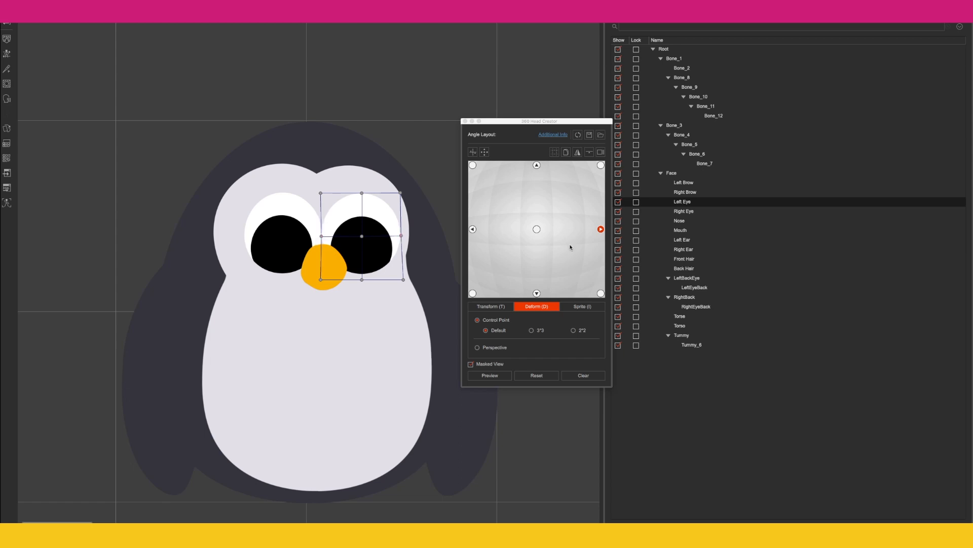
- Copy the right-facing pose with the reshaped eyes to the upper-right and lower-right head angles
{"action": "left_click", "coordinate": [568, 152]}
{"action": "left_click", "coordinate": [602, 165]}
{"action": "left_click", "coordinate": [567, 154]}
{"action": "left_click", "coordinate": [566, 153]}
{"action": "left_click", "coordinate": [601, 229]}
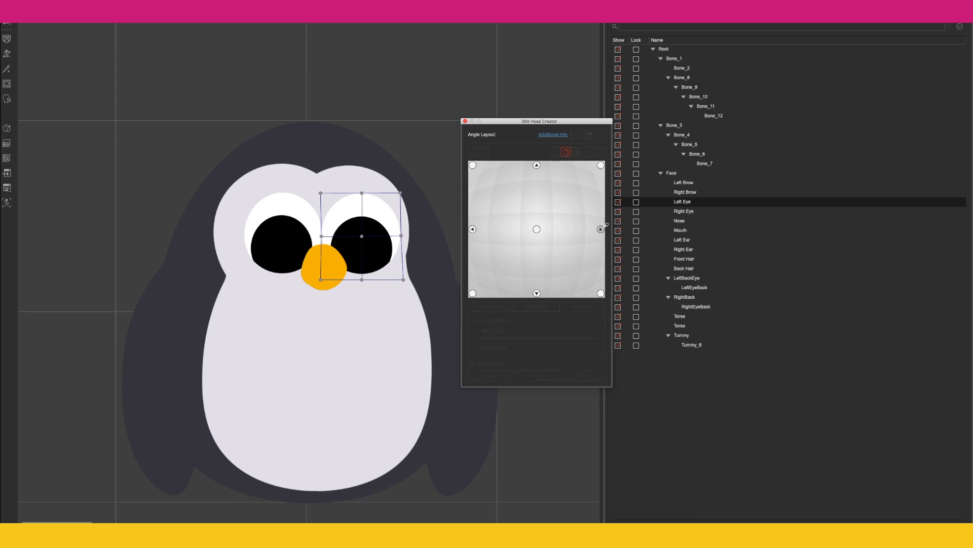
{"action": "left_click", "coordinate": [601, 293]}
{"action": "left_click", "coordinate": [566, 152]}
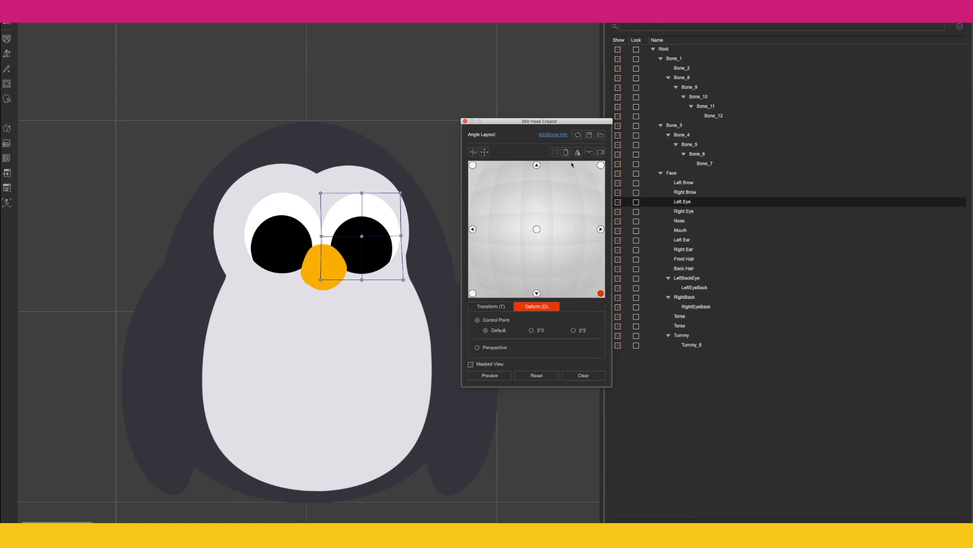
- Copy the left-facing pose to the upper-left and lower-left head angles and preview the head turn
{"action": "left_click", "coordinate": [567, 153]}
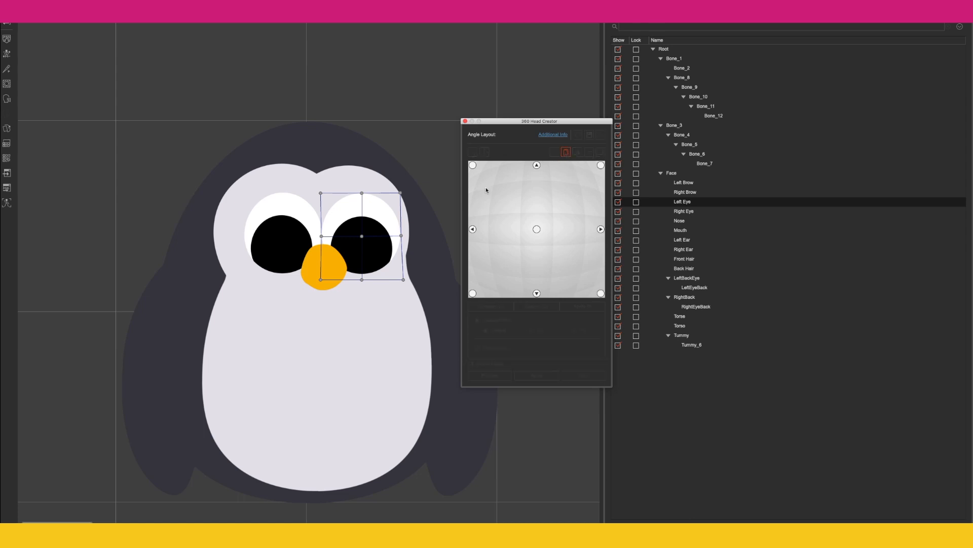
{"action": "left_click", "coordinate": [472, 165]}
{"action": "left_click", "coordinate": [566, 152]}
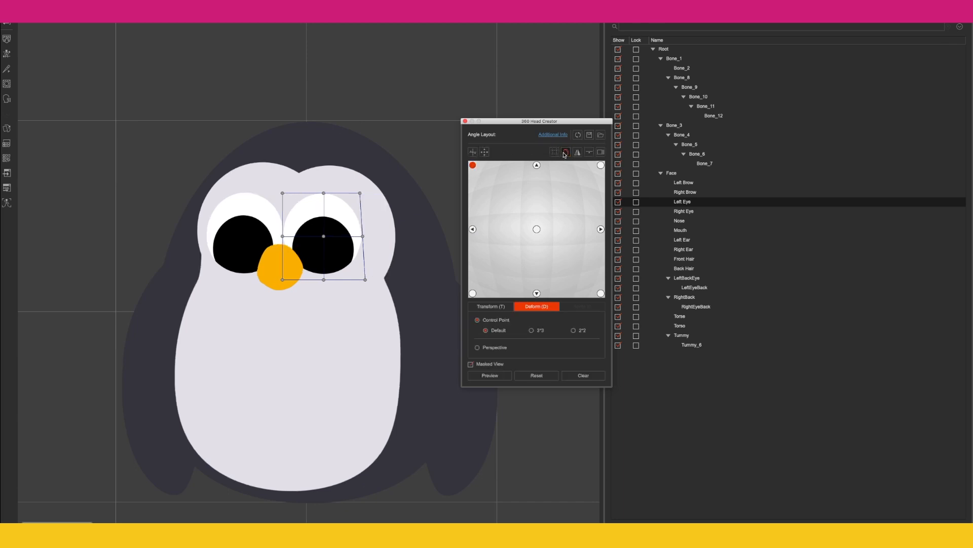
{"action": "left_click", "coordinate": [565, 153]}
{"action": "left_click", "coordinate": [473, 229]}
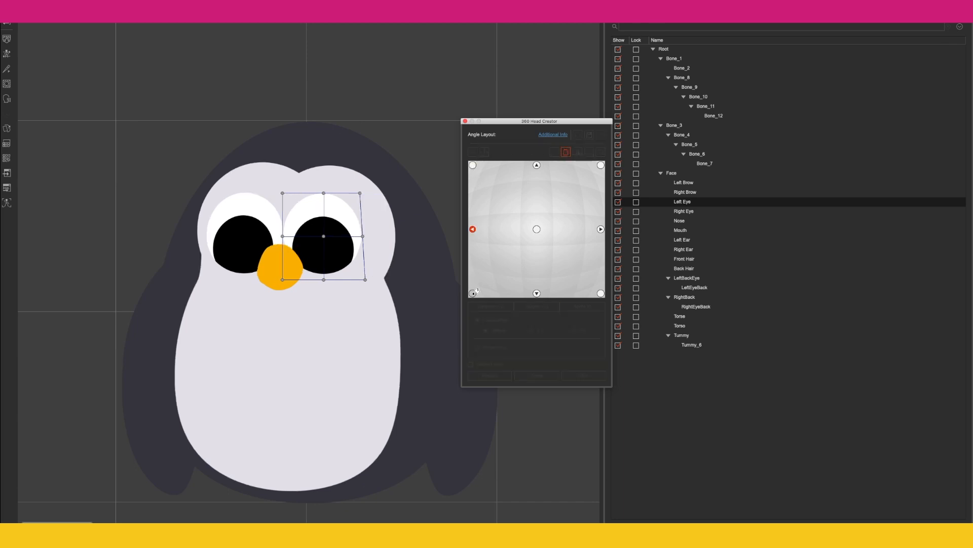
{"action": "left_click", "coordinate": [472, 293]}
{"action": "left_click", "coordinate": [490, 375]}
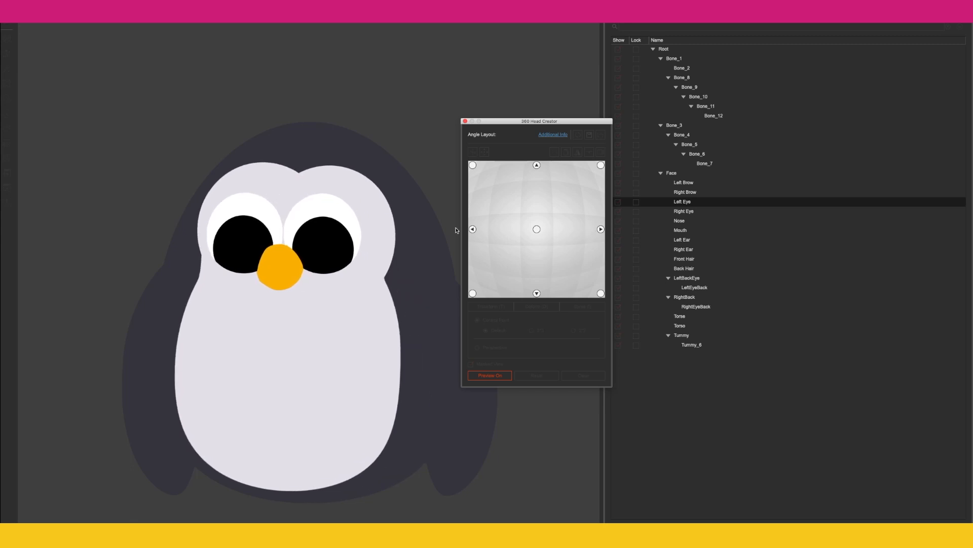
{"action": "key", "text": "Escape"}
- Pull the left edge and upper left corner of the RightEyeBack sprite inward in the lower-left angle
{"action": "left_click", "coordinate": [233, 195]}
{"action": "mouse_move", "coordinate": [197, 204]}
{"action": "left_mouse_down"}
{"action": "mouse_move", "coordinate": [210, 195]}
{"action": "mouse_move", "coordinate": [204, 206]}
{"action": "left_mouse_up"}
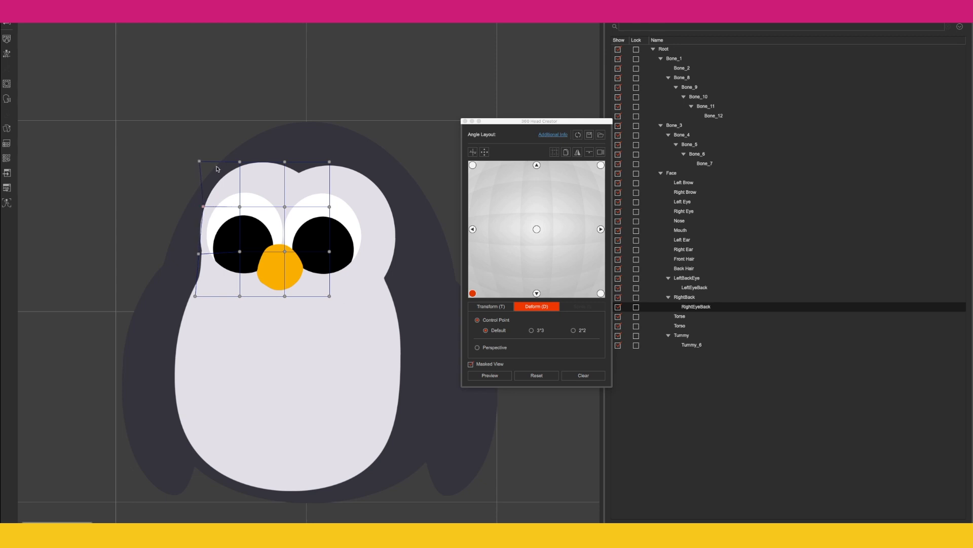
{"action": "left_click_drag", "start_coordinate": [199, 161], "coordinate": [209, 161]}
- Copy the lower-left pose with the reshaped RightEyeBack to the left-facing and upper-left head angles
{"action": "left_click", "coordinate": [566, 152]}
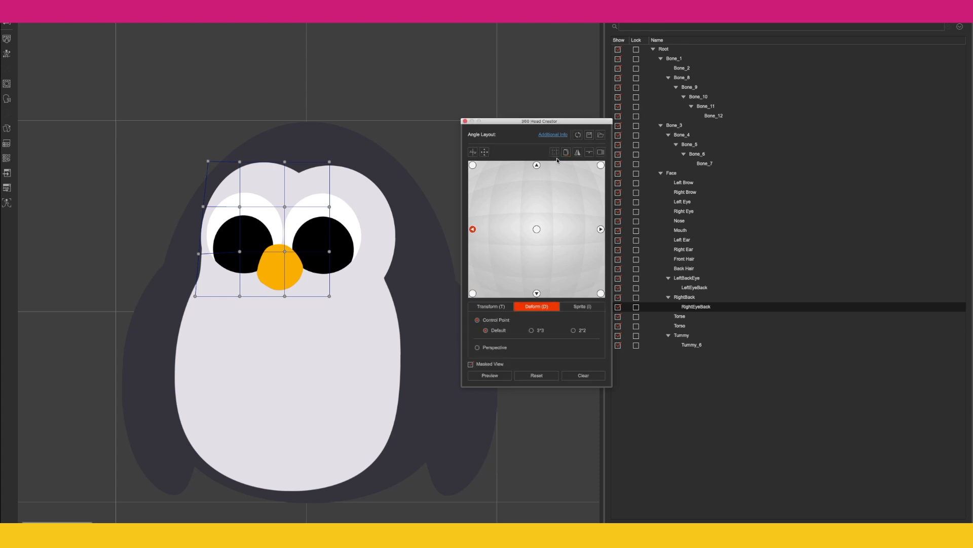
{"action": "left_click", "coordinate": [564, 152]}
{"action": "left_click", "coordinate": [473, 230]}
{"action": "left_click", "coordinate": [473, 165]}
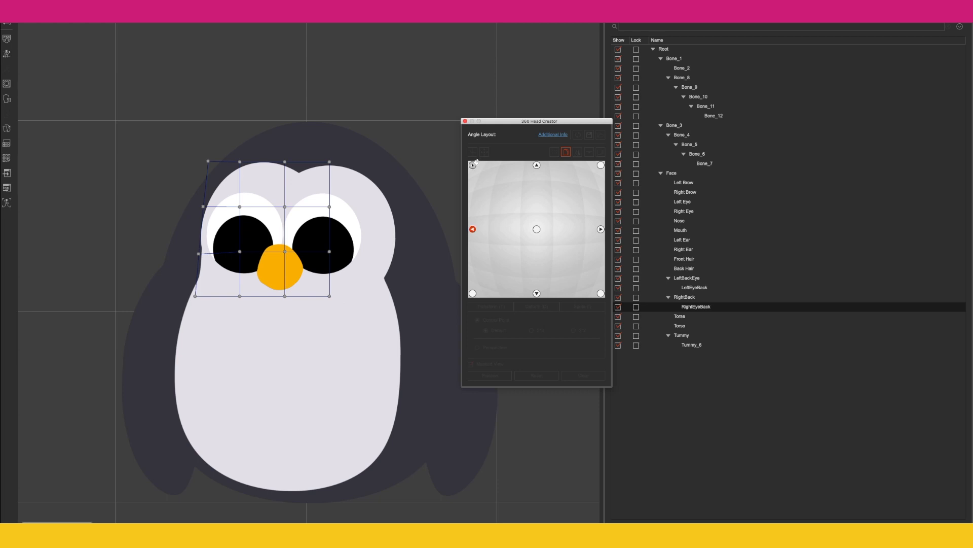
- Pull the two middle control points on the LeftEyeBack sprite's right edge inward in the left-facing angle
{"action": "left_click", "coordinate": [378, 227]}
{"action": "left_click_drag", "start_coordinate": [394, 258], "coordinate": [387, 257]}
{"action": "left_click_drag", "start_coordinate": [395, 209], "coordinate": [378, 205]}
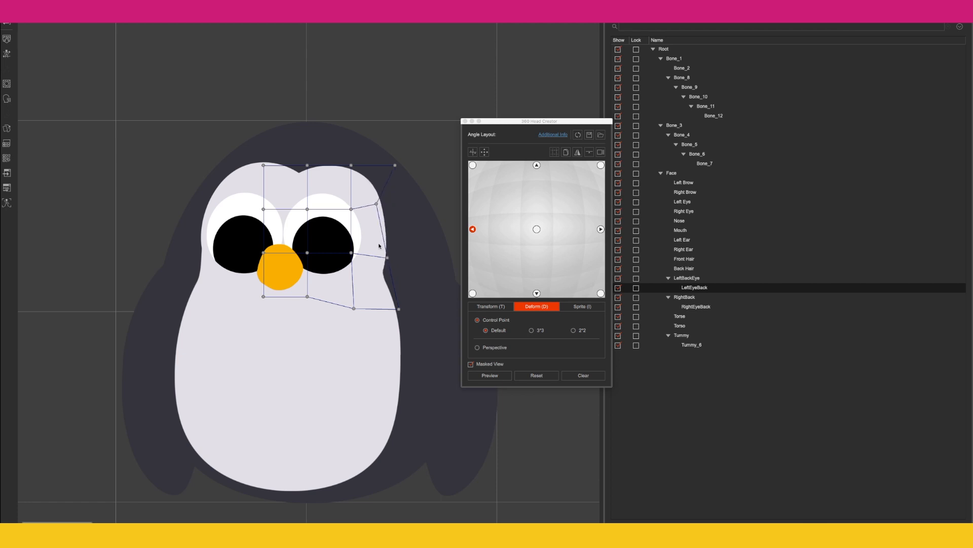
{"action": "left_click_drag", "start_coordinate": [389, 258], "coordinate": [386, 256]}
- Pull the Torse sprite's right edge slightly inward and fine-tune LeftEyeBack's right edge points in the left-facing angle
{"action": "left_click", "coordinate": [434, 236]}
{"action": "left_click_drag", "start_coordinate": [458, 258], "coordinate": [453, 258]}
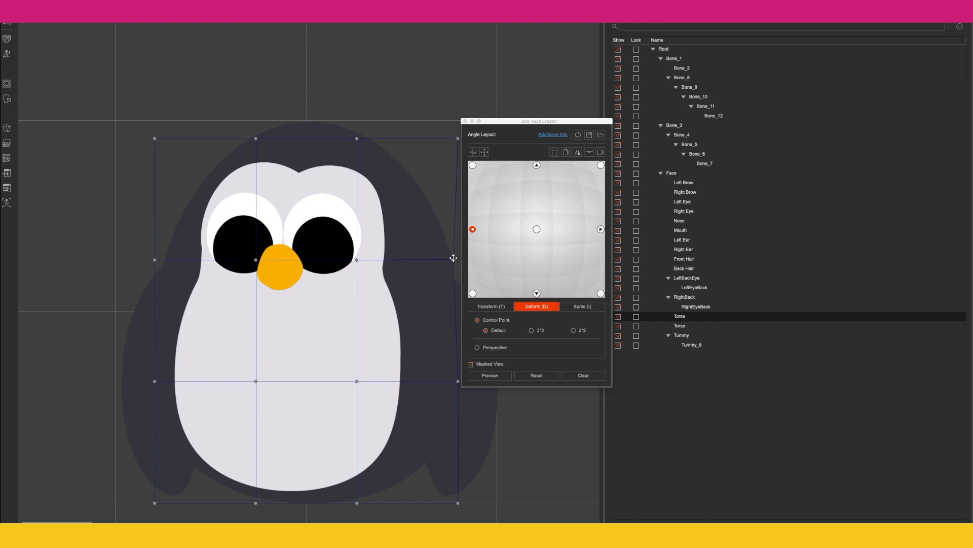
{"action": "left_click", "coordinate": [382, 242]}
{"action": "left_click_drag", "start_coordinate": [384, 253], "coordinate": [387, 253]}
{"action": "left_click_drag", "start_coordinate": [376, 204], "coordinate": [379, 206]}
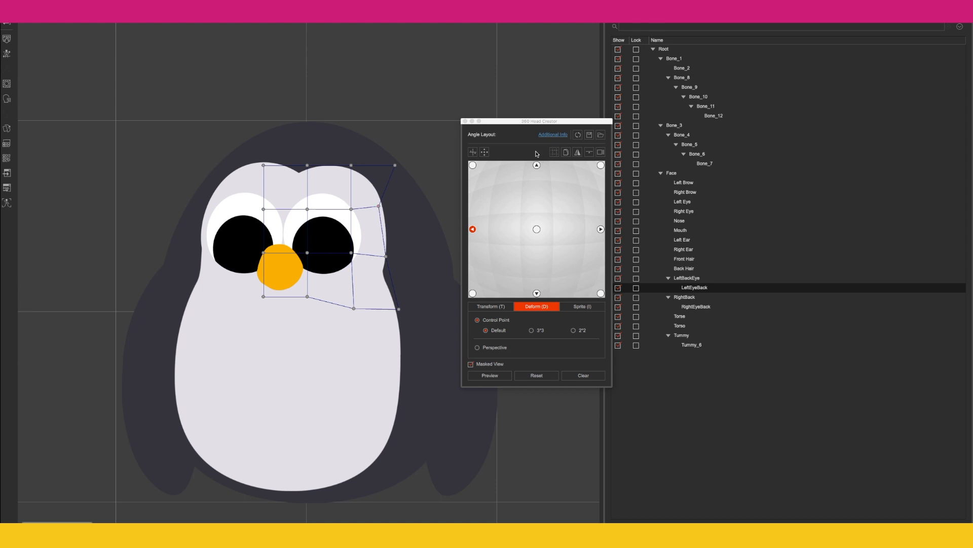
- Copy the left-facing pose with the adjusted LeftEyeBack to the upper-left and lower-left head angles
{"action": "left_click", "coordinate": [566, 152]}
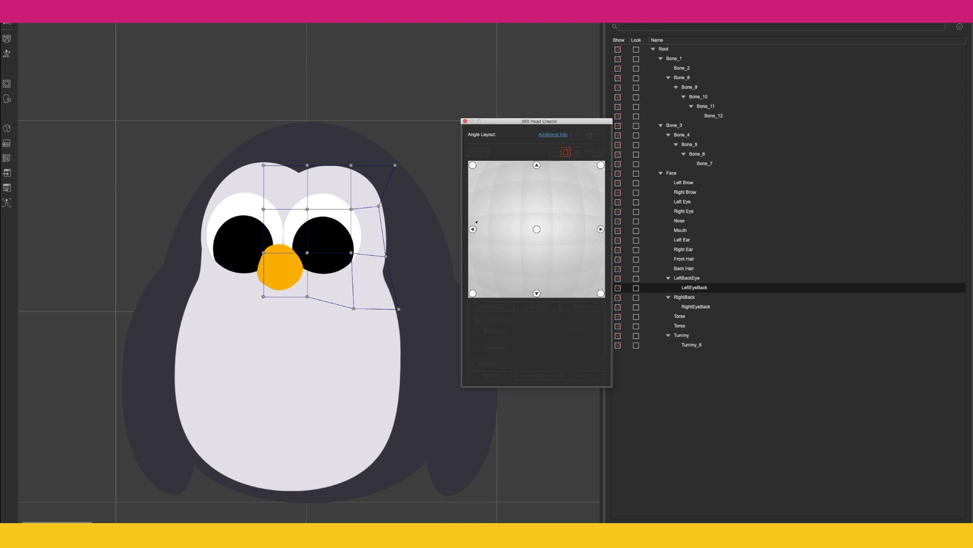
{"action": "left_click", "coordinate": [473, 166]}
{"action": "left_click", "coordinate": [565, 152]}
{"action": "left_click", "coordinate": [566, 153]}
{"action": "left_click", "coordinate": [473, 228]}
{"action": "left_click", "coordinate": [472, 291]}
- In the right-facing angle, pull RightEyeBack's left edge and LeftEyeBack's upper right corner inward
{"action": "left_click", "coordinate": [601, 229]}
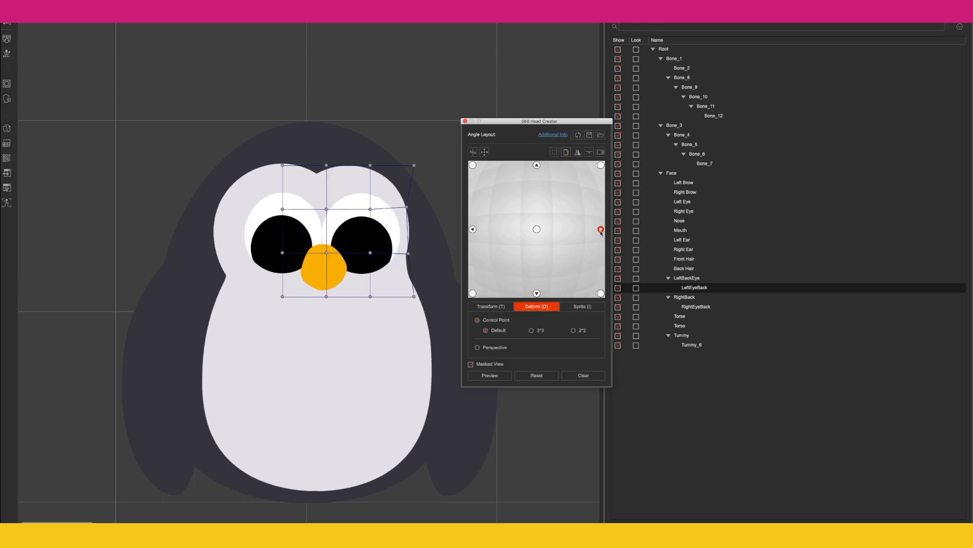
{"action": "left_click", "coordinate": [226, 222]}
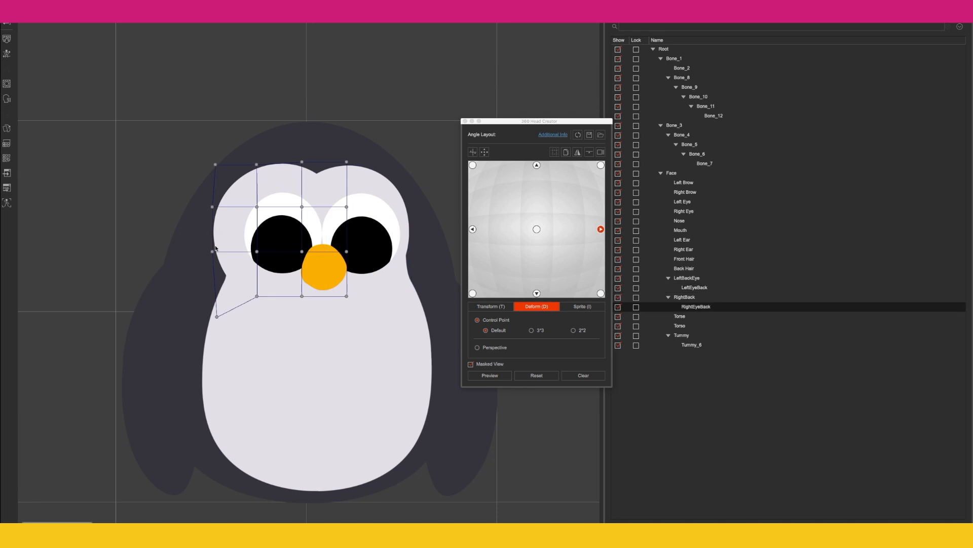
{"action": "left_click_drag", "start_coordinate": [214, 251], "coordinate": [221, 252]}
{"action": "left_click_drag", "start_coordinate": [213, 207], "coordinate": [228, 208]}
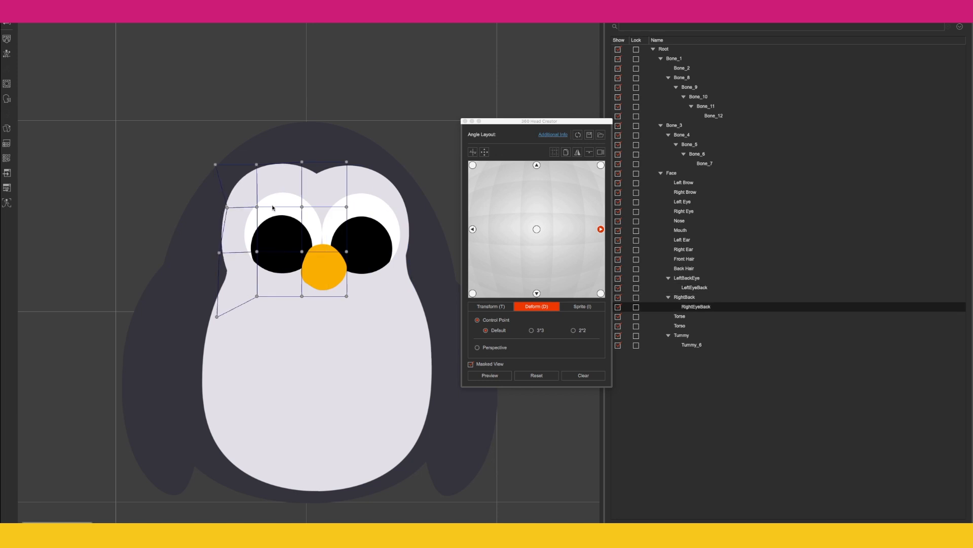
{"action": "left_click", "coordinate": [388, 196]}
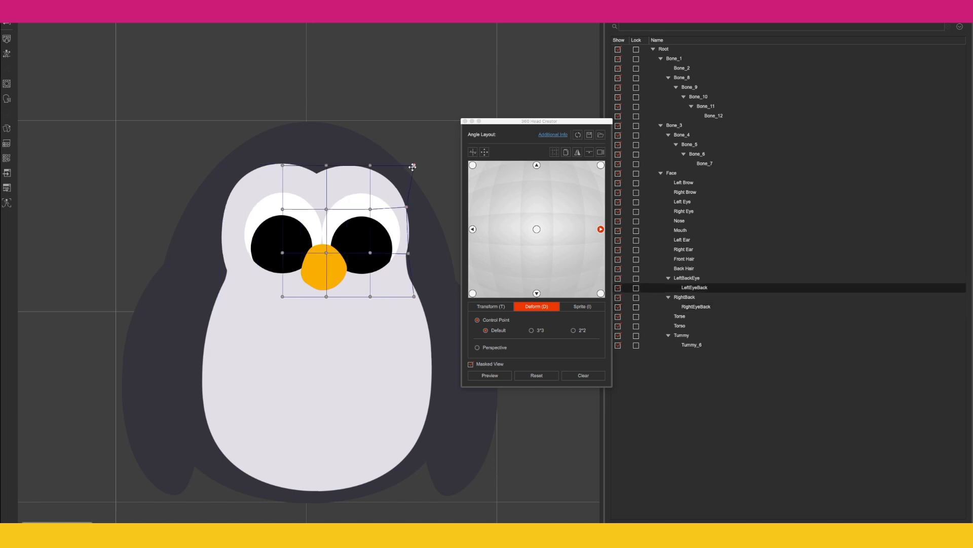
{"action": "left_click_drag", "start_coordinate": [412, 166], "coordinate": [407, 165]}
- Copy the right-facing pose to the upper-right and lower-right head angles and preview the head turn
{"action": "left_click", "coordinate": [566, 152]}
{"action": "left_click", "coordinate": [601, 165]}
{"action": "left_click", "coordinate": [567, 152]}
{"action": "left_click", "coordinate": [567, 152]}
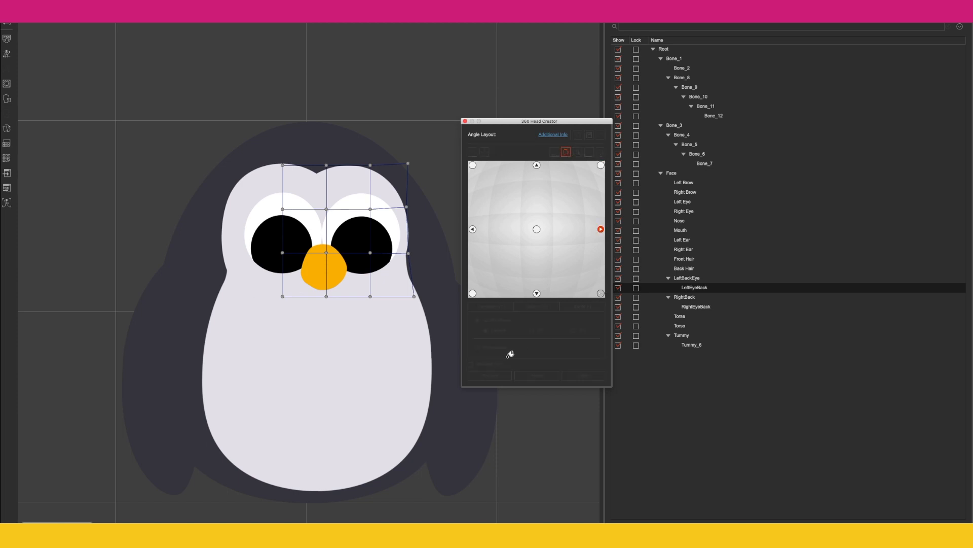
{"action": "left_click", "coordinate": [489, 375]}
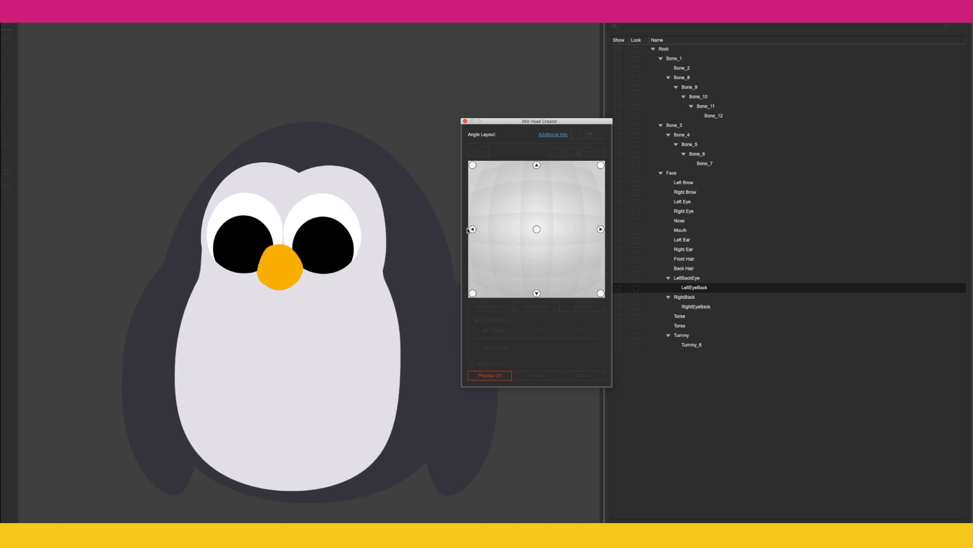
{"action": "left_click", "coordinate": [502, 232]}
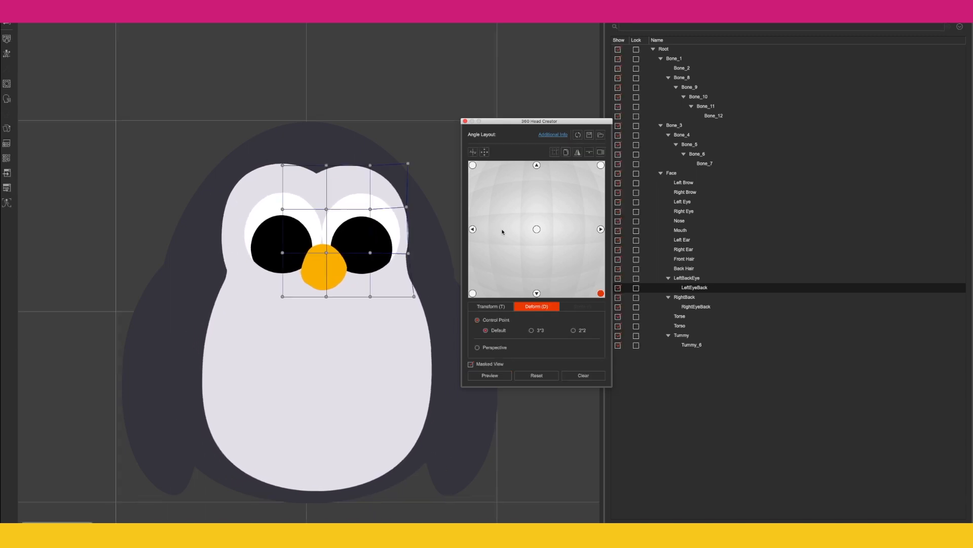
- Move LeftEyeBack's upper right edge point back outward in the left-facing angle and copy the pose to the left corner angles
{"action": "left_click", "coordinate": [473, 229]}
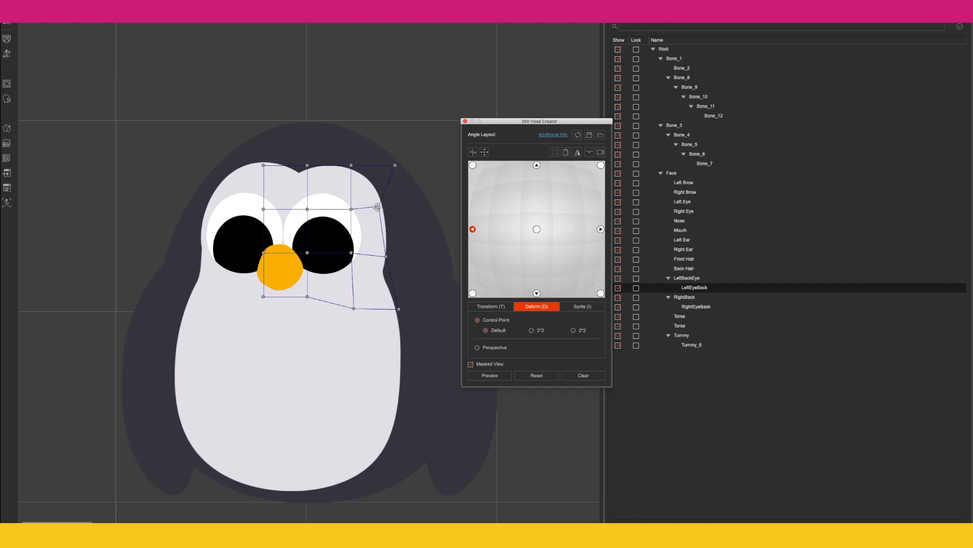
{"action": "left_click_drag", "start_coordinate": [378, 207], "coordinate": [386, 208]}
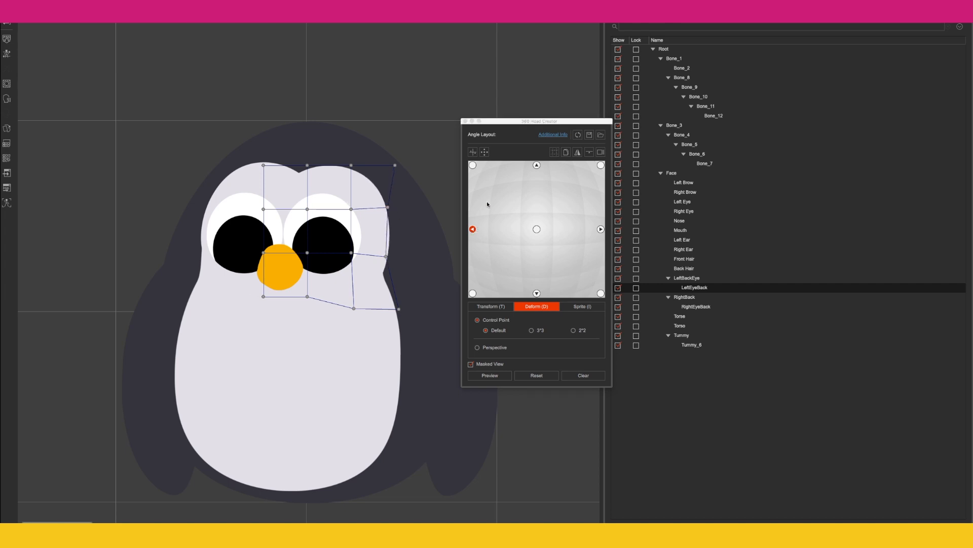
{"action": "left_click", "coordinate": [566, 153]}
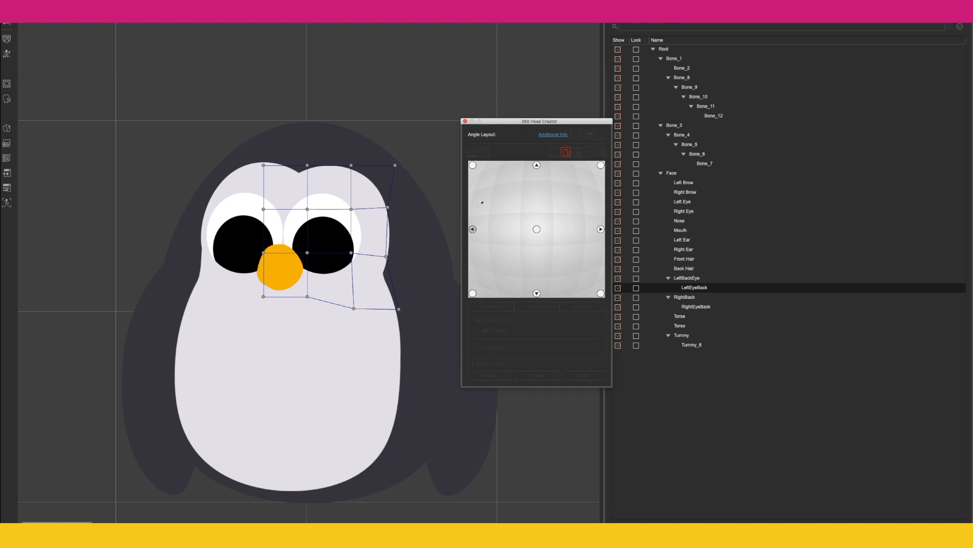
{"action": "left_click", "coordinate": [473, 164]}
{"action": "left_click", "coordinate": [566, 152]}
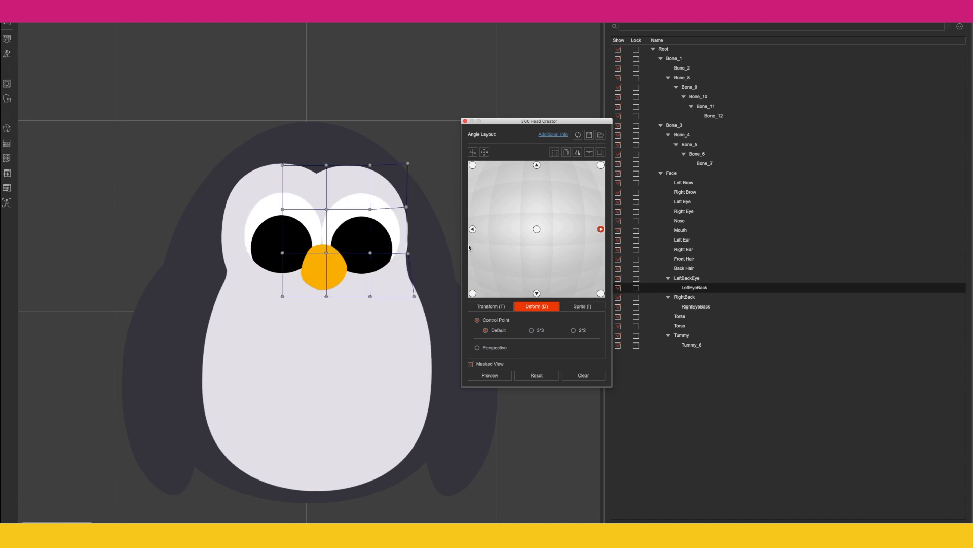
- Move RightEyeBack's upper left edge point back outward on the right-side angles and preview the head turn
{"action": "left_click", "coordinate": [253, 229]}
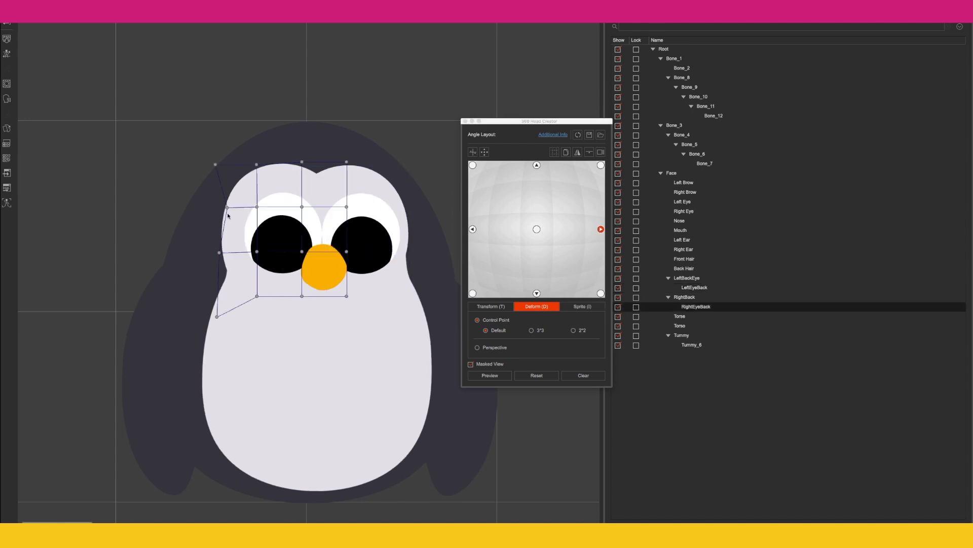
{"action": "left_click_drag", "start_coordinate": [227, 209], "coordinate": [217, 208]}
{"action": "left_click", "coordinate": [565, 151]}
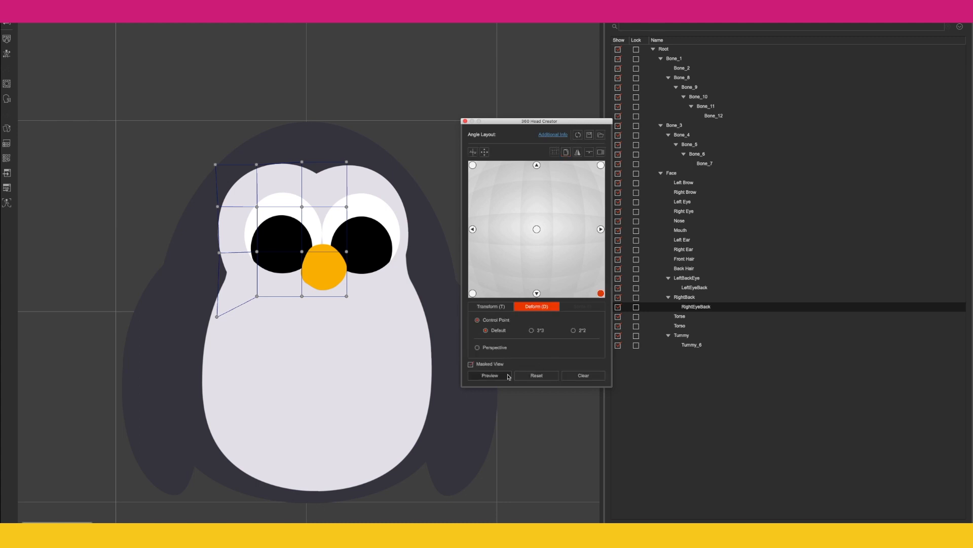
{"action": "left_click", "coordinate": [490, 375]}
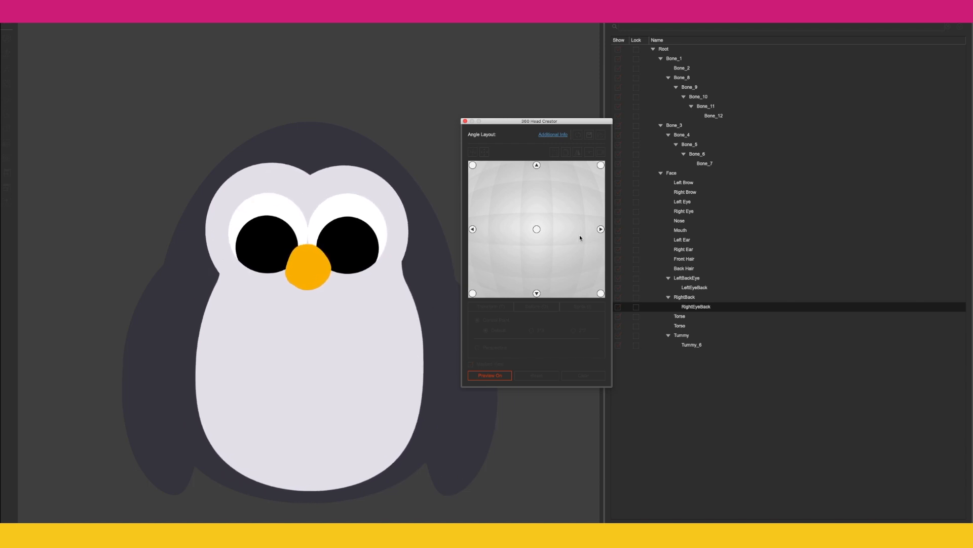
{"action": "left_click", "coordinate": [557, 235]}
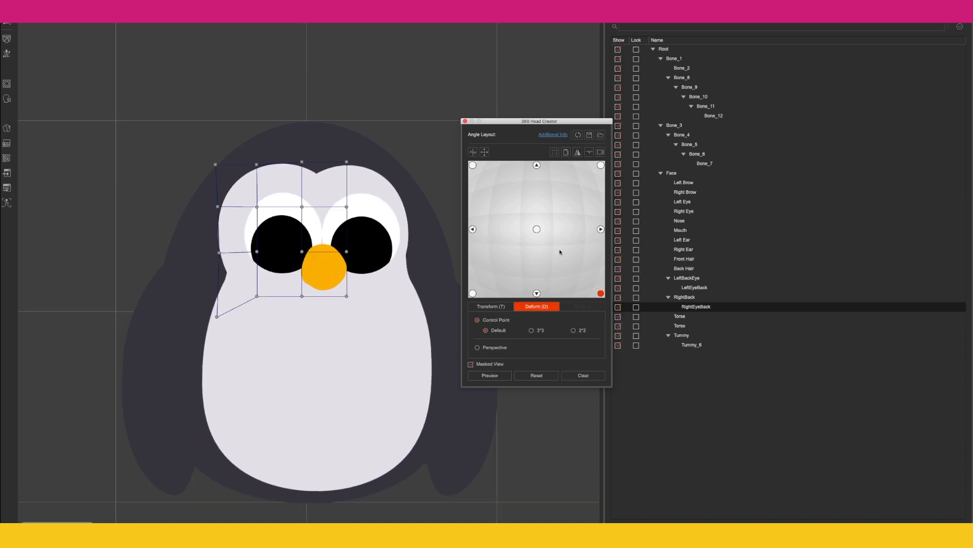
- Pull the upper middle point of the Tummy_6 sprite's right edge outward in the right-facing angle
{"action": "left_click", "coordinate": [600, 230]}
{"action": "left_click", "coordinate": [416, 341]}
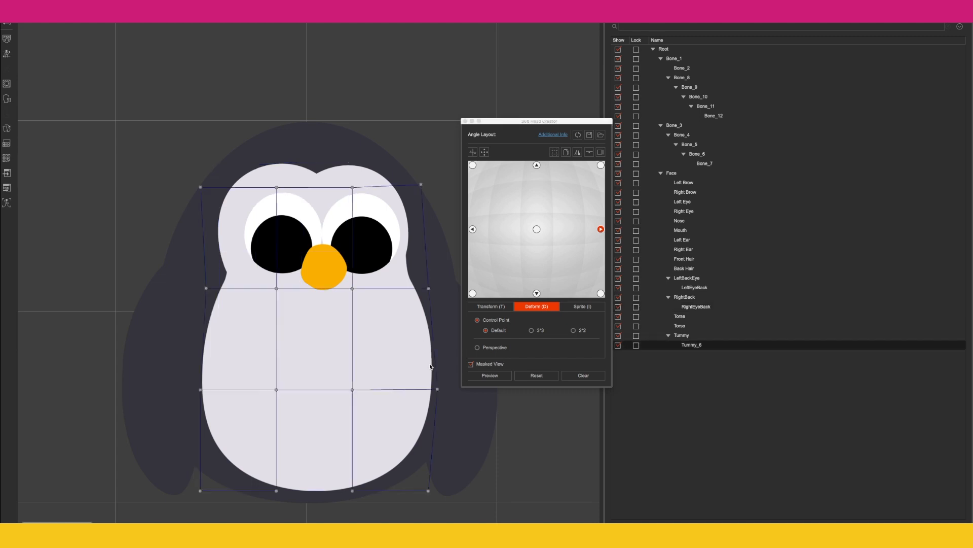
{"action": "left_click_drag", "start_coordinate": [429, 288], "coordinate": [445, 285]}
- Copy the right-facing pose with the widened tummy to the upper-right and lower-right head angles
{"action": "left_click", "coordinate": [566, 152]}
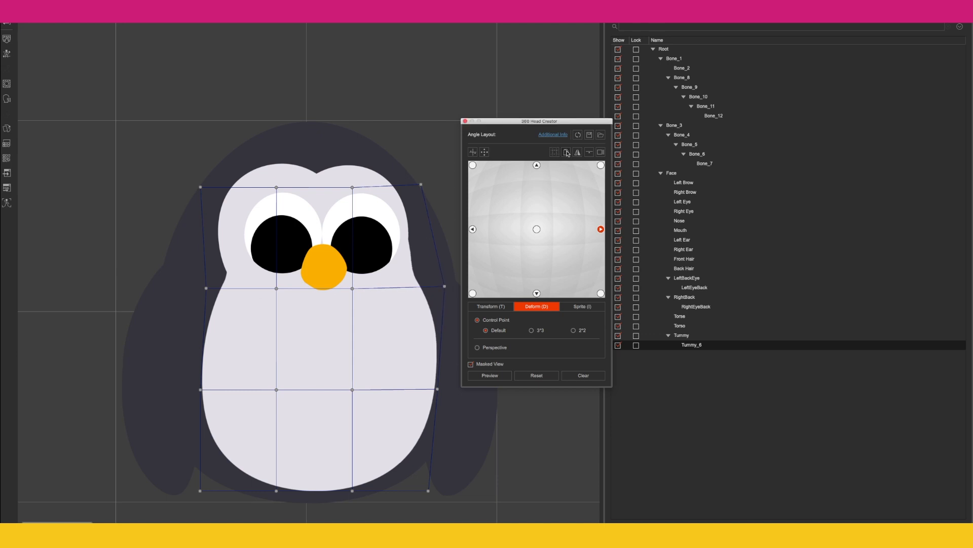
{"action": "left_click", "coordinate": [603, 165]}
{"action": "left_click", "coordinate": [567, 153]}
{"action": "left_click", "coordinate": [567, 153]}
{"action": "left_click", "coordinate": [601, 229]}
- Select the left-facing angle and copy its current pose to the upper-left and lower-left head angles
{"action": "left_click", "coordinate": [472, 229]}
{"action": "left_click", "coordinate": [473, 229]}
{"action": "left_click", "coordinate": [175, 288]}
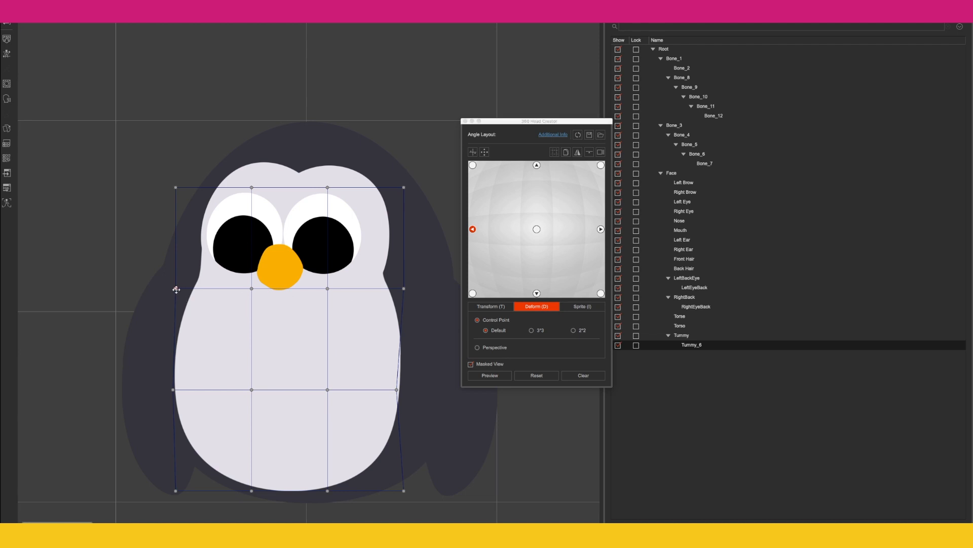
{"action": "left_click", "coordinate": [566, 154]}
{"action": "left_click", "coordinate": [474, 165]}
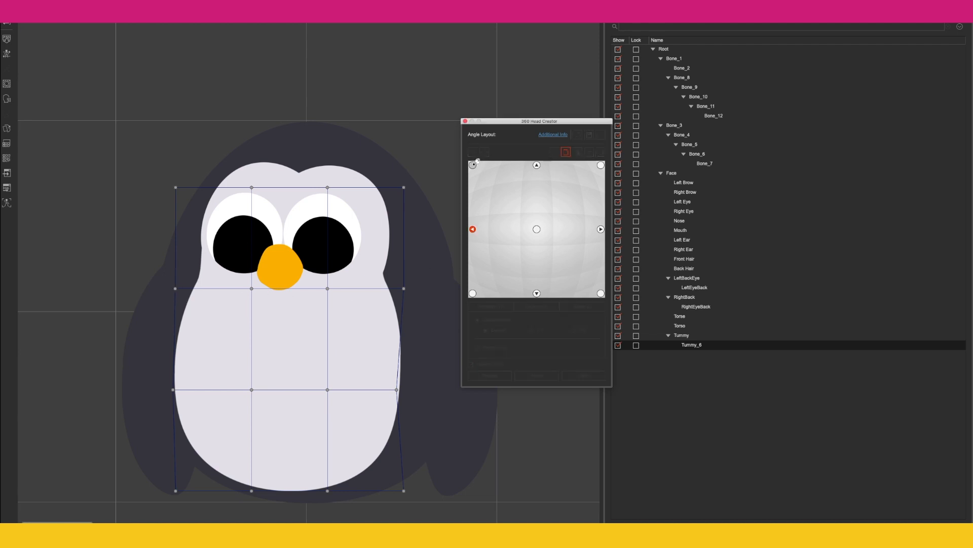
{"action": "left_click", "coordinate": [564, 154]}
{"action": "left_click", "coordinate": [564, 155]}
{"action": "left_click", "coordinate": [472, 293]}
{"action": "left_click", "coordinate": [474, 292]}
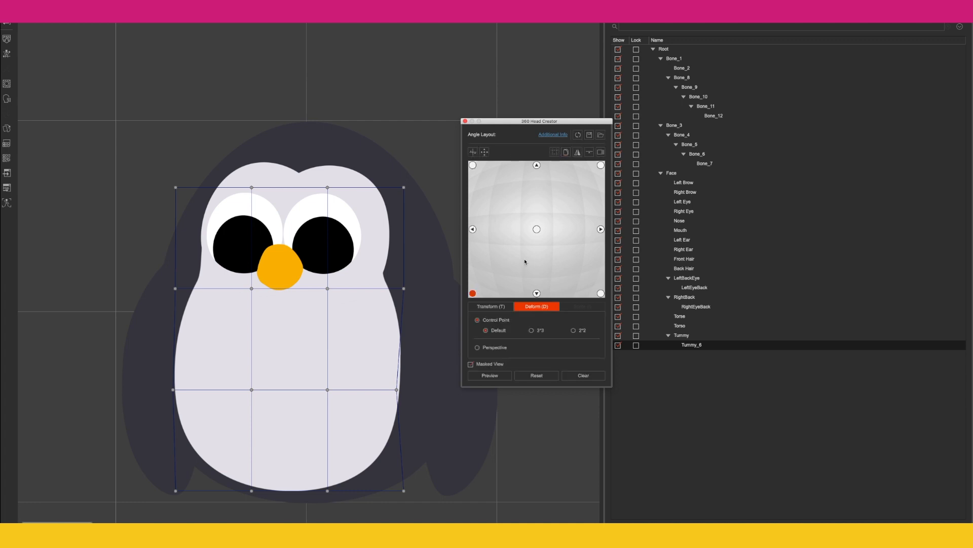
- Nudge the Right Eye sprite upward in the upward-facing head angle
{"action": "left_click", "coordinate": [537, 165]}
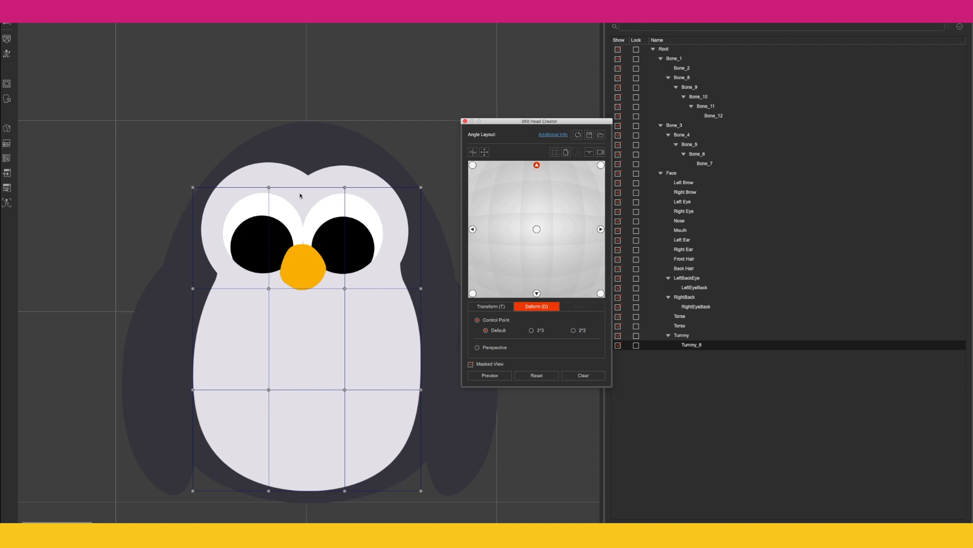
{"action": "left_click", "coordinate": [281, 206]}
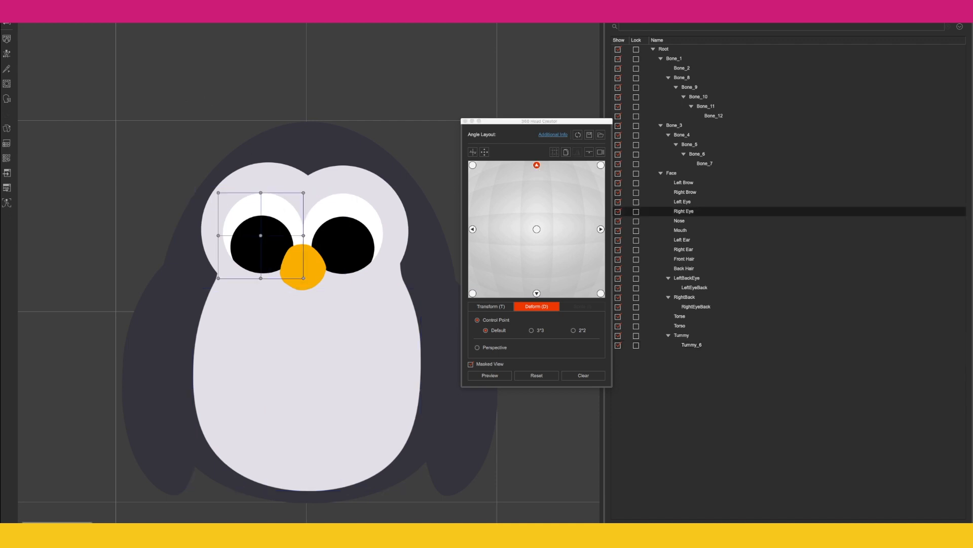
{"action": "key", "text": "Up"}
{"action": "key", "text": "Up"}
{"action": "key", "text": "Up"}
{"action": "key", "text": "Up"}
{"action": "key", "text": "Up"}
{"action": "key", "text": "Up"}
{"action": "key", "text": "Up"}
{"action": "key", "text": "Up"}
{"action": "key", "text": "Up"}
{"action": "key", "text": "Up"}
{"action": "key", "text": "Up"}
{"action": "key", "text": "Up"}
{"action": "key", "text": "Up"}
{"action": "key", "text": "Up"}
{"action": "key", "text": "Up"}
{"action": "key", "text": "Up"}
{"action": "key", "text": "Up"}
{"action": "key", "text": "Up"}
{"action": "key", "text": "Up"}
{"action": "key", "text": "Up"}
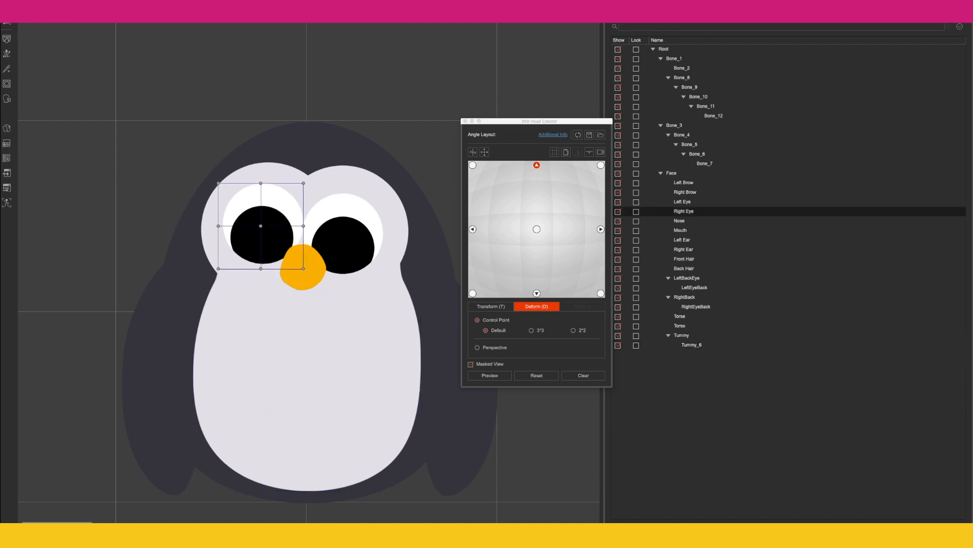
- Nudge the Left Eye sprite upward in the upward-facing head angle until it is level with the Right Eye sprite
{"action": "left_click", "coordinate": [339, 209]}
{"action": "key", "text": "Up"}
{"action": "key", "text": "Up"}
{"action": "key", "text": "Up"}
{"action": "key", "text": "Up"}
{"action": "key", "text": "Up"}
{"action": "key", "text": "Up"}
{"action": "key", "text": "Up"}
{"action": "key", "text": "Up"}
{"action": "key", "text": "Up"}
{"action": "key", "text": "Up"}
{"action": "key", "text": "Up"}
{"action": "key", "text": "Up"}
{"action": "key", "text": "Up"}
{"action": "key", "text": "Up"}
{"action": "key", "text": "Up"}
{"action": "key", "text": "Up"}
{"action": "key", "text": "Up"}
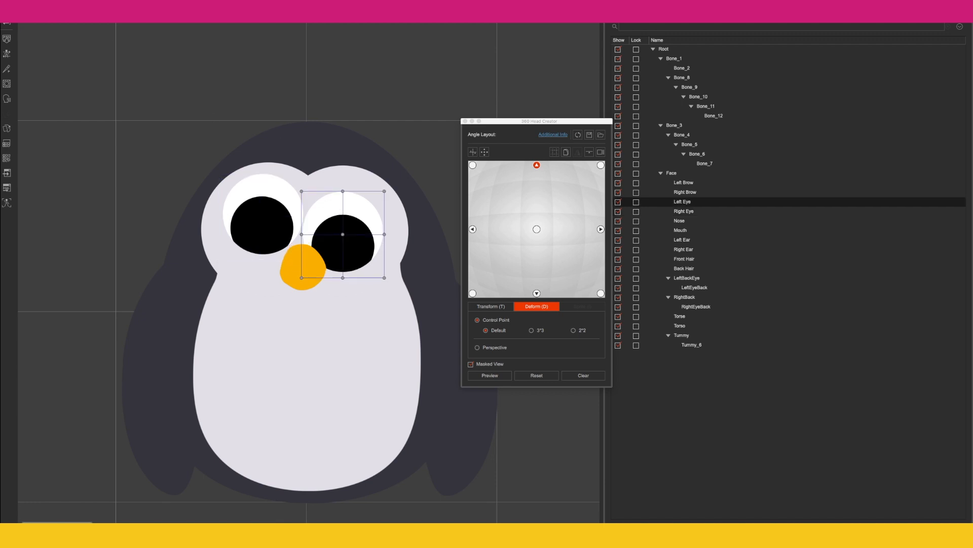
{"action": "key", "text": "Up"}
{"action": "key", "text": "Up"}
{"action": "key", "text": "Up"}
{"action": "key", "text": "Up"}
{"action": "key", "text": "Up"}
{"action": "key", "text": "Up"}
{"action": "key", "text": "Up"}
{"action": "key", "text": "Up"}
{"action": "key", "text": "Up"}
{"action": "key", "text": "Up"}
{"action": "key", "text": "Up"}
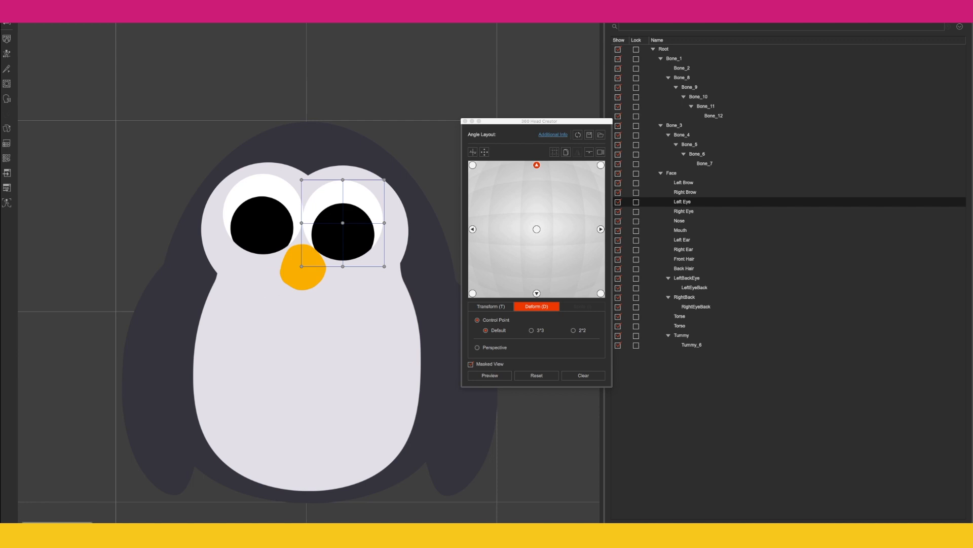
- Nudge the Mouth sprite upward between the eyes in the upward-facing head angle
{"action": "left_click", "coordinate": [304, 281]}
{"action": "key", "text": "Up"}
{"action": "key", "text": "Up"}
{"action": "key", "text": "Up"}
{"action": "key", "text": "Up"}
{"action": "key", "text": "Up"}
{"action": "key", "text": "Up"}
{"action": "key", "text": "Up"}
{"action": "key", "text": "Up"}
{"action": "key", "text": "Up"}
{"action": "key", "text": "Up"}
{"action": "key", "text": "Up"}
{"action": "key", "text": "Up"}
{"action": "key", "text": "Up"}
{"action": "key", "text": "Up"}
{"action": "key", "text": "Up"}
{"action": "key", "text": "Up"}
{"action": "key", "text": "Up"}
{"action": "key", "text": "Up"}
{"action": "key", "text": "Up"}
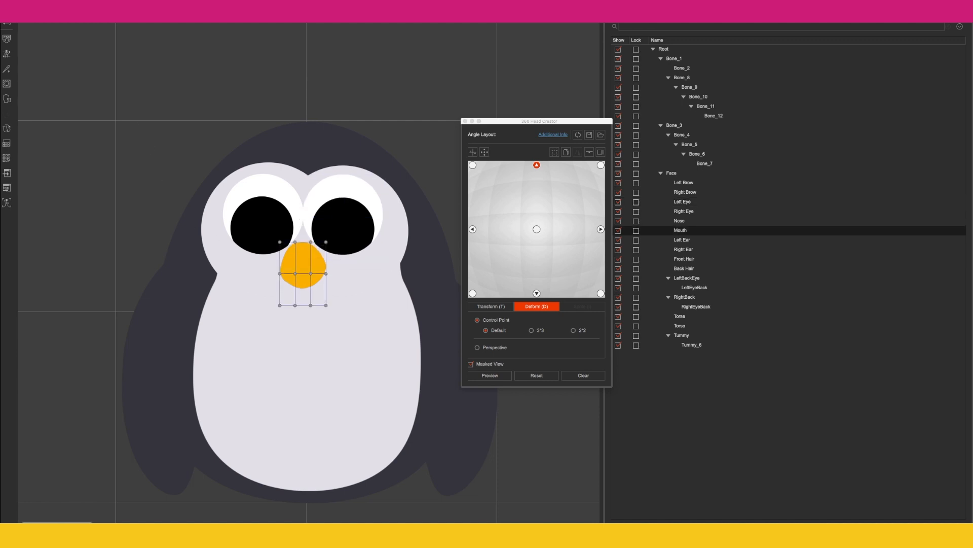
{"action": "key", "text": "Up"}
{"action": "key", "text": "Up"}
{"action": "key", "text": "Up"}
{"action": "key", "text": "Up"}
{"action": "key", "text": "Up"}
{"action": "key", "text": "Up"}
{"action": "key", "text": "Up"}
{"action": "key", "text": "Up"}
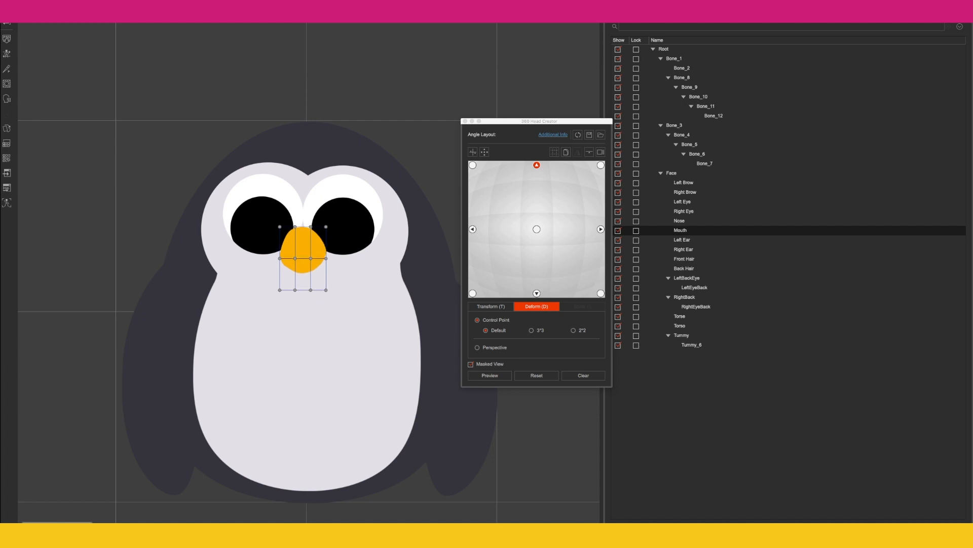
- Nudge the RightEyeBack sprite upward behind the raised right eye in the upward-facing head angle
{"action": "left_click", "coordinate": [287, 174]}
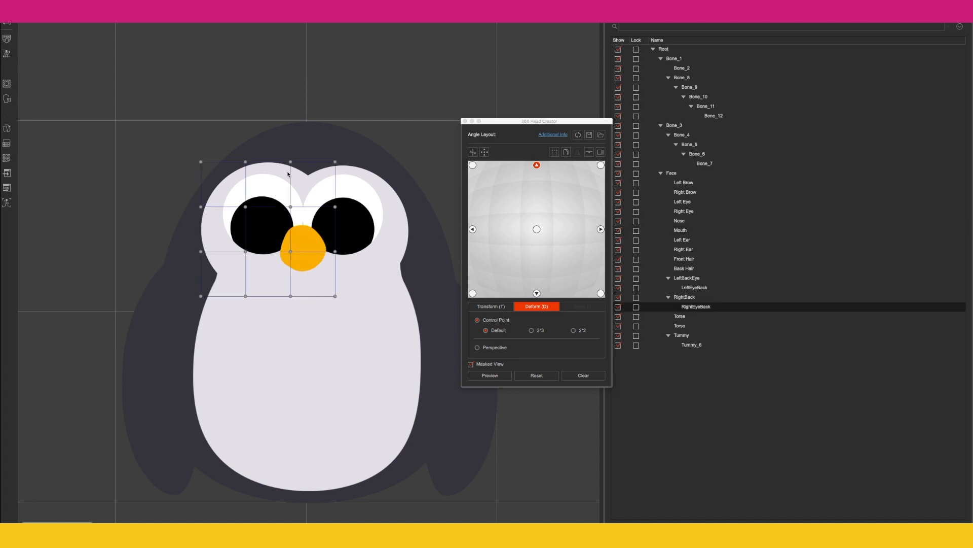
{"action": "key", "text": "Up"}
{"action": "key", "text": "Up"}
{"action": "key", "text": "Up"}
{"action": "key", "text": "Up"}
{"action": "key", "text": "Up"}
{"action": "key", "text": "Up"}
{"action": "key", "text": "Up"}
{"action": "key", "text": "Up"}
{"action": "key", "text": "Up"}
{"action": "key", "text": "Up"}
{"action": "key", "text": "Up"}
{"action": "key", "text": "Up"}
{"action": "key", "text": "Up"}
{"action": "key", "text": "Up"}
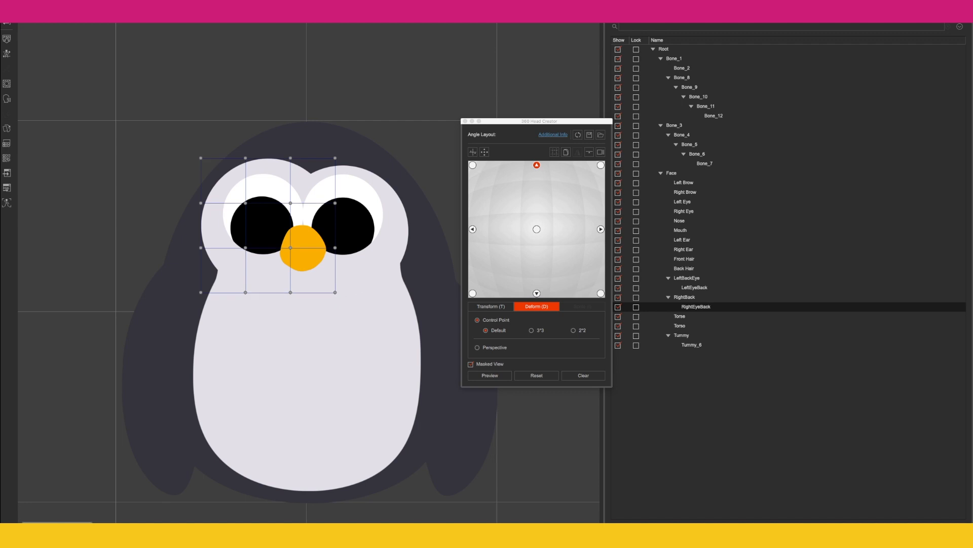
- Nudge the LeftEyeBack sprite upward to match RightEyeBack in the upward-facing head angle
{"action": "left_click", "coordinate": [380, 187]}
{"action": "key", "text": "Up"}
{"action": "key", "text": "Up"}
{"action": "key", "text": "Up"}
{"action": "key", "text": "Up"}
{"action": "key", "text": "Up"}
{"action": "key", "text": "Up"}
{"action": "key", "text": "Up"}
{"action": "key", "text": "Up"}
{"action": "key", "text": "Up"}
{"action": "key", "text": "Up"}
{"action": "key", "text": "Up"}
- Nudge the Tummy_6 sprite slightly upward in the upward-facing head angle
{"action": "left_click", "coordinate": [255, 359]}
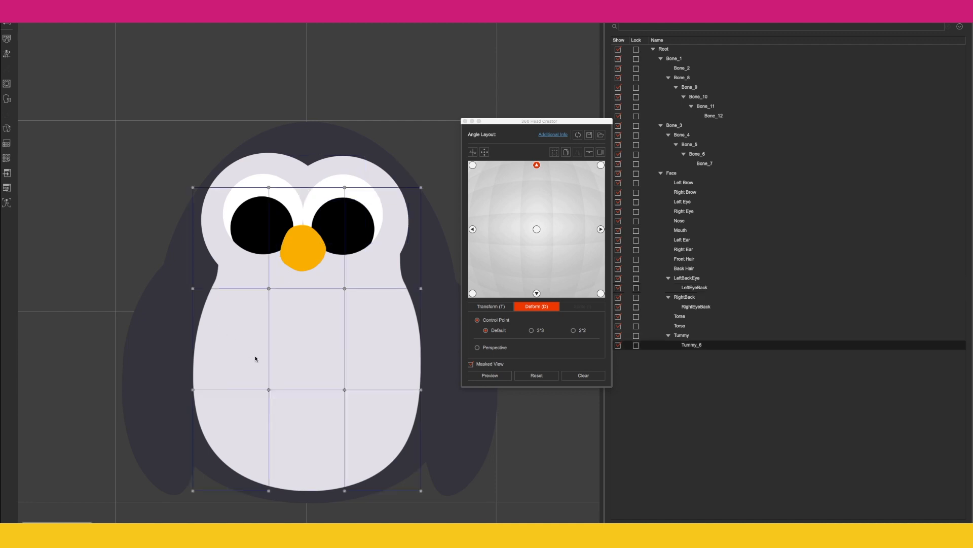
{"action": "key", "text": "Up"}
{"action": "key", "text": "Up"}
{"action": "key", "text": "Up"}
{"action": "key", "text": "Up"}
{"action": "key", "text": "Up"}
{"action": "key", "text": "Up"}
{"action": "key", "text": "Up"}
{"action": "key", "text": "Up"}
{"action": "key", "text": "Up"}
{"action": "key", "text": "Up"}
{"action": "key", "text": "Up"}
{"action": "key", "text": "Up"}
{"action": "key", "text": "Up"}
{"action": "key", "text": "Up"}
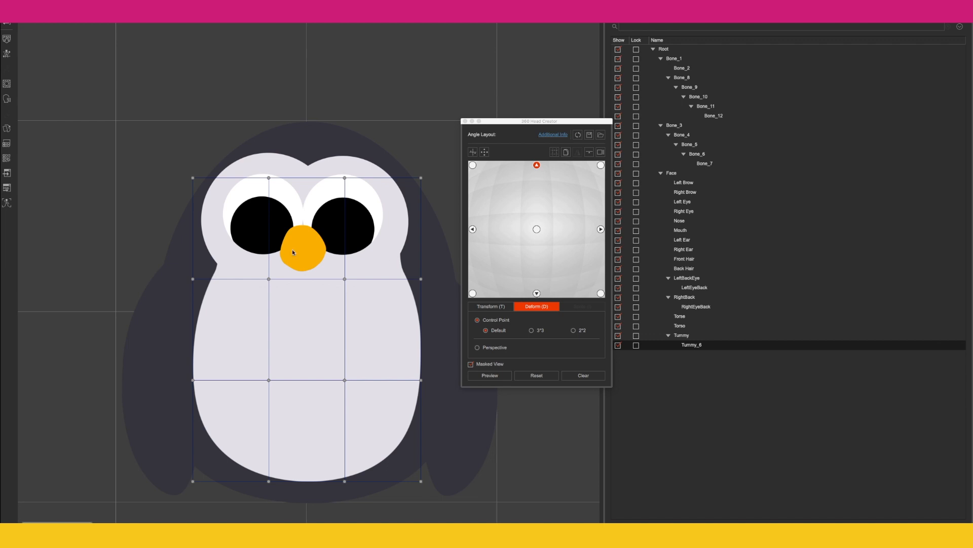
- Raise the Mouth sprite a little further between the eyes in the upward-facing head angle
{"action": "left_click", "coordinate": [314, 248]}
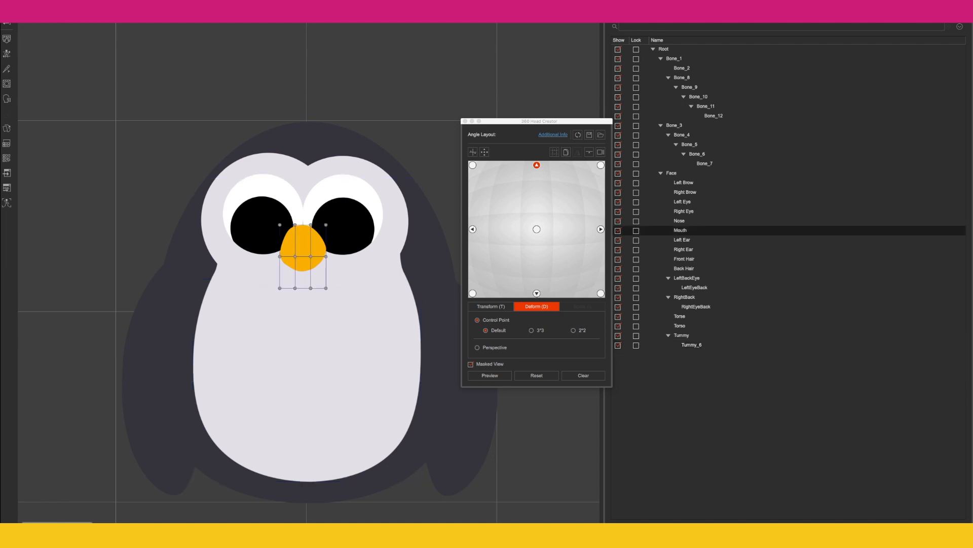
{"action": "key", "text": "Up"}
{"action": "key", "text": "Up"}
{"action": "key", "text": "Up"}
{"action": "key", "text": "Up"}
{"action": "key", "text": "Up"}
{"action": "key", "text": "Up"}
{"action": "key", "text": "Up"}
{"action": "key", "text": "Up"}
{"action": "key", "text": "Up"}
{"action": "key", "text": "Up"}
{"action": "key", "text": "Up"}
{"action": "key", "text": "Up"}
{"action": "key", "text": "Up"}
{"action": "key", "text": "Up"}
{"action": "key", "text": "Up"}
{"action": "key", "text": "Up"}
{"action": "key", "text": "Up"}
{"action": "key", "text": "Up"}
{"action": "key", "text": "Up"}
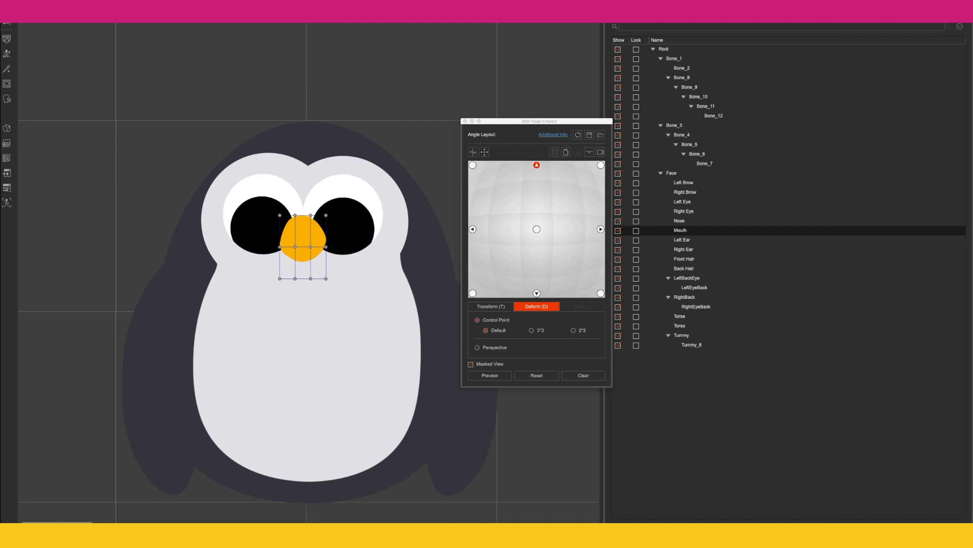
- Switch to the downward-facing head angle and nudge the RightEyeBack sprite downward
{"action": "left_click", "coordinate": [537, 293]}
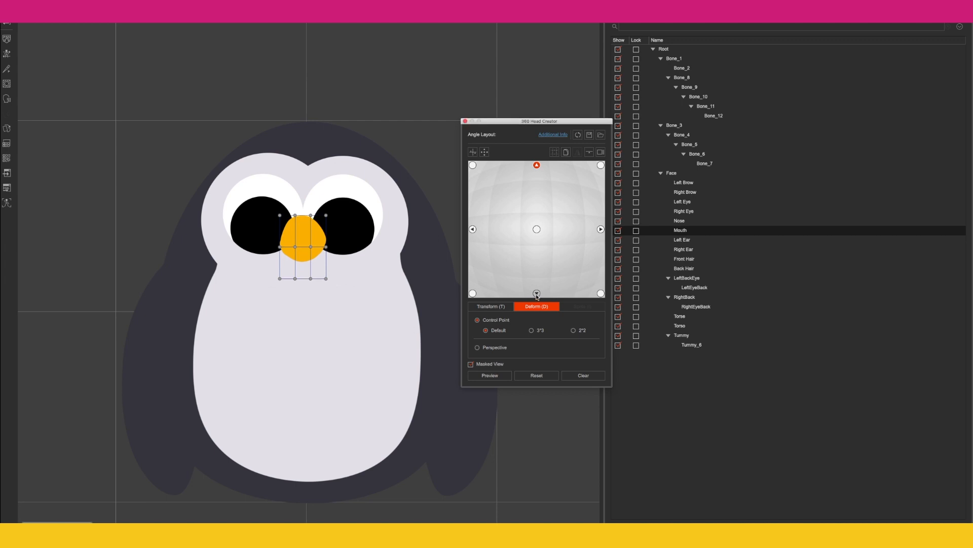
{"action": "left_click", "coordinate": [269, 177]}
{"action": "key", "text": "Down"}
{"action": "key", "text": "Down"}
{"action": "key", "text": "Down"}
{"action": "key", "text": "Down"}
{"action": "key", "text": "Down"}
{"action": "key", "text": "Down"}
{"action": "key", "text": "Down"}
{"action": "key", "text": "Down"}
{"action": "key", "text": "Down"}
{"action": "key", "text": "Down"}
{"action": "key", "text": "Down"}
{"action": "key", "text": "Down"}
{"action": "key", "text": "Down"}
{"action": "key", "text": "Down"}
{"action": "key", "text": "Down"}
{"action": "key", "text": "Down"}
{"action": "key", "text": "Down"}
{"action": "key", "text": "Down"}
{"action": "key", "text": "Down"}
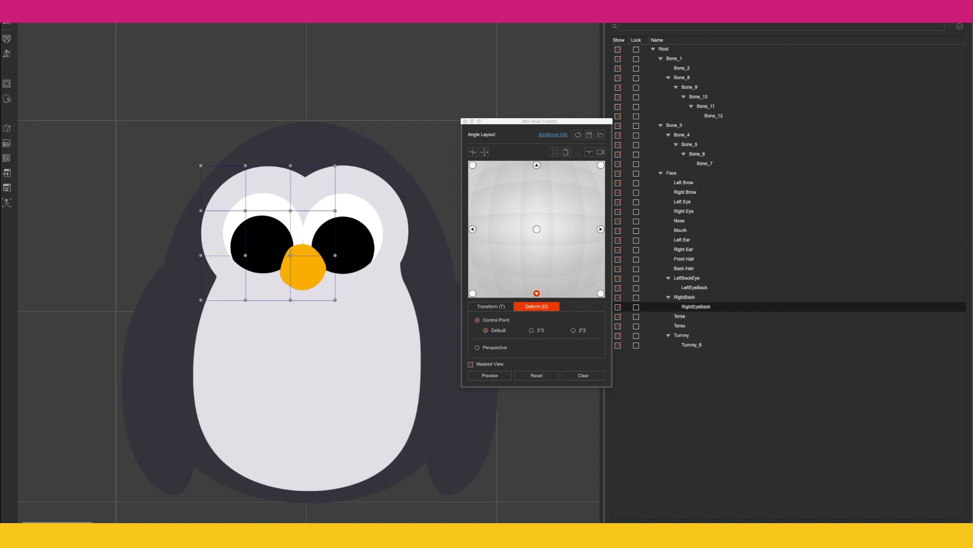
- Nudge the LeftEyeBack sprite downward to match RightEyeBack in the downward-facing head angle
{"action": "left_click", "coordinate": [377, 201]}
{"action": "key", "text": "Down"}
{"action": "key", "text": "Down"}
{"action": "key", "text": "Down"}
{"action": "key", "text": "Down"}
{"action": "key", "text": "Down"}
{"action": "key", "text": "Down"}
{"action": "key", "text": "Down"}
{"action": "key", "text": "Down"}
{"action": "key", "text": "Down"}
{"action": "key", "text": "Down"}
{"action": "key", "text": "Down"}
{"action": "key", "text": "Down"}
{"action": "key", "text": "Down"}
{"action": "key", "text": "Down"}
{"action": "key", "text": "Down"}
{"action": "key", "text": "Down"}
{"action": "key", "text": "Down"}
{"action": "key", "text": "Down"}
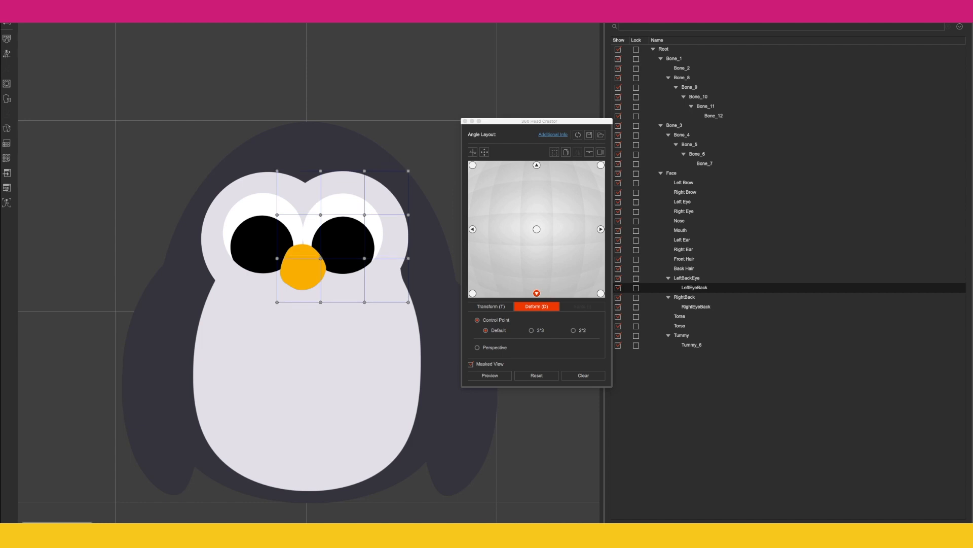
- Nudge the Right Eye sprite downward in the downward-facing head angle to follow its eye back
{"action": "left_click", "coordinate": [251, 242]}
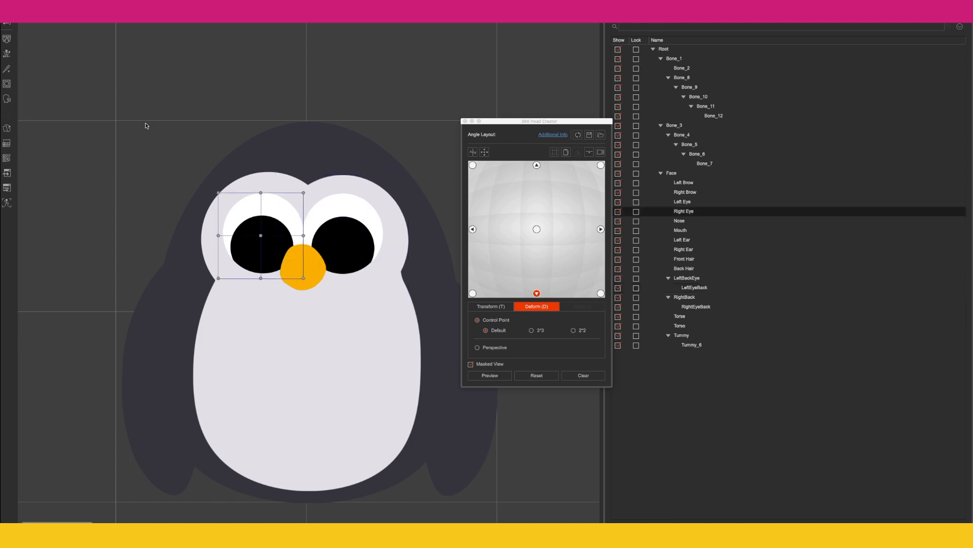
{"action": "key", "text": "Down"}
{"action": "key", "text": "Down"}
{"action": "key", "text": "Down"}
{"action": "key", "text": "Down"}
{"action": "key", "text": "Down"}
{"action": "key", "text": "Down"}
{"action": "key", "text": "Down"}
{"action": "key", "text": "Down"}
{"action": "key", "text": "Down"}
{"action": "key", "text": "Down"}
{"action": "key", "text": "Down"}
{"action": "key", "text": "Down"}
{"action": "key", "text": "Down"}
{"action": "key", "text": "Down"}
{"action": "key", "text": "Down"}
{"action": "key", "text": "Down"}
{"action": "key", "text": "Down"}
{"action": "key", "text": "Down"}
{"action": "key", "text": "Down"}
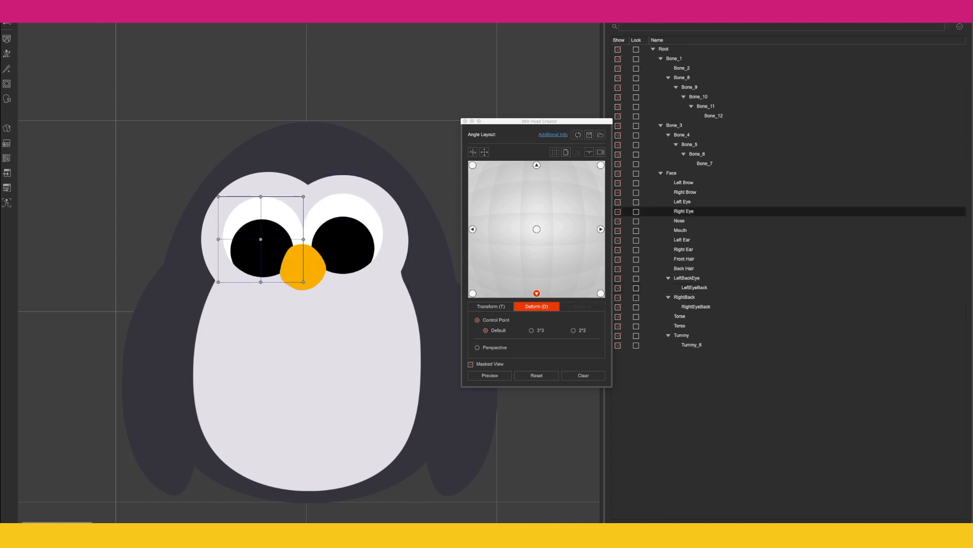
- Nudge the Left Eye sprite downward in the downward-facing head angle to match the Right Eye
{"action": "left_click", "coordinate": [340, 223]}
{"action": "key", "text": "Down"}
{"action": "key", "text": "Down"}
{"action": "key", "text": "Down"}
{"action": "key", "text": "Down"}
{"action": "key", "text": "Down"}
{"action": "key", "text": "Down"}
{"action": "key", "text": "Down"}
{"action": "key", "text": "Down"}
{"action": "key", "text": "Down"}
{"action": "key", "text": "Down"}
{"action": "key", "text": "Down"}
{"action": "key", "text": "Down"}
{"action": "key", "text": "Down"}
{"action": "key", "text": "Down"}
{"action": "key", "text": "Down"}
{"action": "key", "text": "Down"}
{"action": "key", "text": "Down"}
{"action": "key", "text": "Down"}
{"action": "key", "text": "Down"}
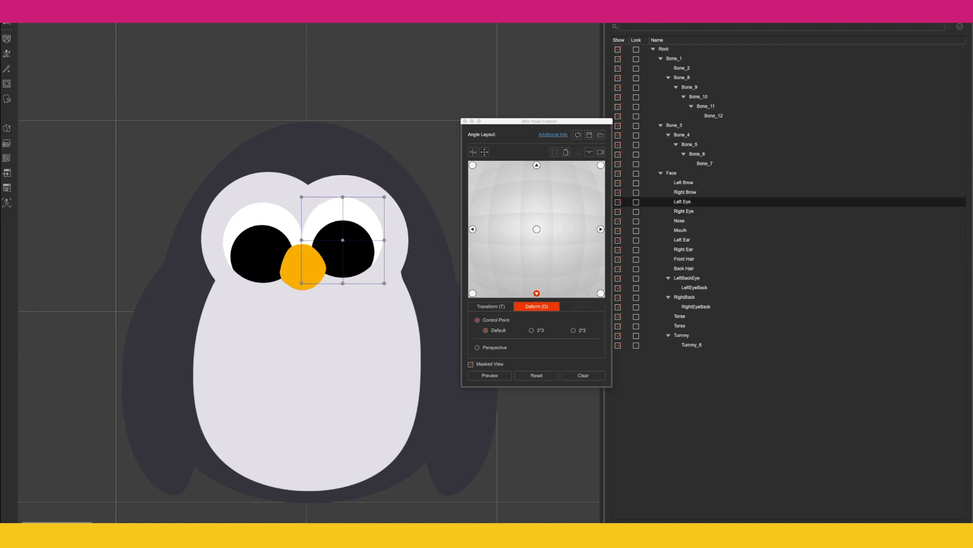
- Lower the Mouth sprite beneath the eyes in the downward-facing head angle
{"action": "left_click", "coordinate": [297, 270]}
{"action": "key", "text": "Down"}
{"action": "key", "text": "Down"}
{"action": "key", "text": "Down"}
{"action": "key", "text": "Down"}
{"action": "key", "text": "Down"}
{"action": "key", "text": "Down"}
{"action": "key", "text": "Down"}
{"action": "key", "text": "Down"}
{"action": "key", "text": "Down"}
{"action": "key", "text": "Down"}
{"action": "key", "text": "Down"}
{"action": "key", "text": "Down"}
{"action": "key", "text": "Down"}
{"action": "key", "text": "Down"}
{"action": "key", "text": "Down"}
{"action": "key", "text": "Down"}
{"action": "key", "text": "Down"}
{"action": "key", "text": "Down"}
{"action": "key", "text": "Down"}
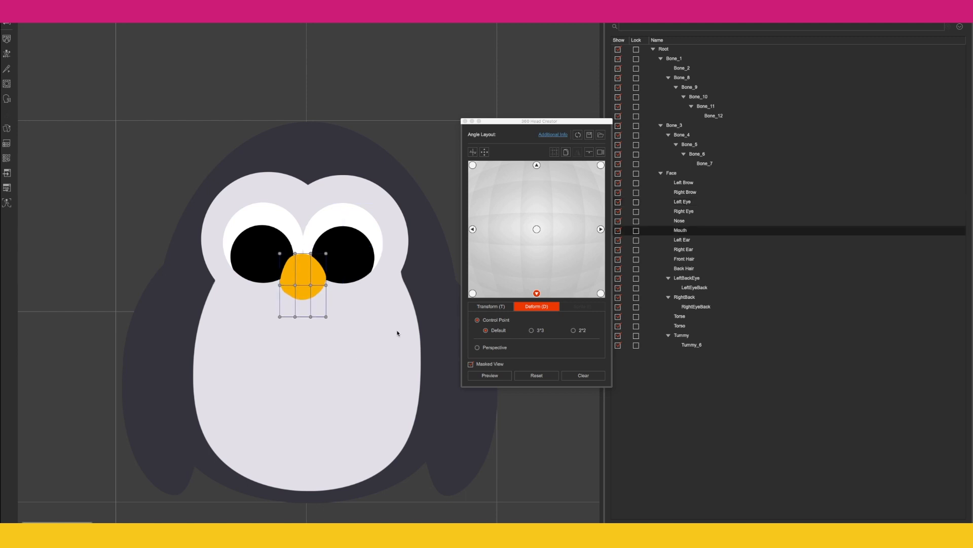
- Compare the upward- and downward-facing head angles and nudge the Tummy_6 sprite slightly downward in the downward-facing one
{"action": "left_click", "coordinate": [536, 164]}
{"action": "left_click", "coordinate": [536, 165]}
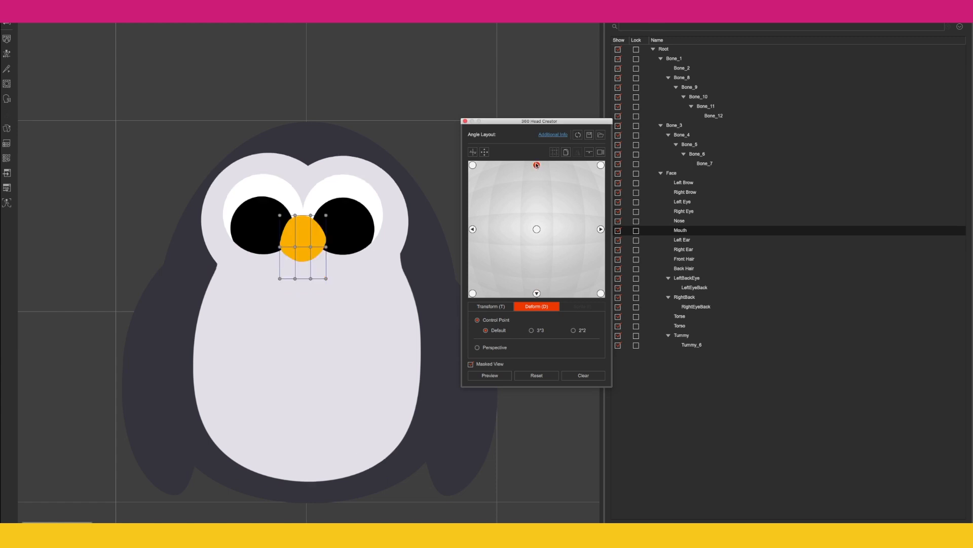
{"action": "left_click", "coordinate": [537, 293]}
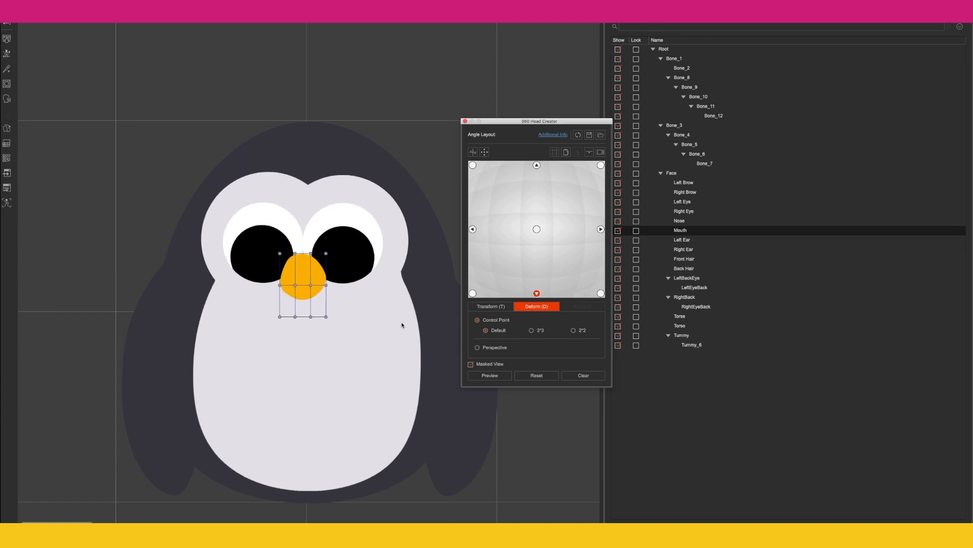
{"action": "left_click", "coordinate": [332, 453]}
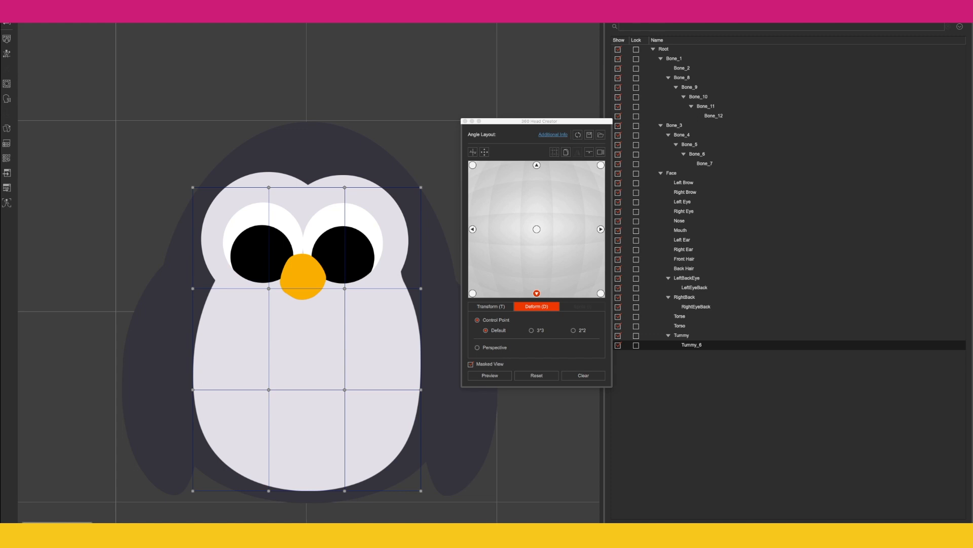
{"action": "key", "text": "Down"}
{"action": "key", "text": "Down"}
{"action": "key", "text": "Down"}
{"action": "key", "text": "Down"}
{"action": "key", "text": "Down"}
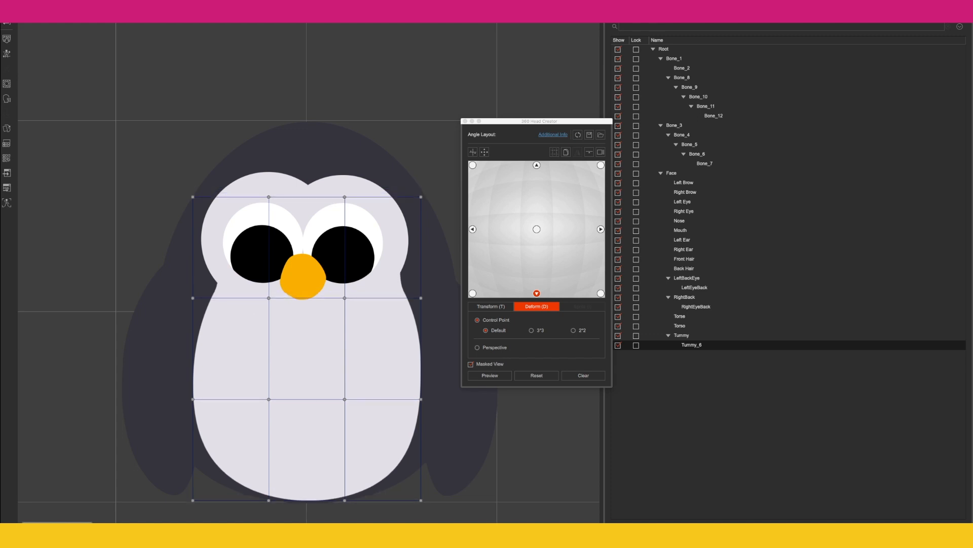
- Raise the Tummy_6 sprite in the up-left head angle to match its height in the upward-facing angle
{"action": "left_click", "coordinate": [537, 167]}
{"action": "left_click", "coordinate": [537, 165]}
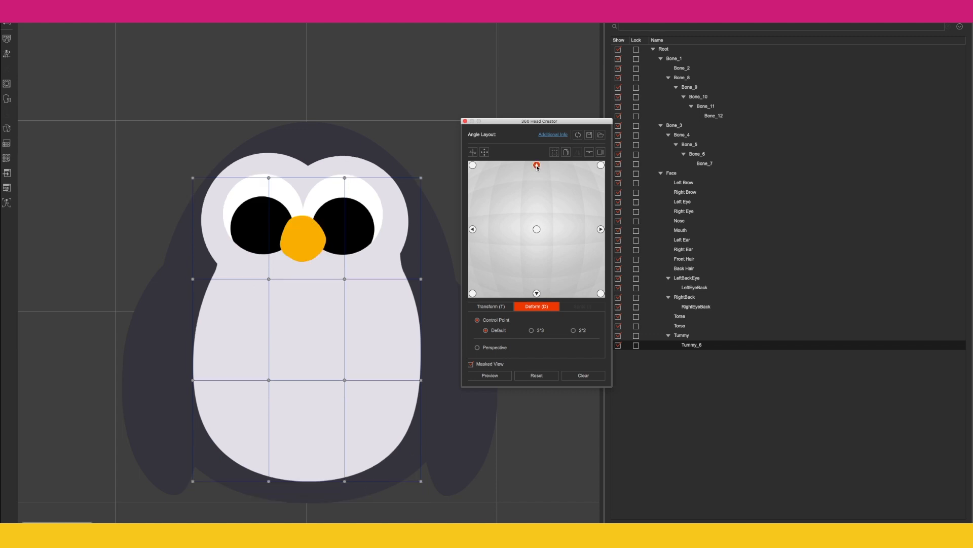
{"action": "left_click", "coordinate": [472, 165]}
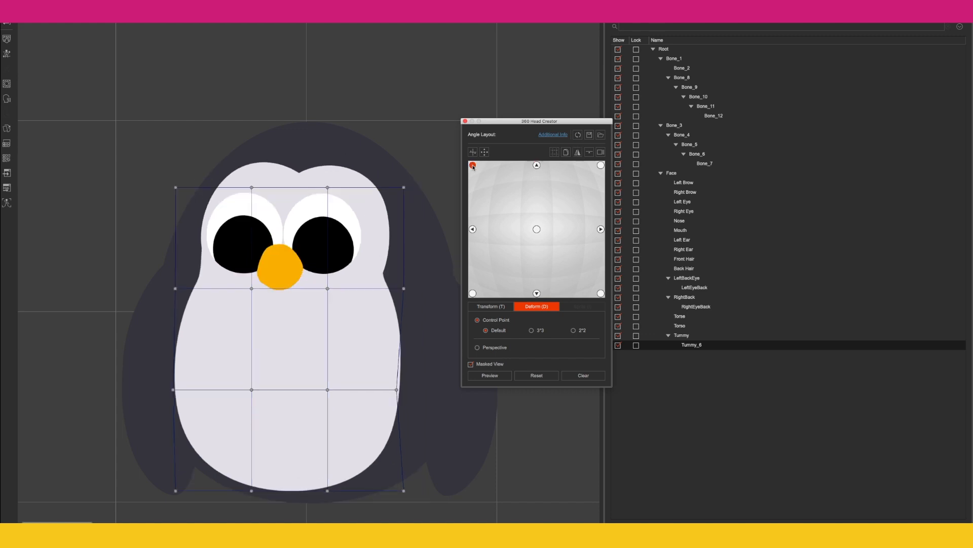
{"action": "left_click", "coordinate": [536, 166]}
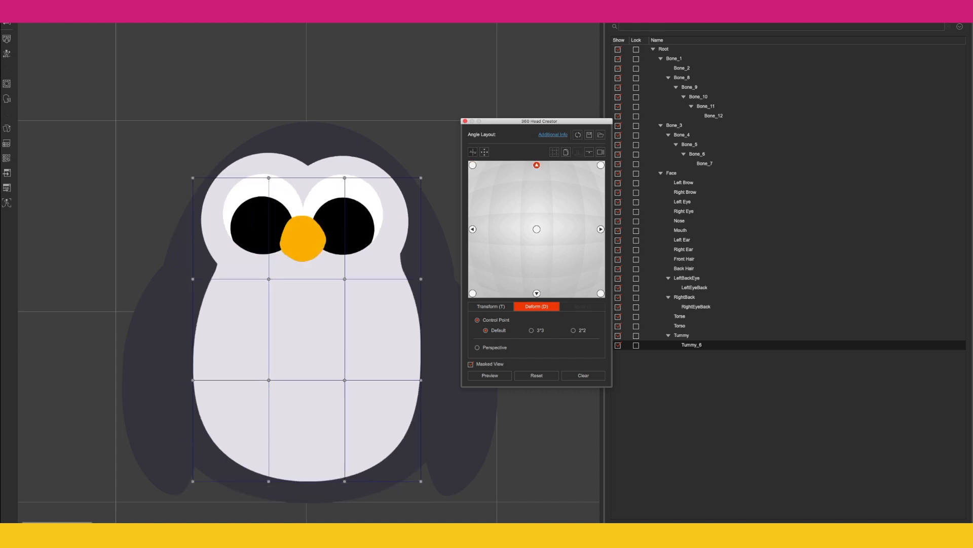
{"action": "left_click", "coordinate": [472, 152]}
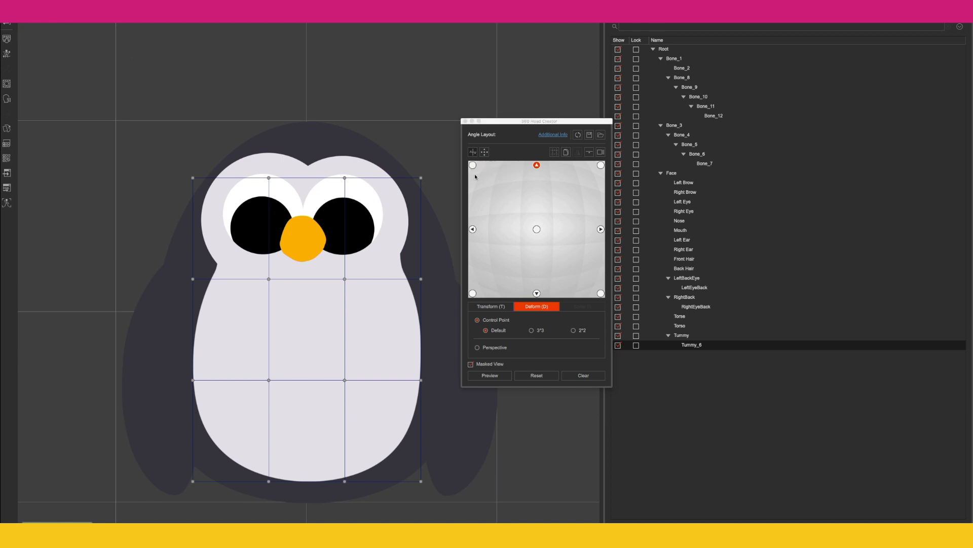
{"action": "left_click", "coordinate": [473, 164]}
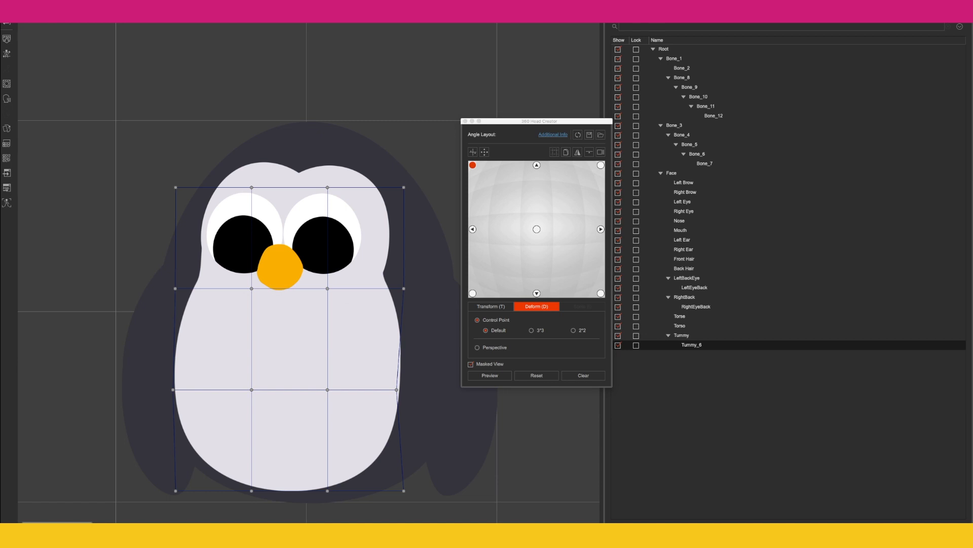
{"action": "key", "text": "Up"}
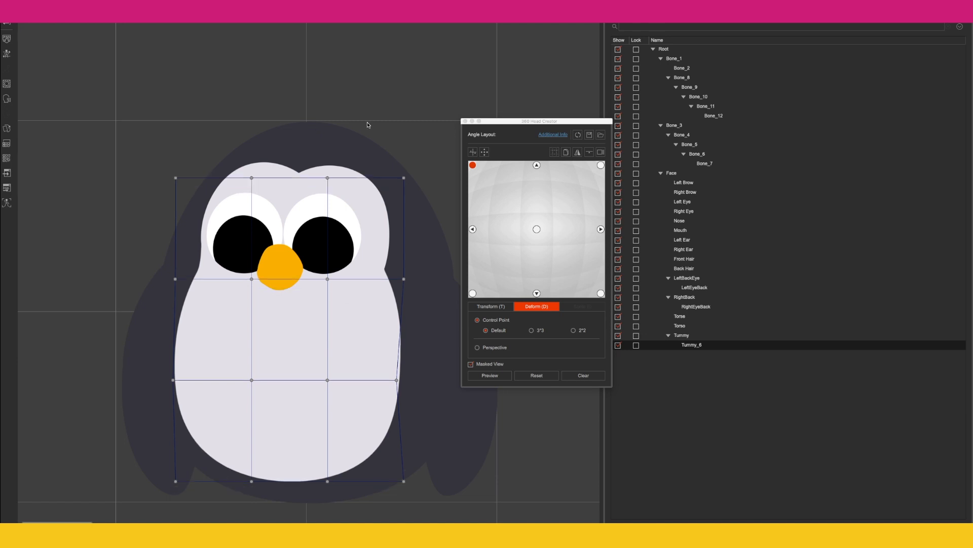
- Raise the RightEyeBack sprite in the up-left head angle to match its height in the upward-facing angle
{"action": "left_click", "coordinate": [538, 165]}
{"action": "left_click", "coordinate": [292, 165]}
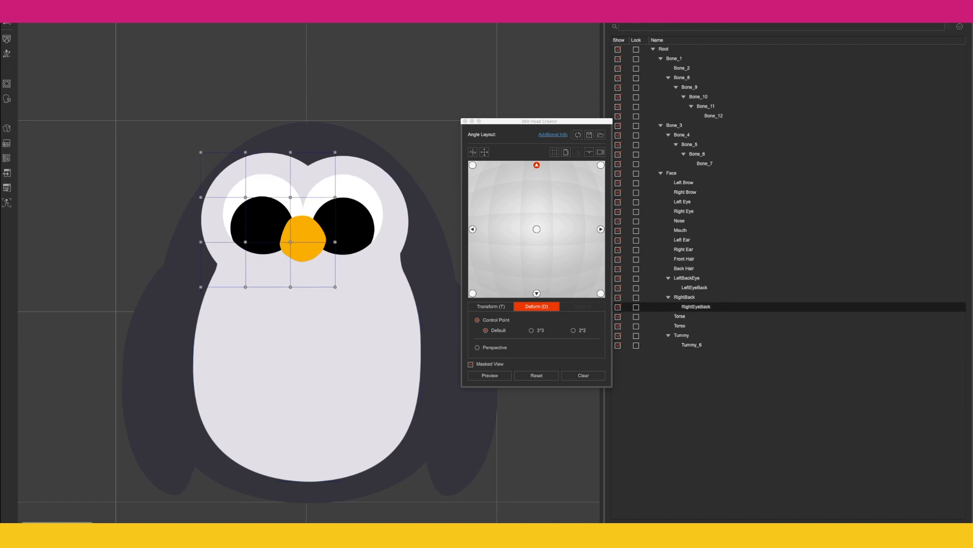
{"action": "left_click", "coordinate": [472, 165]}
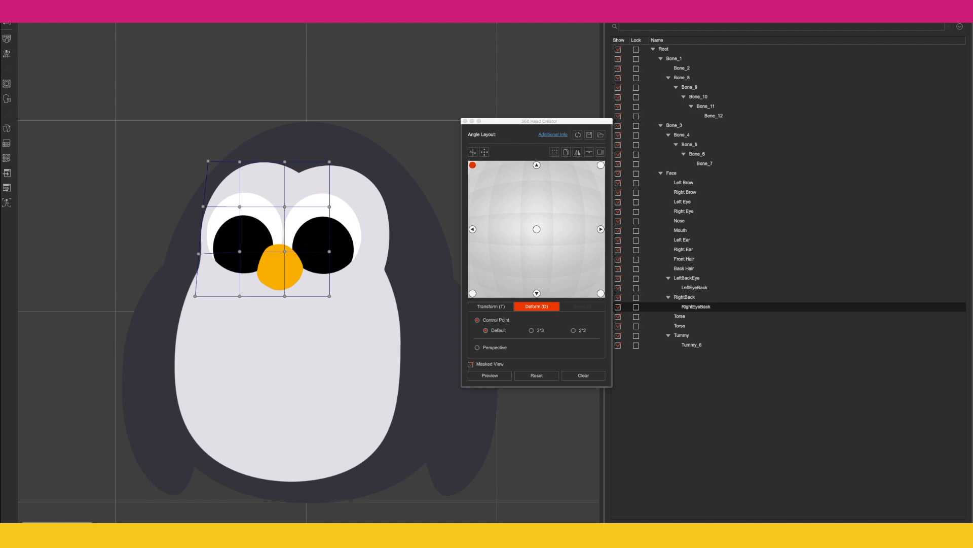
{"action": "key", "text": "Up"}
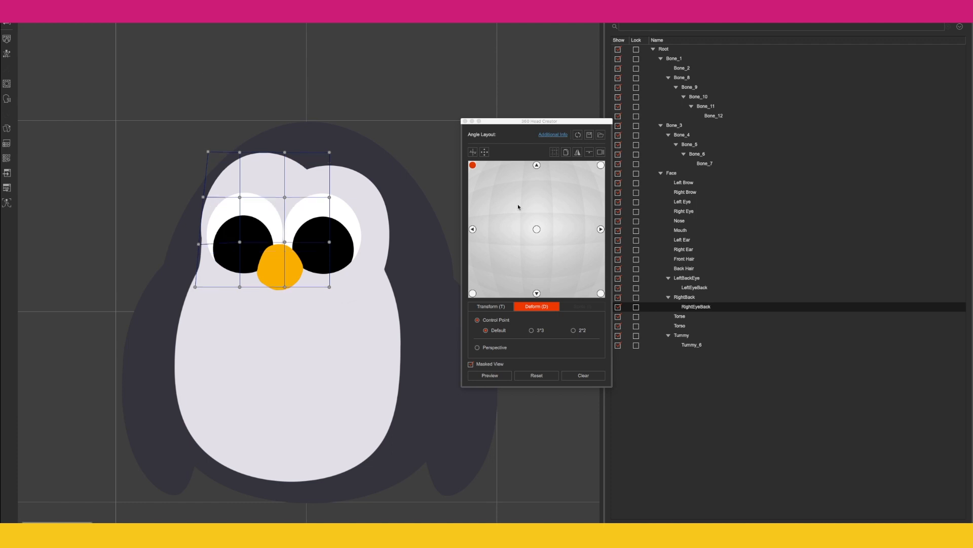
- Raise the LeftEyeBack sprite in the up-left head angle to line up with RightEyeBack
{"action": "left_click", "coordinate": [537, 167]}
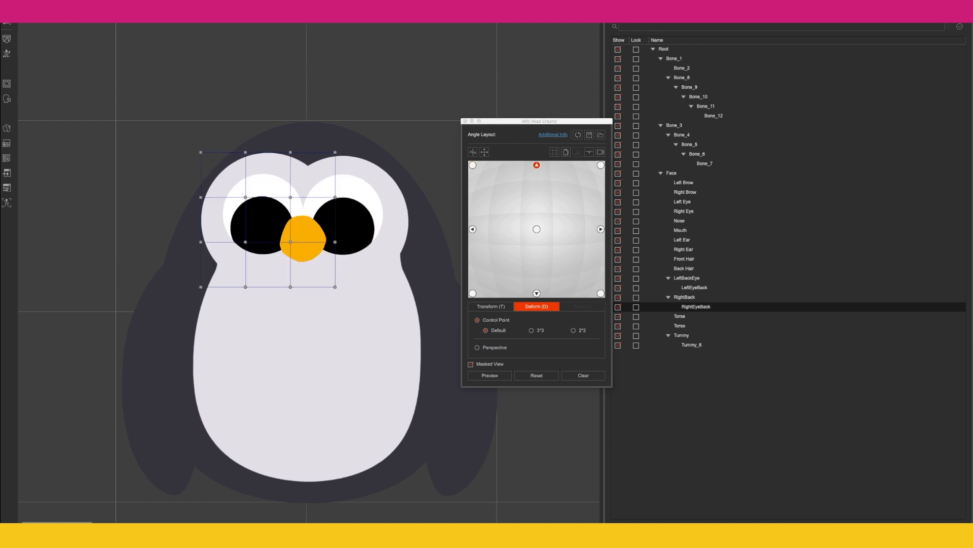
{"action": "left_click", "coordinate": [466, 171]}
{"action": "left_click", "coordinate": [473, 165]}
{"action": "left_click", "coordinate": [345, 180]}
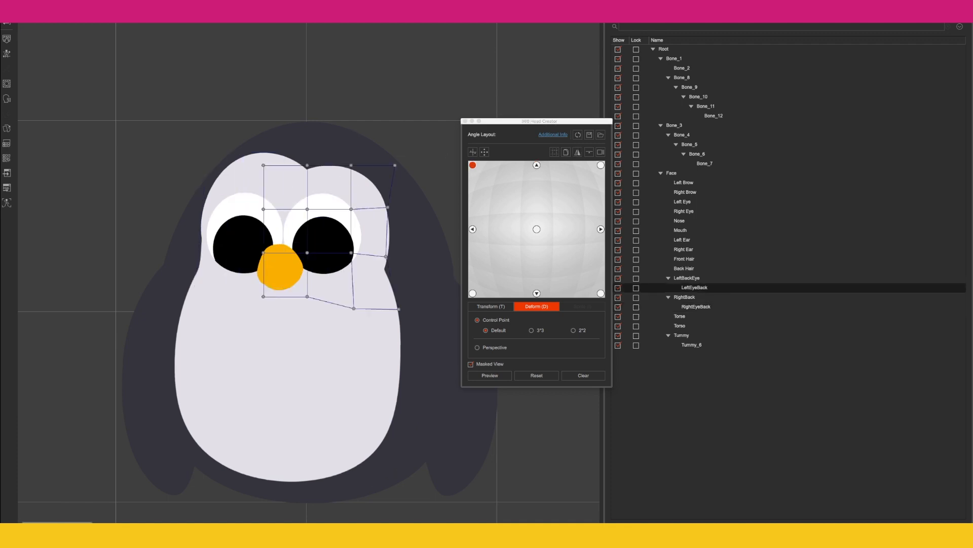
{"action": "key", "text": "Up"}
{"action": "key", "text": "Up"}
{"action": "key", "text": "Up"}
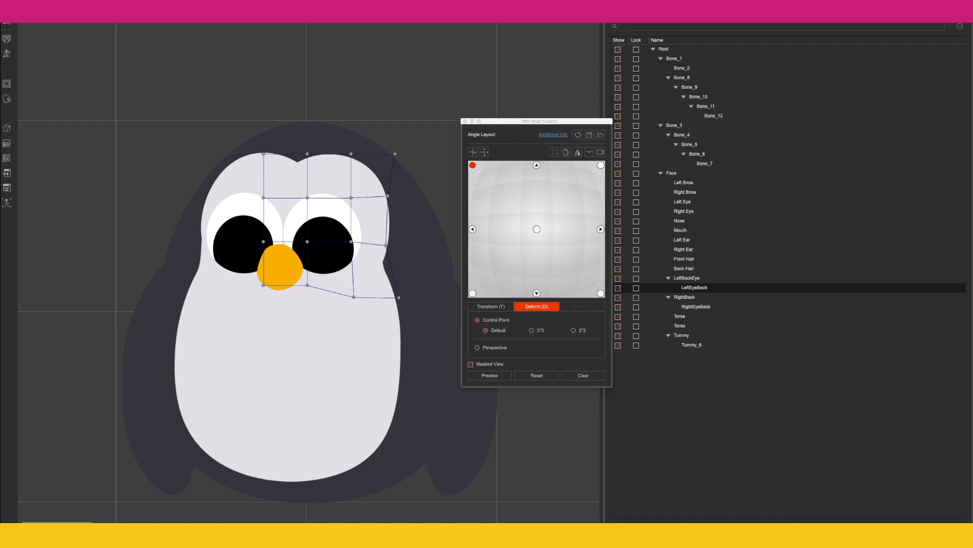
- Raise the Right Eye sprite in the up-left head angle to match its height in the upward-facing angle
{"action": "left_click", "coordinate": [536, 166]}
{"action": "left_click", "coordinate": [536, 165]}
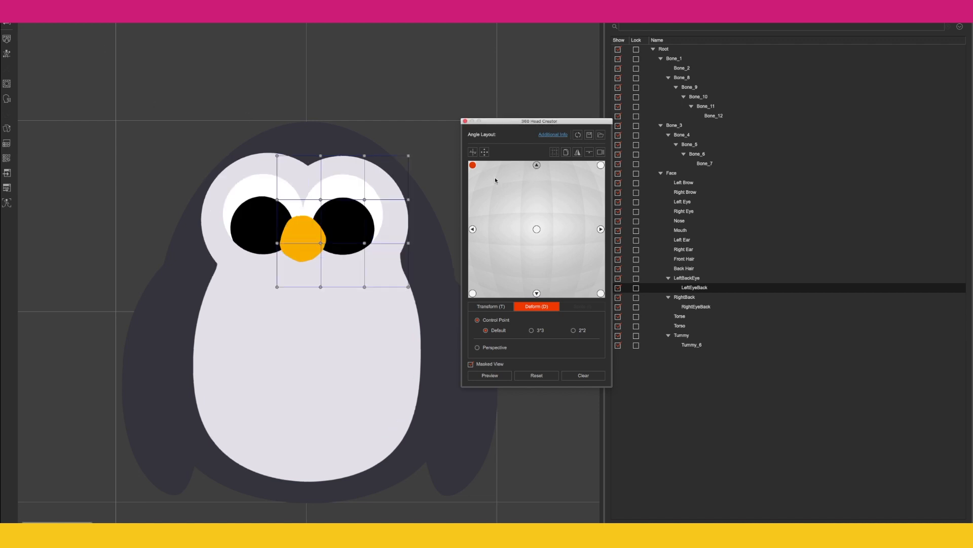
{"action": "left_click", "coordinate": [245, 198]}
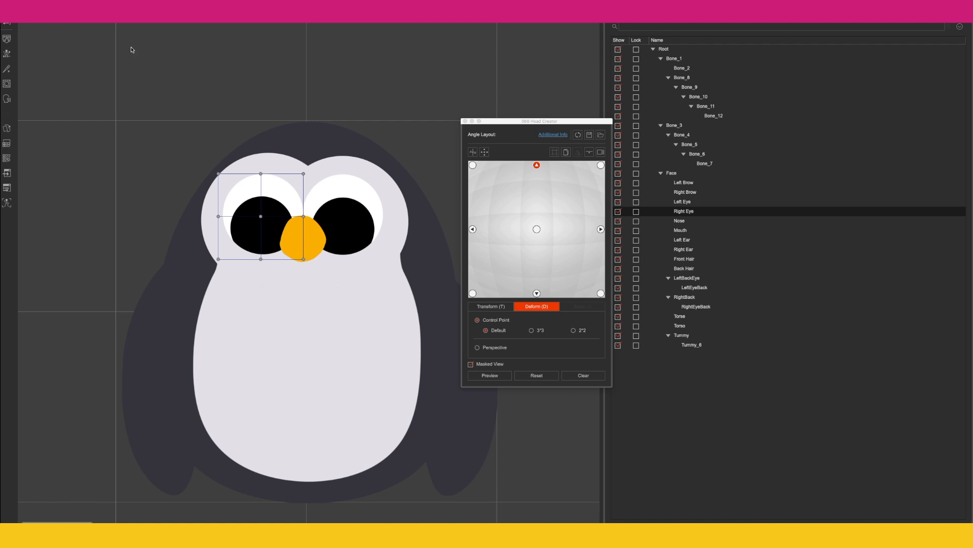
{"action": "left_click", "coordinate": [473, 165]}
{"action": "left_click", "coordinate": [205, 191]}
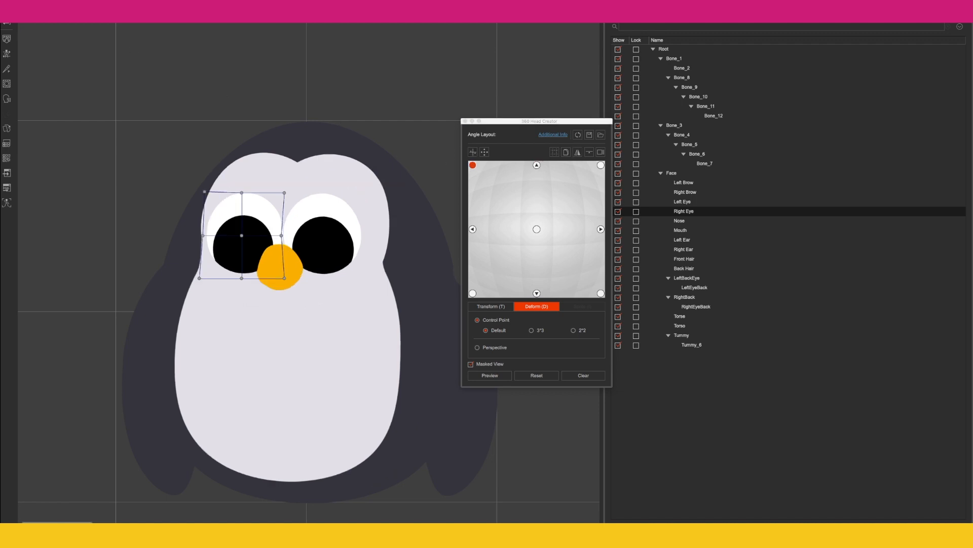
- Raise the Left Eye sprite in the up-left head angle to line up with the Right Eye
{"action": "left_click", "coordinate": [537, 165]}
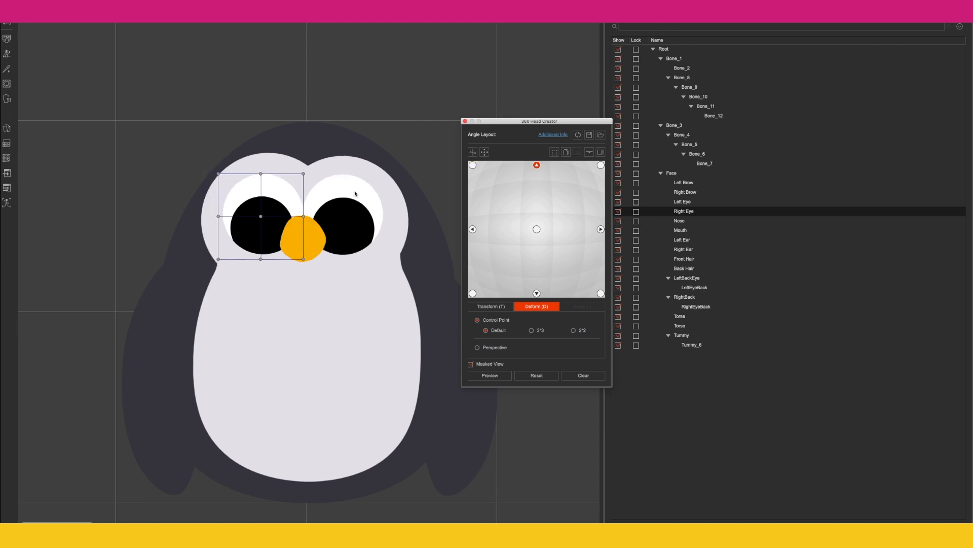
{"action": "left_click", "coordinate": [354, 195]}
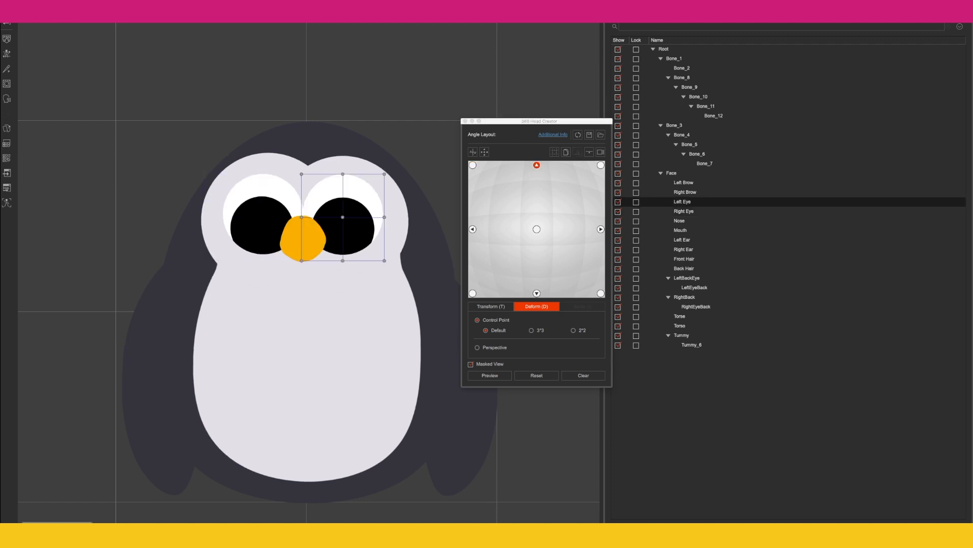
{"action": "left_click", "coordinate": [473, 165]}
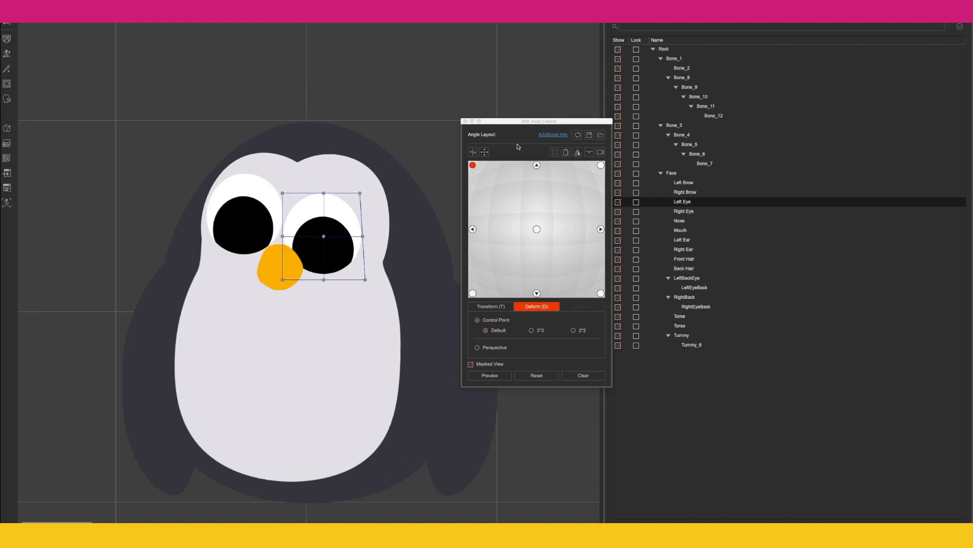
- Select the Mouth sprite and compare its position between the upward-facing and up-left head angles
{"action": "left_click", "coordinate": [537, 165]}
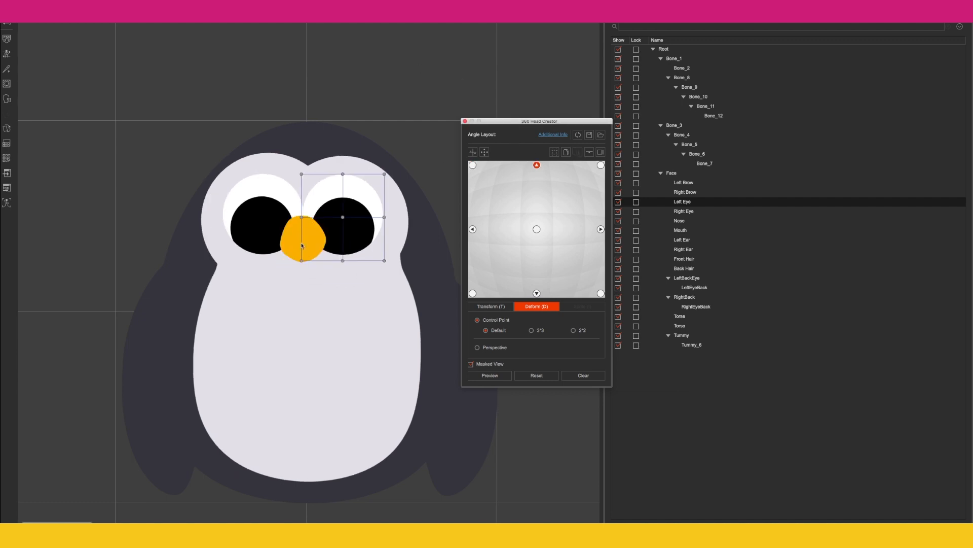
{"action": "left_click", "coordinate": [290, 239]}
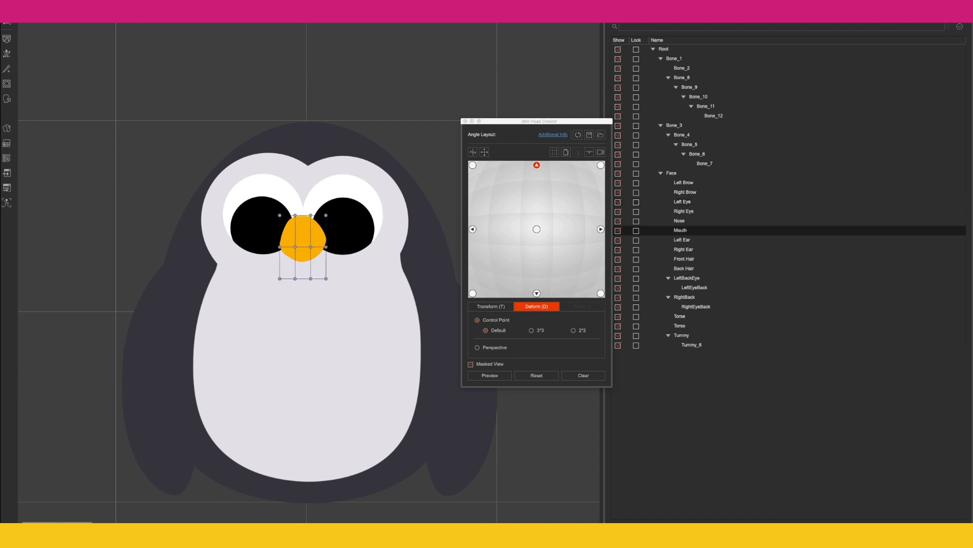
{"action": "left_click", "coordinate": [472, 165]}
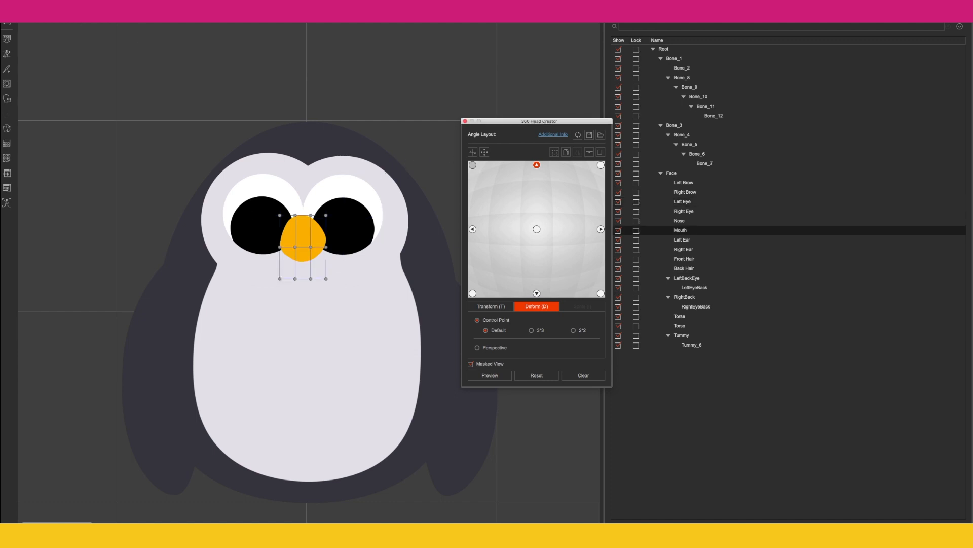
{"action": "left_click", "coordinate": [473, 165]}
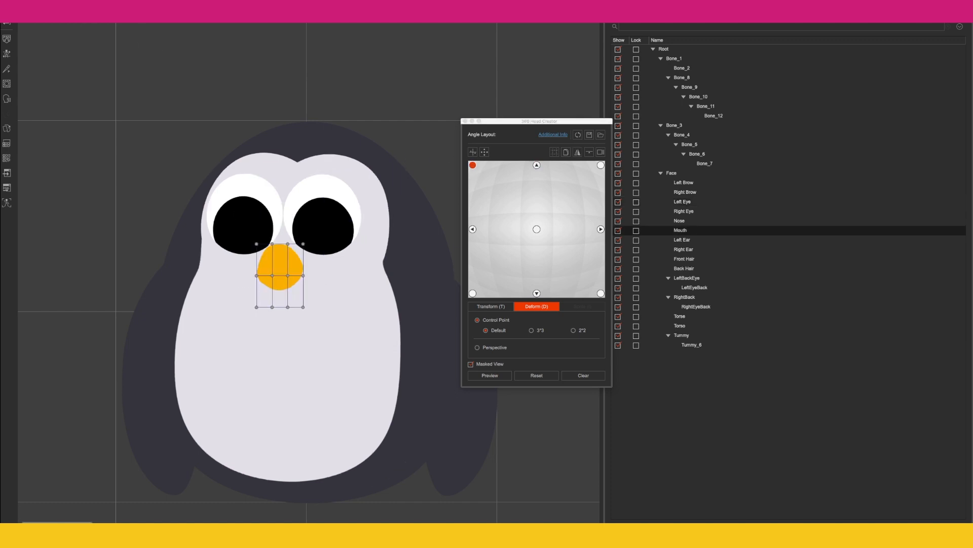
{"action": "left_click", "coordinate": [536, 165]}
{"action": "left_click", "coordinate": [473, 165]}
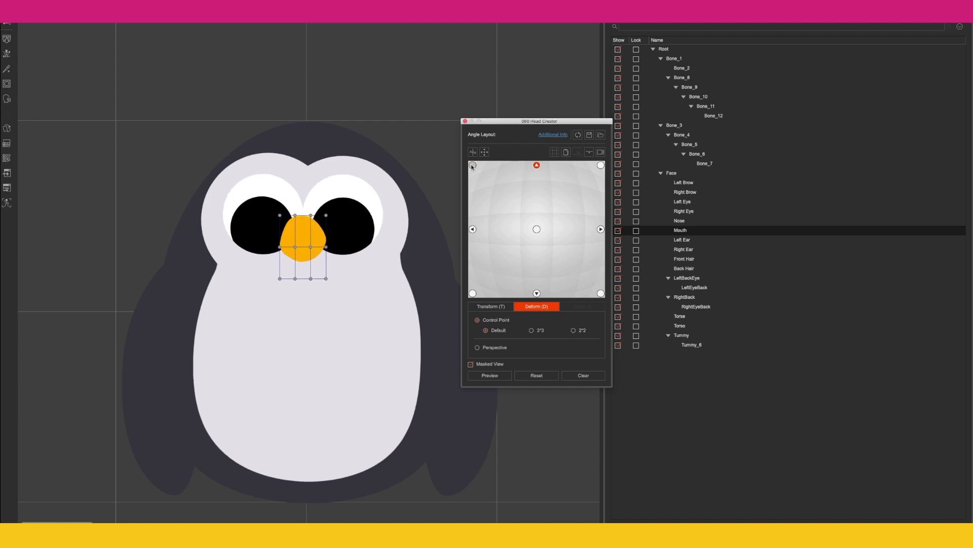
- Raise the RightEyeBack sprite in the up-right head angle to match its height in the upward-facing angle
{"action": "left_click", "coordinate": [536, 166]}
{"action": "left_click", "coordinate": [279, 168]}
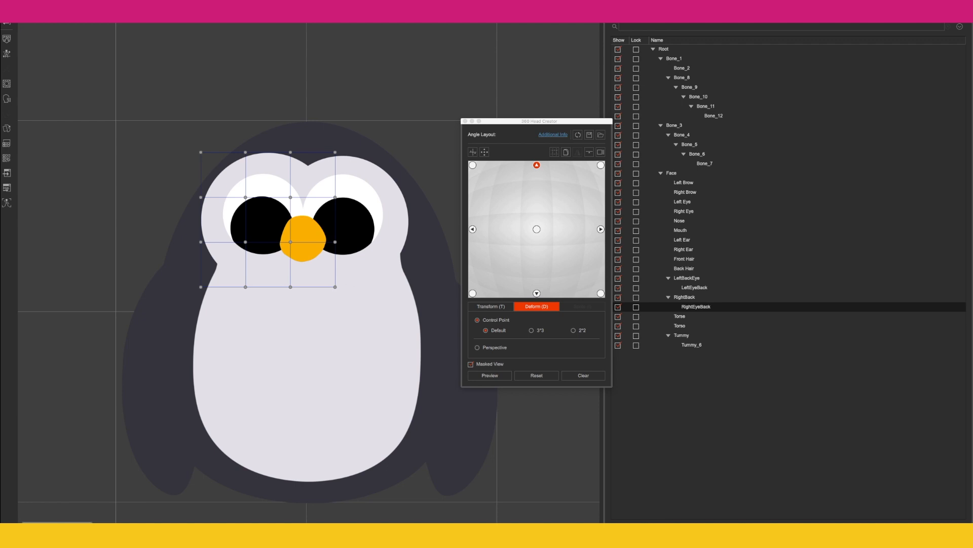
{"action": "left_click", "coordinate": [601, 165]}
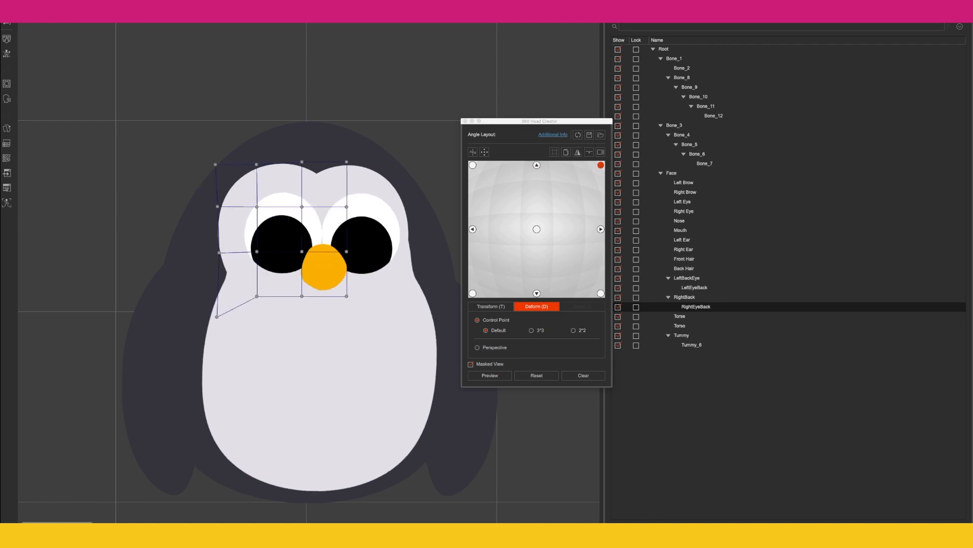
- Raise the LeftEyeBack sprite in the up-right head angle to match its height in the upward-facing angle
{"action": "left_click", "coordinate": [536, 164]}
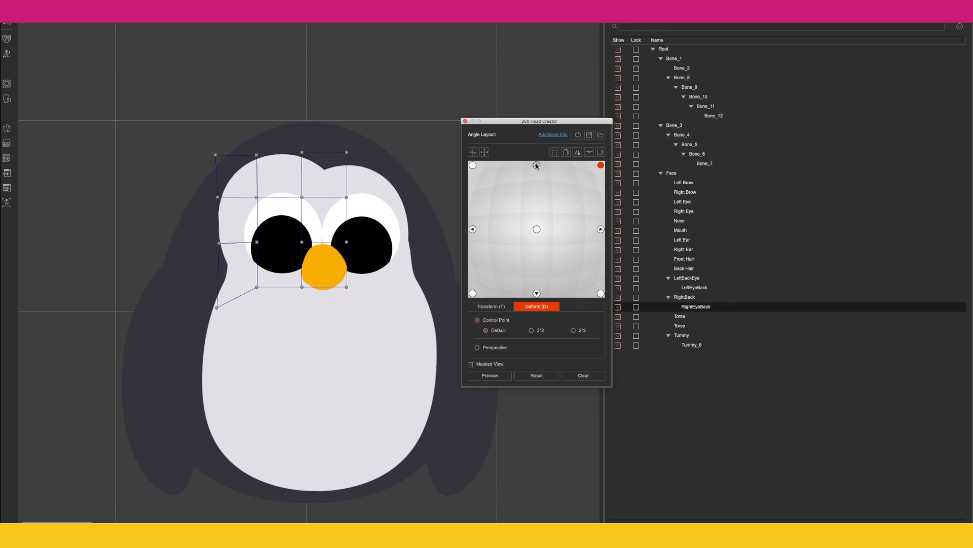
{"action": "left_click", "coordinate": [357, 180]}
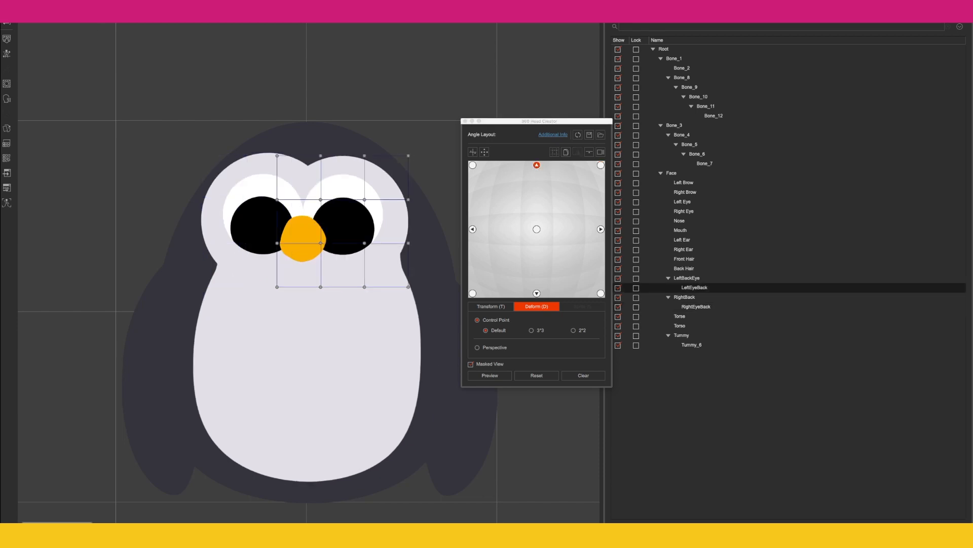
{"action": "left_click", "coordinate": [601, 165]}
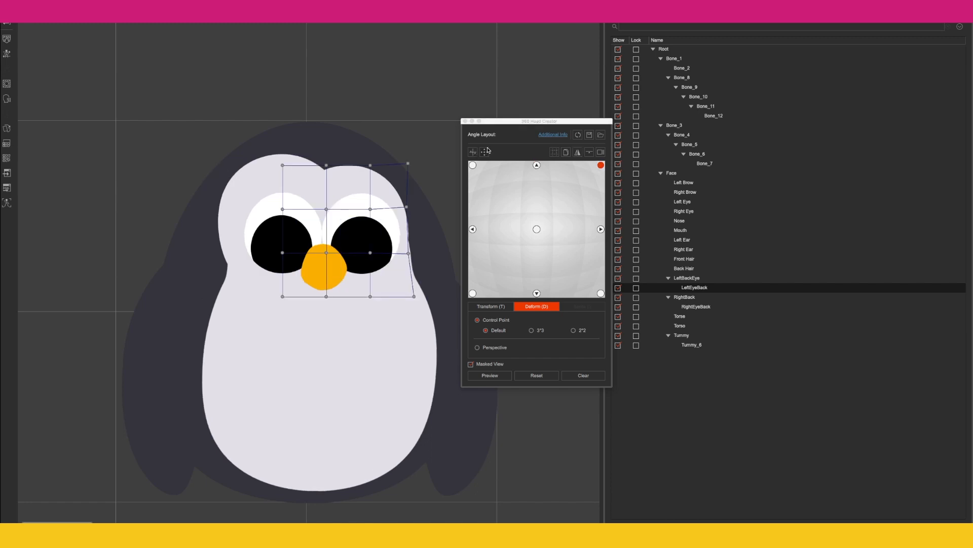
- Raise the Right Eye sprite in the up-right head angle to match its height in the upward-facing angle
{"action": "left_click", "coordinate": [536, 165]}
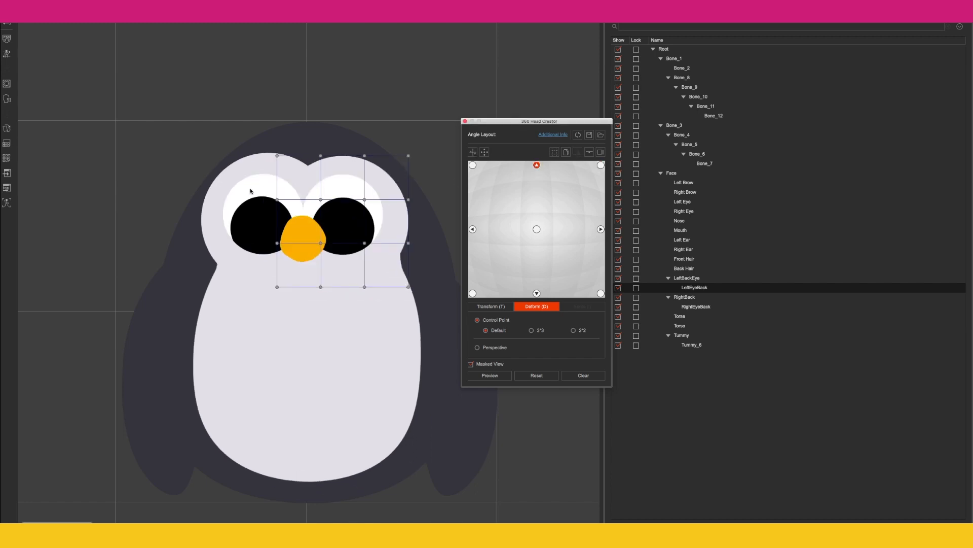
{"action": "left_click", "coordinate": [225, 161]}
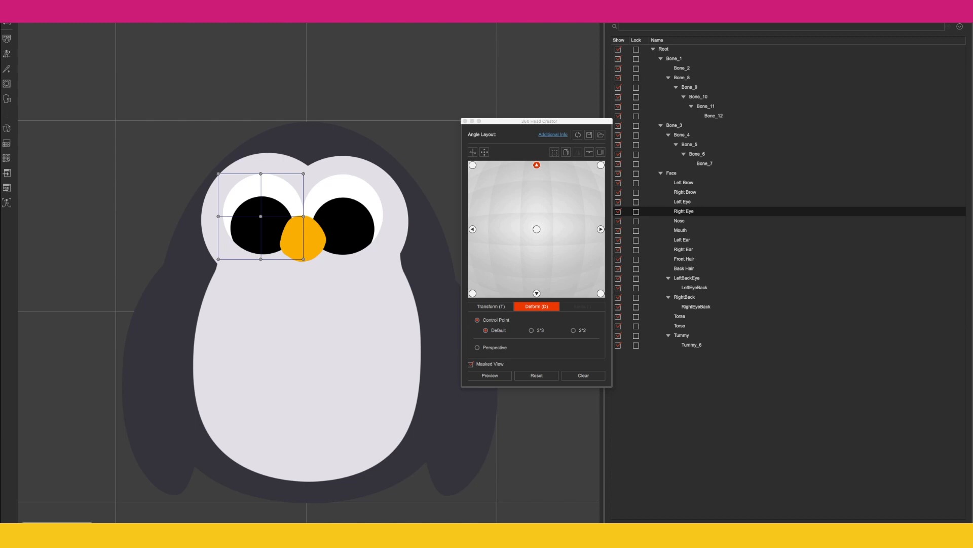
{"action": "left_click", "coordinate": [601, 165]}
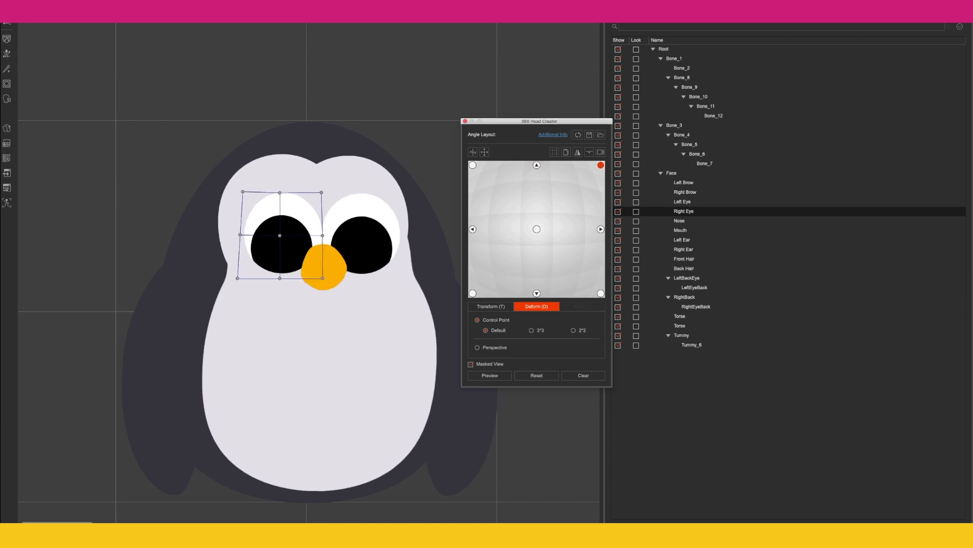
- Raise the Left Eye sprite in the up-right head angle to match its height in the upward-facing angle
{"action": "left_click", "coordinate": [536, 165]}
{"action": "left_click", "coordinate": [343, 199]}
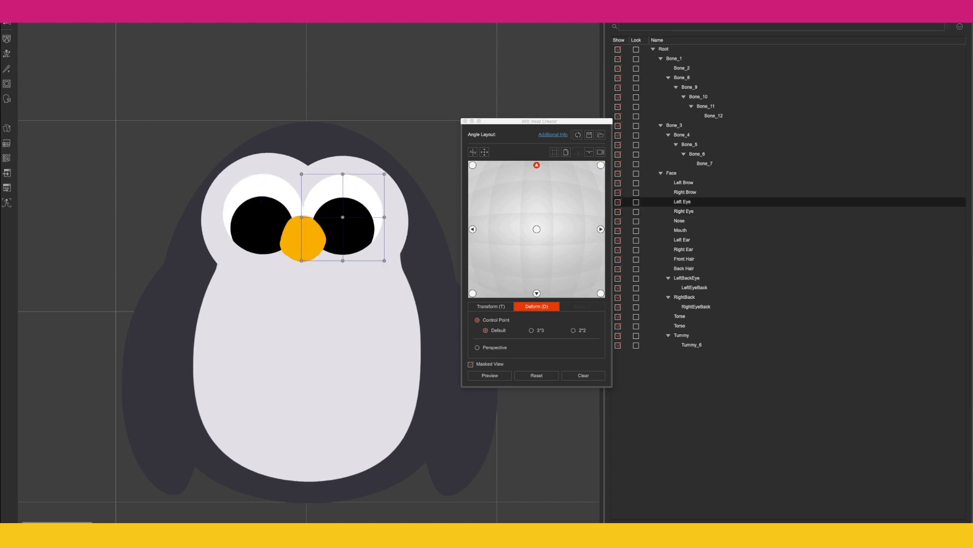
{"action": "left_click", "coordinate": [600, 164]}
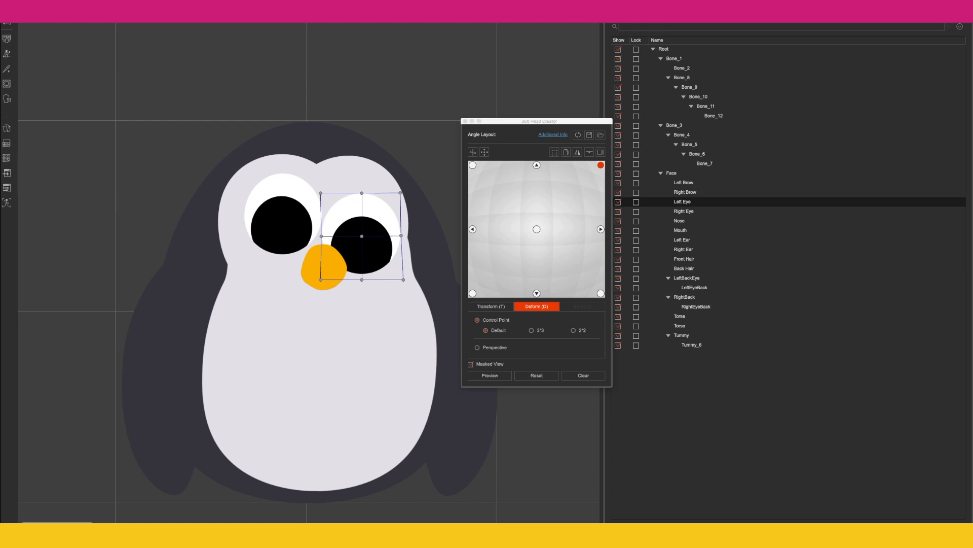
- Raise the Mouth sprite in the up-right head angle to match its height in the upward-facing angle
{"action": "left_click", "coordinate": [536, 164]}
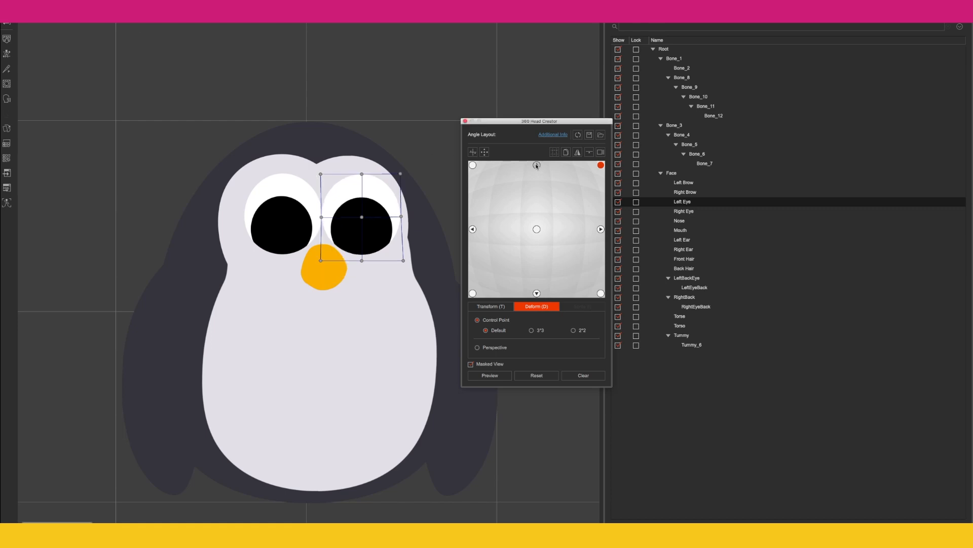
{"action": "left_click", "coordinate": [291, 235]}
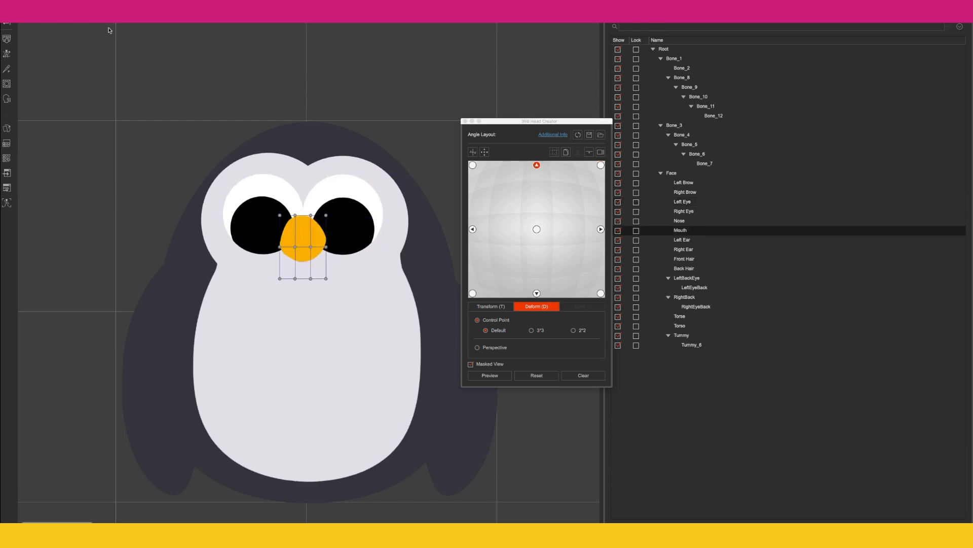
{"action": "left_click", "coordinate": [597, 165]}
{"action": "left_click", "coordinate": [324, 267]}
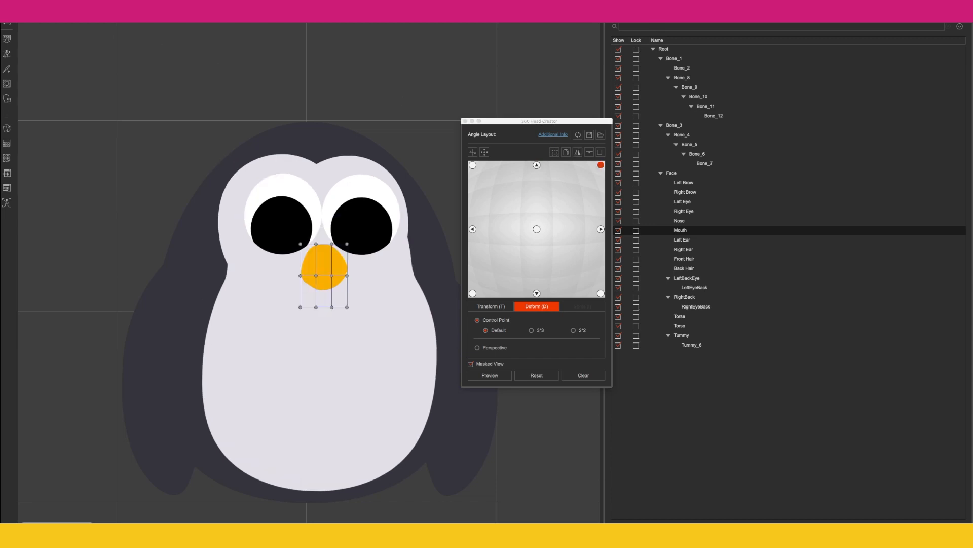
- Raise the Tummy_8 sprite in the up-right head angle to match its height in the upward-facing angle
{"action": "left_click", "coordinate": [536, 165]}
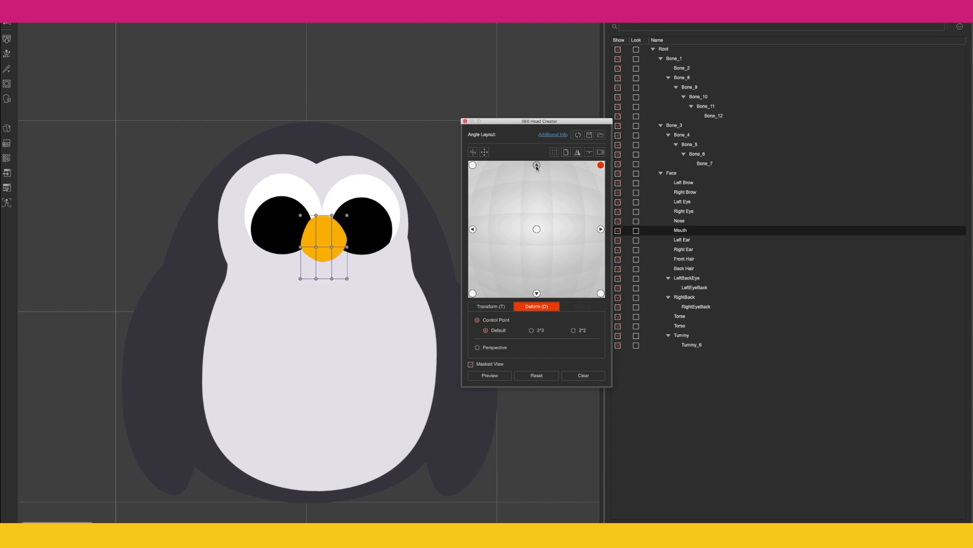
{"action": "left_click", "coordinate": [330, 333]}
{"action": "left_click", "coordinate": [331, 333]}
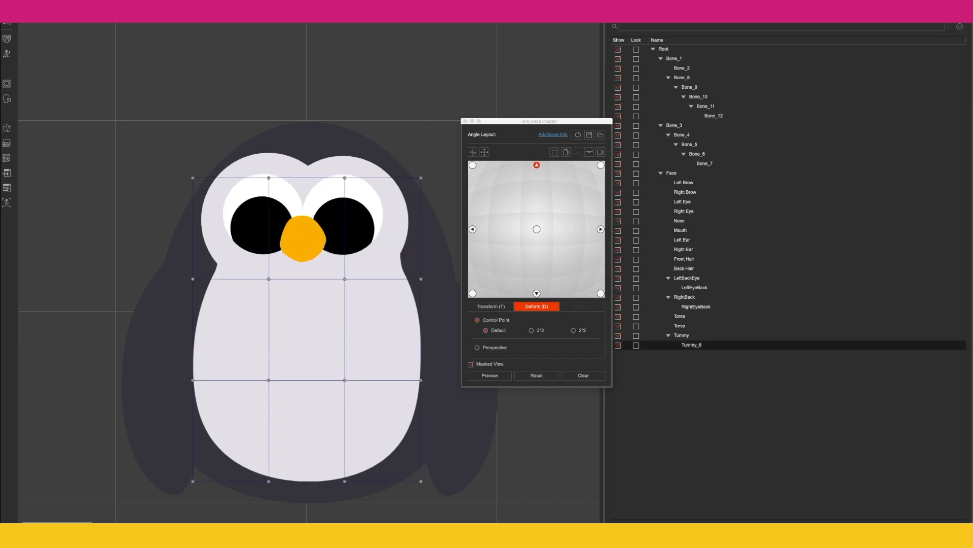
{"action": "left_click", "coordinate": [601, 165]}
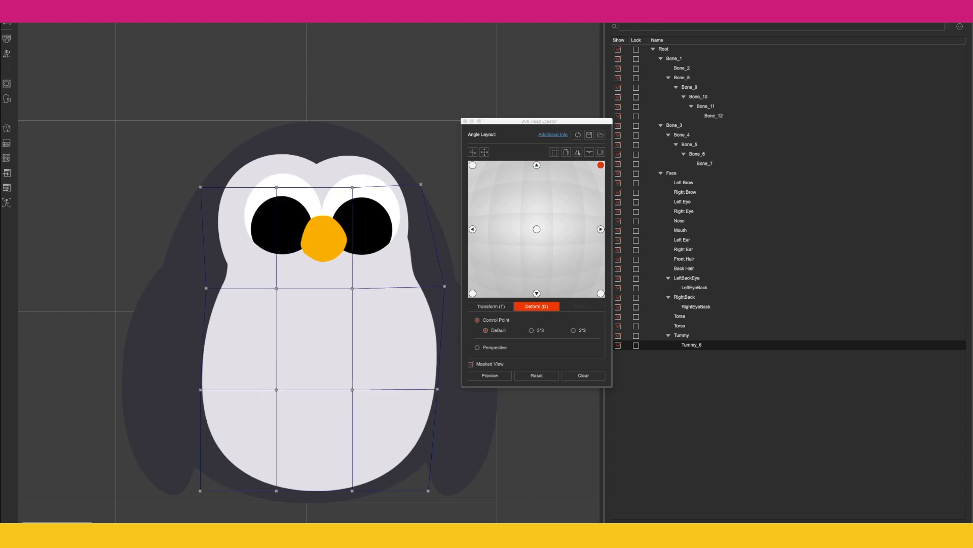
{"action": "left_click", "coordinate": [536, 165]}
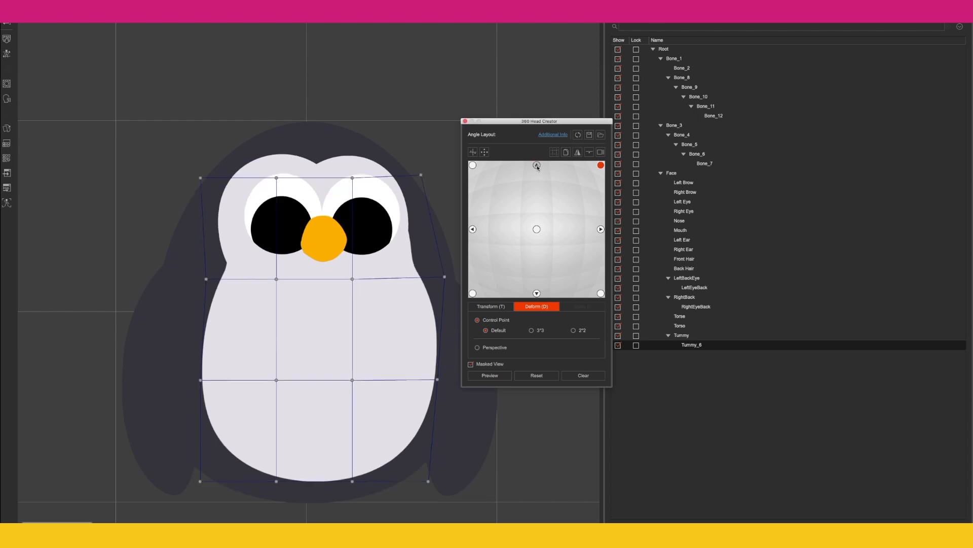
- Lower the RightEyeBack sprite in the down-left head angle to match the downward-facing angle, and check its height in the down-right angle
{"action": "left_click", "coordinate": [537, 294]}
{"action": "left_click", "coordinate": [281, 184]}
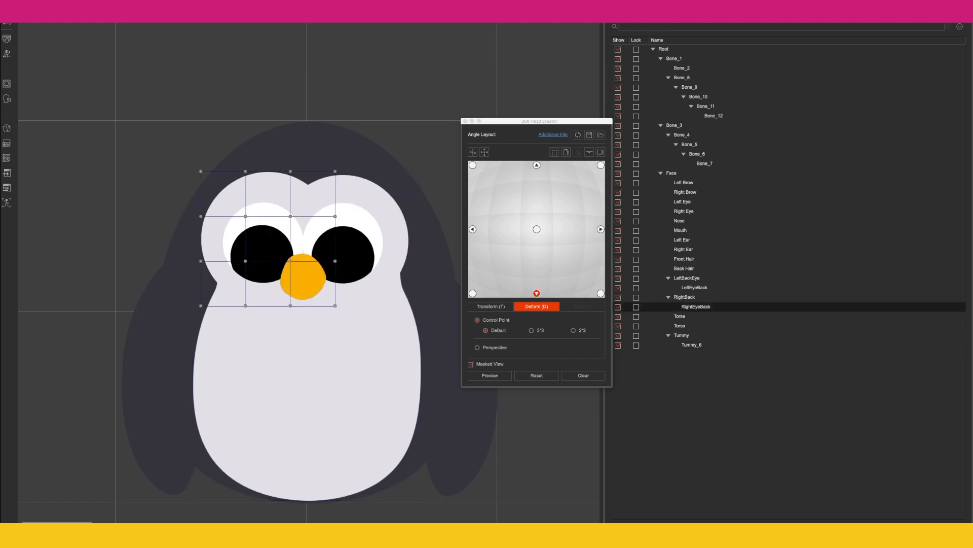
{"action": "left_click", "coordinate": [473, 294]}
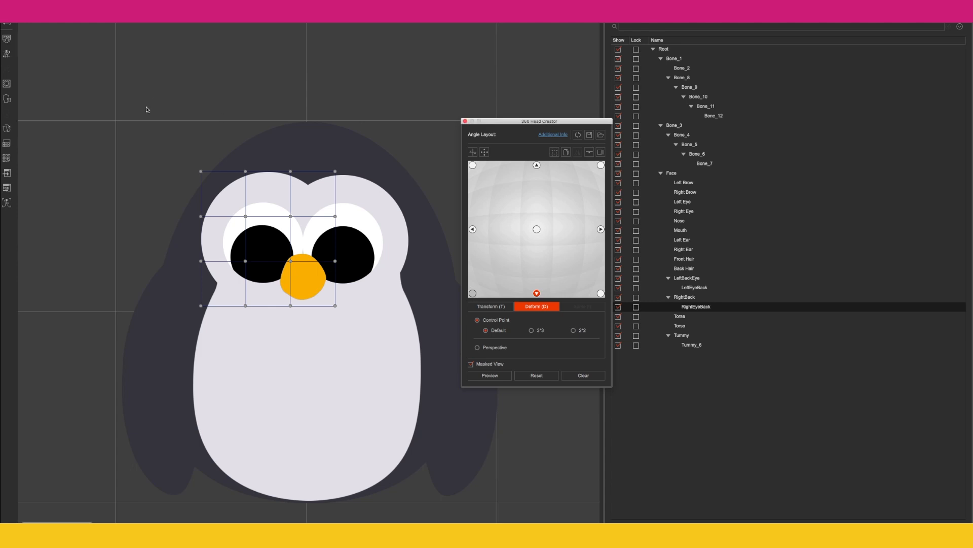
{"action": "left_click", "coordinate": [208, 161]}
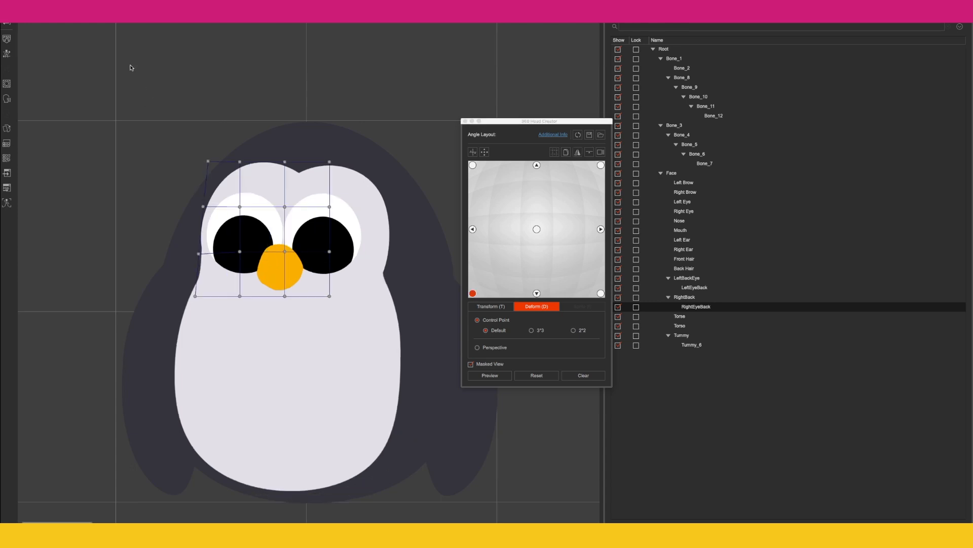
{"action": "left_click", "coordinate": [601, 293]}
{"action": "left_click", "coordinate": [215, 165]}
- Lower the LeftEyeBack sprite in the down-left and down-right head angles to match its height in the downward-facing angle
{"action": "left_click", "coordinate": [537, 293]}
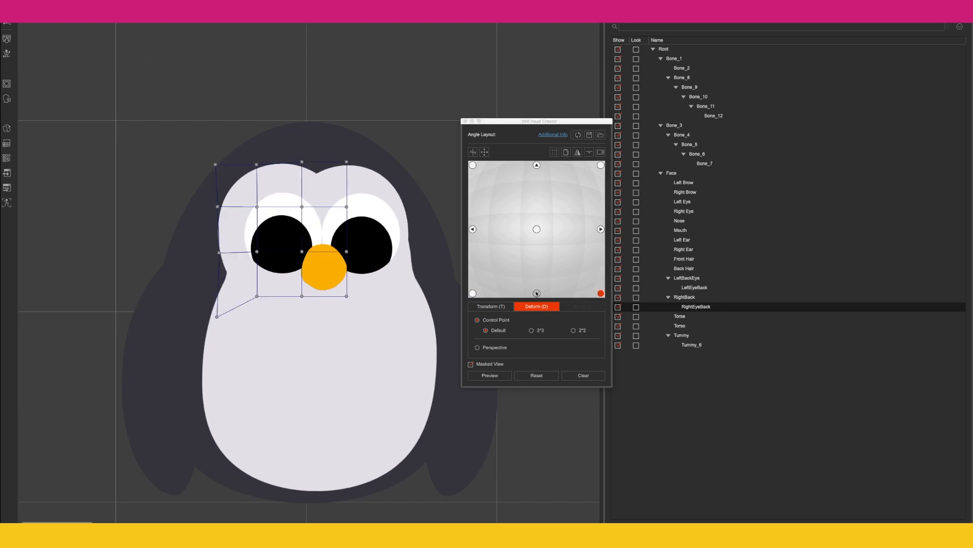
{"action": "left_click", "coordinate": [293, 144]}
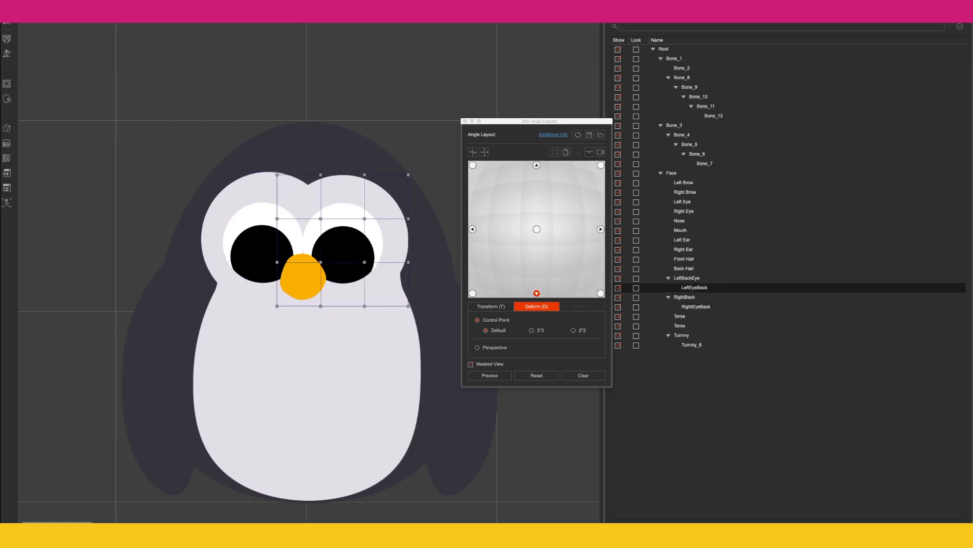
{"action": "left_click", "coordinate": [472, 293]}
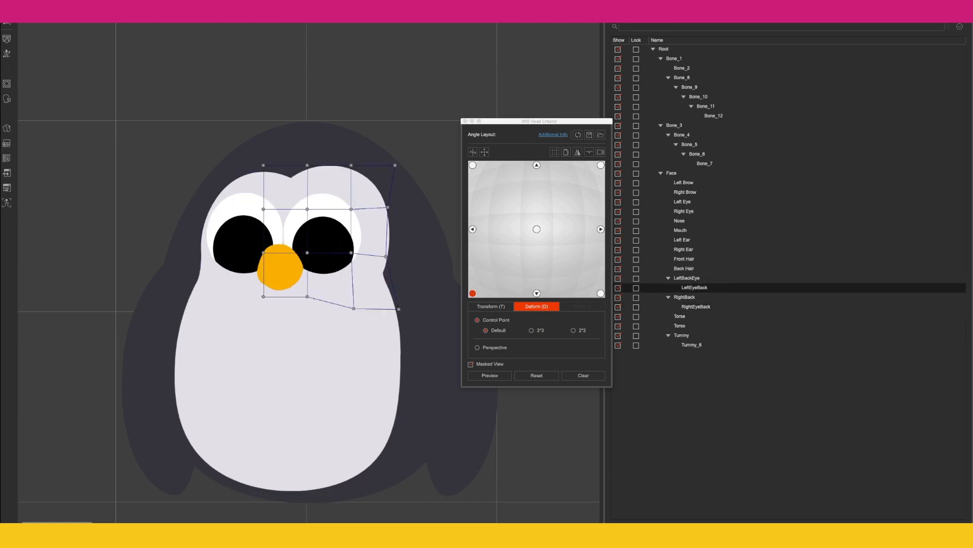
{"action": "left_click", "coordinate": [601, 294]}
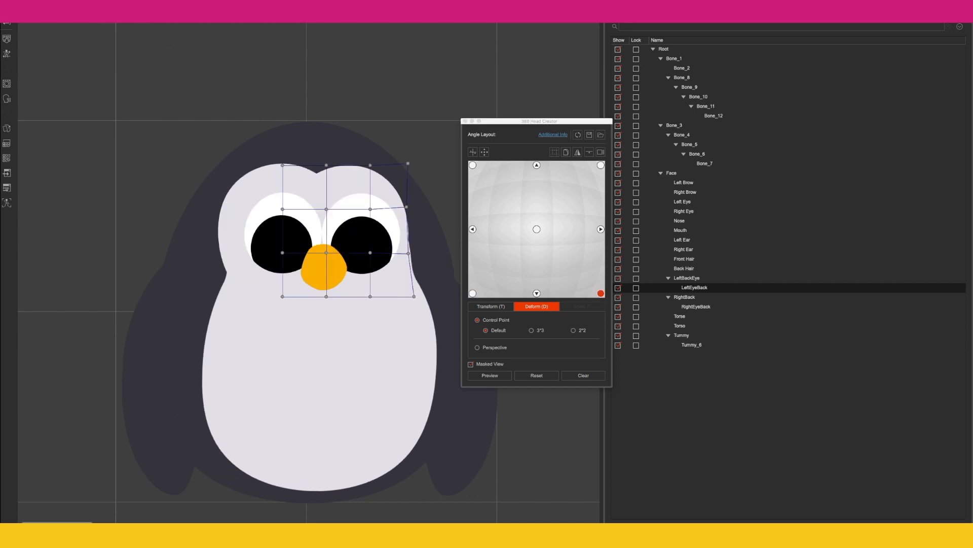
{"action": "left_click", "coordinate": [537, 294]}
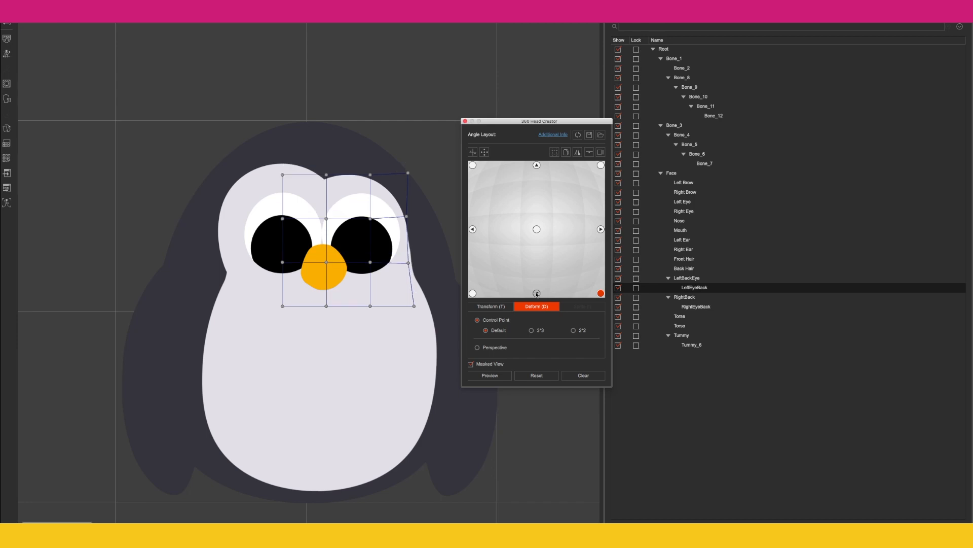
{"action": "left_click", "coordinate": [472, 293]}
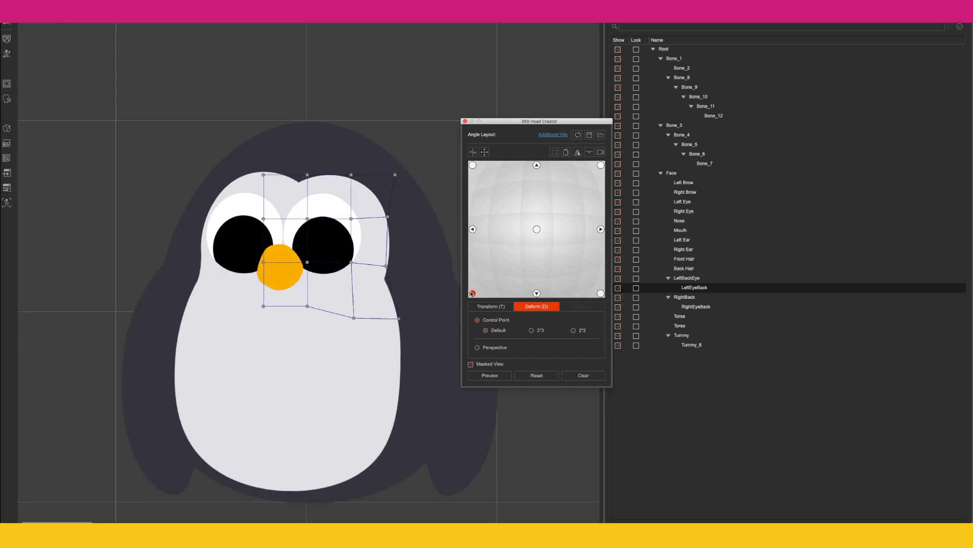
- Lower the RightEyeBack sprite in the down-right head angle to line up with the lowered LeftEyeBack
{"action": "left_click", "coordinate": [248, 182]}
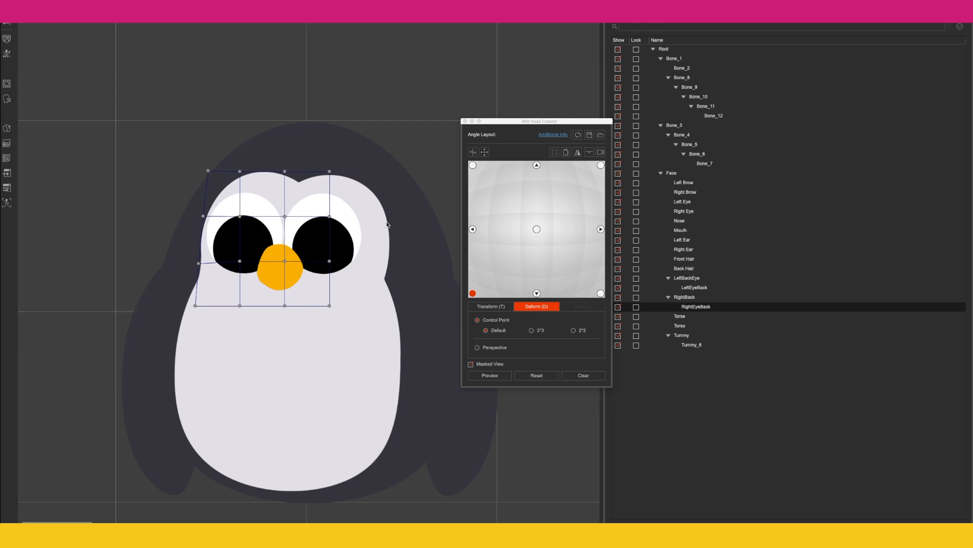
{"action": "left_click", "coordinate": [601, 294]}
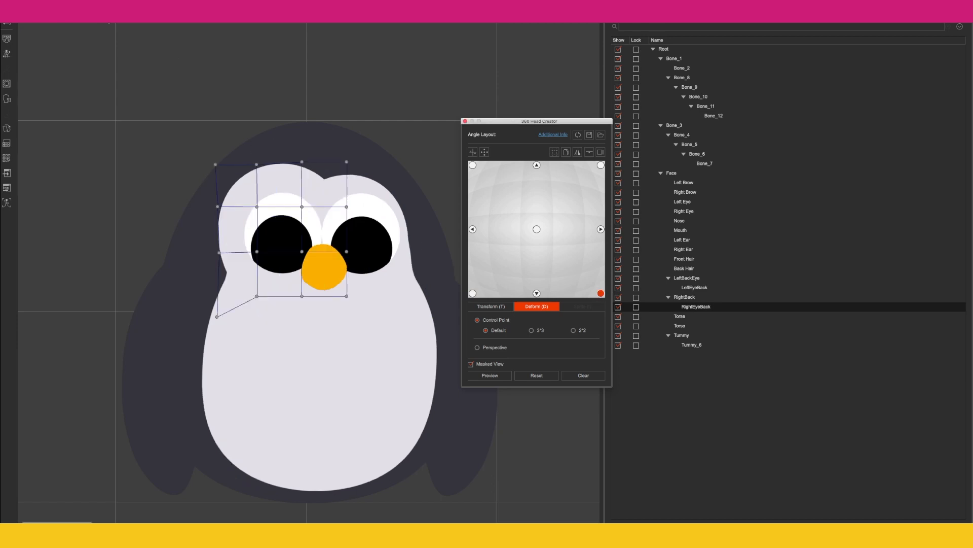
{"action": "left_click", "coordinate": [219, 253]}
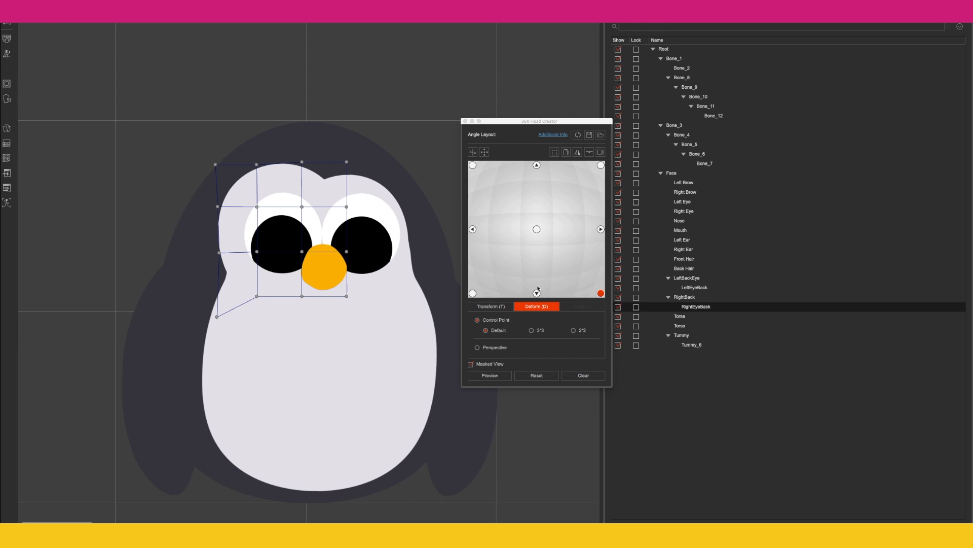
{"action": "left_click", "coordinate": [476, 293]}
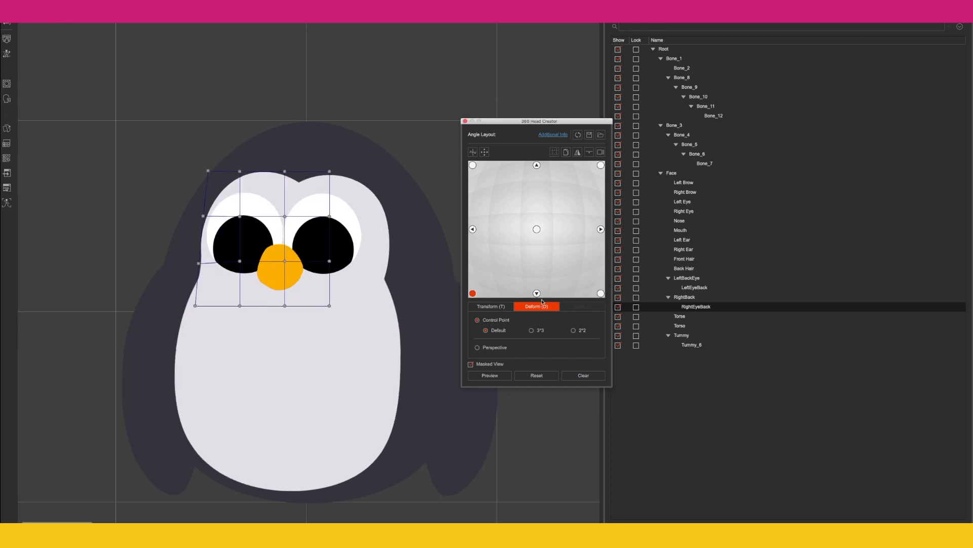
{"action": "left_click", "coordinate": [601, 293]}
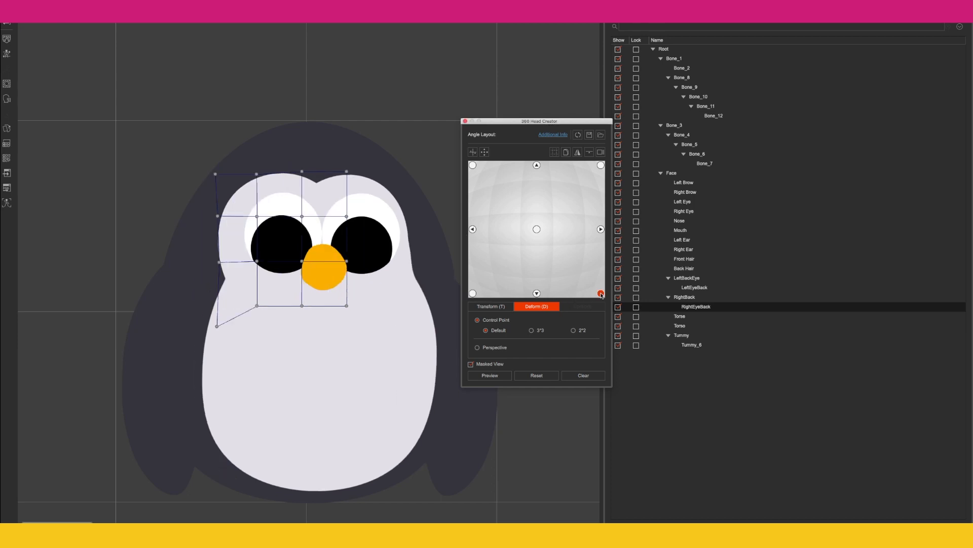
- Select the Tummy_8 sprite and compare its height across the downward-facing, down-left and down-right head angles
{"action": "left_click", "coordinate": [536, 293]}
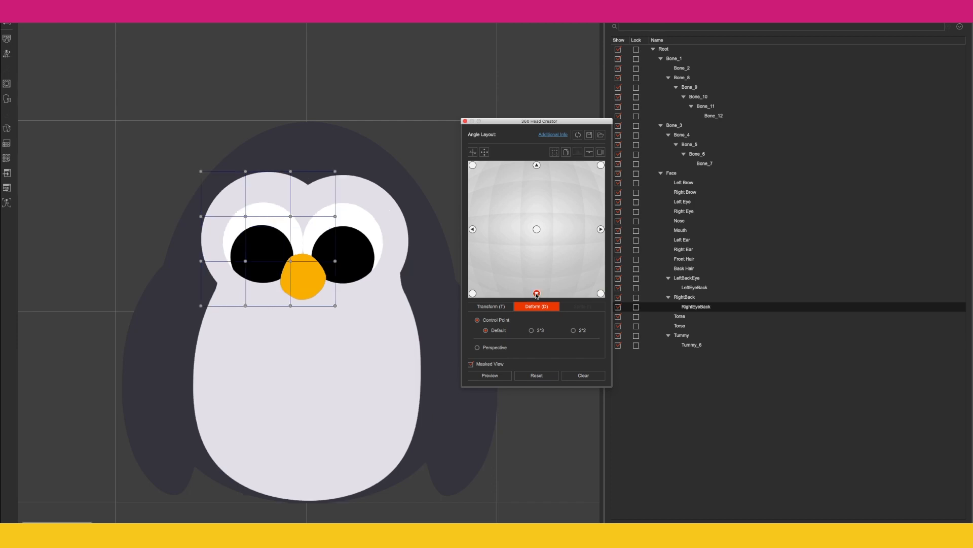
{"action": "left_click", "coordinate": [367, 355]}
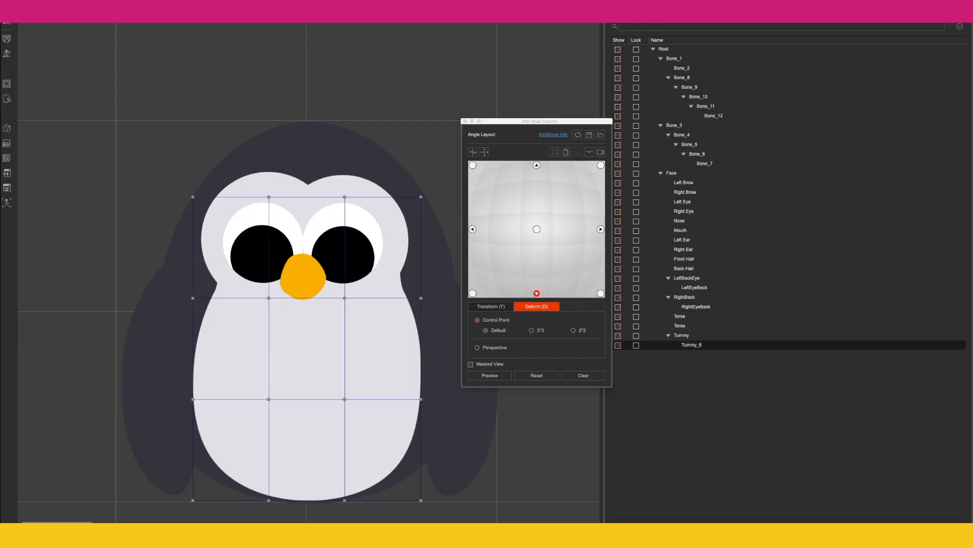
{"action": "left_click", "coordinate": [472, 294]}
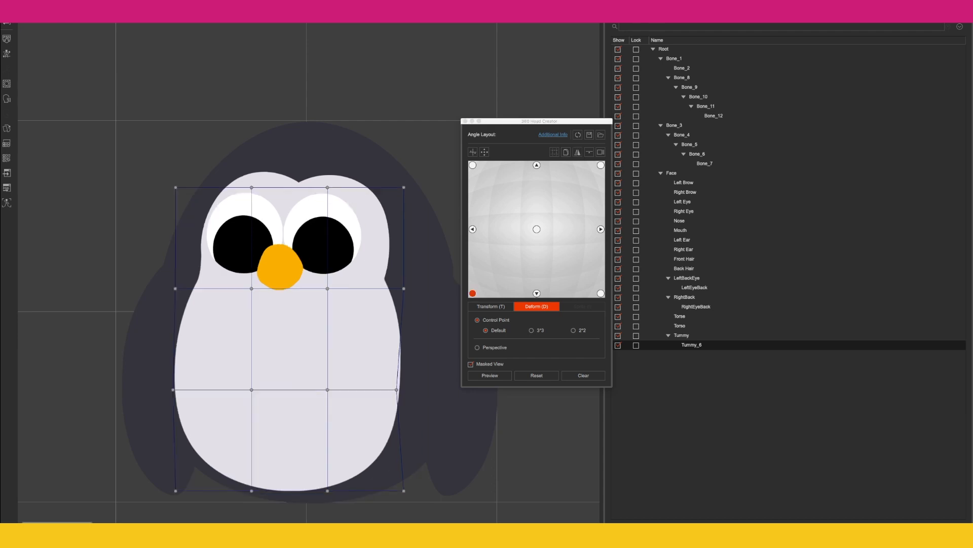
{"action": "left_click", "coordinate": [600, 294]}
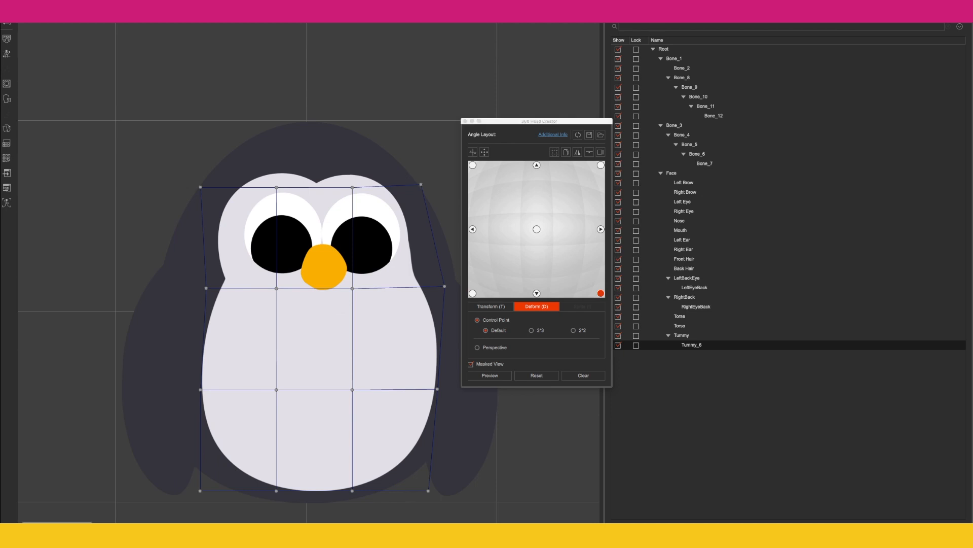
- Lower the Right Eye sprite in the down-left and down-right head angles to match its height in the downward-facing angle
{"action": "left_click", "coordinate": [537, 293]}
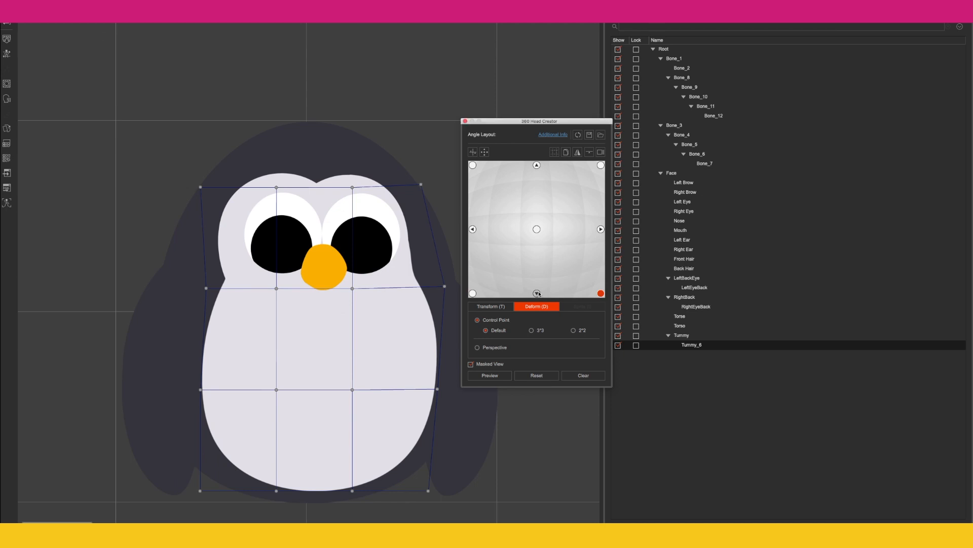
{"action": "left_click", "coordinate": [248, 214]}
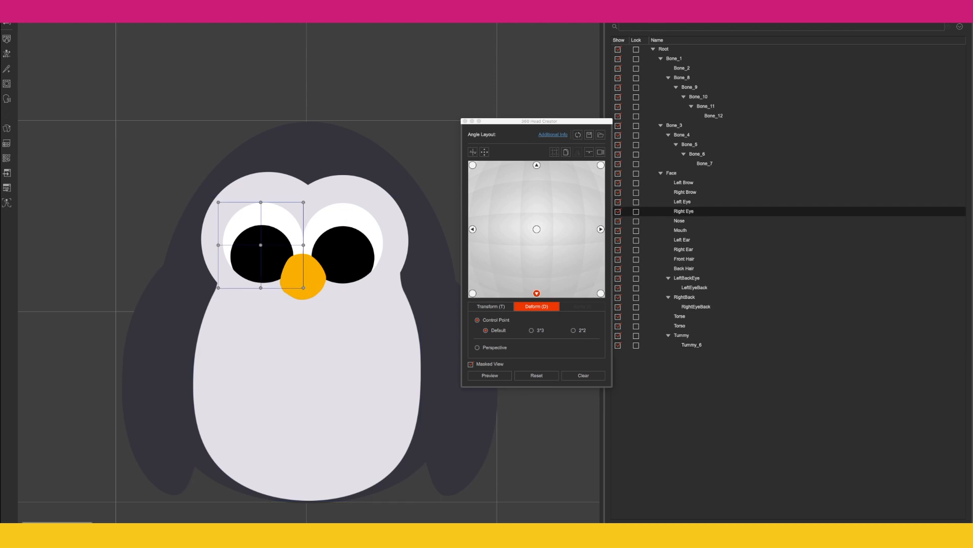
{"action": "left_click", "coordinate": [472, 293]}
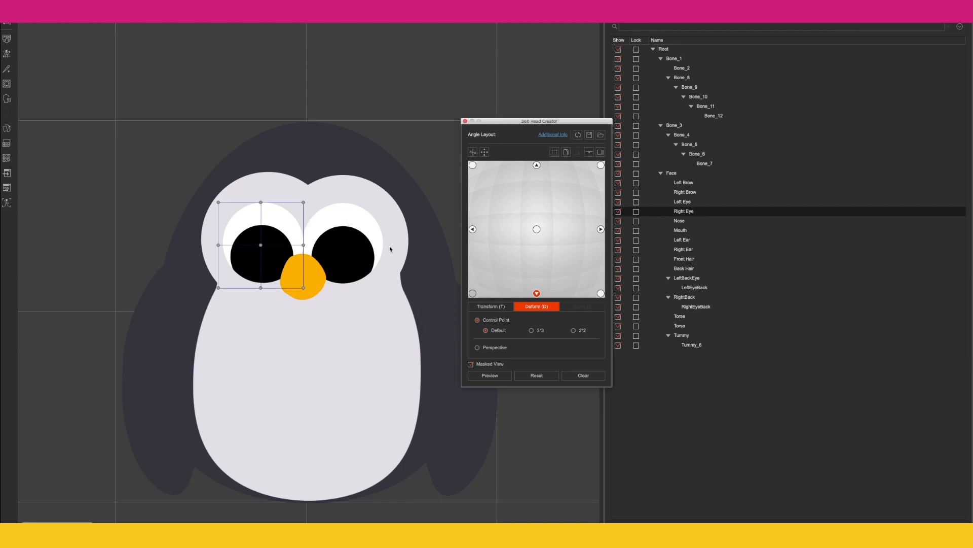
{"action": "left_click", "coordinate": [242, 235]}
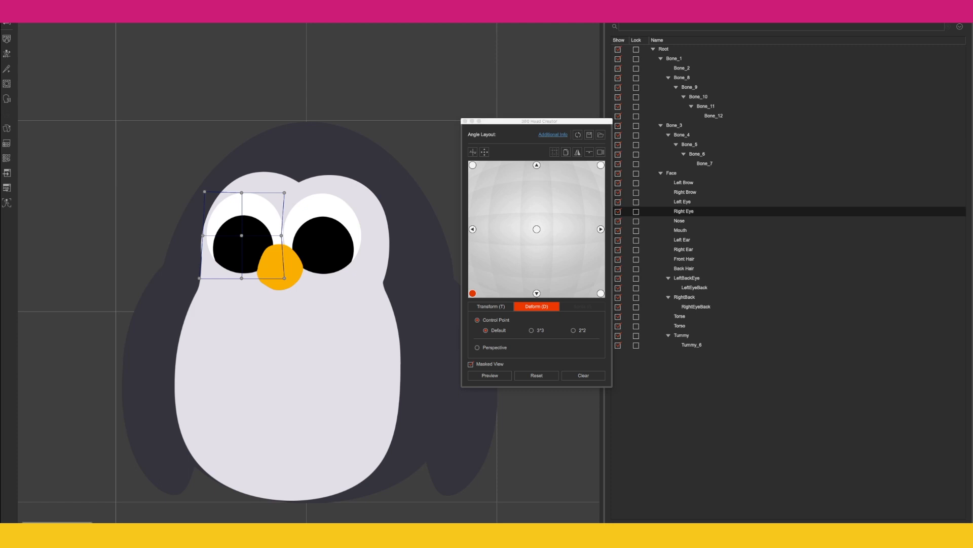
{"action": "left_click", "coordinate": [601, 294]}
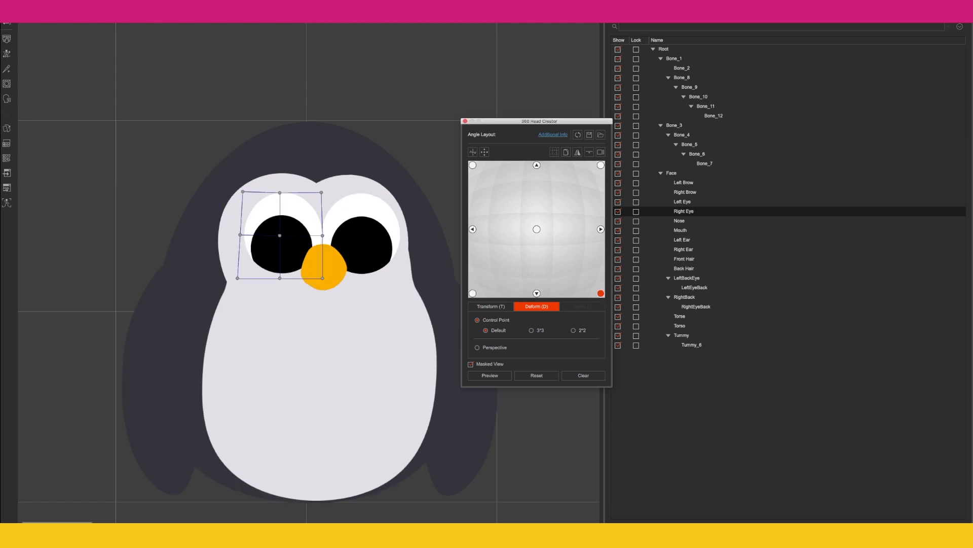
{"action": "left_click", "coordinate": [240, 235]}
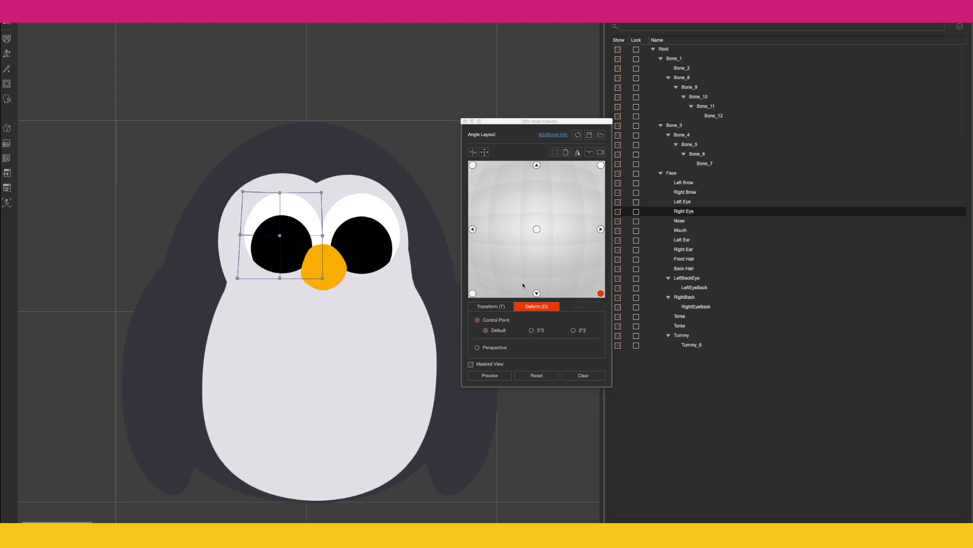
- Lower the Left Eye sprite in the down-left and down-right head angles to match the lowered Right Eye
{"action": "left_click", "coordinate": [536, 294]}
{"action": "left_click", "coordinate": [331, 217]}
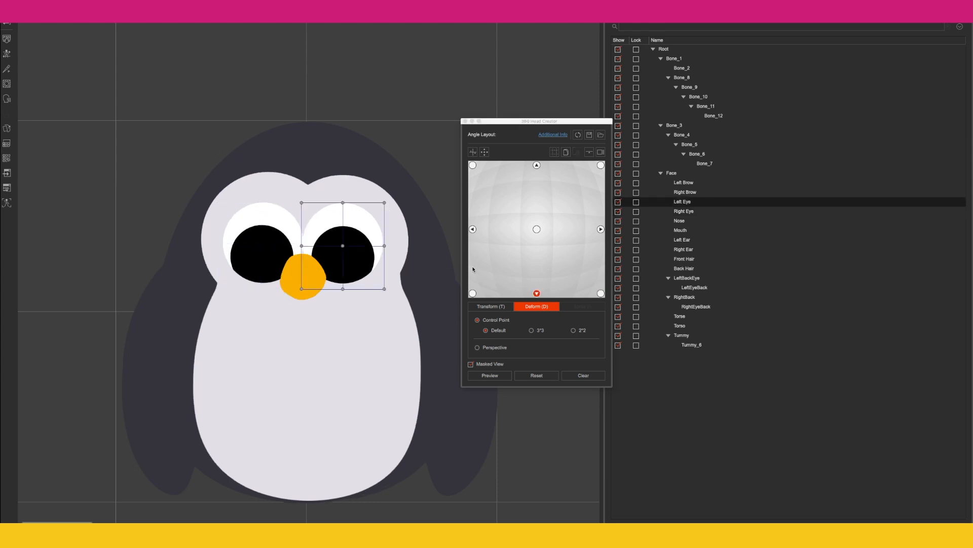
{"action": "left_click", "coordinate": [473, 294]}
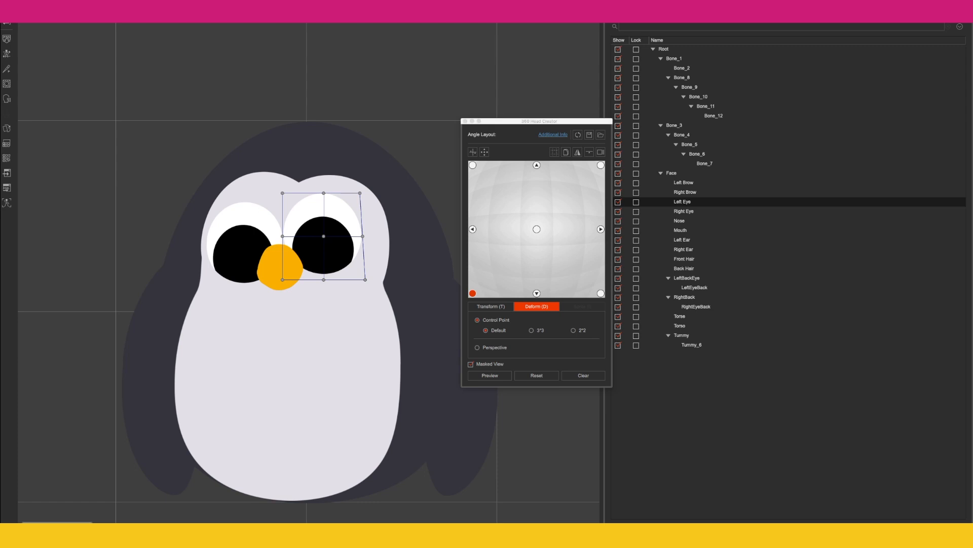
{"action": "left_click", "coordinate": [601, 294]}
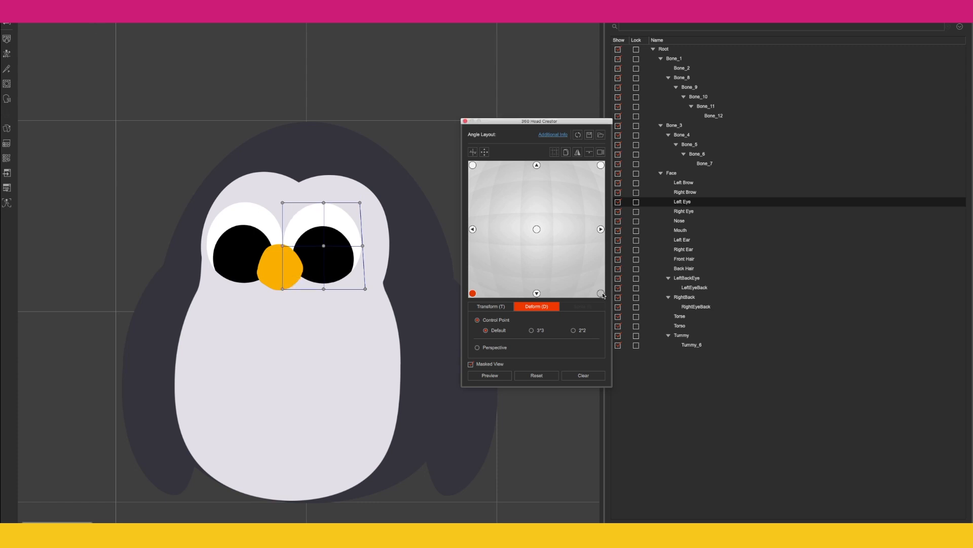
{"action": "left_click", "coordinate": [400, 192]}
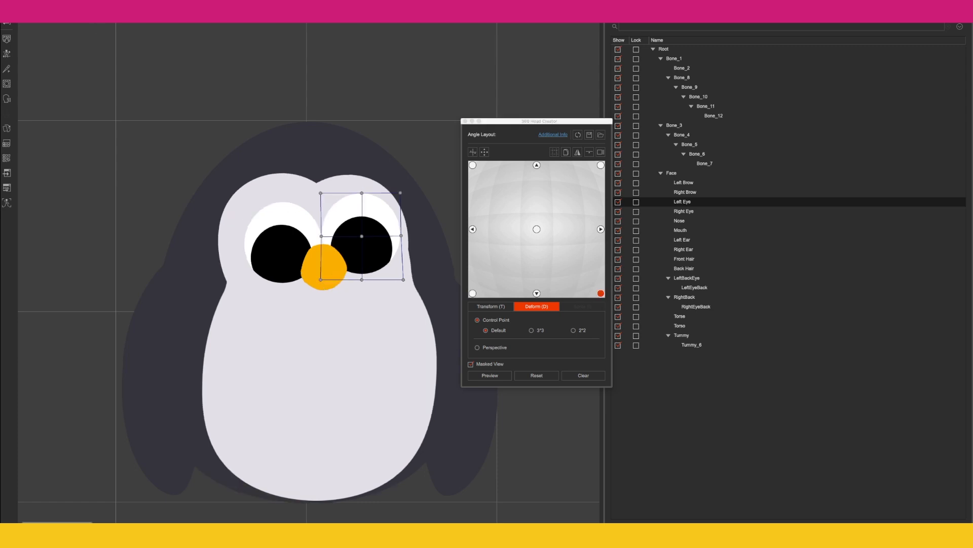
- Lower the Mouth sprite in the down-left and down-right head angles to match the beak's height in the downward-facing angle
{"action": "left_click", "coordinate": [536, 293]}
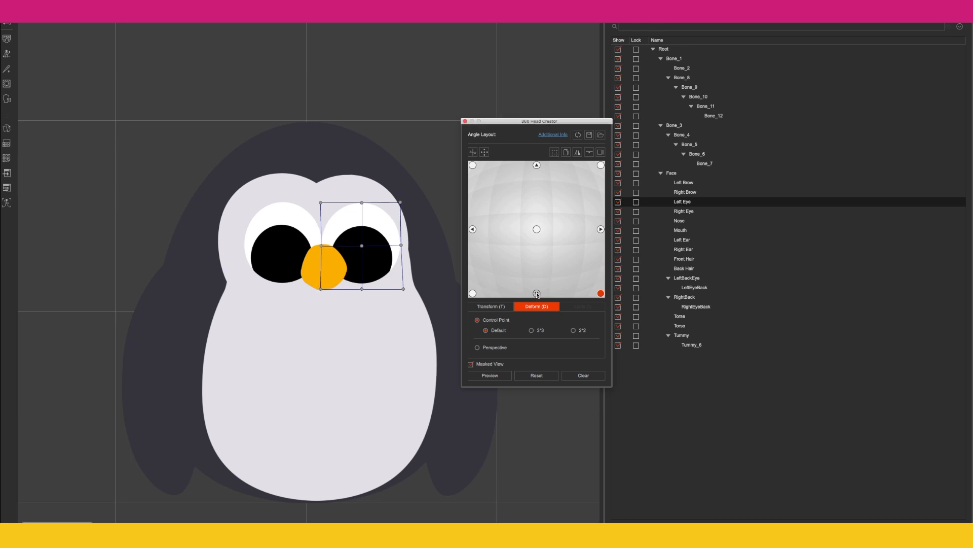
{"action": "left_click", "coordinate": [290, 268]}
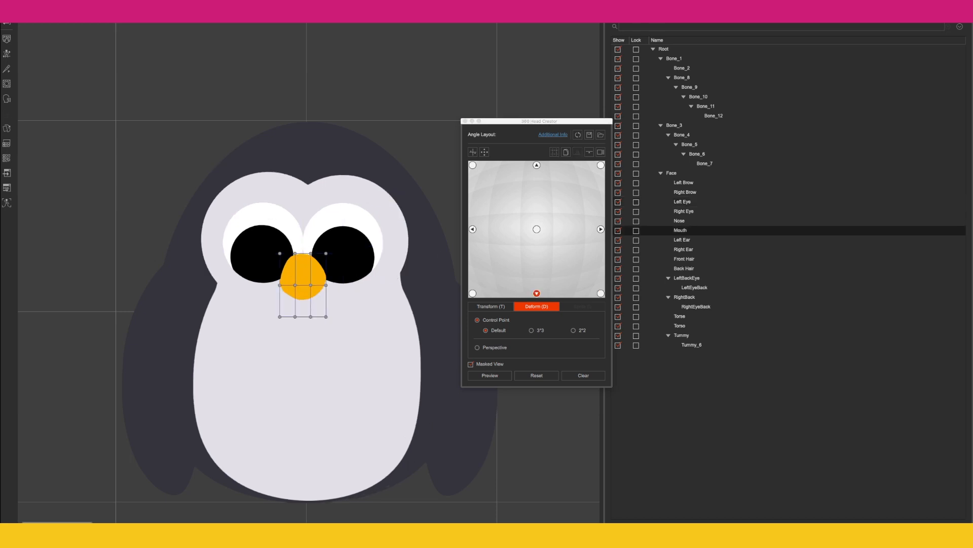
{"action": "left_click", "coordinate": [473, 293]}
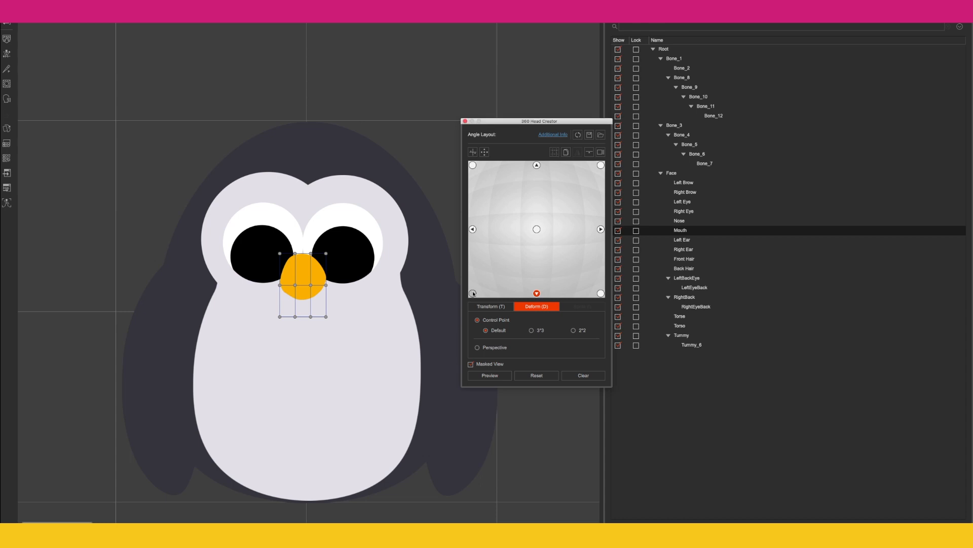
{"action": "left_click", "coordinate": [473, 293]}
{"action": "left_click", "coordinate": [281, 270]}
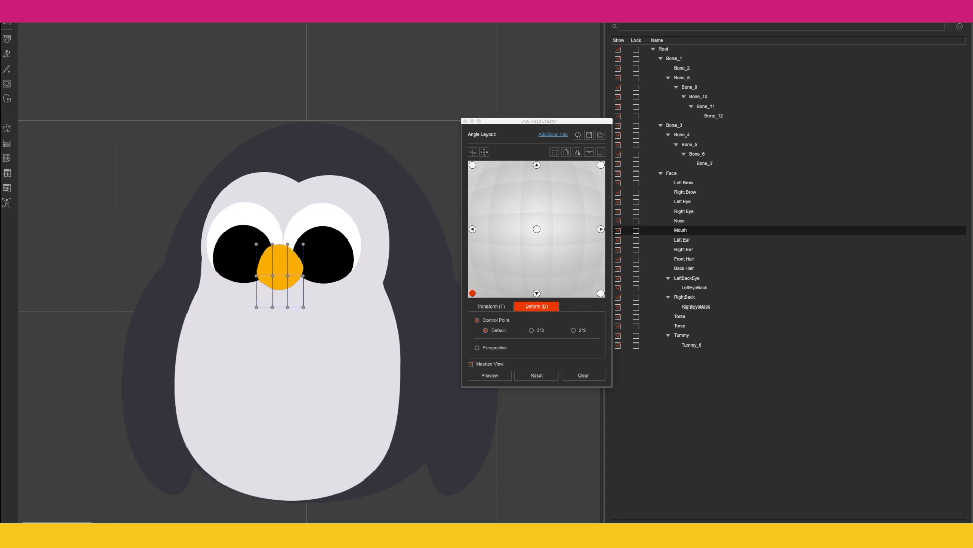
{"action": "left_click", "coordinate": [601, 293]}
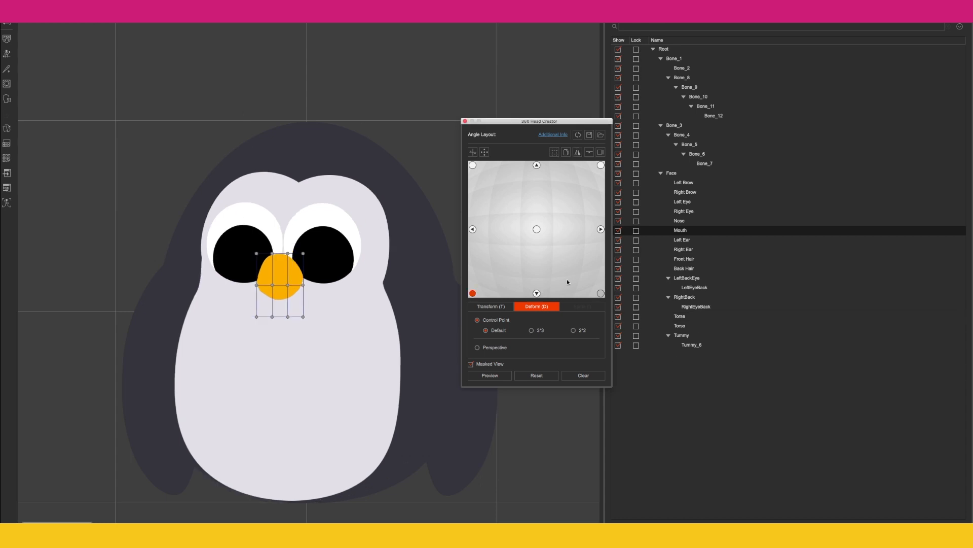
{"action": "left_click", "coordinate": [94, 17]}
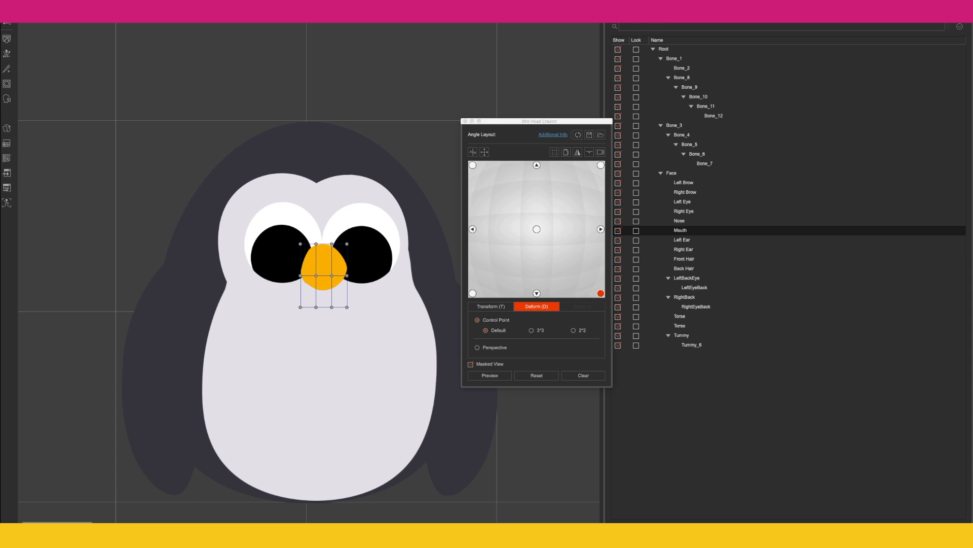
- Lower the Tummy_8 sprite in the down-left and down-right head angles to match its height in the downward-facing angle
{"action": "left_click", "coordinate": [537, 294]}
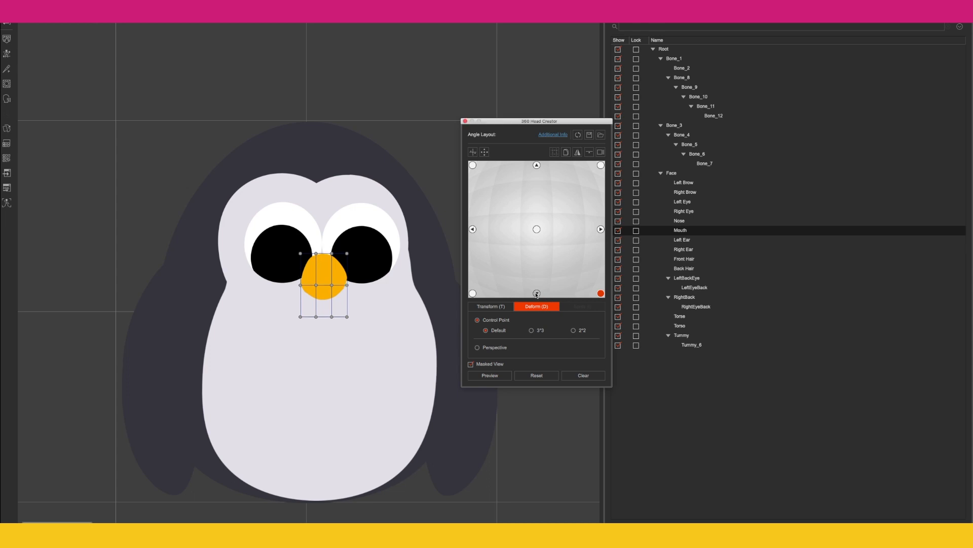
{"action": "left_click", "coordinate": [536, 293]}
{"action": "left_click", "coordinate": [387, 348]}
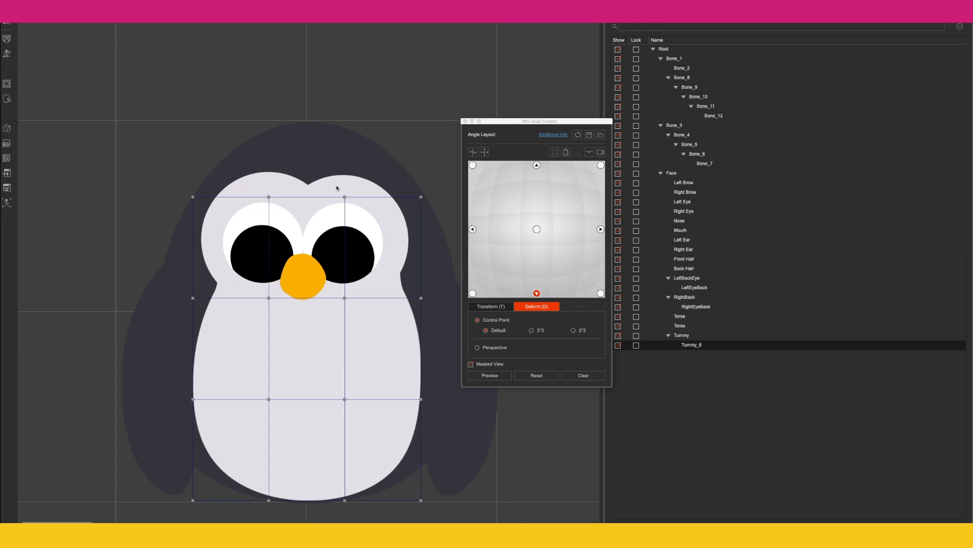
{"action": "left_click", "coordinate": [473, 293]}
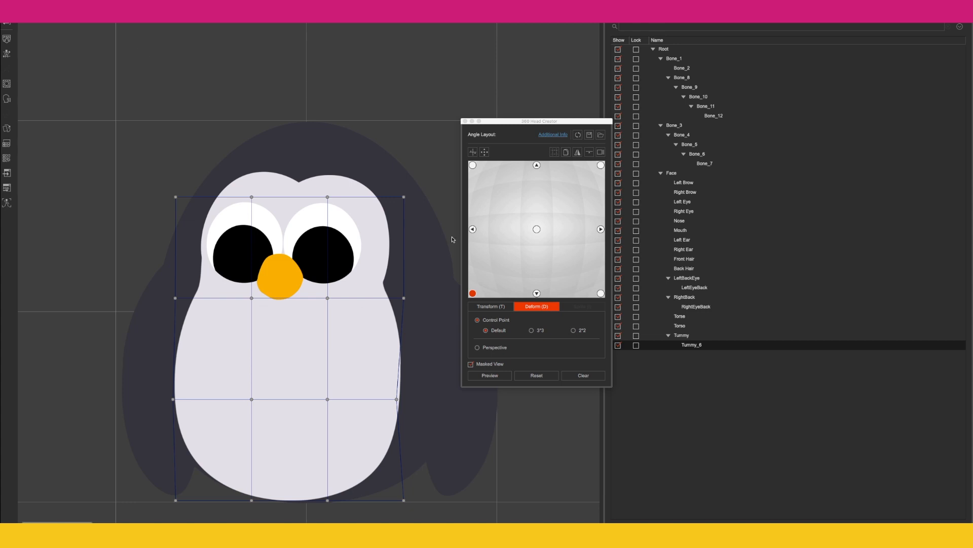
{"action": "left_click", "coordinate": [600, 293]}
{"action": "left_click", "coordinate": [445, 296]}
{"action": "left_click", "coordinate": [537, 293]}
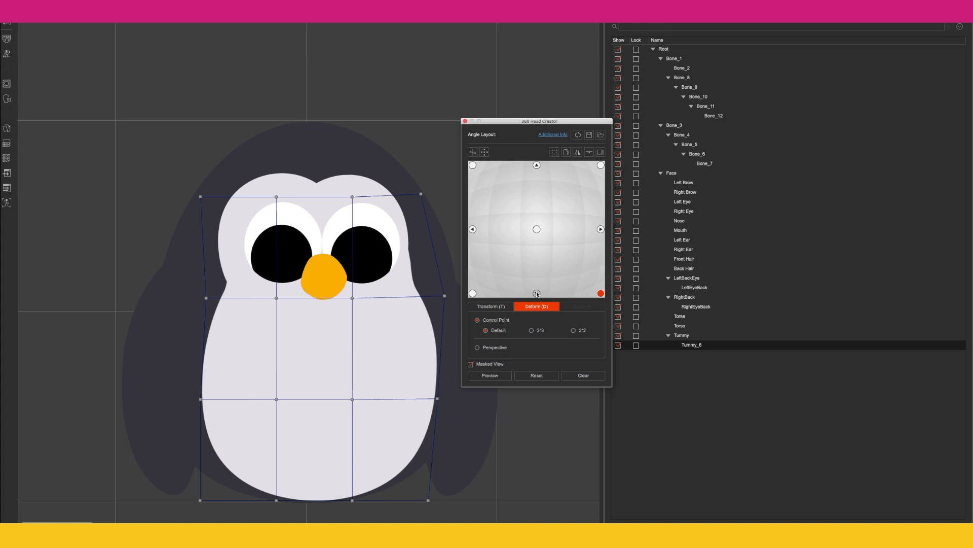
- Preview the penguin's head turns, then leave the 360 Head Creator and open the Facial Animation Setup
{"action": "left_click", "coordinate": [489, 375]}
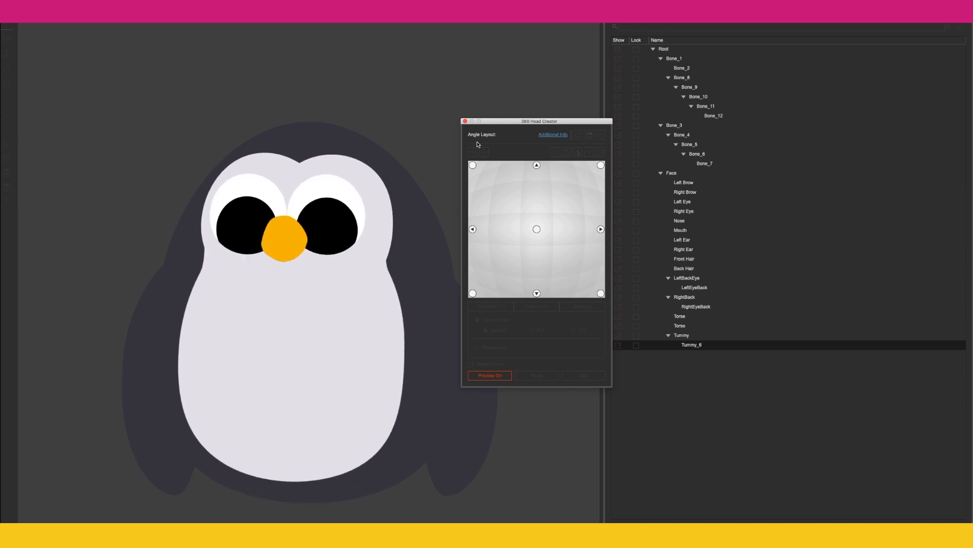
{"action": "left_click", "coordinate": [500, 375]}
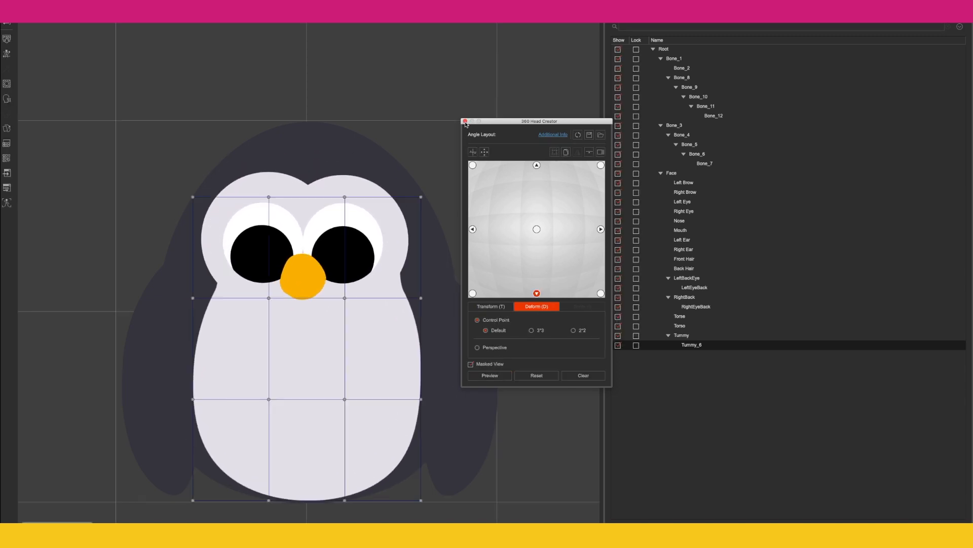
{"action": "left_click", "coordinate": [8, 99]}
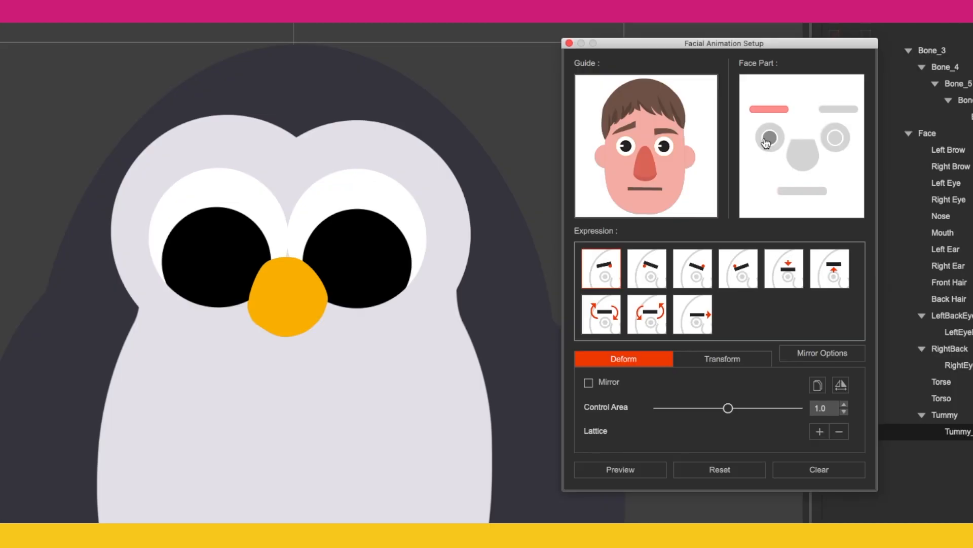
- Shift the right eye's pupil to the outer edge for the look-outward expression and to the beak side for the look-inward expression
{"action": "left_click", "coordinate": [578, 175]}
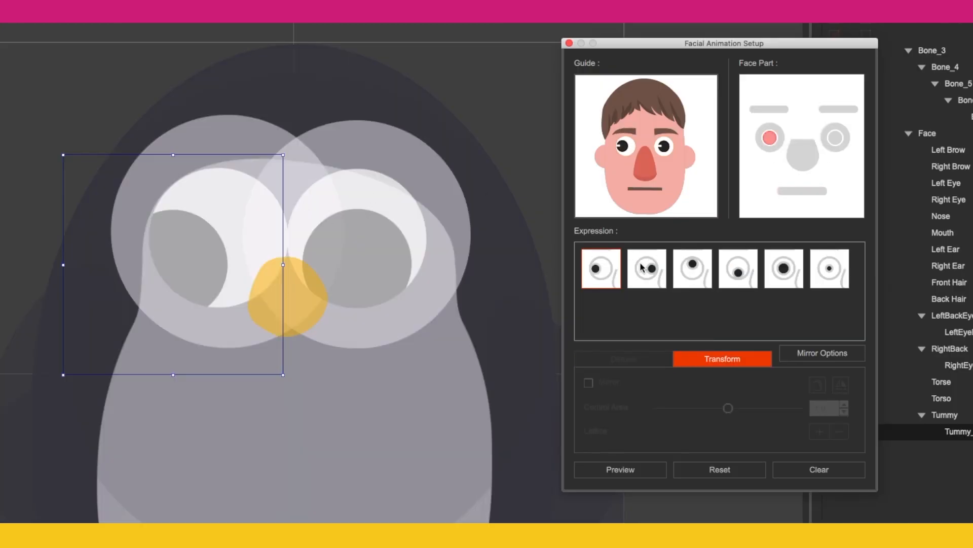
{"action": "left_click", "coordinate": [179, 236]}
{"action": "left_click_drag", "start_coordinate": [179, 236], "coordinate": [132, 192]}
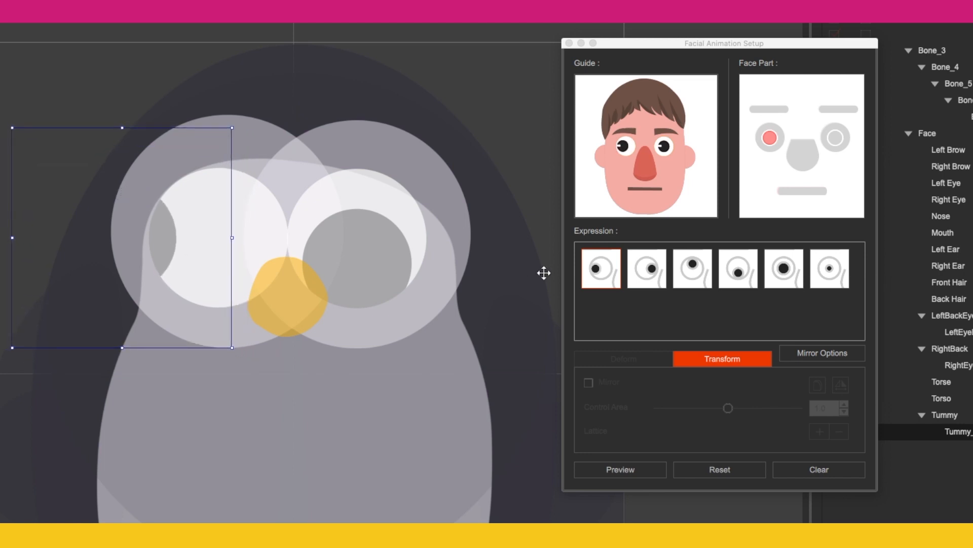
{"action": "left_click", "coordinate": [639, 273]}
{"action": "left_click_drag", "start_coordinate": [237, 223], "coordinate": [300, 204]}
- Move the right eye's pupil to the upper edge for the look-up expression and the lower edge for the look-down expression
{"action": "left_click", "coordinate": [692, 274]}
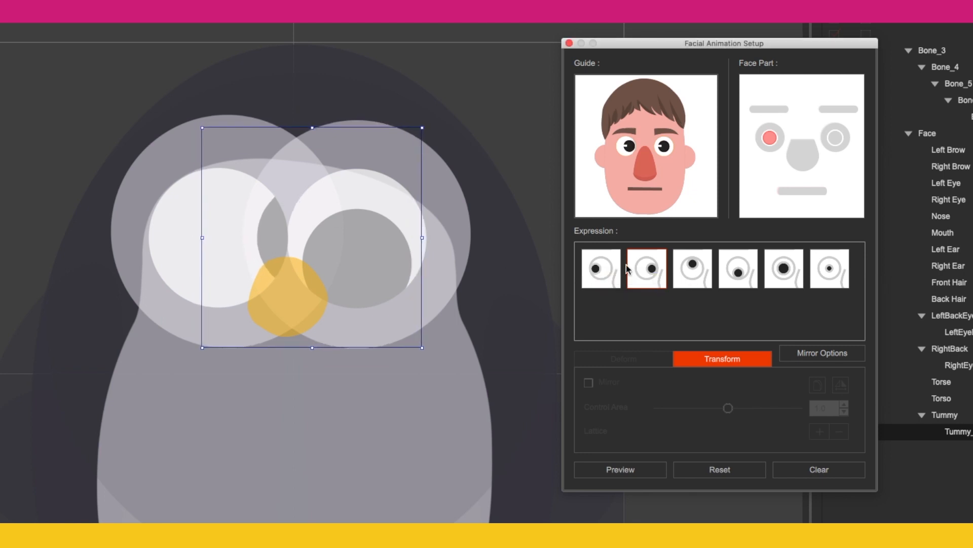
{"action": "left_click_drag", "start_coordinate": [244, 188], "coordinate": [227, 105]}
{"action": "left_click", "coordinate": [738, 268]}
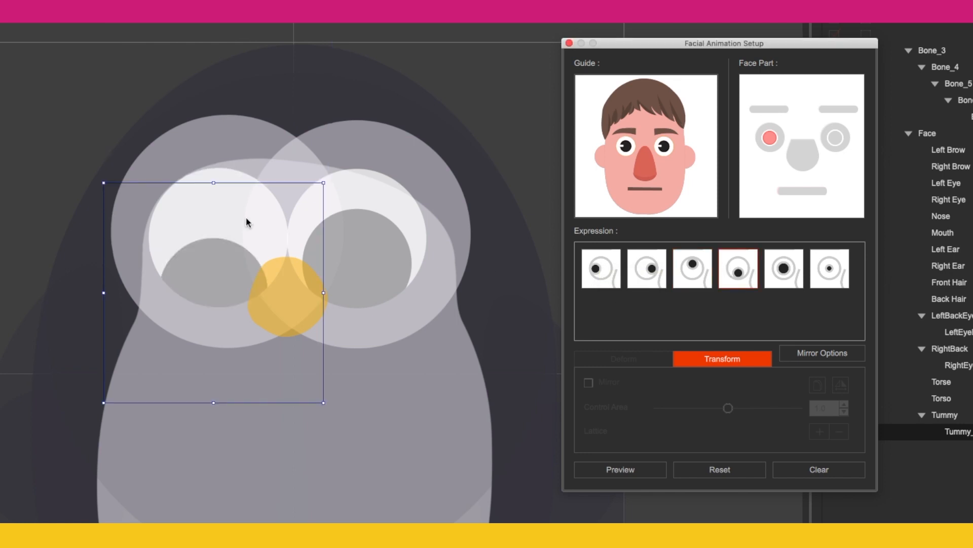
{"action": "left_click_drag", "start_coordinate": [213, 276], "coordinate": [217, 305]}
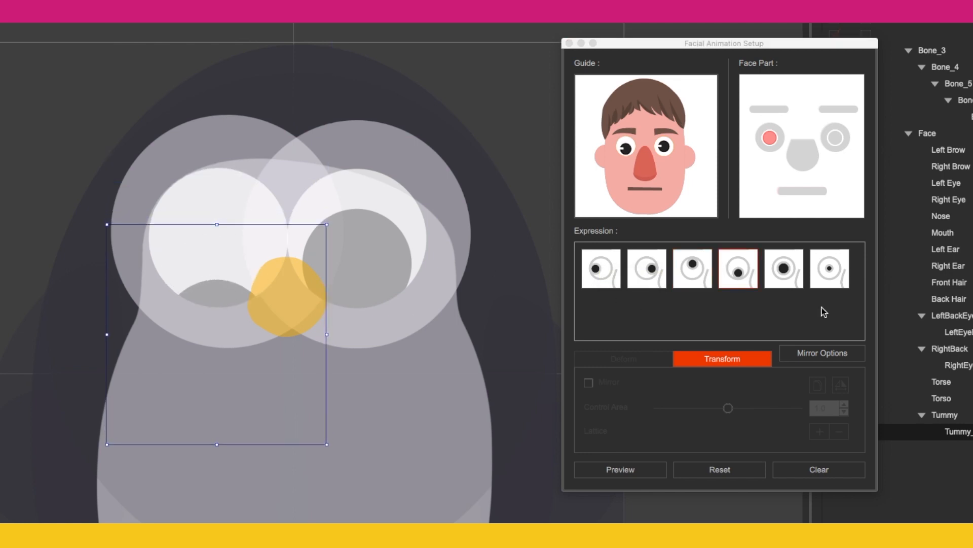
- Shrink the right eye's enlarged pupil to fit inside the eye white, and center both the enlarged and the small pupil expressions
{"action": "left_click", "coordinate": [783, 269]}
{"action": "left_click_drag", "start_coordinate": [226, 229], "coordinate": [229, 195]}
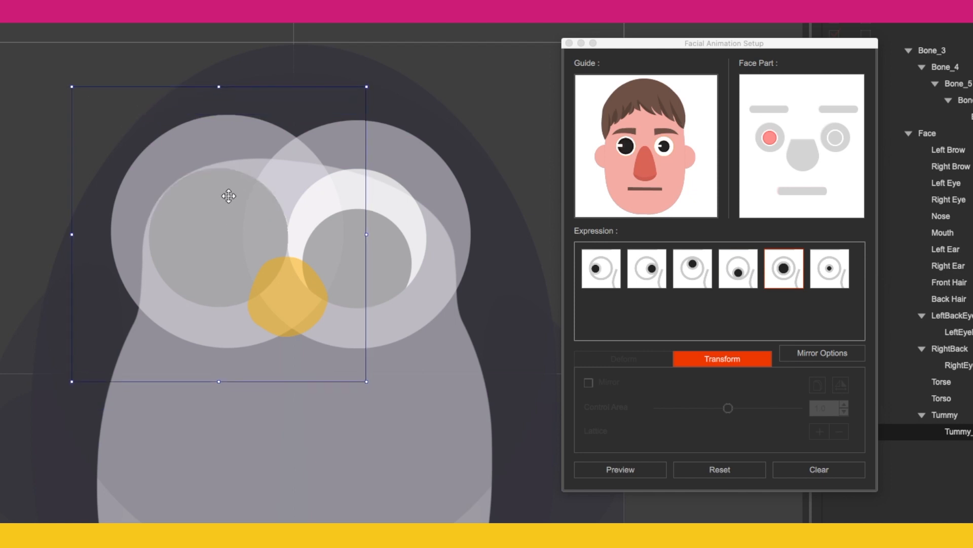
{"action": "left_click_drag", "start_coordinate": [363, 378], "coordinate": [334, 343]}
{"action": "left_click_drag", "start_coordinate": [265, 232], "coordinate": [264, 219]}
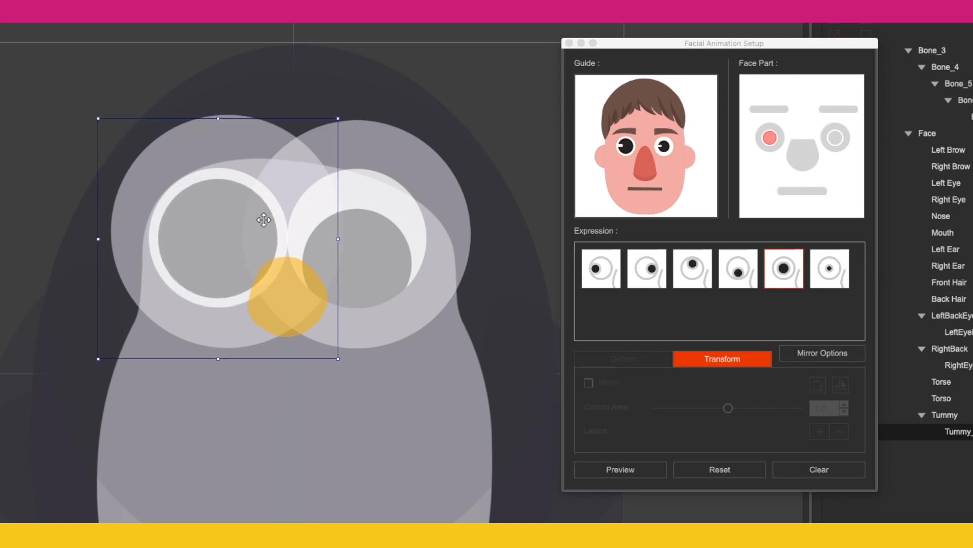
{"action": "left_click", "coordinate": [816, 259]}
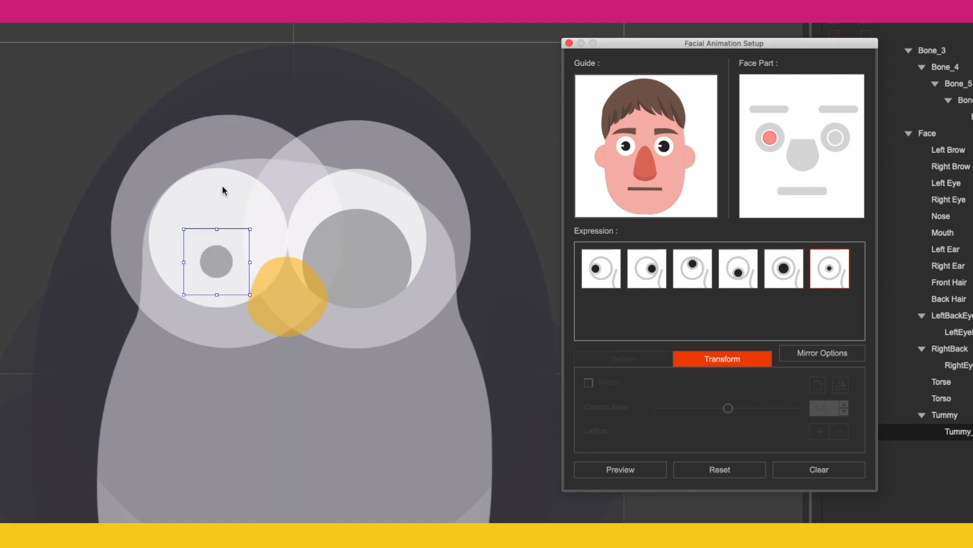
{"action": "left_click_drag", "start_coordinate": [217, 267], "coordinate": [218, 227]}
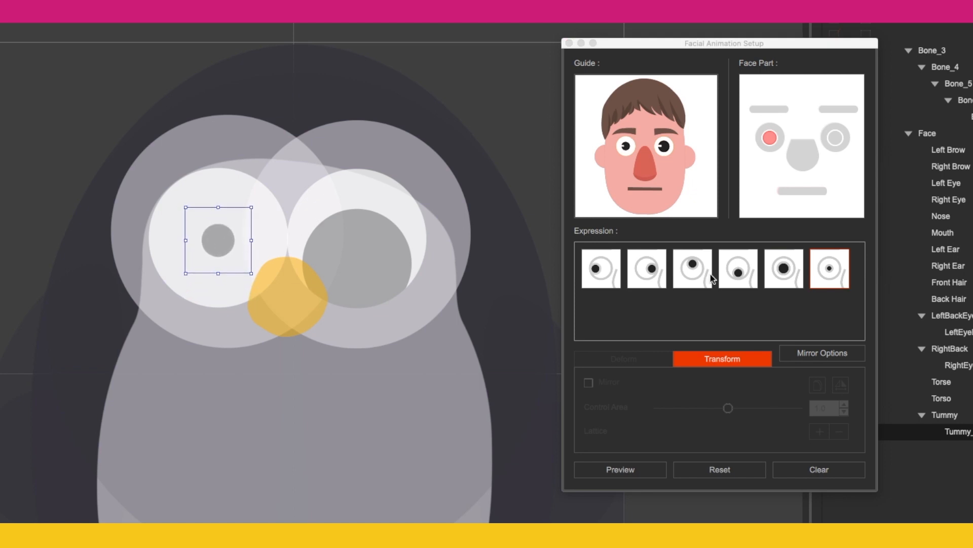
- Shift the left eye's pupil to the beak side for the look-inward expression and to the outer edge for the look-outward expression
{"action": "left_click", "coordinate": [835, 138]}
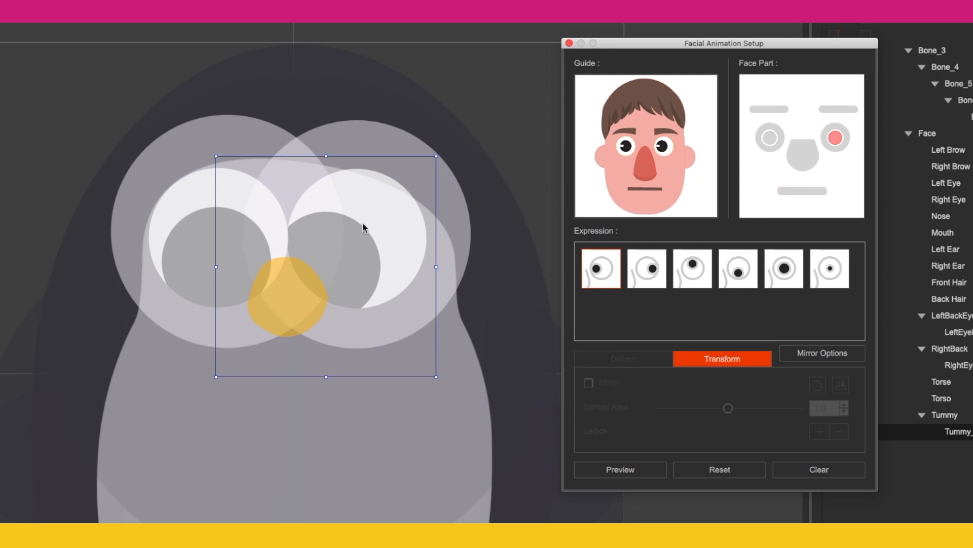
{"action": "left_click_drag", "start_coordinate": [346, 260], "coordinate": [280, 207]}
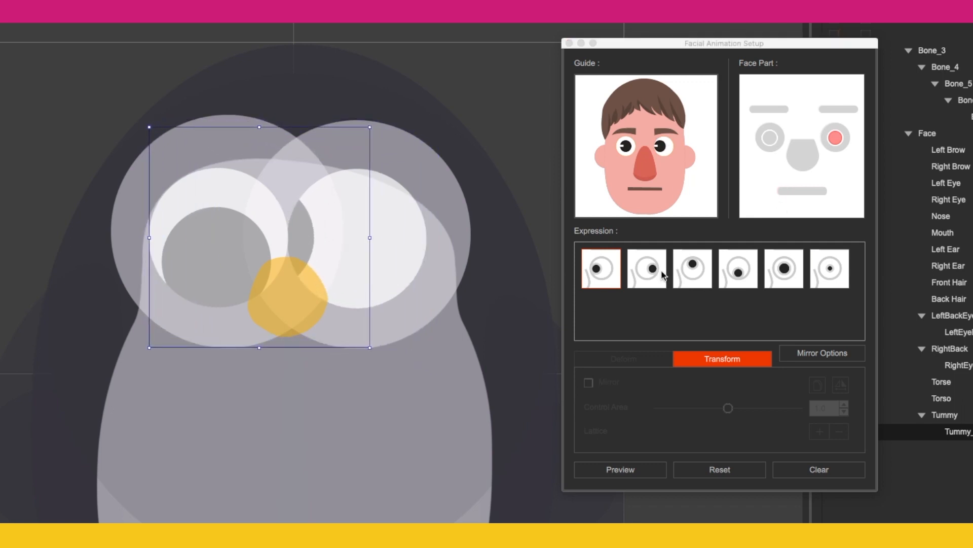
{"action": "left_click", "coordinate": [646, 269]}
{"action": "left_click_drag", "start_coordinate": [411, 236], "coordinate": [452, 208]}
- Move the left eye's pupil to the upper edge for the look-up expression and to the lower edge for the look-down expression
{"action": "left_click", "coordinate": [701, 282]}
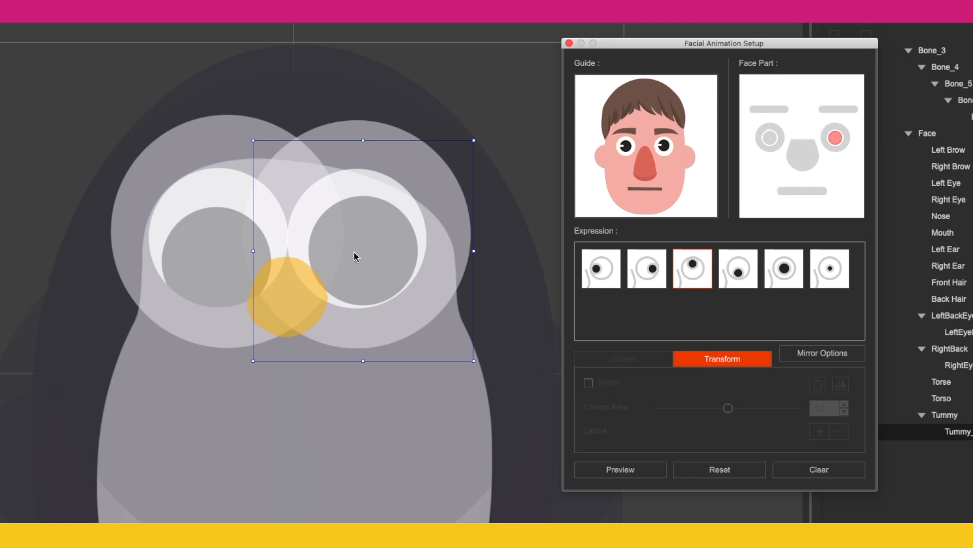
{"action": "left_click_drag", "start_coordinate": [385, 254], "coordinate": [379, 121]}
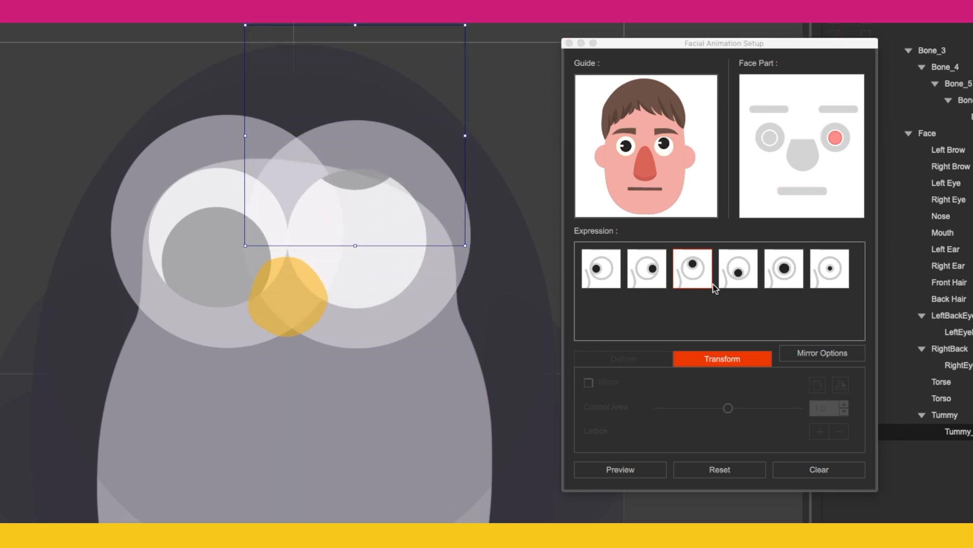
{"action": "left_click", "coordinate": [744, 288]}
{"action": "left_click_drag", "start_coordinate": [373, 258], "coordinate": [373, 278]}
- Shrink the left eye's enlarged pupil to fit inside the eye white, and center both the enlarged and the small pupil expressions
{"action": "left_click", "coordinate": [785, 268]}
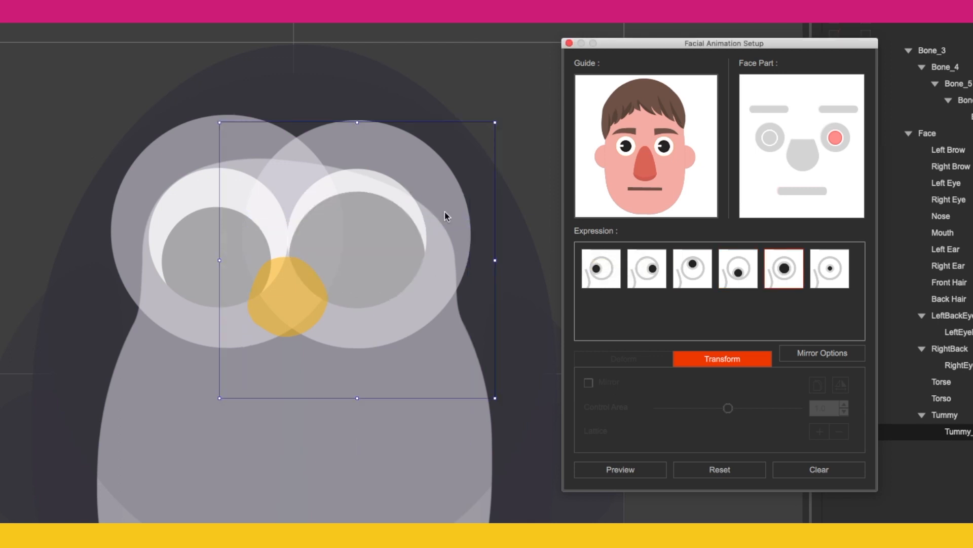
{"action": "left_click_drag", "start_coordinate": [494, 397], "coordinate": [483, 385]}
{"action": "mouse_move", "coordinate": [389, 256]}
{"action": "left_mouse_down"}
{"action": "mouse_move", "coordinate": [389, 229]}
{"action": "mouse_move", "coordinate": [390, 238]}
{"action": "left_mouse_up"}
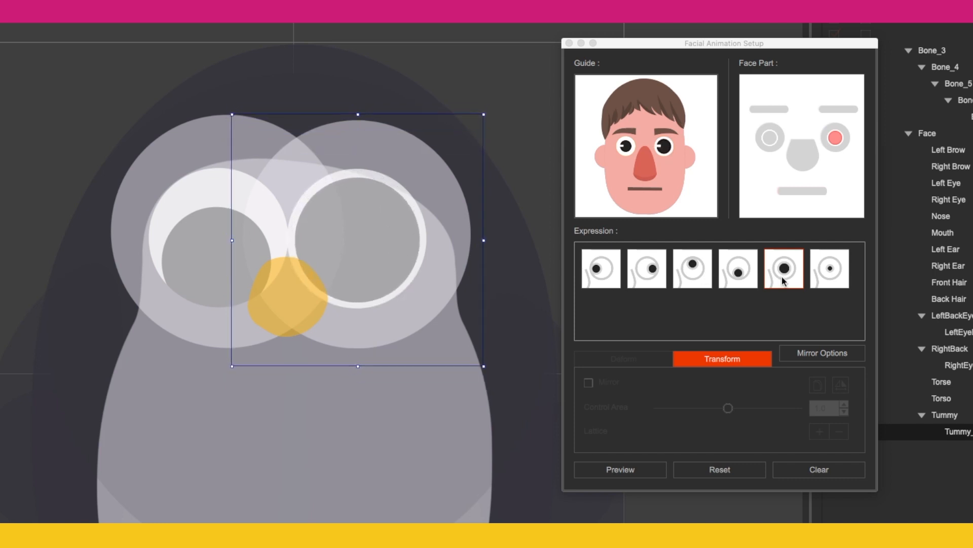
{"action": "left_click", "coordinate": [843, 274]}
{"action": "left_click_drag", "start_coordinate": [357, 252], "coordinate": [355, 216]}
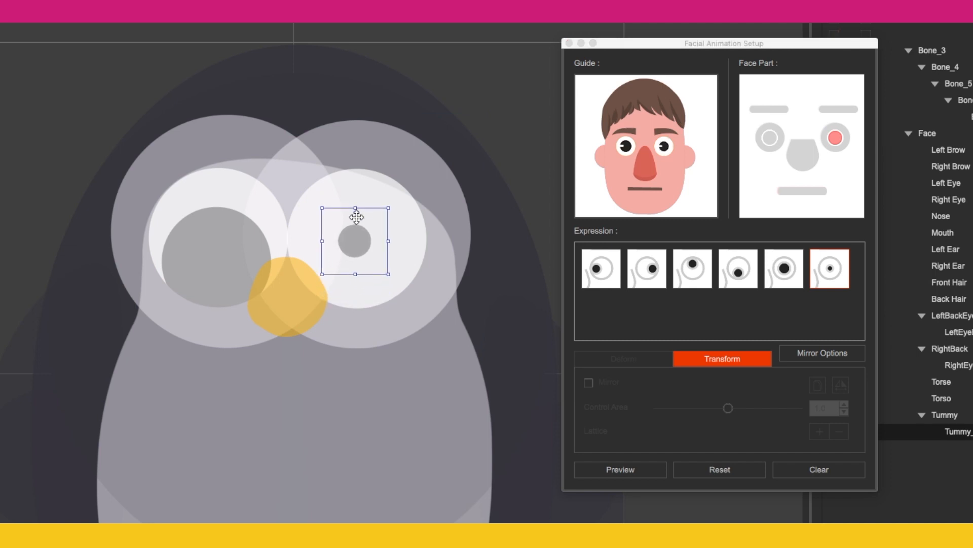
- Preview the left eye's expression animation, stop it, and review the look-direction and small pupil expressions one by one
{"action": "left_click", "coordinate": [632, 471]}
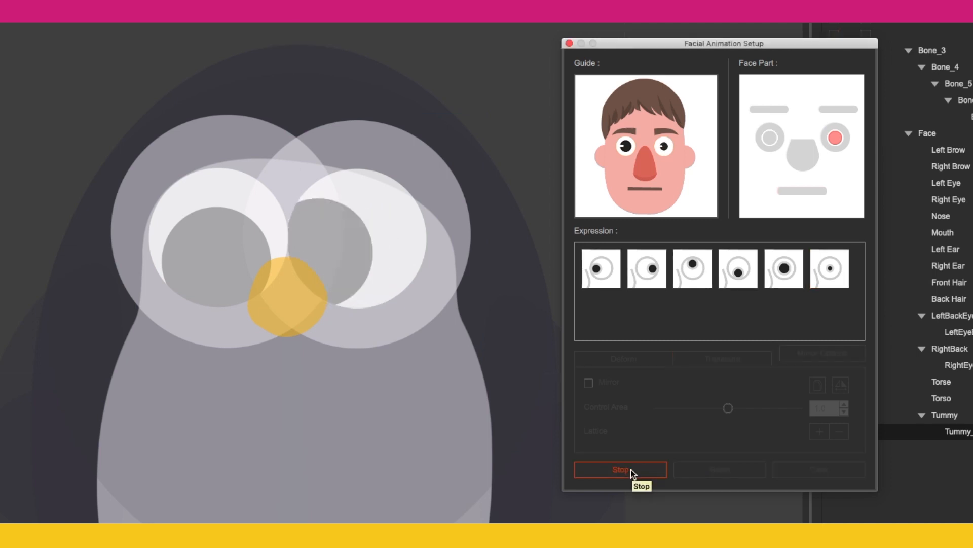
{"action": "left_click", "coordinate": [632, 472]}
{"action": "left_click", "coordinate": [598, 272]}
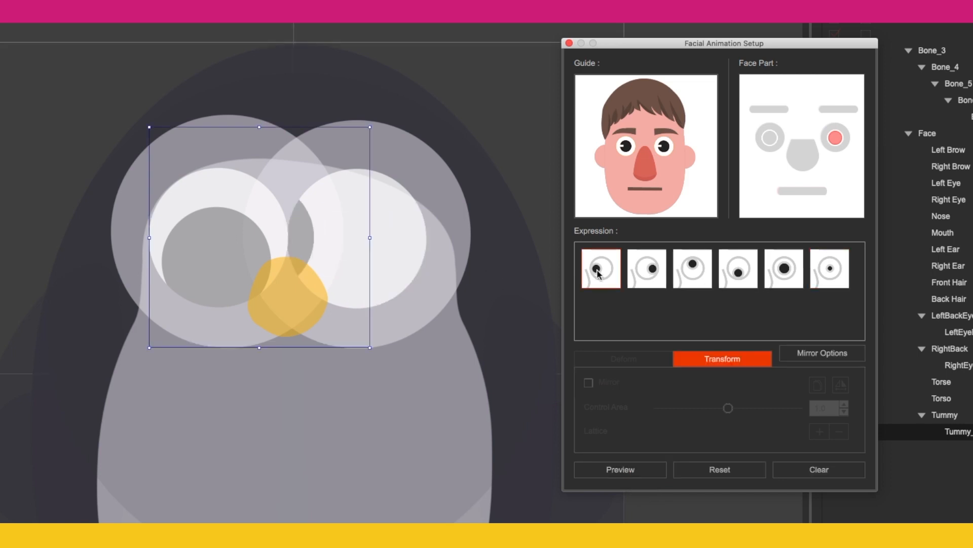
{"action": "left_click", "coordinate": [659, 277]}
{"action": "left_click", "coordinate": [693, 271]}
{"action": "left_click", "coordinate": [737, 272]}
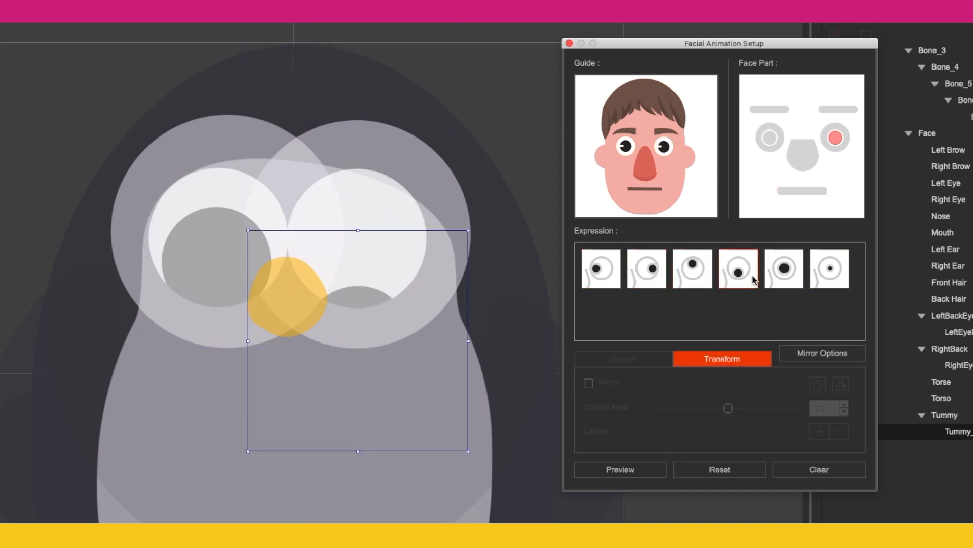
{"action": "left_click", "coordinate": [830, 269]}
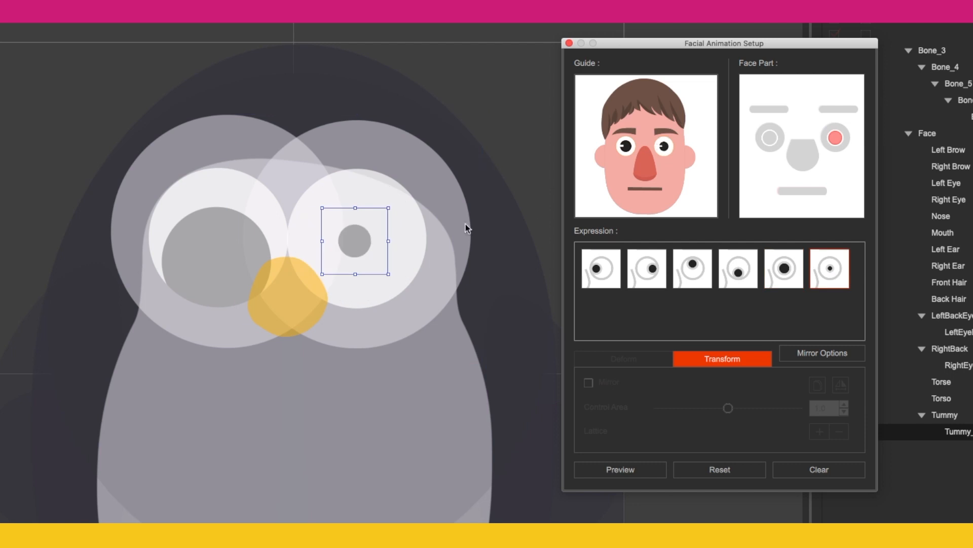
- Review the right eye's look-direction and small pupil expressions, then close the Facial Animation Setup
{"action": "left_click", "coordinate": [771, 137]}
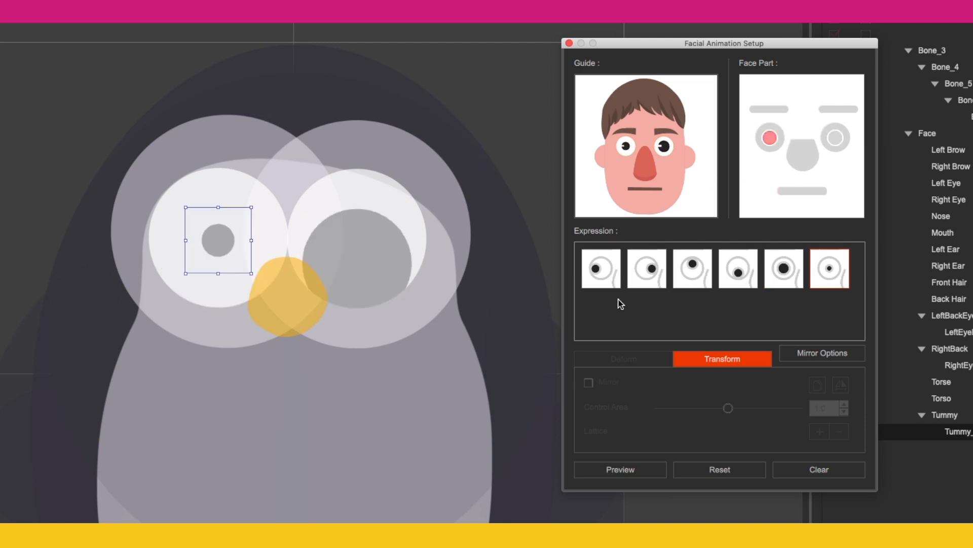
{"action": "left_click", "coordinate": [616, 276]}
{"action": "left_click", "coordinate": [648, 271]}
{"action": "left_click", "coordinate": [692, 268]}
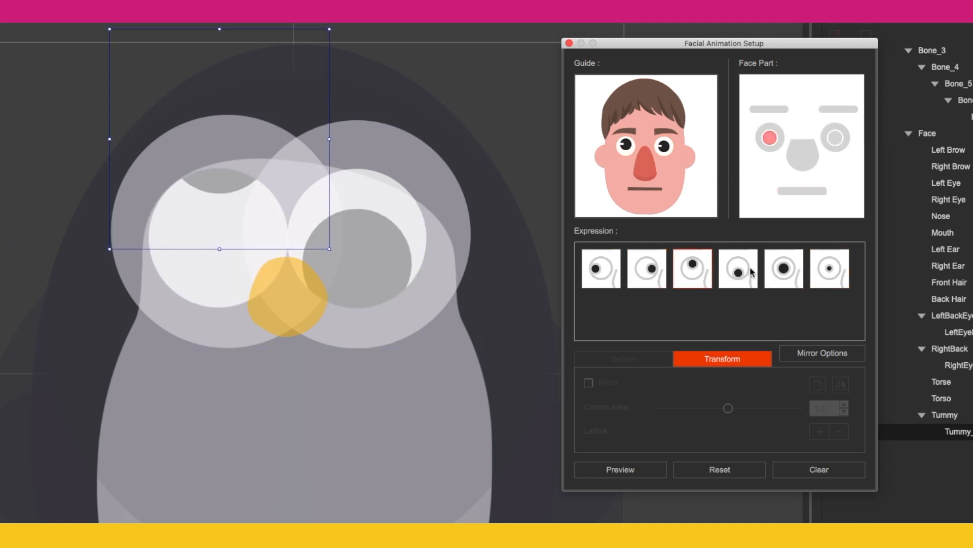
{"action": "left_click", "coordinate": [739, 271]}
{"action": "left_click", "coordinate": [831, 268]}
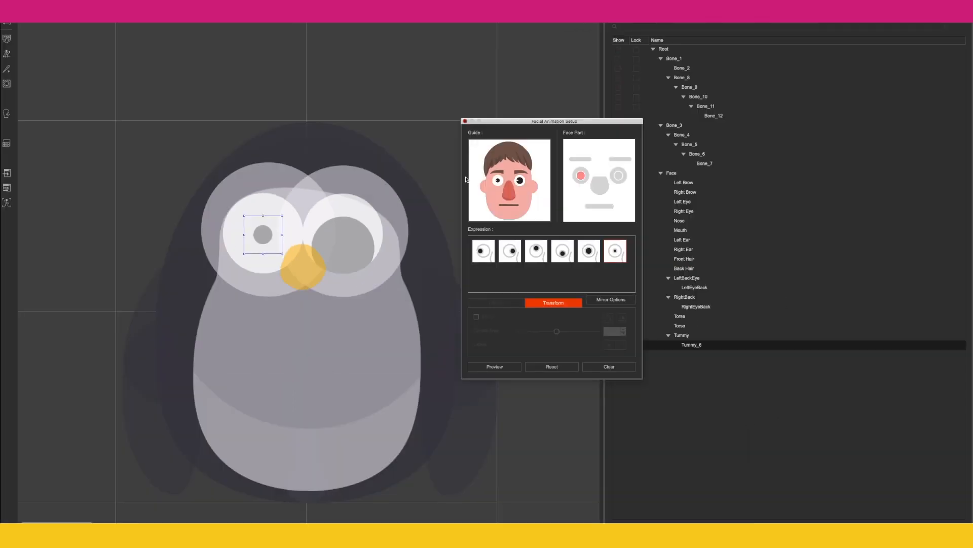
{"action": "left_click", "coordinate": [465, 121]}
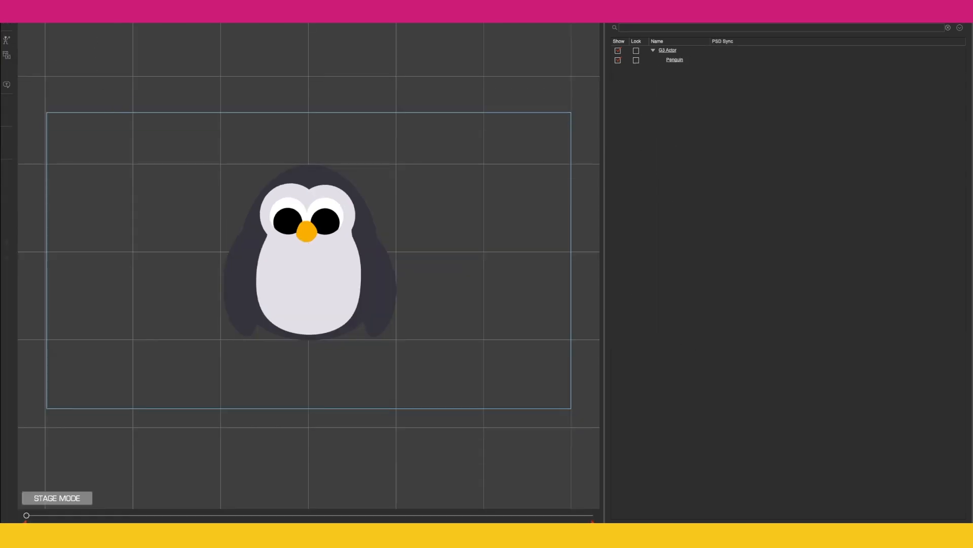
- Reopen the penguin for character editing and save it as Penguin in the Penguin folder
{"action": "left_click", "coordinate": [108, 5]}
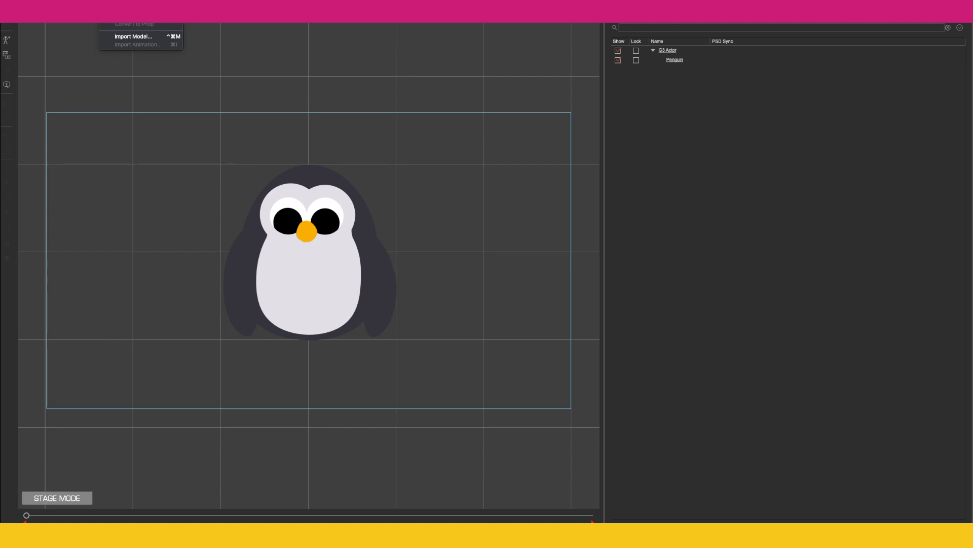
{"action": "left_click", "coordinate": [293, 244]}
{"action": "left_click", "coordinate": [287, 242]}
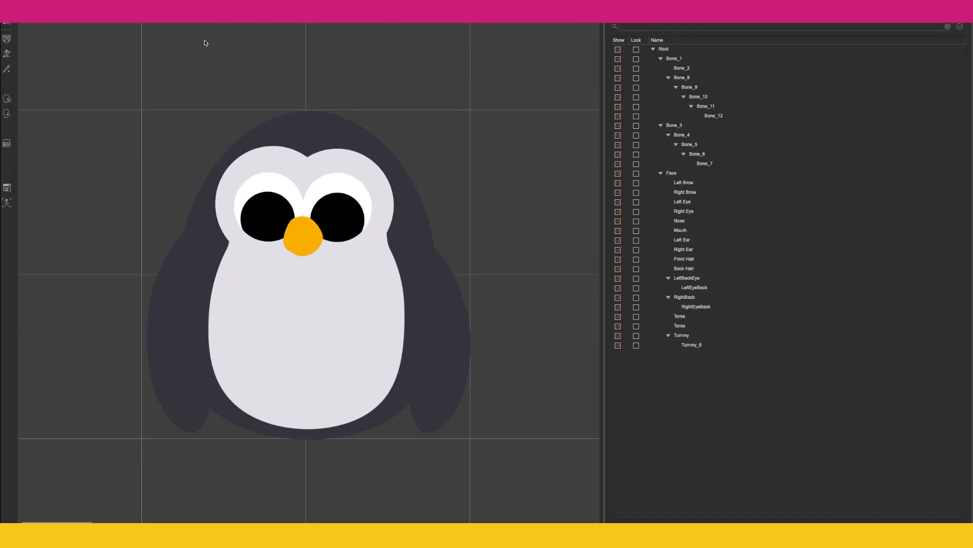
{"action": "key", "text": "super+s"}
{"action": "left_click", "coordinate": [477, 104]}
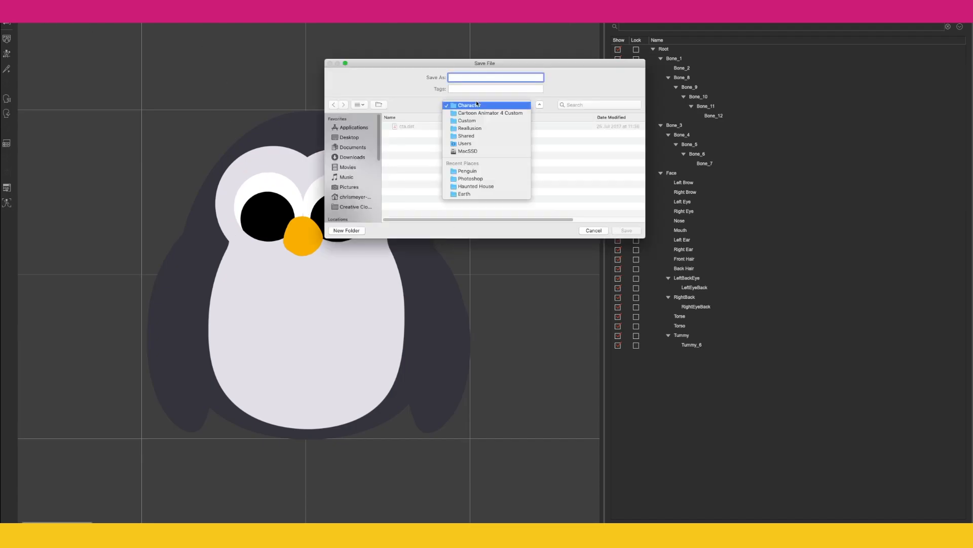
{"action": "left_click", "coordinate": [471, 170]}
{"action": "type", "text": "Penguin"}
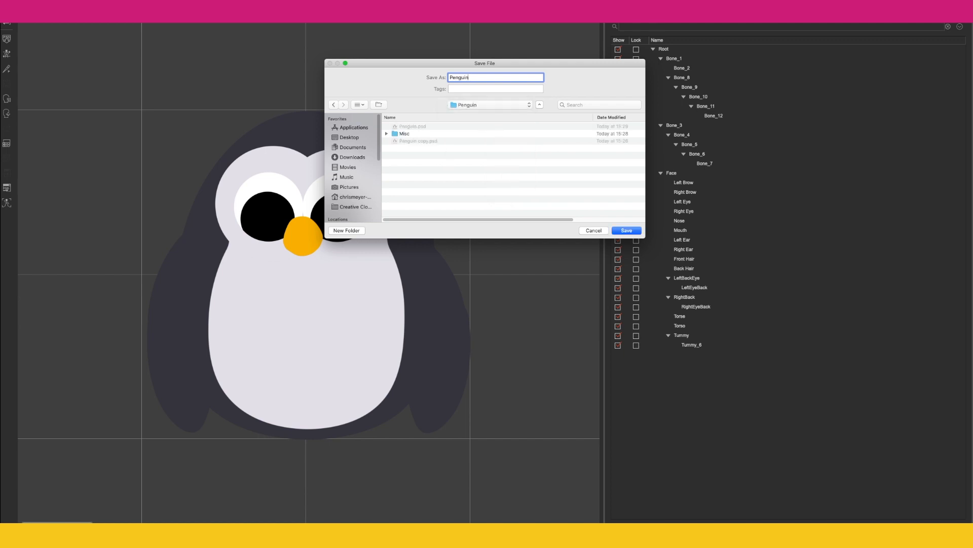
{"action": "left_click", "coordinate": [627, 231]}
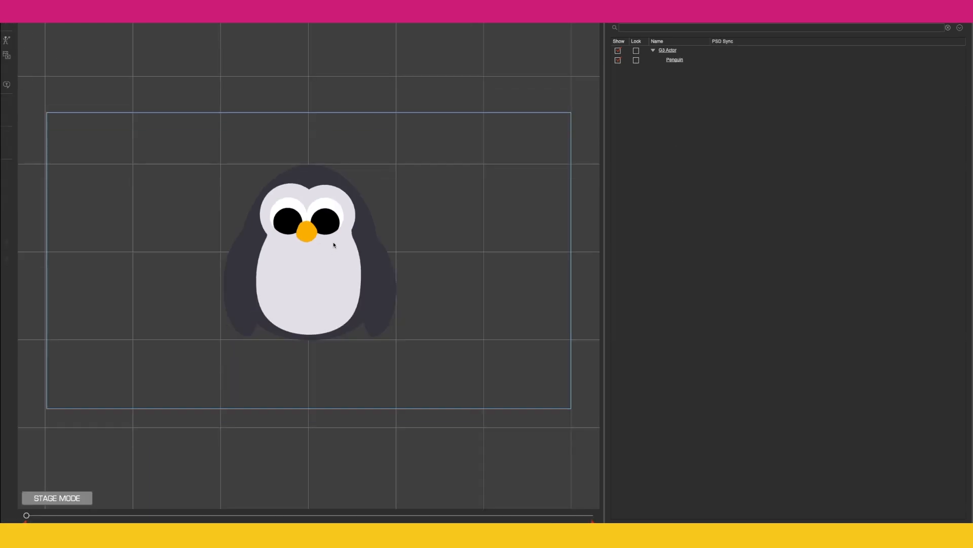
- Open the penguin's face parts in the Sprite Editor and try the SmileOpen, MouthOpen and Normal mouth sprites, ending on MouthOpen
{"action": "left_click", "coordinate": [333, 243]}
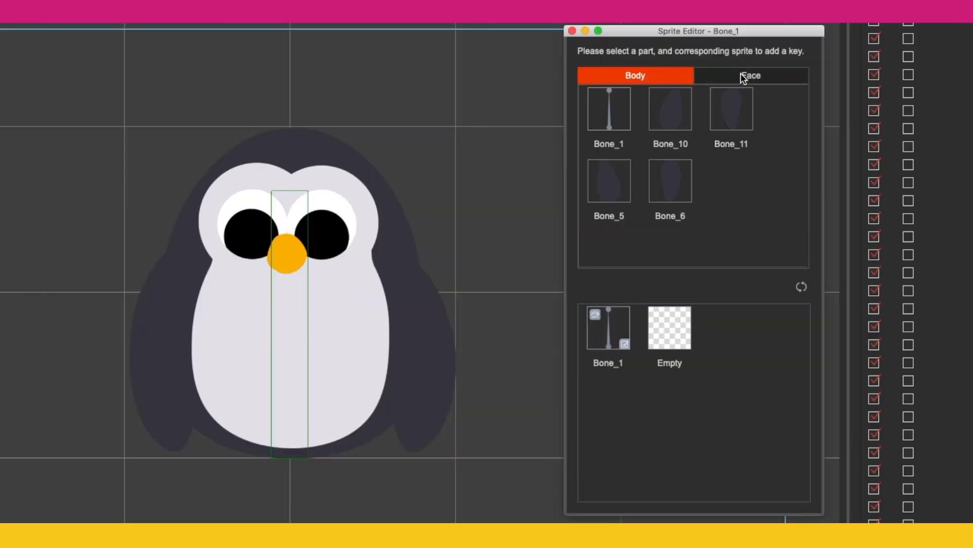
{"action": "left_click", "coordinate": [741, 77]}
{"action": "left_click", "coordinate": [666, 330]}
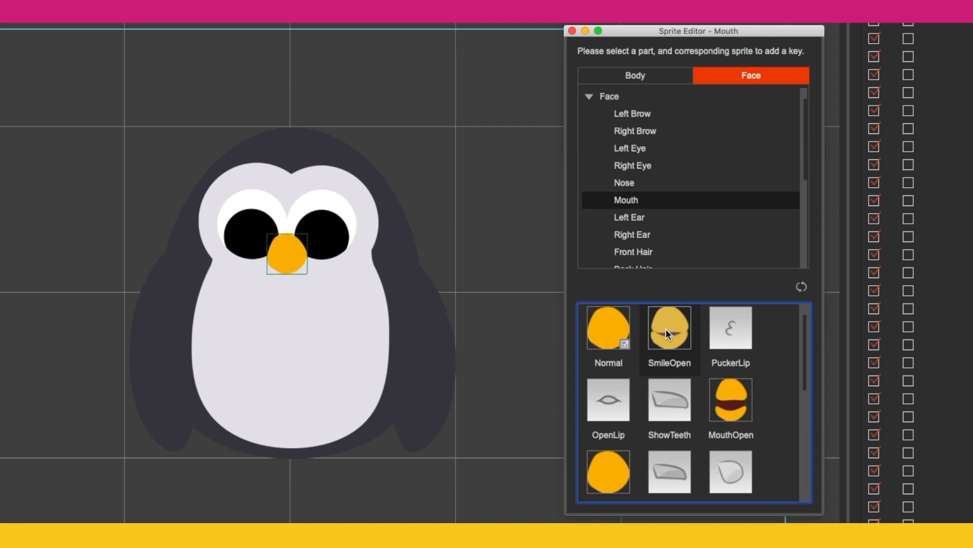
{"action": "left_click", "coordinate": [730, 398]}
{"action": "left_click", "coordinate": [671, 332]}
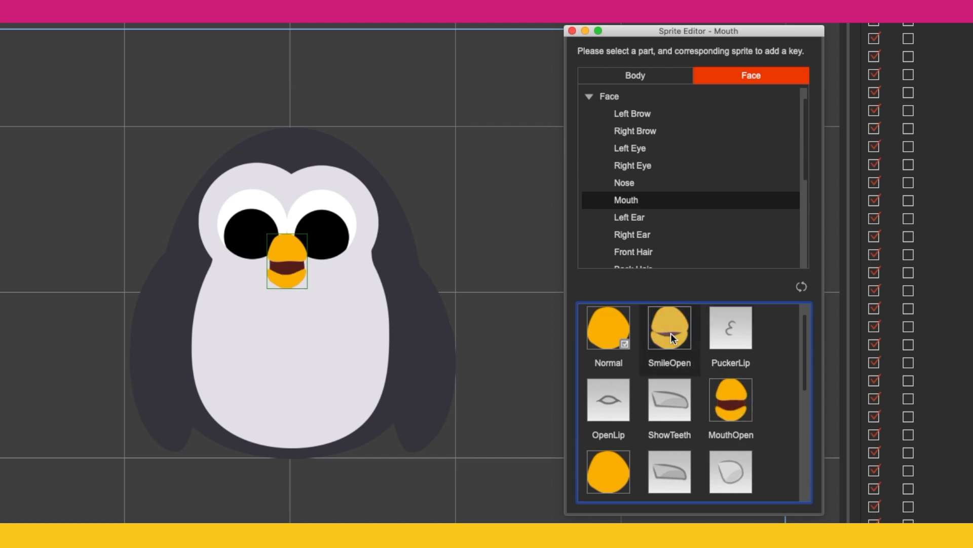
{"action": "left_click", "coordinate": [613, 331]}
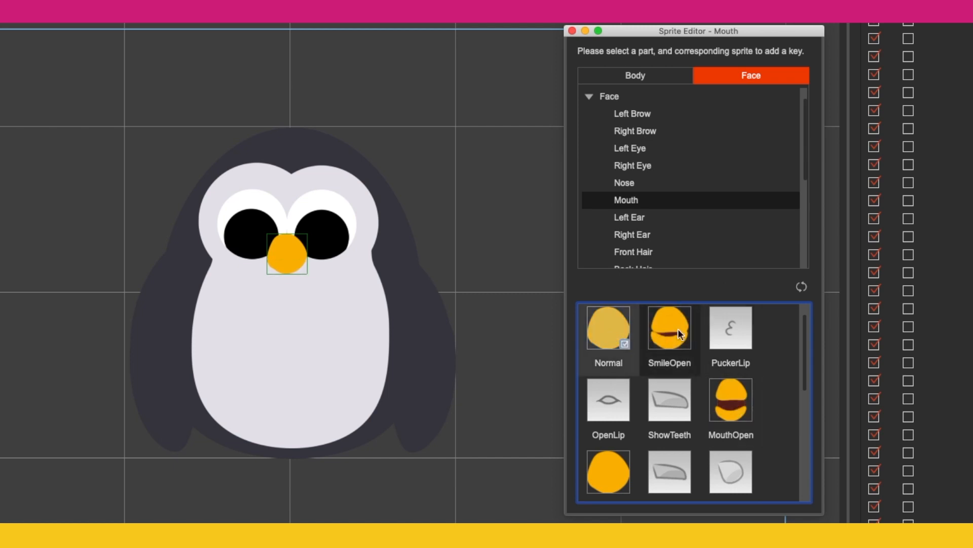
{"action": "left_click", "coordinate": [724, 392]}
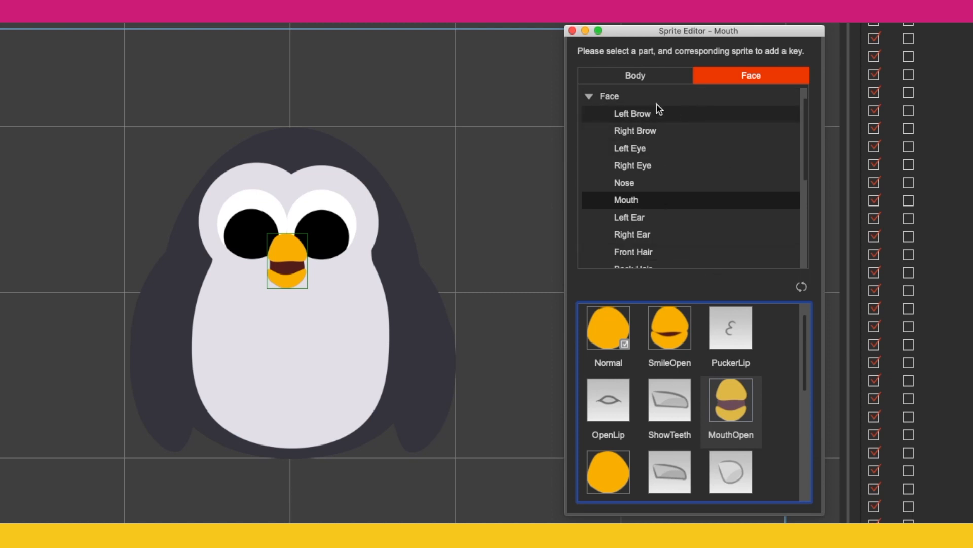
- Switch the left eye and the right eye to the EyeClosed sprite
{"action": "left_click", "coordinate": [342, 217]}
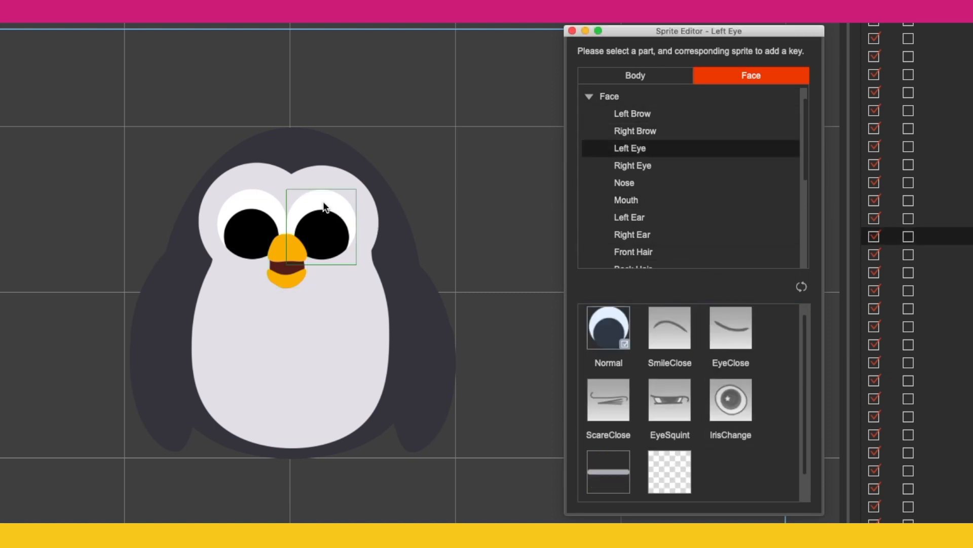
{"action": "left_click", "coordinate": [619, 469]}
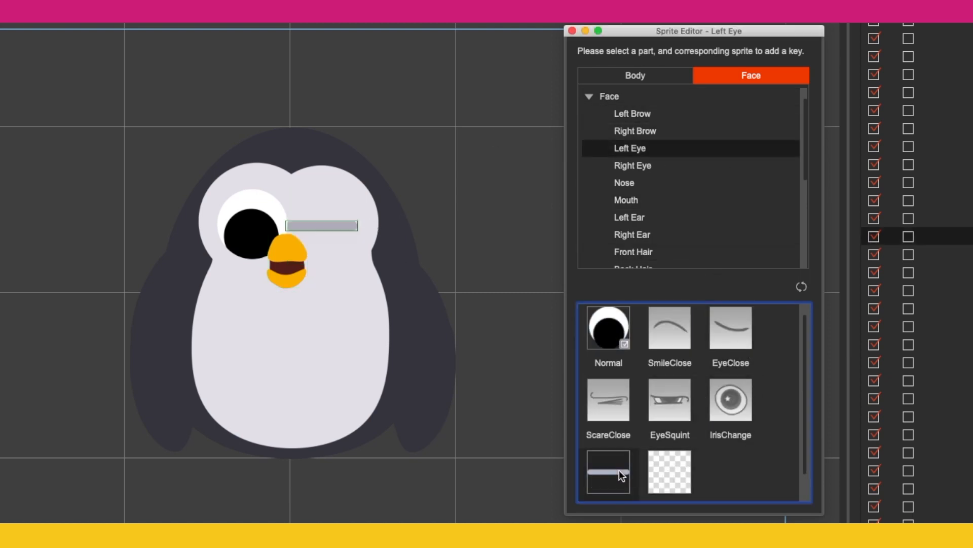
{"action": "left_click", "coordinate": [254, 207]}
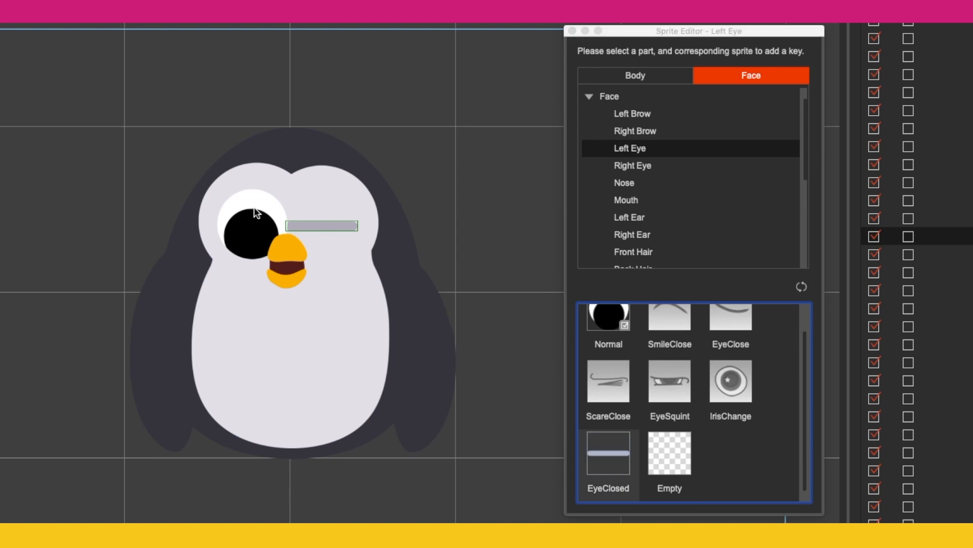
{"action": "left_click", "coordinate": [597, 453]}
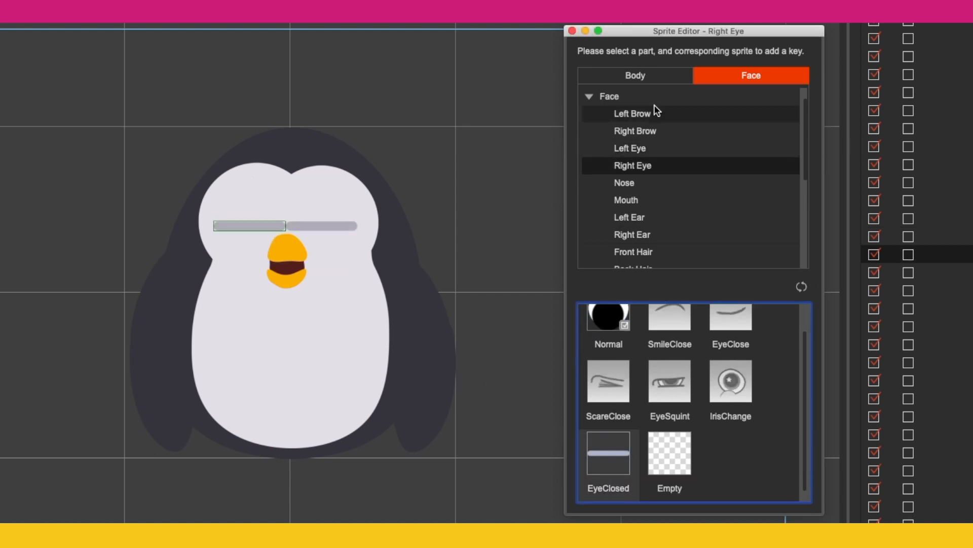
- Switch the right eye and the left eye back to the Normal sprite
{"action": "left_click", "coordinate": [615, 323]}
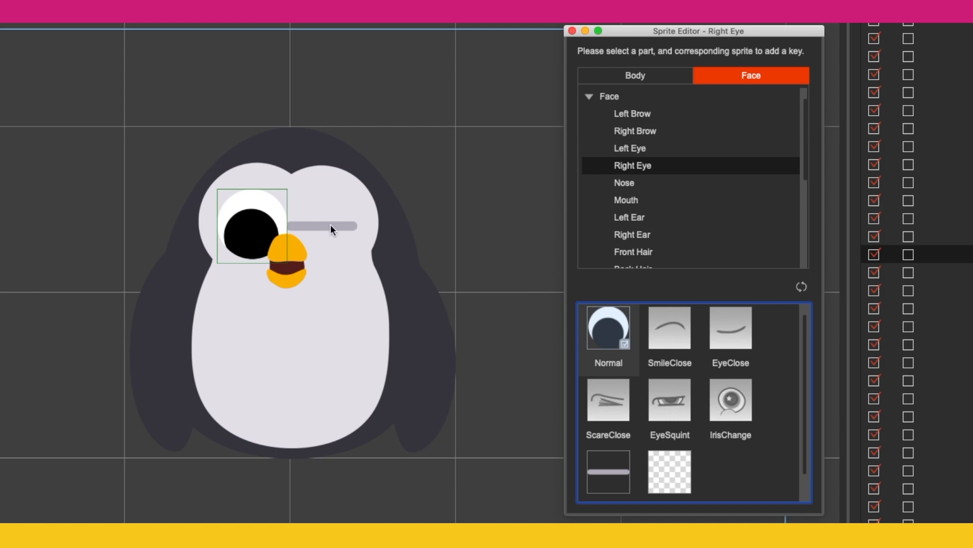
{"action": "left_click", "coordinate": [330, 226]}
{"action": "left_click", "coordinate": [609, 319]}
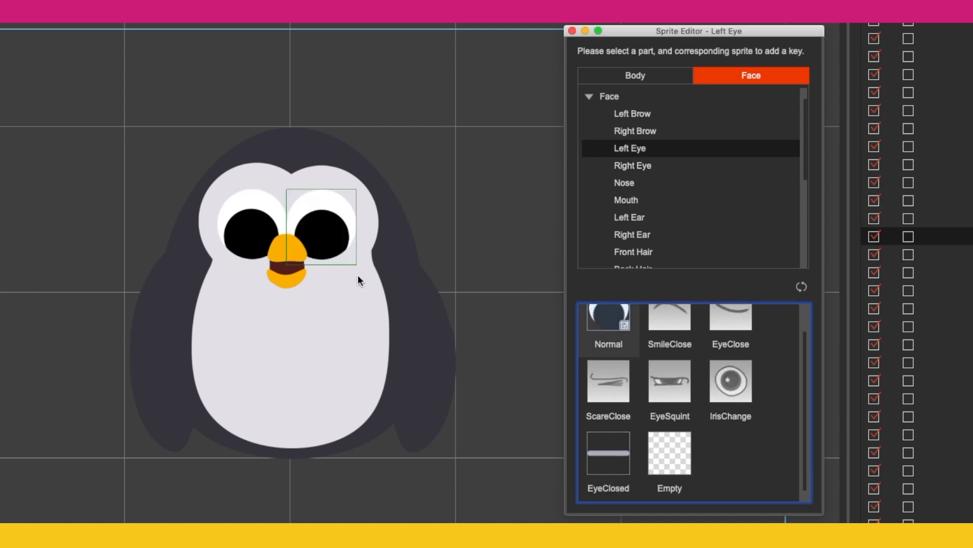
- Set the mouth to the SmileOpen sprite and close the Sprite Editor
{"action": "left_click", "coordinate": [290, 278]}
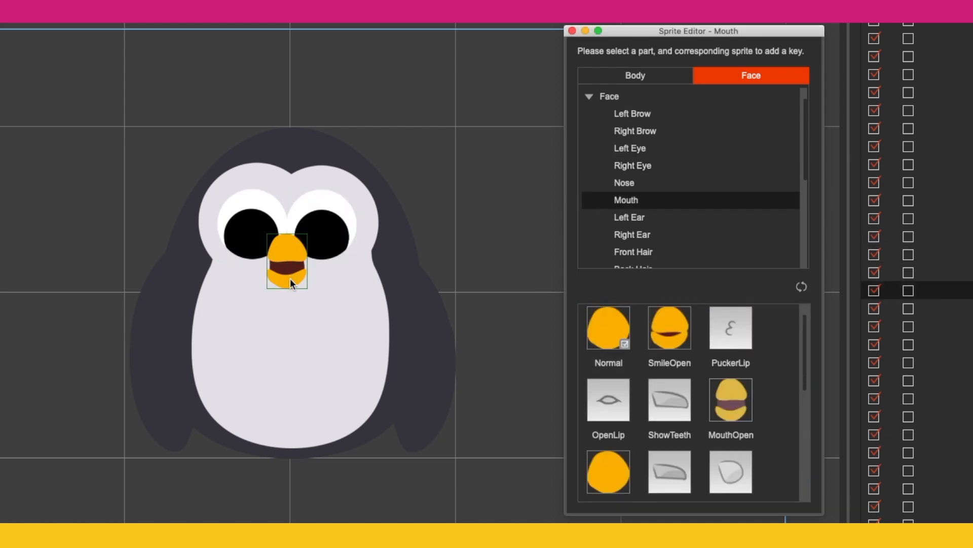
{"action": "left_click", "coordinate": [669, 327]}
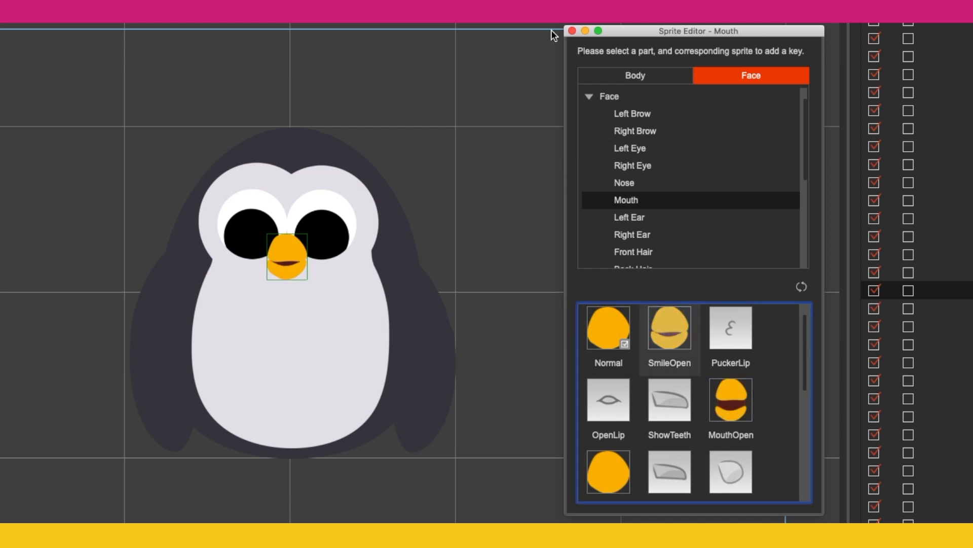
{"action": "left_click", "coordinate": [573, 31]}
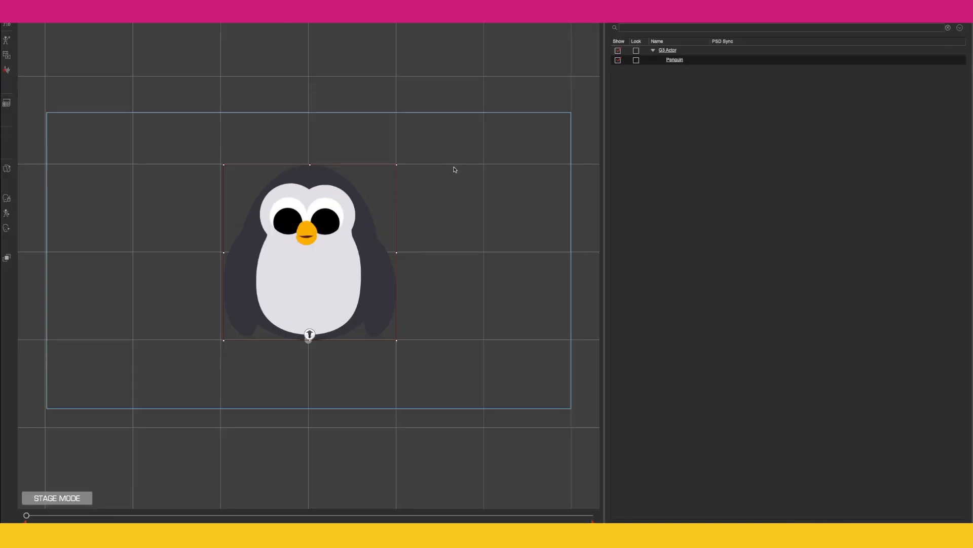
- Open the Face Key Editor for the penguin and turn its head slightly up and to the side with the head rotation gizmo
{"action": "left_click", "coordinate": [455, 169]}
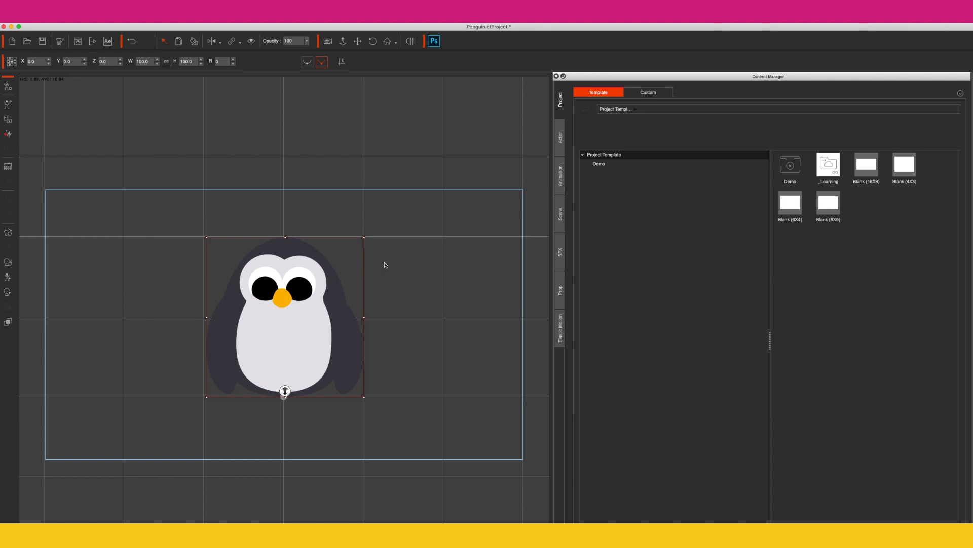
{"action": "left_click", "coordinate": [7, 292]}
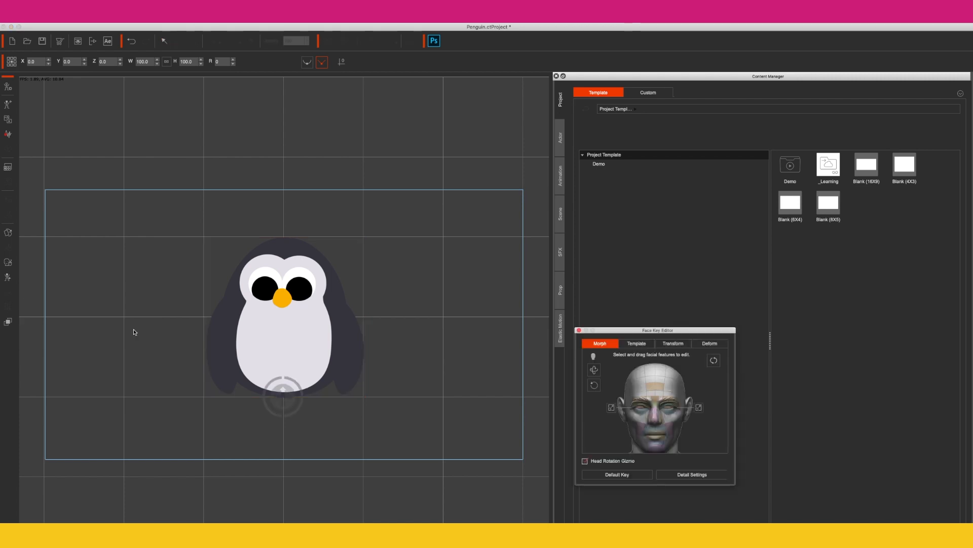
{"action": "mouse_move", "coordinate": [283, 397]}
{"action": "left_mouse_down"}
{"action": "mouse_move", "coordinate": [387, 394]}
{"action": "mouse_move", "coordinate": [217, 391]}
{"action": "mouse_move", "coordinate": [337, 388]}
{"action": "mouse_move", "coordinate": [278, 390]}
{"action": "left_mouse_up"}
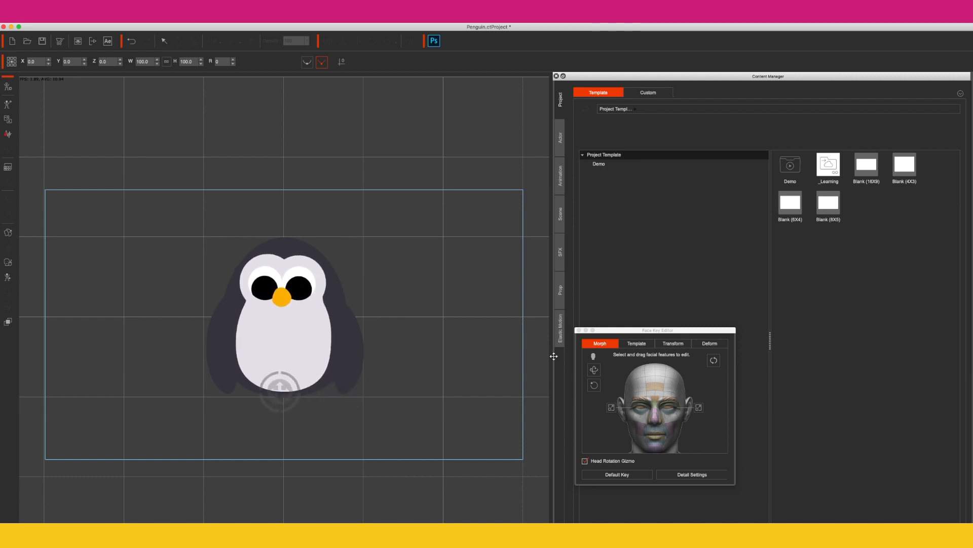
- Close the Face Key Editor and import bACKGROUND.jpg from the outer Penguin folder as the stage's background image
{"action": "left_click", "coordinate": [579, 330]}
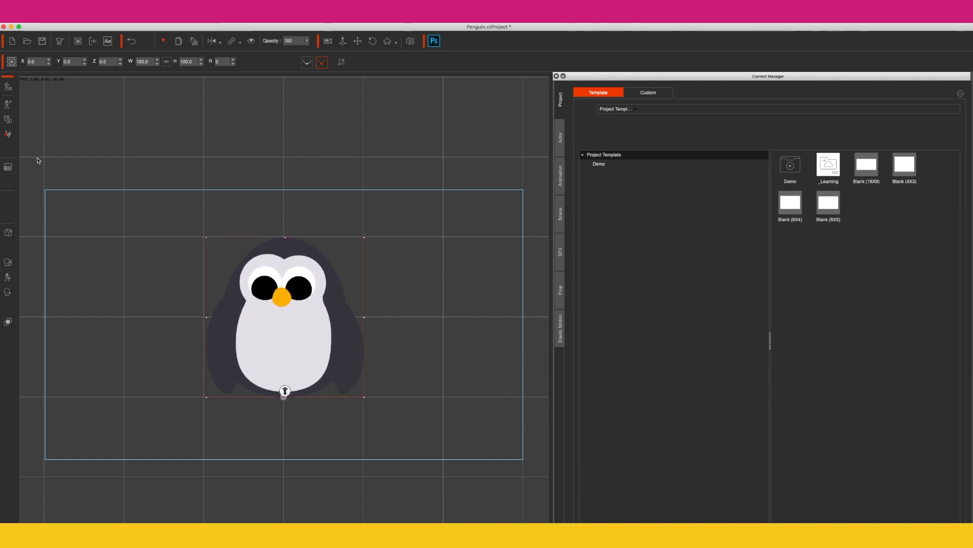
{"action": "left_click", "coordinate": [8, 120]}
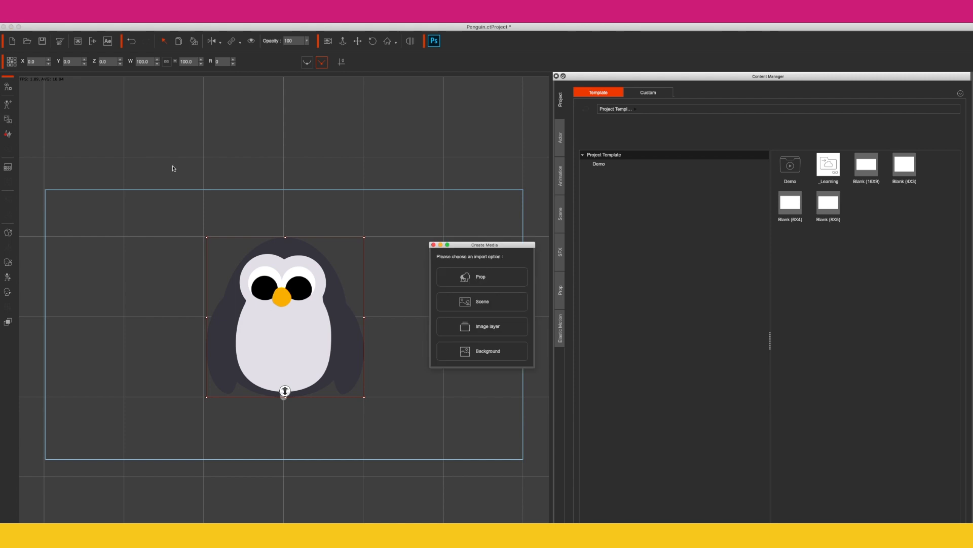
{"action": "left_click", "coordinate": [513, 349]}
{"action": "left_click", "coordinate": [601, 276]}
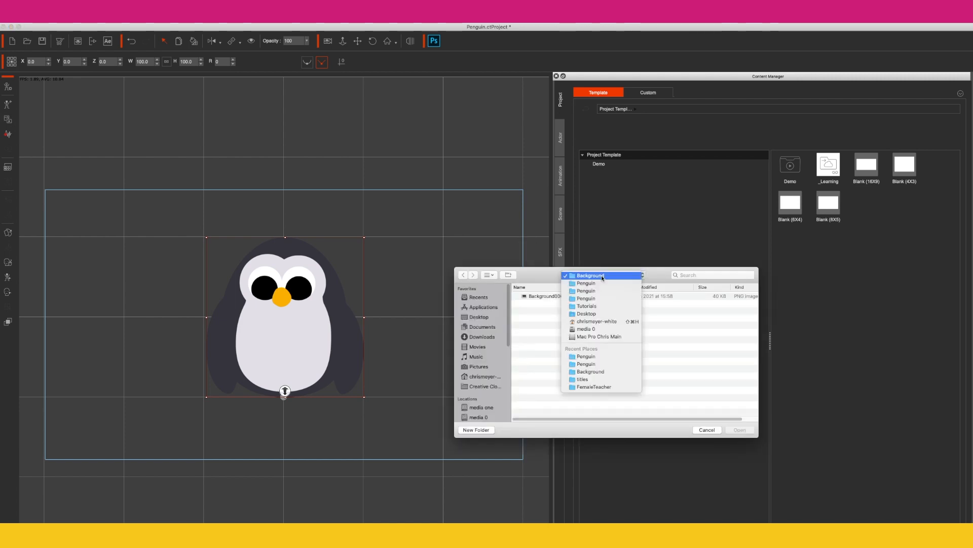
{"action": "left_click", "coordinate": [594, 283]}
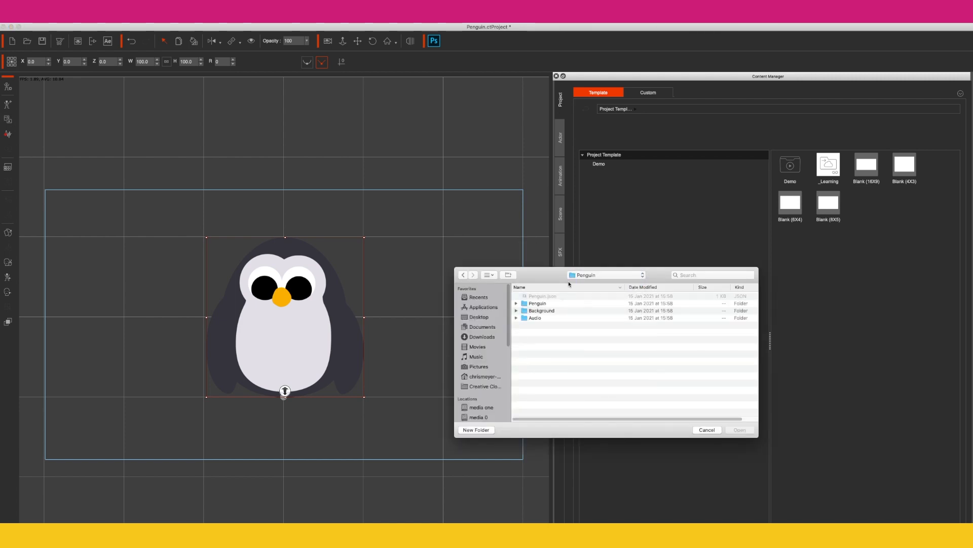
{"action": "left_click", "coordinate": [580, 275]}
{"action": "left_click", "coordinate": [578, 288]}
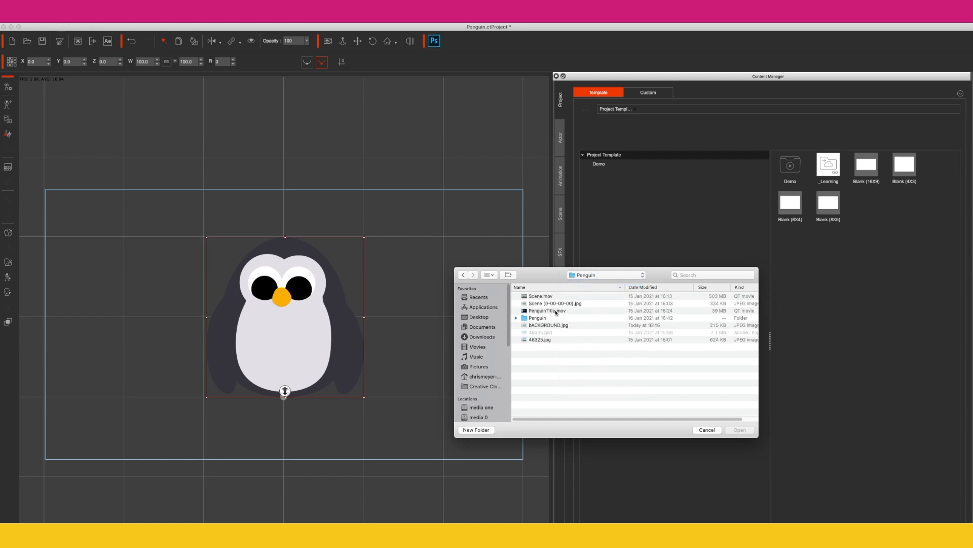
{"action": "double_click", "coordinate": [545, 327]}
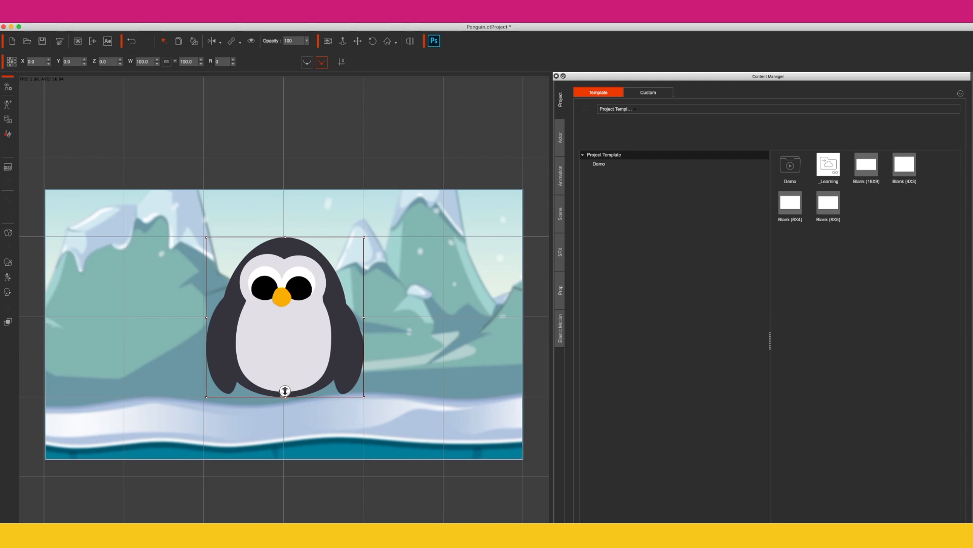
- Lower the penguin to Y -20 so it stands on the snow, and show the Timeline
{"action": "left_click_drag", "start_coordinate": [311, 317], "coordinate": [310, 333]}
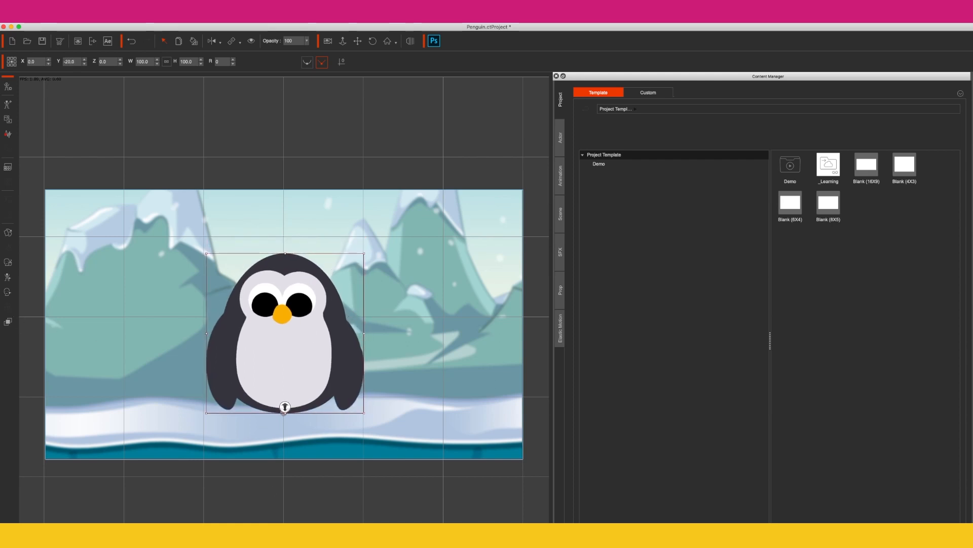
{"action": "key", "text": "F3"}
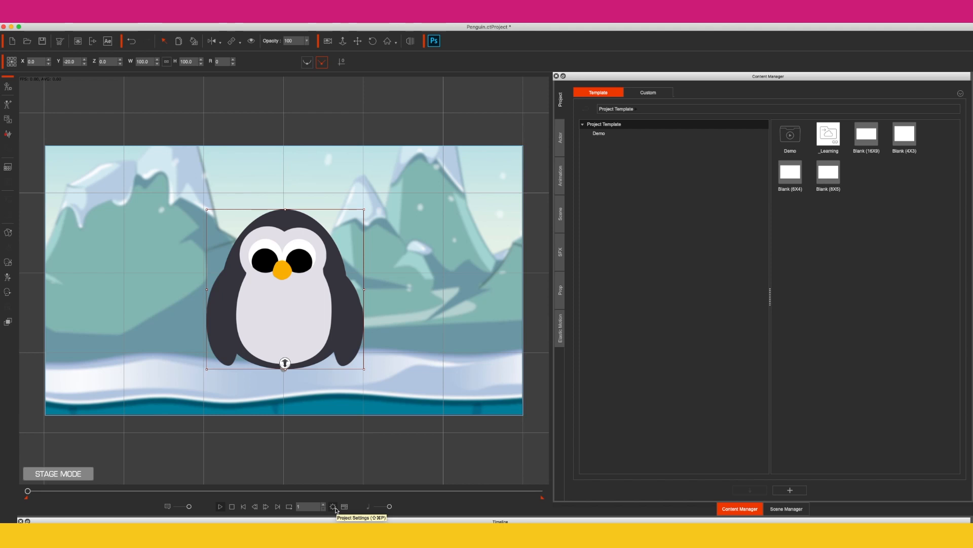
- At frame 1, turn the penguin's head toward the left of the scene and aim its eyes the same way with the Face Key Editor
{"action": "left_click", "coordinate": [8, 294]}
{"action": "left_click_drag", "start_coordinate": [282, 368], "coordinate": [219, 365]}
{"action": "left_click", "coordinate": [642, 415]}
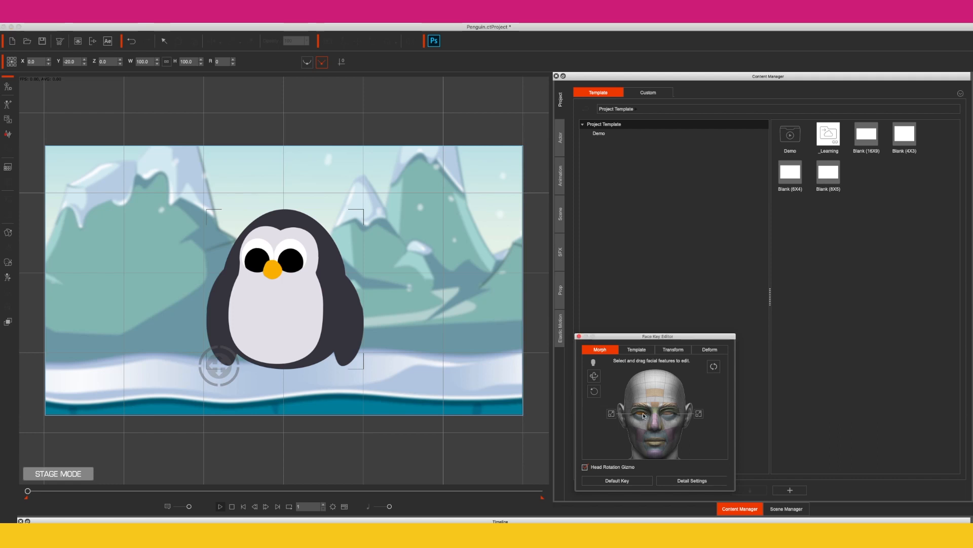
{"action": "left_click_drag", "start_coordinate": [613, 440], "coordinate": [528, 407]}
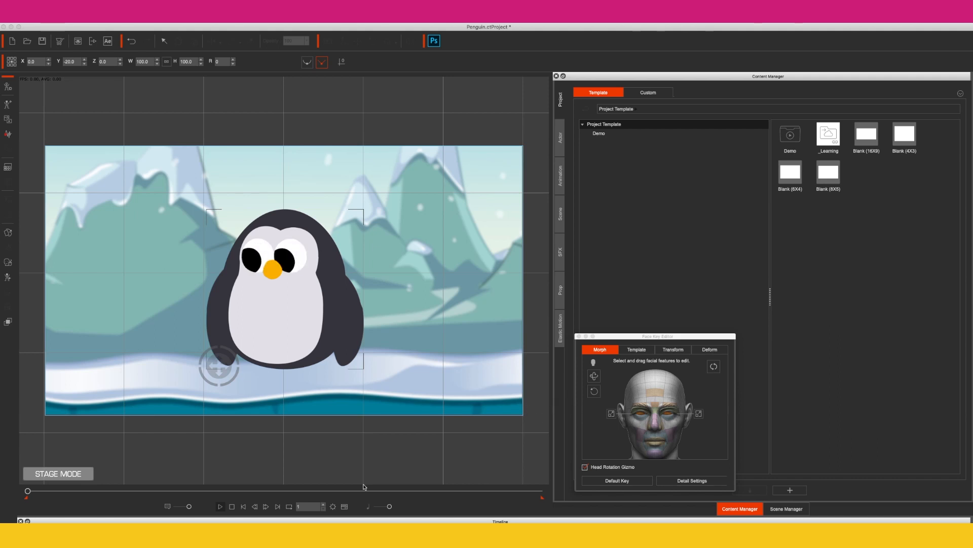
- Around frames 21 to 24, swing the penguin's gaze back from the left of the scene using facial keys
{"action": "left_click_drag", "start_coordinate": [28, 491], "coordinate": [31, 491]}
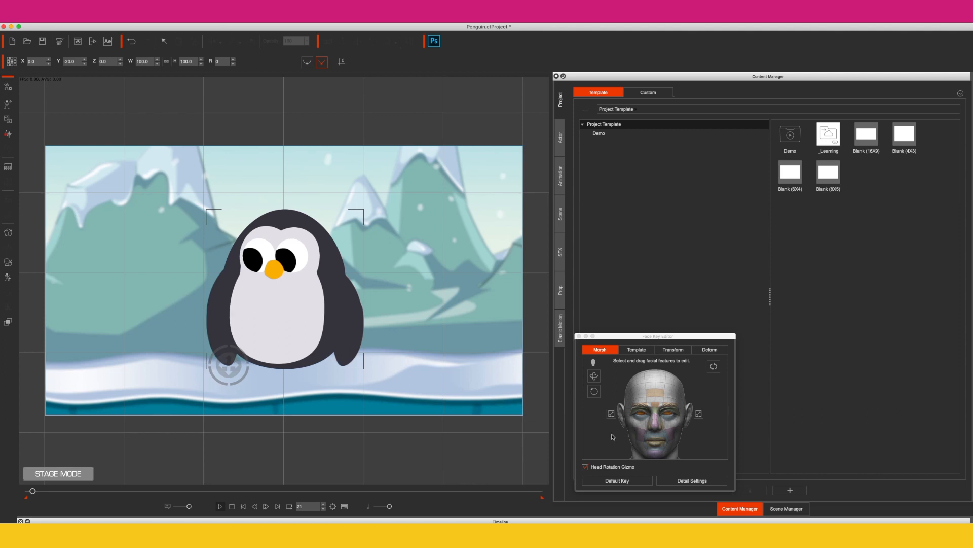
{"action": "left_click", "coordinate": [598, 447]}
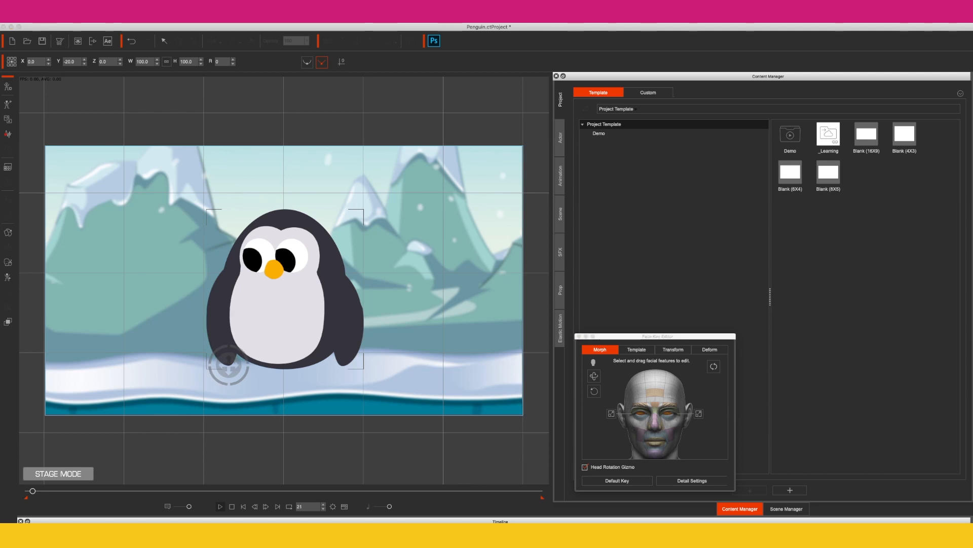
{"action": "left_click_drag", "start_coordinate": [633, 431], "coordinate": [661, 426]}
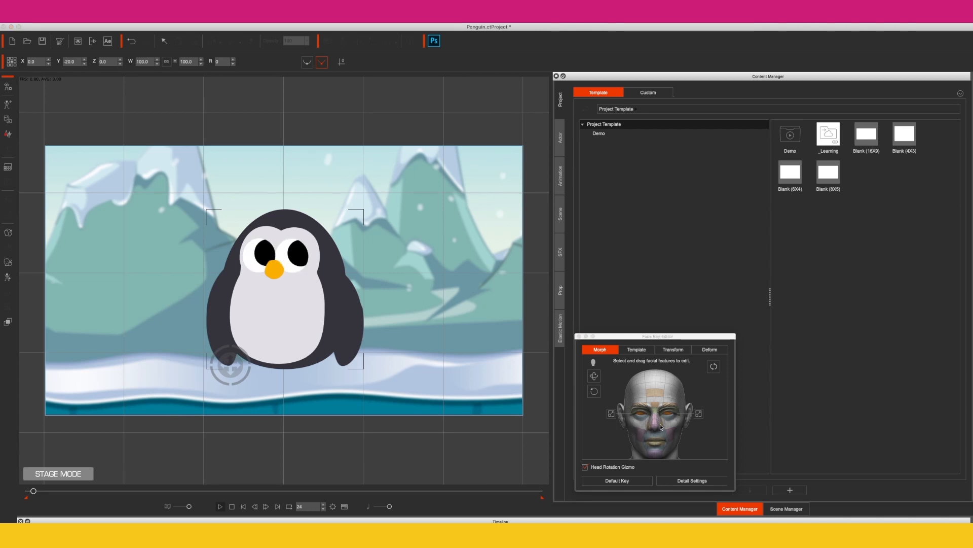
{"action": "left_click", "coordinate": [661, 426]}
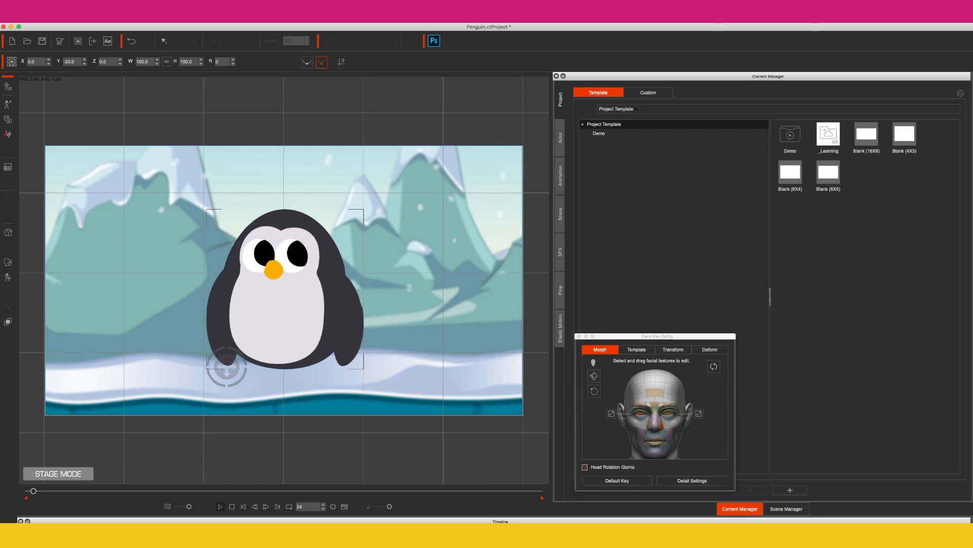
- Turn the penguin's head up toward the right of the scene around frame 56, and bring it to face forward and down by frame 73
{"action": "left_click_drag", "start_coordinate": [227, 366], "coordinate": [349, 306]}
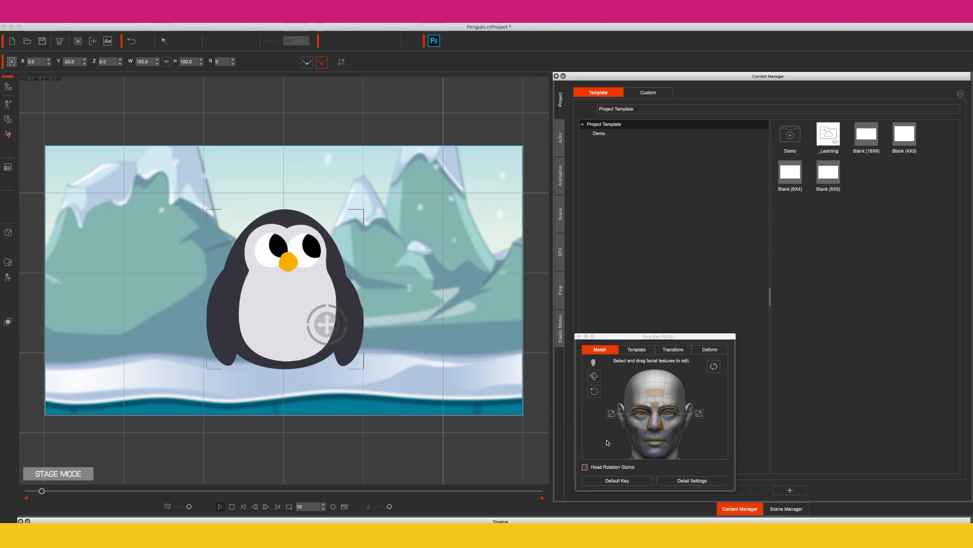
{"action": "left_click_drag", "start_coordinate": [327, 325], "coordinate": [315, 431]}
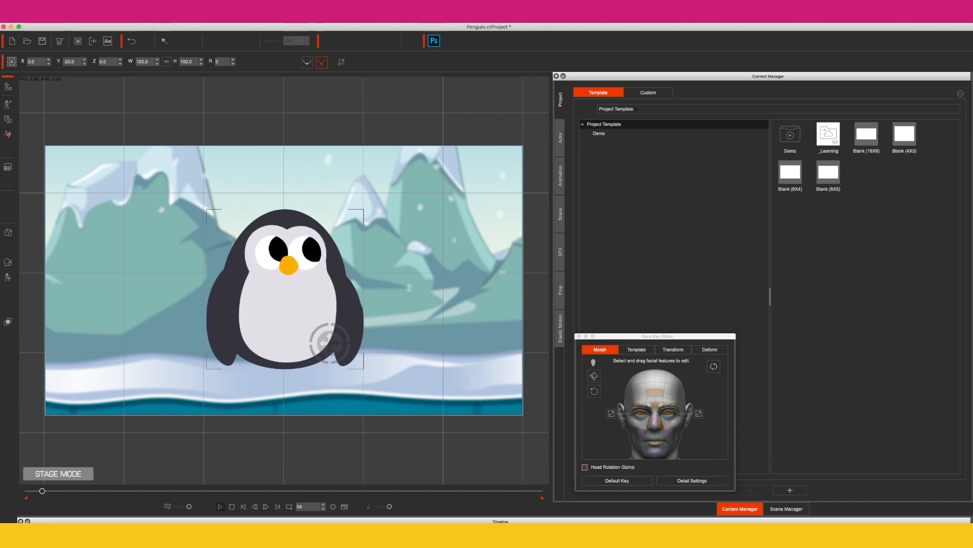
{"action": "left_click", "coordinate": [610, 442]}
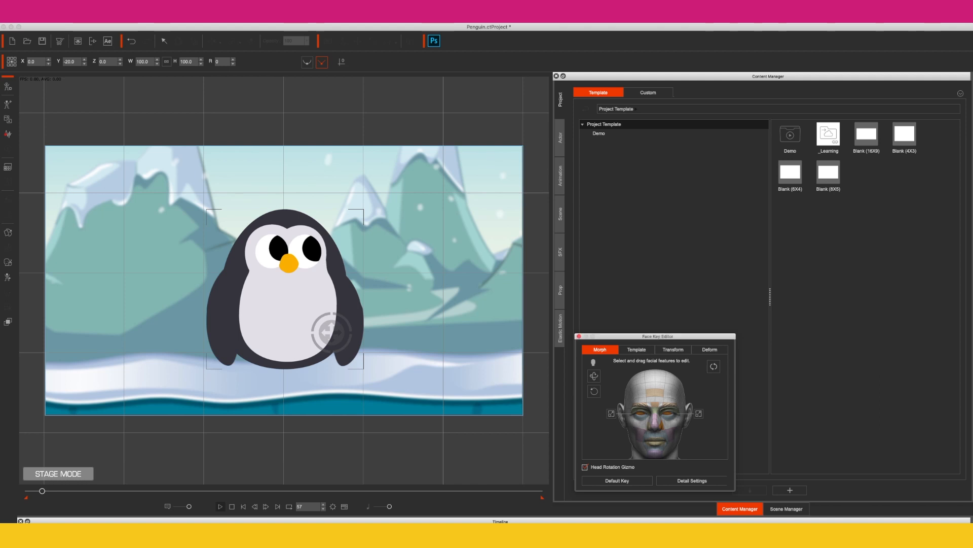
{"action": "left_click_drag", "start_coordinate": [602, 440], "coordinate": [577, 459]}
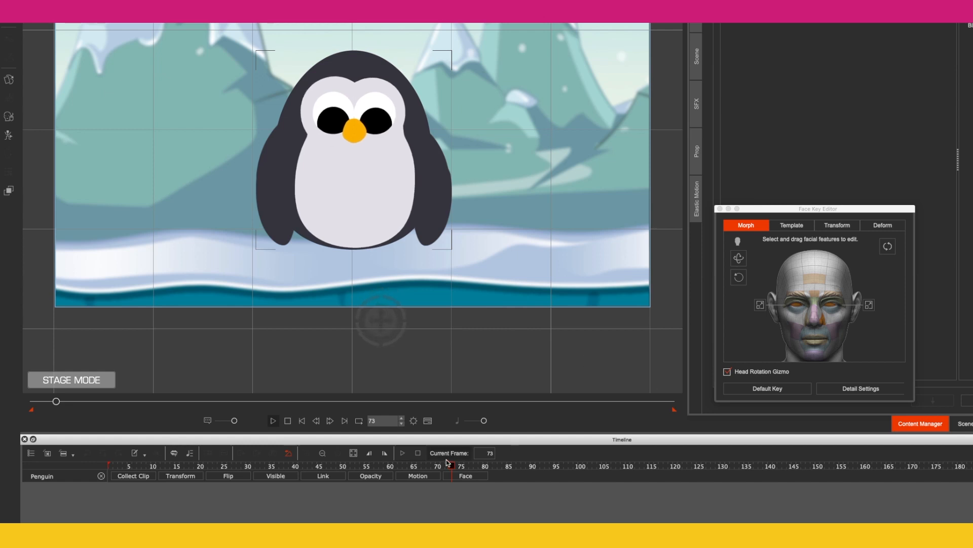
- Turn the penguin's head up and left at frame 82, and add an earlier facial key aiming its eyes left
{"action": "left_click_drag", "start_coordinate": [452, 465], "coordinate": [495, 466]}
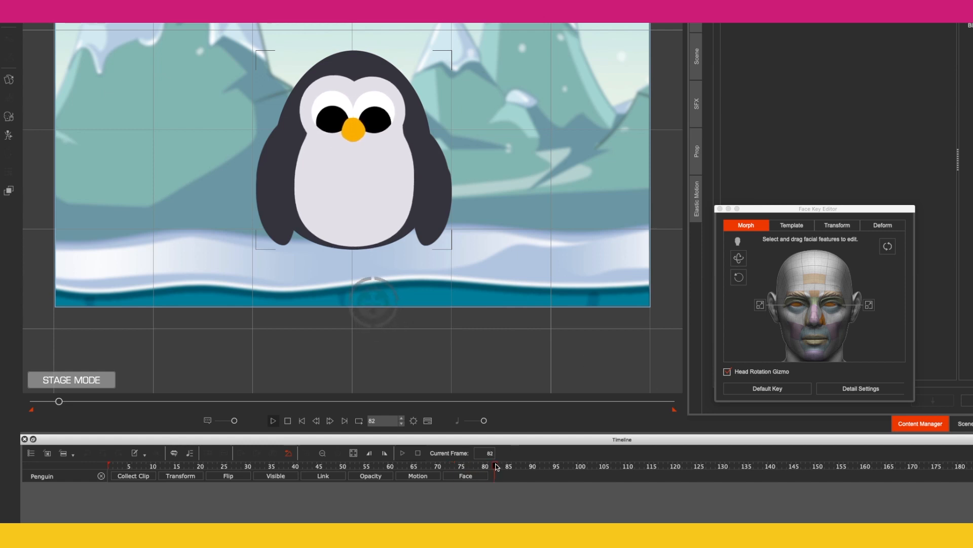
{"action": "left_click_drag", "start_coordinate": [373, 304], "coordinate": [179, 223]}
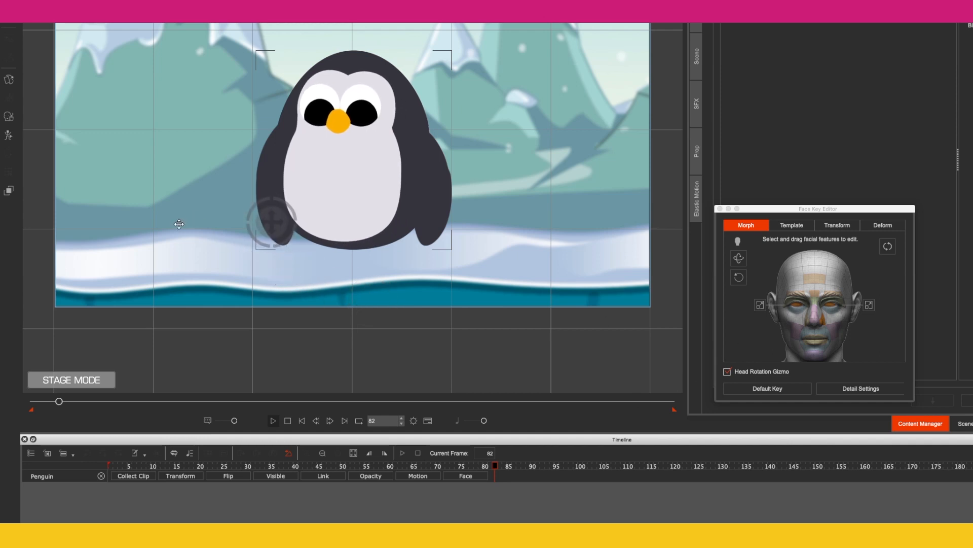
{"action": "left_click", "coordinate": [459, 465]}
{"action": "left_click", "coordinate": [756, 344]}
{"action": "left_click_drag", "start_coordinate": [756, 344], "coordinate": [752, 344]}
- Review the end of the head turn around frames 78 to 87 and set the project's total length to 85 frames
{"action": "left_click", "coordinate": [473, 466]}
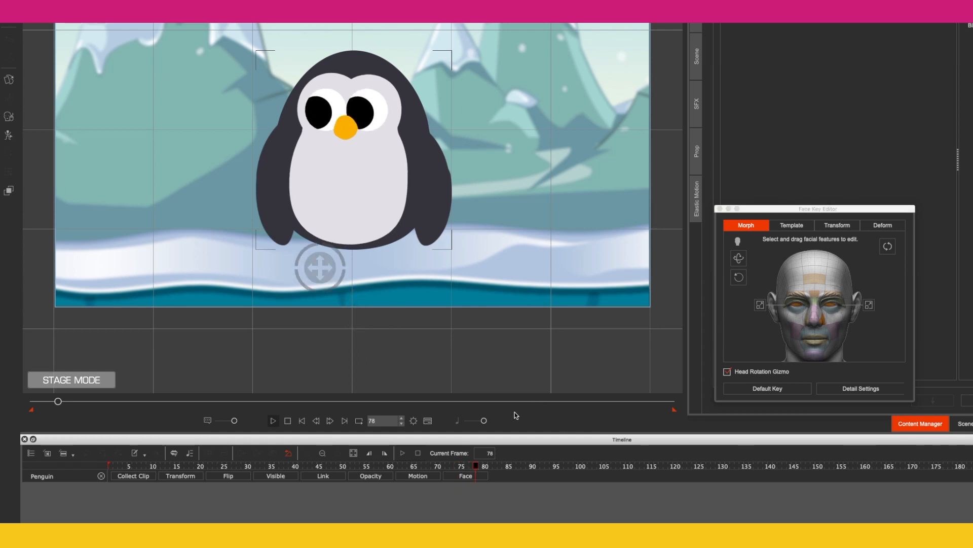
{"action": "left_click", "coordinate": [485, 465]}
{"action": "left_click", "coordinate": [509, 465]}
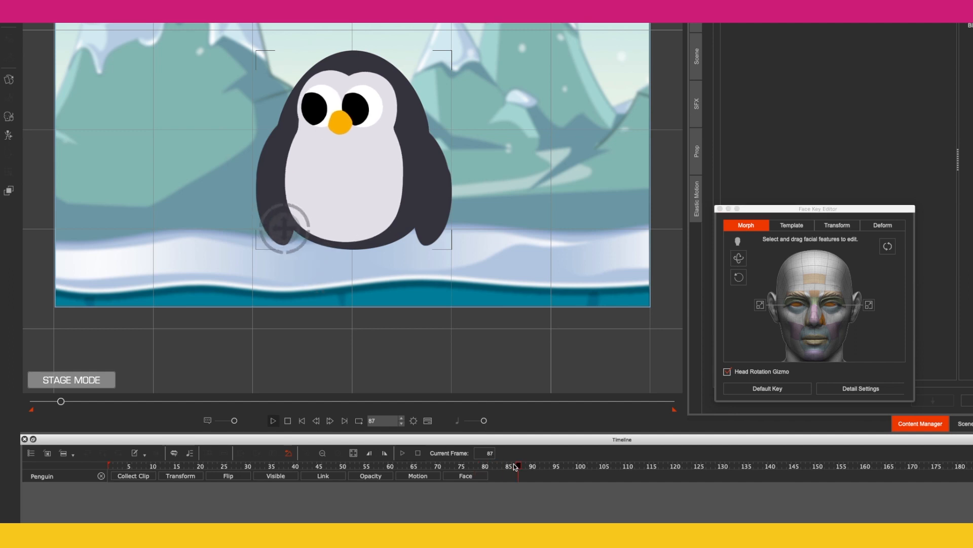
{"action": "left_click", "coordinate": [428, 421]}
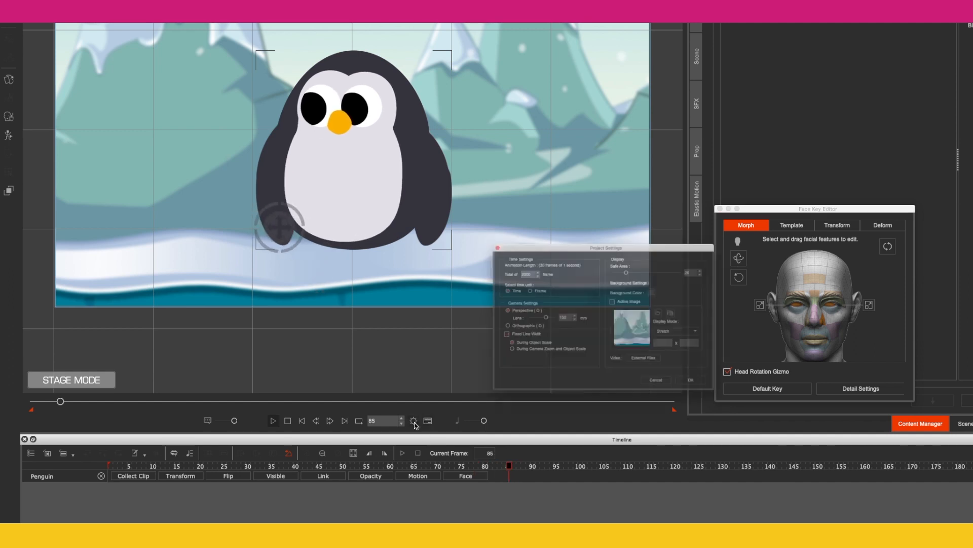
{"action": "double_click", "coordinate": [495, 256]}
{"action": "type", "text": "85"}
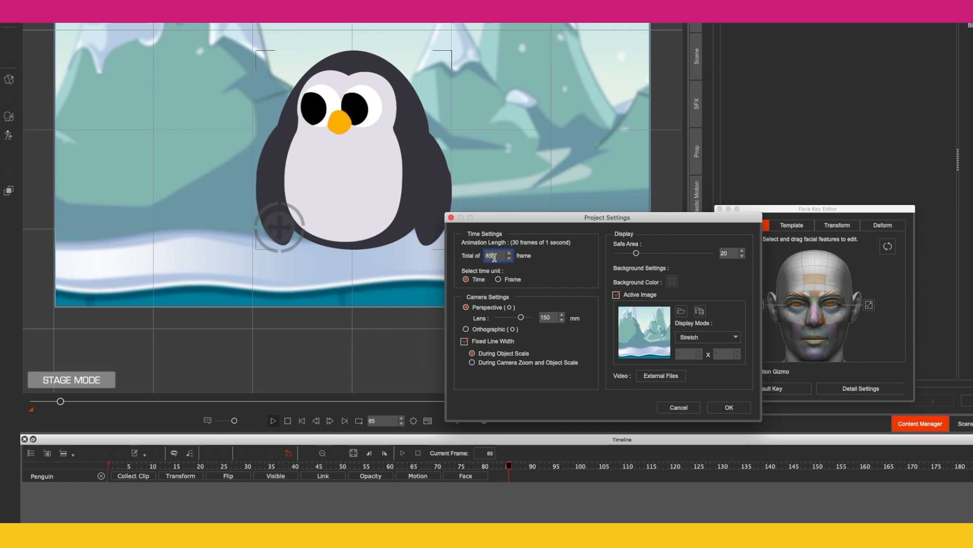
{"action": "key", "text": "Return"}
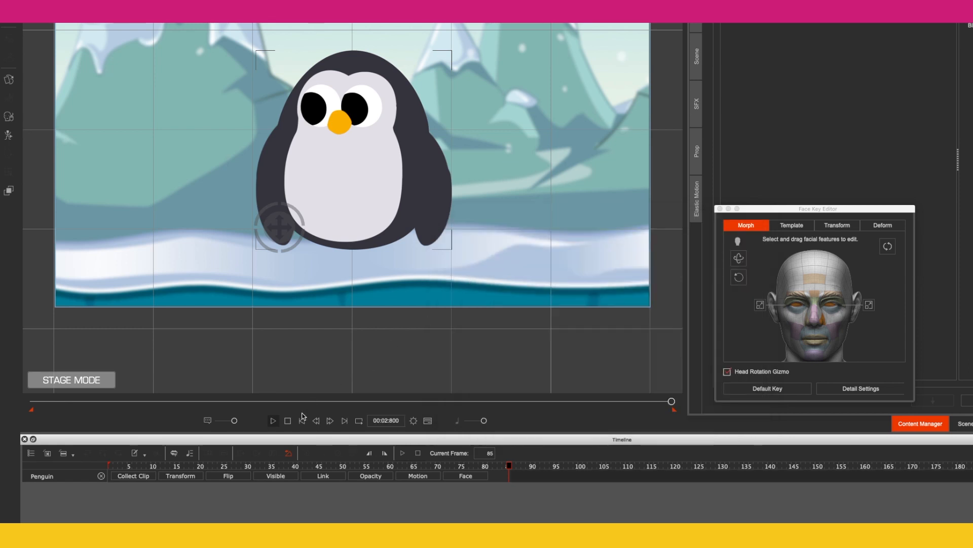
- Play back the penguin's head animation, expand its Motion tracks, and enlarge the timeline area
{"action": "left_click", "coordinate": [272, 420]}
{"action": "left_click", "coordinate": [272, 421]}
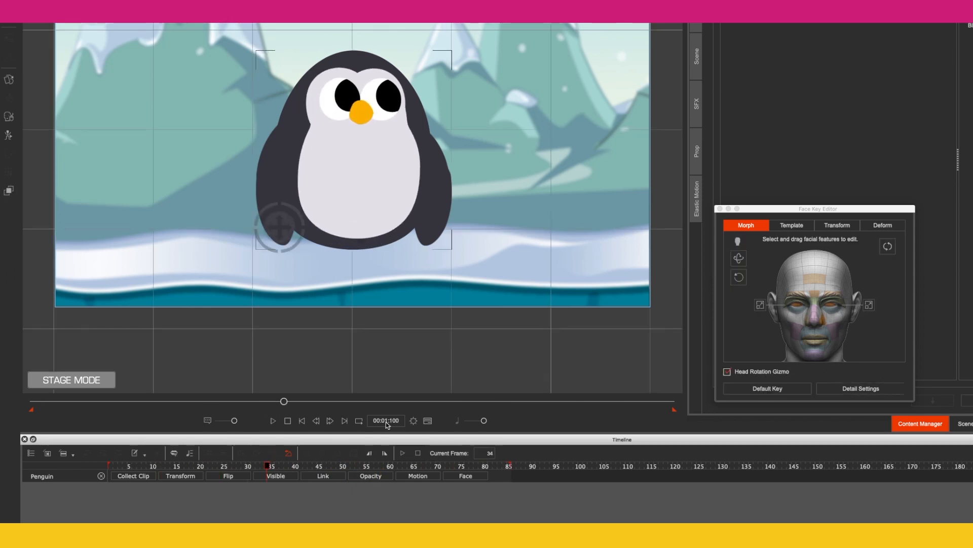
{"action": "left_click", "coordinate": [431, 474]}
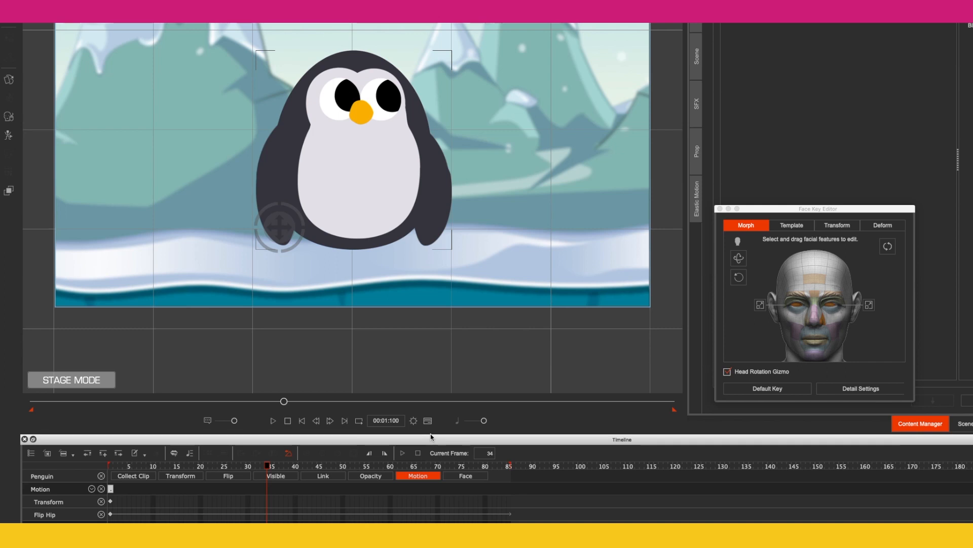
{"action": "left_click_drag", "start_coordinate": [430, 432], "coordinate": [431, 419]}
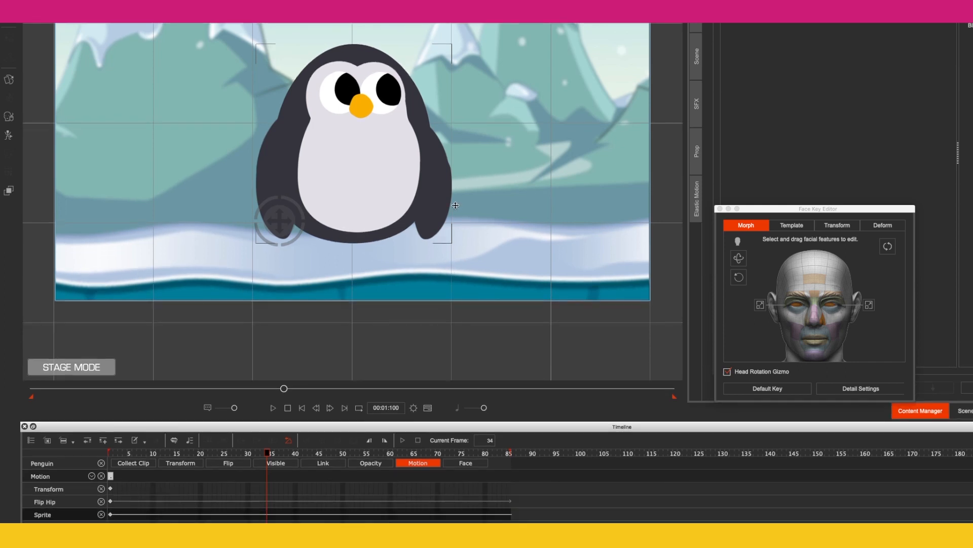
- At frame 19, set the penguin's left eye and right eye to the EyeClosed sprite
{"action": "left_click_drag", "start_coordinate": [267, 457], "coordinate": [200, 451]}
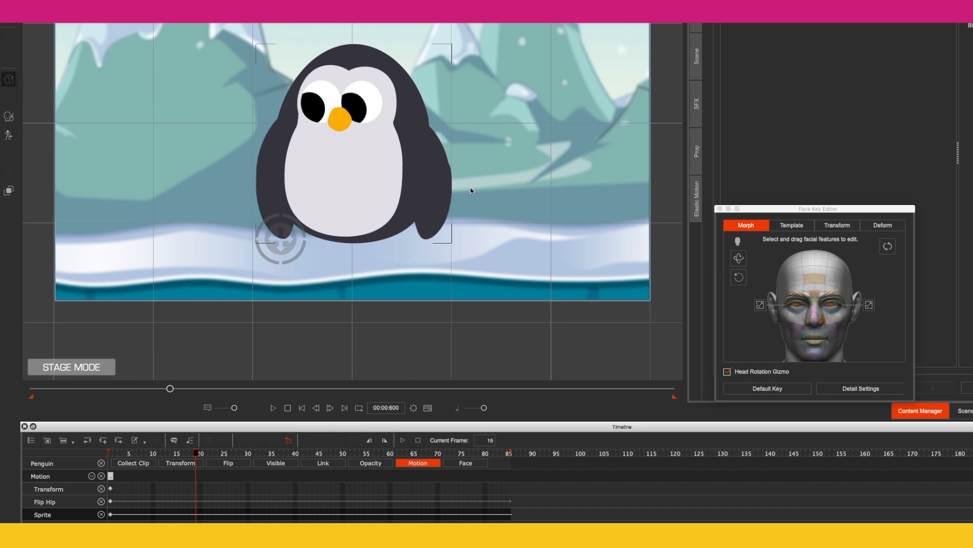
{"action": "key", "text": "s"}
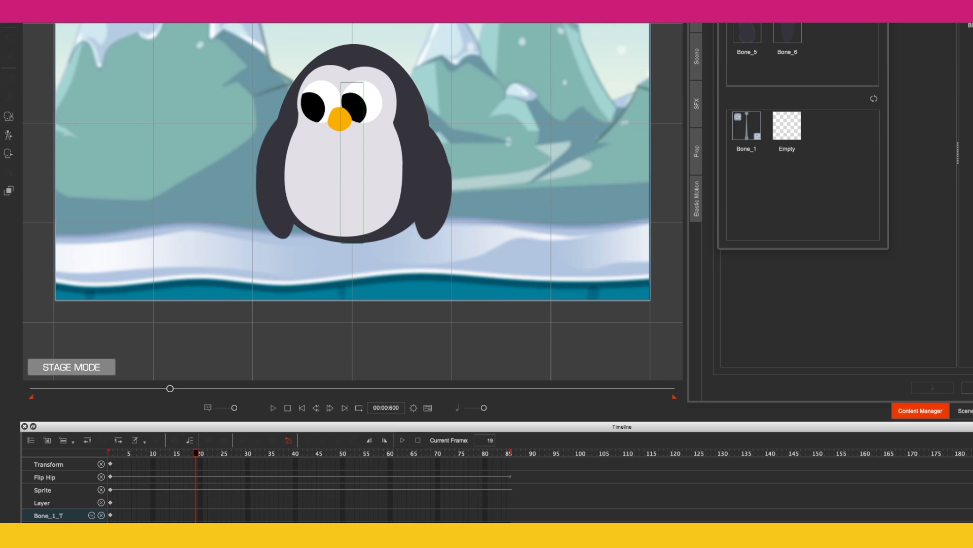
{"action": "left_click", "coordinate": [761, 15]}
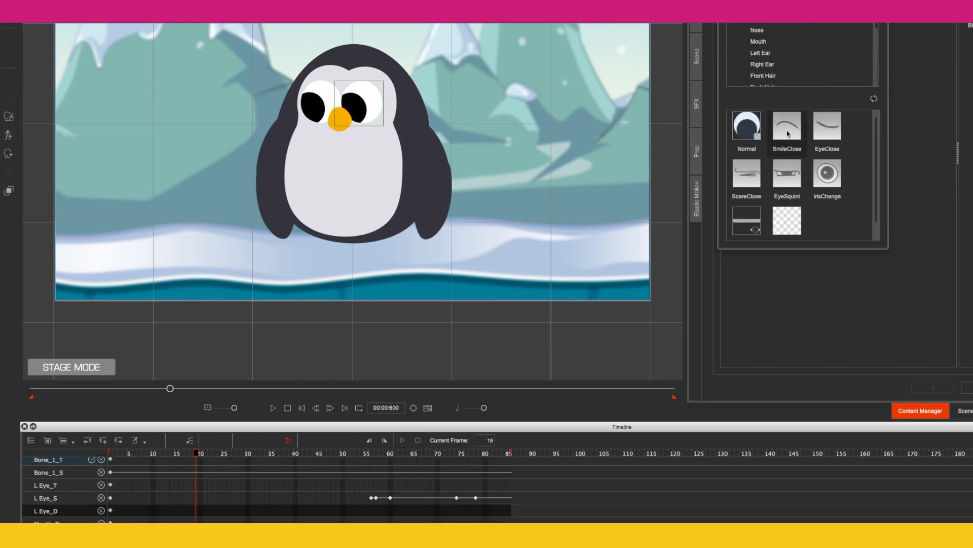
{"action": "left_click", "coordinate": [743, 219]}
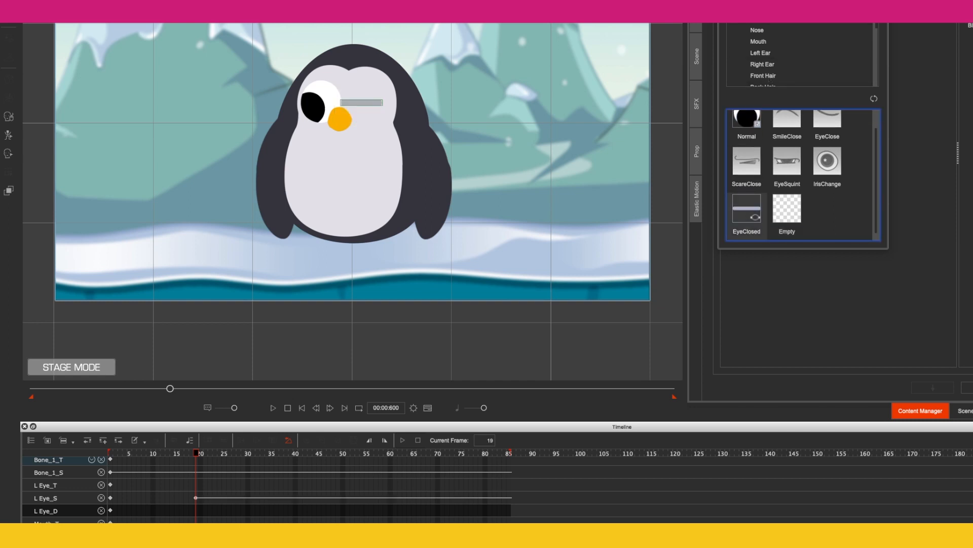
{"action": "left_click", "coordinate": [746, 217]}
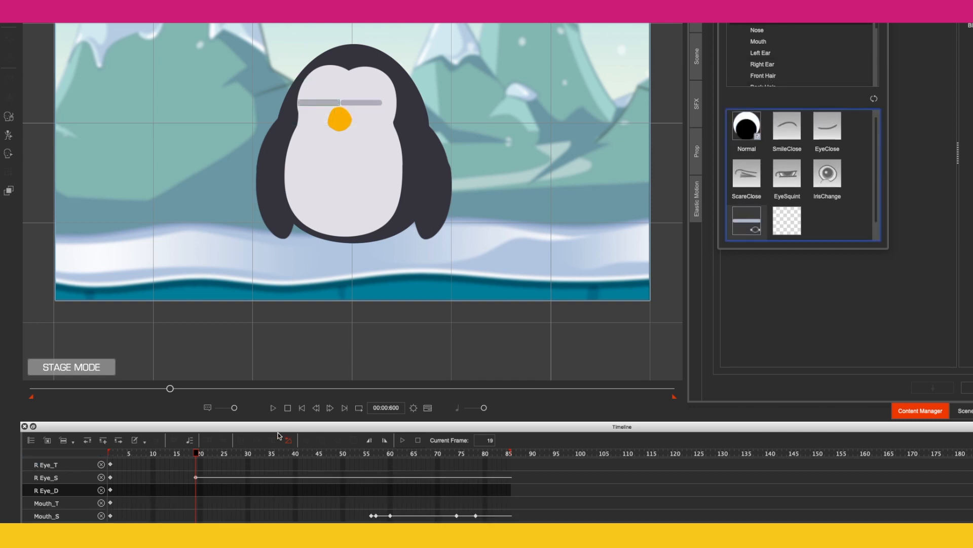
- At frame 24, set the penguin's right eye and left eye back to the Normal sprite
{"action": "left_click", "coordinate": [201, 454]}
{"action": "left_click_drag", "start_coordinate": [202, 452], "coordinate": [220, 451]}
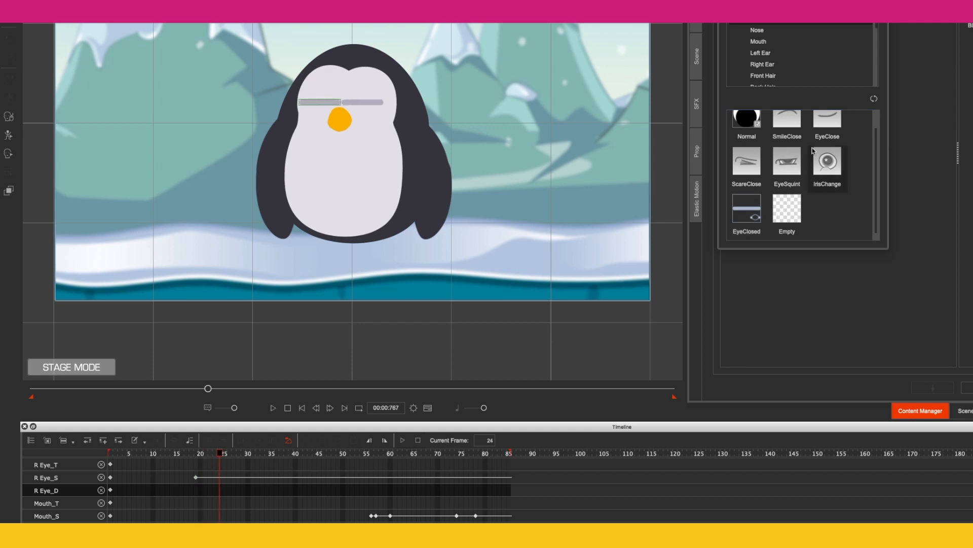
{"action": "left_click", "coordinate": [747, 121]}
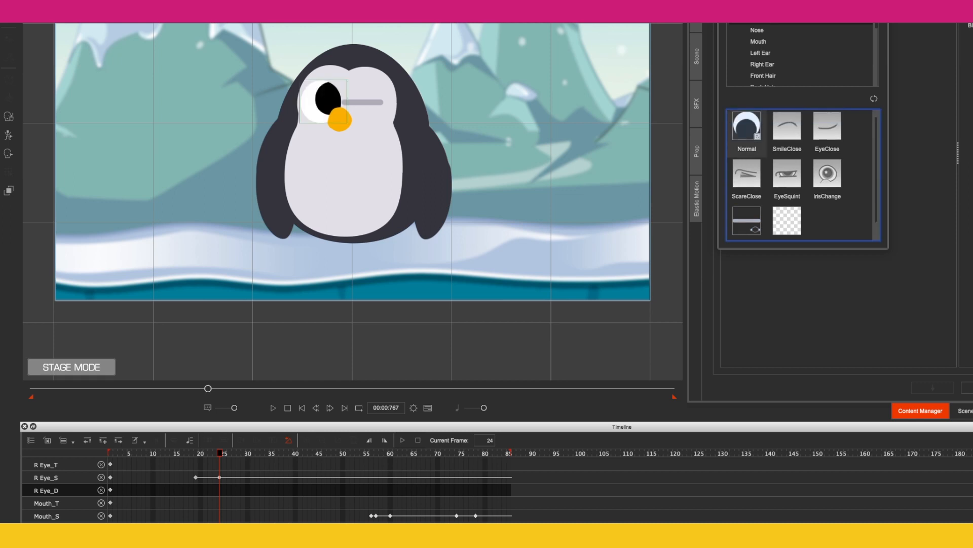
{"action": "left_click", "coordinate": [745, 122]}
- At frame 67, set the penguin's left eye and right eye to the EyeClosed sprite
{"action": "left_click_drag", "start_coordinate": [222, 454], "coordinate": [423, 448]}
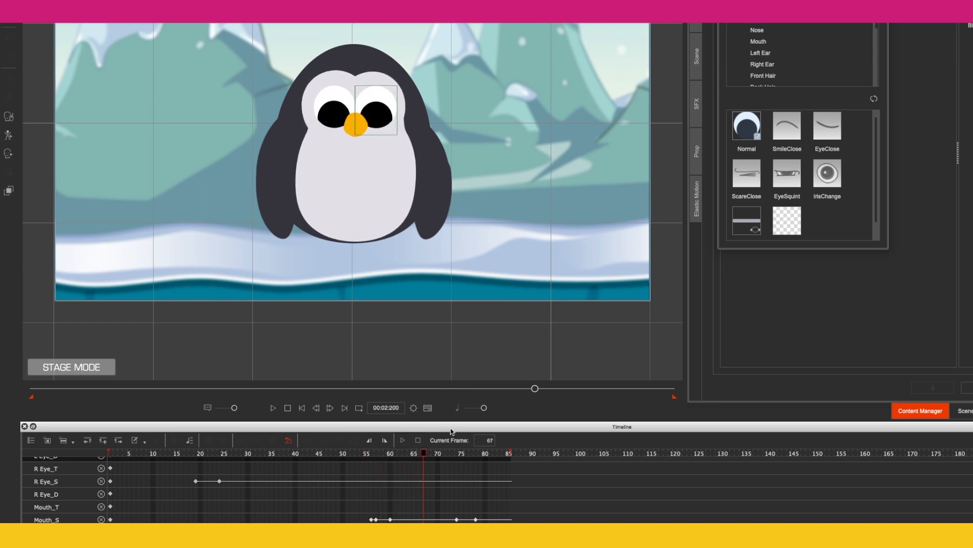
{"action": "left_click", "coordinate": [747, 225]}
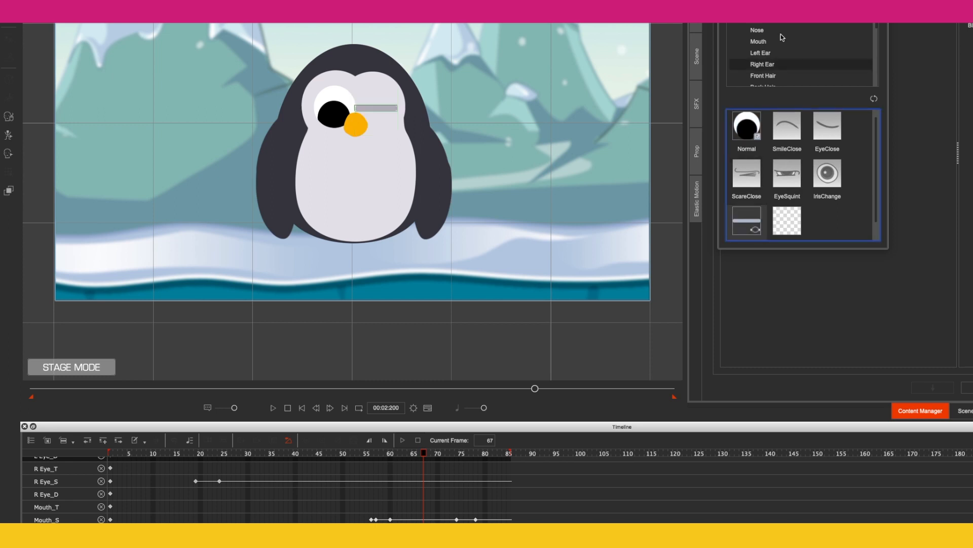
{"action": "left_click", "coordinate": [771, 19]}
{"action": "left_click", "coordinate": [756, 222]}
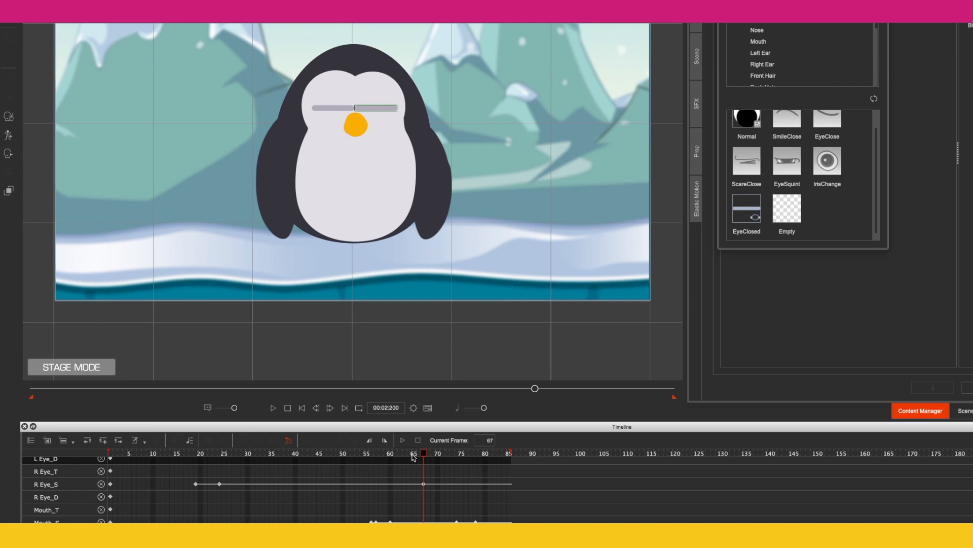
- At frame 72, return both eyes to the Normal sprite and play back the blinks
{"action": "left_click_drag", "start_coordinate": [428, 456], "coordinate": [448, 455]}
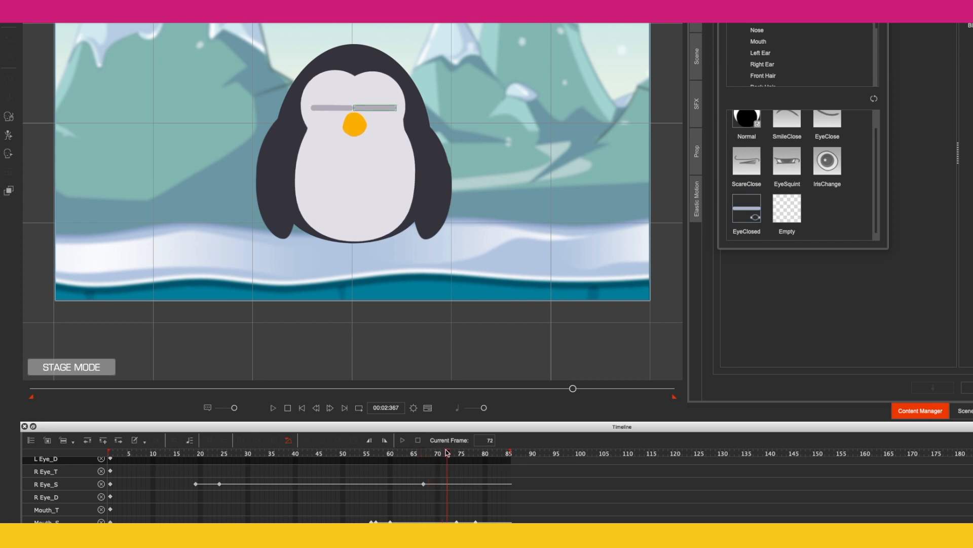
{"action": "left_click", "coordinate": [741, 122]}
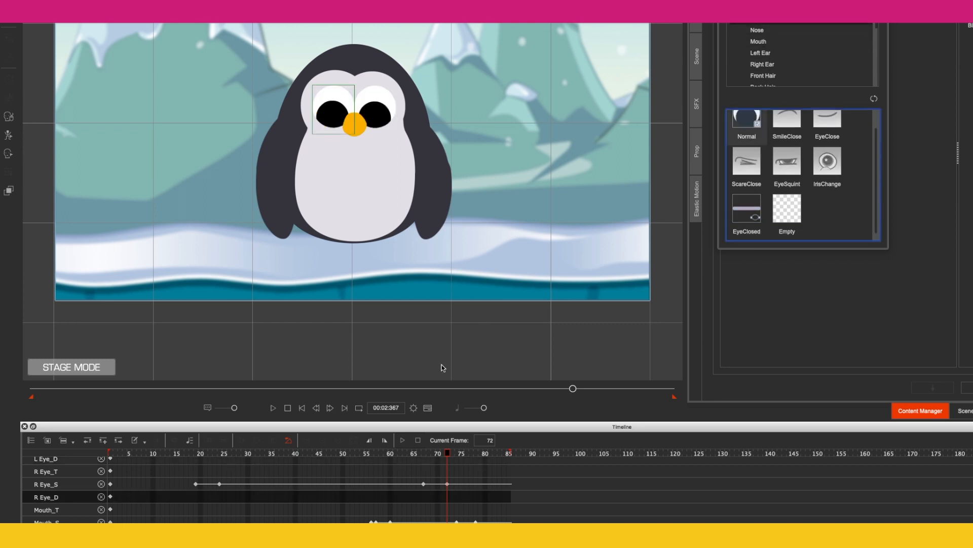
{"action": "left_click", "coordinate": [273, 409]}
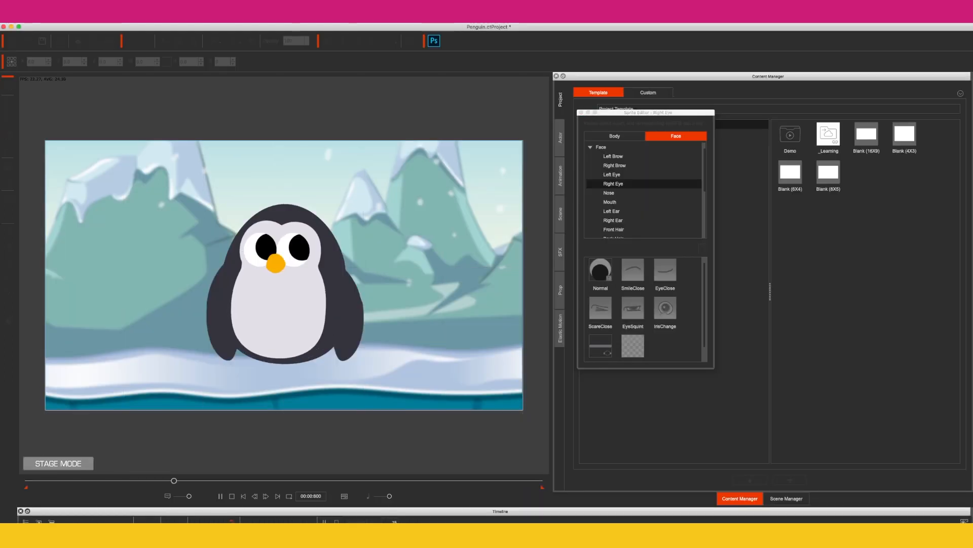
{"action": "key", "text": "space"}
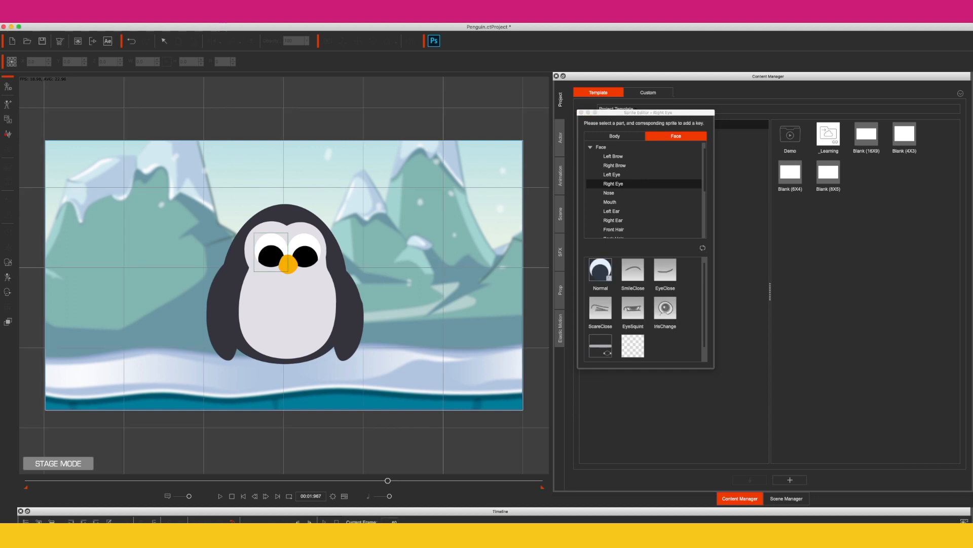
- Try the MouthOpen sprite on the penguin's mouth at frame 31
{"action": "left_click_drag", "start_coordinate": [388, 480], "coordinate": [211, 480]}
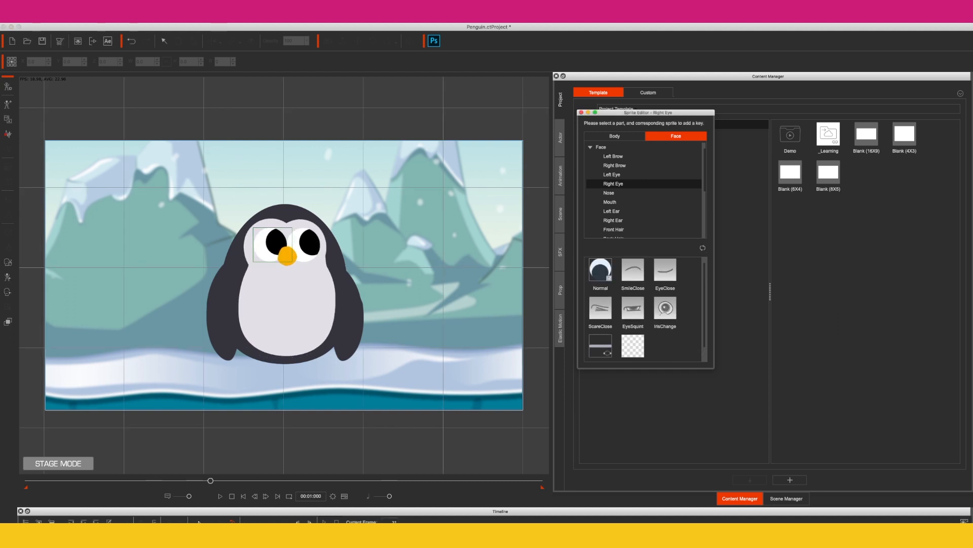
{"action": "left_click", "coordinate": [632, 136]}
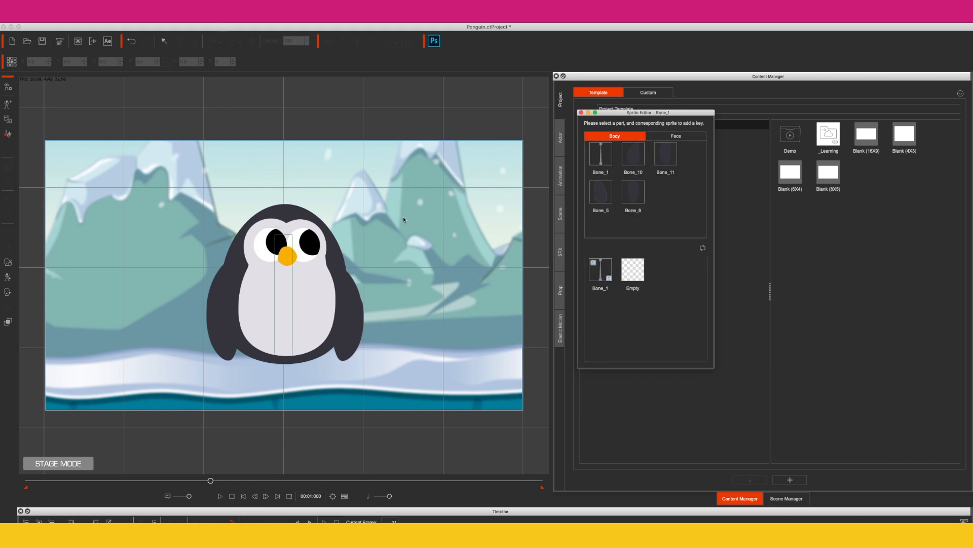
{"action": "left_click", "coordinate": [674, 135]}
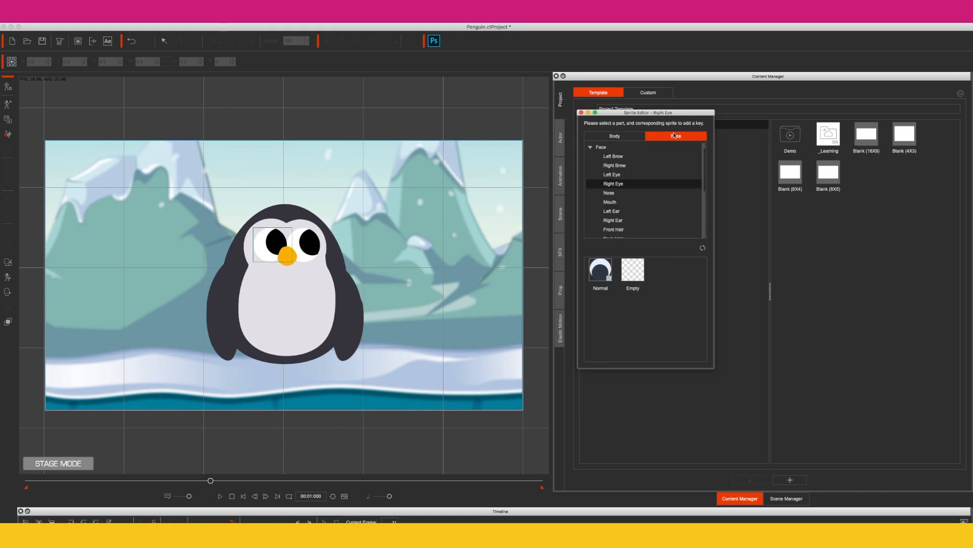
{"action": "left_click", "coordinate": [611, 202]}
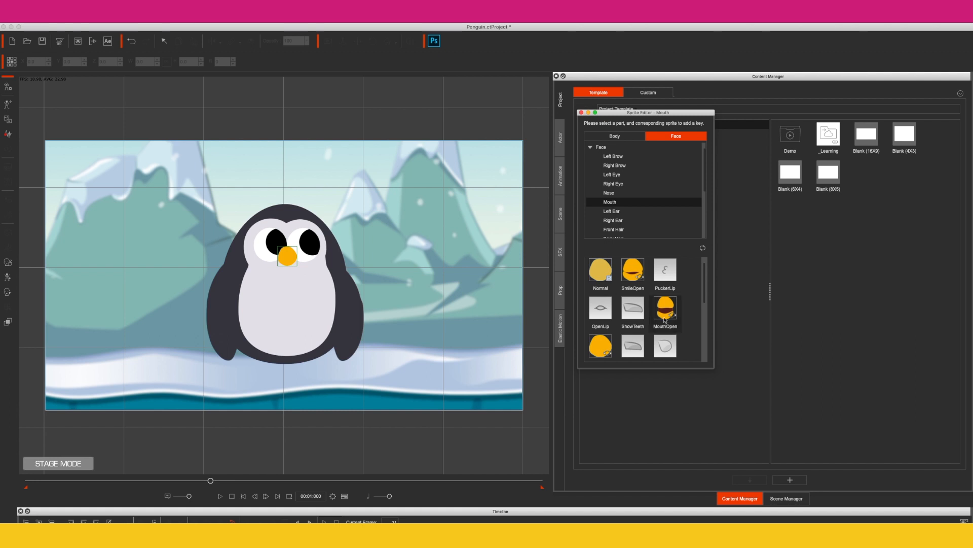
{"action": "left_click", "coordinate": [665, 312]}
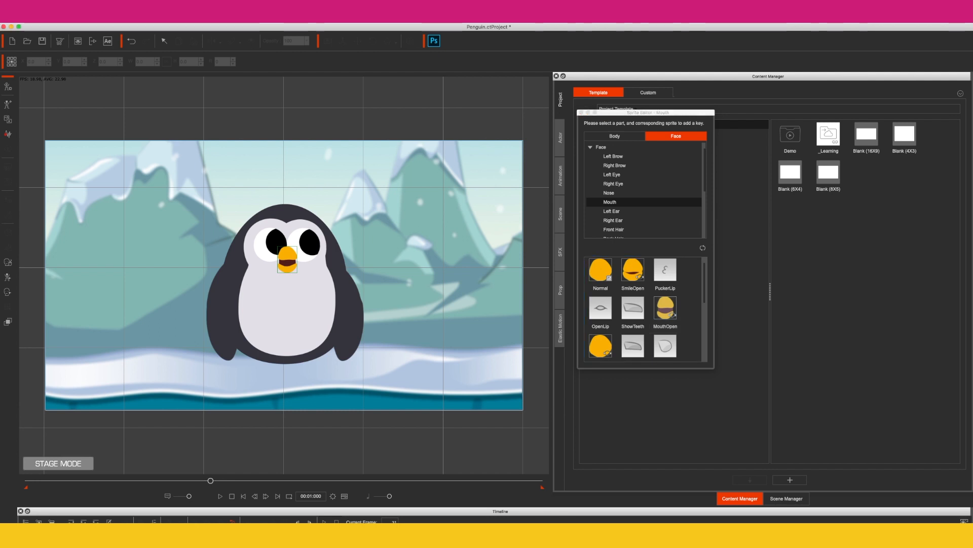
- Step forward and back through roughly frames 29 to 49 to examine the mouth sprite during the head turn
{"action": "key", "text": "period"}
{"action": "key", "text": "period"}
{"action": "key", "text": "period"}
{"action": "key", "text": "period"}
{"action": "key", "text": "period"}
{"action": "key", "text": "period"}
{"action": "key", "text": "period"}
{"action": "key", "text": "period"}
{"action": "key", "text": "period"}
{"action": "key", "text": "period"}
{"action": "key", "text": "period"}
{"action": "key", "text": "period"}
{"action": "key", "text": "period"}
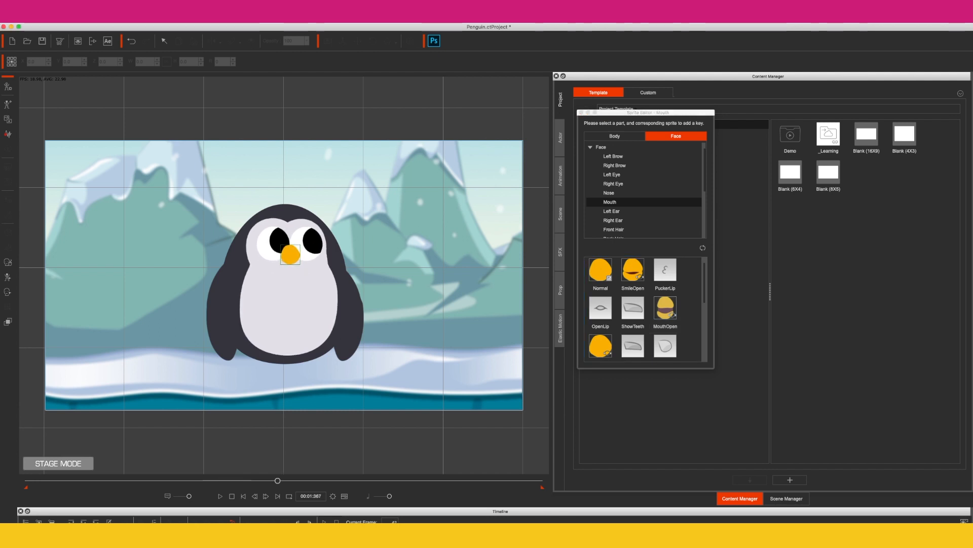
{"action": "left_click", "coordinate": [667, 323]}
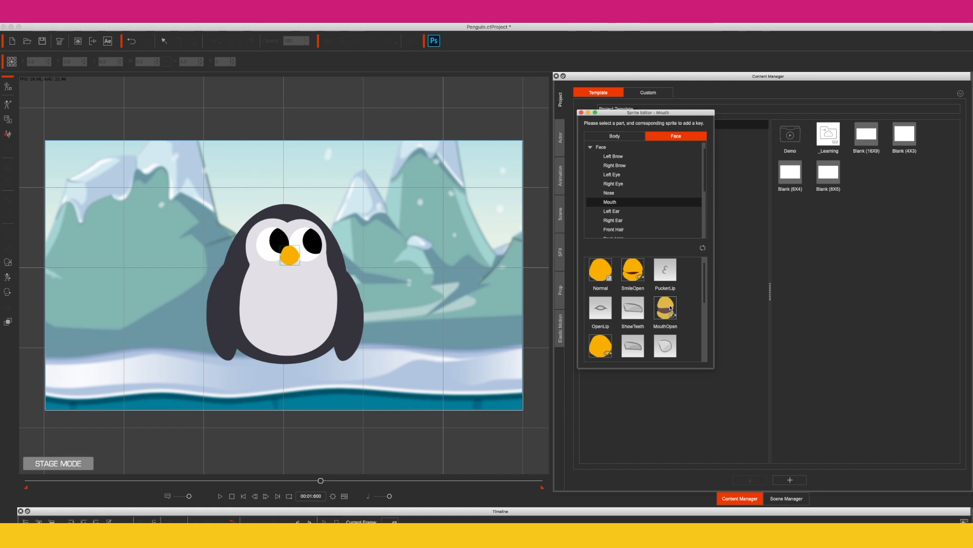
{"action": "key", "text": "comma"}
{"action": "key", "text": "comma"}
{"action": "key", "text": "comma"}
{"action": "key", "text": "comma"}
{"action": "key", "text": "comma"}
{"action": "key", "text": "comma"}
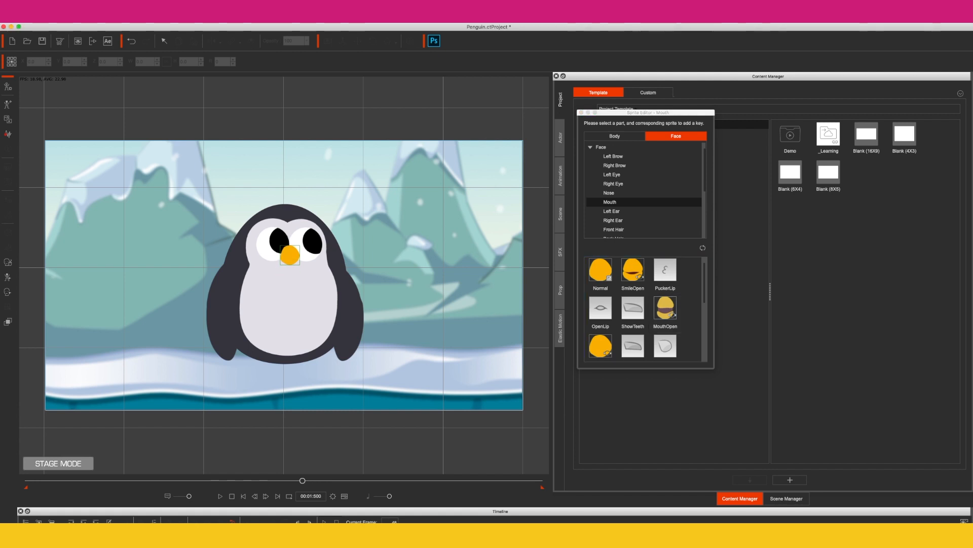
{"action": "key", "text": "comma"}
{"action": "key", "text": "comma"}
{"action": "key", "text": "comma"}
{"action": "key", "text": "comma"}
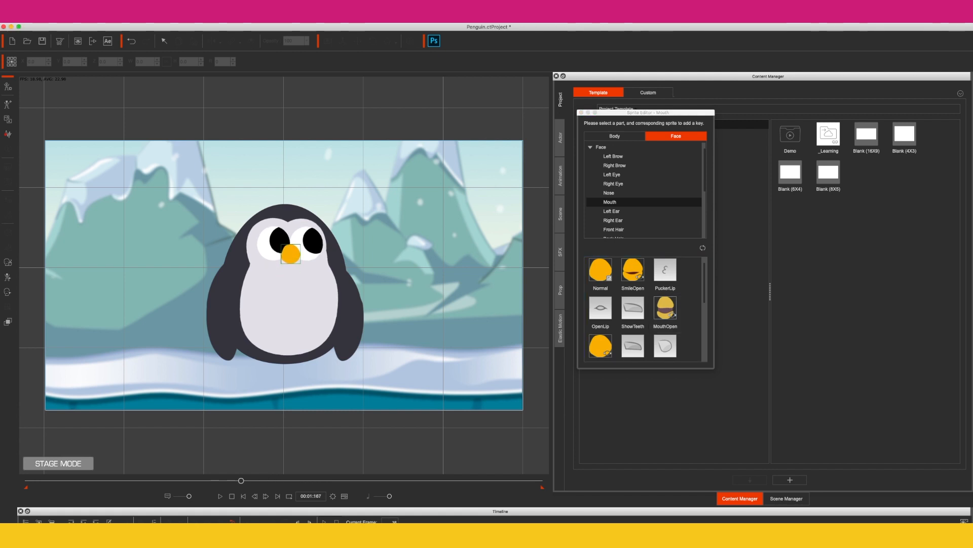
{"action": "key", "text": "comma"}
{"action": "key", "text": "comma"}
{"action": "key", "text": "comma"}
{"action": "key", "text": "comma"}
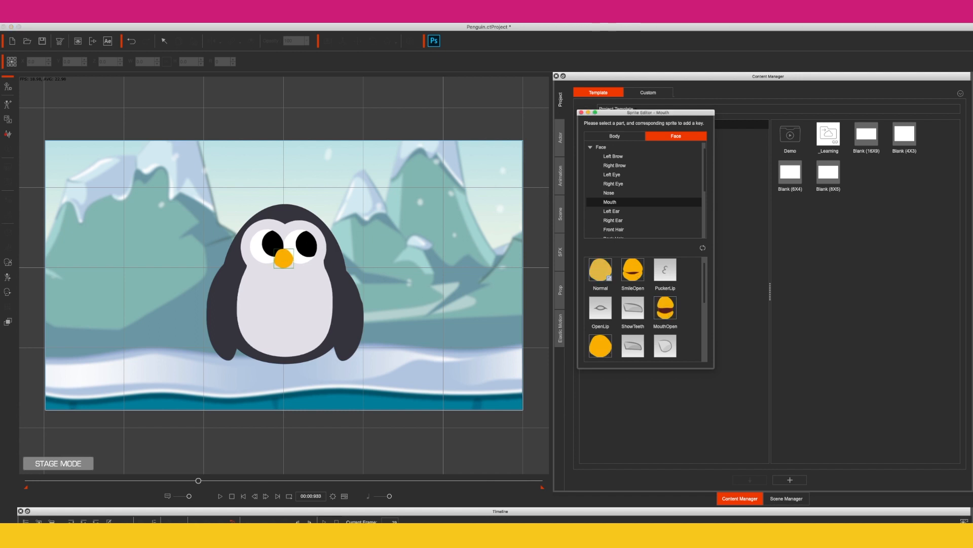
- Play back the penguin animation to check the mouth and blink timing
{"action": "key", "text": "space"}
{"action": "left_click", "coordinate": [223, 496]}
{"action": "left_click", "coordinate": [220, 496]}
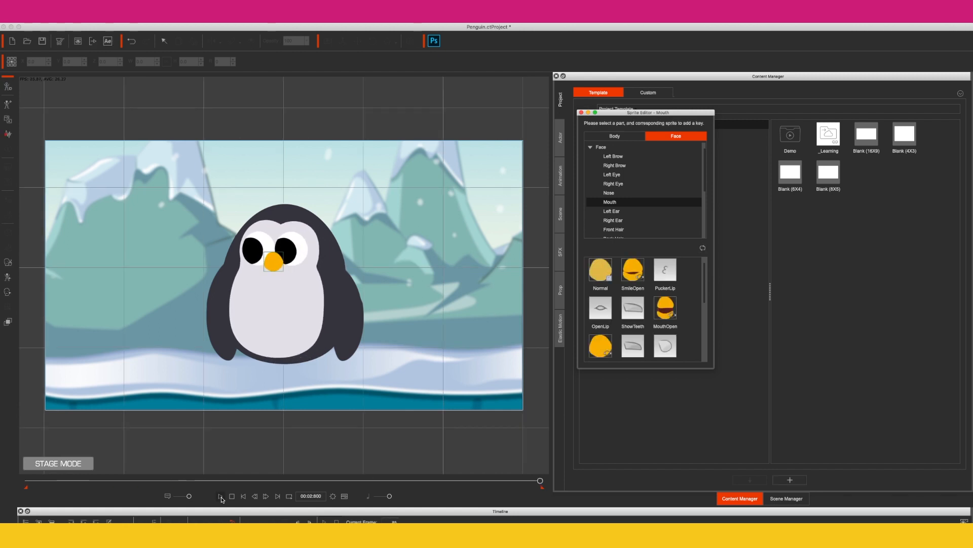
{"action": "left_click", "coordinate": [221, 496]}
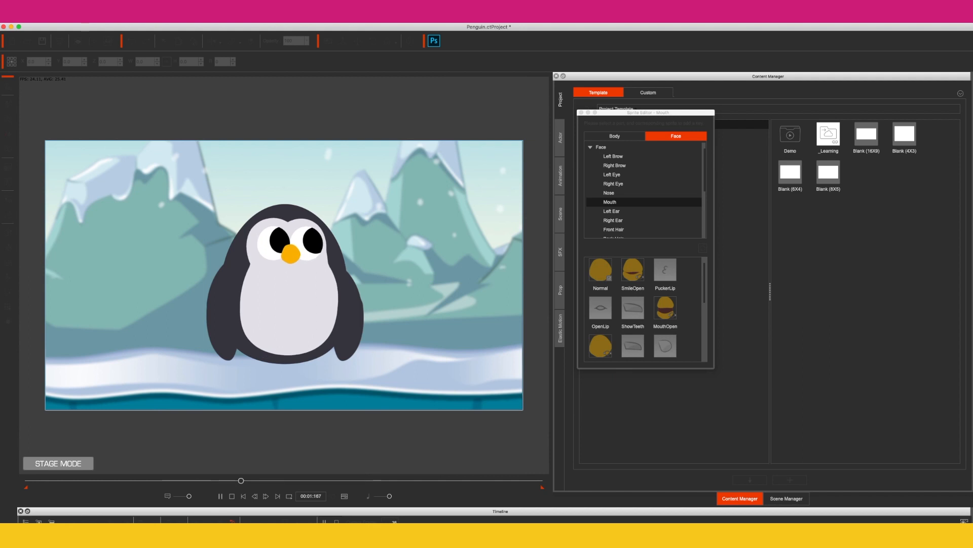
- At frame 33, try the MouthOpen sprite on the mouth, but settle on the SmileOpen sprite
{"action": "left_click", "coordinate": [220, 496]}
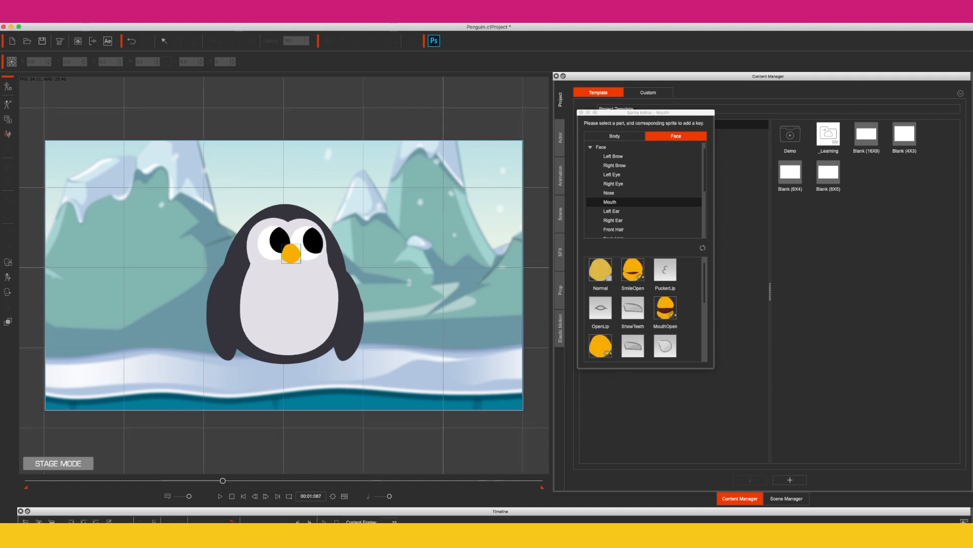
{"action": "left_click", "coordinate": [637, 284]}
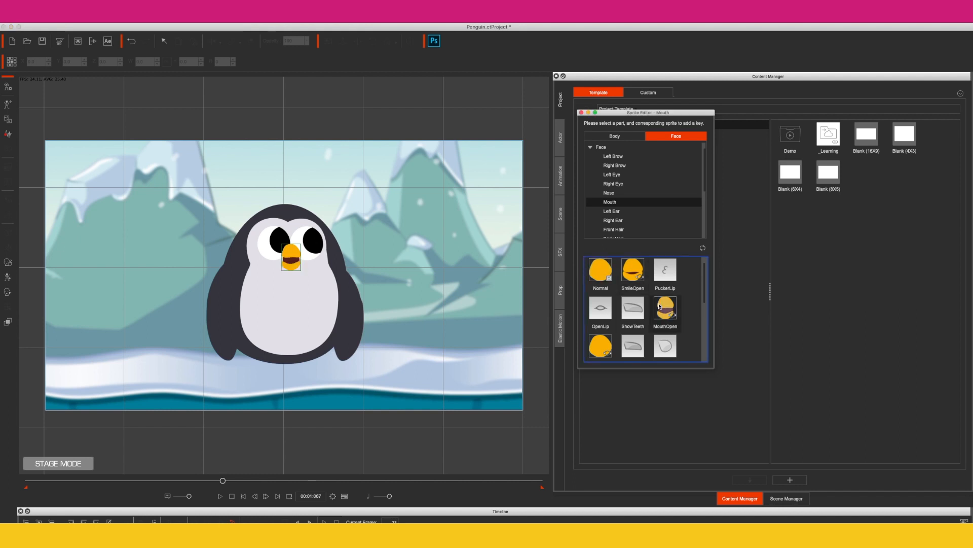
{"action": "left_click", "coordinate": [633, 278]}
- Go back to frame 21 and play the animation from there to review the smile
{"action": "left_click_drag", "start_coordinate": [222, 480], "coordinate": [186, 480]}
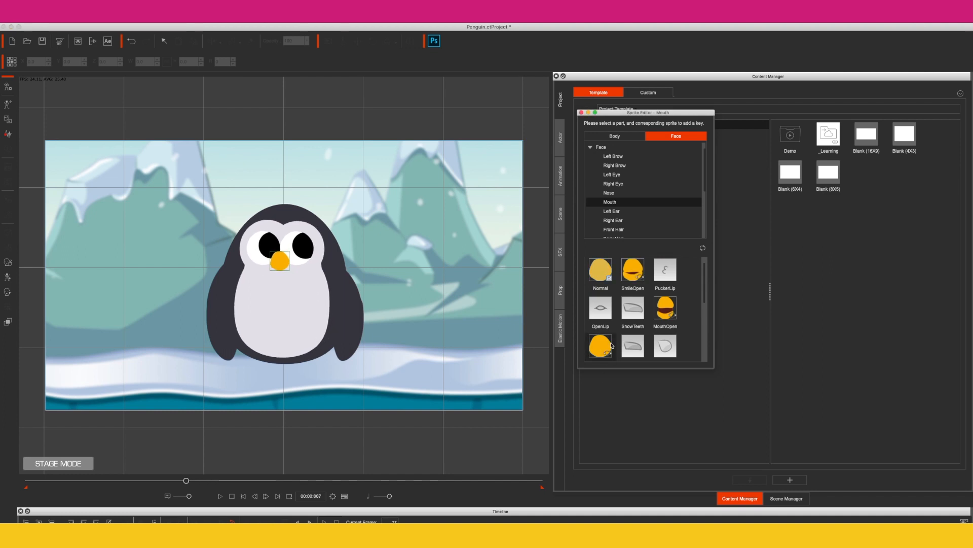
{"action": "left_click", "coordinate": [232, 498]}
{"action": "left_click", "coordinate": [220, 497]}
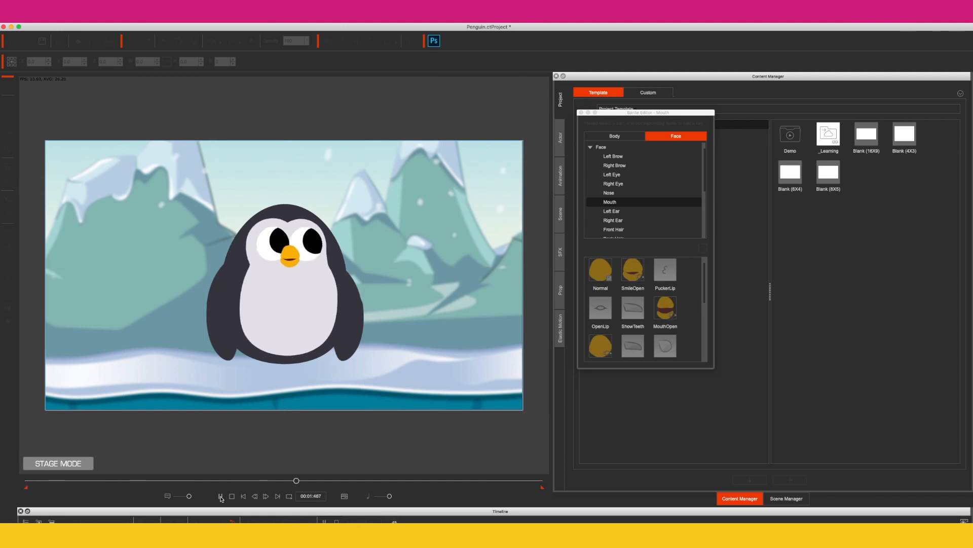
{"action": "left_click", "coordinate": [220, 496]}
{"action": "left_click", "coordinate": [220, 496]}
{"action": "left_click", "coordinate": [221, 497]}
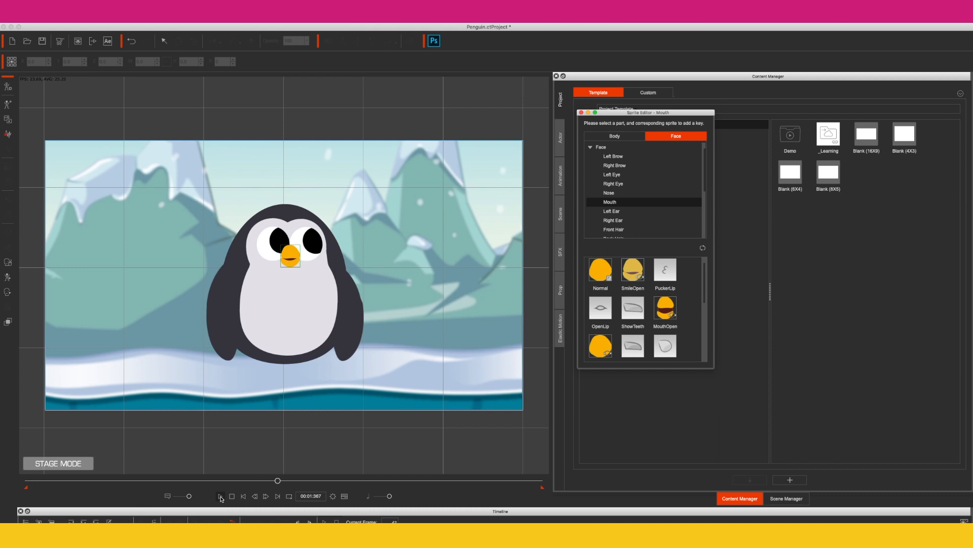